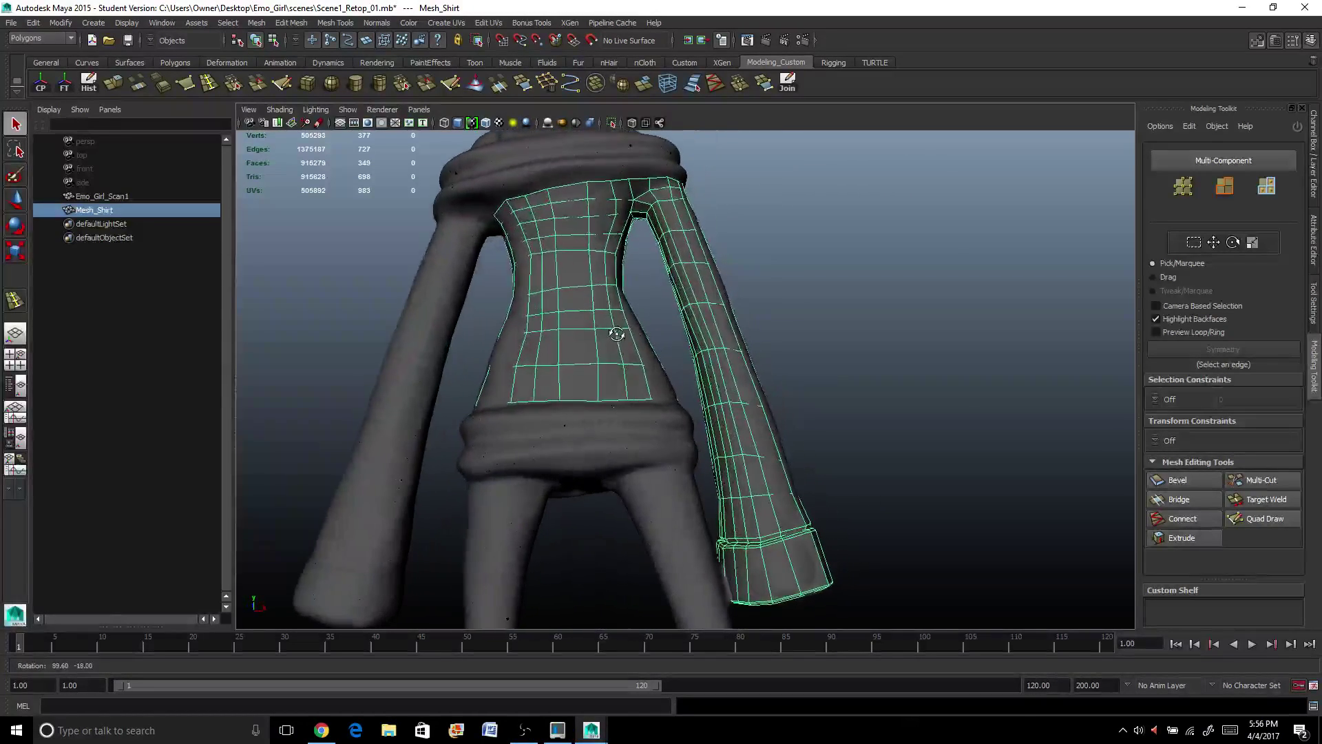
{"action": "scroll", "coordinate": [604, 297], "scroll_direction": "up", "scroll_amount": 3}
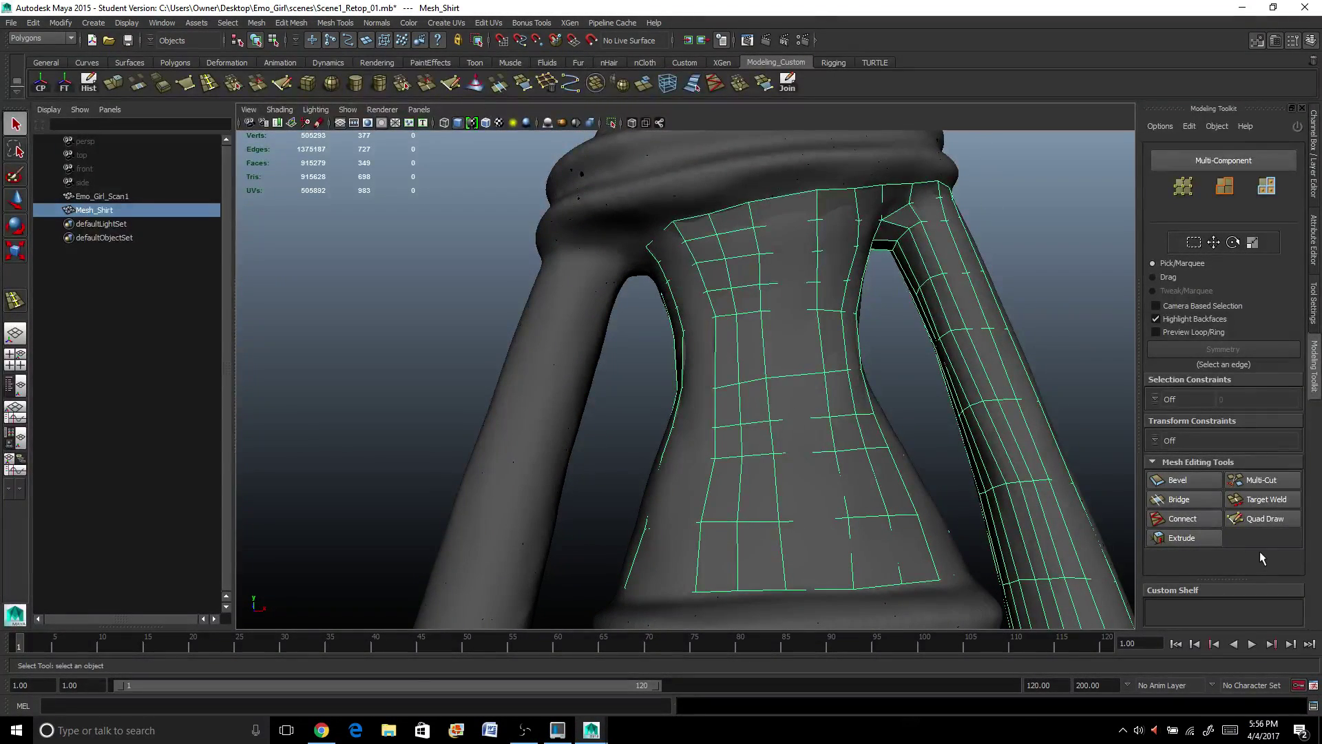
{"action": "left_click", "coordinate": [1259, 518]}
{"action": "right_click_drag", "start_coordinate": [496, 276], "coordinate": [537, 252], "text": "alt"}
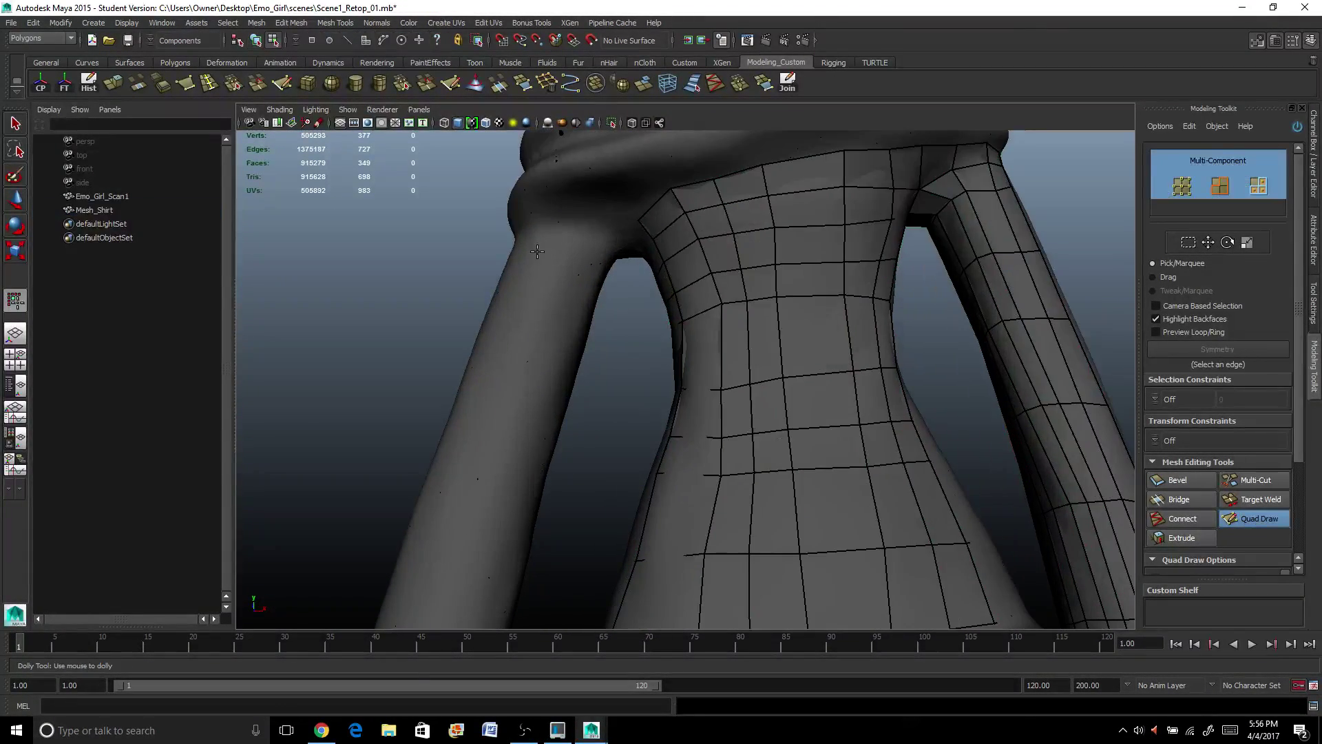
{"action": "left_click_drag", "start_coordinate": [537, 252], "coordinate": [588, 297], "text": "alt"}
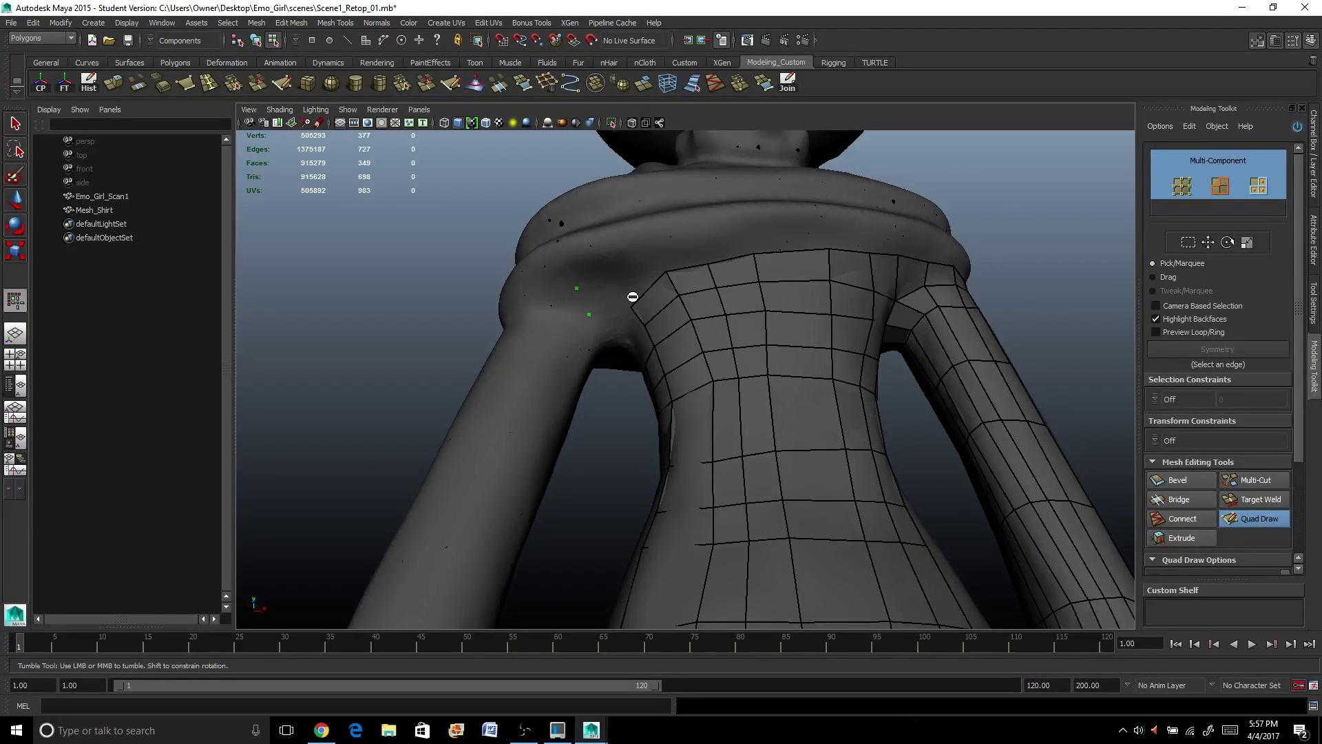
{"action": "left_click_drag", "start_coordinate": [607, 300], "coordinate": [585, 291], "text": "alt"}
{"action": "right_click_drag", "start_coordinate": [437, 274], "coordinate": [526, 248], "text": "alt"}
{"action": "key", "text": "F8"}
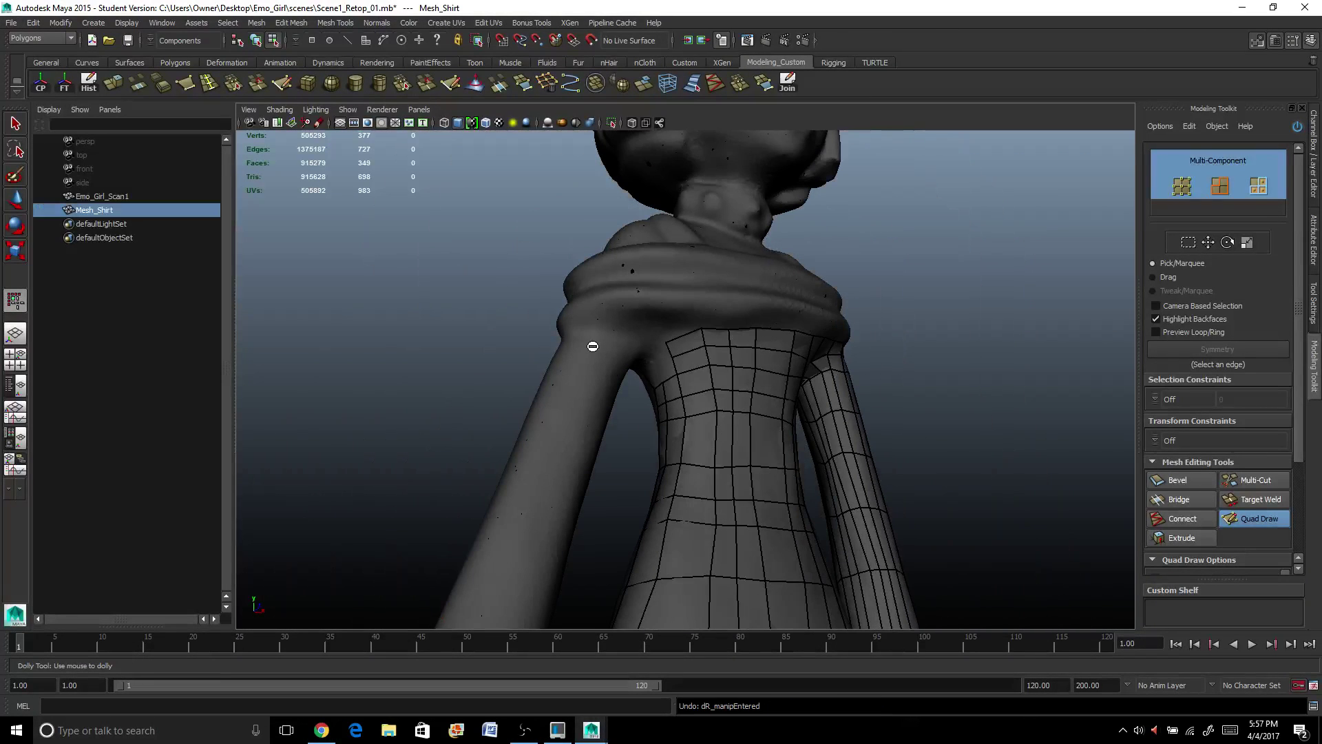
Make the Emo_Girl_Scan1 mesh the live surface and start Quad Draw on Mesh_Shirt.
{"action": "left_click", "coordinate": [16, 123]}
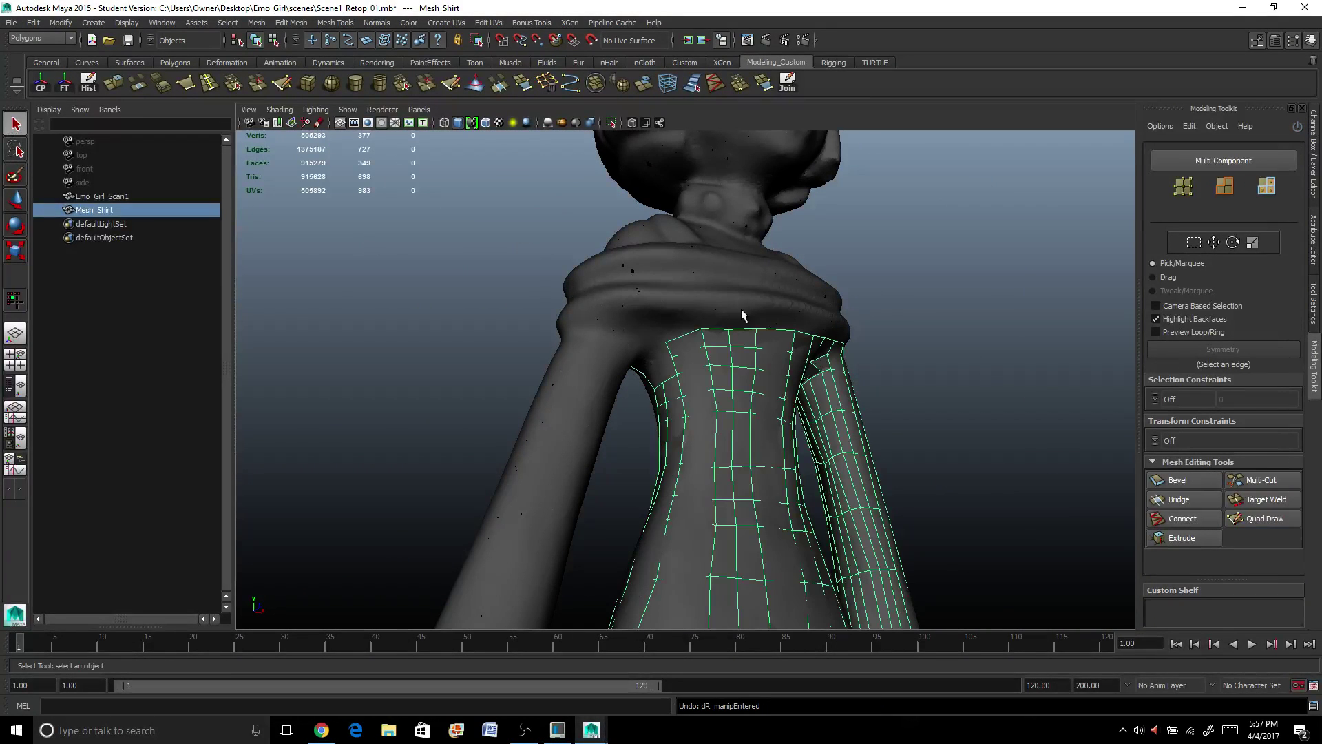
{"action": "left_click", "coordinate": [864, 336]}
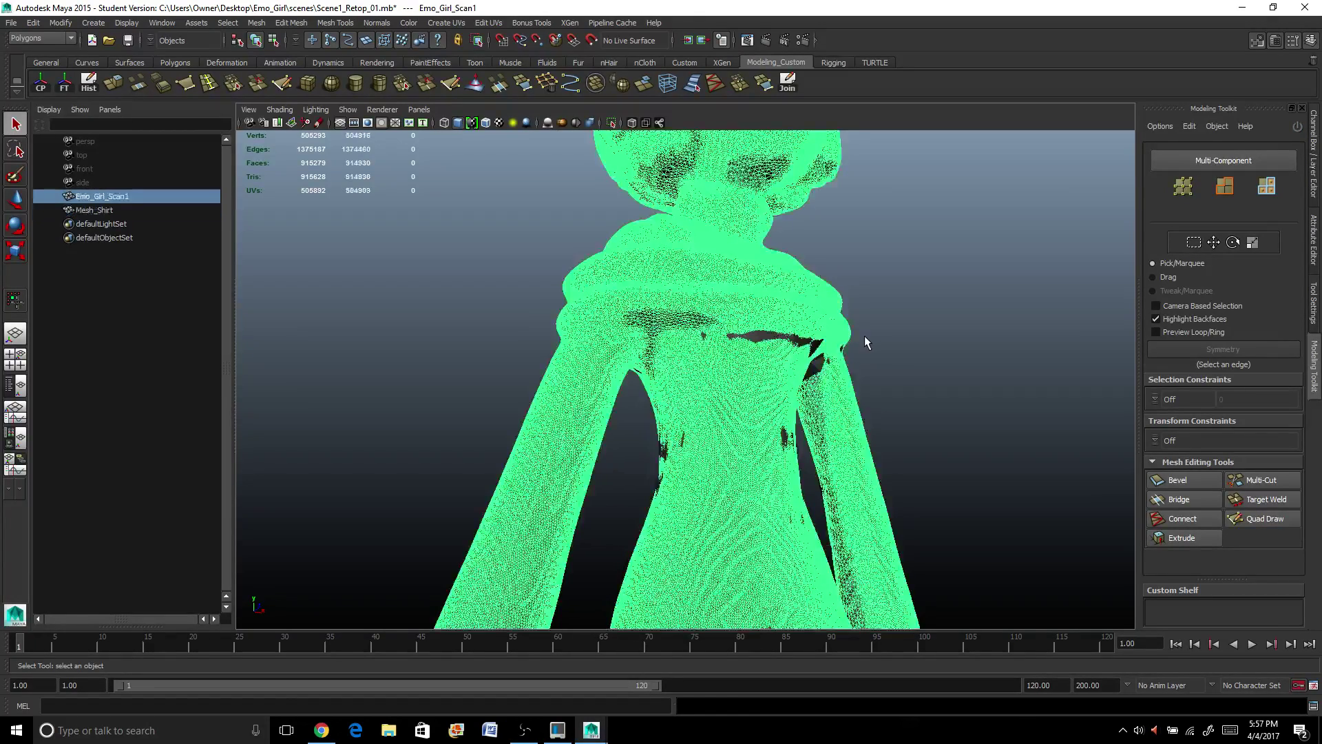
{"action": "left_click", "coordinate": [593, 40]}
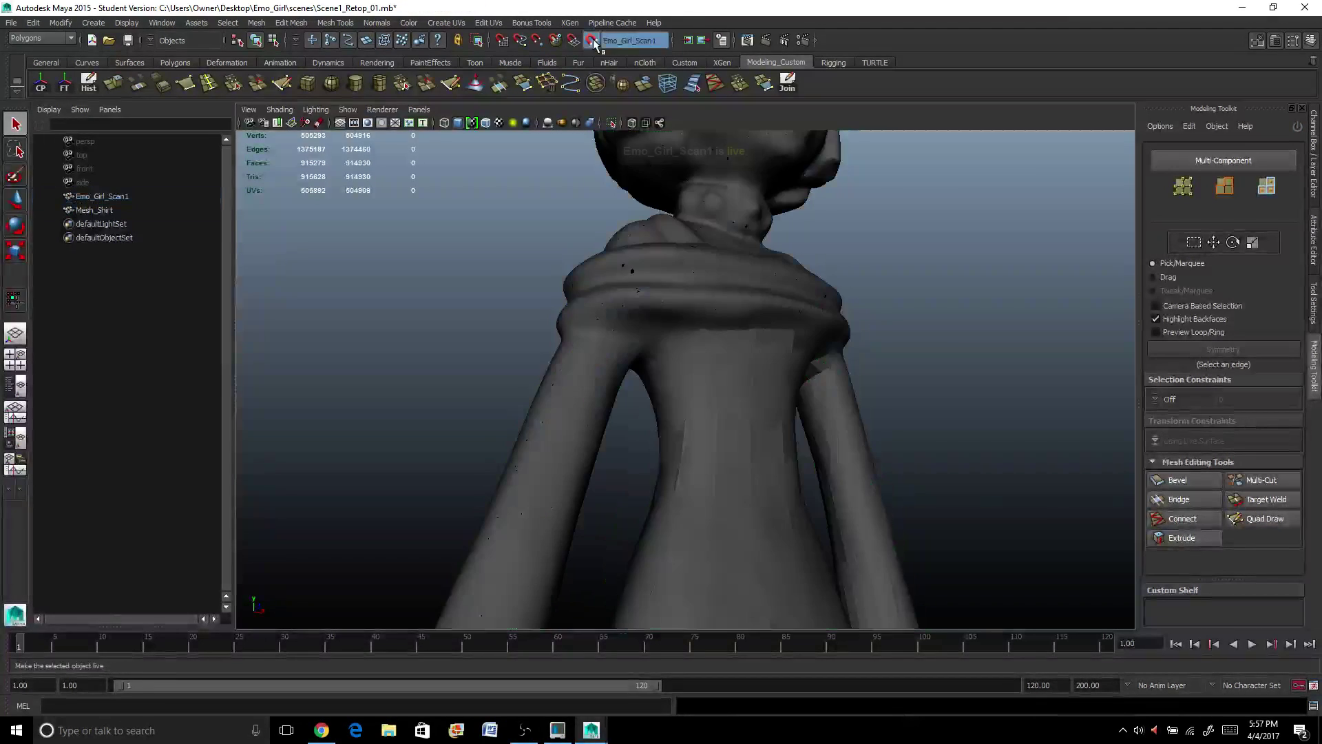
{"action": "left_click", "coordinate": [721, 336]}
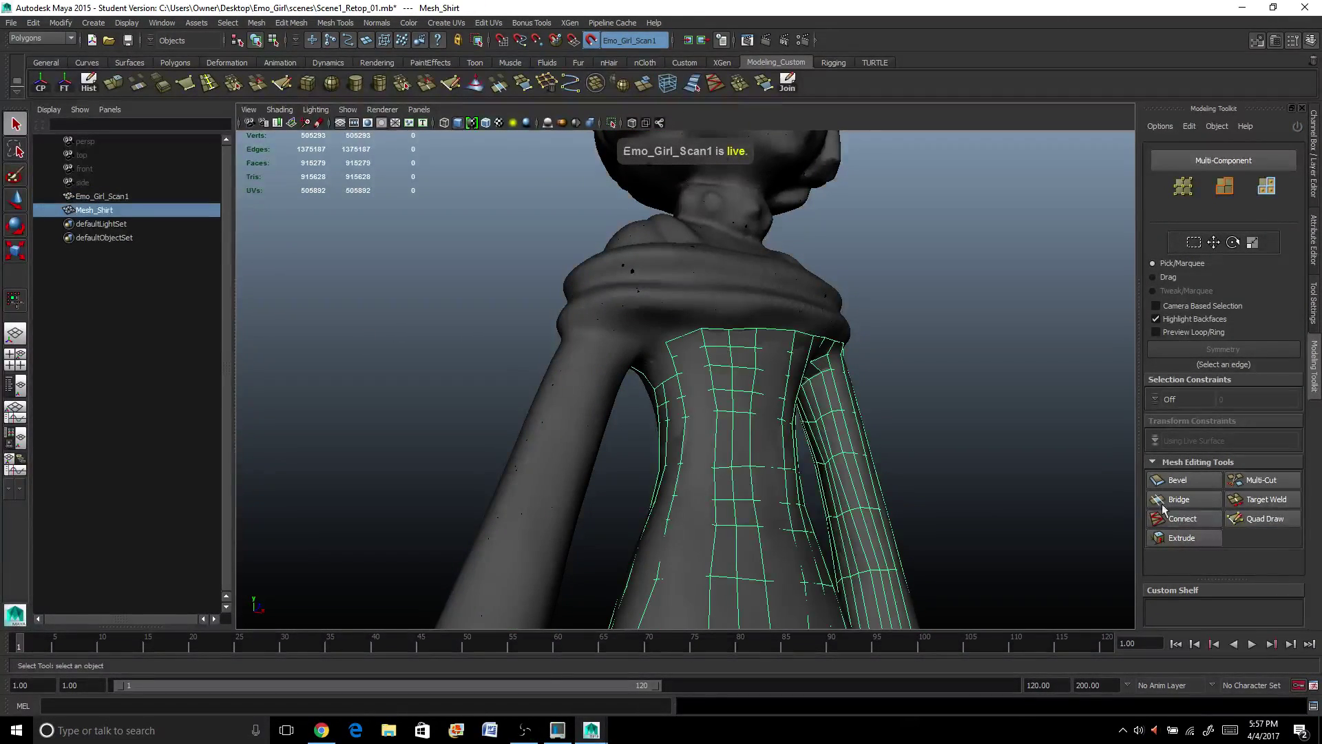
{"action": "left_click", "coordinate": [1263, 519]}
{"action": "key", "text": "space"}
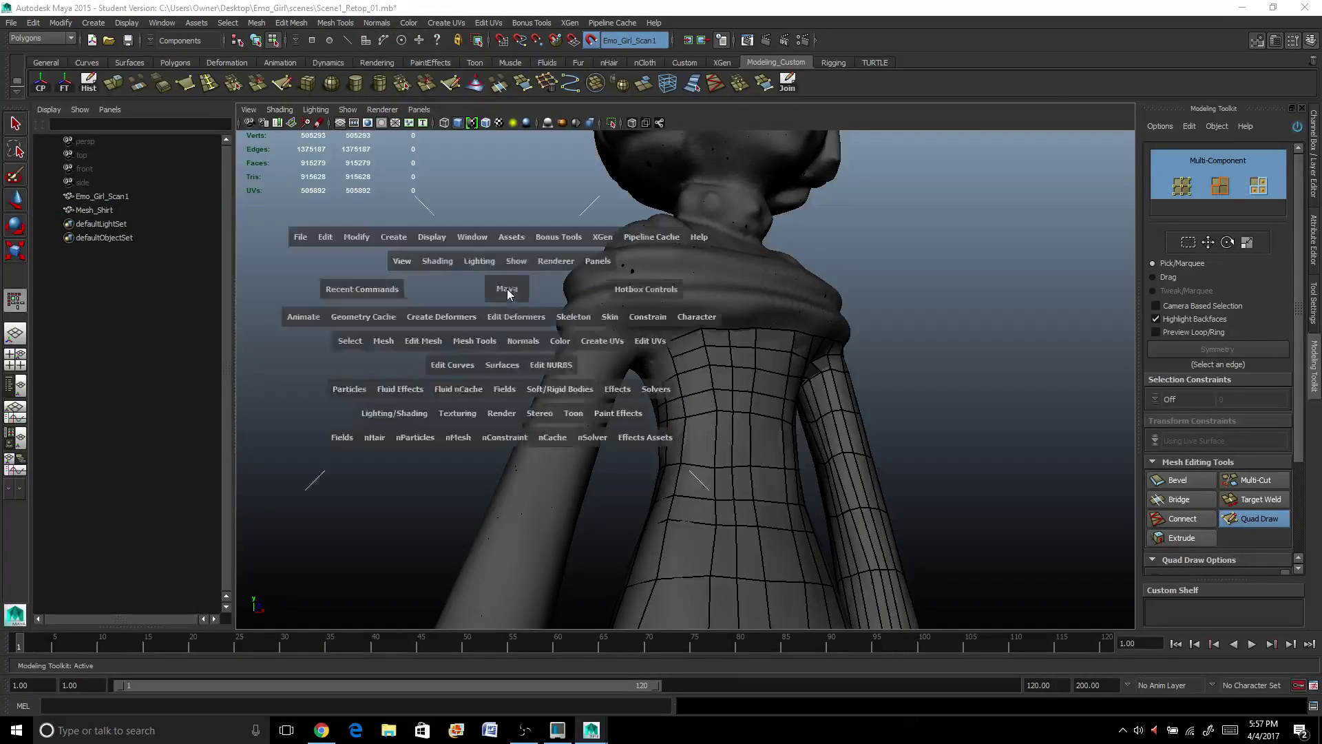
Draw the first quad beside the torso's upper corner, just above the armpit of the unmeshed sleeve.
{"action": "scroll", "coordinate": [554, 341], "scroll_direction": "up", "scroll_amount": 5}
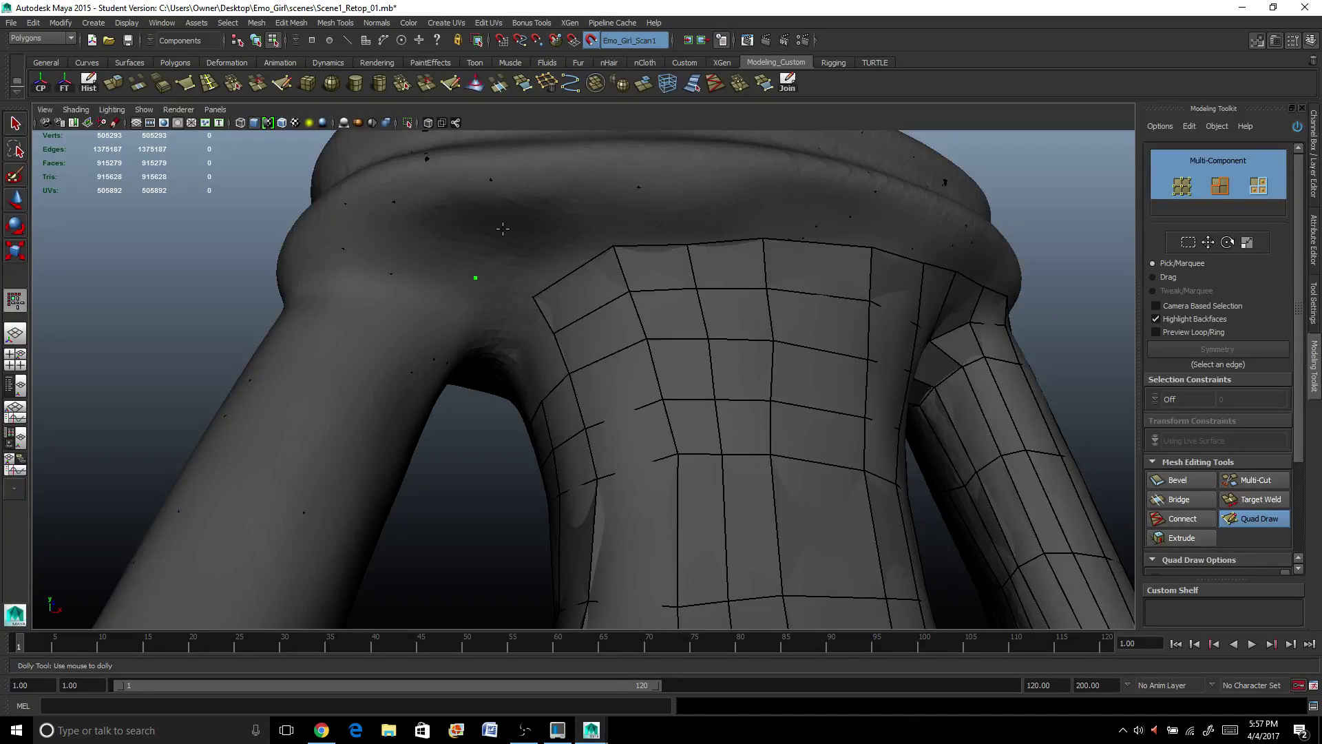
{"action": "left_click", "coordinate": [552, 266], "text": "shift"}
{"action": "mouse_move", "coordinate": [525, 368]}
{"action": "left_mouse_down", "text": "alt"}
{"action": "mouse_move", "coordinate": [567, 337]}
{"action": "mouse_move", "coordinate": [560, 363]}
{"action": "mouse_move", "coordinate": [540, 345]}
{"action": "mouse_move", "coordinate": [543, 381]}
{"action": "mouse_move", "coordinate": [530, 380]}
{"action": "left_mouse_up", "text": "alt"}
{"action": "left_click_drag", "start_coordinate": [417, 421], "coordinate": [450, 440], "text": "alt"}
{"action": "right_click_drag", "start_coordinate": [450, 440], "coordinate": [466, 359], "text": "alt"}
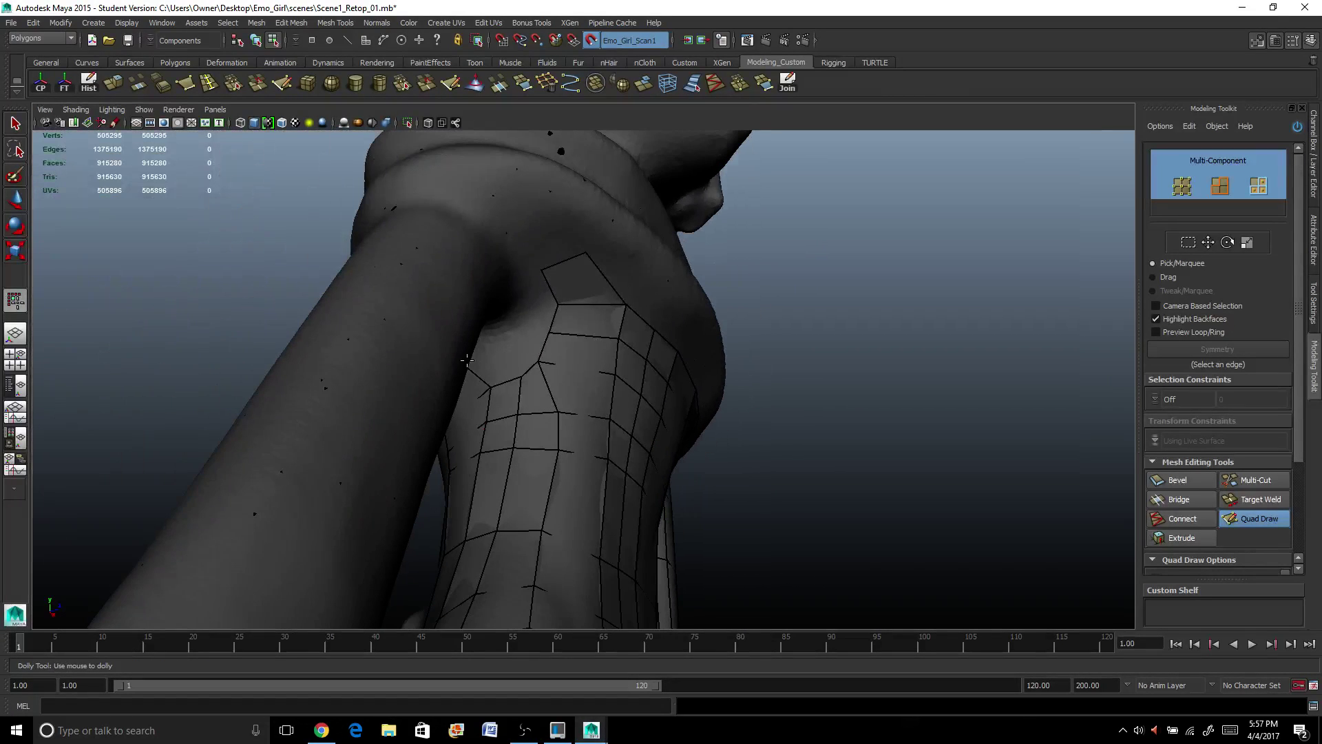
Continue the row of quads around the outer shoulder at the top of the unmeshed sleeve.
{"action": "left_click", "coordinate": [527, 219], "text": "shift"}
{"action": "left_click", "coordinate": [452, 198], "text": "shift"}
{"action": "mouse_move", "coordinate": [355, 222]}
{"action": "left_mouse_down", "text": "alt"}
{"action": "mouse_move", "coordinate": [464, 250]}
{"action": "mouse_move", "coordinate": [429, 253]}
{"action": "mouse_move", "coordinate": [470, 220]}
{"action": "left_mouse_up", "text": "alt"}
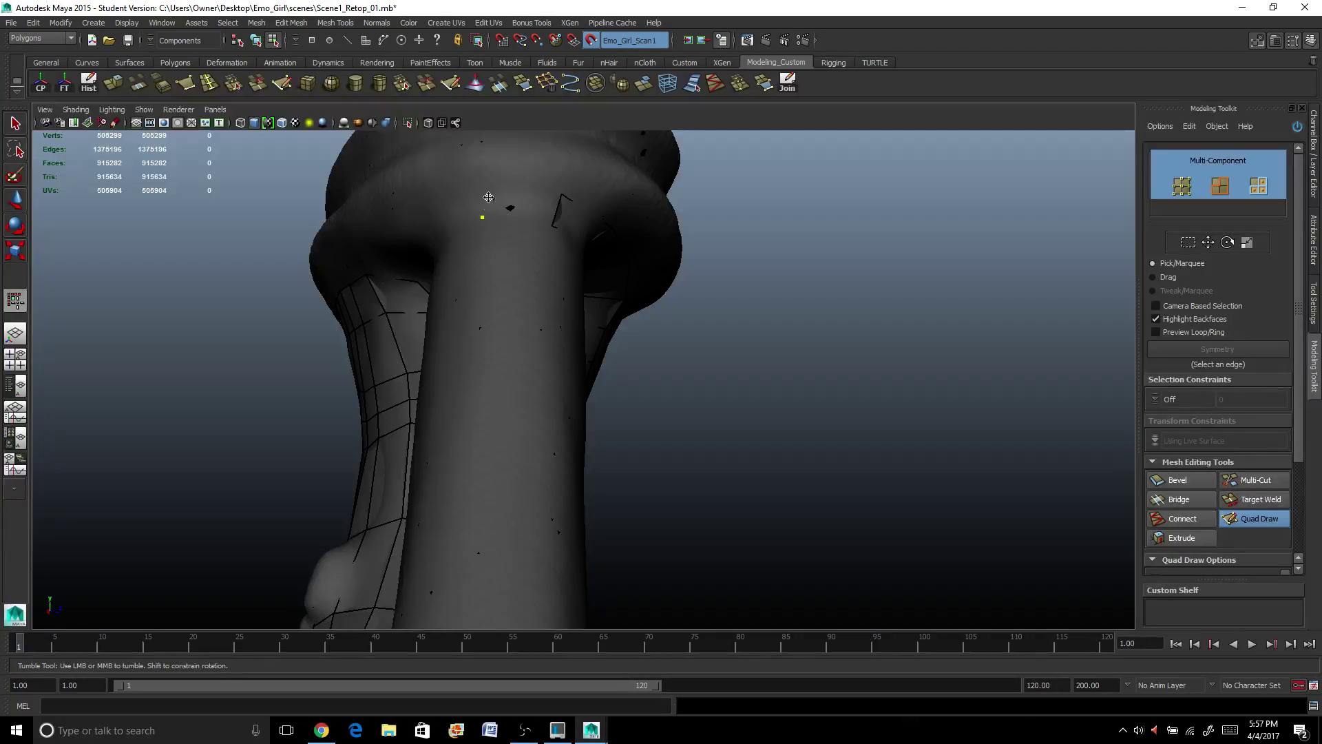
{"action": "left_click", "coordinate": [527, 200], "text": "shift"}
{"action": "left_click_drag", "start_coordinate": [465, 235], "coordinate": [734, 270], "text": "alt"}
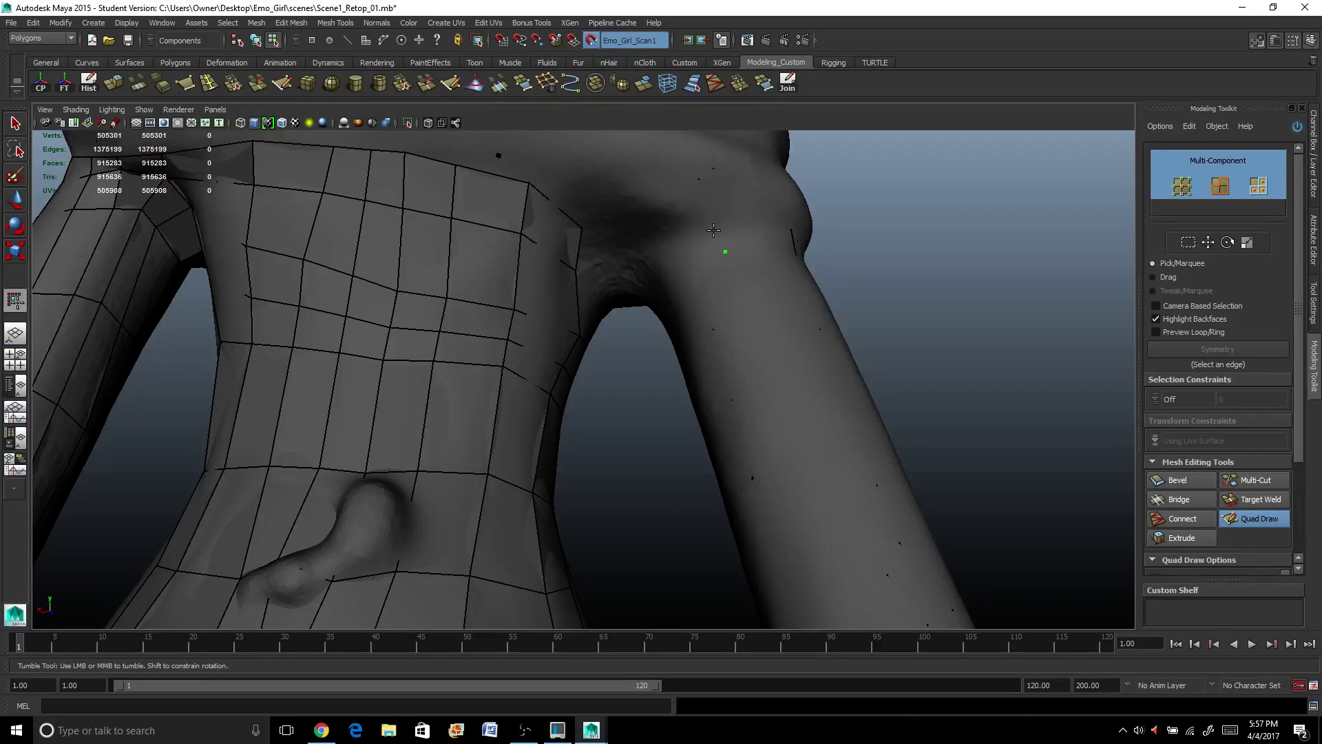
{"action": "left_click", "coordinate": [730, 238], "text": "shift"}
Add two more quads to the sleeve's upper row, extending it around the shoulder towards the torso's other side.
{"action": "middle_click_drag", "start_coordinate": [730, 237], "coordinate": [572, 301], "text": "alt"}
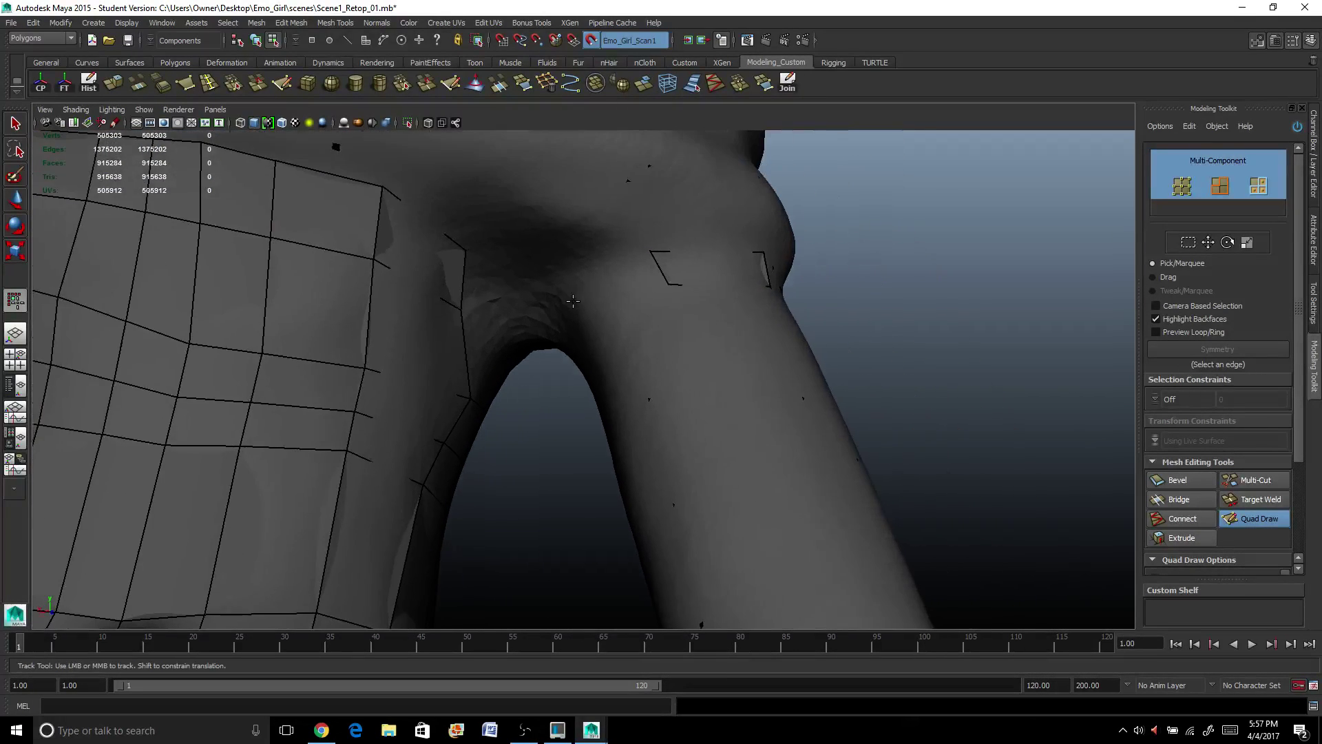
{"action": "left_click_drag", "start_coordinate": [572, 301], "coordinate": [661, 275], "text": "alt"}
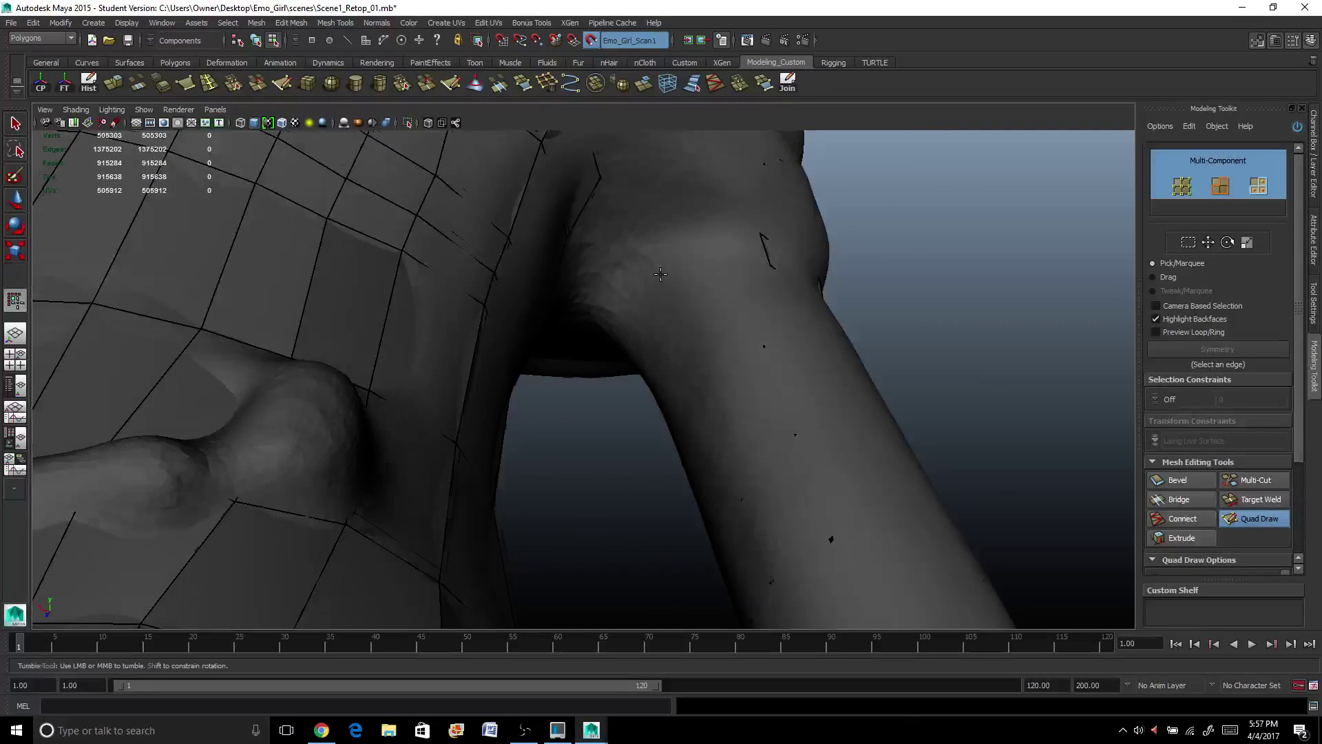
{"action": "left_click", "coordinate": [692, 289], "text": "shift"}
{"action": "mouse_move", "coordinate": [692, 289]}
{"action": "left_mouse_down", "text": "alt"}
{"action": "mouse_move", "coordinate": [696, 310]}
{"action": "mouse_move", "coordinate": [648, 321]}
{"action": "mouse_move", "coordinate": [354, 281]}
{"action": "mouse_move", "coordinate": [337, 330]}
{"action": "left_mouse_up", "text": "alt"}
{"action": "left_click", "coordinate": [641, 300], "text": "shift"}
{"action": "right_click_drag", "start_coordinate": [337, 330], "coordinate": [573, 383], "text": "alt"}
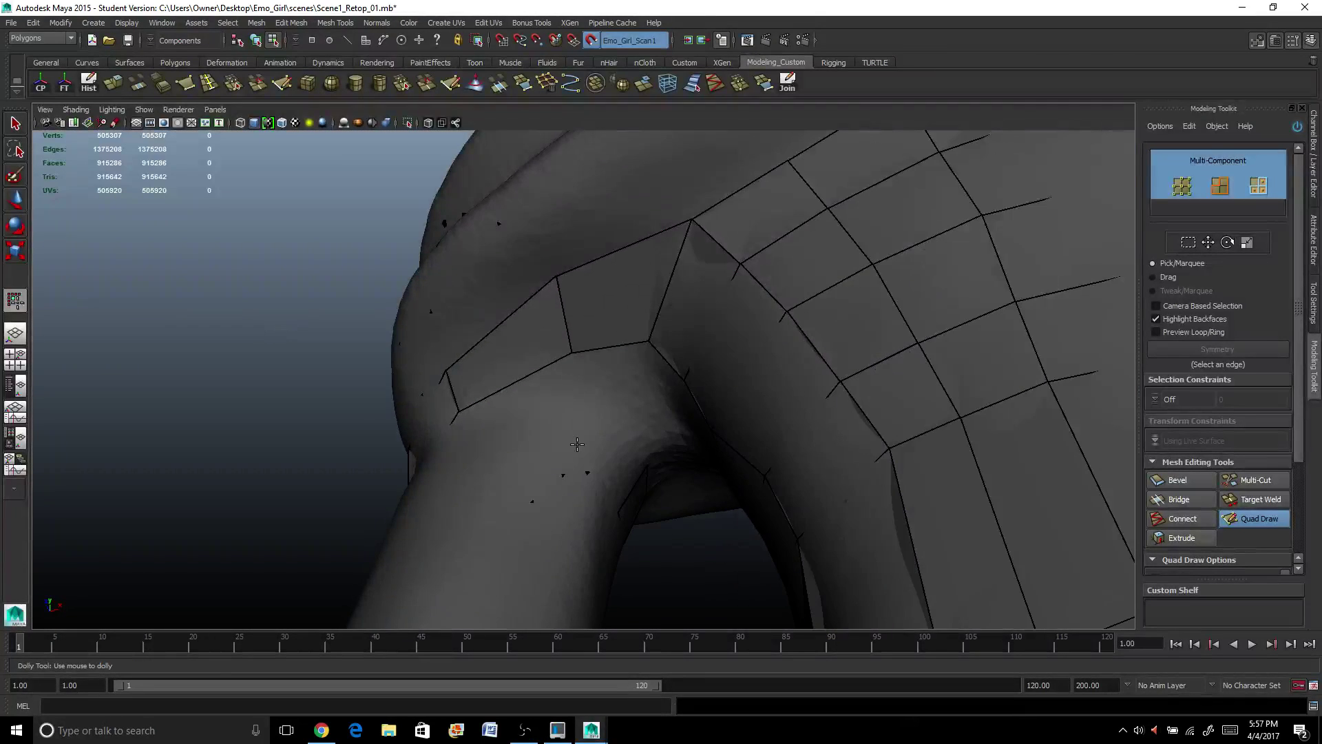
Reposition the vertices at the inner end of the shoulder row and the torso's upper corner to line up for joining.
{"action": "mouse_move", "coordinate": [578, 445]}
{"action": "left_mouse_down", "text": "alt"}
{"action": "mouse_move", "coordinate": [682, 441]}
{"action": "mouse_move", "coordinate": [717, 399]}
{"action": "mouse_move", "coordinate": [633, 496]}
{"action": "mouse_move", "coordinate": [651, 482]}
{"action": "mouse_move", "coordinate": [791, 467]}
{"action": "mouse_move", "coordinate": [442, 334]}
{"action": "left_mouse_up", "text": "alt"}
{"action": "middle_click_drag", "start_coordinate": [451, 325], "coordinate": [566, 405], "text": "alt"}
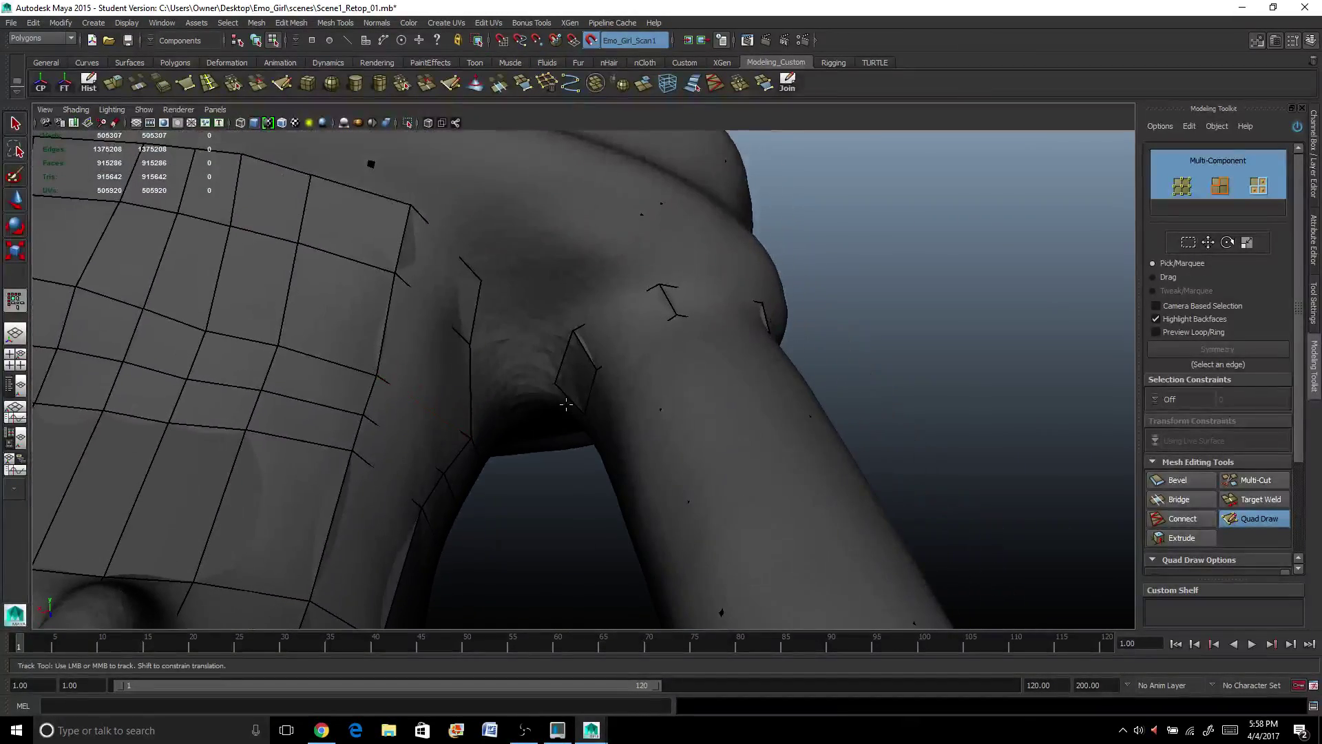
{"action": "mouse_move", "coordinate": [571, 397]}
{"action": "left_mouse_down"}
{"action": "mouse_move", "coordinate": [518, 297]}
{"action": "mouse_move", "coordinate": [509, 346]}
{"action": "mouse_move", "coordinate": [529, 270]}
{"action": "left_mouse_up"}
{"action": "mouse_move", "coordinate": [577, 332]}
{"action": "left_mouse_down"}
{"action": "mouse_move", "coordinate": [588, 274]}
{"action": "mouse_move", "coordinate": [513, 372]}
{"action": "mouse_move", "coordinate": [531, 370]}
{"action": "mouse_move", "coordinate": [537, 333]}
{"action": "mouse_move", "coordinate": [497, 360]}
{"action": "left_mouse_up"}
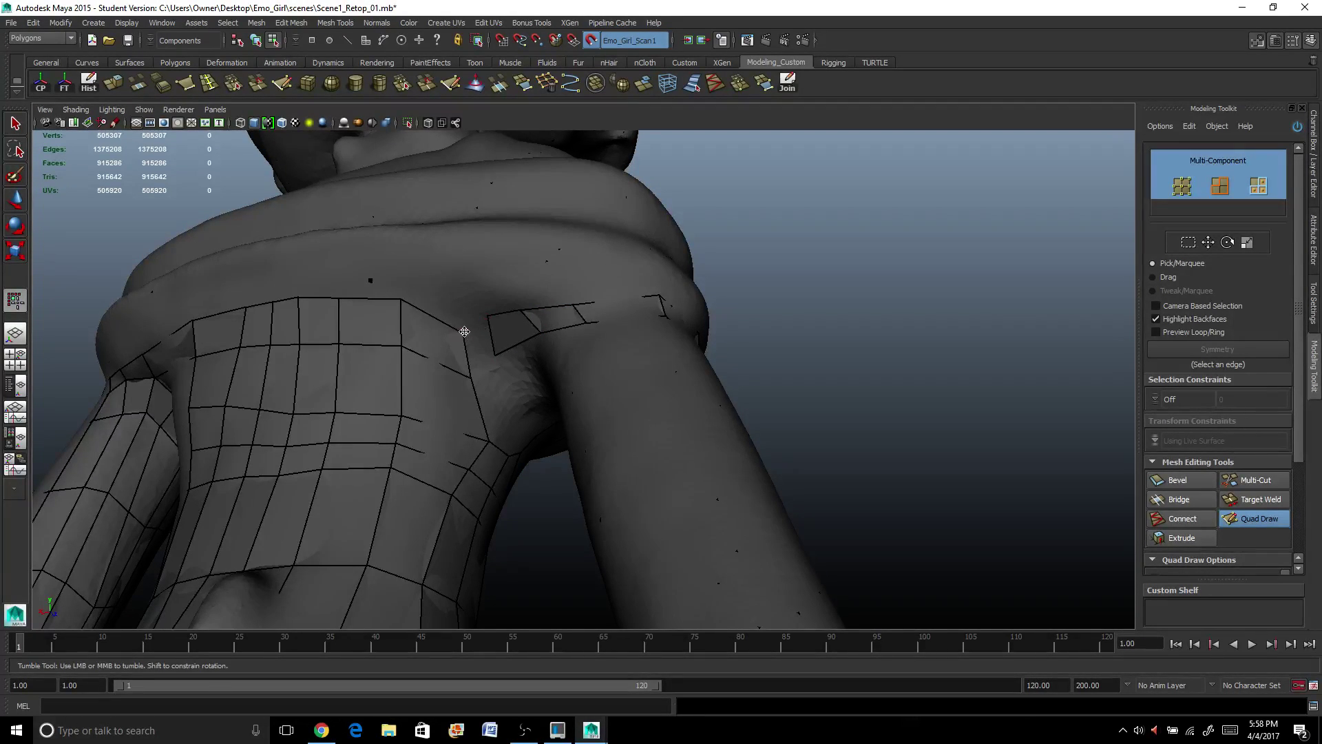
{"action": "left_click_drag", "start_coordinate": [465, 332], "coordinate": [470, 313]}
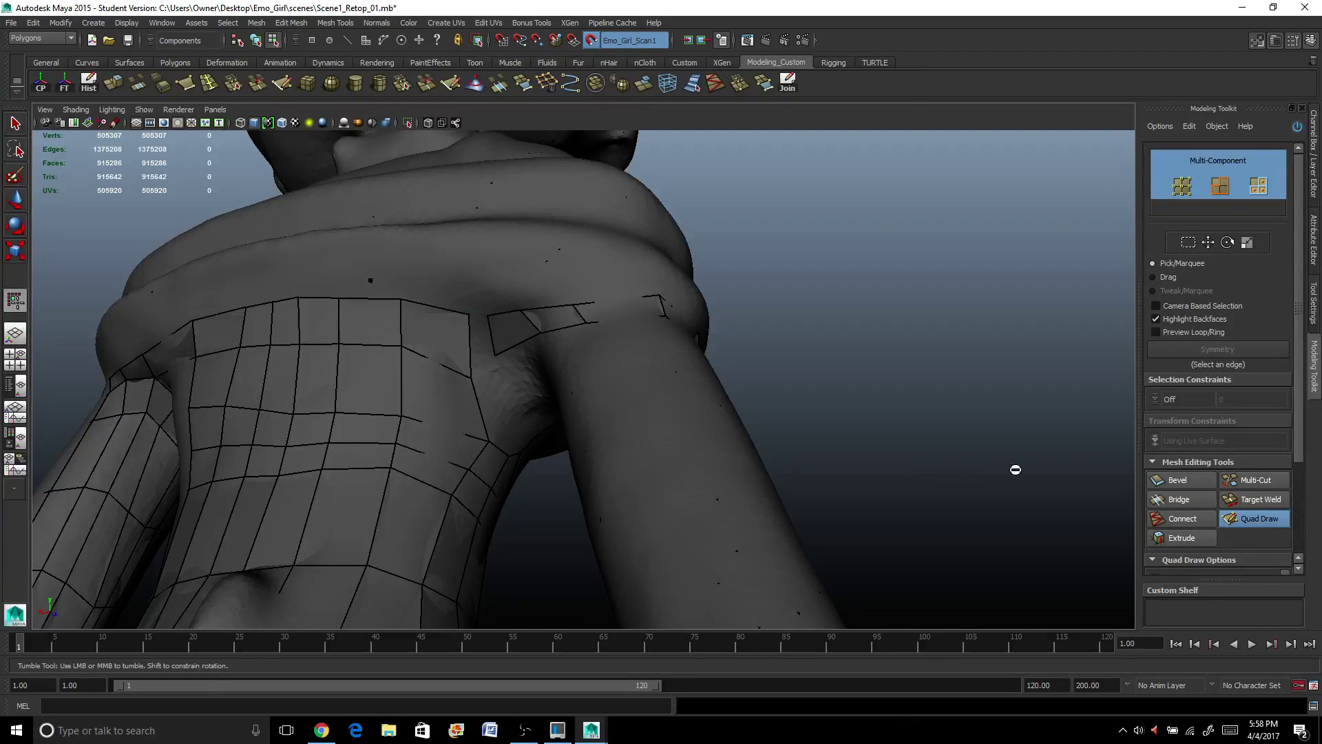
Target Weld the end vertices of the shoulder row to the torso's upper side vertices, then resume Quad Draw.
{"action": "left_click", "coordinate": [1255, 500]}
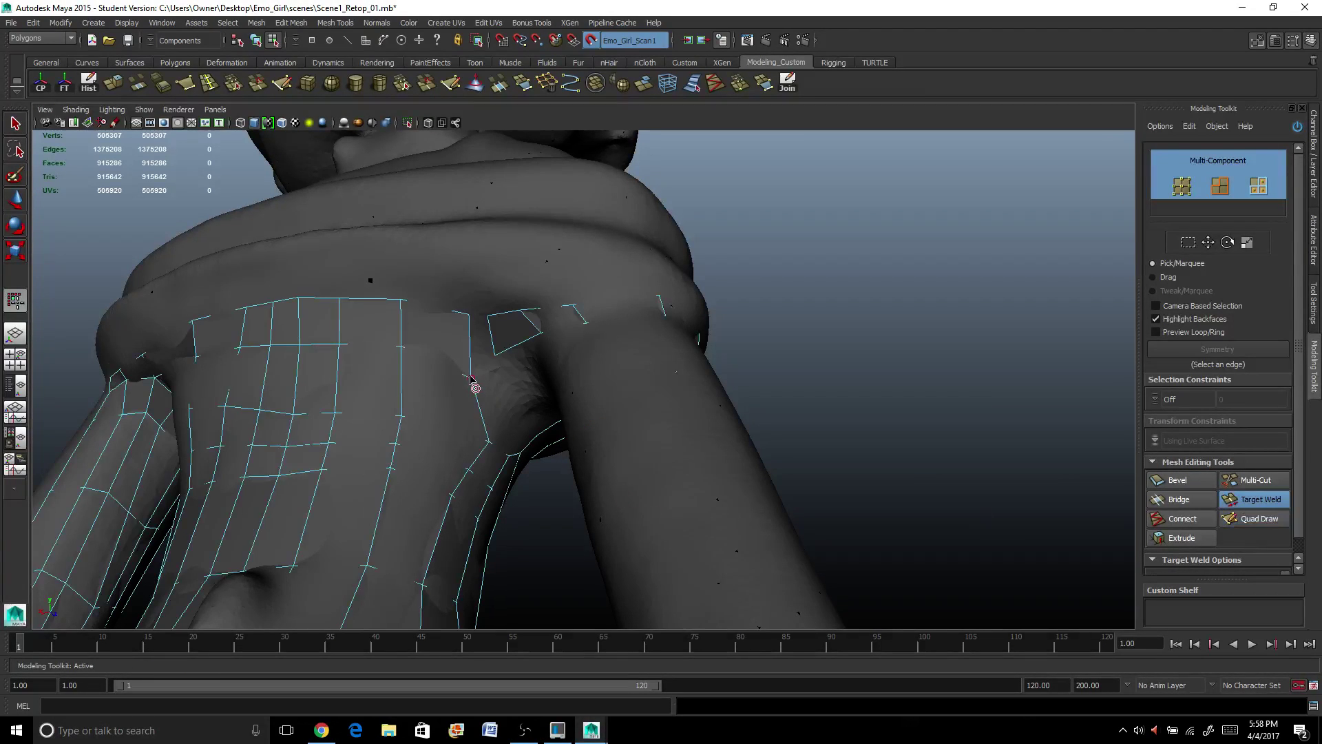
{"action": "left_click_drag", "start_coordinate": [470, 343], "coordinate": [490, 336]}
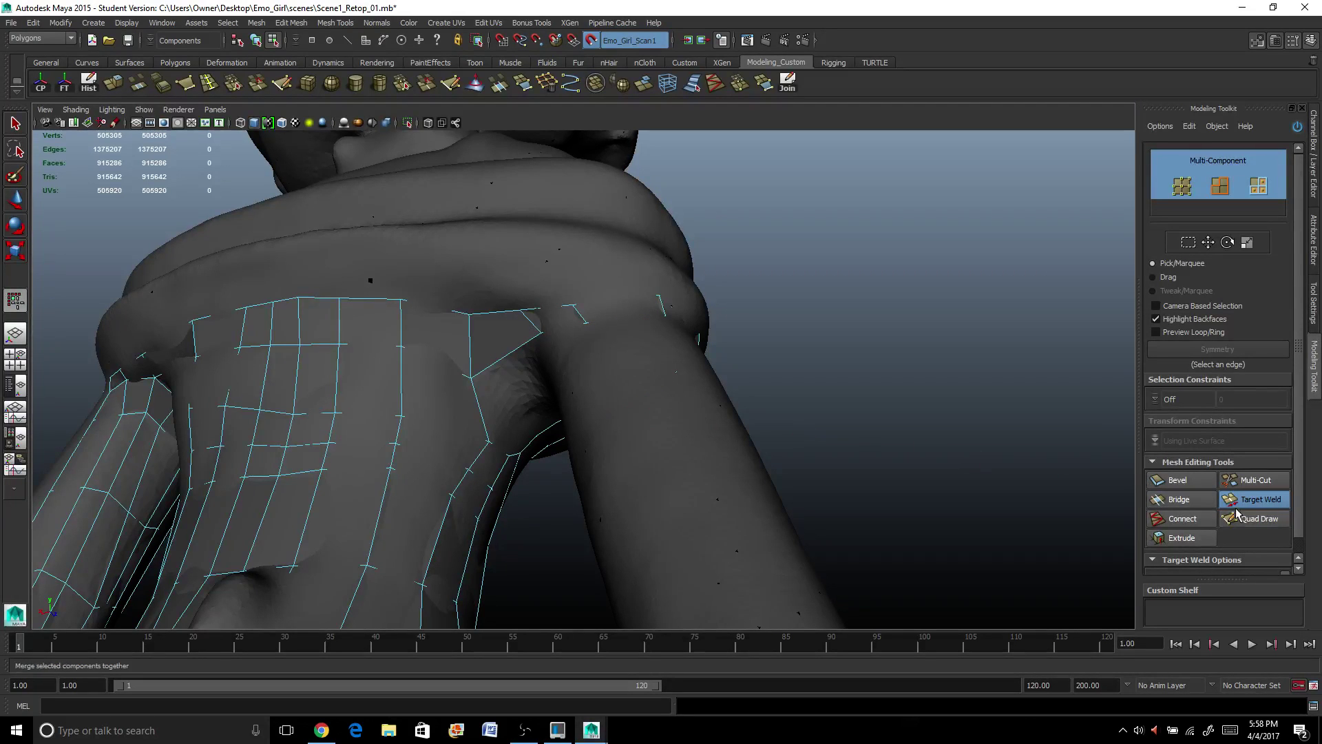
{"action": "left_click", "coordinate": [1255, 518]}
Examine the whole shirt retopology from several sides, comparing the finished sleeve with the unmeshed one.
{"action": "left_click_drag", "start_coordinate": [564, 527], "coordinate": [530, 537], "text": "alt"}
{"action": "scroll", "coordinate": [521, 531], "scroll_direction": "down", "scroll_amount": 3}
{"action": "middle_click_drag", "start_coordinate": [536, 535], "coordinate": [521, 386], "text": "alt"}
{"action": "scroll", "coordinate": [521, 386], "scroll_direction": "down", "scroll_amount": 2}
{"action": "scroll", "coordinate": [521, 386], "scroll_direction": "up", "scroll_amount": 3}
{"action": "left_click_drag", "start_coordinate": [522, 387], "coordinate": [590, 558], "text": "alt"}
{"action": "scroll", "coordinate": [591, 559], "scroll_direction": "up", "scroll_amount": 2}
{"action": "scroll", "coordinate": [591, 559], "scroll_direction": "down", "scroll_amount": 2}
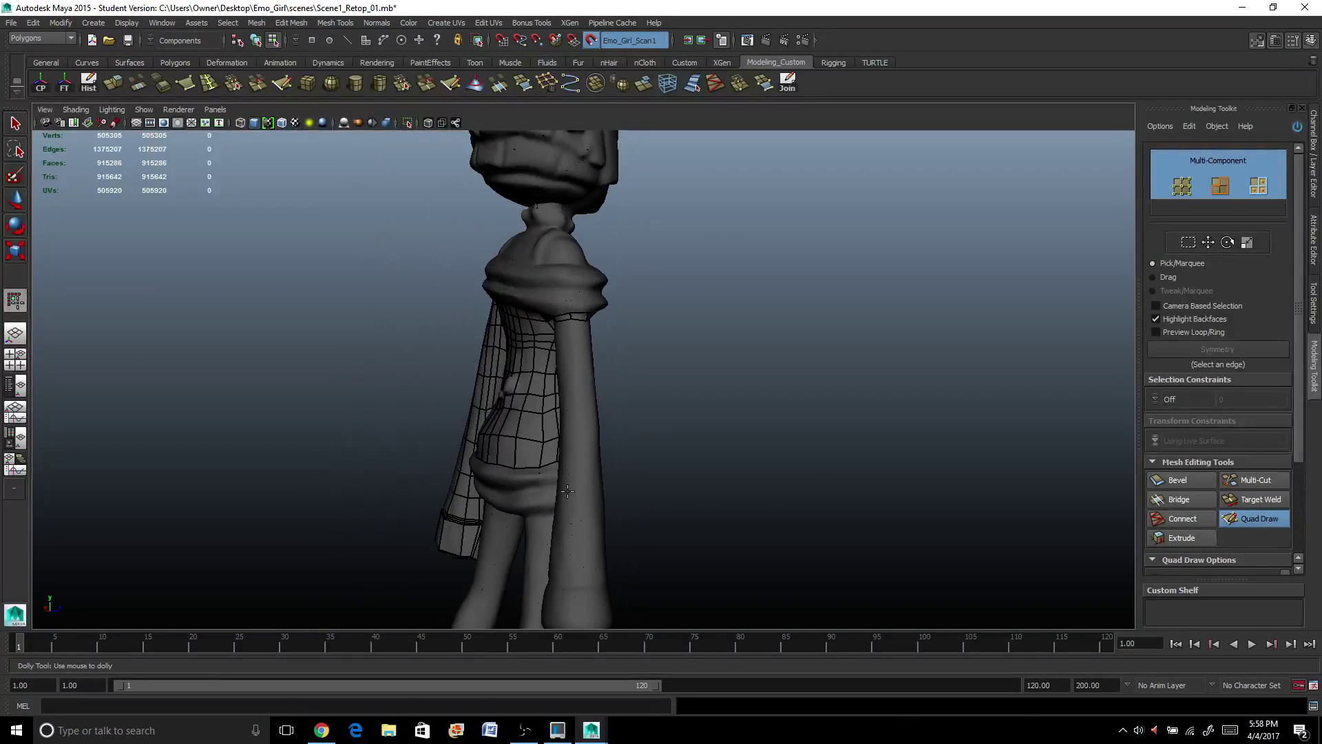
{"action": "middle_click_drag", "start_coordinate": [590, 559], "coordinate": [552, 301], "text": "alt"}
{"action": "left_click_drag", "start_coordinate": [507, 425], "coordinate": [568, 305], "text": "alt"}
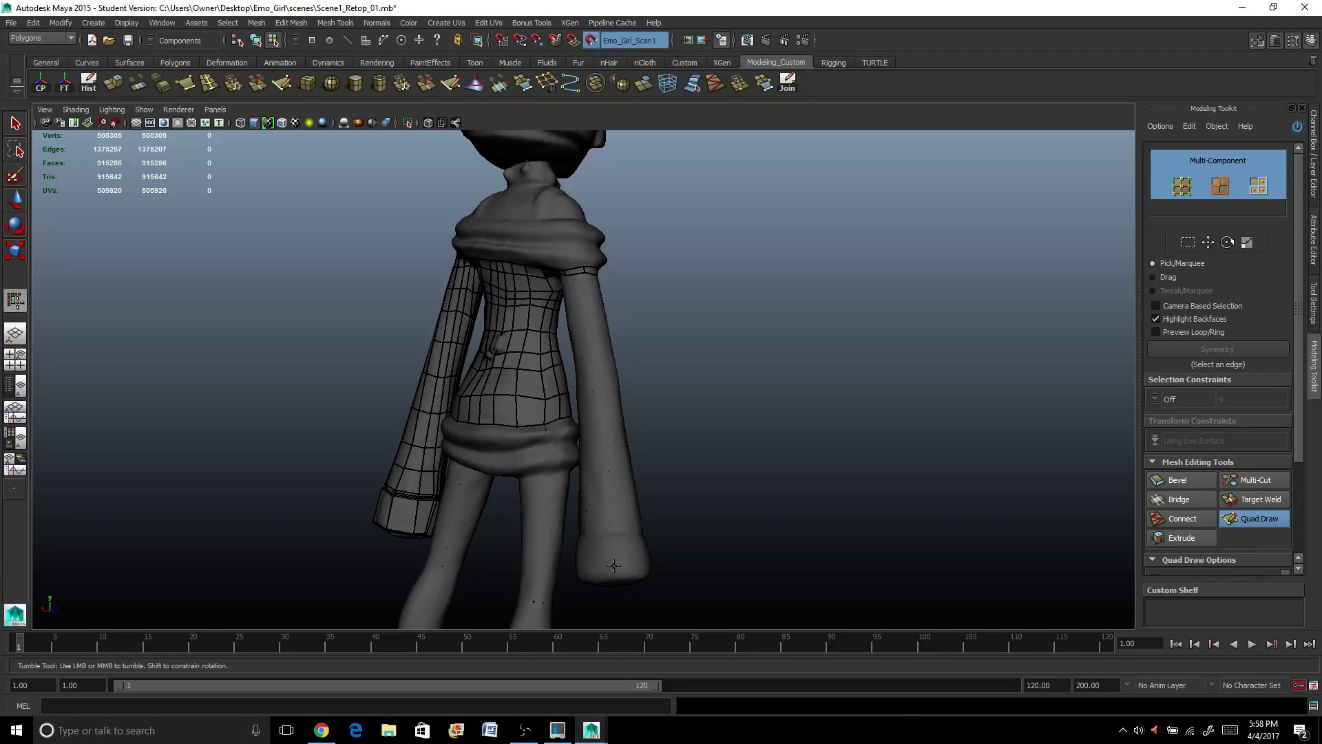
Place points down the outer side of the unmeshed sleeve and fill two long quads below the shoulder row.
{"action": "left_click_drag", "start_coordinate": [611, 449], "coordinate": [617, 437], "text": "alt"}
{"action": "scroll", "coordinate": [618, 437], "scroll_direction": "up", "scroll_amount": 2}
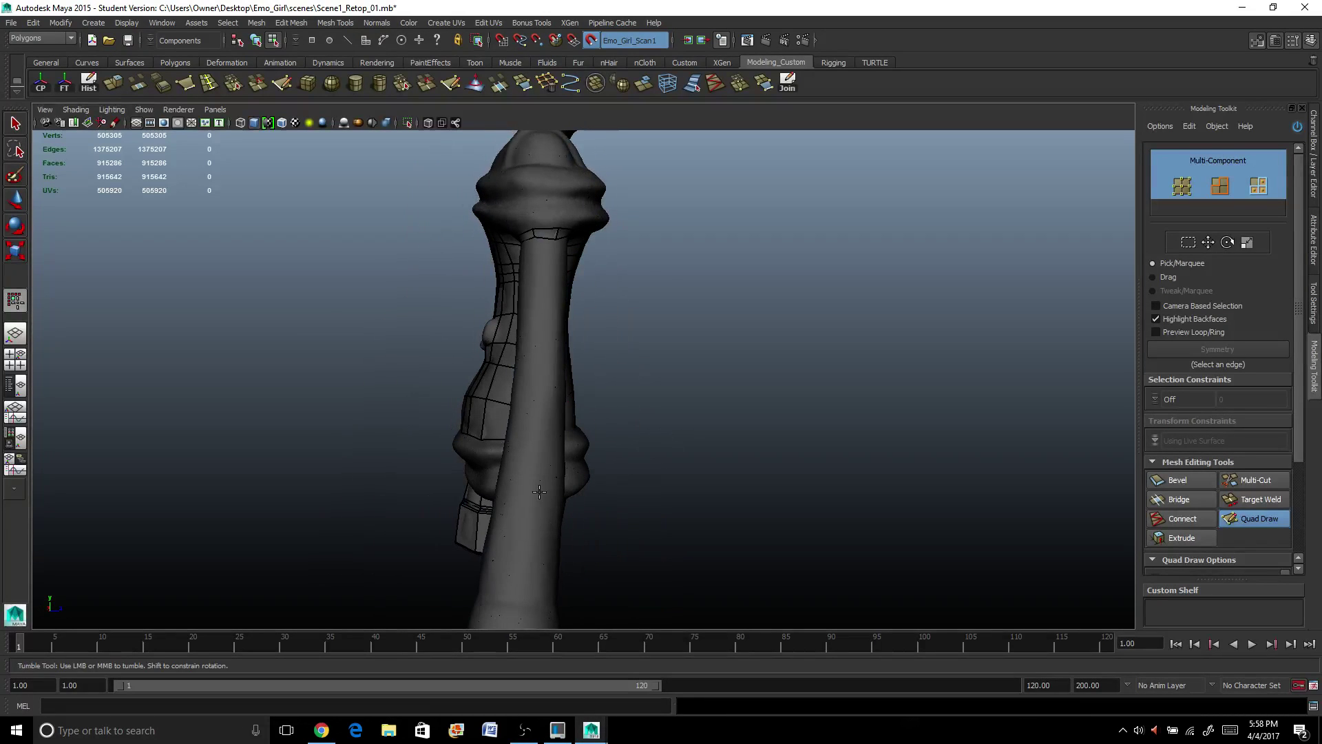
{"action": "scroll", "coordinate": [532, 236], "scroll_direction": "up", "scroll_amount": 4}
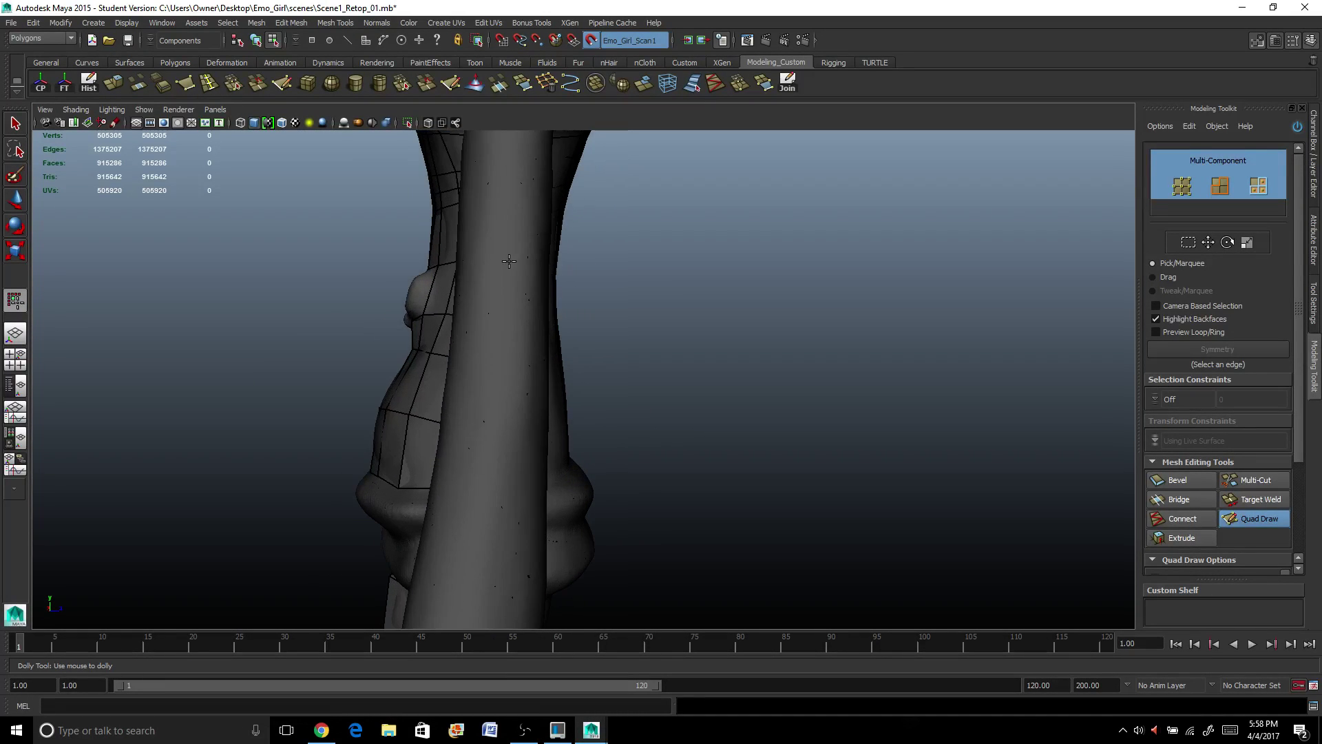
{"action": "middle_click_drag", "start_coordinate": [486, 413], "coordinate": [484, 459], "text": "alt"}
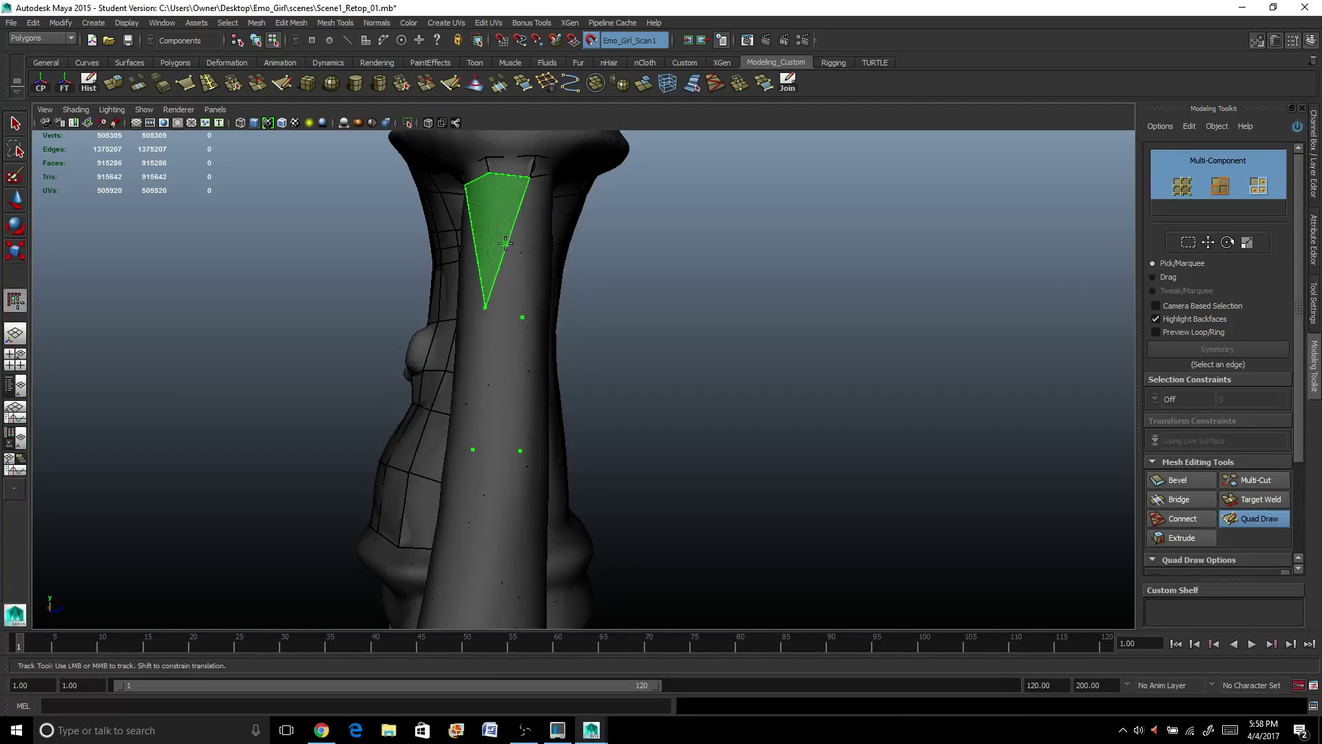
{"action": "scroll", "coordinate": [509, 249], "scroll_direction": "up", "scroll_amount": 2}
{"action": "mouse_move", "coordinate": [510, 249]}
{"action": "middle_mouse_down", "text": "alt"}
{"action": "mouse_move", "coordinate": [539, 383]}
{"action": "mouse_move", "coordinate": [580, 256]}
{"action": "mouse_move", "coordinate": [580, 186]}
{"action": "middle_mouse_up", "text": "alt"}
{"action": "left_click", "coordinate": [544, 406], "text": "shift"}
{"action": "left_click", "coordinate": [581, 370], "text": "shift"}
Extend the outer sleeve strip with one more quad down to about hip level.
{"action": "mouse_move", "coordinate": [581, 369]}
{"action": "left_mouse_down", "text": "alt"}
{"action": "mouse_move", "coordinate": [575, 392]}
{"action": "mouse_move", "coordinate": [565, 243]}
{"action": "left_mouse_up", "text": "alt"}
{"action": "middle_click_drag", "start_coordinate": [564, 243], "coordinate": [565, 231], "text": "alt"}
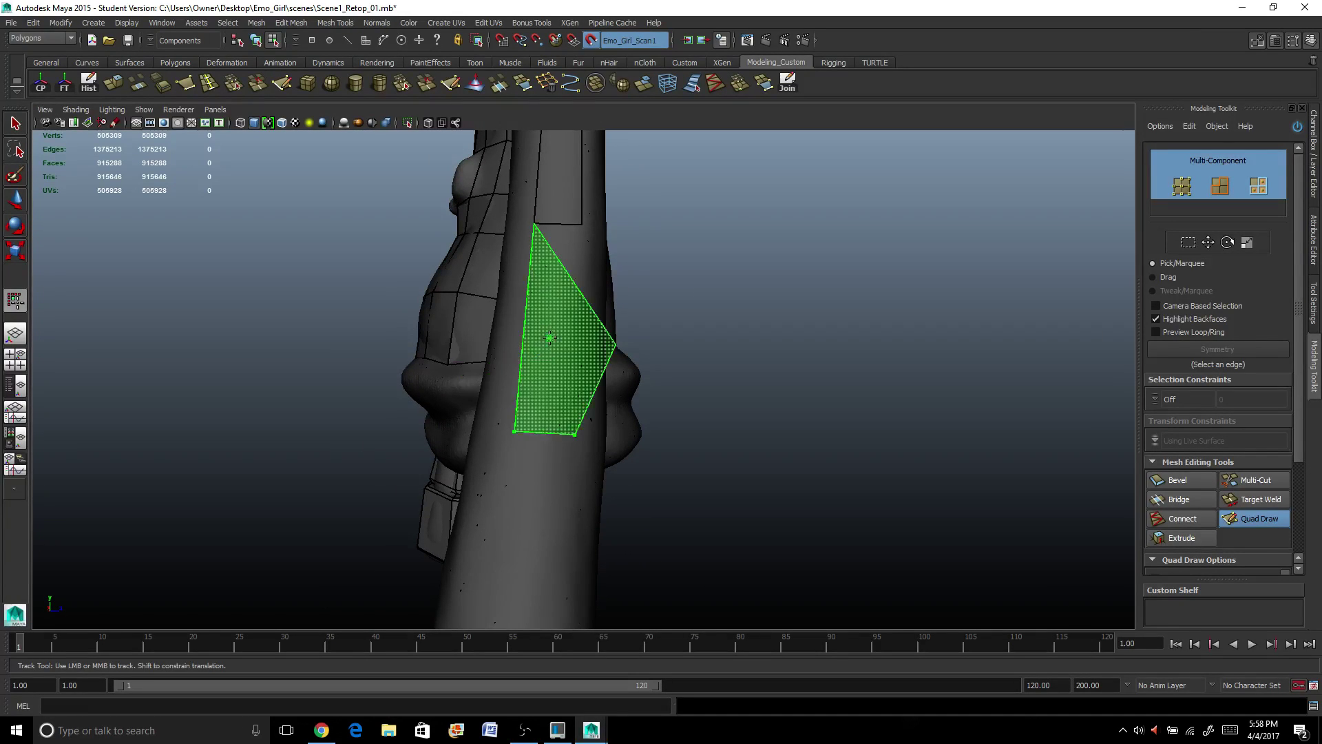
{"action": "right_click_drag", "start_coordinate": [544, 347], "coordinate": [559, 343], "text": "alt"}
{"action": "mouse_move", "coordinate": [560, 343]}
{"action": "middle_mouse_down", "text": "alt"}
{"action": "mouse_move", "coordinate": [561, 264]}
{"action": "mouse_move", "coordinate": [565, 410]}
{"action": "mouse_move", "coordinate": [627, 419]}
{"action": "mouse_move", "coordinate": [523, 356]}
{"action": "middle_mouse_up", "text": "alt"}
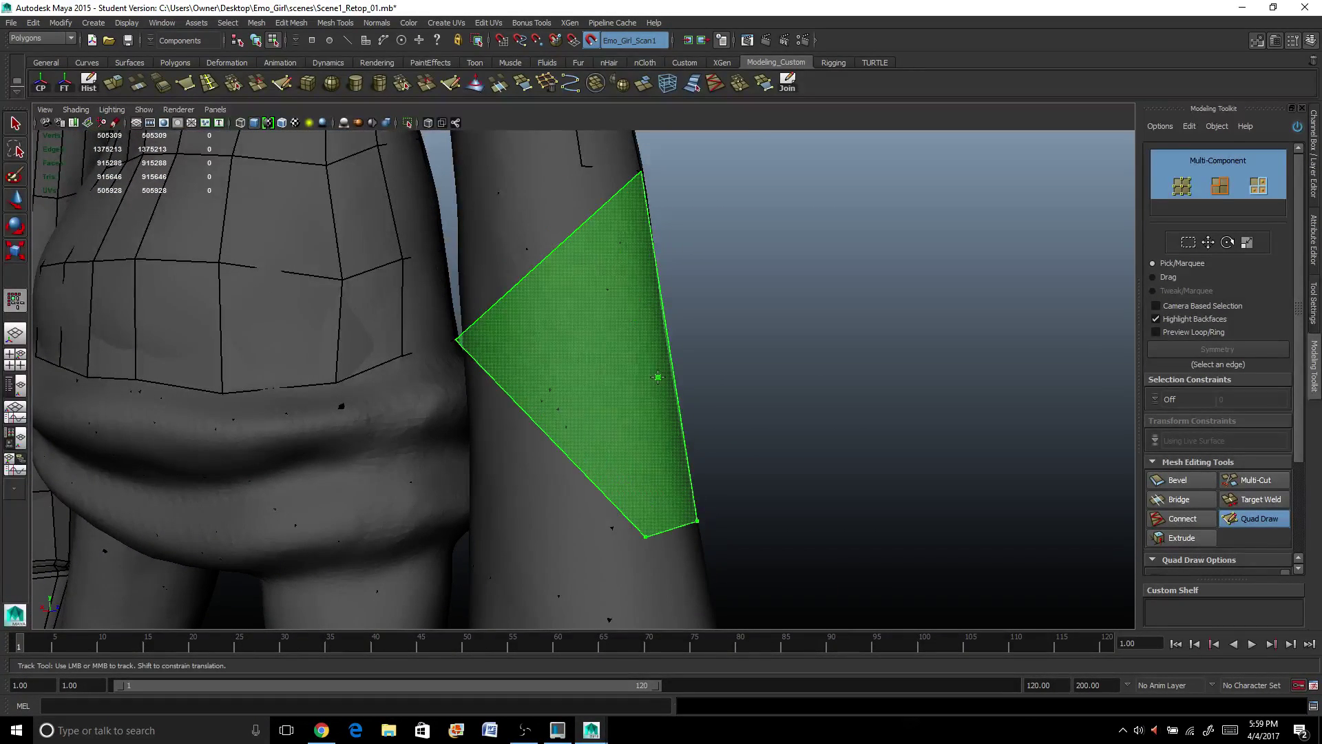
{"action": "left_click_drag", "start_coordinate": [668, 392], "coordinate": [523, 549], "text": "alt"}
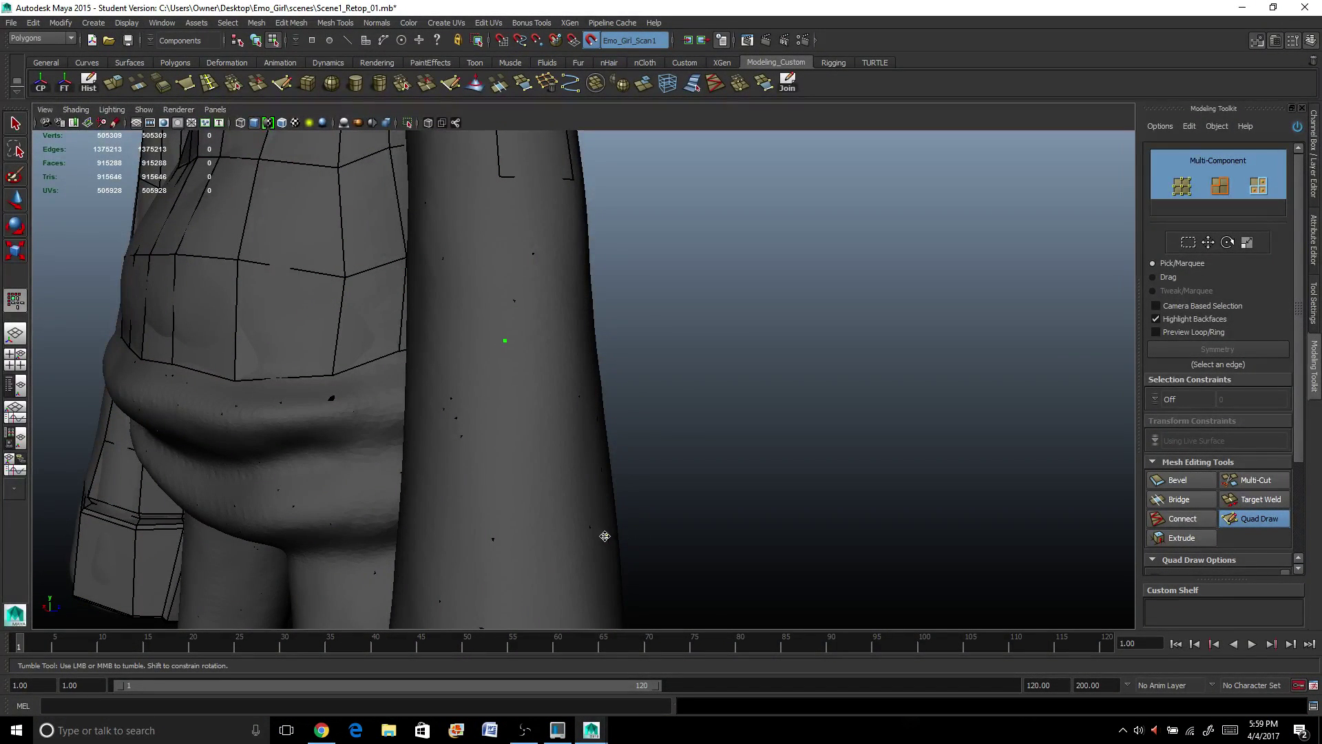
{"action": "mouse_move", "coordinate": [319, 253]}
{"action": "left_mouse_down", "text": "alt"}
{"action": "mouse_move", "coordinate": [503, 368]}
{"action": "mouse_move", "coordinate": [477, 333]}
{"action": "left_mouse_up", "text": "alt"}
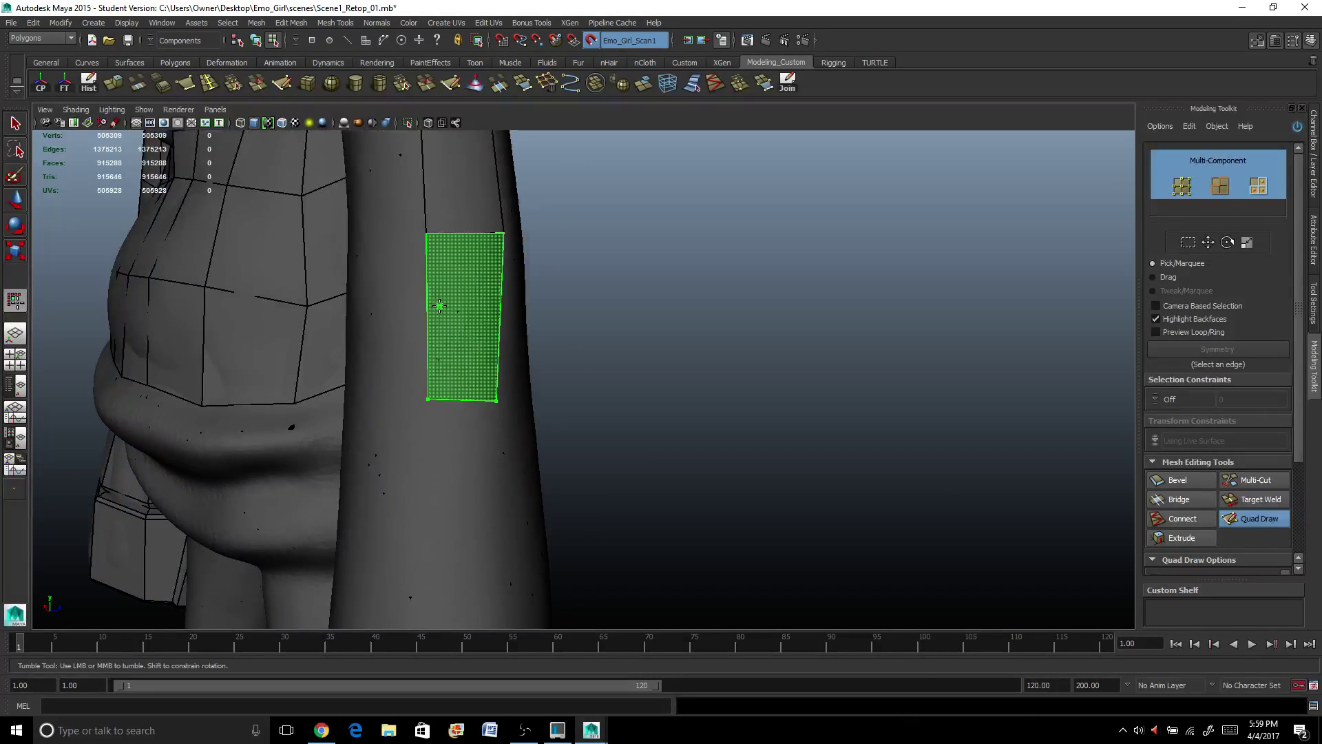
{"action": "left_click", "coordinate": [440, 306], "text": "shift"}
Extend the outer sleeve strip with a final long quad reaching the top of the cuff.
{"action": "right_click_drag", "start_coordinate": [440, 306], "coordinate": [385, 338], "text": "alt"}
{"action": "scroll", "coordinate": [372, 354], "scroll_direction": "down", "scroll_amount": 3}
{"action": "left_click_drag", "start_coordinate": [372, 354], "coordinate": [496, 443], "text": "alt"}
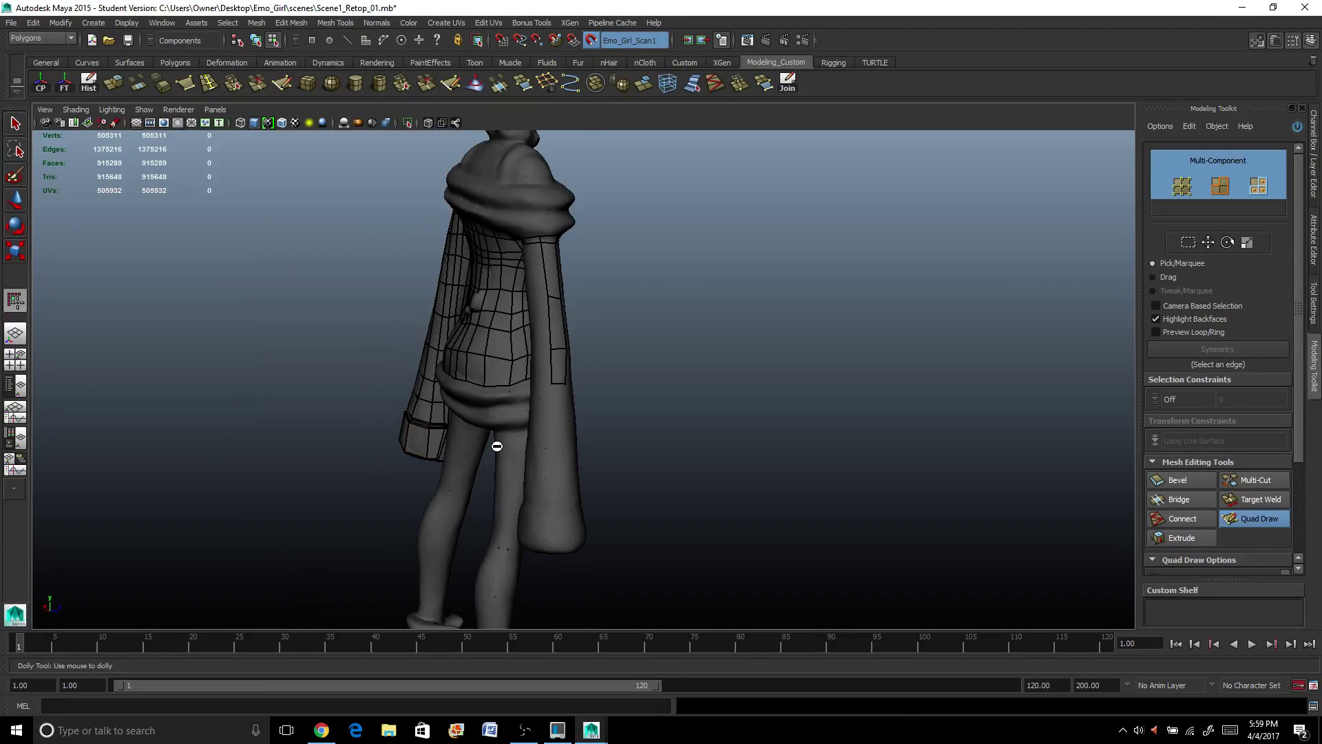
{"action": "key", "text": "["}
{"action": "scroll", "coordinate": [513, 412], "scroll_direction": "up", "scroll_amount": 3}
{"action": "left_click_drag", "start_coordinate": [532, 385], "coordinate": [541, 467]}
{"action": "middle_click_drag", "start_coordinate": [541, 467], "coordinate": [486, 264], "text": "alt"}
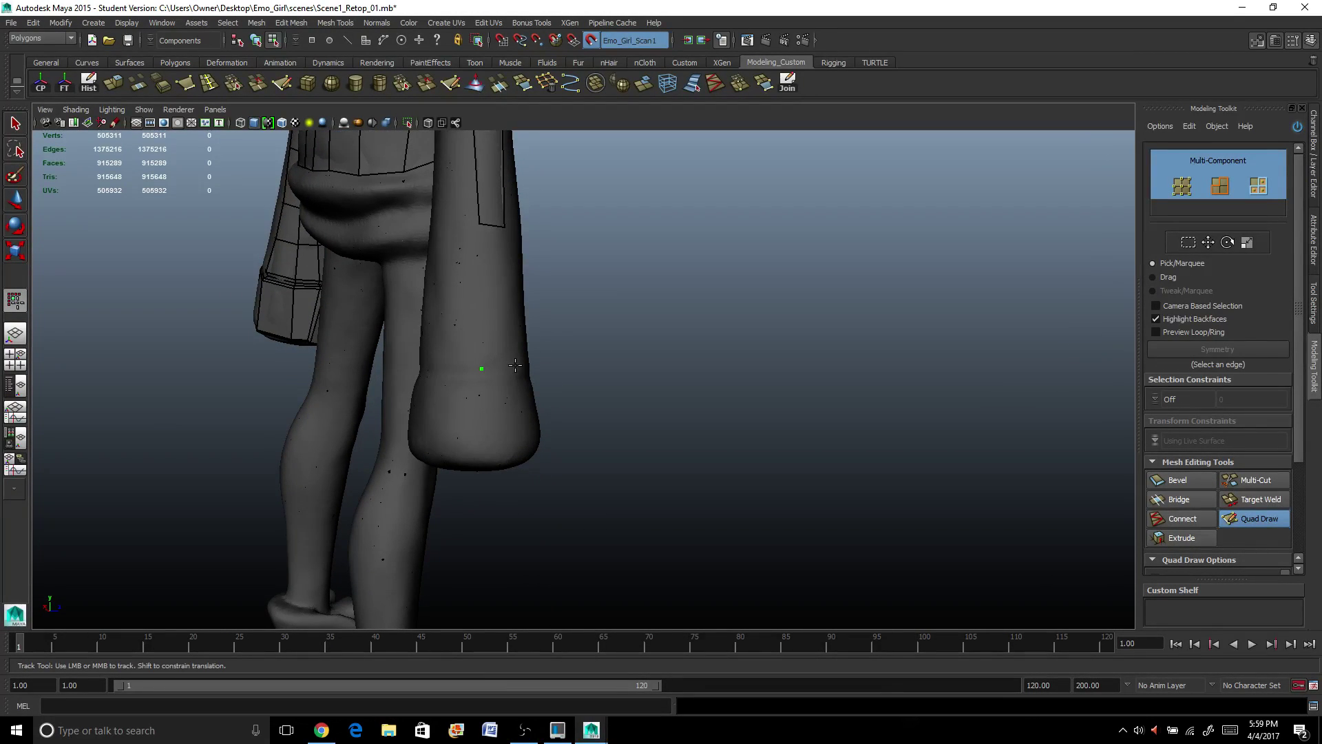
{"action": "left_click", "coordinate": [495, 283], "text": "shift"}
Draw two quads beside the outer strip on the lower sleeve, continuing around the arm above the cuff.
{"action": "left_click_drag", "start_coordinate": [444, 356], "coordinate": [542, 408], "text": "alt"}
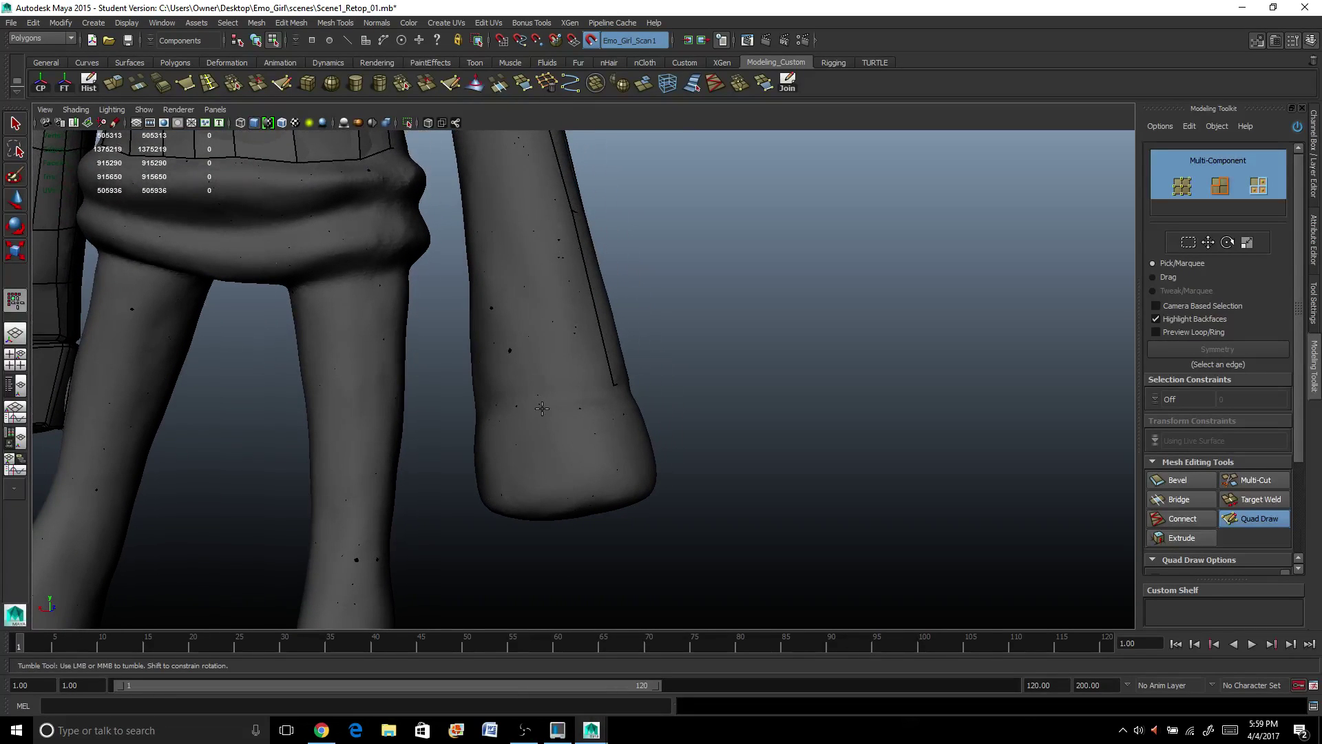
{"action": "left_click", "coordinate": [544, 394]}
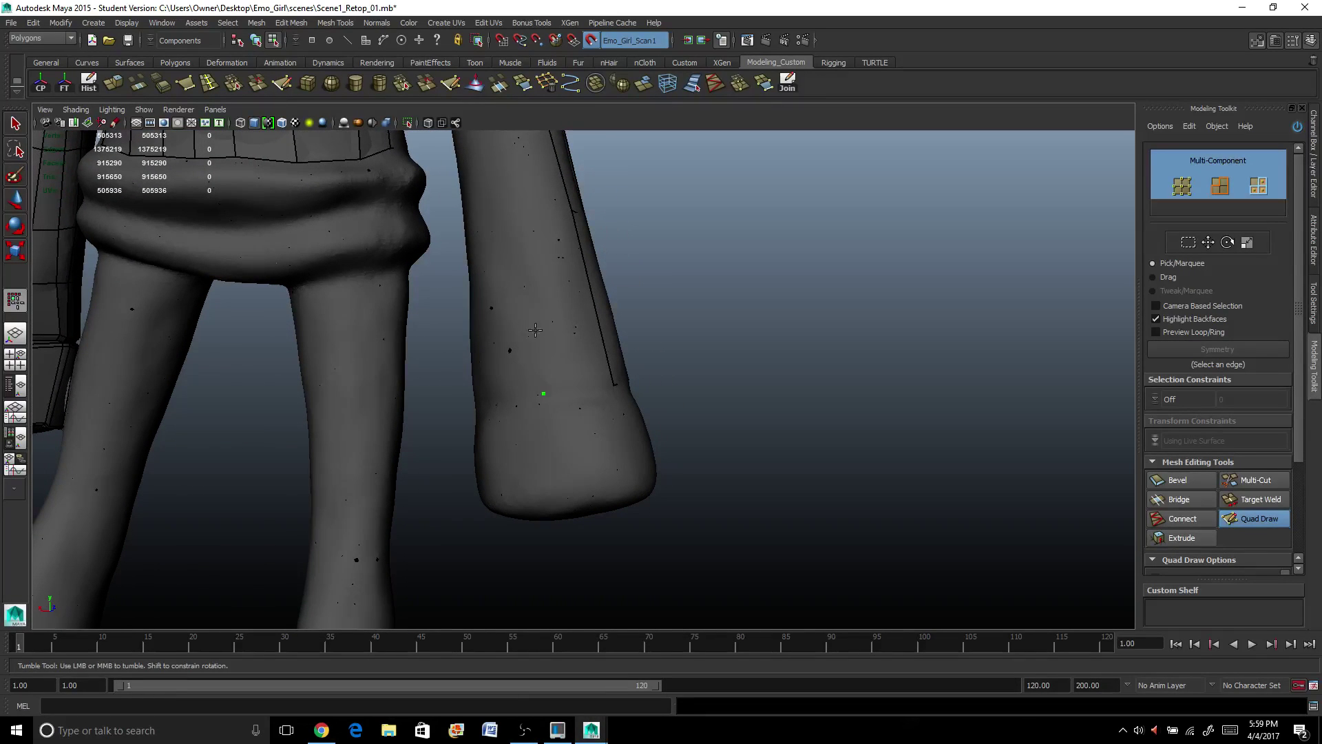
{"action": "left_click", "coordinate": [519, 214], "text": "shift"}
{"action": "mouse_move", "coordinate": [419, 310]}
{"action": "left_mouse_down", "text": "alt"}
{"action": "mouse_move", "coordinate": [535, 312]}
{"action": "mouse_move", "coordinate": [718, 363]}
{"action": "left_mouse_up", "text": "alt"}
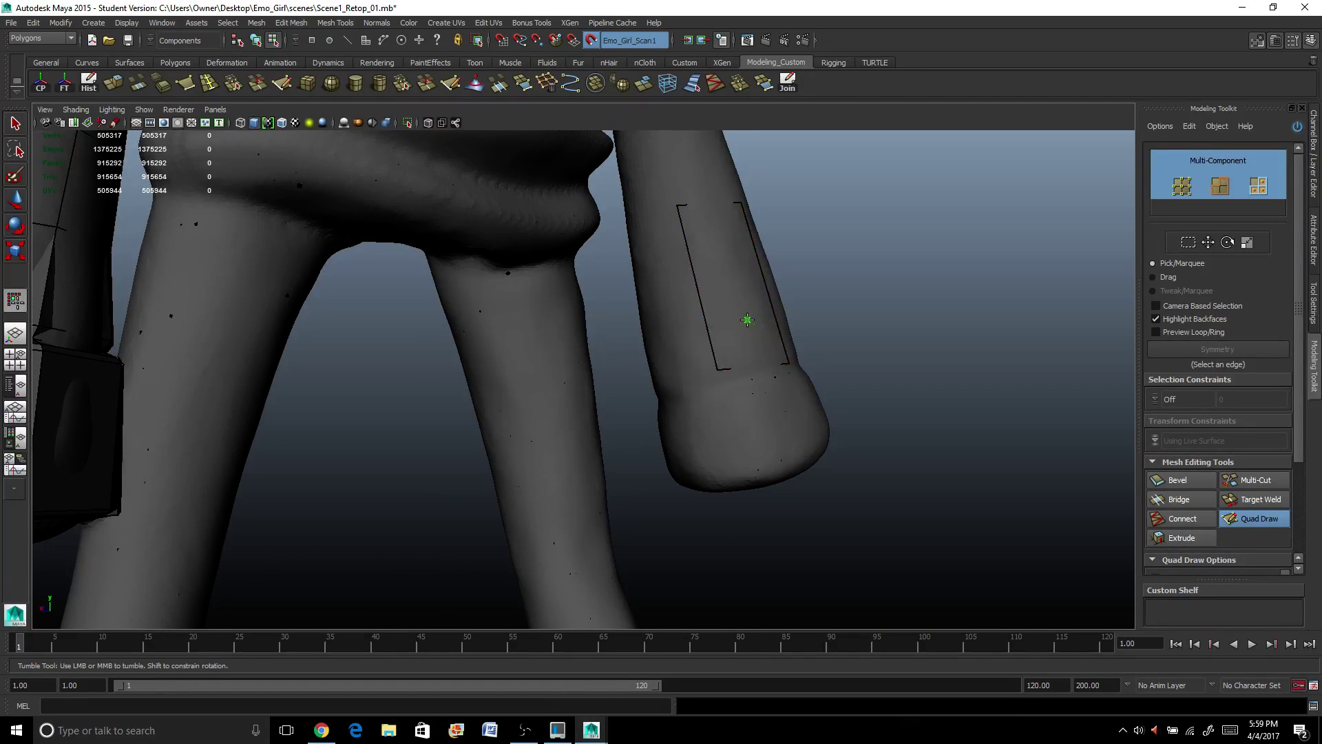
Continue the row of quads around the lower sleeve above the cuff, filling the next ones toward the body side.
{"action": "left_click", "coordinate": [746, 319], "text": "shift"}
{"action": "mouse_move", "coordinate": [720, 307]}
{"action": "left_mouse_down", "text": "alt"}
{"action": "mouse_move", "coordinate": [876, 316]}
{"action": "mouse_move", "coordinate": [911, 293]}
{"action": "mouse_move", "coordinate": [868, 313]}
{"action": "left_mouse_up", "text": "alt"}
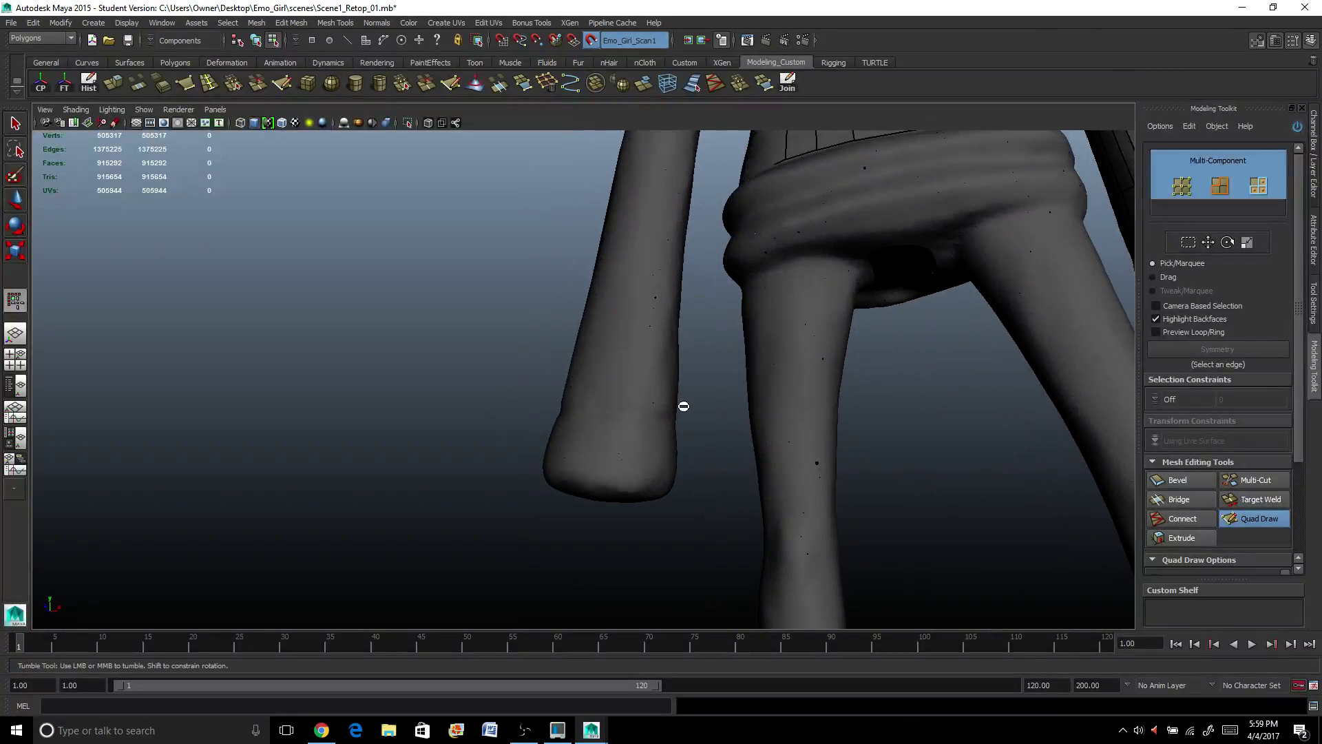
{"action": "mouse_move", "coordinate": [661, 299]}
{"action": "left_mouse_down", "text": "alt"}
{"action": "mouse_move", "coordinate": [617, 386]}
{"action": "mouse_move", "coordinate": [544, 399]}
{"action": "left_mouse_up", "text": "alt"}
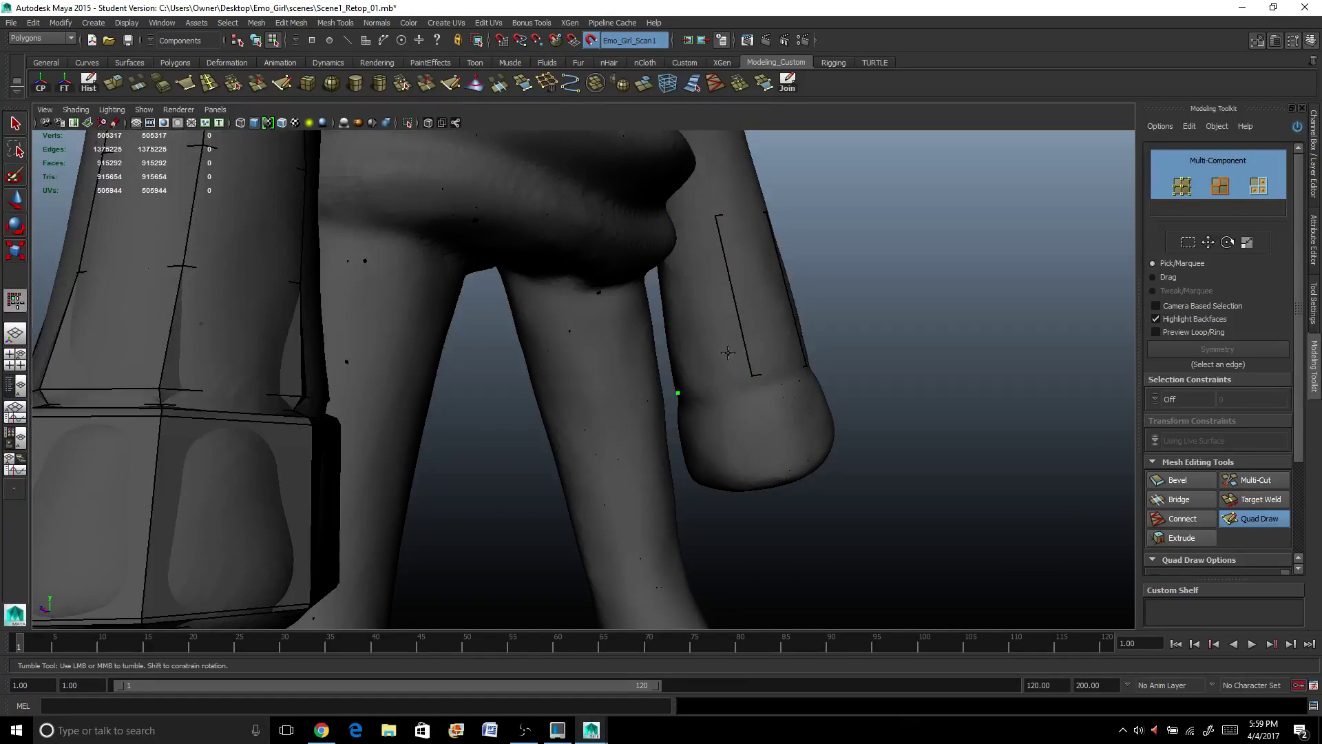
{"action": "mouse_move", "coordinate": [749, 341]}
{"action": "left_mouse_down", "text": "alt"}
{"action": "mouse_move", "coordinate": [694, 349]}
{"action": "mouse_move", "coordinate": [648, 329]}
{"action": "mouse_move", "coordinate": [696, 272]}
{"action": "mouse_move", "coordinate": [667, 373]}
{"action": "mouse_move", "coordinate": [839, 438]}
{"action": "mouse_move", "coordinate": [657, 446]}
{"action": "left_mouse_up", "text": "alt"}
{"action": "left_click", "coordinate": [667, 373], "text": "shift"}
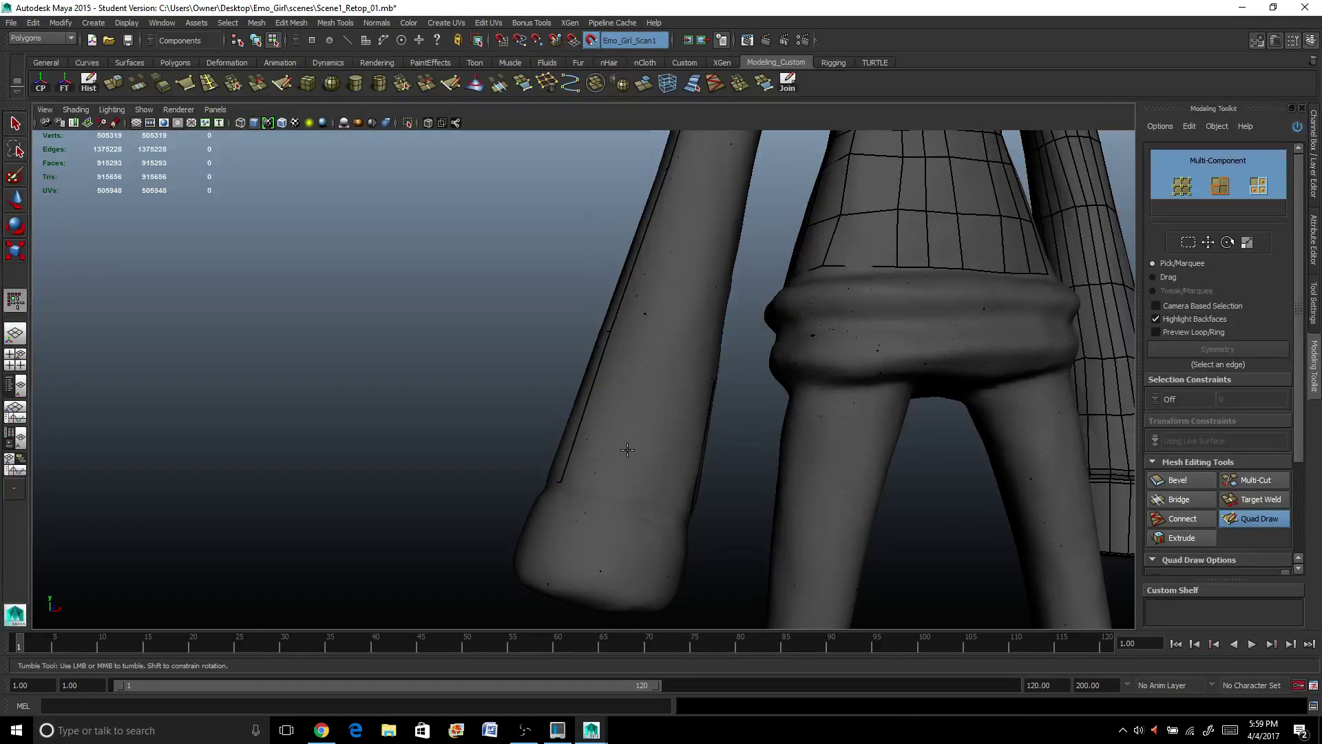
Fill the last two quads on the back of the lower sleeve to close the ring above the cuff.
{"action": "right_click_drag", "start_coordinate": [656, 446], "coordinate": [677, 446], "text": "alt"}
{"action": "middle_click_drag", "start_coordinate": [676, 445], "coordinate": [625, 361], "text": "alt"}
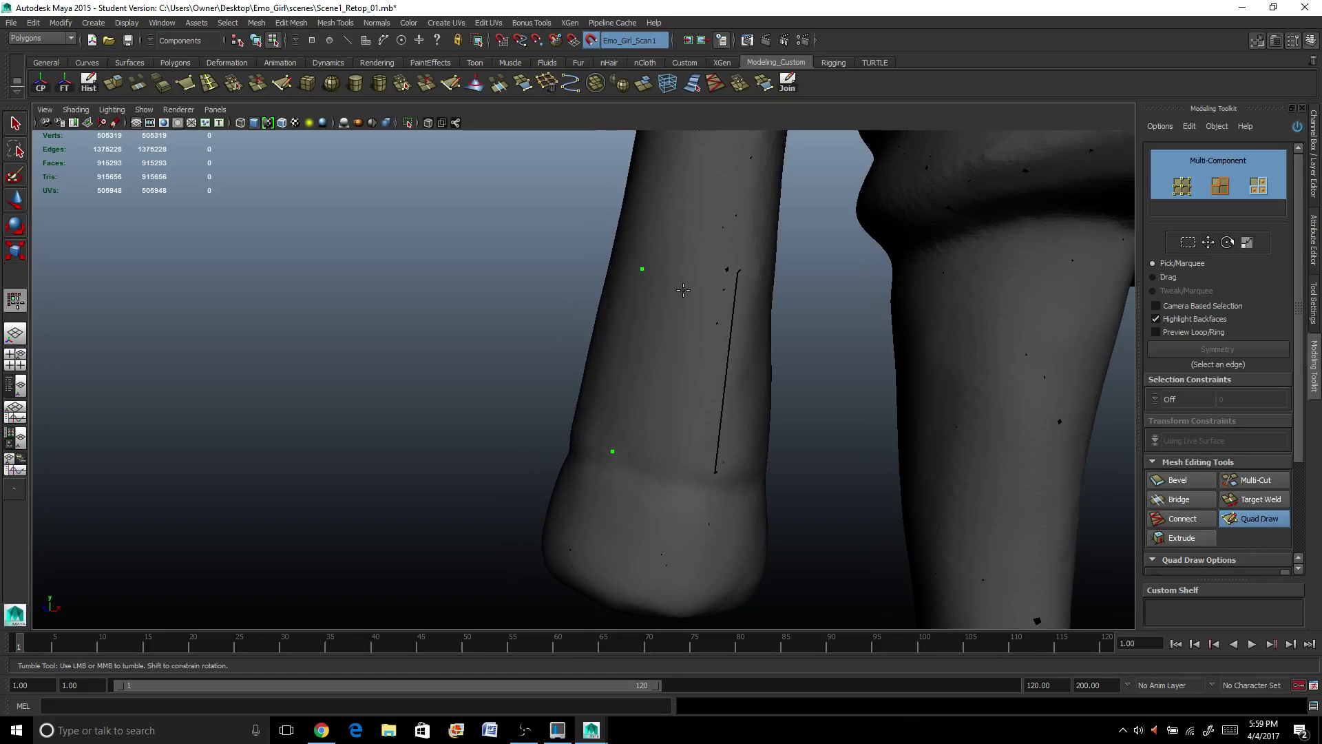
{"action": "left_click", "coordinate": [661, 365], "text": "shift"}
{"action": "left_click_drag", "start_coordinate": [584, 372], "coordinate": [677, 388], "text": "alt"}
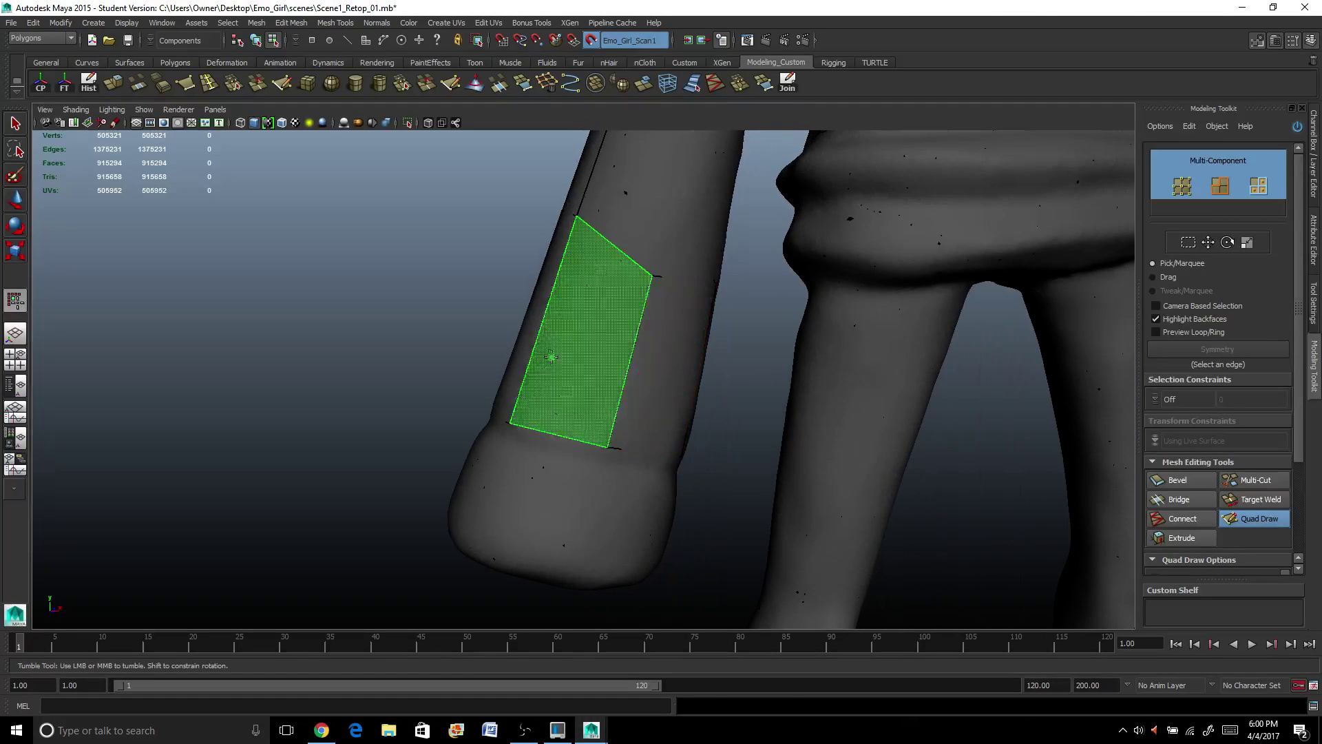
{"action": "left_click", "coordinate": [573, 338], "text": "shift"}
Place a point on the back of the sleeve and fill three quads upward from the lower ring to the shoulder row.
{"action": "right_click_drag", "start_coordinate": [574, 338], "coordinate": [571, 335], "text": "alt"}
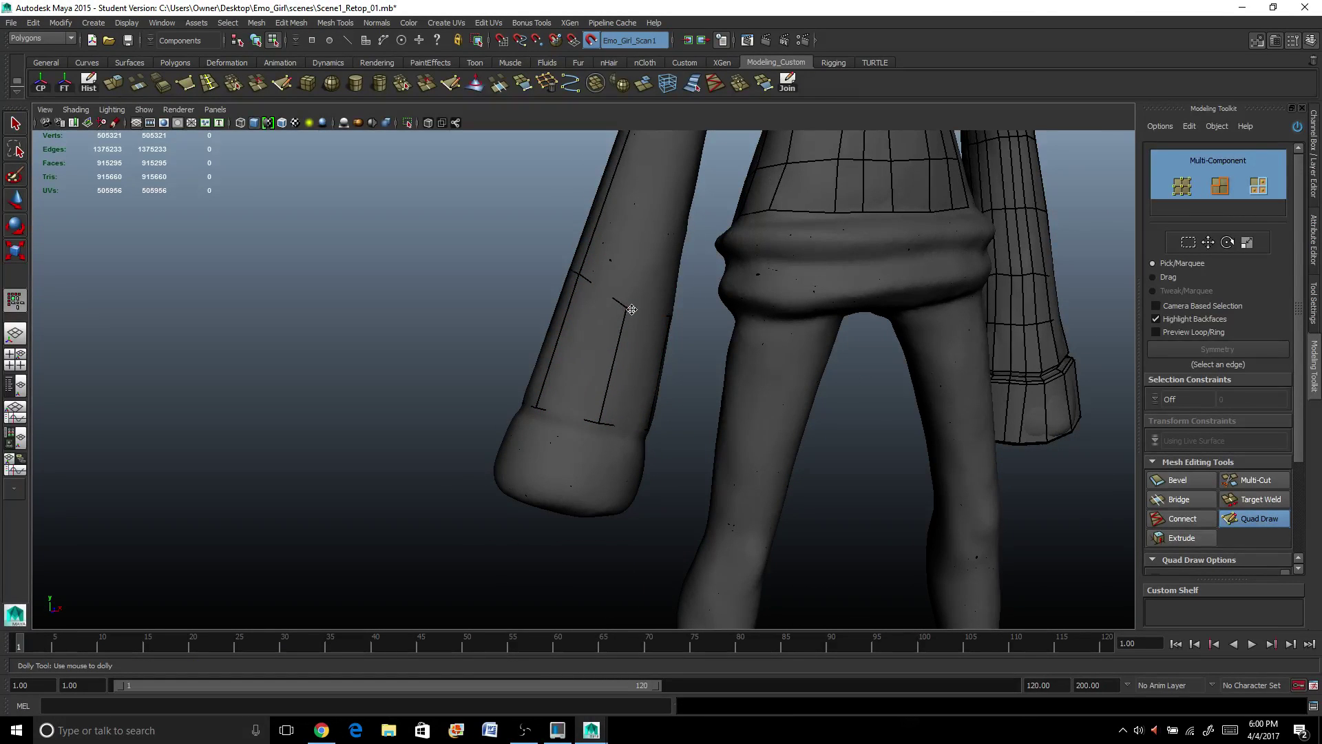
{"action": "left_click_drag", "start_coordinate": [639, 290], "coordinate": [592, 279], "text": "alt"}
{"action": "left_click", "coordinate": [609, 262]}
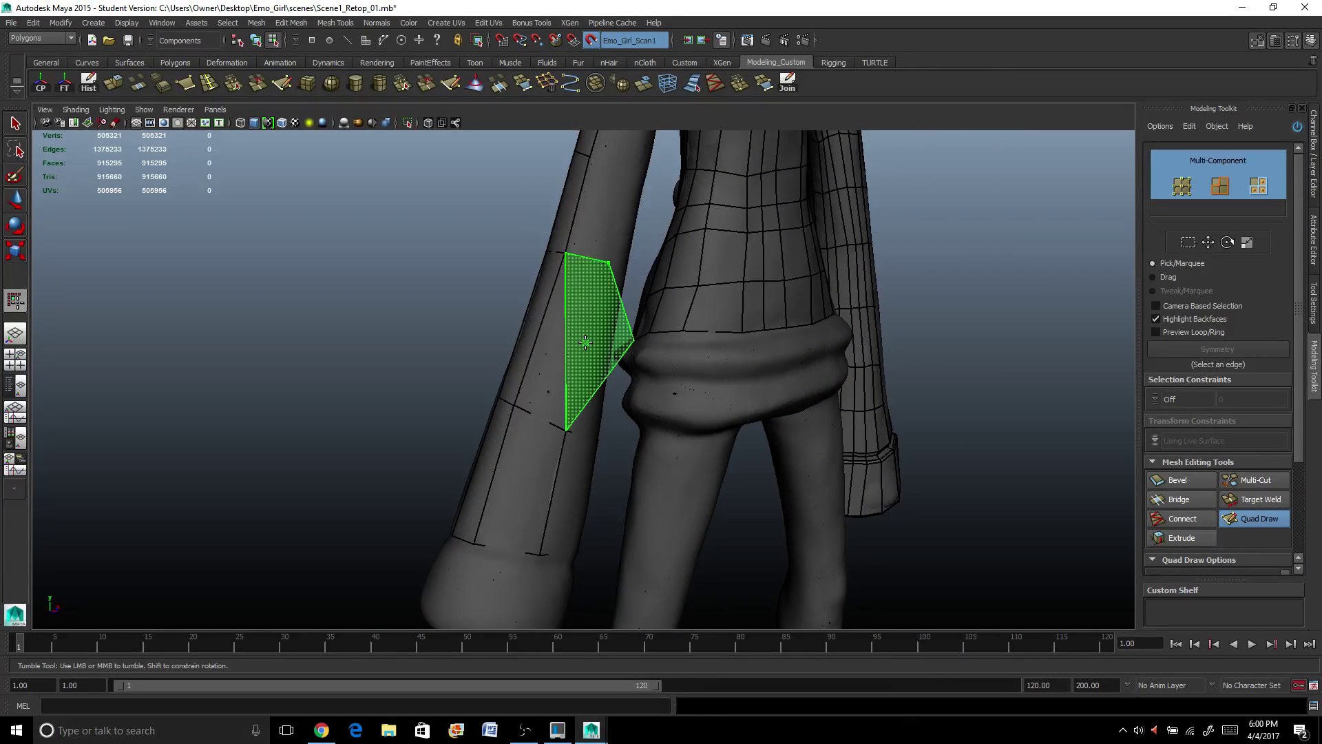
{"action": "scroll", "coordinate": [571, 334], "scroll_direction": "up", "scroll_amount": 2}
{"action": "left_click_drag", "start_coordinate": [571, 334], "coordinate": [549, 337], "text": "alt"}
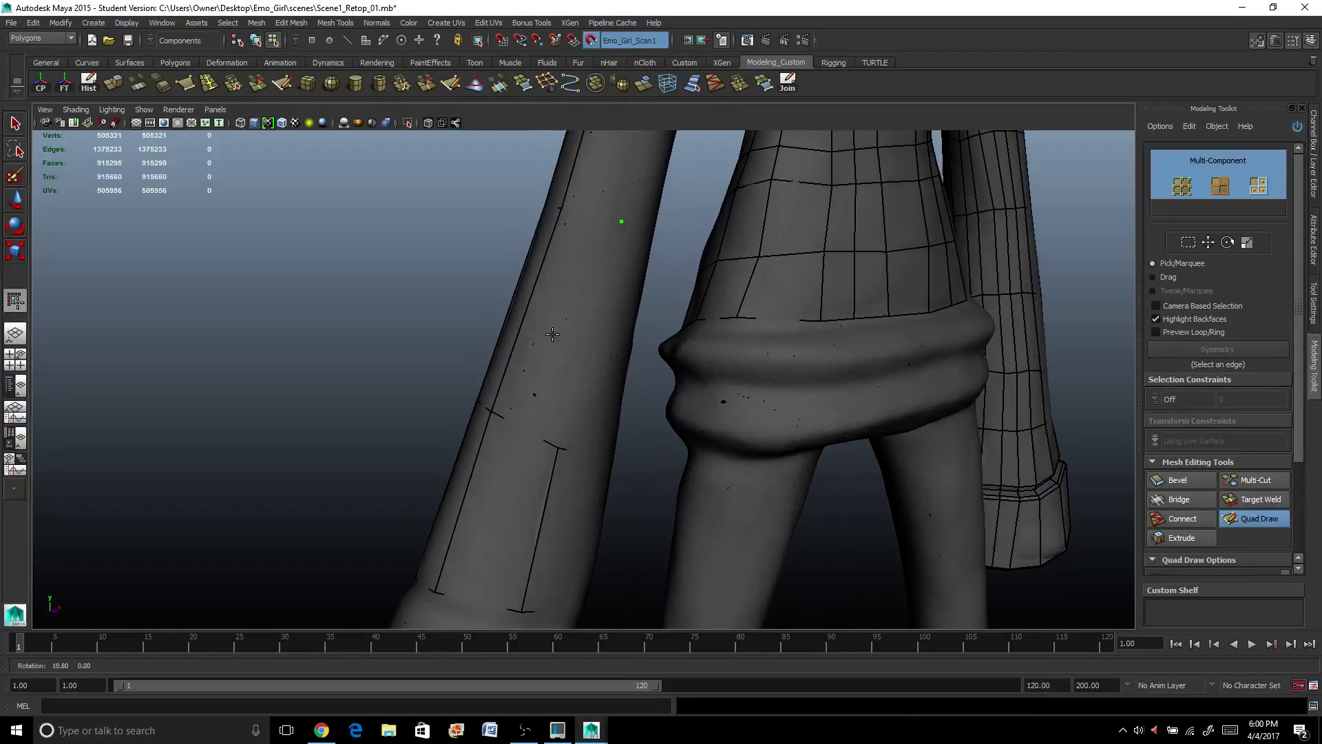
{"action": "left_click", "coordinate": [564, 299], "text": "shift"}
{"action": "middle_click_drag", "start_coordinate": [561, 297], "coordinate": [518, 494], "text": "alt"}
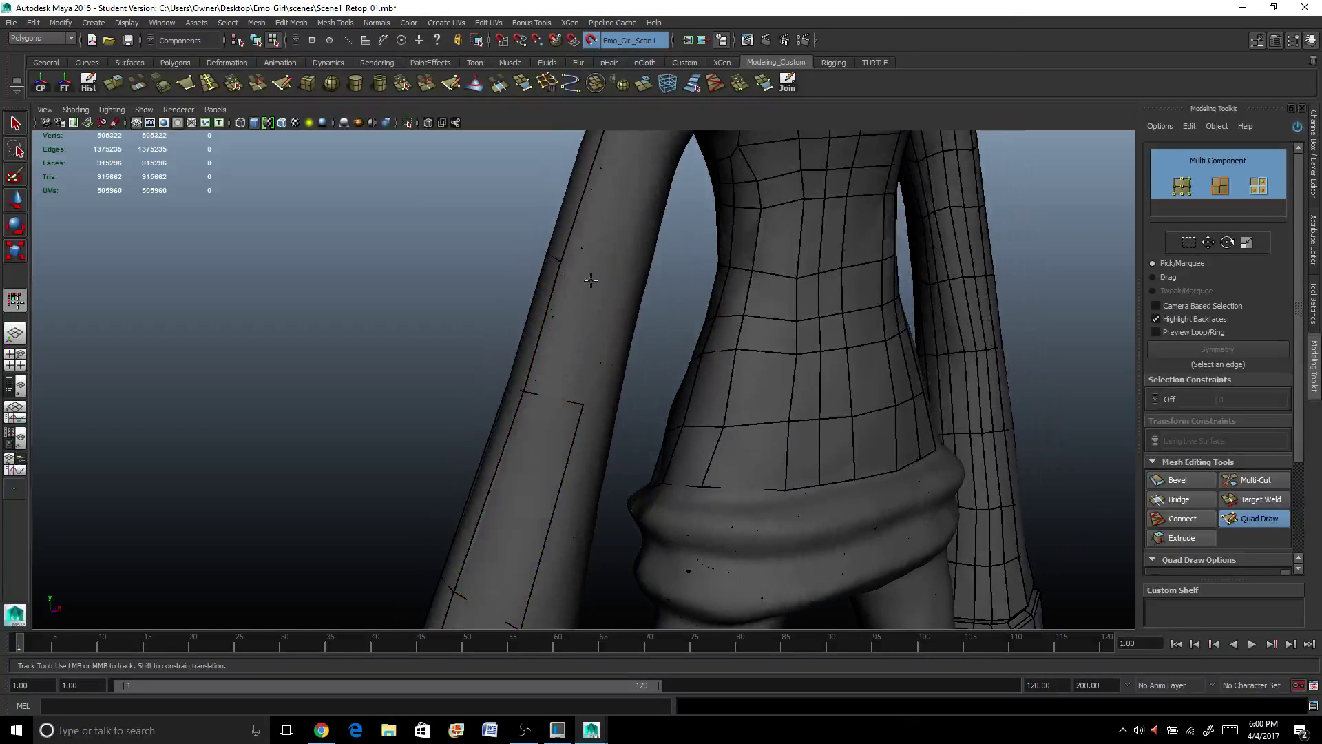
{"action": "left_click", "coordinate": [580, 349], "text": "shift"}
{"action": "middle_click_drag", "start_coordinate": [579, 347], "coordinate": [528, 504], "text": "alt"}
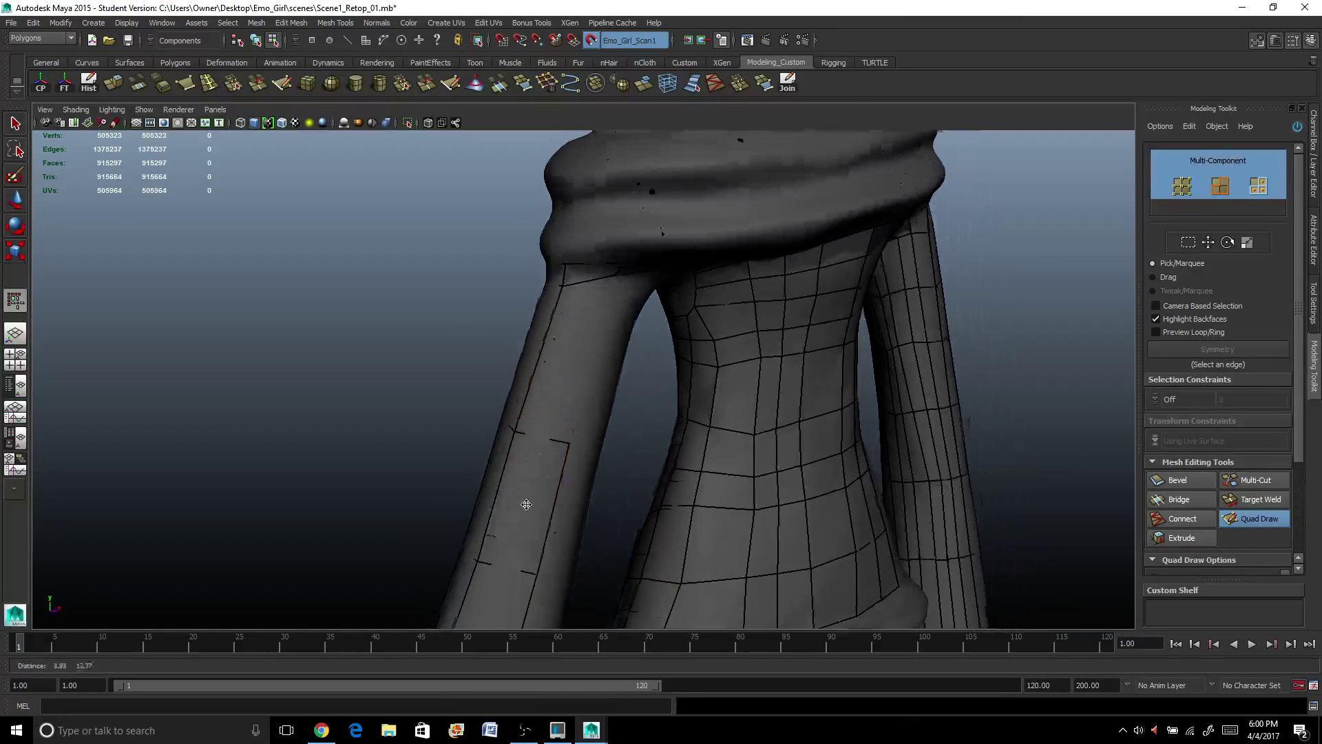
{"action": "left_click", "coordinate": [564, 351], "text": "shift"}
Insert an edge loop across the sleeve strips just below the shoulder row.
{"action": "left_click_drag", "start_coordinate": [668, 422], "coordinate": [607, 497], "text": "alt"}
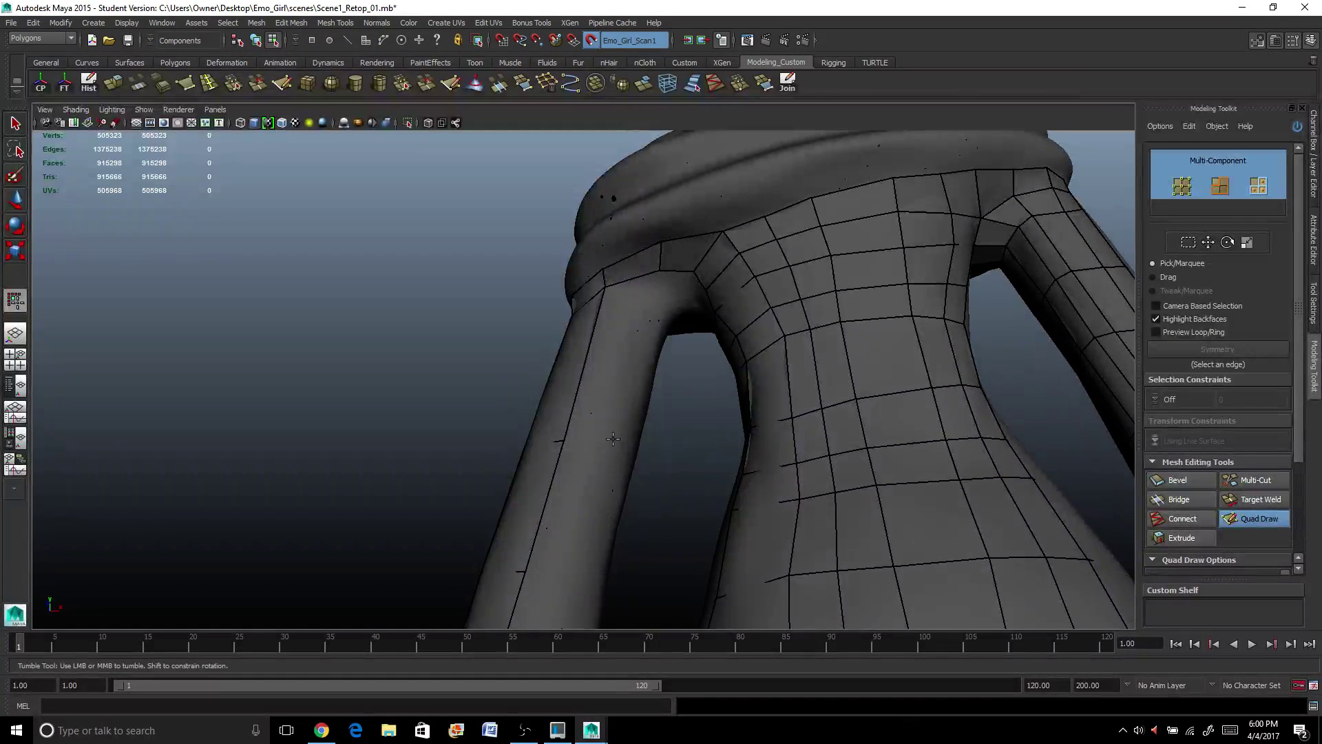
{"action": "right_click_drag", "start_coordinate": [615, 434], "coordinate": [608, 382], "text": "alt"}
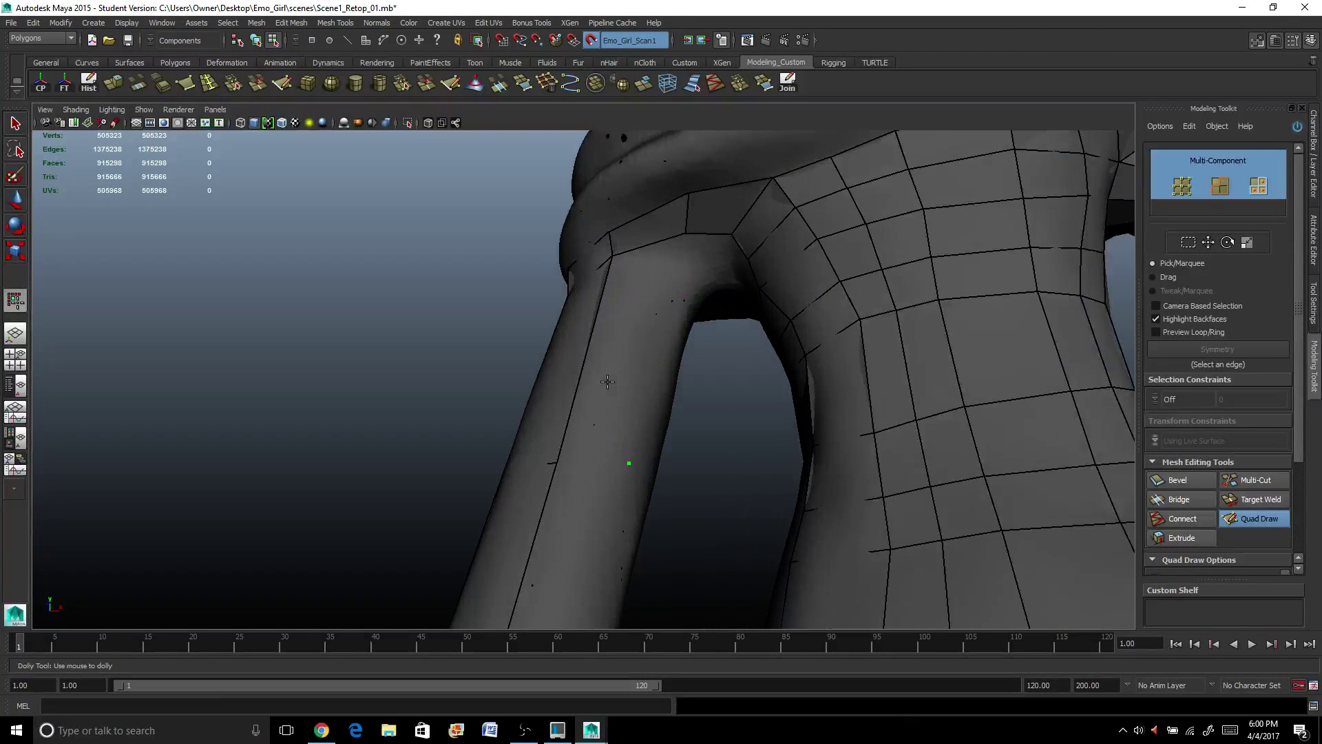
{"action": "mouse_move", "coordinate": [586, 343]}
{"action": "left_mouse_down", "text": "alt"}
{"action": "mouse_move", "coordinate": [629, 413]}
{"action": "mouse_move", "coordinate": [578, 378]}
{"action": "mouse_move", "coordinate": [653, 374]}
{"action": "mouse_move", "coordinate": [585, 334]}
{"action": "left_mouse_up", "text": "alt"}
{"action": "left_click", "coordinate": [587, 349], "text": "ctrl"}
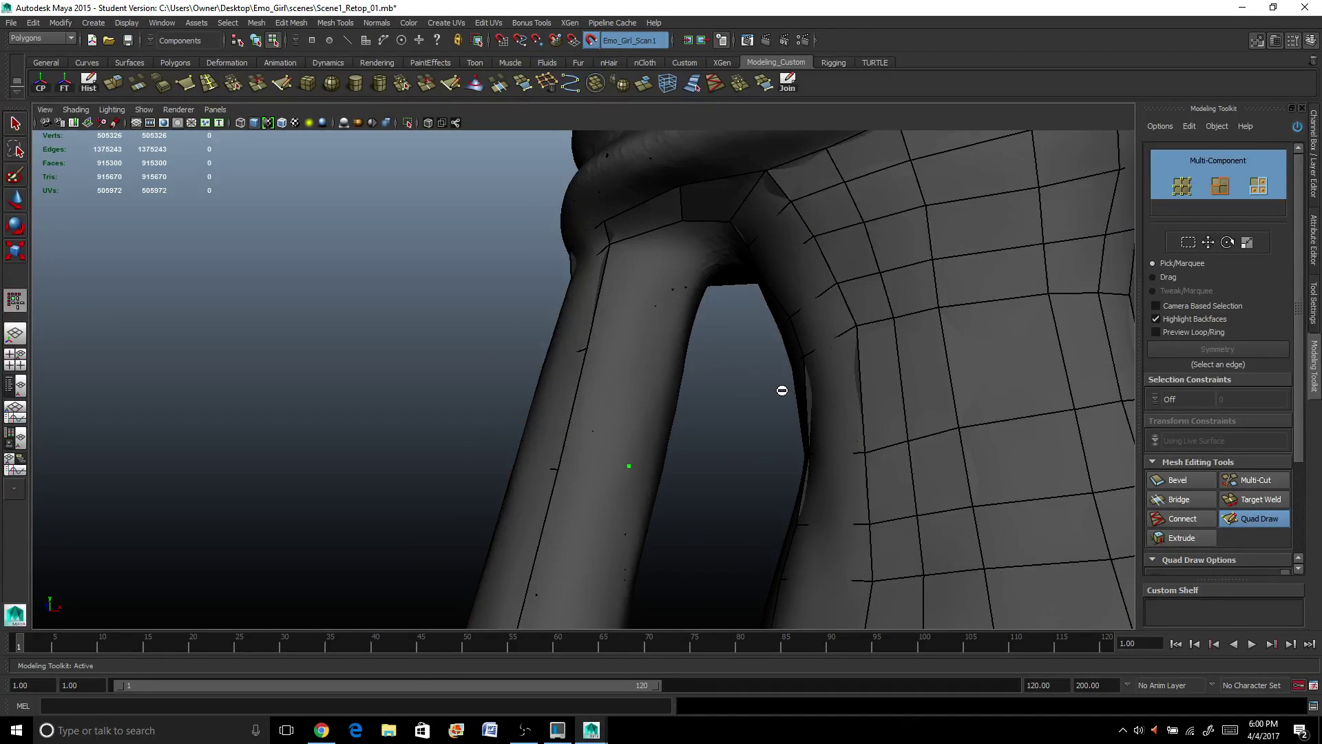
Place points below the shoulder row on the back of the sleeve and fill two short quads toward the armpit.
{"action": "left_click_drag", "start_coordinate": [783, 440], "coordinate": [762, 414], "text": "alt"}
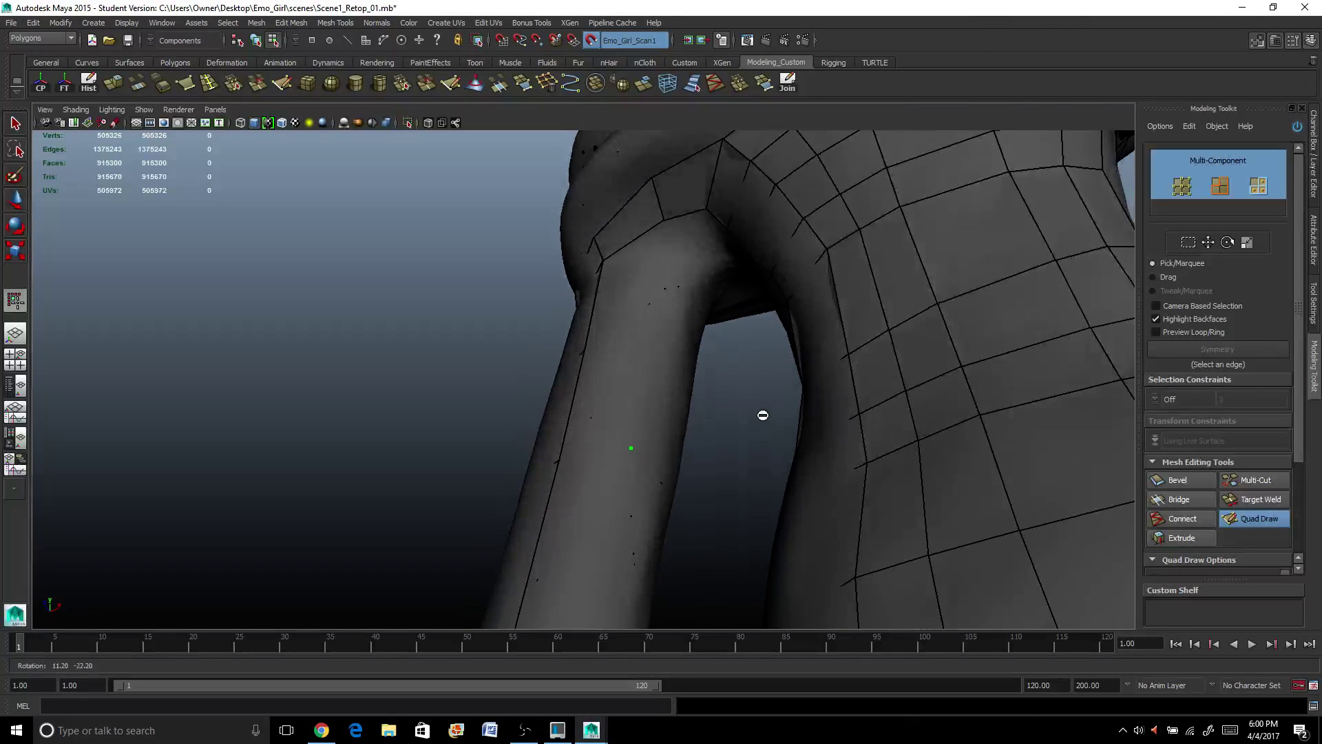
{"action": "left_click", "coordinate": [651, 327]}
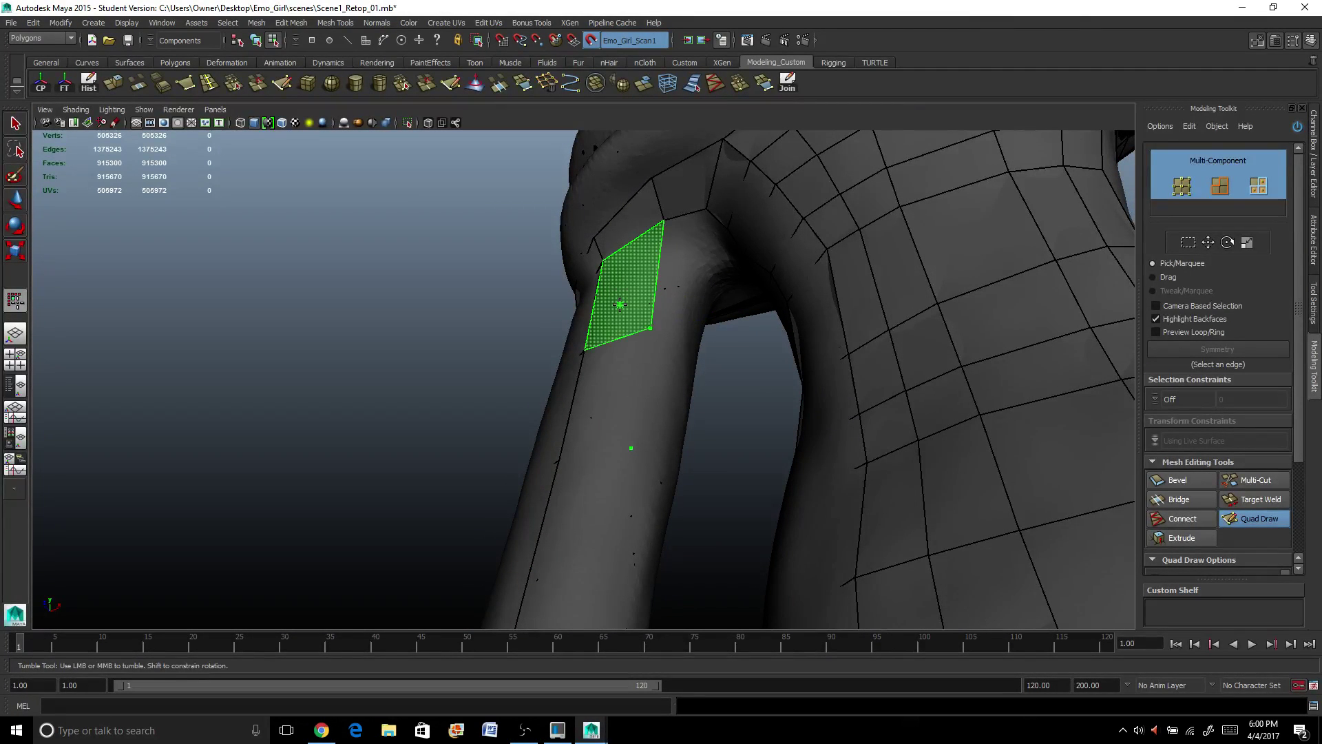
{"action": "left_click", "coordinate": [624, 289], "text": "shift"}
{"action": "mouse_move", "coordinate": [706, 336]}
{"action": "left_mouse_down", "text": "alt"}
{"action": "mouse_move", "coordinate": [684, 337]}
{"action": "mouse_move", "coordinate": [674, 313]}
{"action": "mouse_move", "coordinate": [635, 319]}
{"action": "left_mouse_up", "text": "alt"}
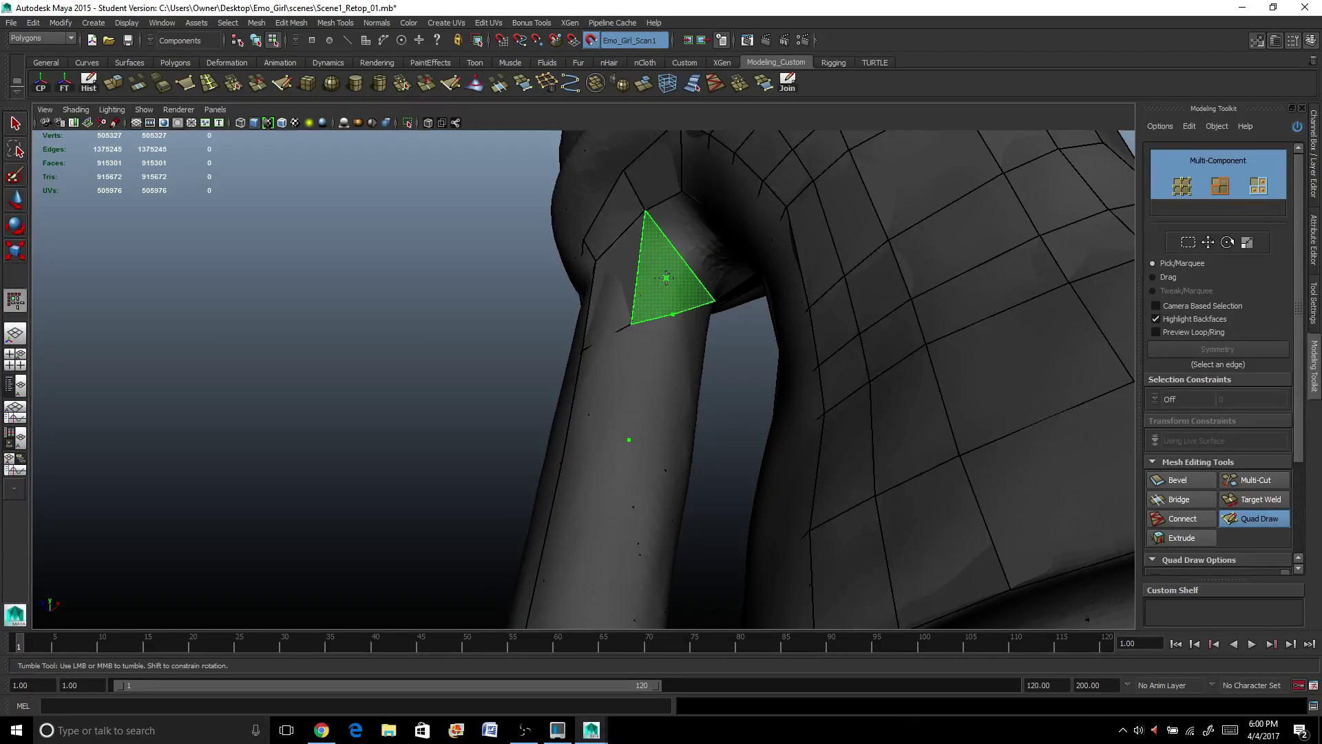
{"action": "scroll", "coordinate": [647, 252], "scroll_direction": "up", "scroll_amount": 3}
{"action": "scroll", "coordinate": [647, 251], "scroll_direction": "down", "scroll_amount": 3}
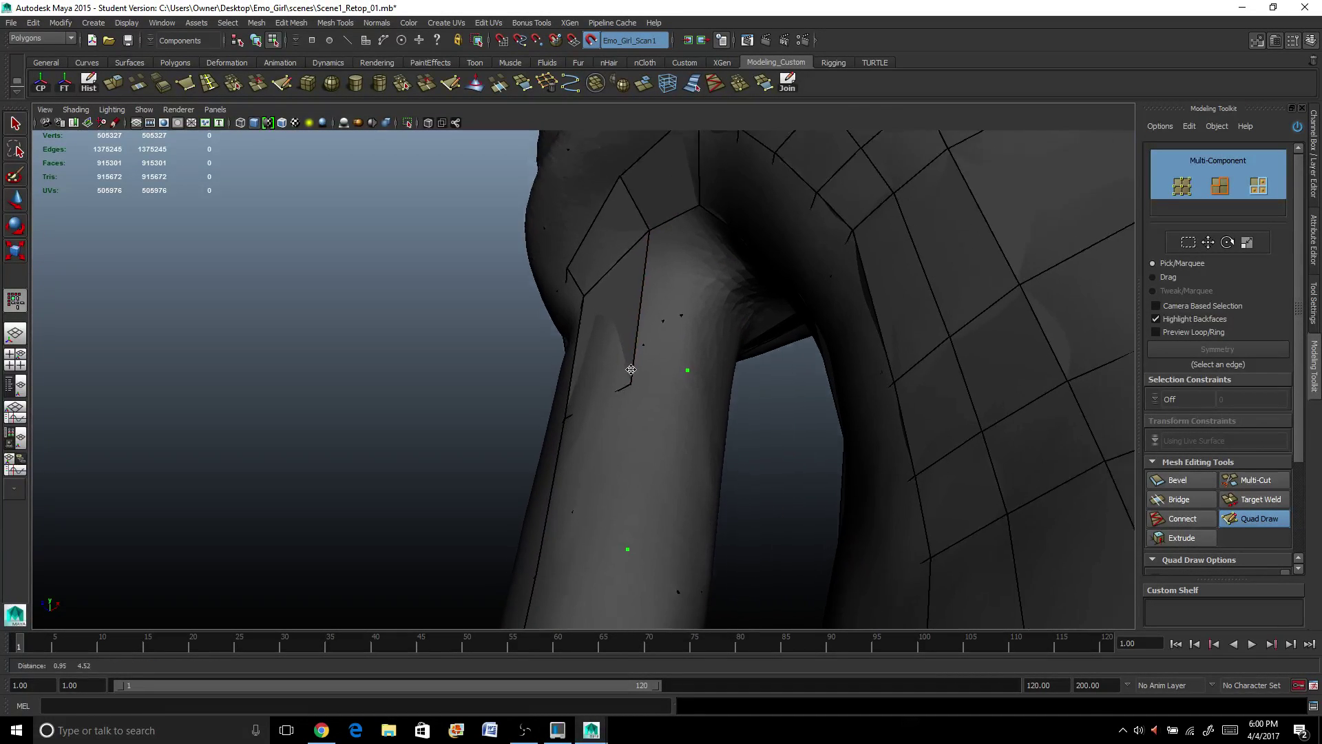
{"action": "mouse_move", "coordinate": [647, 252]}
{"action": "left_mouse_down", "text": "alt"}
{"action": "mouse_move", "coordinate": [654, 363]}
{"action": "mouse_move", "coordinate": [688, 392]}
{"action": "mouse_move", "coordinate": [673, 380]}
{"action": "left_mouse_up", "text": "alt"}
{"action": "left_click", "coordinate": [654, 363], "text": "shift"}
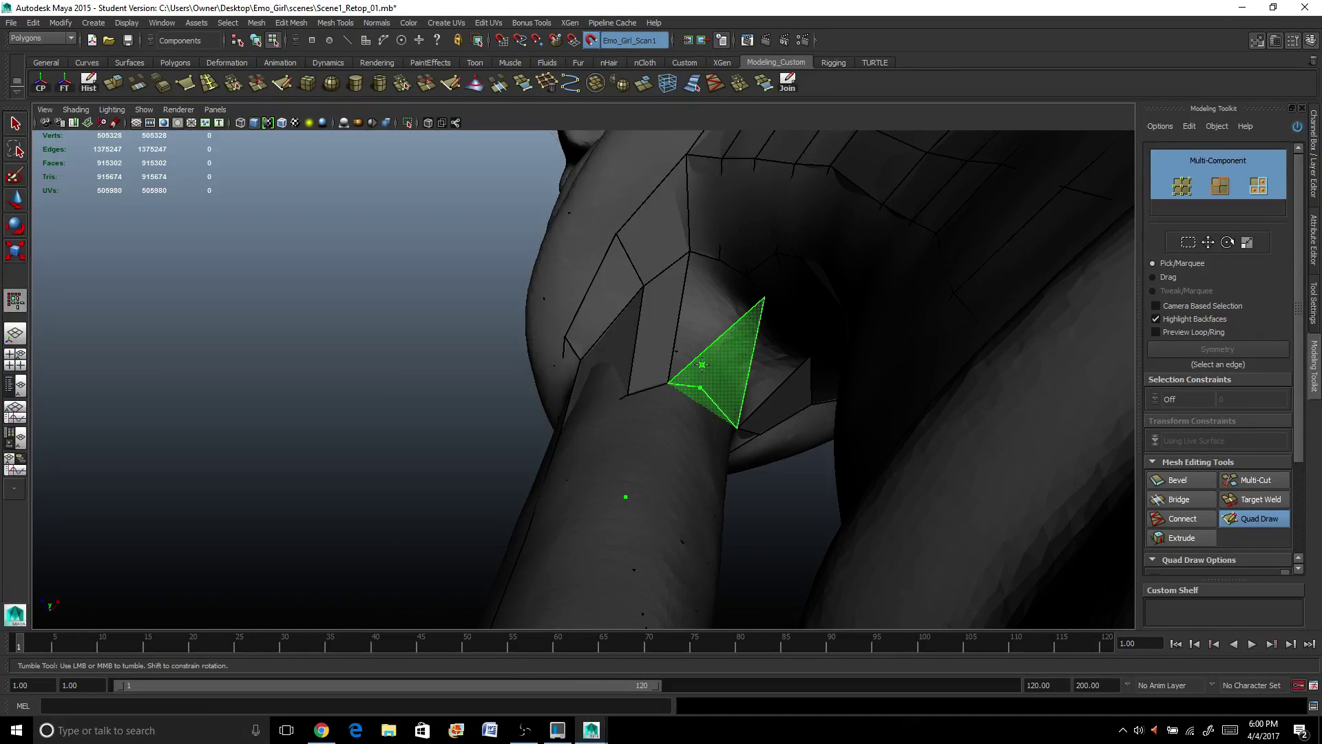
Place two points under the armpit and fill a quad between them and the torso's open edge.
{"action": "scroll", "coordinate": [832, 334], "scroll_direction": "up", "scroll_amount": 3}
{"action": "left_click_drag", "start_coordinate": [832, 335], "coordinate": [829, 424], "text": "alt"}
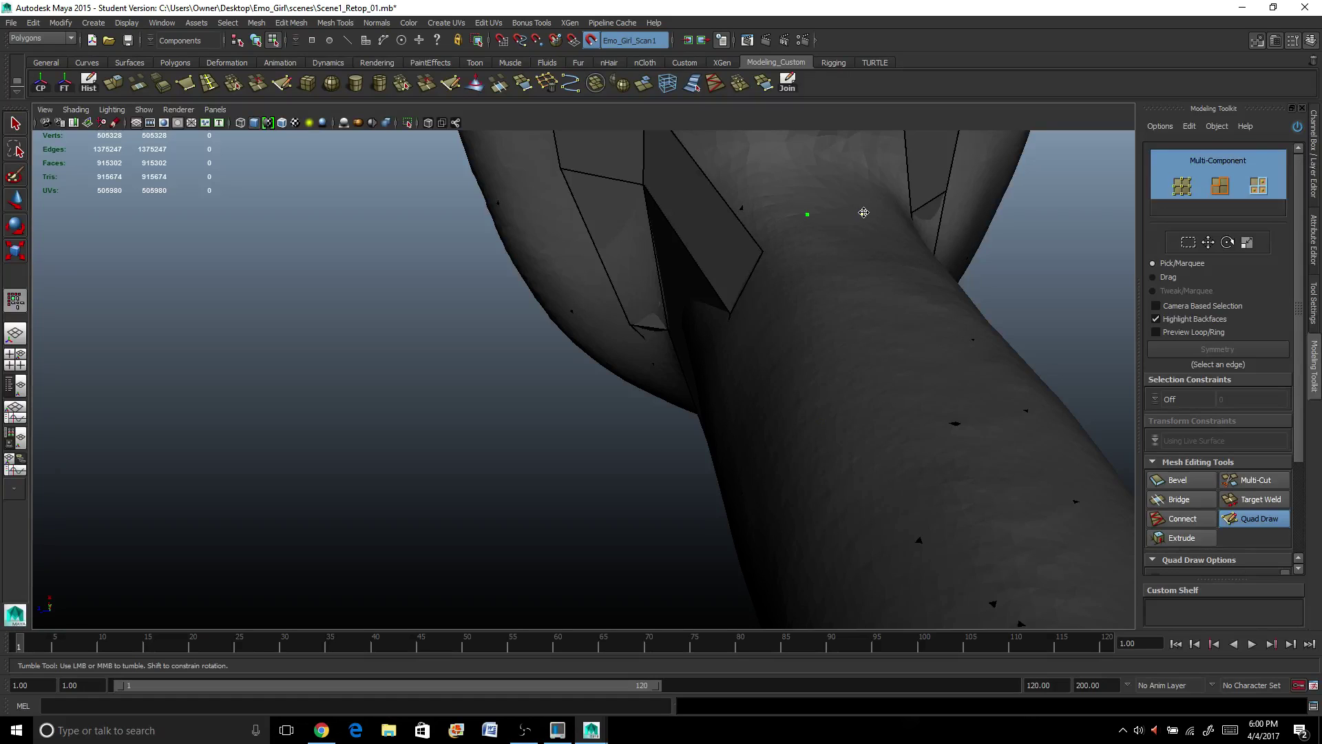
{"action": "left_click_drag", "start_coordinate": [864, 213], "coordinate": [542, 385], "text": "alt"}
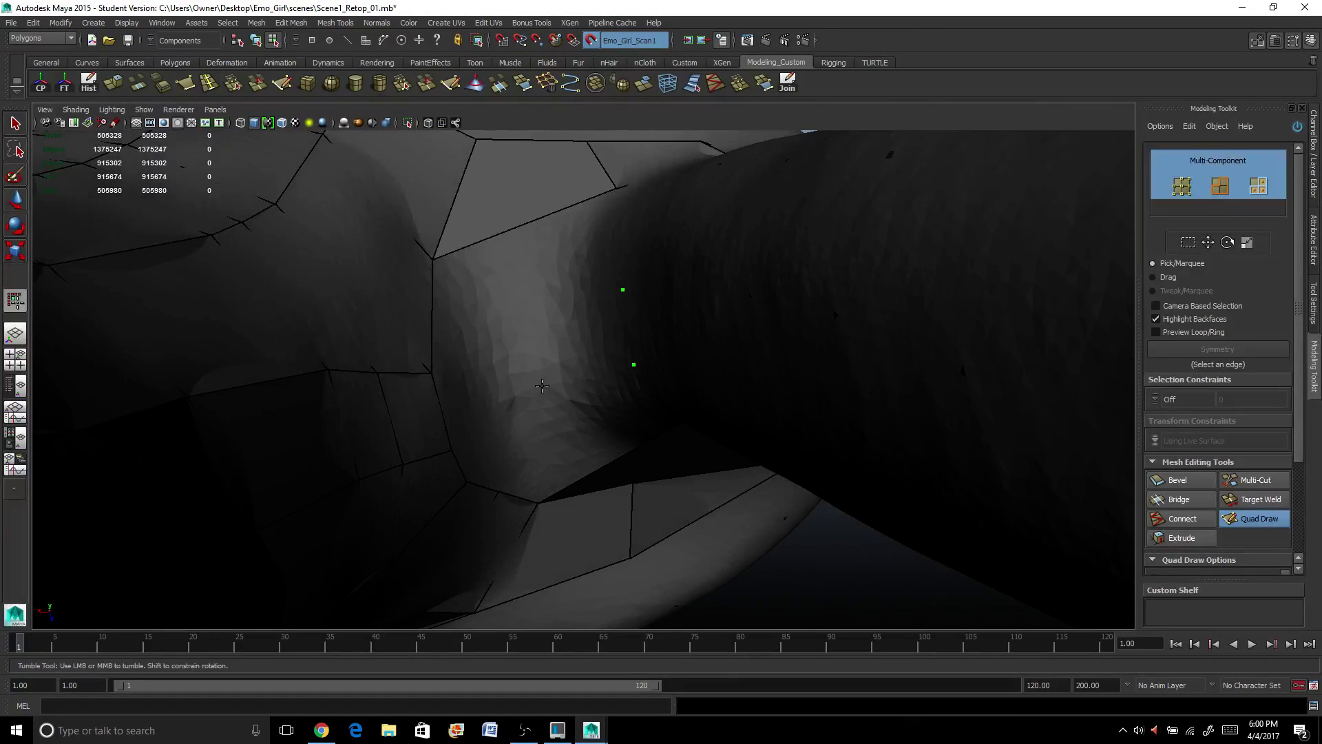
{"action": "middle_click_drag", "start_coordinate": [538, 357], "coordinate": [630, 319], "text": "alt"}
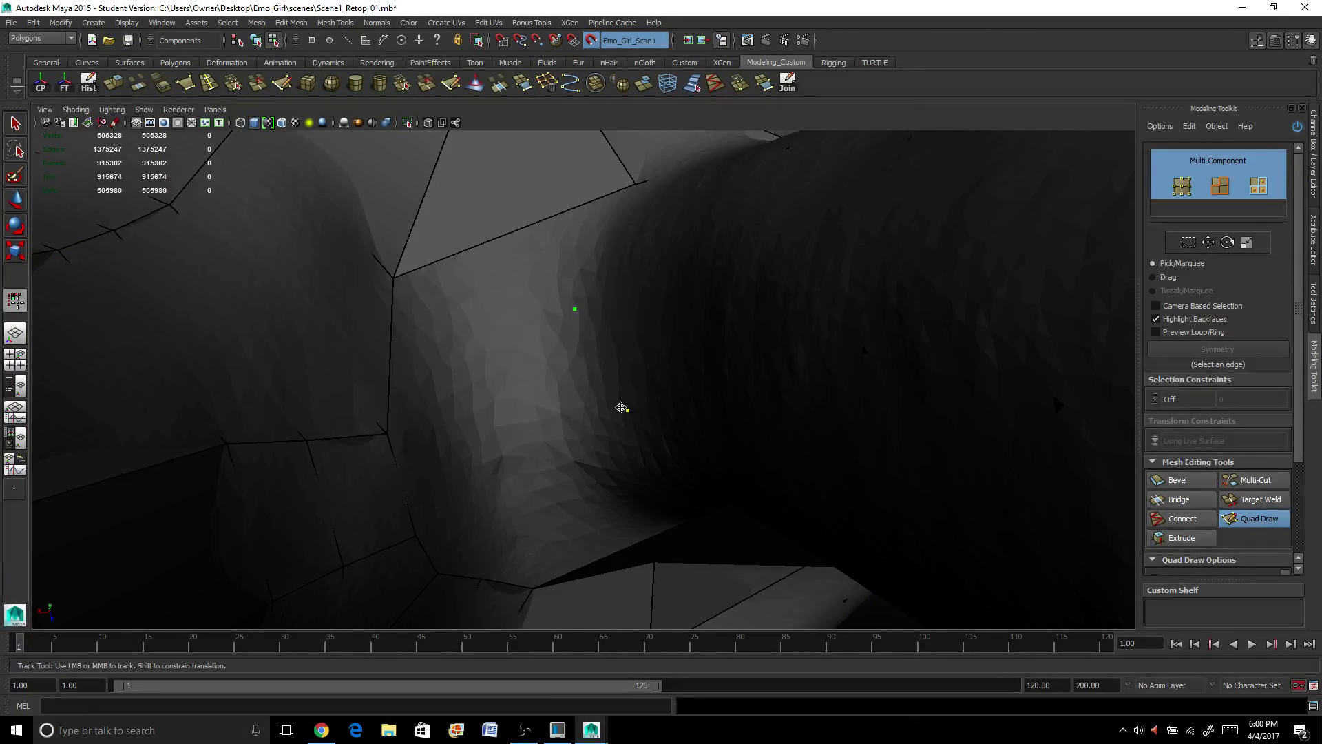
{"action": "left_click", "coordinate": [561, 400]}
{"action": "left_click", "coordinate": [482, 376], "text": "shift"}
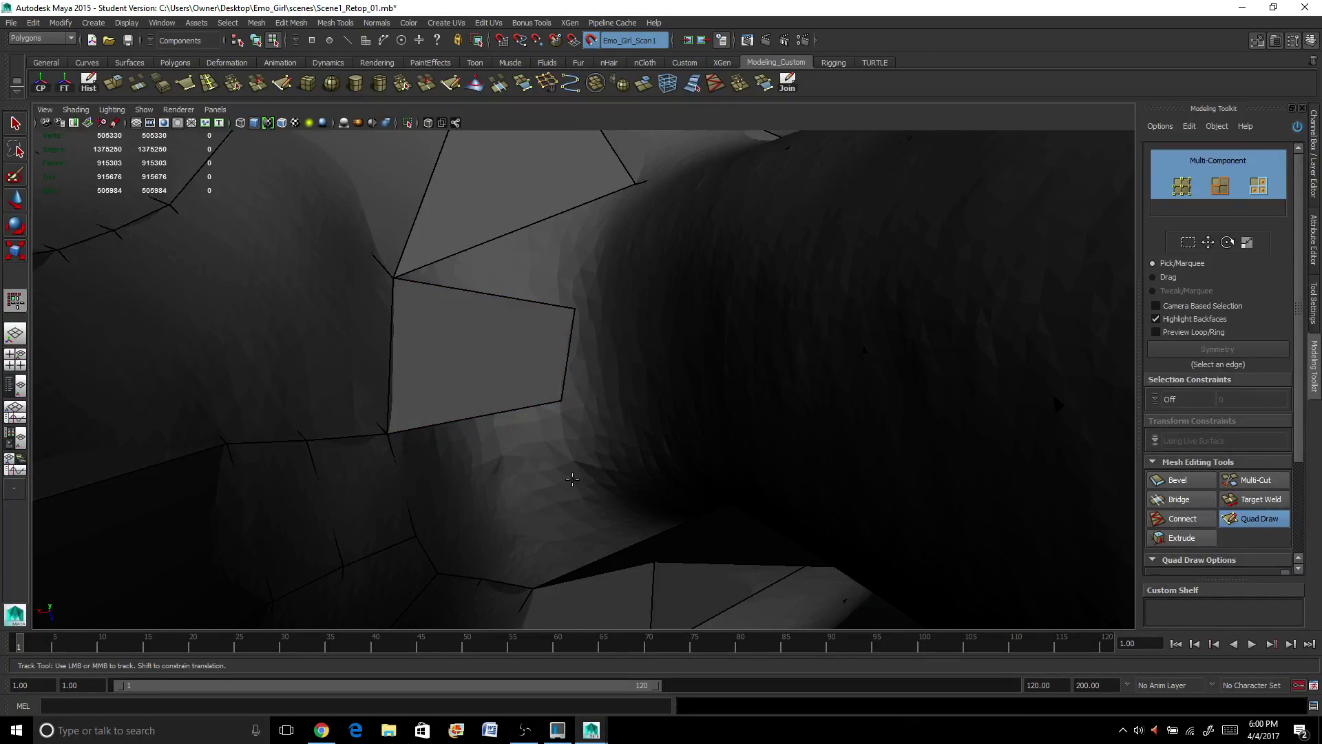
Fill two more quads along the torso edge under the armpit and adjust their sleeve-side corners.
{"action": "left_click", "coordinate": [475, 448], "text": "shift"}
{"action": "left_click_drag", "start_coordinate": [577, 478], "coordinate": [563, 444]}
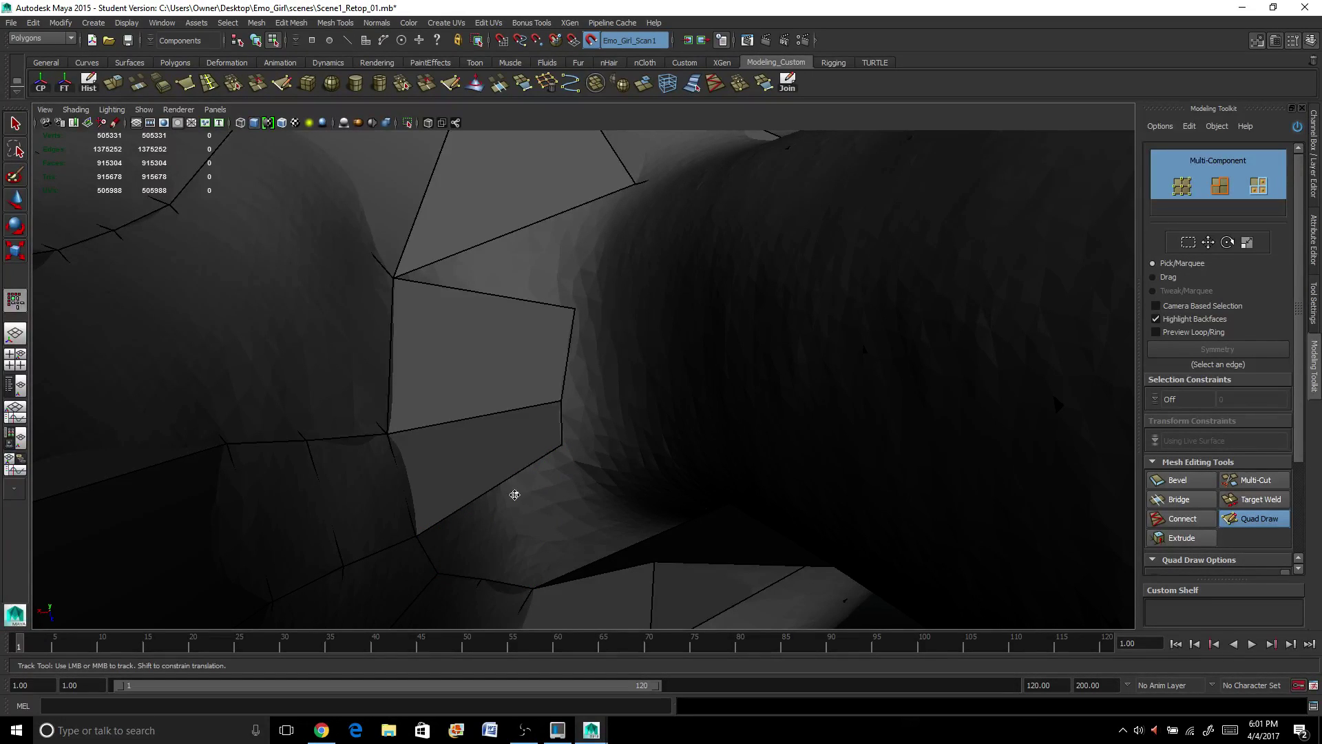
{"action": "left_click", "coordinate": [456, 527], "text": "shift"}
{"action": "mouse_move", "coordinate": [491, 525]}
{"action": "left_mouse_down"}
{"action": "mouse_move", "coordinate": [558, 491]}
{"action": "mouse_move", "coordinate": [558, 523]}
{"action": "mouse_move", "coordinate": [493, 415]}
{"action": "mouse_move", "coordinate": [502, 387]}
{"action": "mouse_move", "coordinate": [487, 379]}
{"action": "mouse_move", "coordinate": [506, 432]}
{"action": "left_mouse_up"}
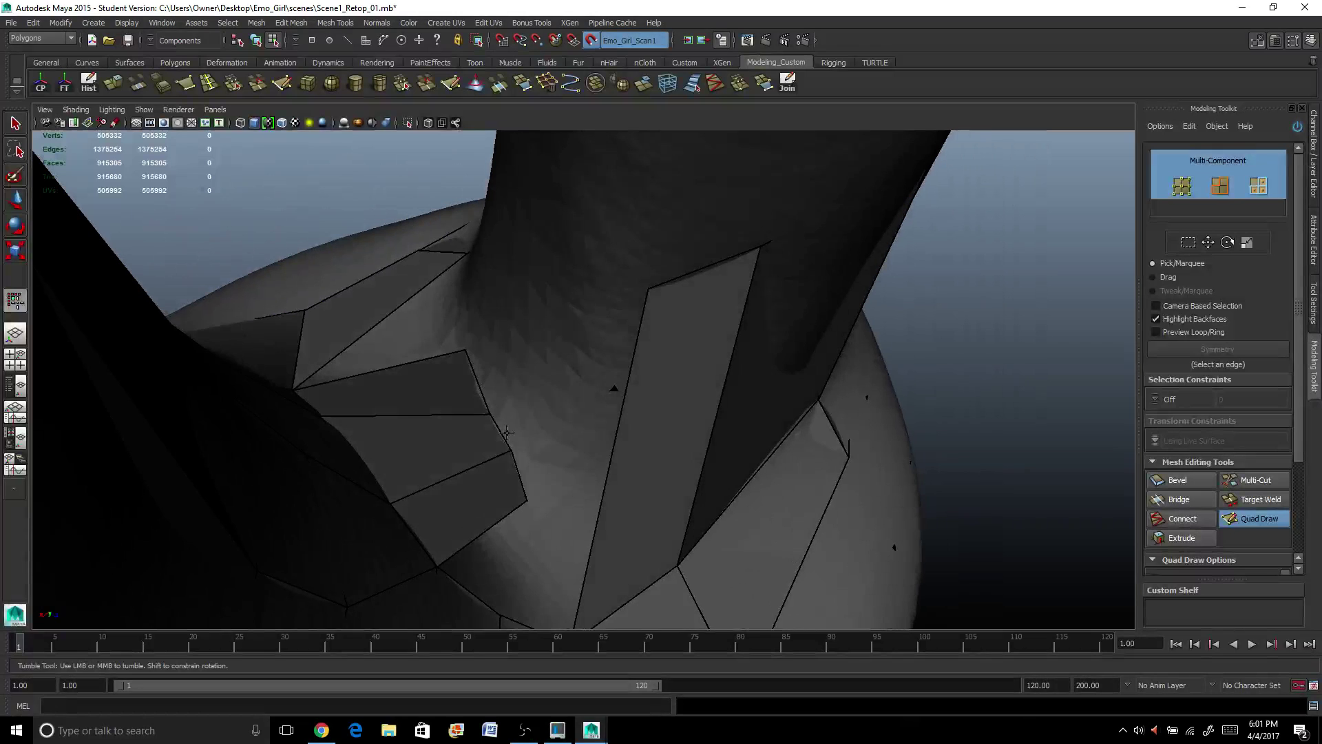
Reposition the sleeve-side corners of the armpit quads and fill the gap to the neighbouring sleeve strip.
{"action": "mouse_move", "coordinate": [670, 281]}
{"action": "left_mouse_down"}
{"action": "mouse_move", "coordinate": [655, 384]}
{"action": "mouse_move", "coordinate": [582, 472]}
{"action": "mouse_move", "coordinate": [531, 334]}
{"action": "mouse_move", "coordinate": [547, 298]}
{"action": "left_mouse_up"}
{"action": "left_click_drag", "start_coordinate": [523, 236], "coordinate": [526, 208]}
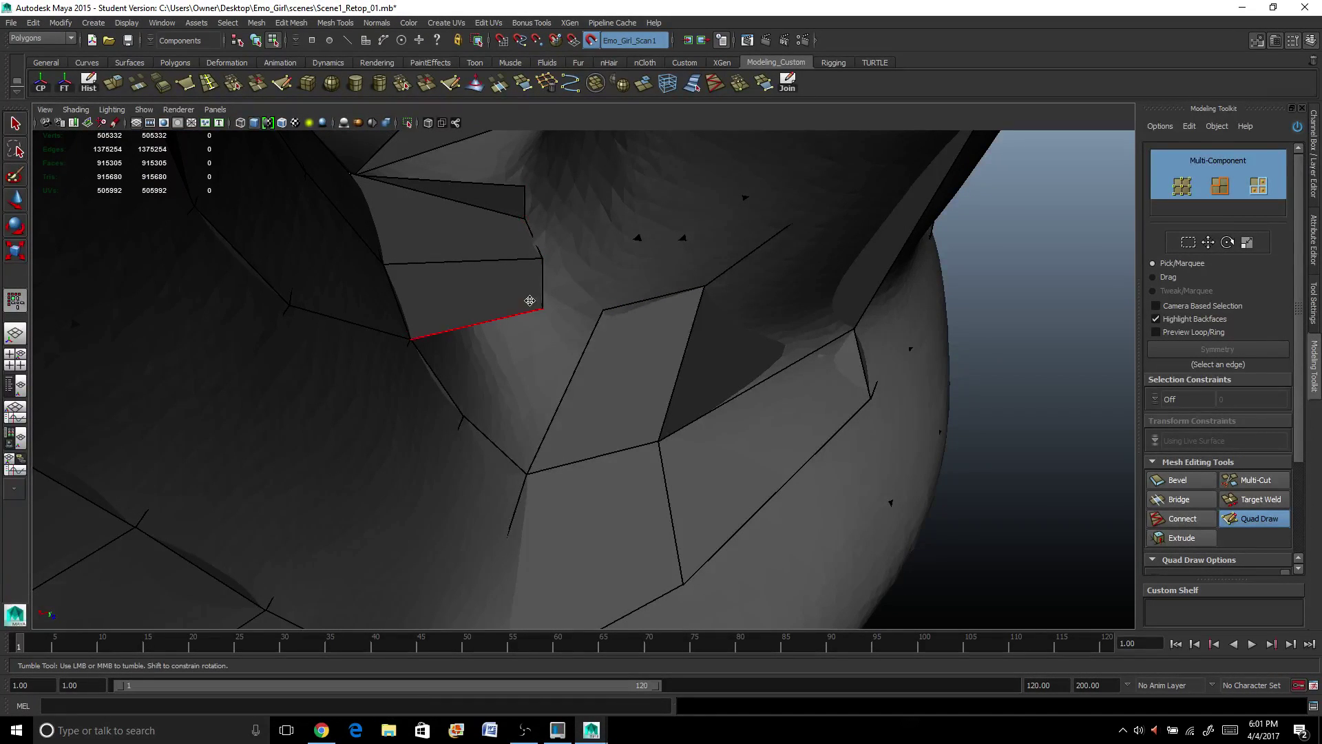
{"action": "left_click_drag", "start_coordinate": [542, 308], "coordinate": [540, 296]}
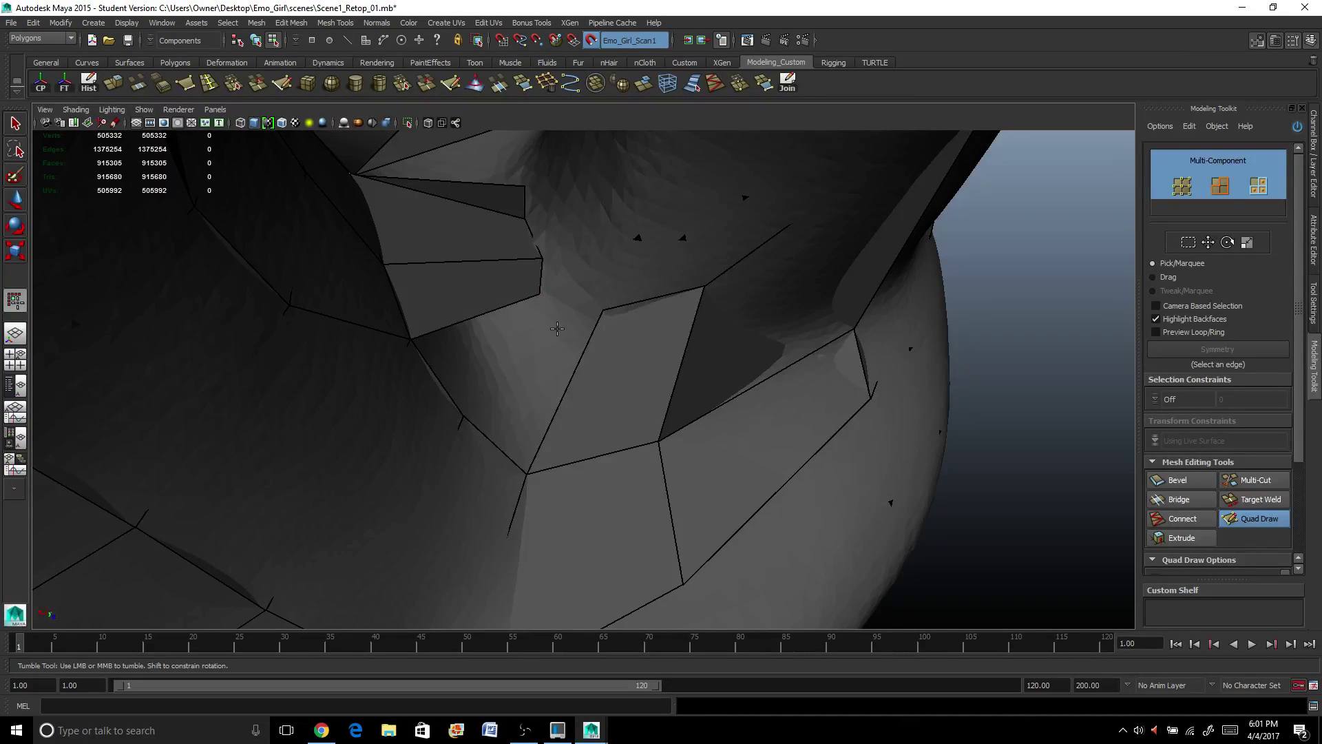
{"action": "left_click", "coordinate": [541, 412], "text": "shift"}
{"action": "left_click", "coordinate": [445, 353], "text": "shift"}
Split the large quad at the other side of the armpit with an edge loop, reshape it, and fill the gap below.
{"action": "left_click_drag", "start_coordinate": [445, 353], "coordinate": [681, 250], "text": "alt"}
{"action": "middle_click_drag", "start_coordinate": [681, 249], "coordinate": [656, 420], "text": "alt"}
{"action": "mouse_move", "coordinate": [656, 420]}
{"action": "left_mouse_down", "text": "alt"}
{"action": "mouse_move", "coordinate": [717, 413]}
{"action": "mouse_move", "coordinate": [648, 414]}
{"action": "left_mouse_up", "text": "alt"}
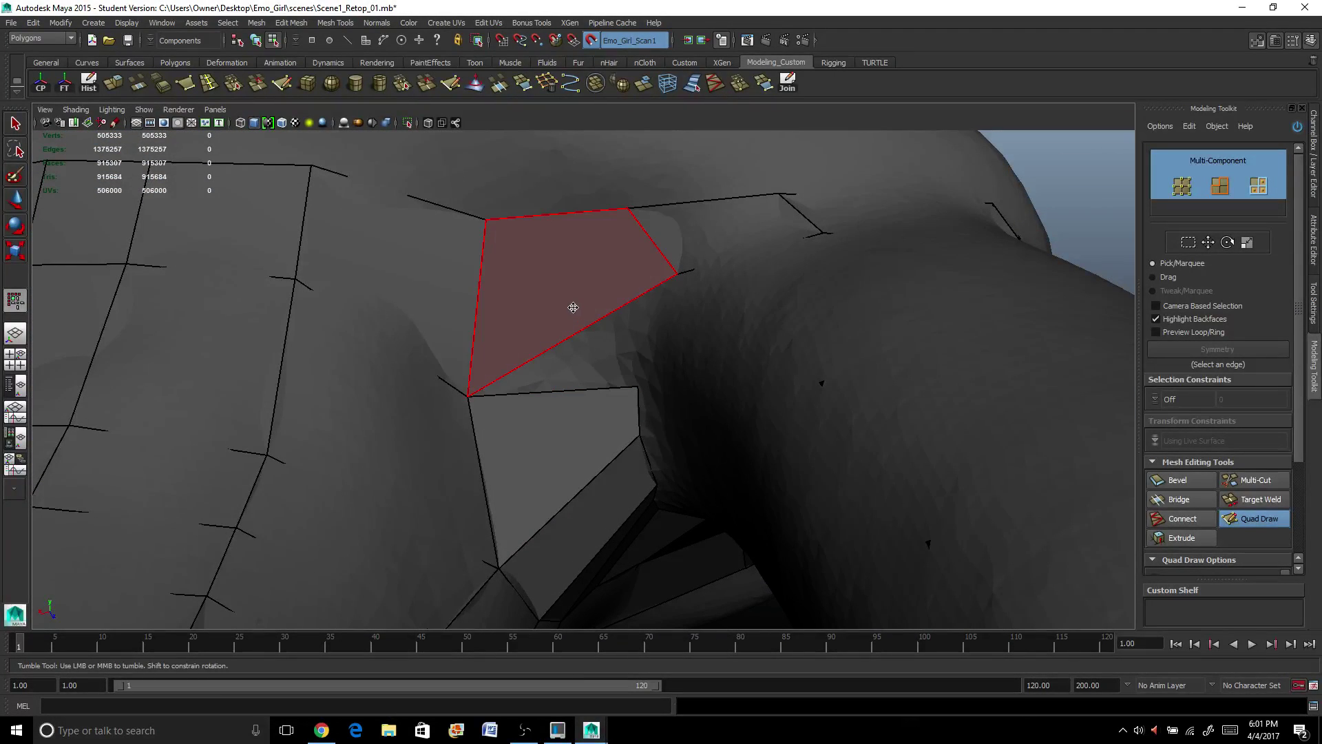
{"action": "left_click_drag", "start_coordinate": [574, 320], "coordinate": [516, 437]}
{"action": "key", "text": "ctrl+z"}
{"action": "key", "text": "ctrl"}
{"action": "left_click", "coordinate": [579, 268], "text": "ctrl"}
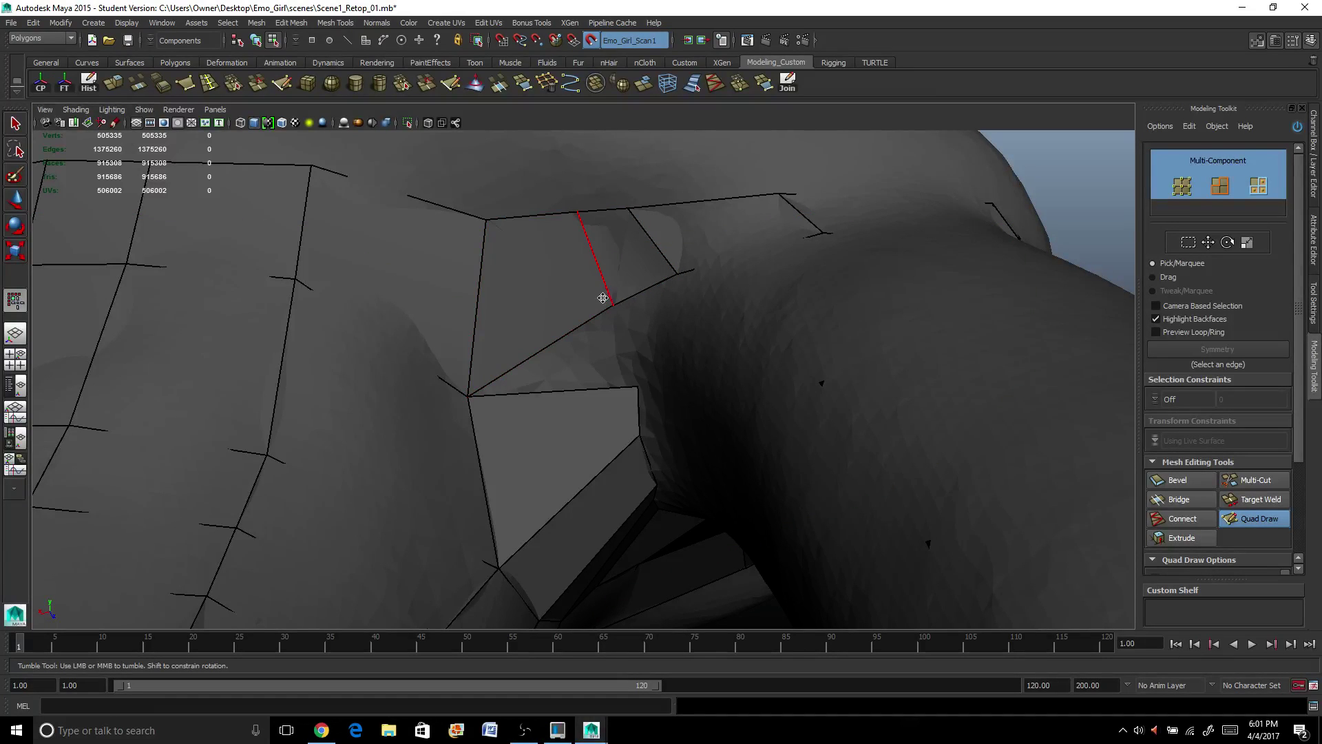
{"action": "left_click_drag", "start_coordinate": [612, 301], "coordinate": [582, 280]}
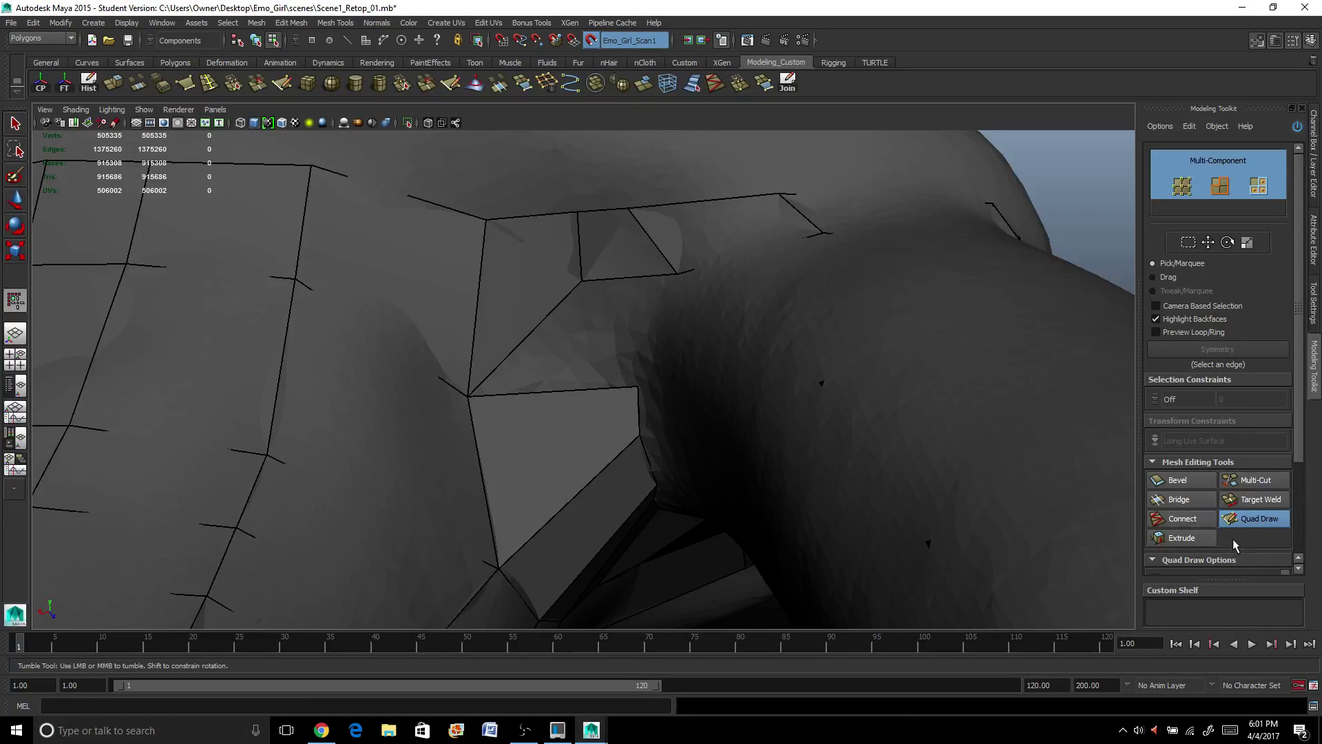
{"action": "left_click", "coordinate": [623, 360], "text": "shift"}
Fill the two uppermost missing quads on the second sleeve, between the points below the shoulder and the existing sleeve strip.
{"action": "left_click_drag", "start_coordinate": [655, 372], "coordinate": [712, 436], "text": "alt"}
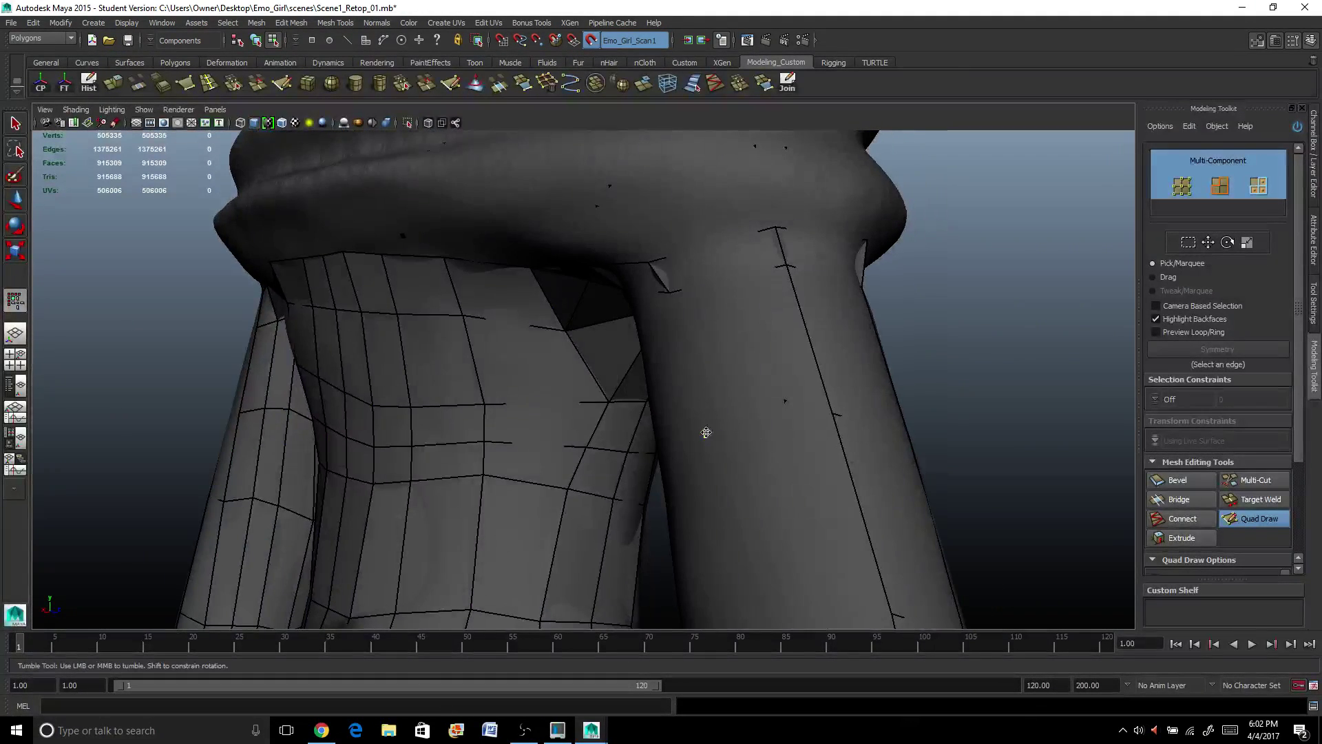
{"action": "left_click", "coordinate": [759, 345], "text": "shift"}
{"action": "middle_click_drag", "start_coordinate": [837, 393], "coordinate": [871, 337], "text": "alt"}
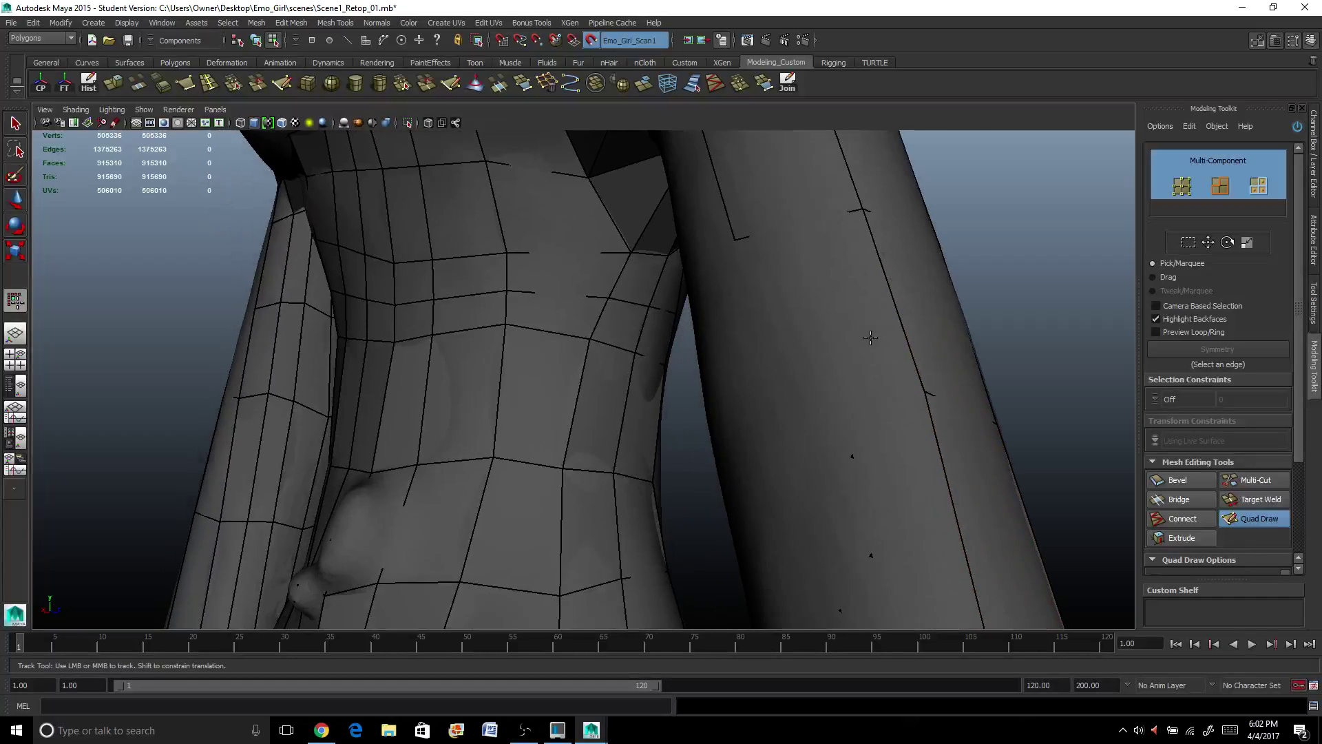
{"action": "right_click_drag", "start_coordinate": [871, 337], "coordinate": [851, 342], "text": "alt"}
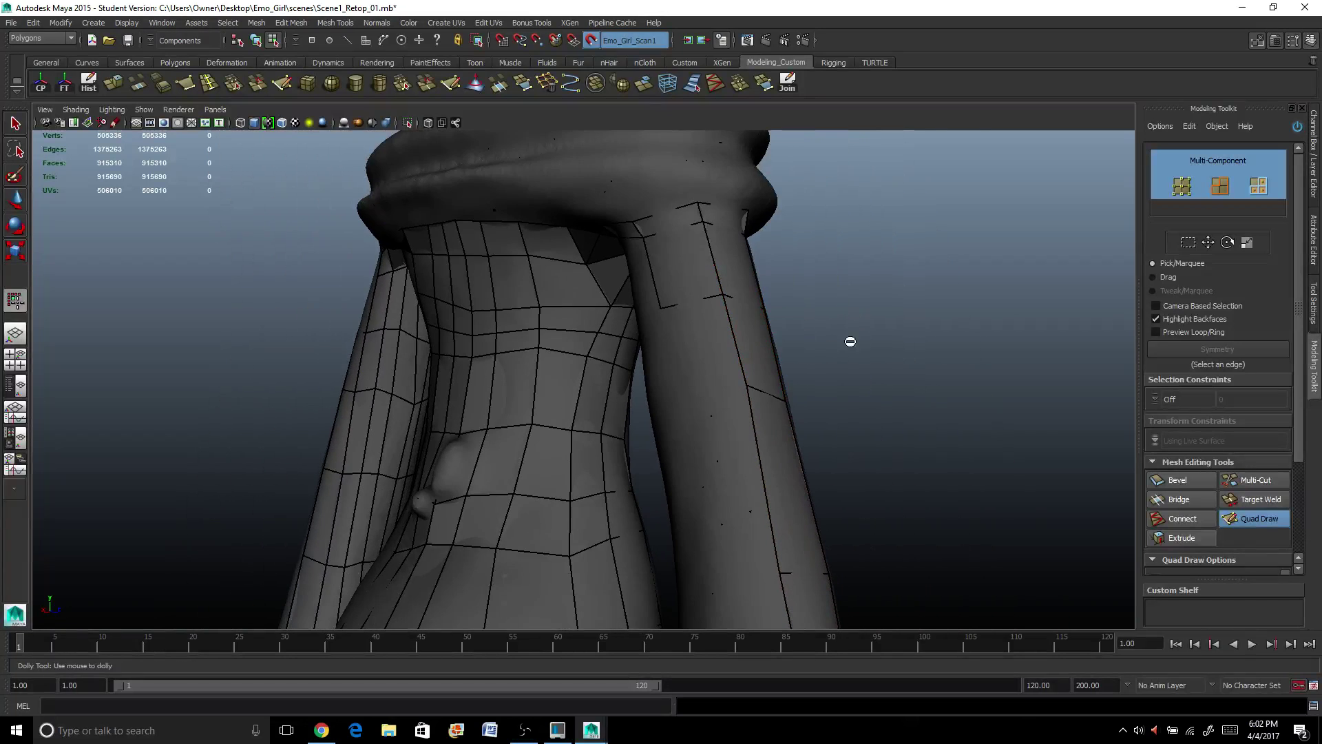
{"action": "left_click", "coordinate": [684, 400], "text": "shift"}
Continue filling quads down the lower part of the second sleeve until the strip reaches the cuff.
{"action": "middle_click_drag", "start_coordinate": [683, 400], "coordinate": [773, 295], "text": "alt"}
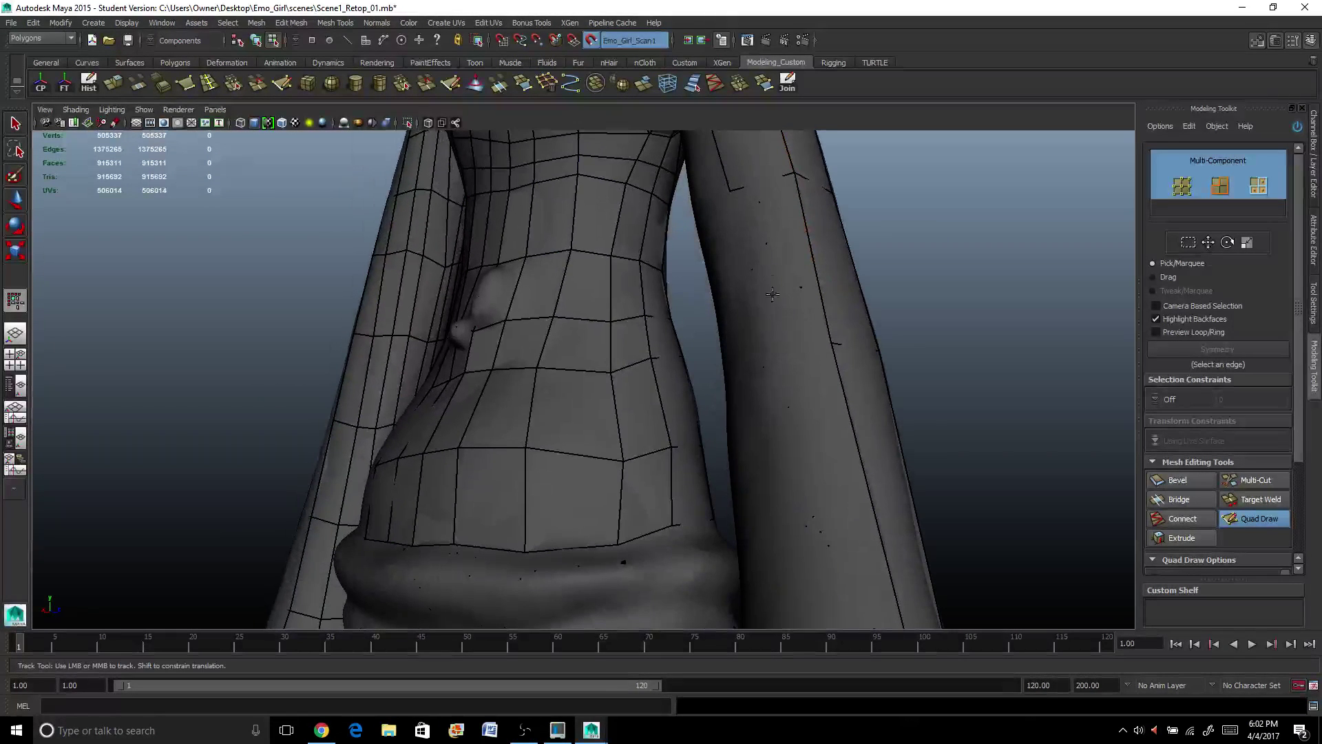
{"action": "left_click", "coordinate": [766, 344], "text": "shift"}
{"action": "middle_click_drag", "start_coordinate": [806, 372], "coordinate": [763, 301], "text": "alt"}
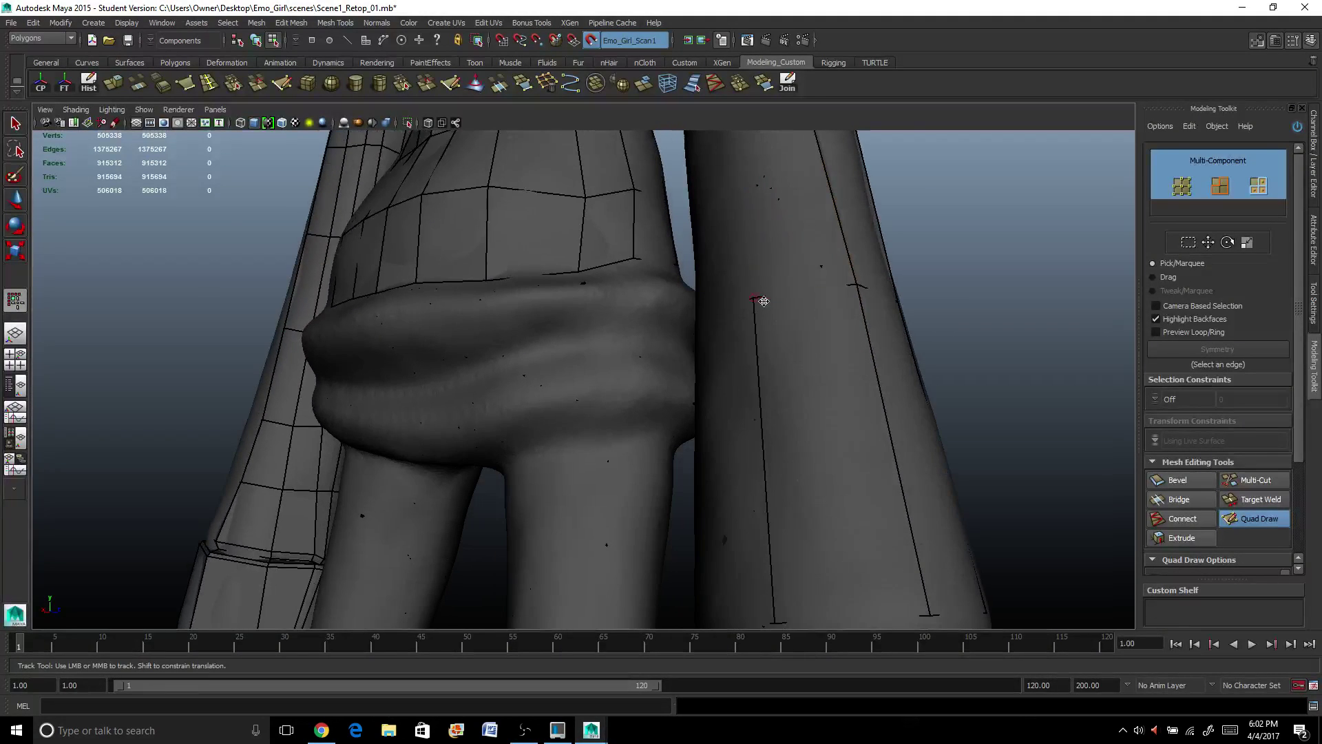
{"action": "right_click_drag", "start_coordinate": [764, 301], "coordinate": [717, 257], "text": "alt"}
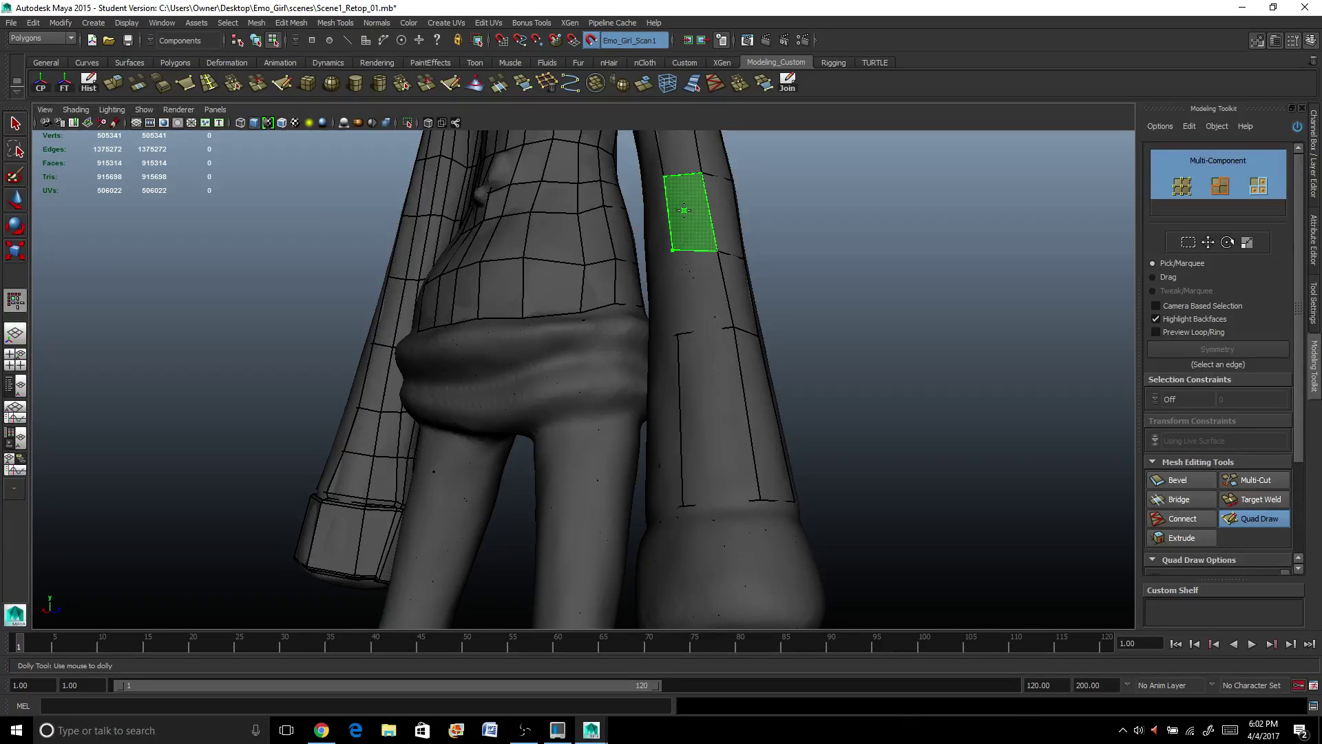
{"action": "left_click", "coordinate": [703, 303], "text": "shift"}
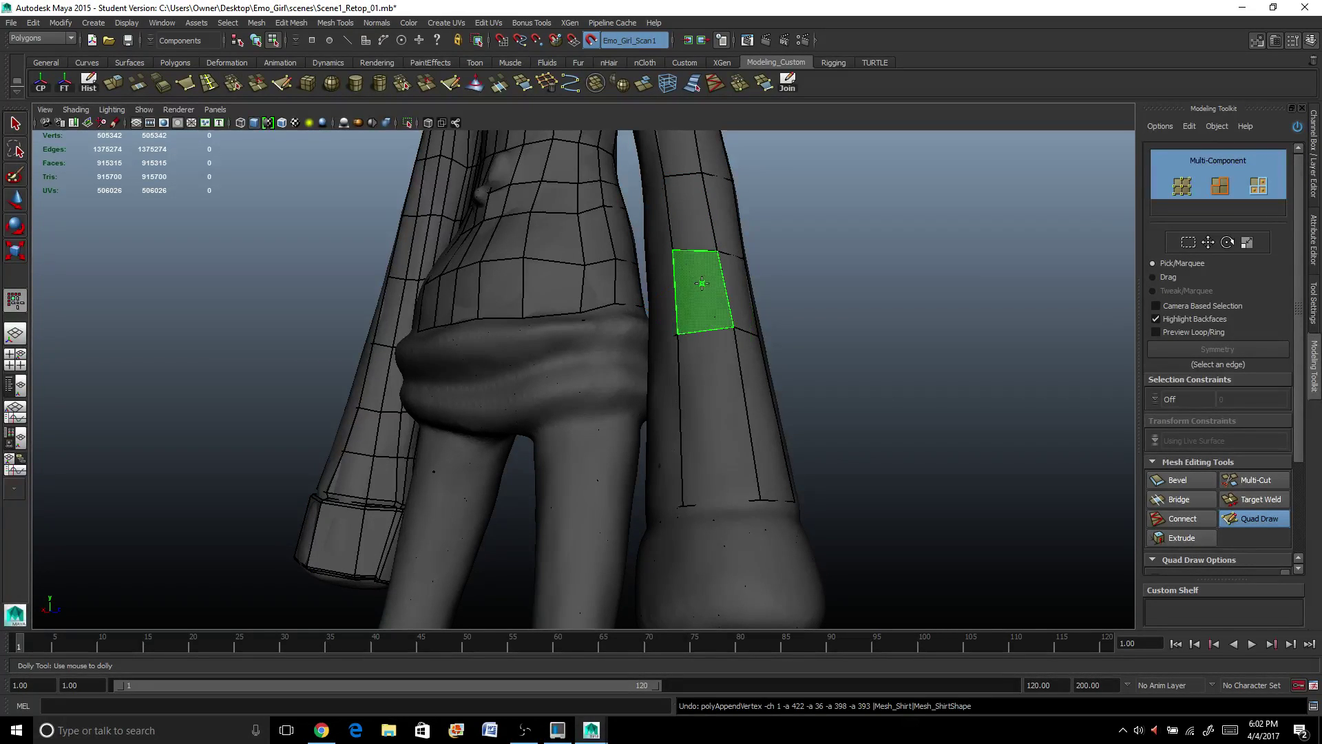
Fill two quads that connect the top of the sleeve strip to the faces around the armpit.
{"action": "mouse_move", "coordinate": [703, 303]}
{"action": "left_mouse_down", "text": "alt"}
{"action": "mouse_move", "coordinate": [591, 308]}
{"action": "mouse_move", "coordinate": [770, 315]}
{"action": "left_mouse_up", "text": "alt"}
{"action": "right_click_drag", "start_coordinate": [770, 315], "coordinate": [585, 287], "text": "alt"}
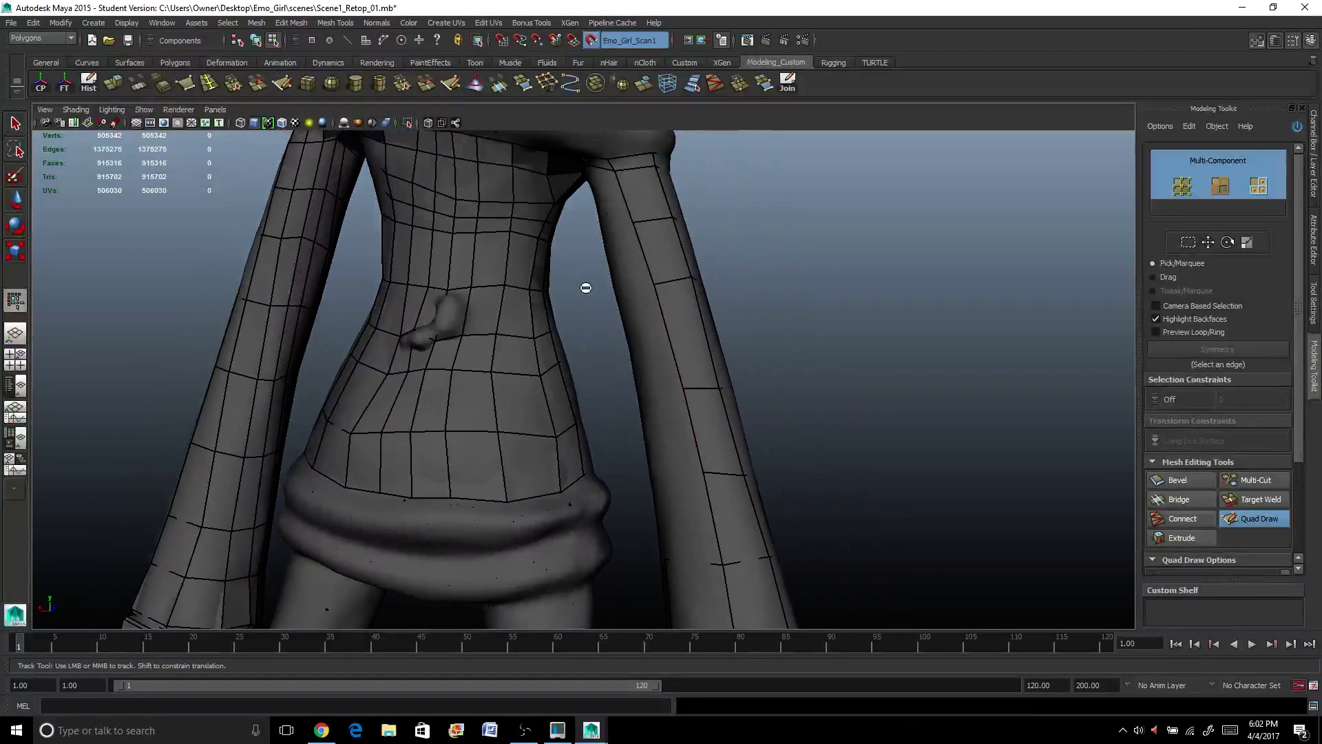
{"action": "middle_click_drag", "start_coordinate": [585, 286], "coordinate": [555, 375], "text": "alt"}
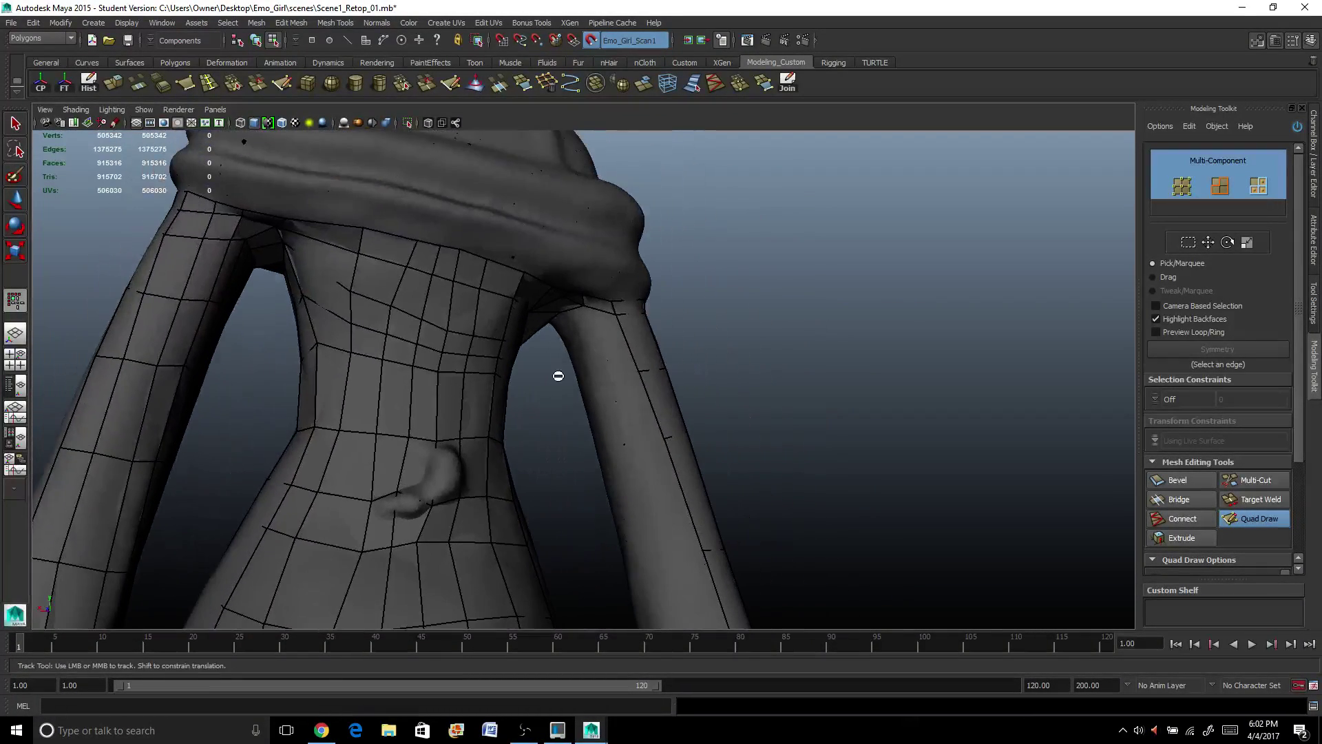
{"action": "right_click_drag", "start_coordinate": [555, 374], "coordinate": [608, 381], "text": "alt"}
{"action": "mouse_move", "coordinate": [608, 382]}
{"action": "left_mouse_down", "text": "alt"}
{"action": "mouse_move", "coordinate": [632, 367]}
{"action": "mouse_move", "coordinate": [584, 375]}
{"action": "mouse_move", "coordinate": [572, 329]}
{"action": "mouse_move", "coordinate": [521, 326]}
{"action": "mouse_move", "coordinate": [704, 390]}
{"action": "mouse_move", "coordinate": [760, 267]}
{"action": "left_mouse_up", "text": "alt"}
{"action": "left_click", "coordinate": [623, 311], "text": "shift"}
{"action": "left_click", "coordinate": [594, 331], "text": "shift"}
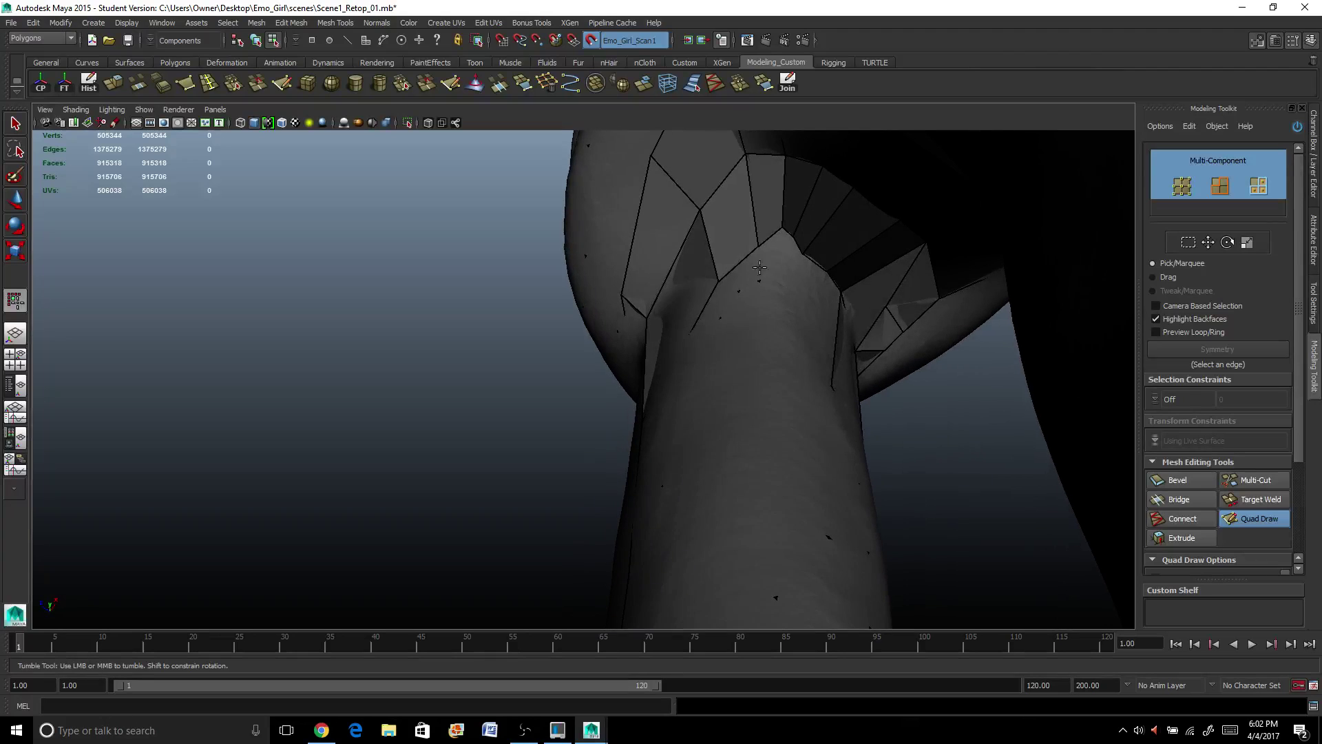
Even out the vertices along the armpit's sleeve-side edge and place two points on the inner sleeve below it.
{"action": "left_click_drag", "start_coordinate": [749, 202], "coordinate": [688, 267]}
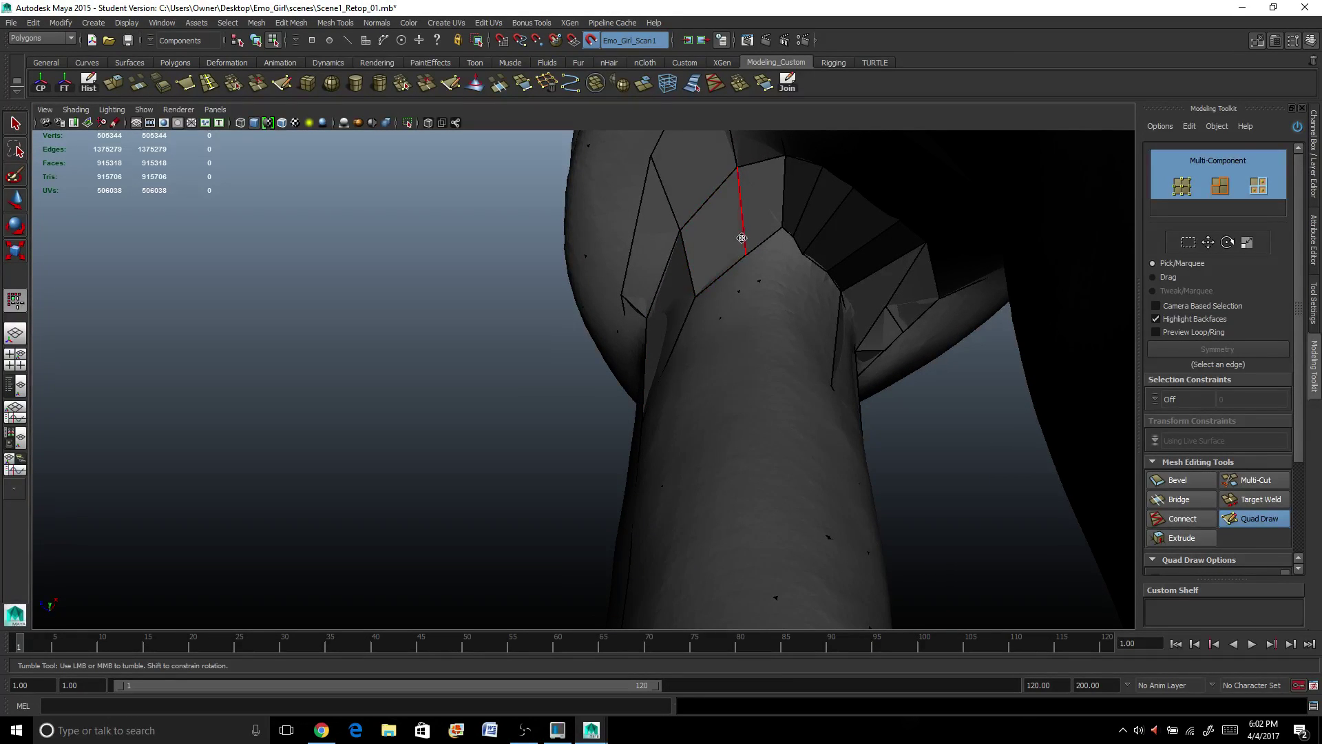
{"action": "mouse_move", "coordinate": [744, 229]}
{"action": "left_mouse_down"}
{"action": "mouse_move", "coordinate": [729, 233]}
{"action": "mouse_move", "coordinate": [773, 208]}
{"action": "mouse_move", "coordinate": [842, 234]}
{"action": "left_mouse_up"}
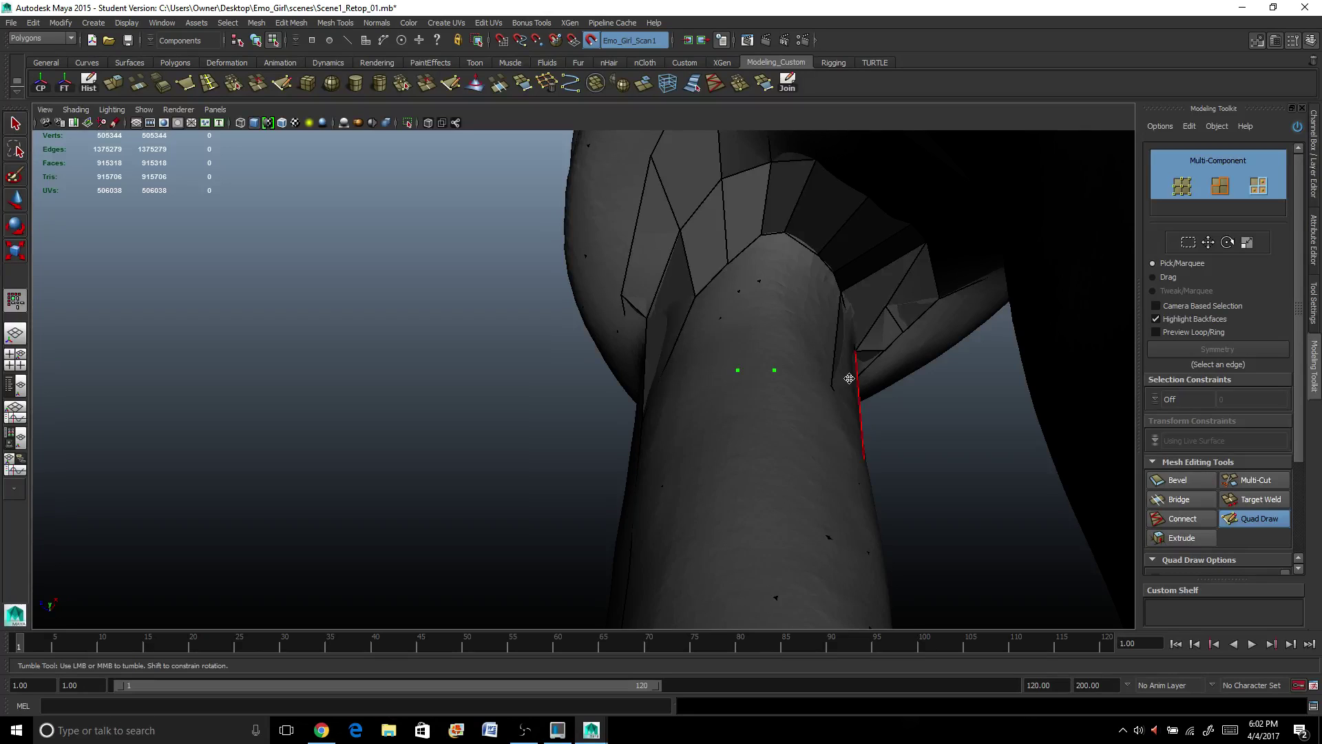
{"action": "left_click_drag", "start_coordinate": [850, 378], "coordinate": [812, 365], "text": "alt"}
{"action": "scroll", "coordinate": [811, 368], "scroll_direction": "up", "scroll_amount": 3}
{"action": "scroll", "coordinate": [811, 369], "scroll_direction": "down", "scroll_amount": 3}
{"action": "scroll", "coordinate": [699, 357], "scroll_direction": "up", "scroll_amount": 1}
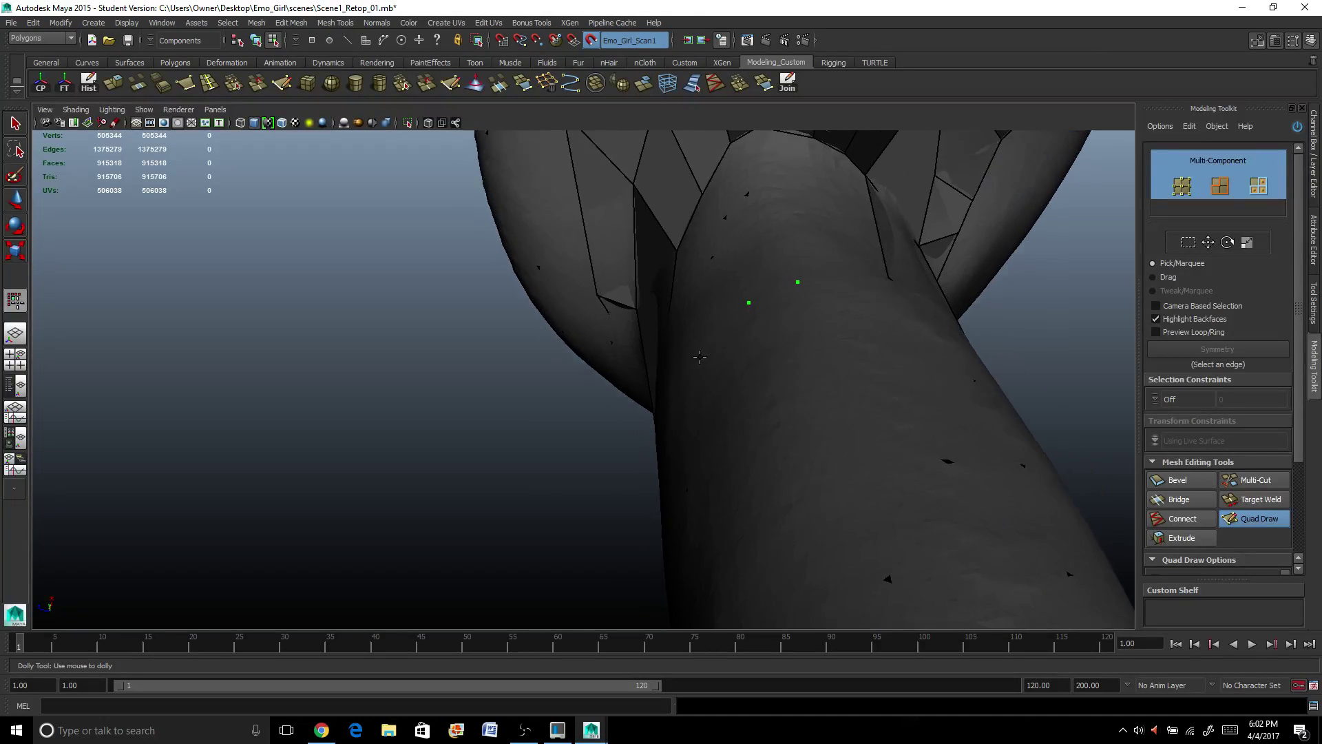
Fill a quad between the armpit edge and the inner sleeve points, and move its free lower corner to narrow it.
{"action": "left_click_drag", "start_coordinate": [699, 356], "coordinate": [764, 276], "text": "alt"}
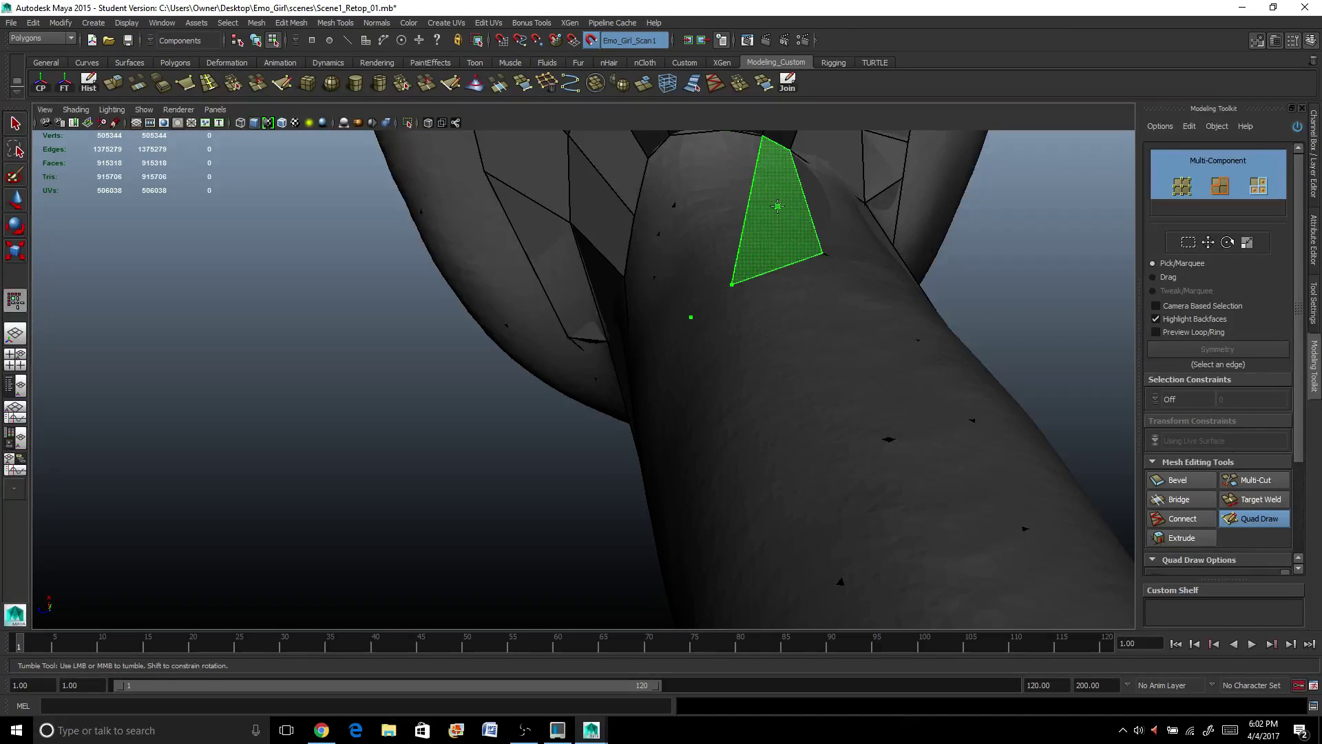
{"action": "left_click", "coordinate": [777, 206], "text": "shift"}
{"action": "scroll", "coordinate": [790, 267], "scroll_direction": "up", "scroll_amount": 2}
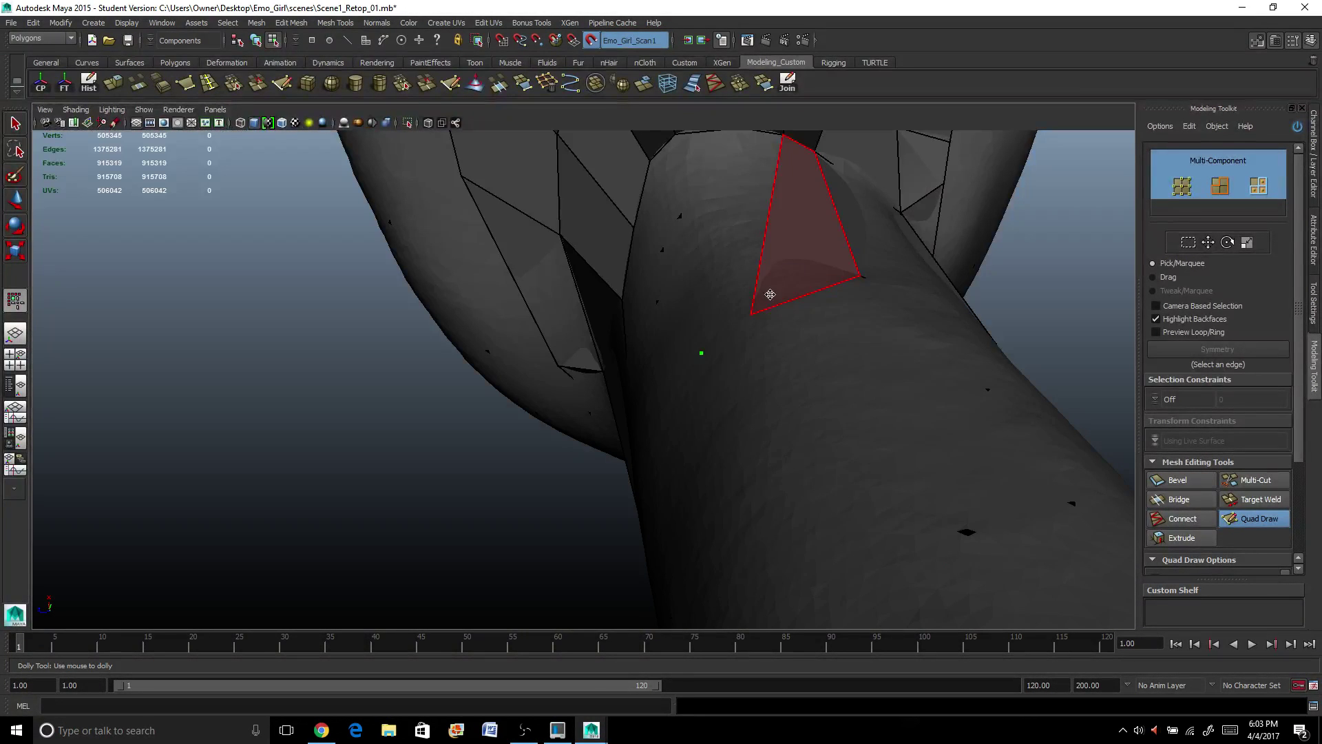
{"action": "left_click_drag", "start_coordinate": [750, 311], "coordinate": [787, 288]}
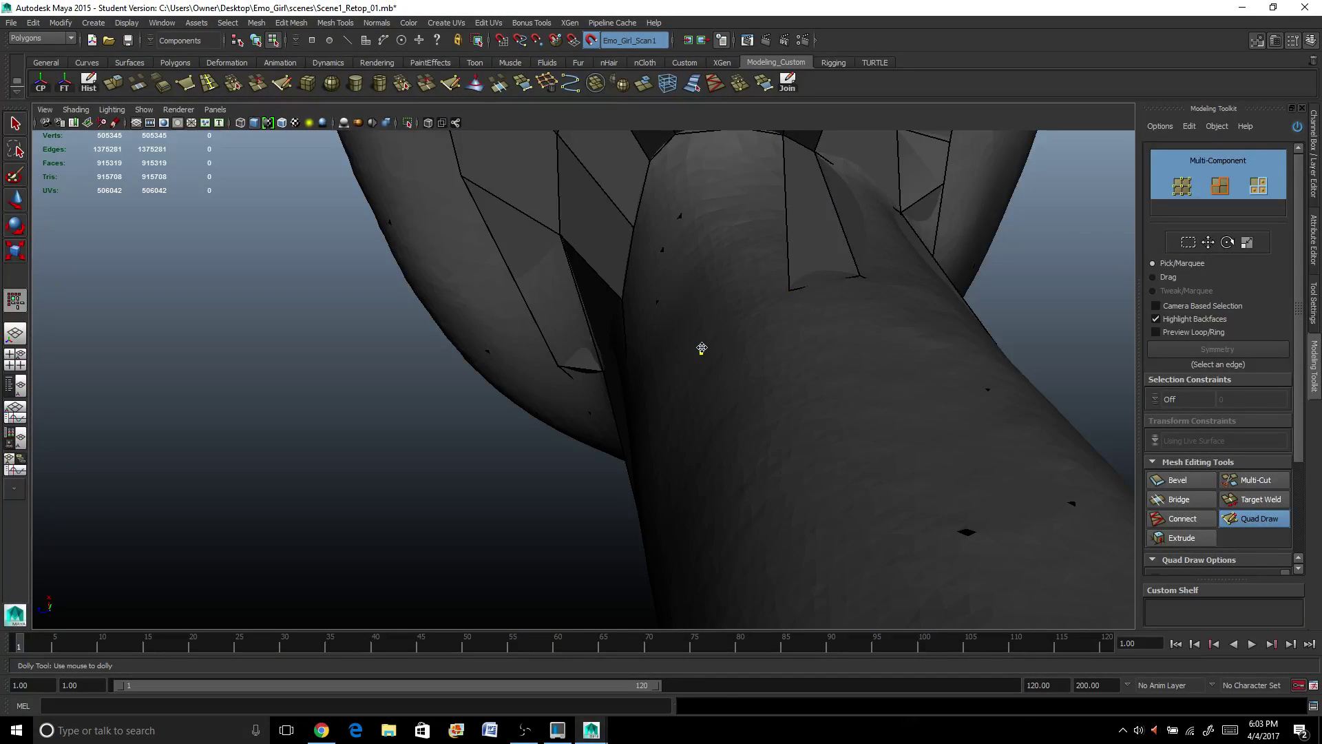
Fill the adjoining quad under the armpit and place another point on the underside of the sleeve.
{"action": "mouse_move", "coordinate": [707, 295]}
{"action": "left_mouse_down", "text": "alt"}
{"action": "mouse_move", "coordinate": [705, 375]}
{"action": "mouse_move", "coordinate": [772, 392]}
{"action": "mouse_move", "coordinate": [724, 427]}
{"action": "mouse_move", "coordinate": [761, 450]}
{"action": "left_mouse_up", "text": "alt"}
{"action": "scroll", "coordinate": [706, 375], "scroll_direction": "down", "scroll_amount": 3}
{"action": "left_click", "coordinate": [773, 397], "text": "shift"}
{"action": "left_click", "coordinate": [684, 443]}
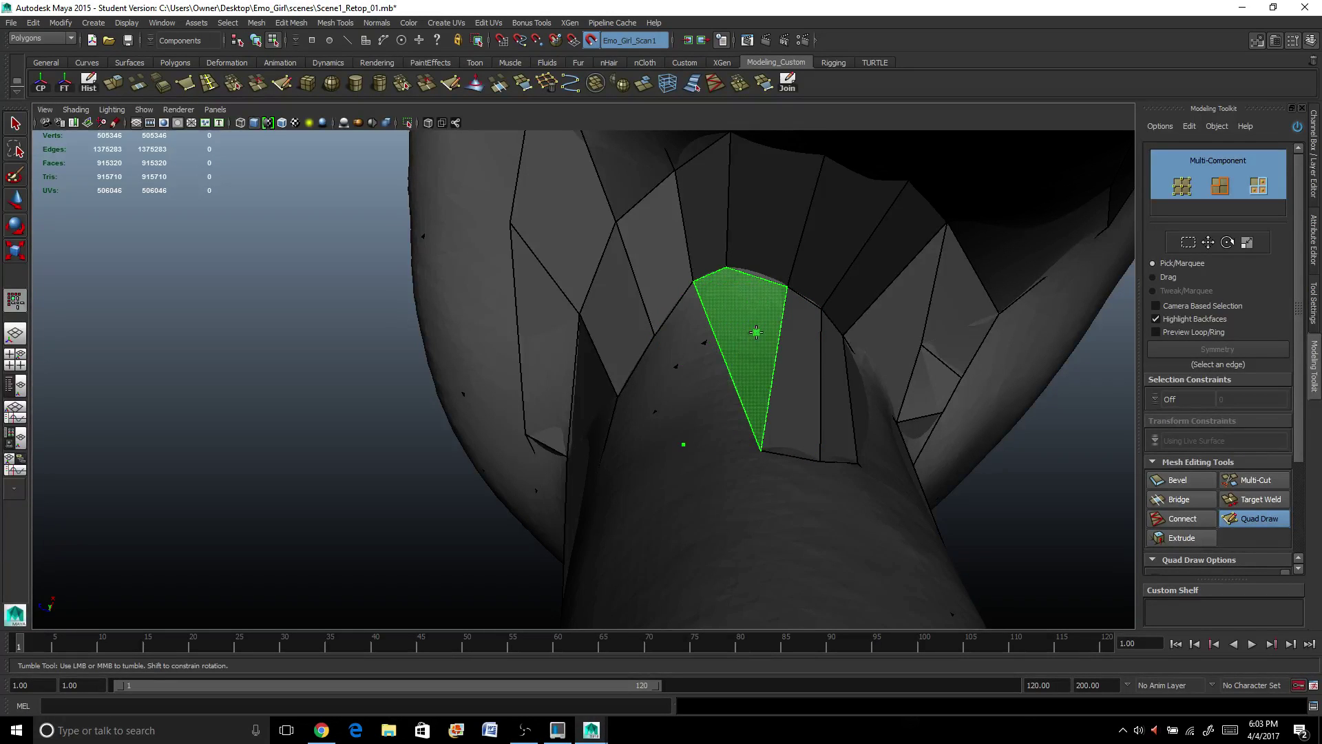
Place a second point on the underside of the sleeve, reposition the points, and fill a narrow quad up to the armpit edge.
{"action": "left_click_drag", "start_coordinate": [756, 333], "coordinate": [695, 310], "text": "alt"}
{"action": "middle_click_drag", "start_coordinate": [696, 310], "coordinate": [777, 326], "text": "alt"}
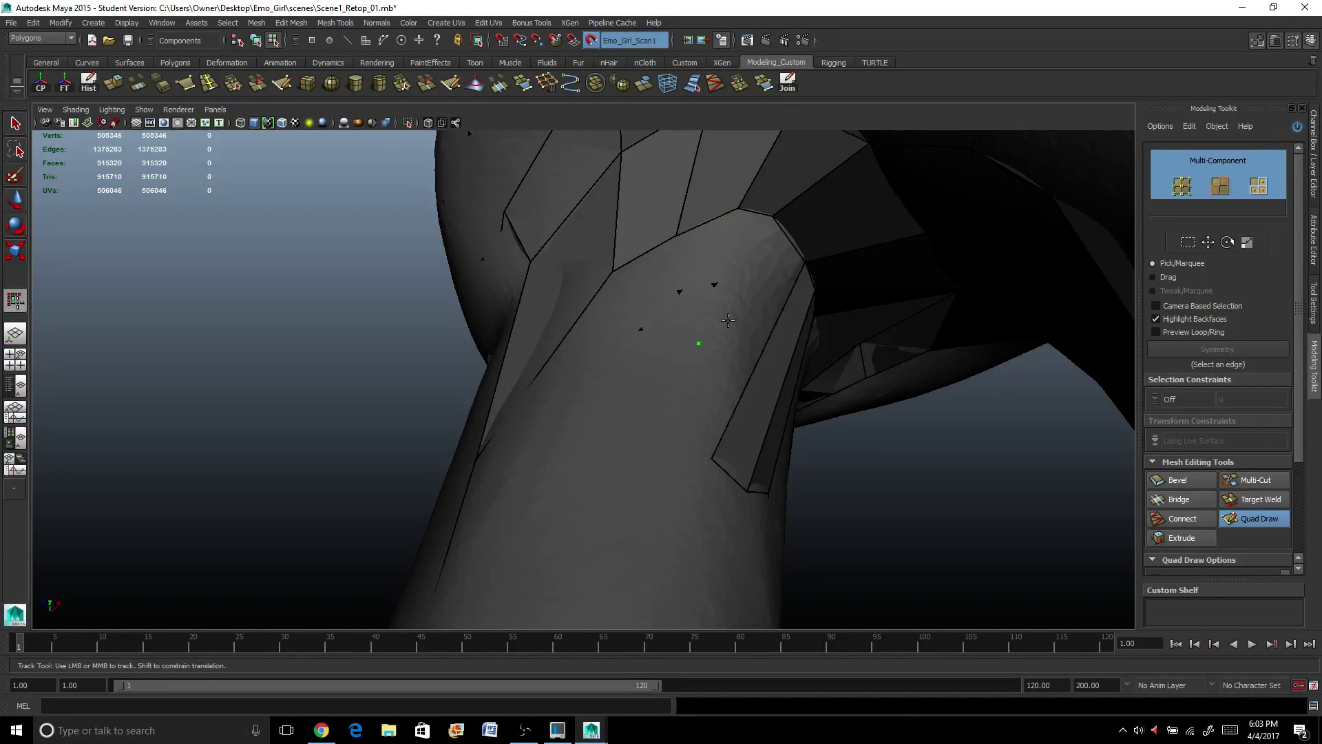
{"action": "left_click_drag", "start_coordinate": [734, 317], "coordinate": [710, 355], "text": "alt"}
{"action": "left_click", "coordinate": [683, 381]}
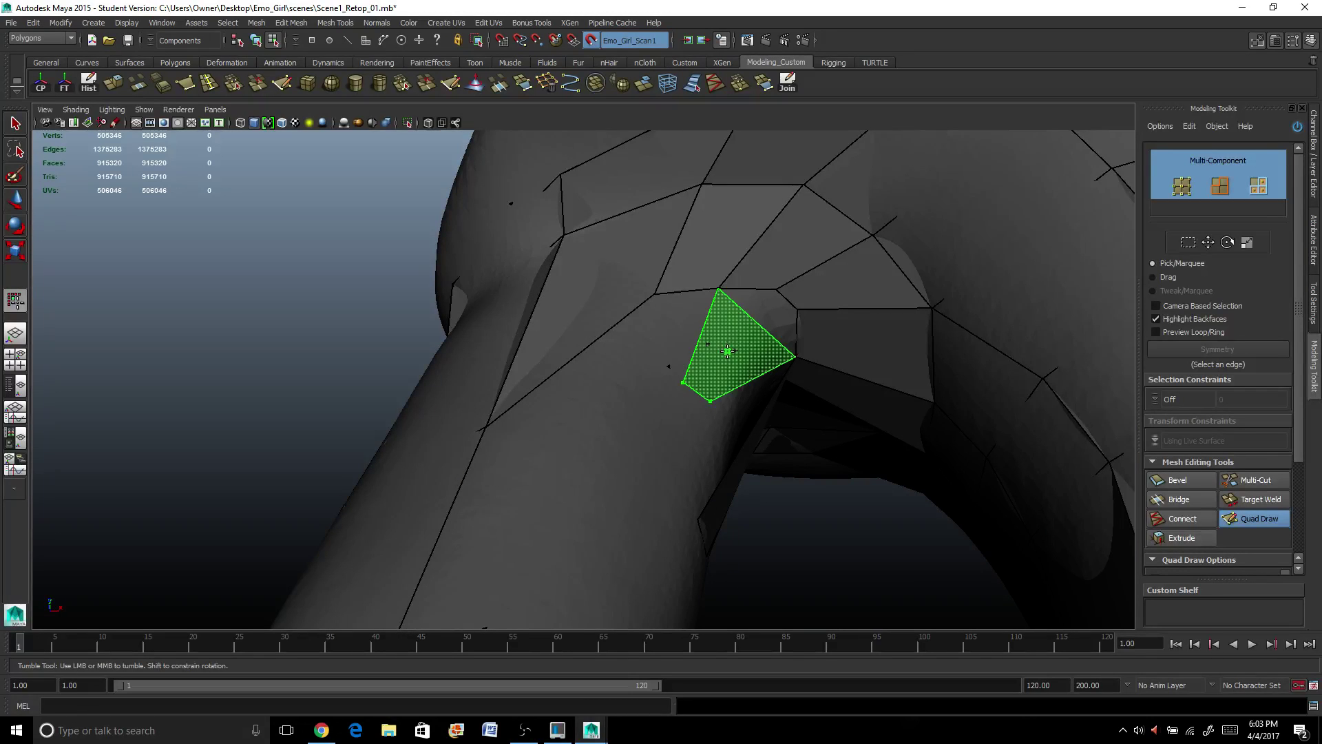
{"action": "left_click", "coordinate": [730, 343], "text": "shift"}
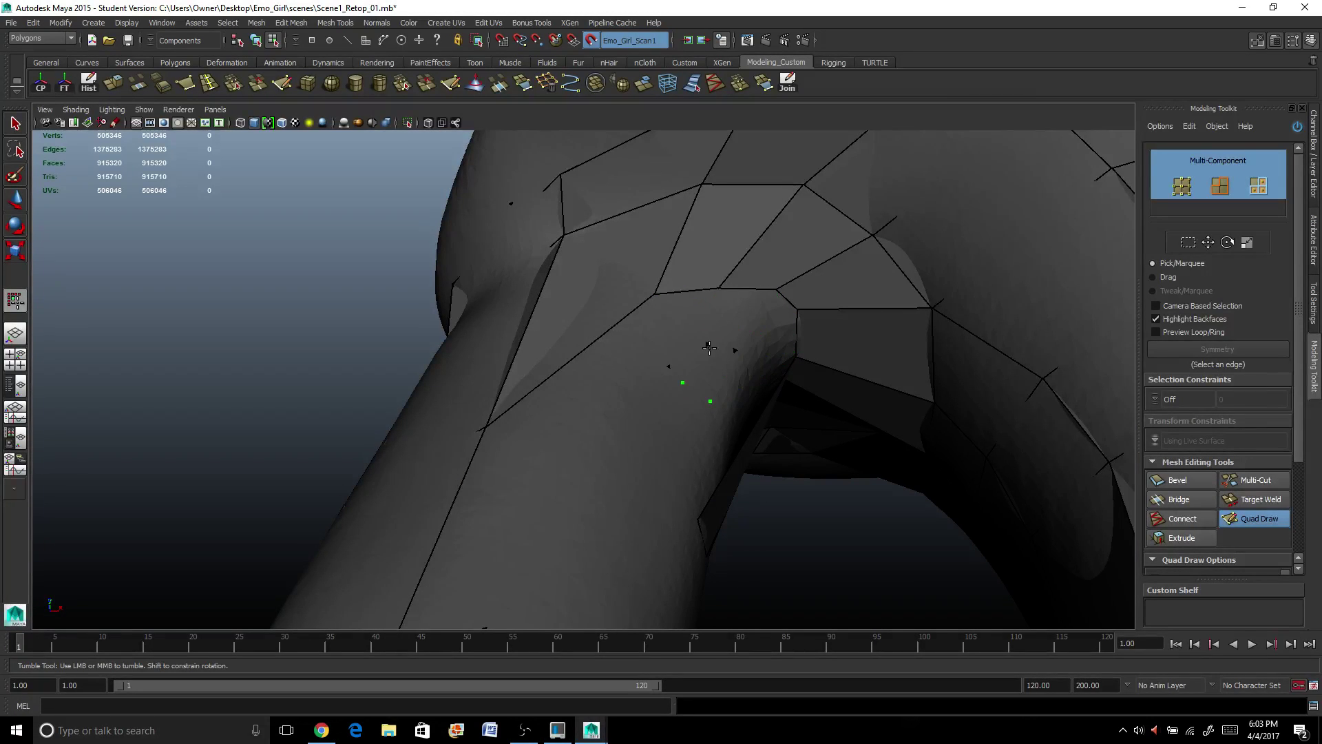
{"action": "mouse_move", "coordinate": [712, 396]}
{"action": "left_mouse_down"}
{"action": "mouse_move", "coordinate": [691, 386]}
{"action": "mouse_move", "coordinate": [619, 416]}
{"action": "mouse_move", "coordinate": [695, 358]}
{"action": "mouse_move", "coordinate": [659, 295]}
{"action": "left_mouse_up"}
{"action": "middle_click_drag", "start_coordinate": [659, 295], "coordinate": [658, 274], "text": "alt"}
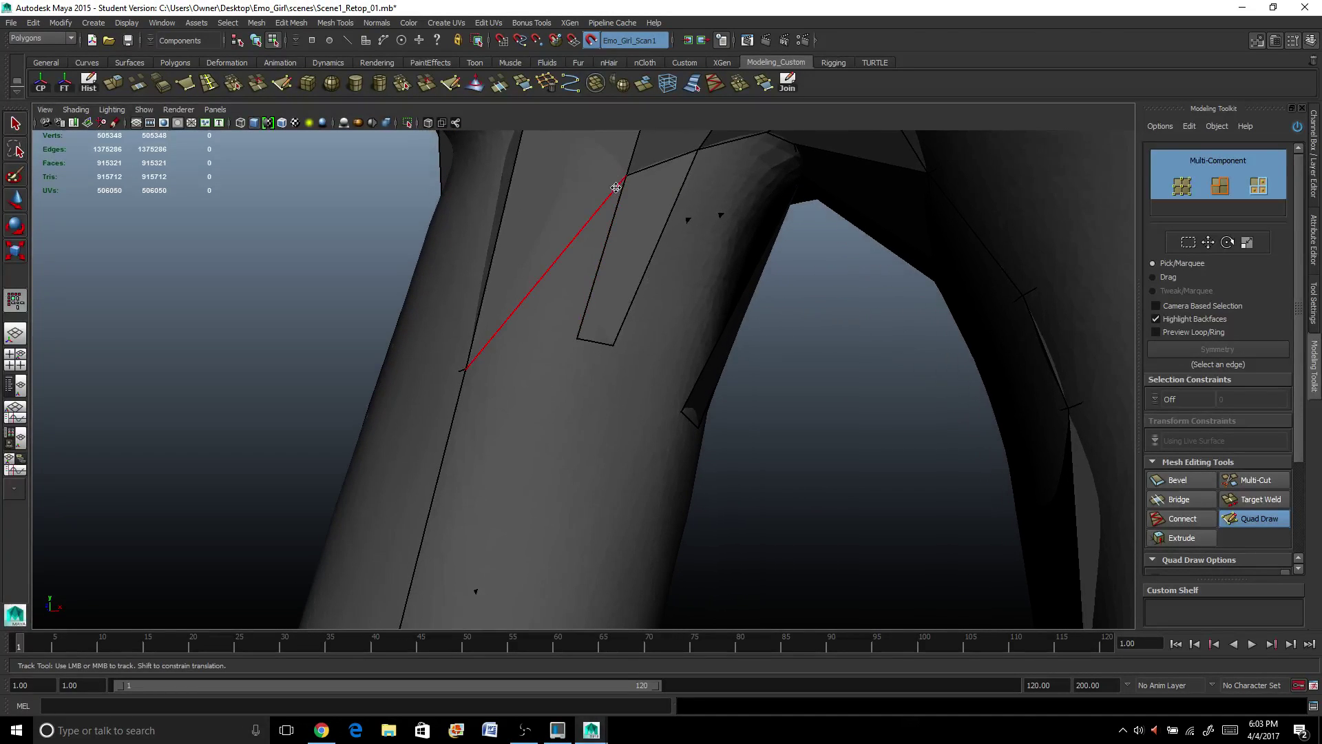
Lower the narrow quad's upper corner on the armpit edge and adjust the bottom vertex of the inner sleeve quads.
{"action": "middle_click_drag", "start_coordinate": [622, 177], "coordinate": [622, 207], "text": "alt"}
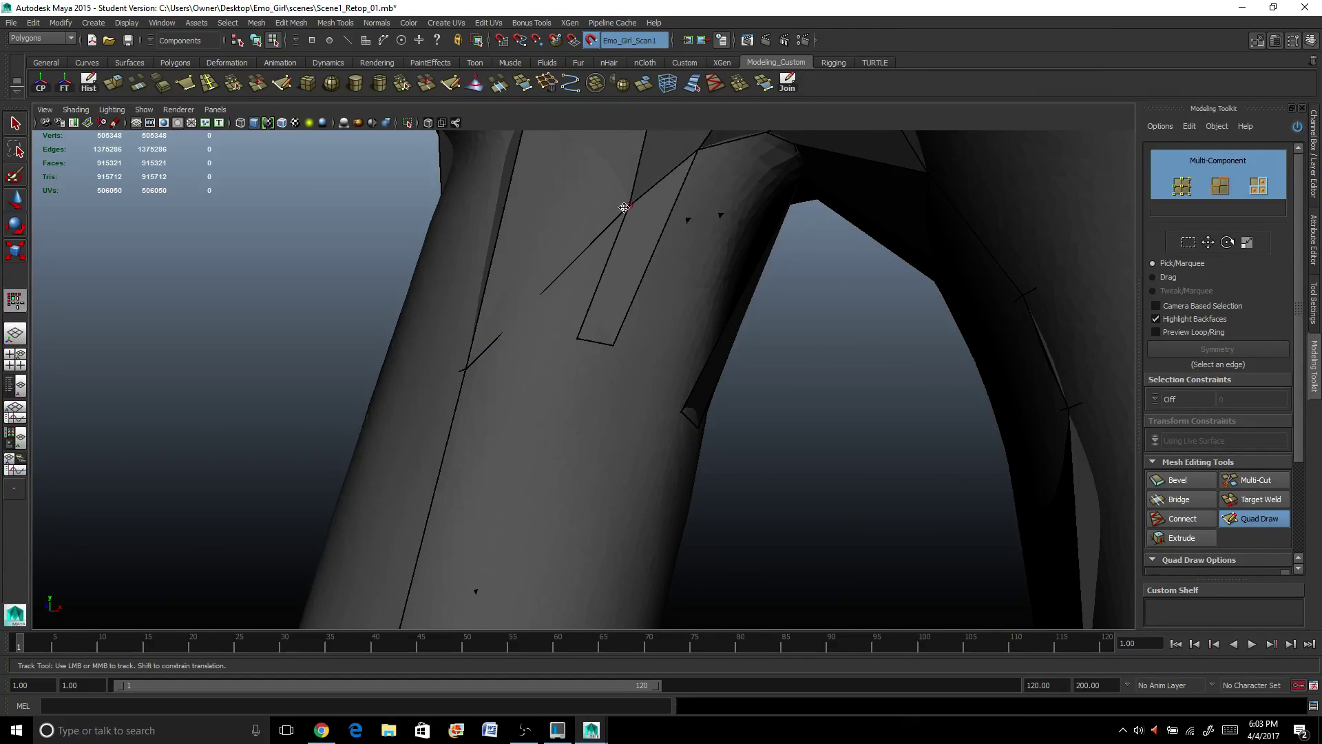
{"action": "right_click_drag", "start_coordinate": [622, 207], "coordinate": [546, 316], "text": "alt"}
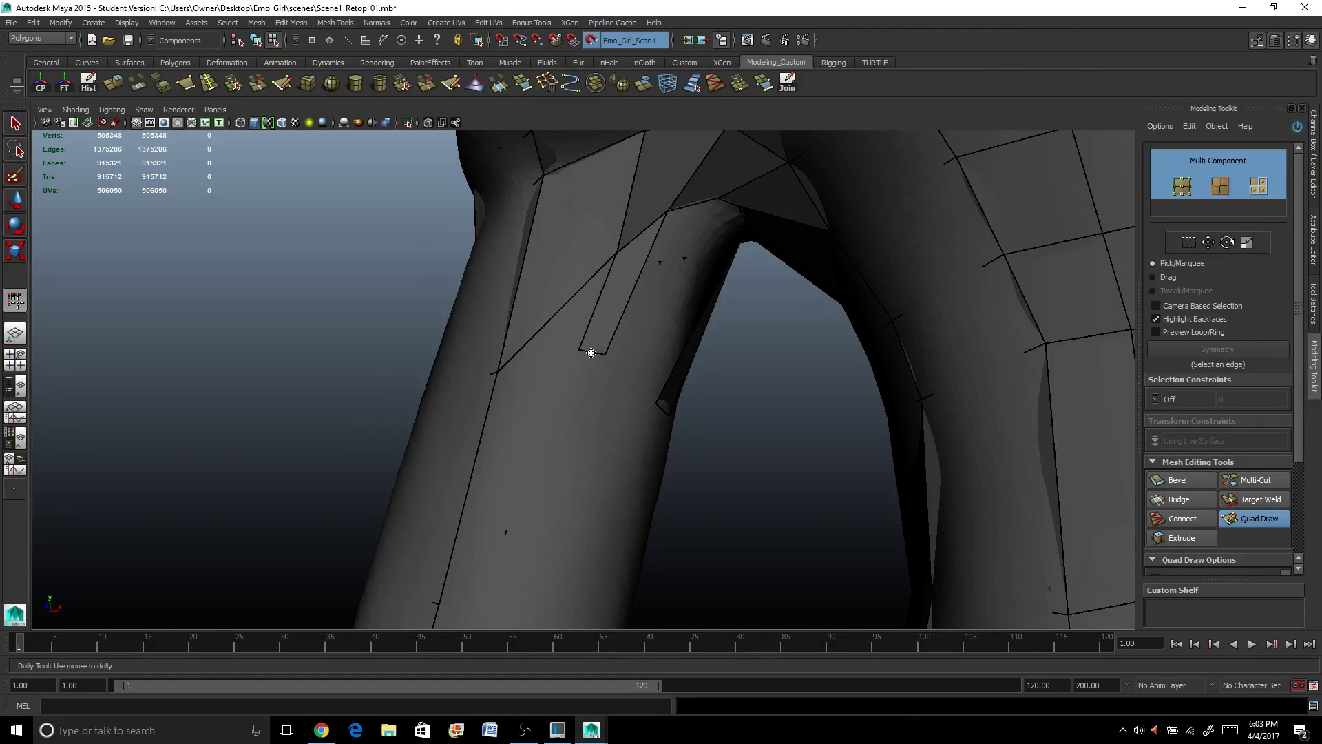
{"action": "left_click_drag", "start_coordinate": [604, 392], "coordinate": [591, 342], "text": "alt"}
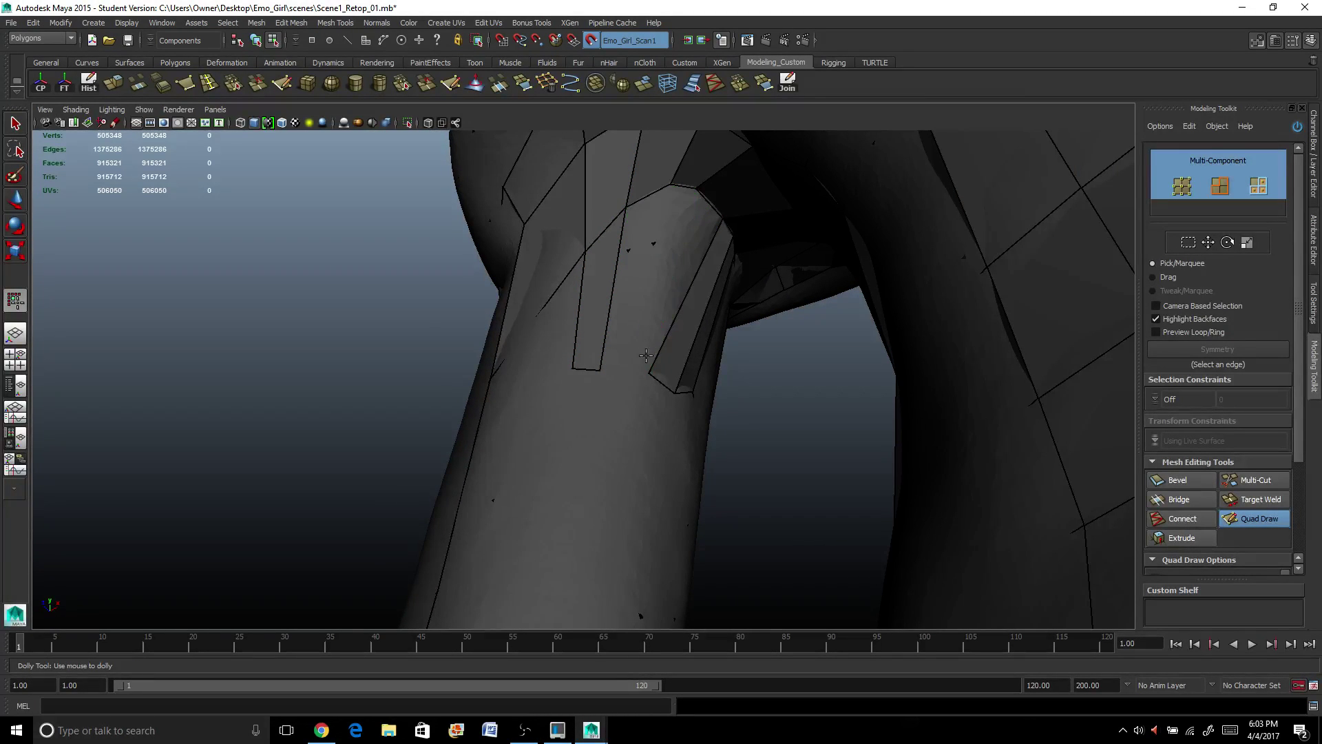
{"action": "left_click_drag", "start_coordinate": [677, 390], "coordinate": [677, 384]}
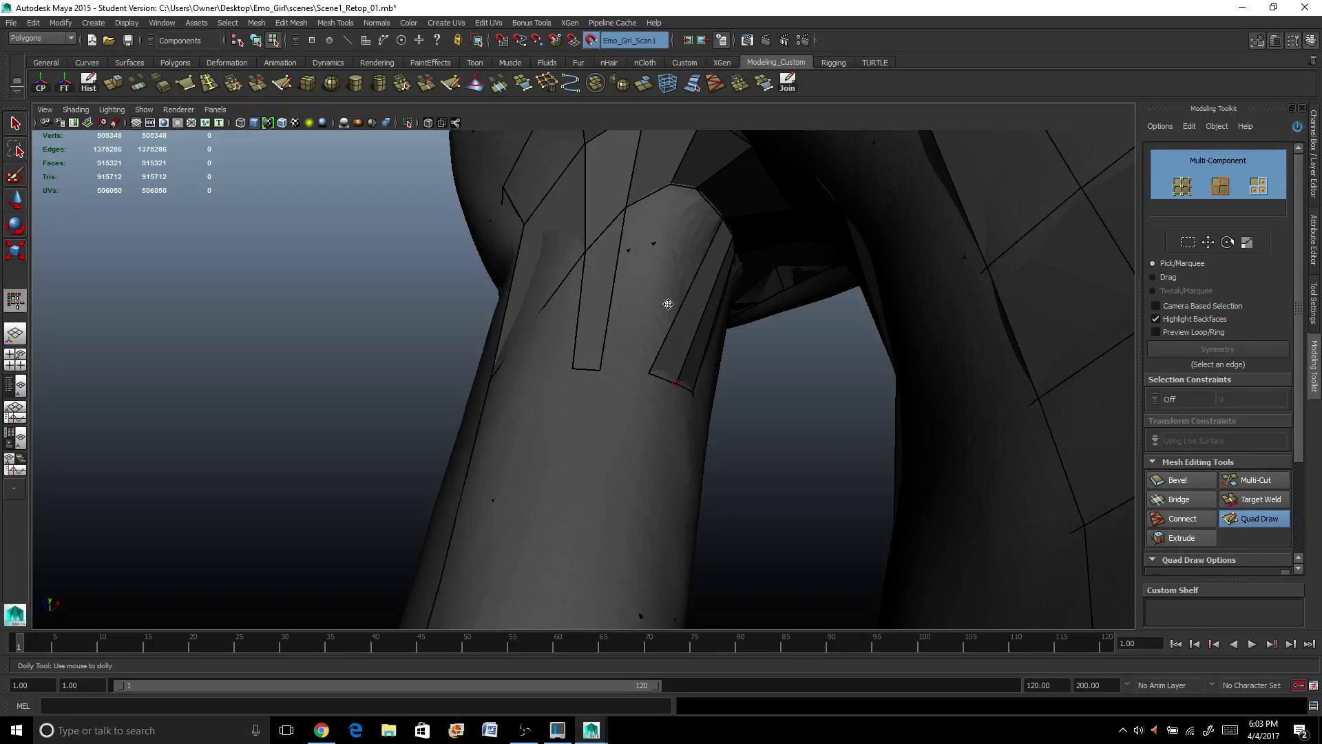
Fill three quads across the gap between the narrow quad and the inner sleeve quads under the armpit.
{"action": "left_click", "coordinate": [655, 241], "text": "shift"}
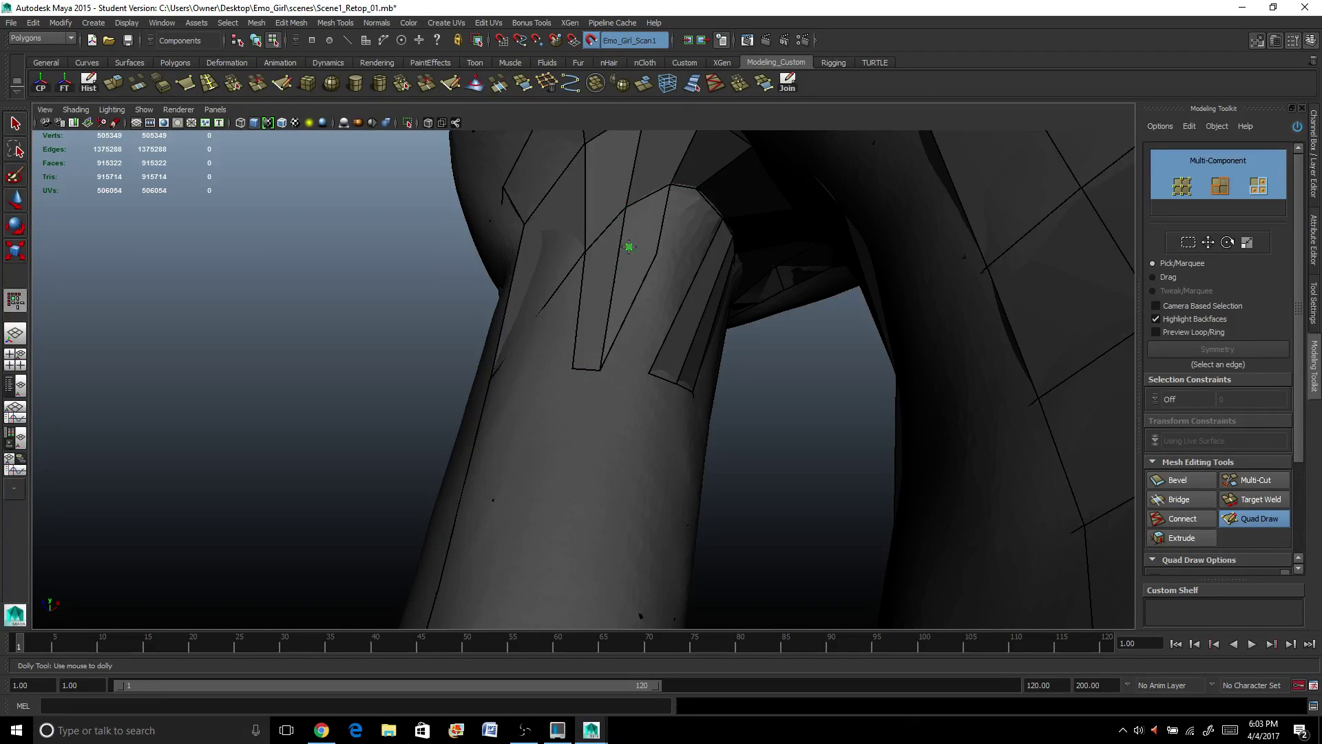
{"action": "left_click", "coordinate": [692, 246], "text": "shift"}
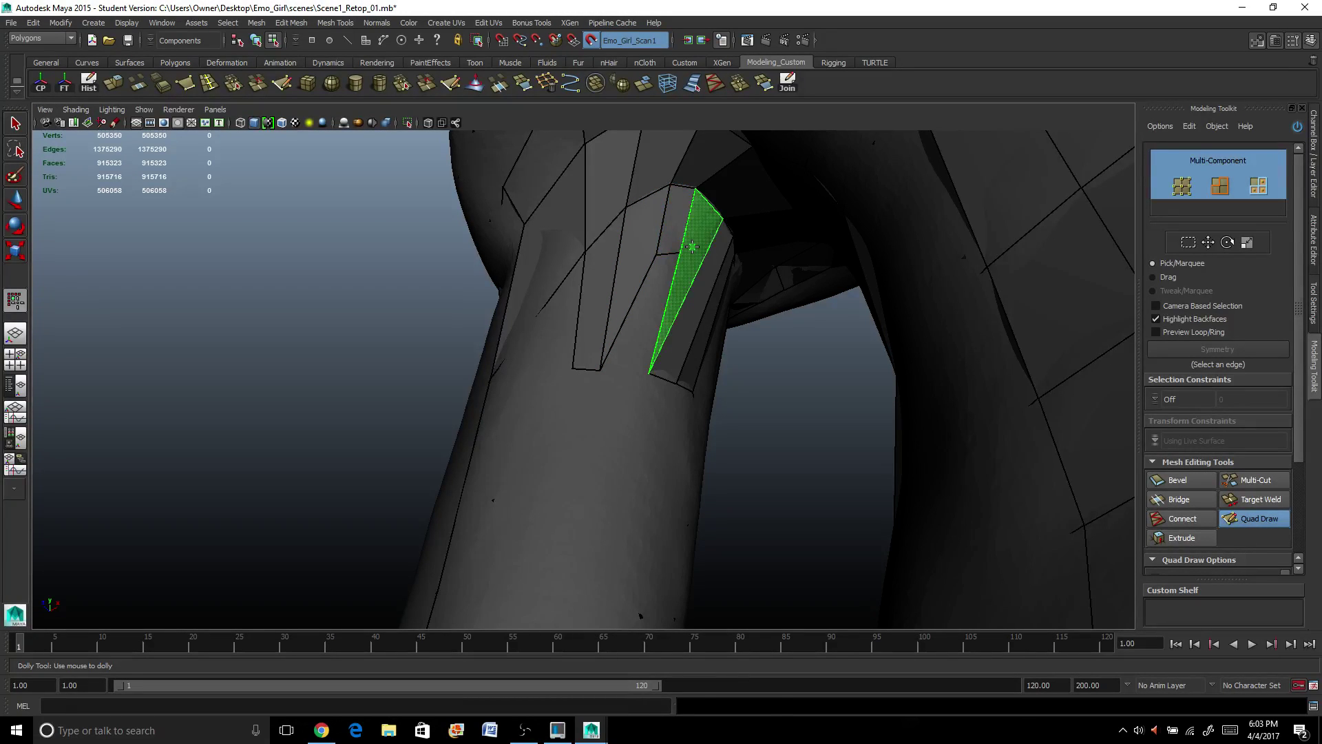
{"action": "left_click", "coordinate": [691, 246], "text": "shift"}
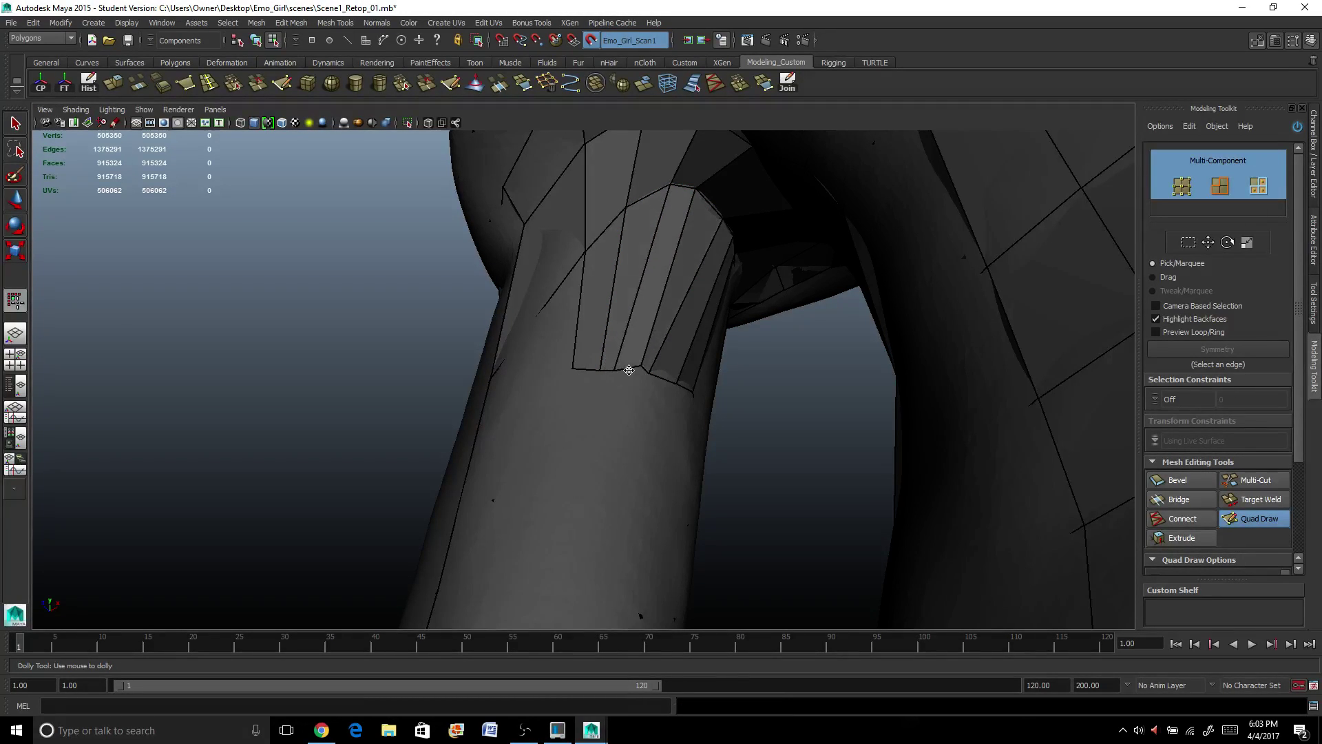
Reshape the quads between the armpit and the outer sleeve strip by moving their shared corners down and outward.
{"action": "mouse_move", "coordinate": [623, 372]}
{"action": "left_mouse_down", "text": "alt"}
{"action": "mouse_move", "coordinate": [599, 389]}
{"action": "mouse_move", "coordinate": [718, 398]}
{"action": "mouse_move", "coordinate": [778, 438]}
{"action": "mouse_move", "coordinate": [614, 435]}
{"action": "left_mouse_up", "text": "alt"}
{"action": "scroll", "coordinate": [605, 287], "scroll_direction": "up", "scroll_amount": 2}
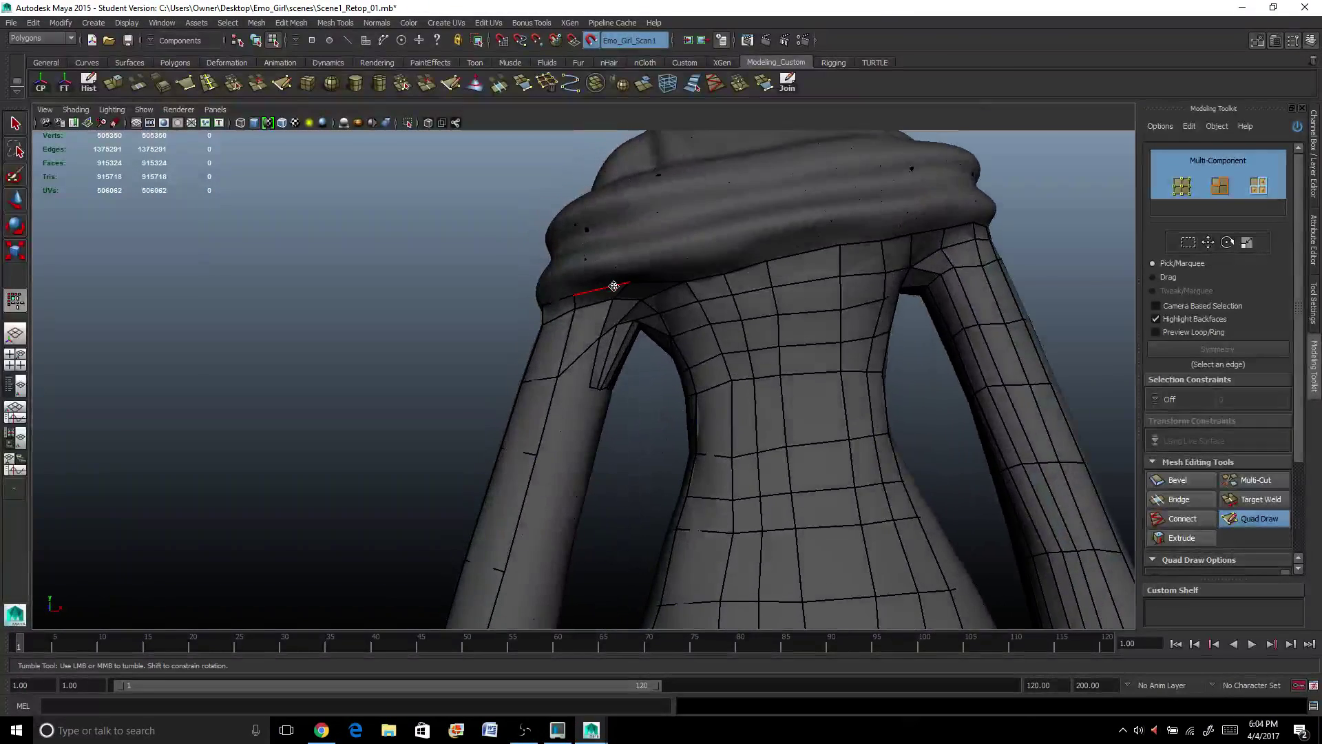
{"action": "scroll", "coordinate": [620, 287], "scroll_direction": "up", "scroll_amount": 5}
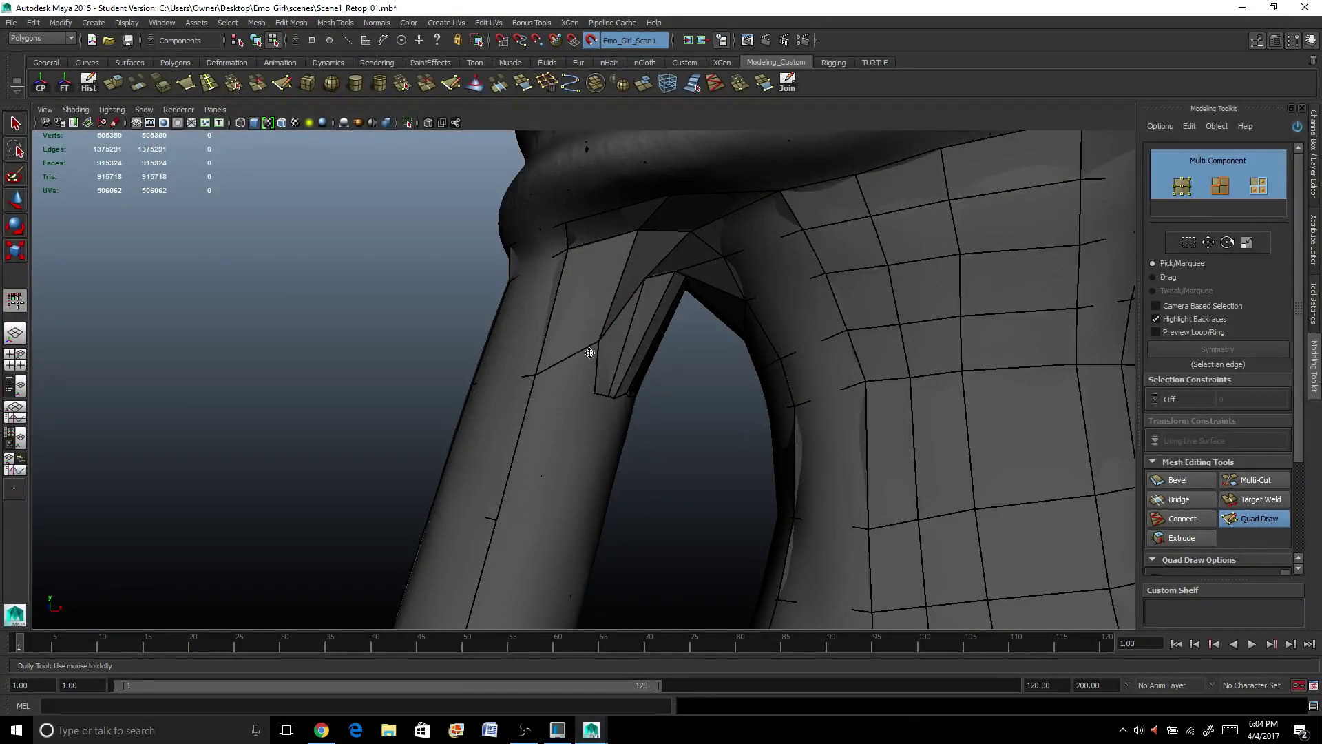
{"action": "left_click_drag", "start_coordinate": [647, 355], "coordinate": [619, 285], "text": "alt"}
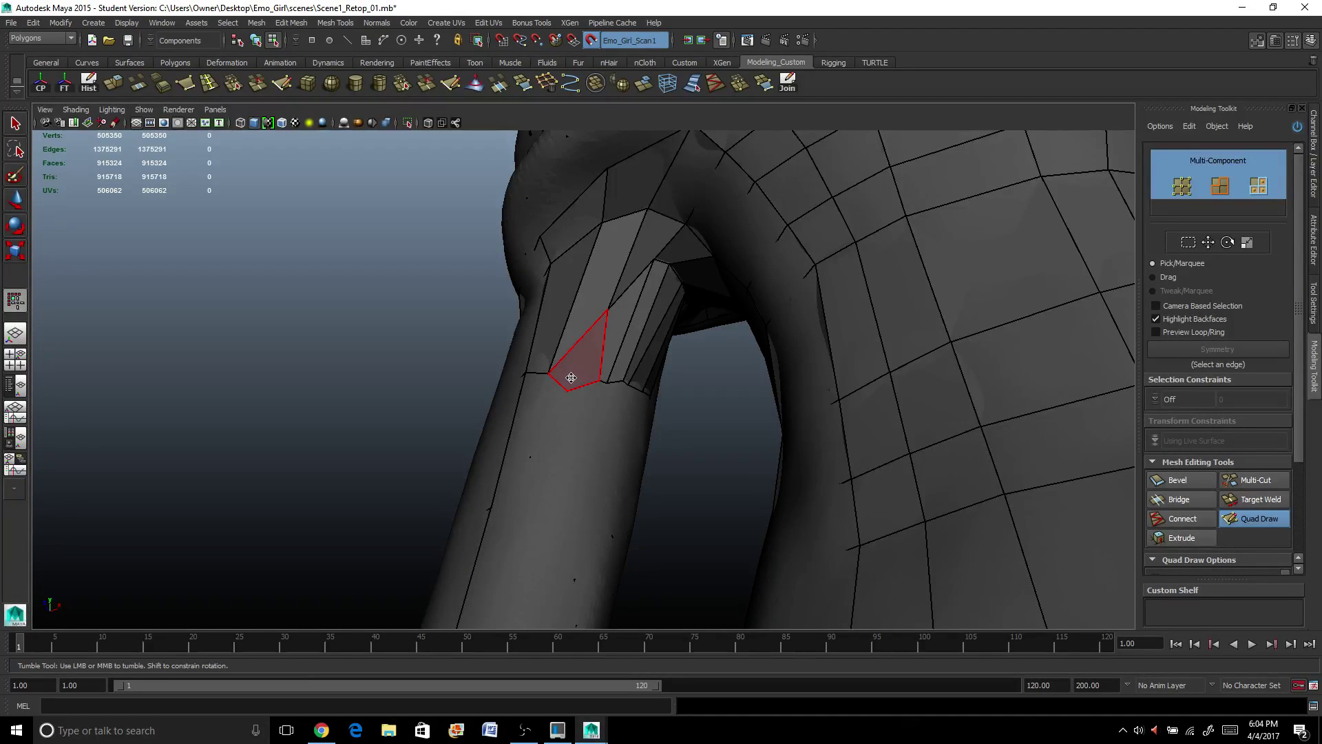
Undo the last vertex move and level the lower edge of the armpit quads across the sleeve.
{"action": "right_click_drag", "start_coordinate": [571, 378], "coordinate": [593, 379], "text": "alt"}
{"action": "key", "text": "ctrl+z"}
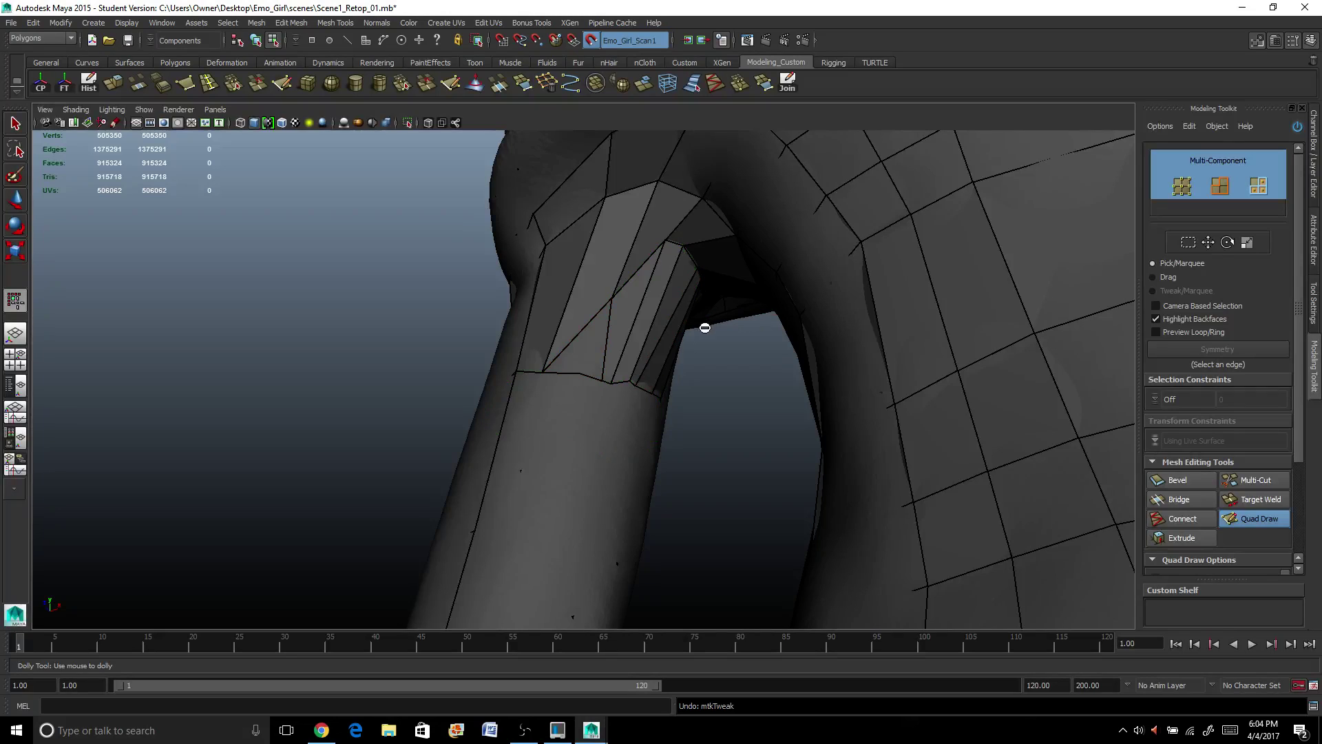
{"action": "left_click_drag", "start_coordinate": [742, 379], "coordinate": [698, 370], "text": "alt"}
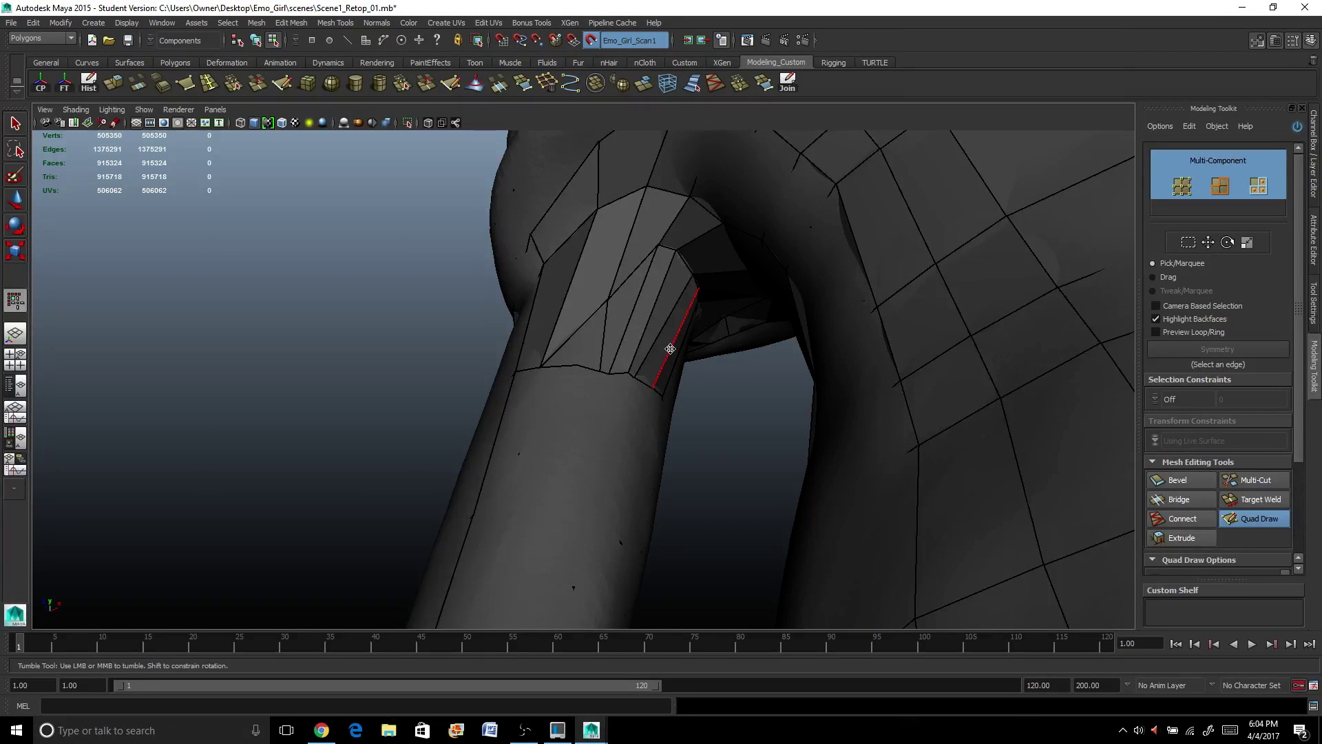
{"action": "scroll", "coordinate": [666, 344], "scroll_direction": "up", "scroll_amount": 2}
{"action": "scroll", "coordinate": [664, 331], "scroll_direction": "down", "scroll_amount": 2}
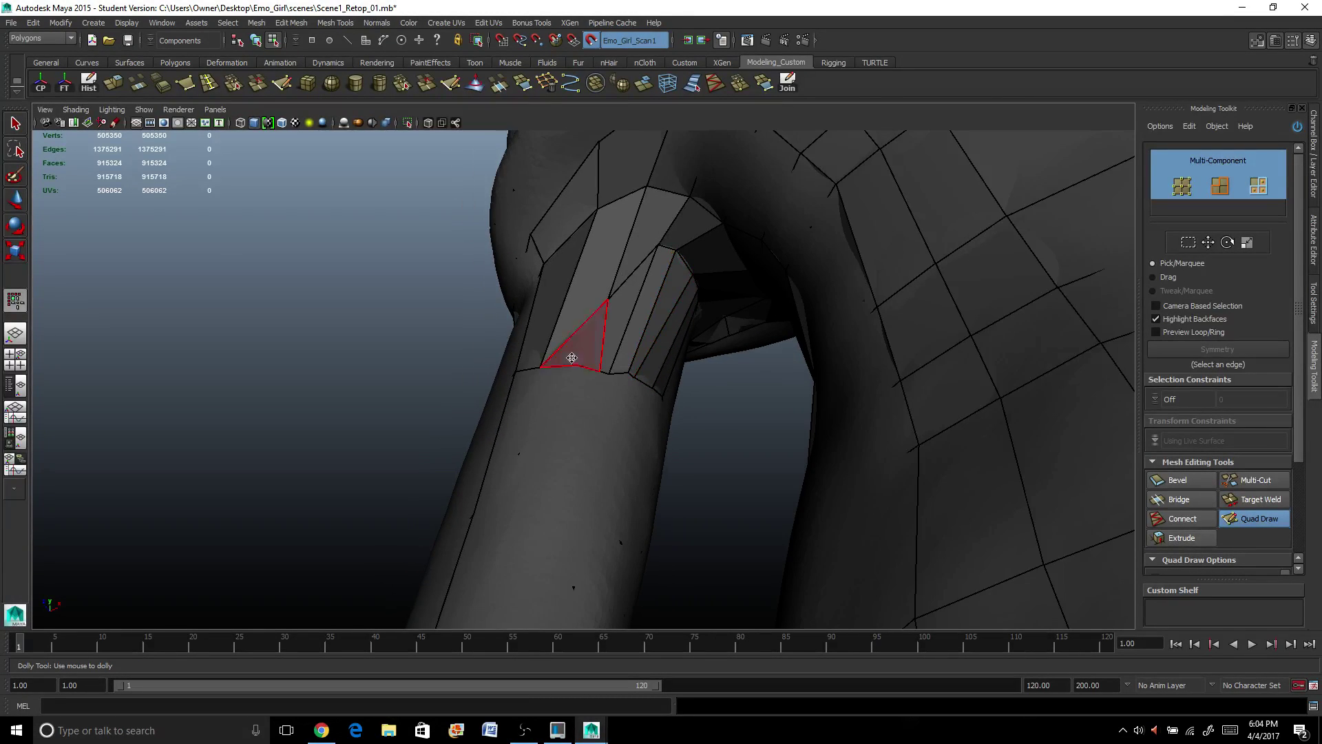
{"action": "left_click_drag", "start_coordinate": [569, 355], "coordinate": [596, 366], "text": "alt"}
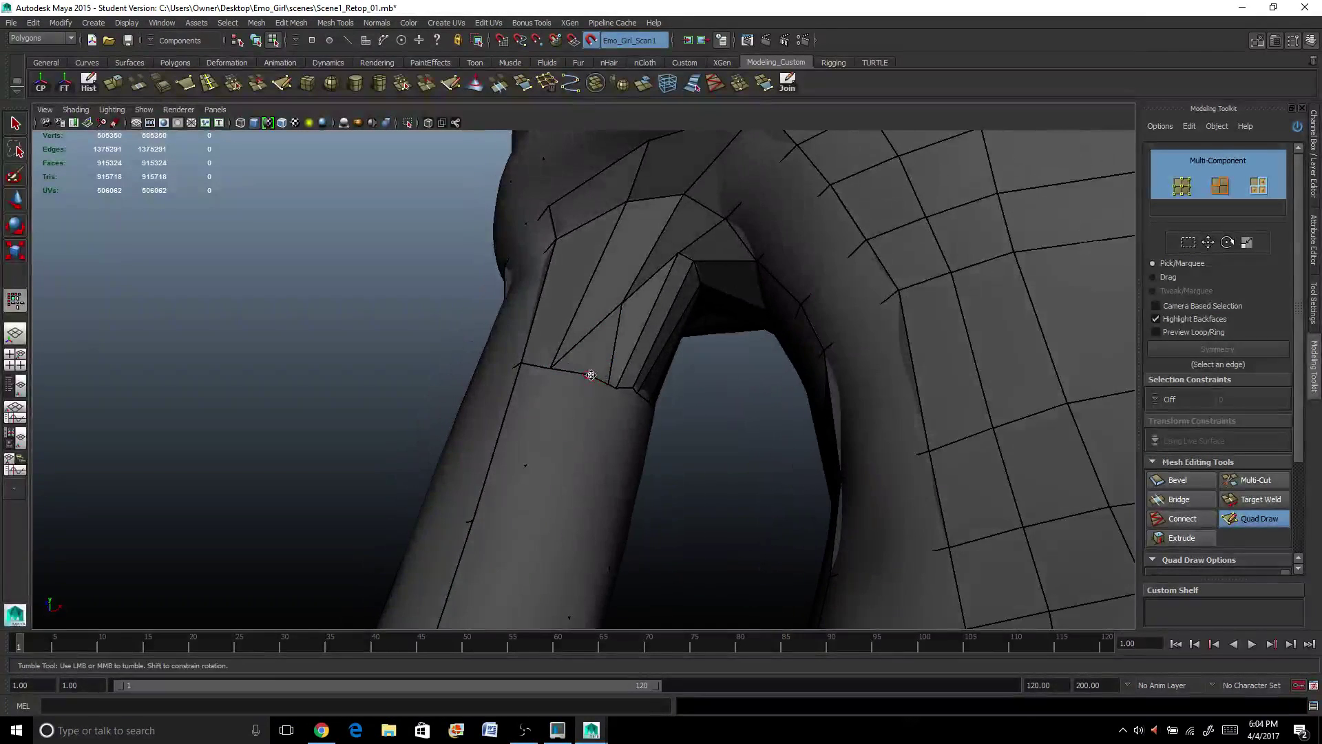
Examine the new armpit quads and their lower edge around the sleeve from several angles.
{"action": "scroll", "coordinate": [625, 378], "scroll_direction": "down", "scroll_amount": 1}
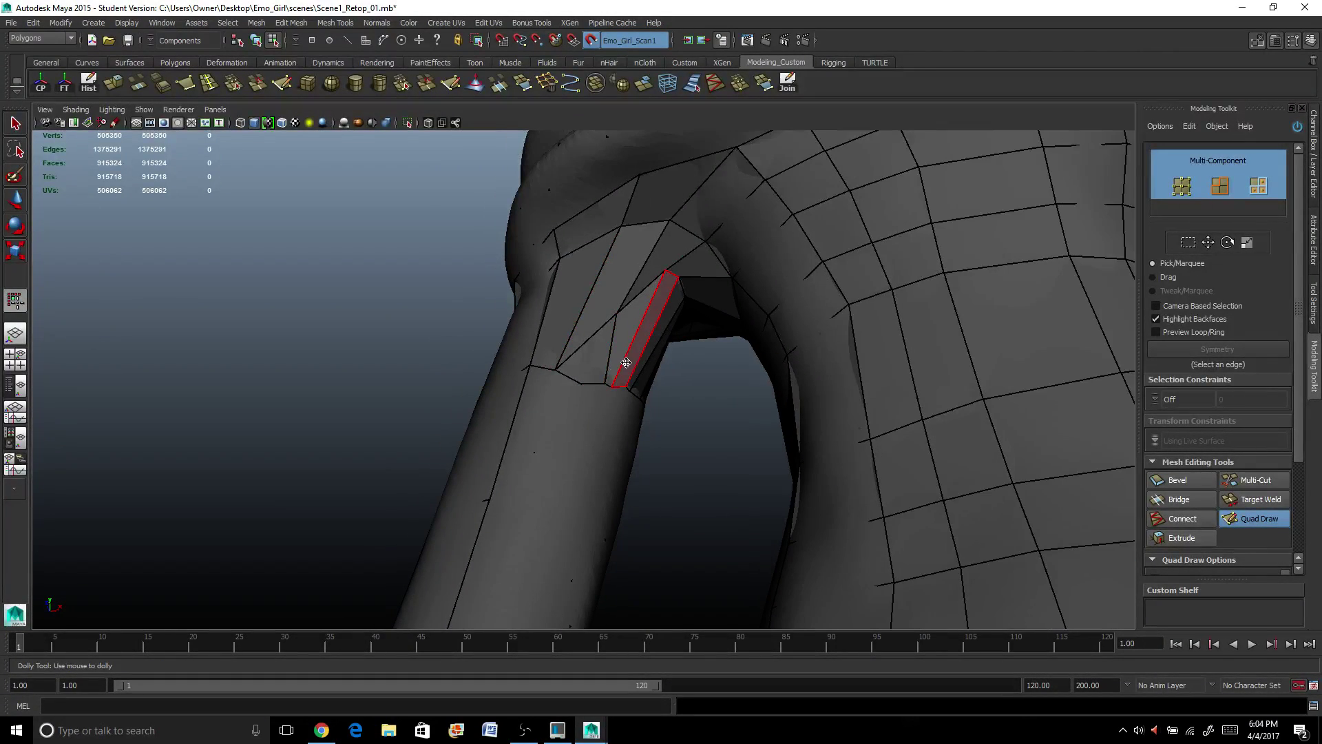
{"action": "mouse_move", "coordinate": [554, 410]}
{"action": "left_mouse_down", "text": "alt"}
{"action": "mouse_move", "coordinate": [569, 422]}
{"action": "mouse_move", "coordinate": [553, 437]}
{"action": "left_mouse_up", "text": "alt"}
{"action": "scroll", "coordinate": [553, 437], "scroll_direction": "down", "scroll_amount": 3}
{"action": "scroll", "coordinate": [595, 404], "scroll_direction": "up", "scroll_amount": 5}
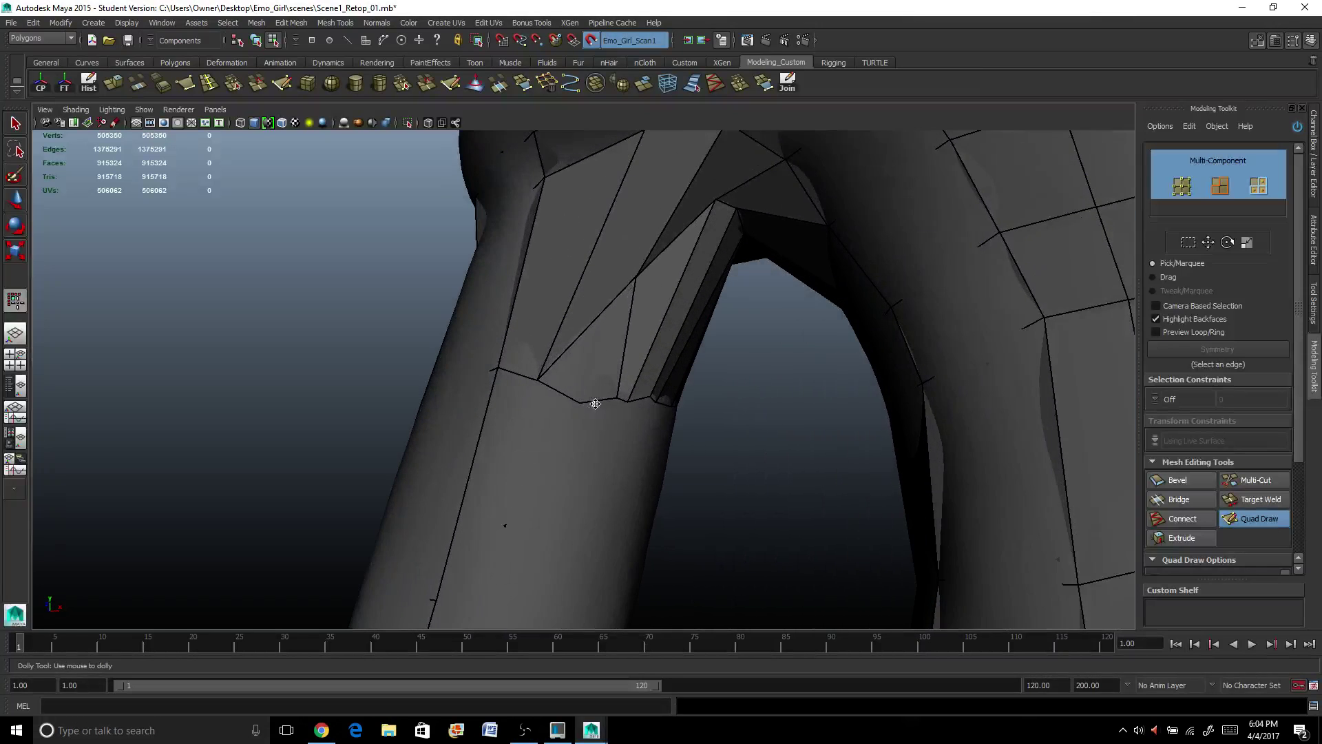
{"action": "left_click_drag", "start_coordinate": [594, 341], "coordinate": [677, 186], "text": "alt"}
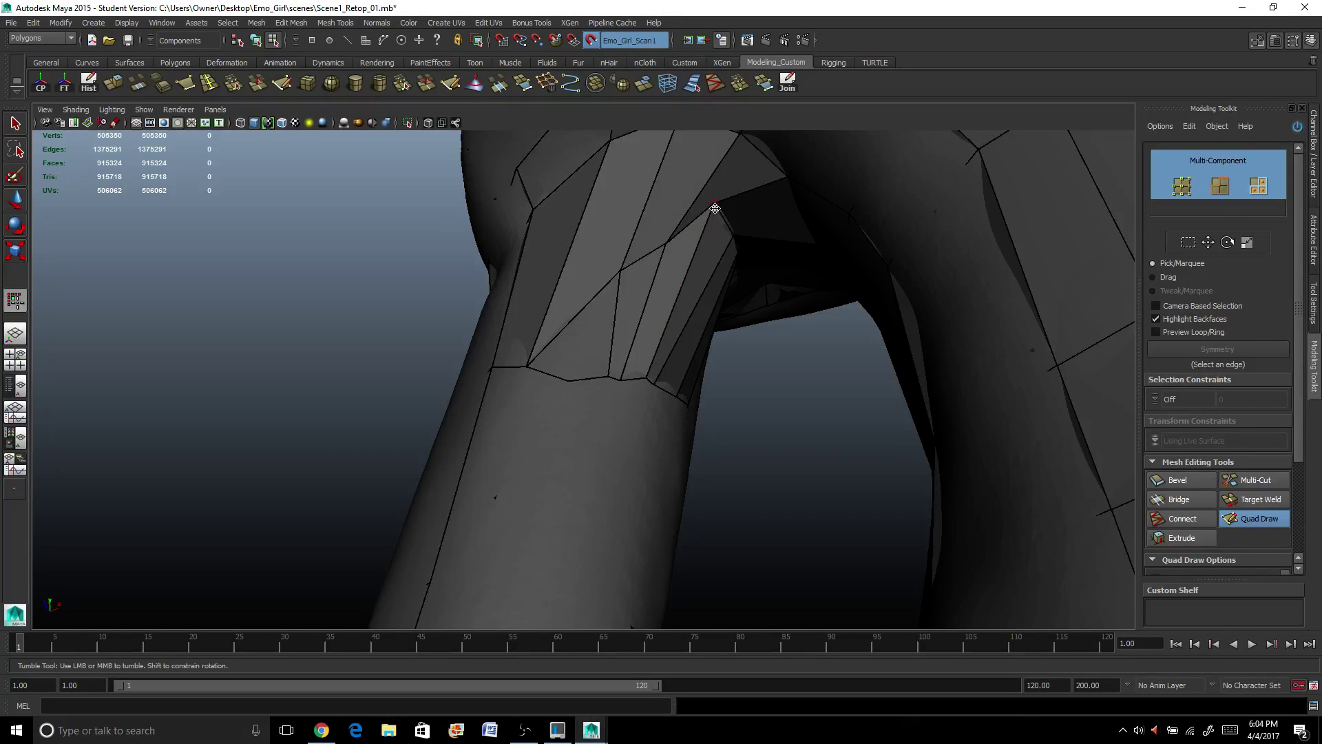
{"action": "left_click_drag", "start_coordinate": [726, 213], "coordinate": [688, 251], "text": "alt"}
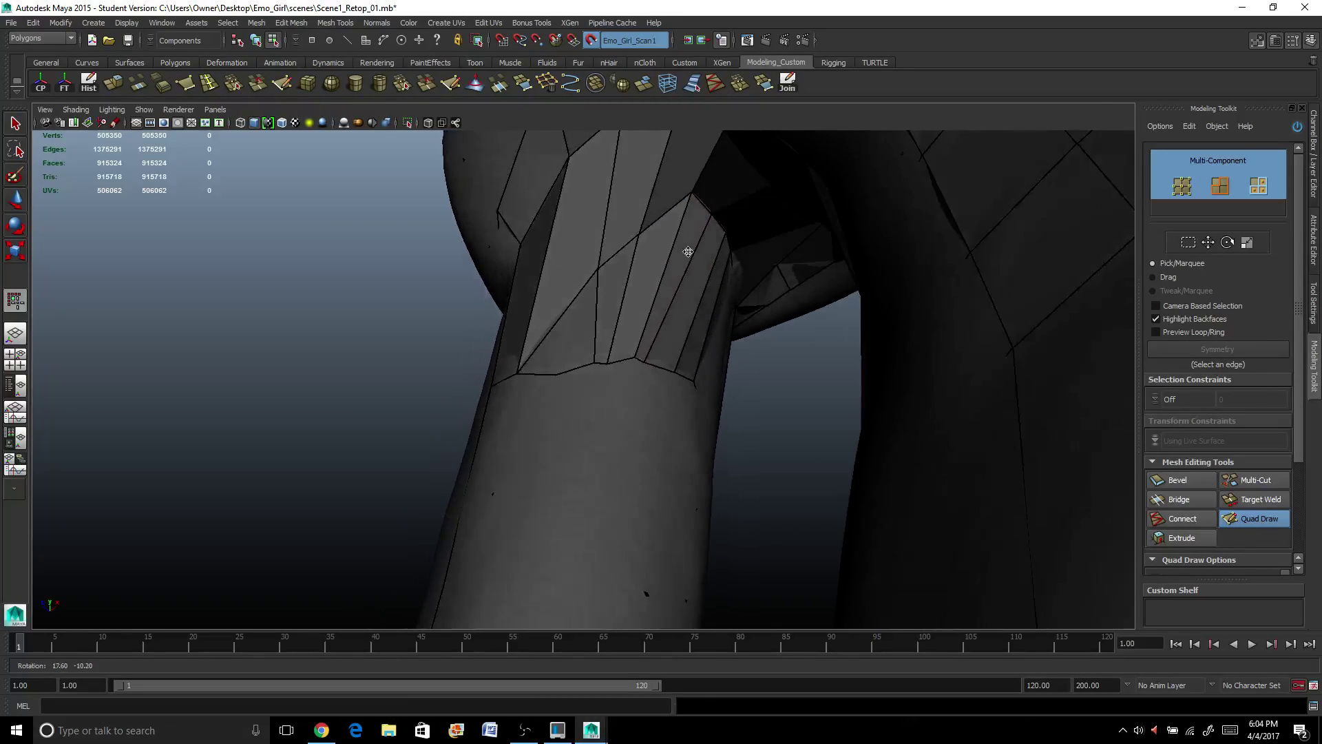
{"action": "scroll", "coordinate": [688, 251], "scroll_direction": "down", "scroll_amount": 5}
{"action": "scroll", "coordinate": [565, 343], "scroll_direction": "up", "scroll_amount": 3}
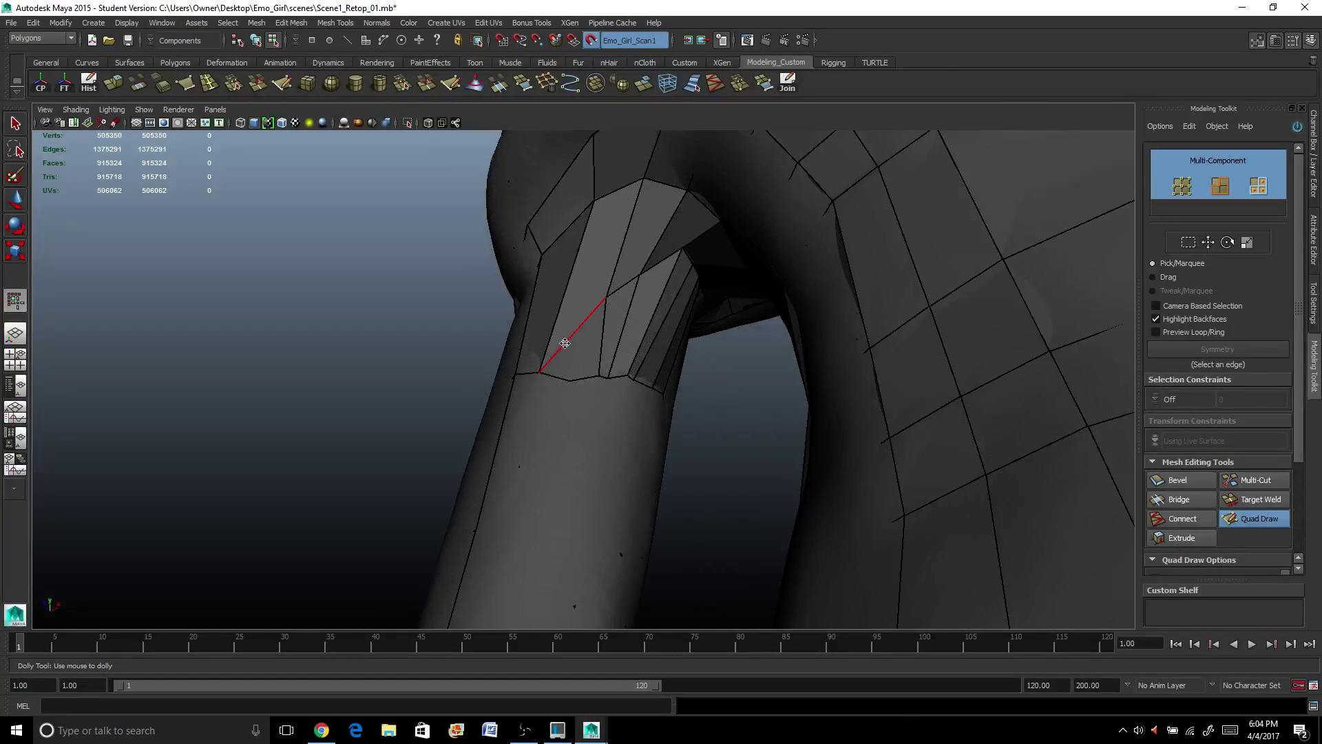
{"action": "scroll", "coordinate": [549, 359], "scroll_direction": "down", "scroll_amount": 2}
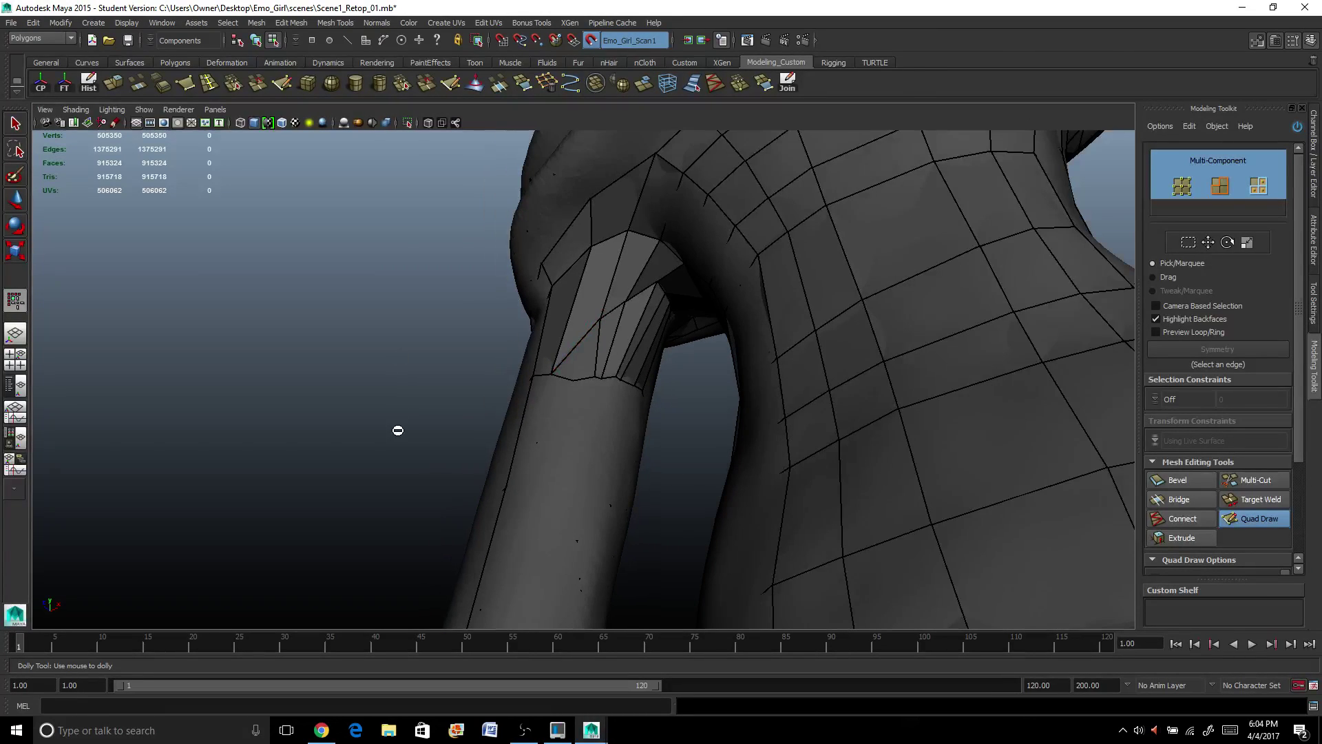
Fill two quads on the upper sleeve below the armpit edge, levelling their lower corners with the outer strip's edge.
{"action": "left_click_drag", "start_coordinate": [399, 431], "coordinate": [617, 531], "text": "alt"}
{"action": "middle_click_drag", "start_coordinate": [617, 531], "coordinate": [790, 324], "text": "alt"}
{"action": "left_click_drag", "start_coordinate": [714, 407], "coordinate": [709, 428], "text": "alt"}
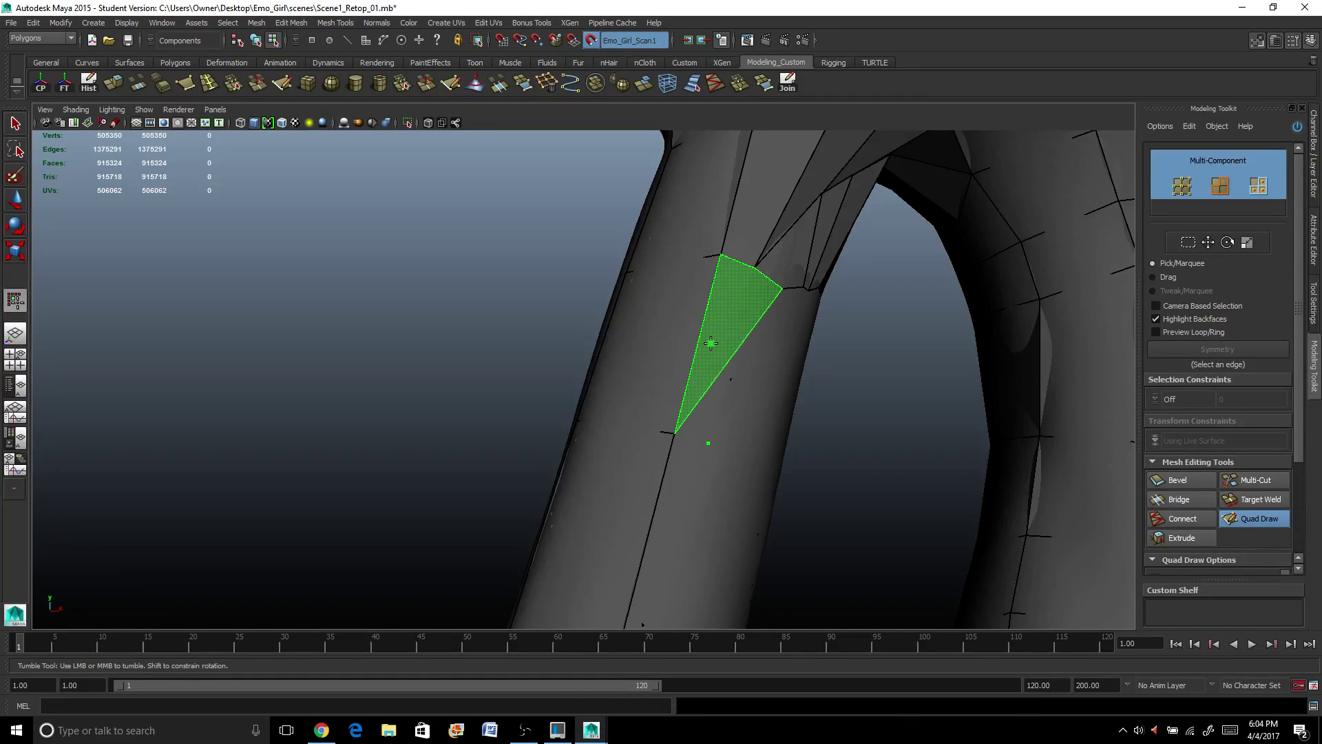
{"action": "scroll", "coordinate": [711, 346], "scroll_direction": "up", "scroll_amount": 2}
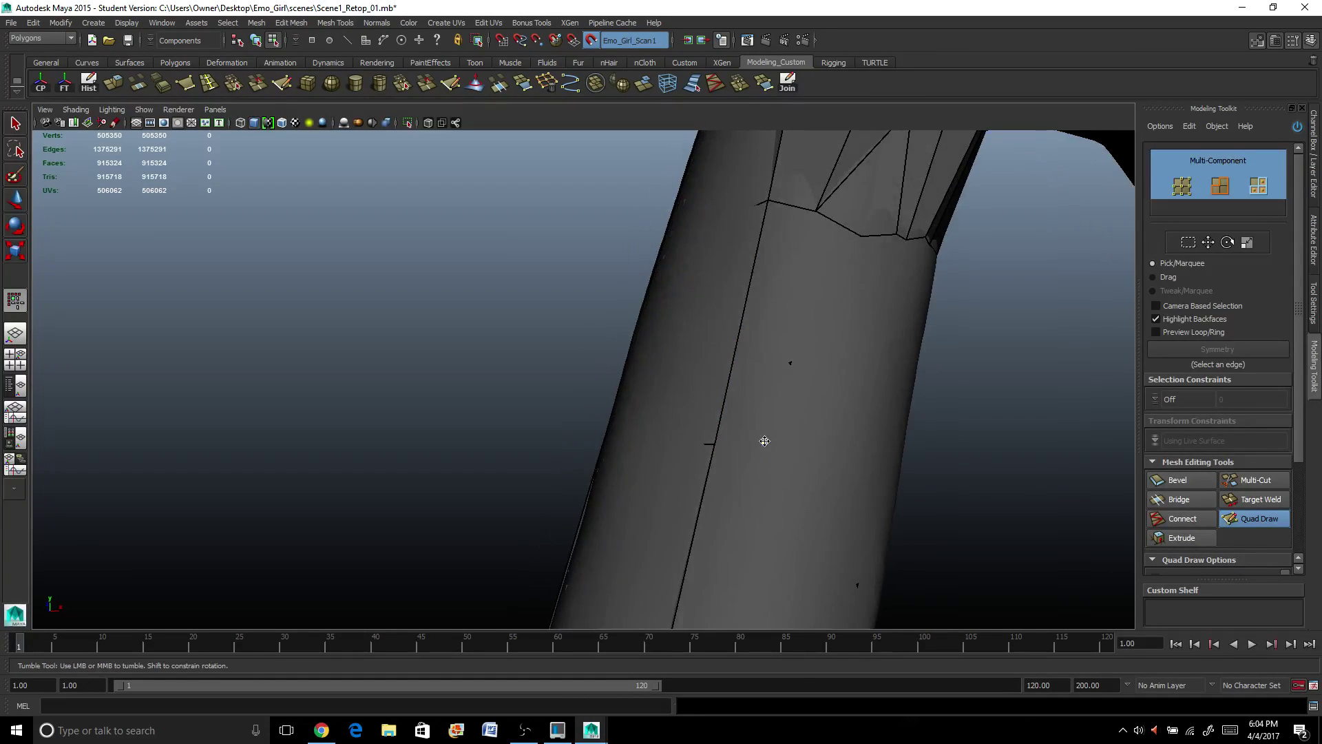
{"action": "left_click_drag", "start_coordinate": [763, 452], "coordinate": [777, 344]}
{"action": "left_click", "coordinate": [766, 303], "text": "shift"}
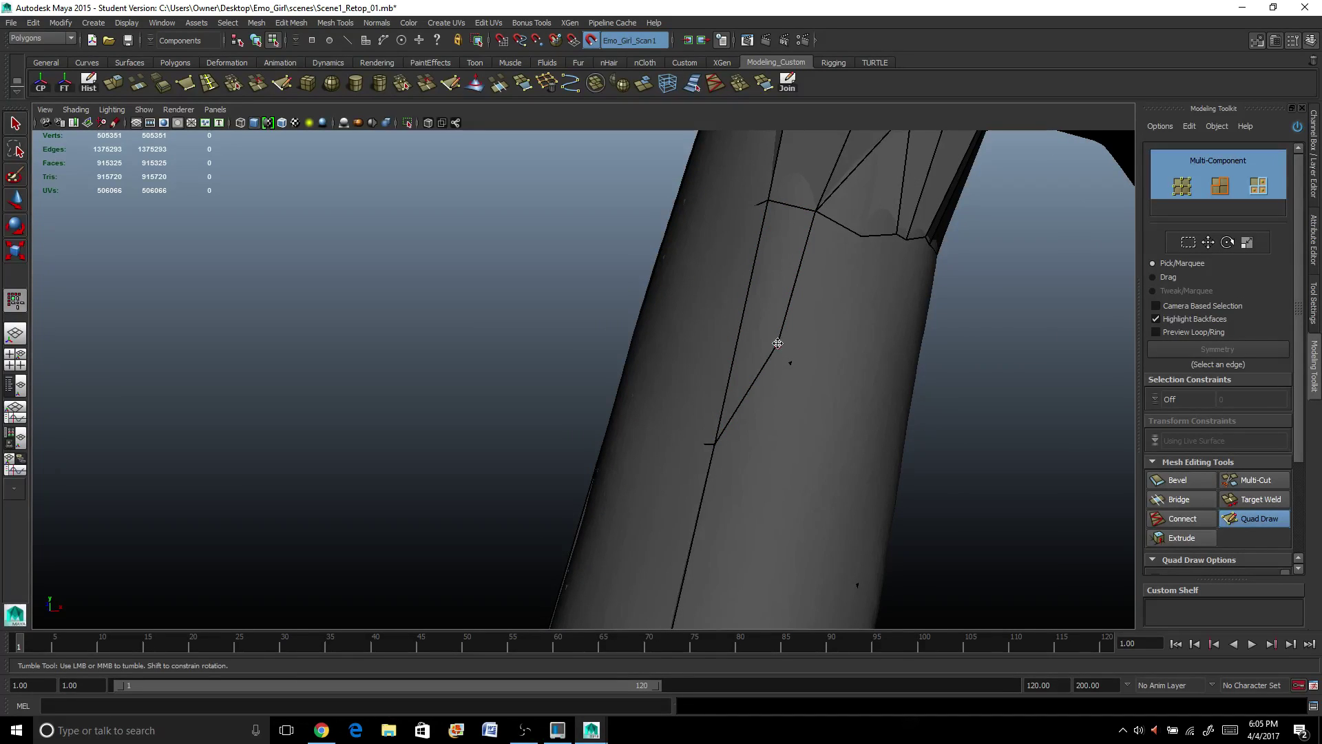
{"action": "mouse_move", "coordinate": [777, 343]}
{"action": "left_mouse_down"}
{"action": "mouse_move", "coordinate": [774, 449]}
{"action": "mouse_move", "coordinate": [833, 455]}
{"action": "mouse_move", "coordinate": [787, 455]}
{"action": "left_mouse_up"}
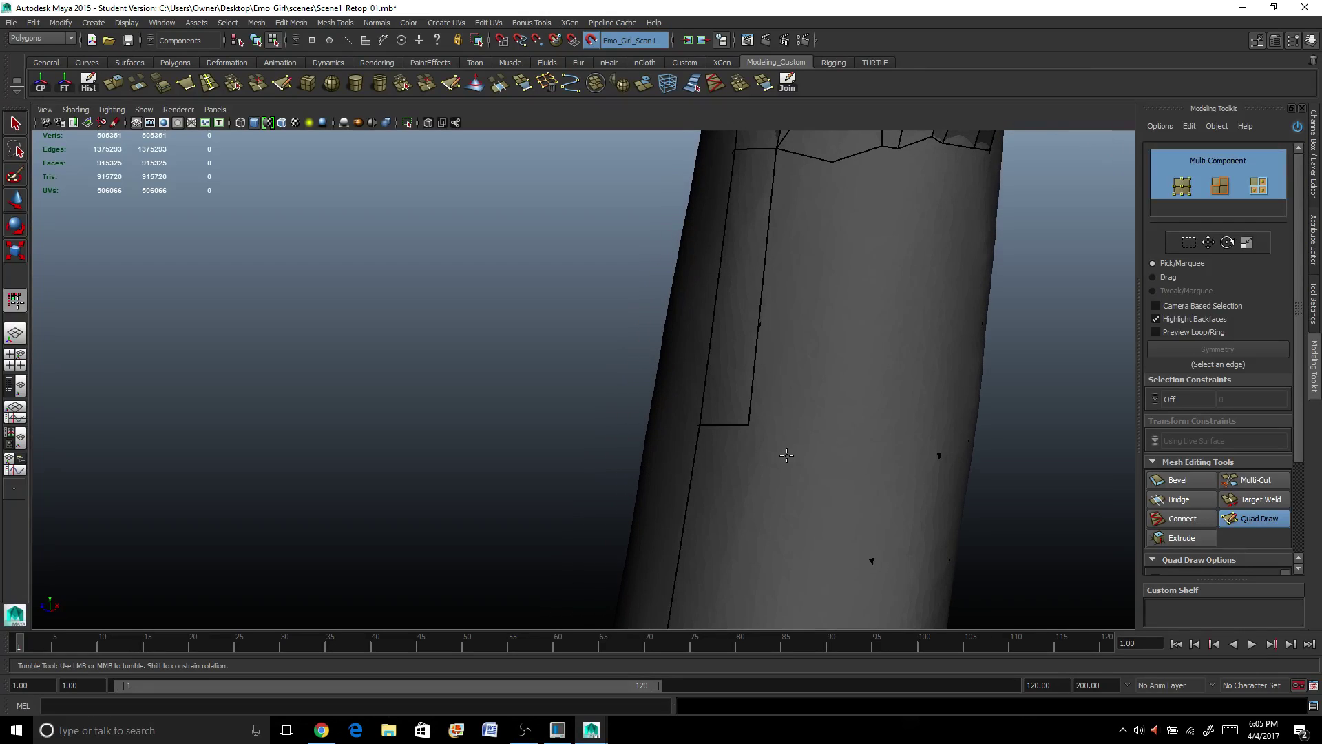
{"action": "left_click", "coordinate": [782, 357], "text": "shift"}
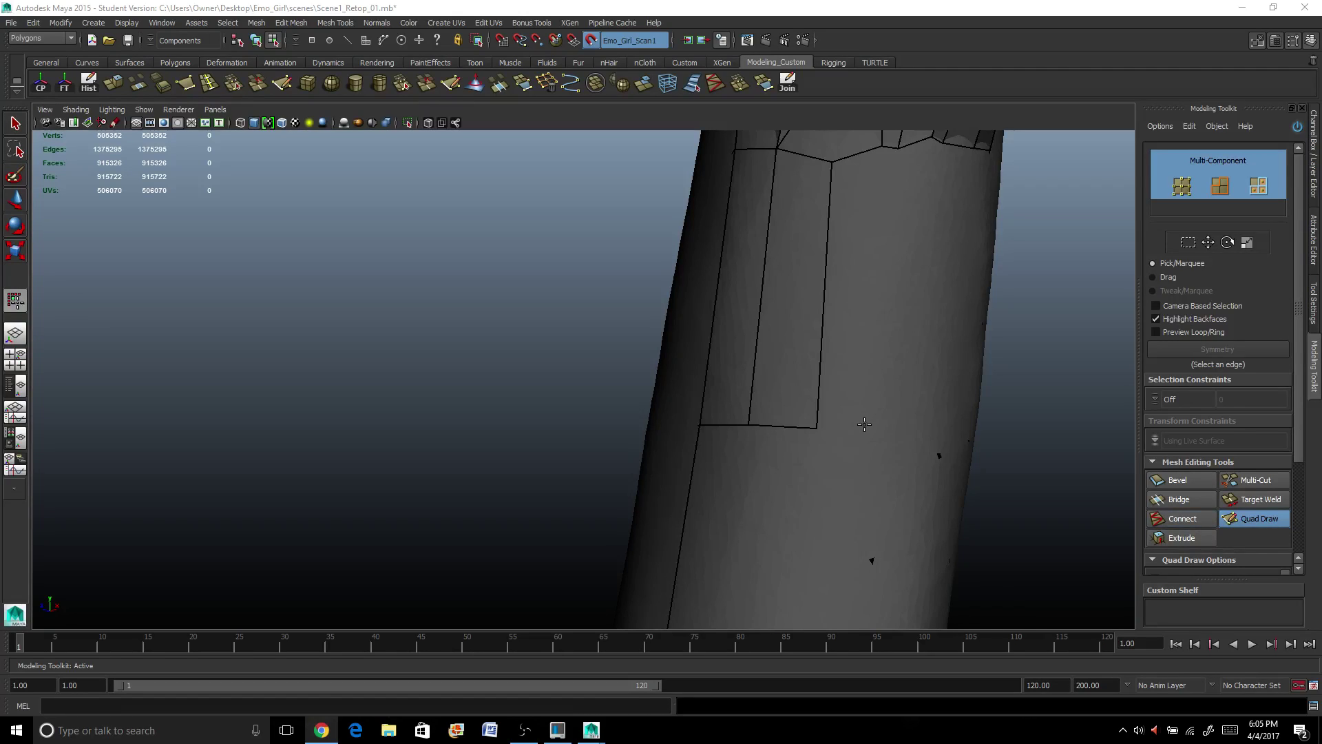
Undo the misfilled triangle and fill a third quad beside the two new ones on the upper sleeve.
{"action": "left_click", "coordinate": [857, 334], "text": "shift"}
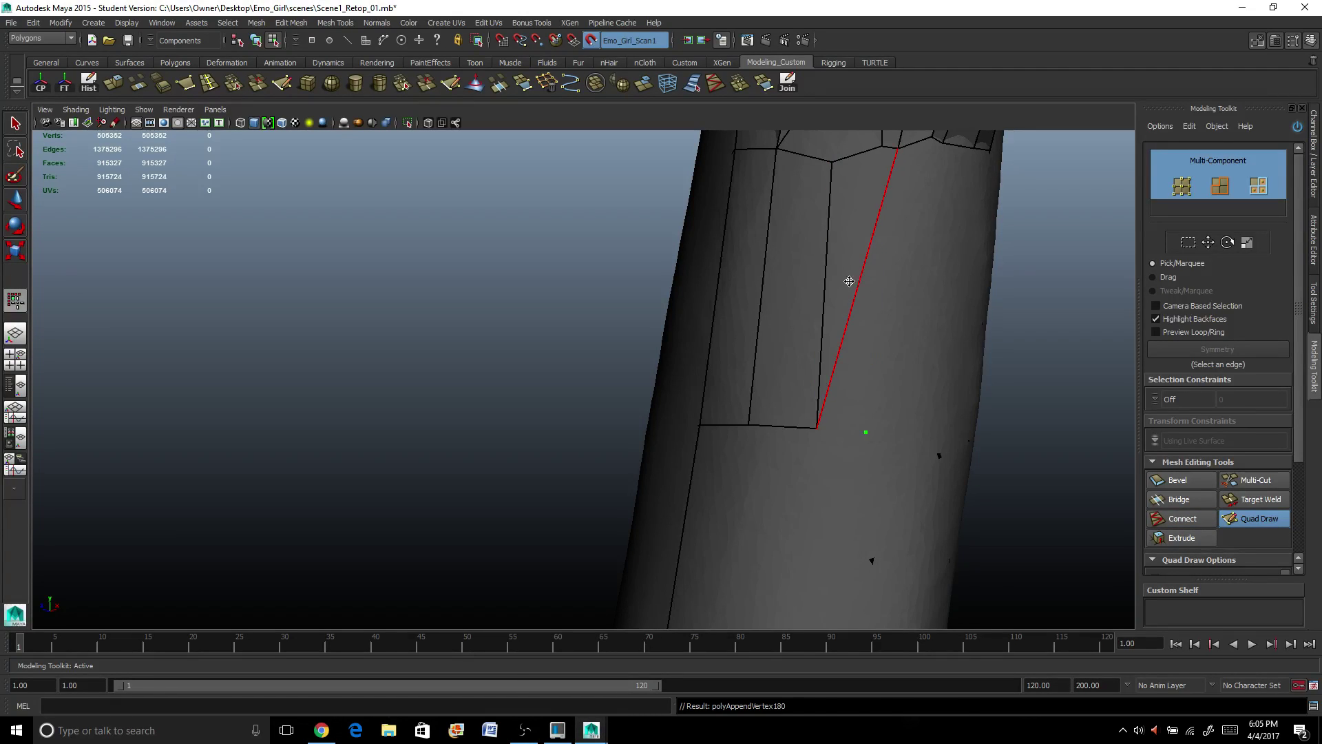
{"action": "key", "text": "ctrl+z"}
{"action": "left_click", "coordinate": [844, 308], "text": "shift"}
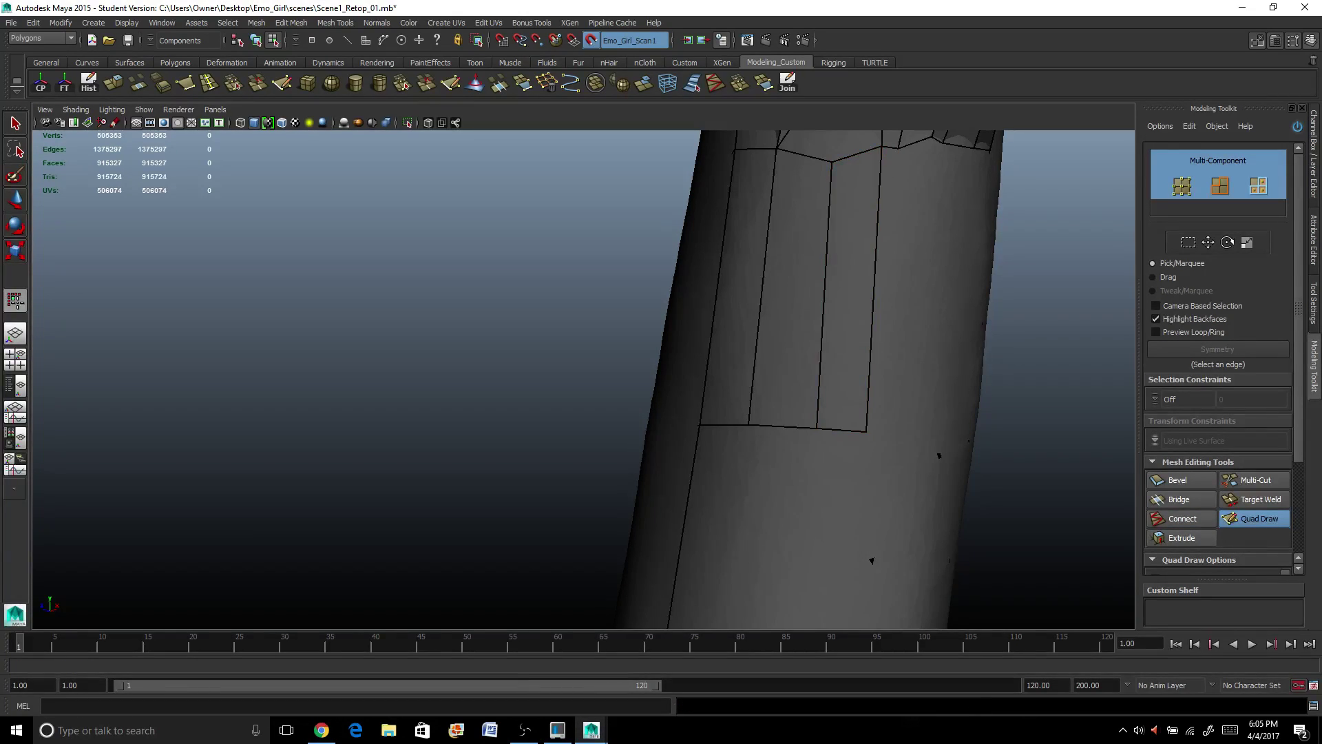
{"action": "key", "text": "alt+Tab"}
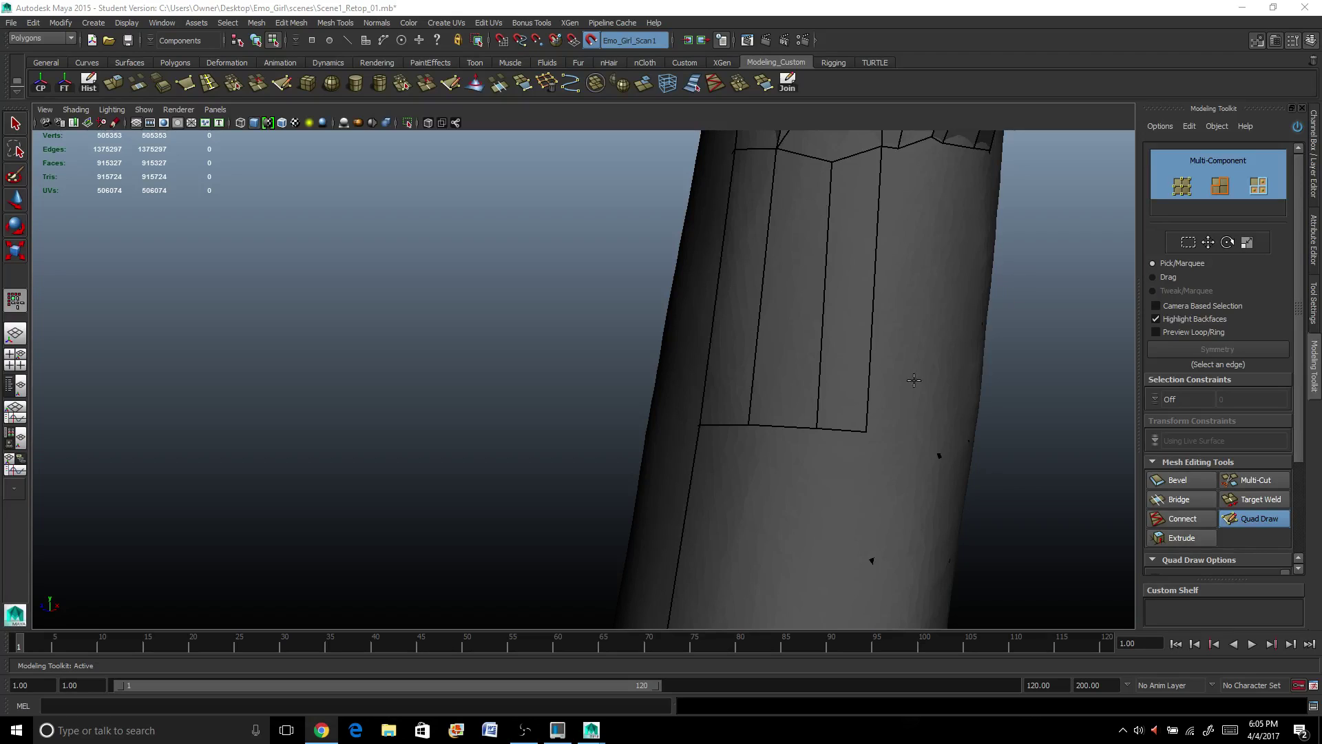
Fill a fourth quad with its lower corner level with the row, and undo the misfilled quad beside it.
{"action": "mouse_move", "coordinate": [915, 381]}
{"action": "left_mouse_down", "text": "alt"}
{"action": "mouse_move", "coordinate": [937, 434]}
{"action": "mouse_move", "coordinate": [904, 373]}
{"action": "left_mouse_up", "text": "alt"}
{"action": "middle_click_drag", "start_coordinate": [903, 373], "coordinate": [887, 466], "text": "alt"}
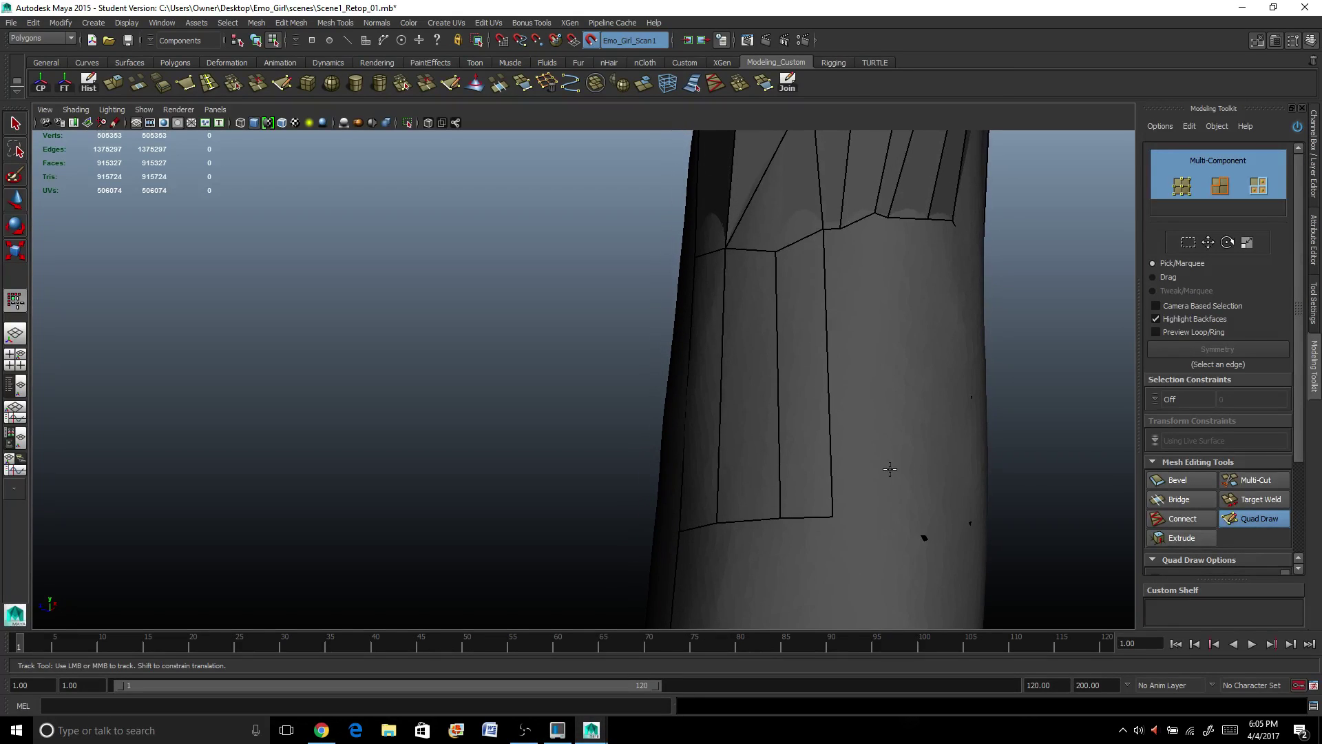
{"action": "left_click", "coordinate": [867, 509], "text": "shift"}
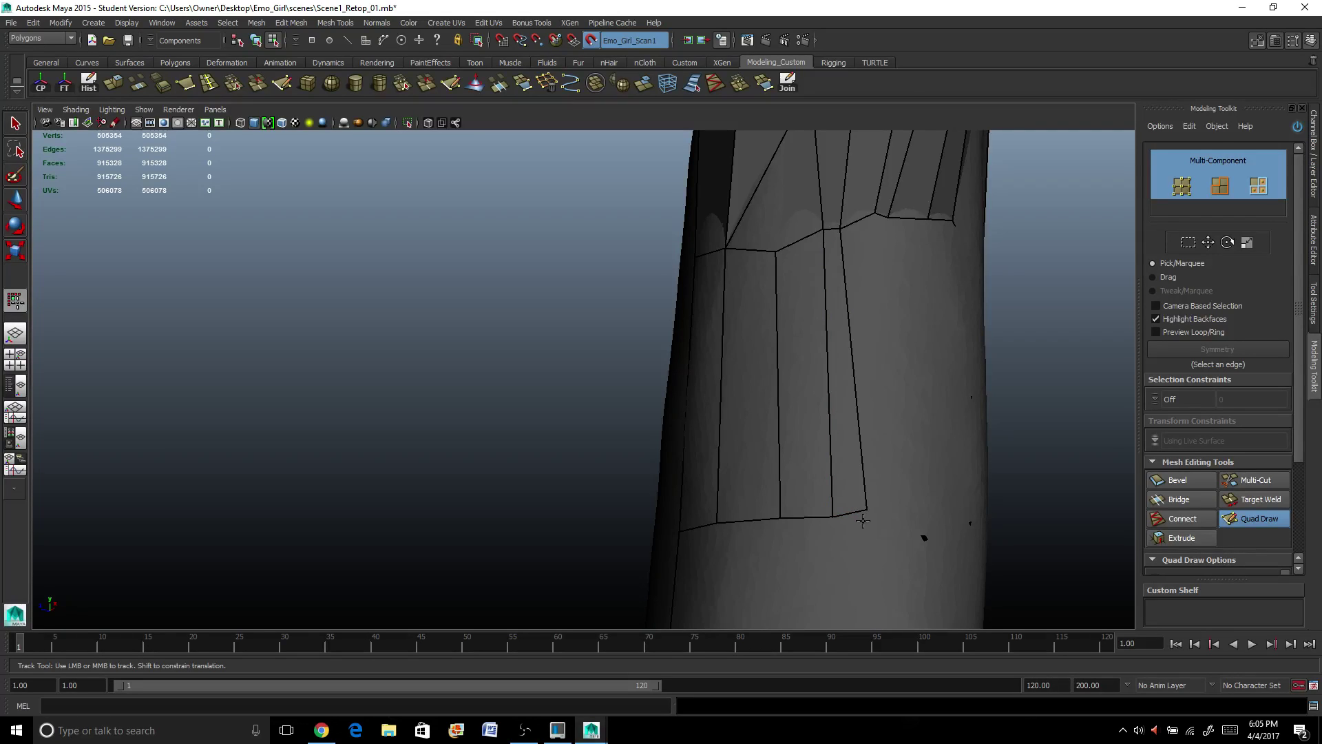
{"action": "left_click_drag", "start_coordinate": [866, 510], "coordinate": [866, 516]}
{"action": "left_click", "coordinate": [885, 422], "text": "shift"}
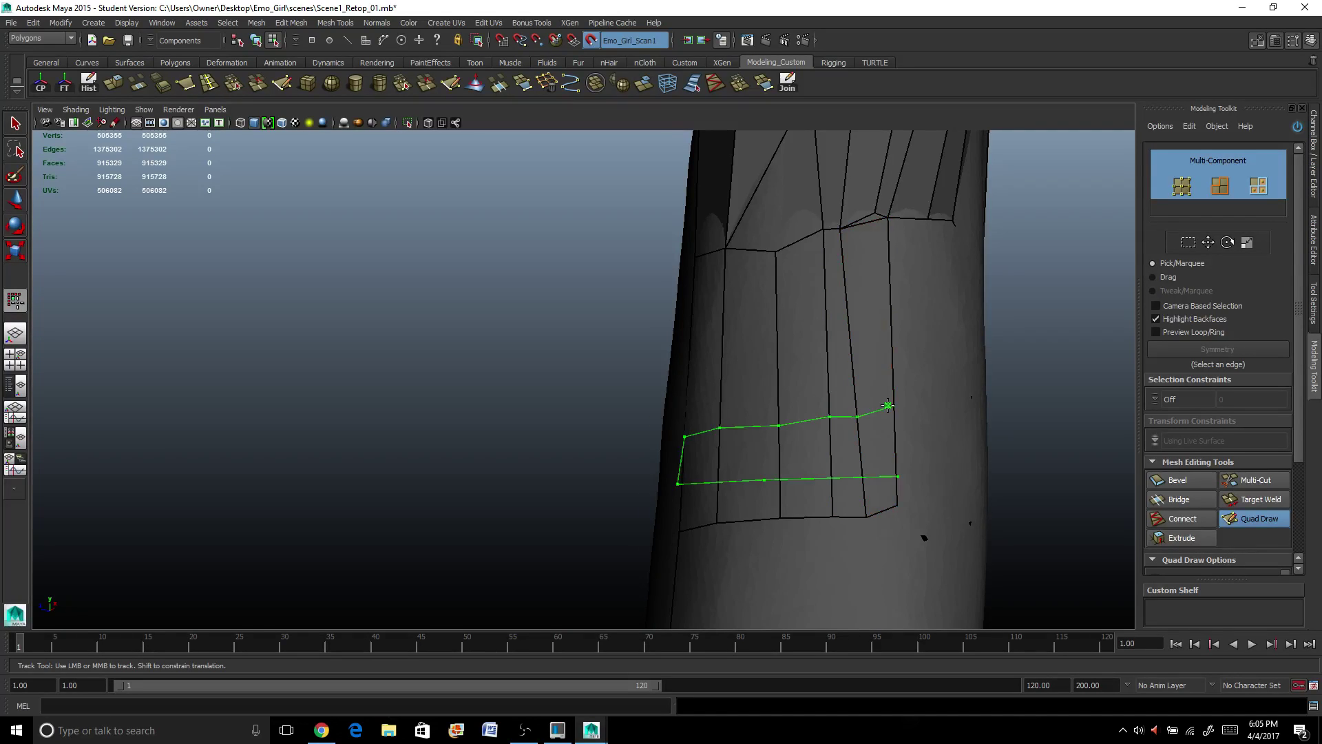
{"action": "key", "text": "ctrl+z"}
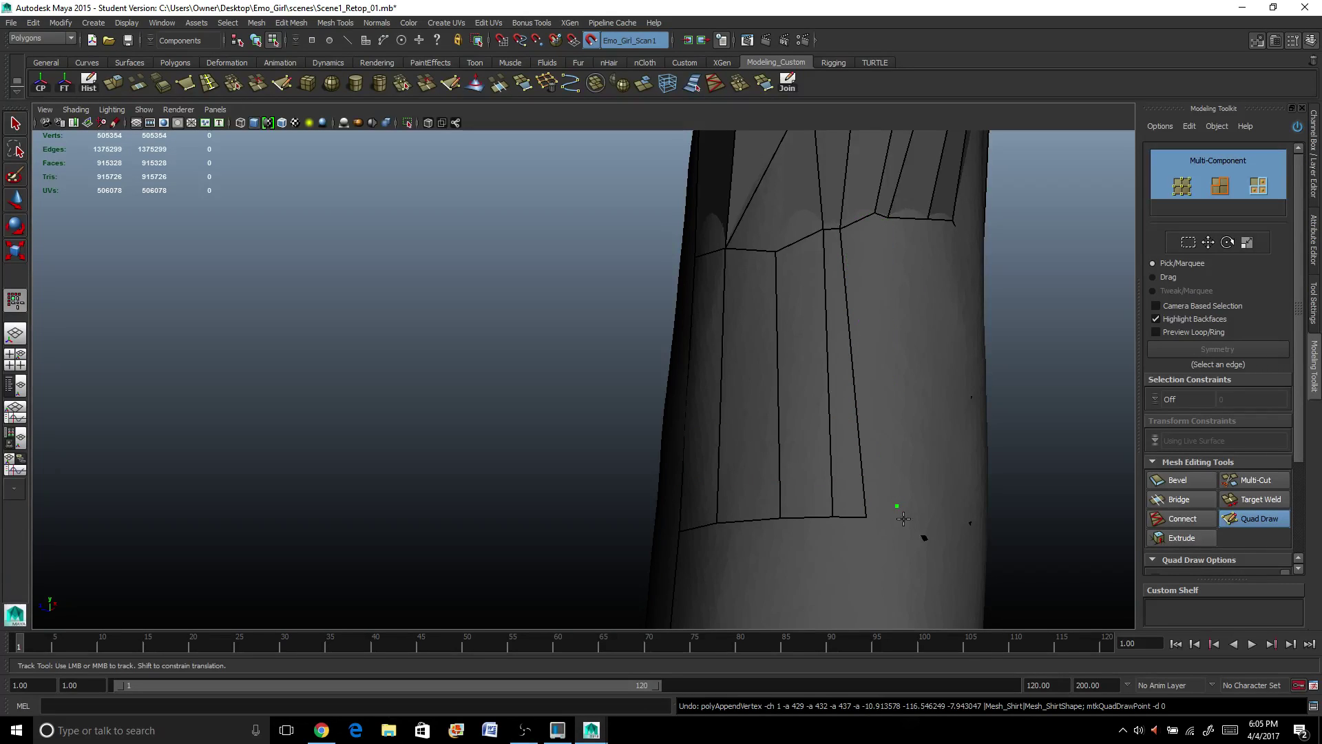
Fill three more faces below the inner armpit edge to join the row, lowering the uneven vertex on that edge.
{"action": "mouse_move", "coordinate": [897, 506]}
{"action": "left_mouse_down"}
{"action": "mouse_move", "coordinate": [882, 322]}
{"action": "mouse_move", "coordinate": [864, 394]}
{"action": "left_mouse_up"}
{"action": "middle_click_drag", "start_coordinate": [863, 394], "coordinate": [902, 454], "text": "alt"}
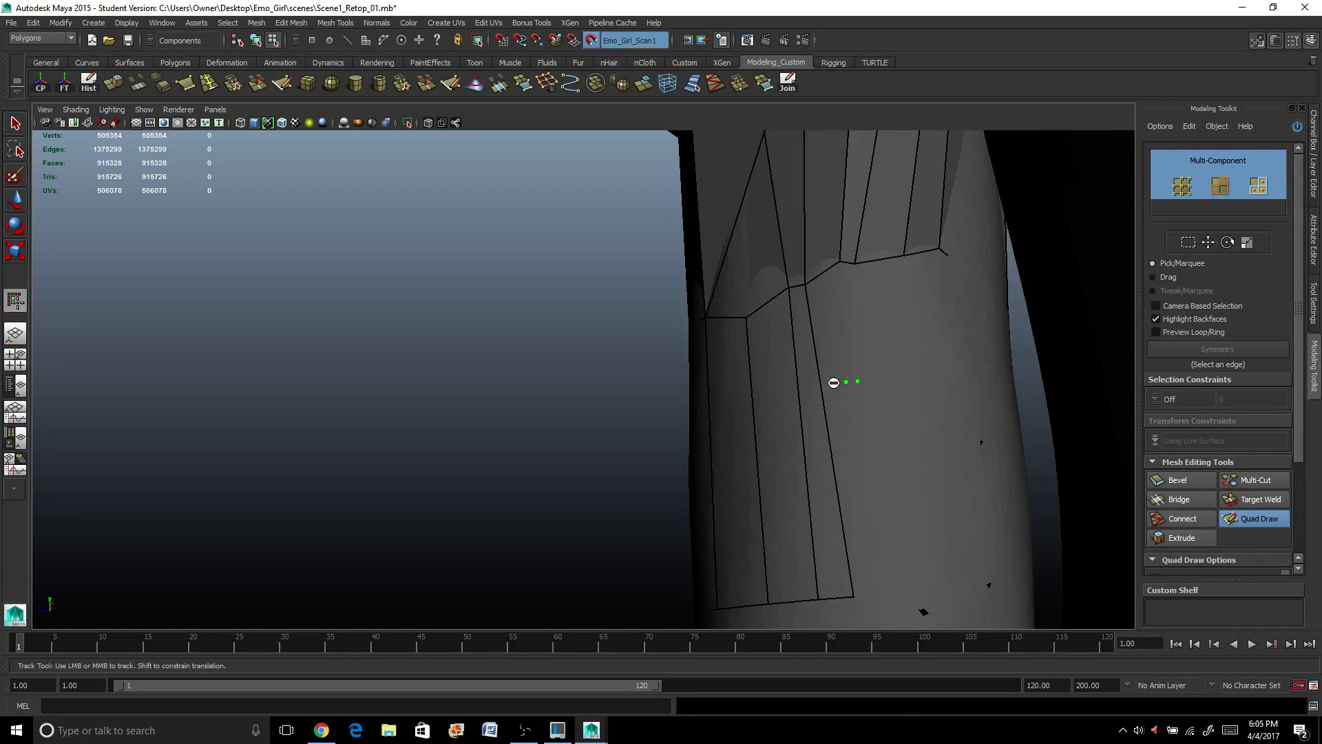
{"action": "scroll", "coordinate": [842, 355], "scroll_direction": "up", "scroll_amount": 2}
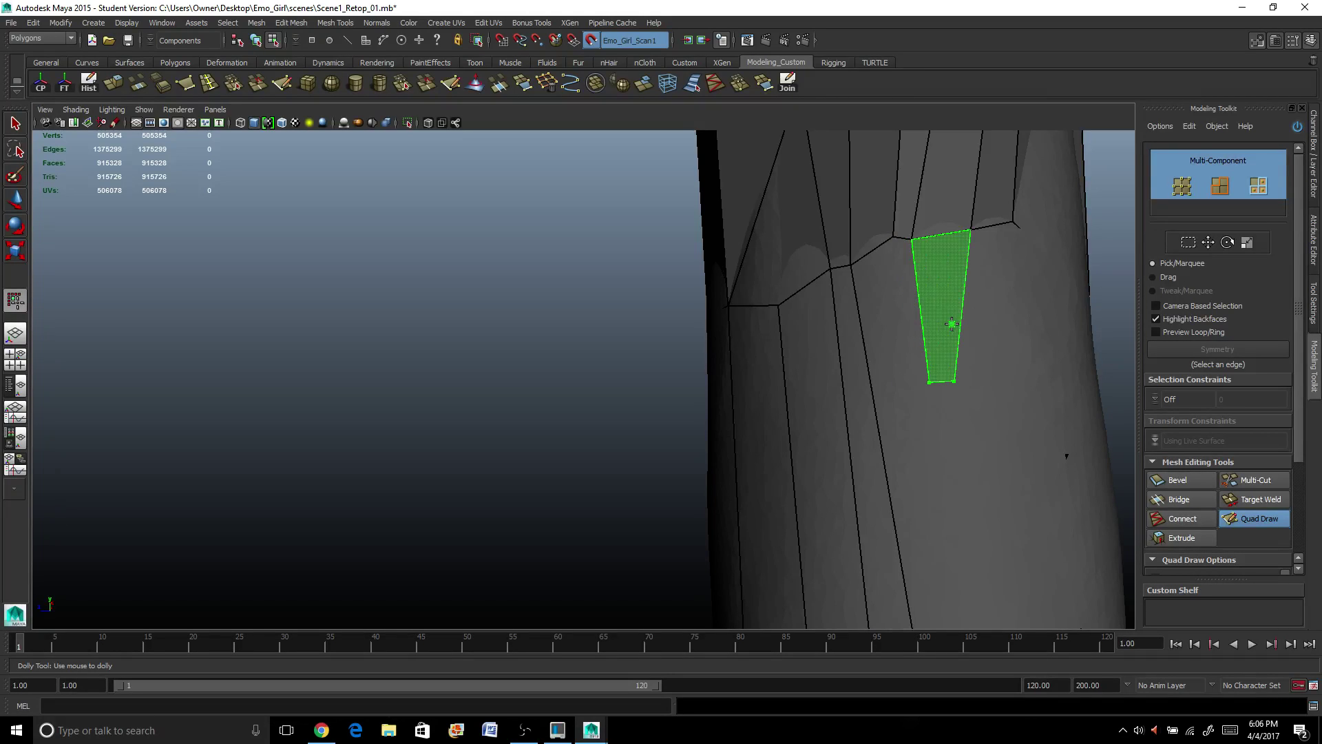
{"action": "left_click", "coordinate": [933, 340], "text": "shift"}
{"action": "left_click", "coordinate": [903, 376]}
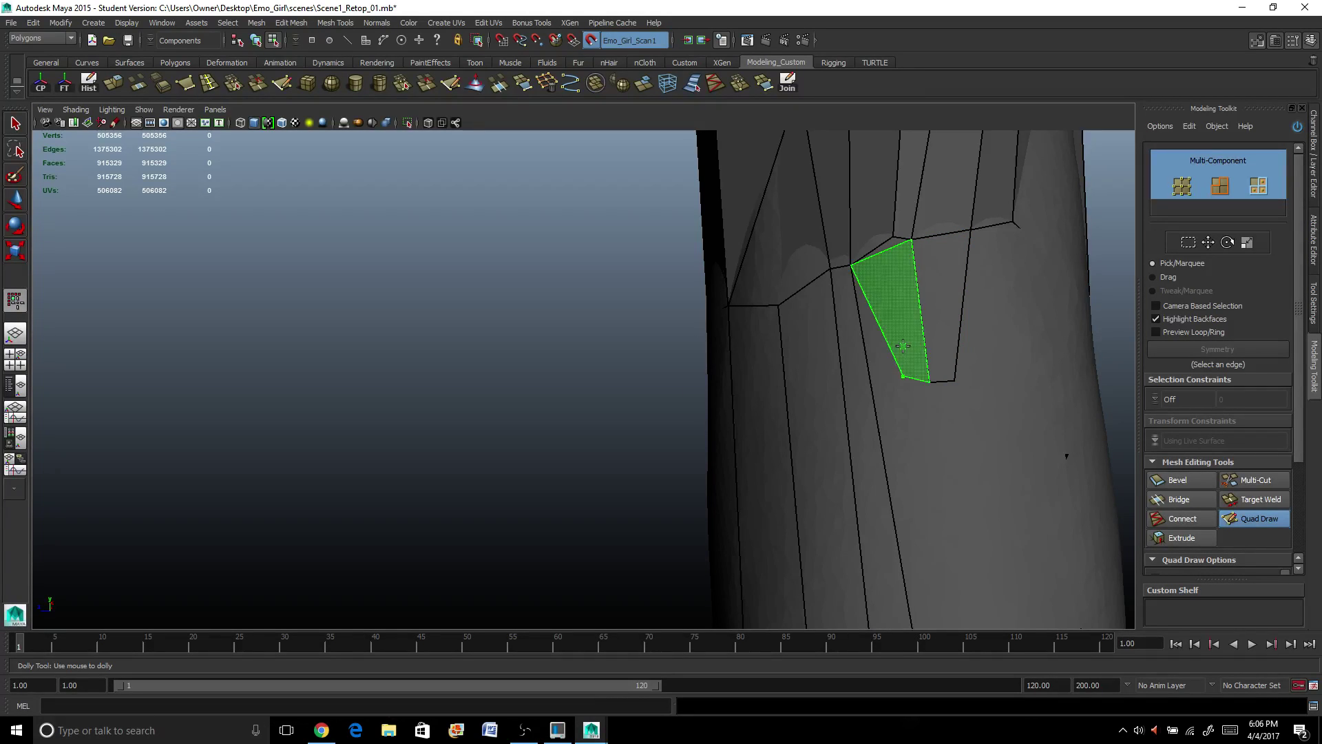
{"action": "left_click_drag", "start_coordinate": [898, 239], "coordinate": [892, 252]}
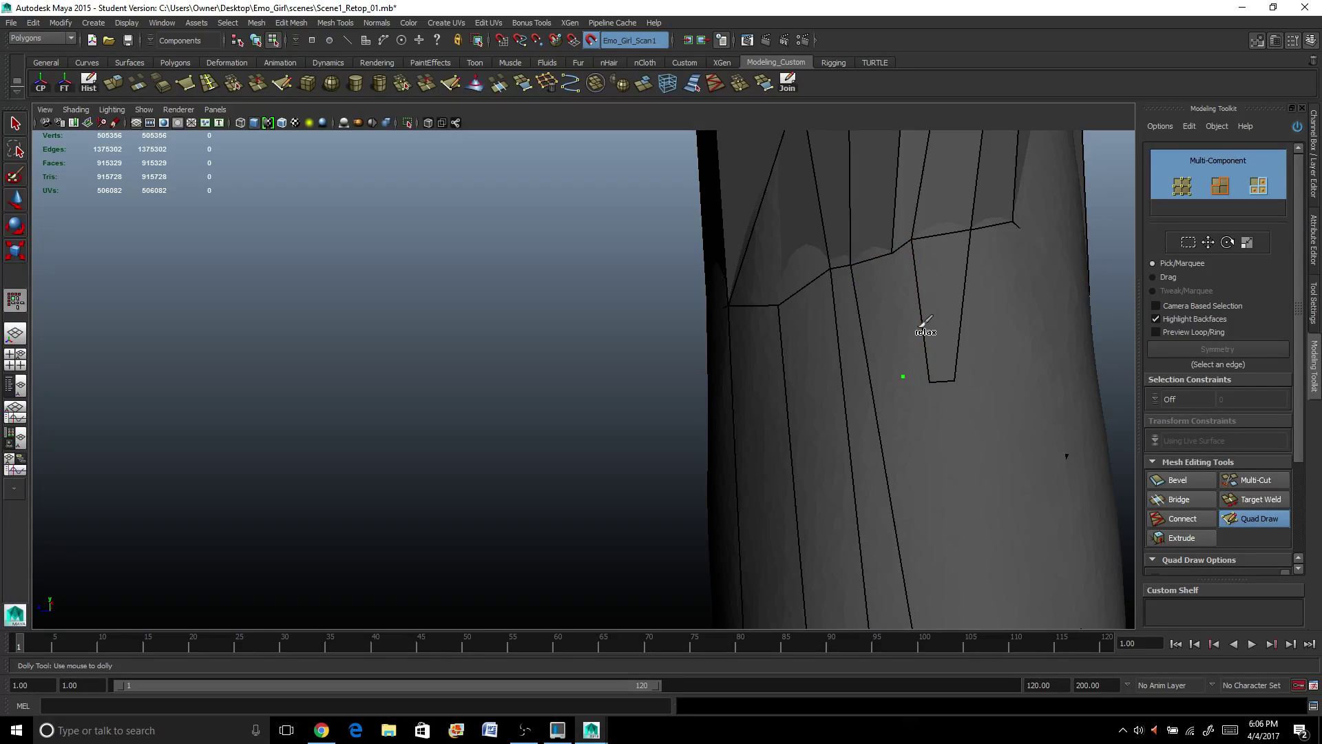
{"action": "left_click", "coordinate": [903, 345], "text": "shift"}
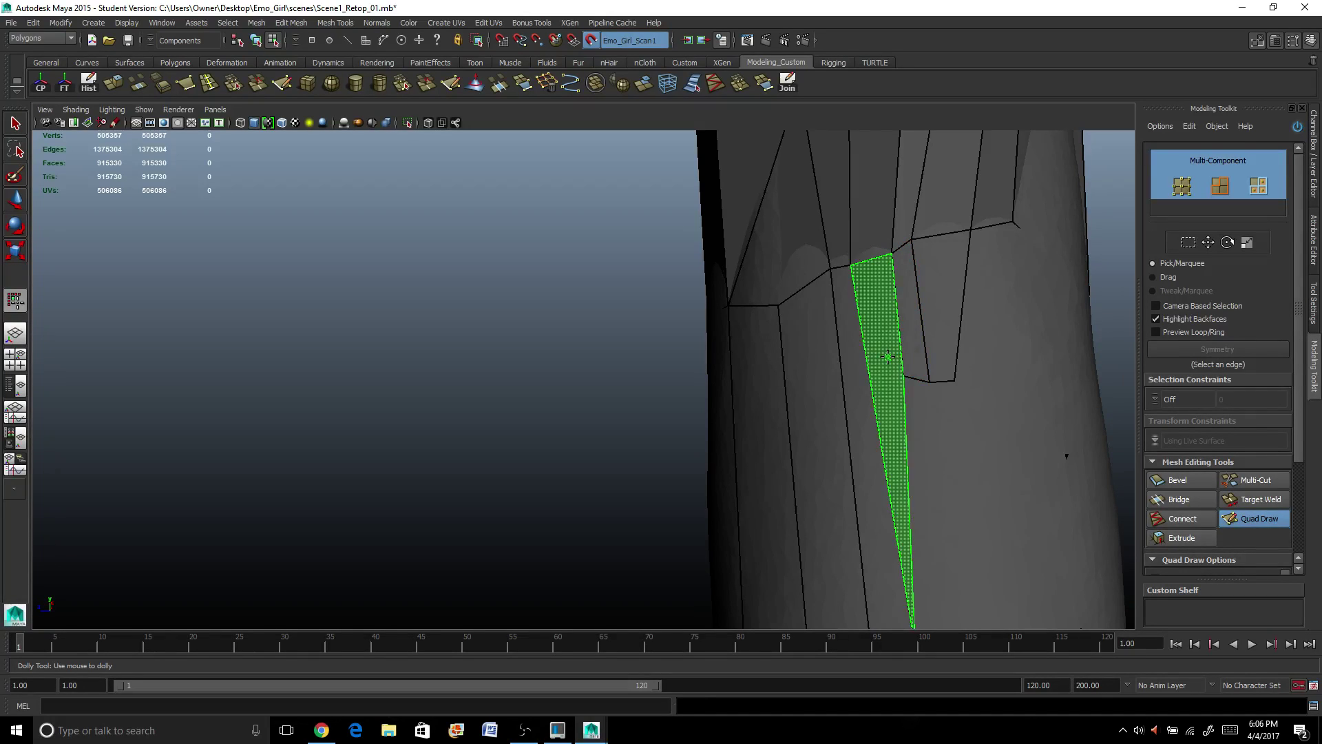
{"action": "left_click", "coordinate": [889, 351], "text": "shift"}
Lower the bottom corners of the short inner sleeve quads to line up with the row's lower edge.
{"action": "mouse_move", "coordinate": [890, 353]}
{"action": "right_mouse_down", "text": "alt"}
{"action": "mouse_move", "coordinate": [895, 369]}
{"action": "mouse_move", "coordinate": [950, 332]}
{"action": "right_mouse_up", "text": "alt"}
{"action": "middle_click_drag", "start_coordinate": [950, 332], "coordinate": [948, 327], "text": "alt"}
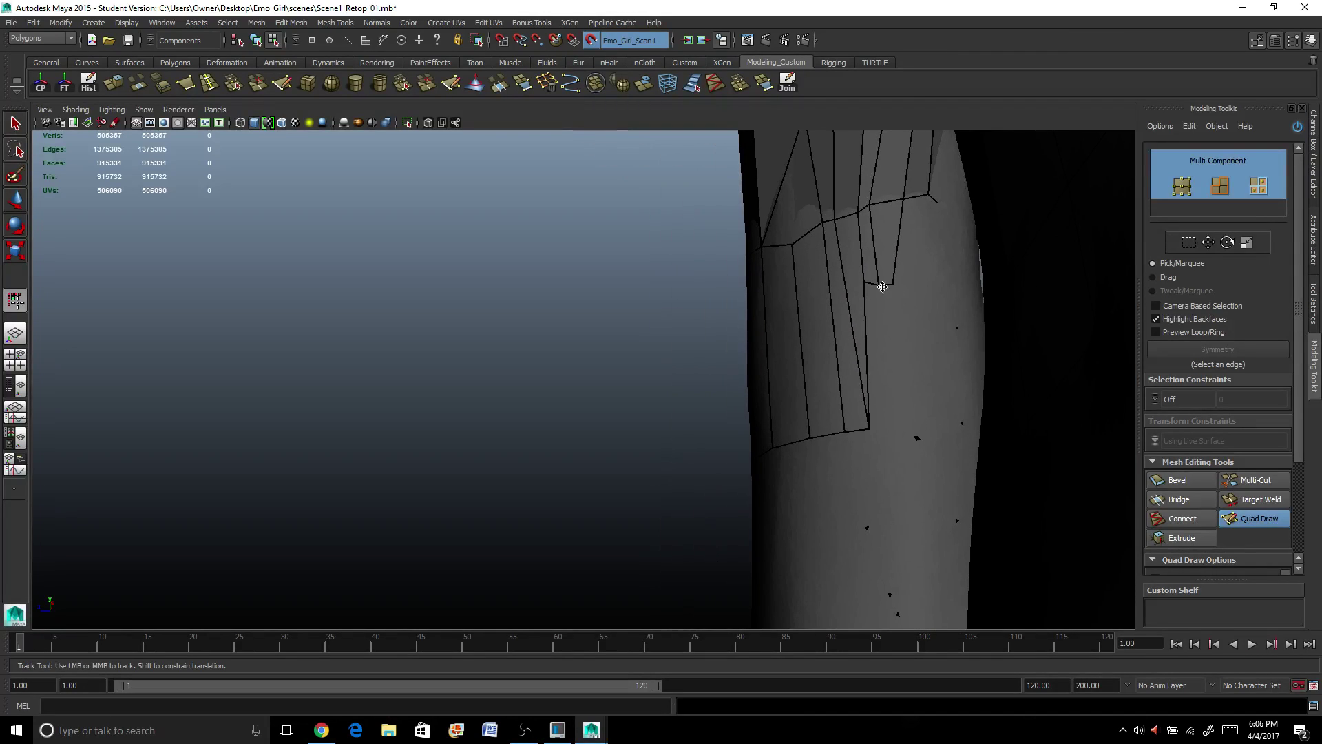
{"action": "left_click_drag", "start_coordinate": [876, 283], "coordinate": [899, 418]}
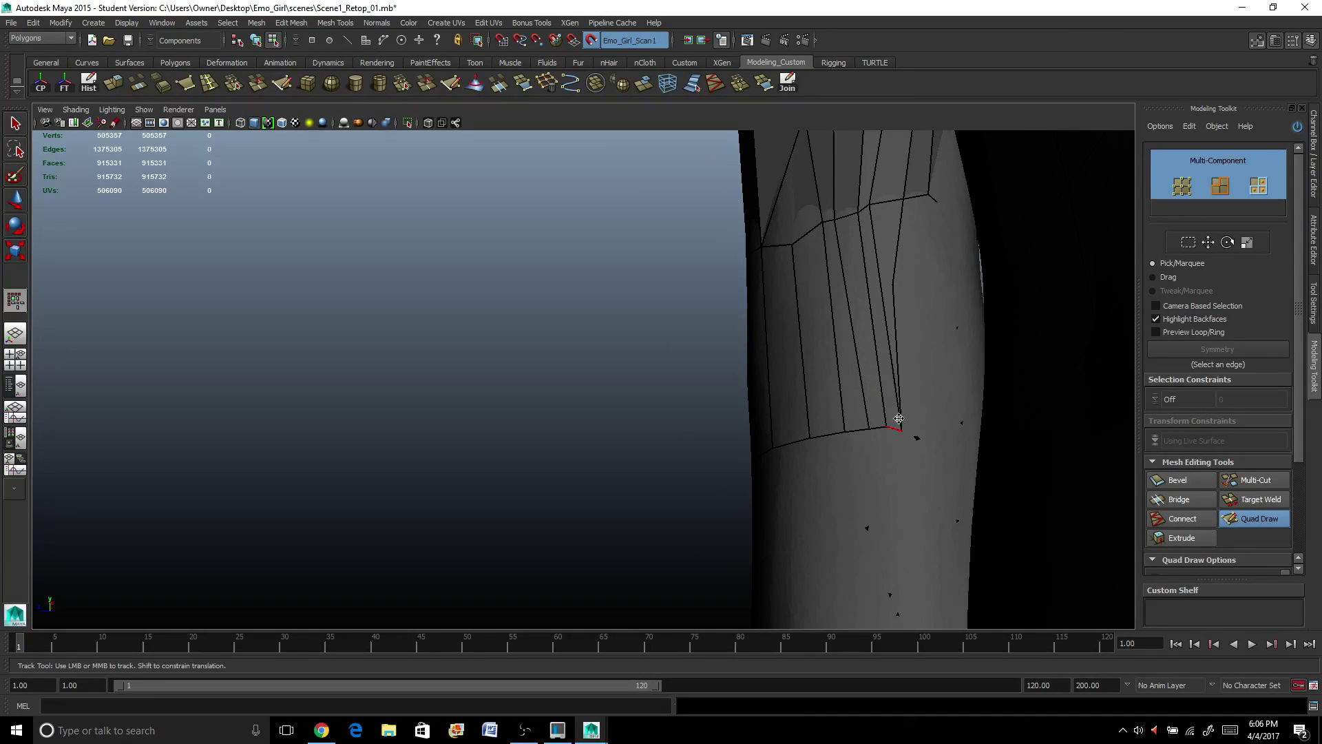
{"action": "mouse_move", "coordinate": [892, 287]}
{"action": "left_mouse_down"}
{"action": "mouse_move", "coordinate": [920, 304]}
{"action": "mouse_move", "coordinate": [927, 431]}
{"action": "mouse_move", "coordinate": [931, 415]}
{"action": "mouse_move", "coordinate": [848, 452]}
{"action": "mouse_move", "coordinate": [974, 464]}
{"action": "mouse_move", "coordinate": [924, 422]}
{"action": "left_mouse_up"}
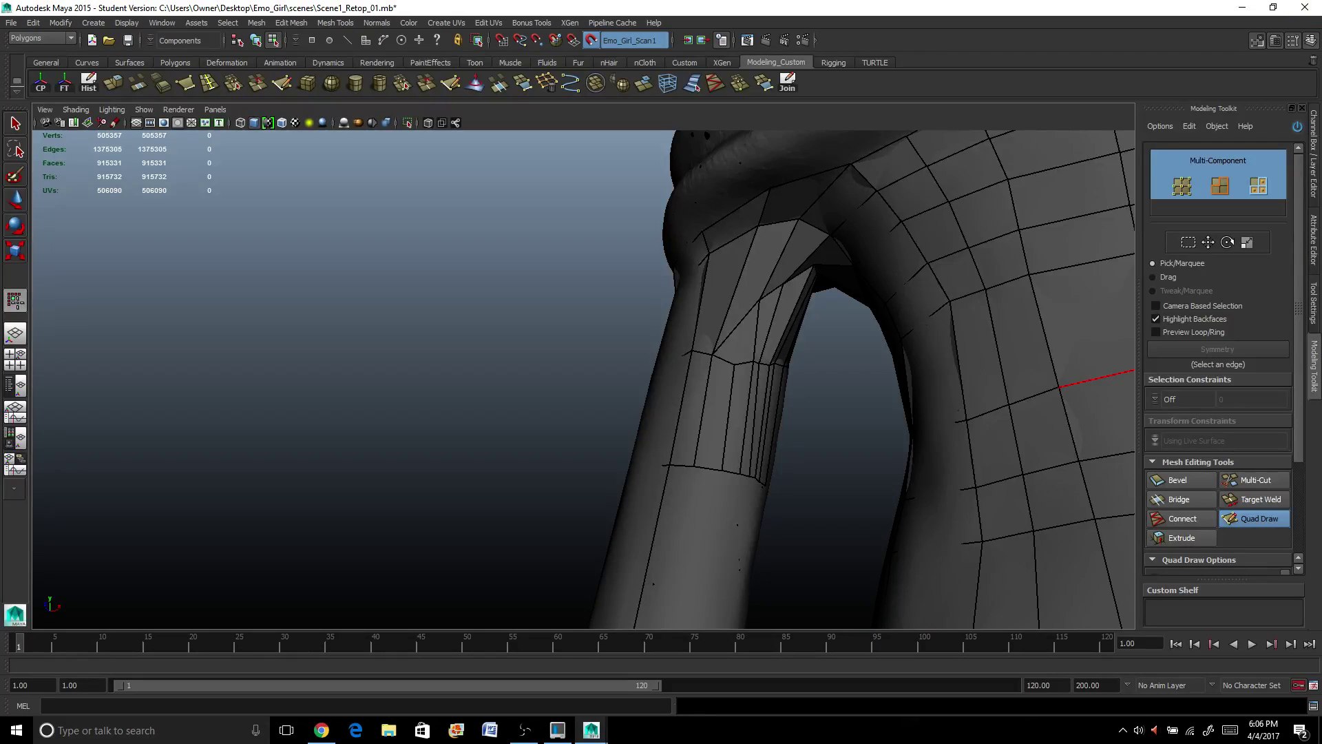
{"action": "key", "text": "alt+Tab"}
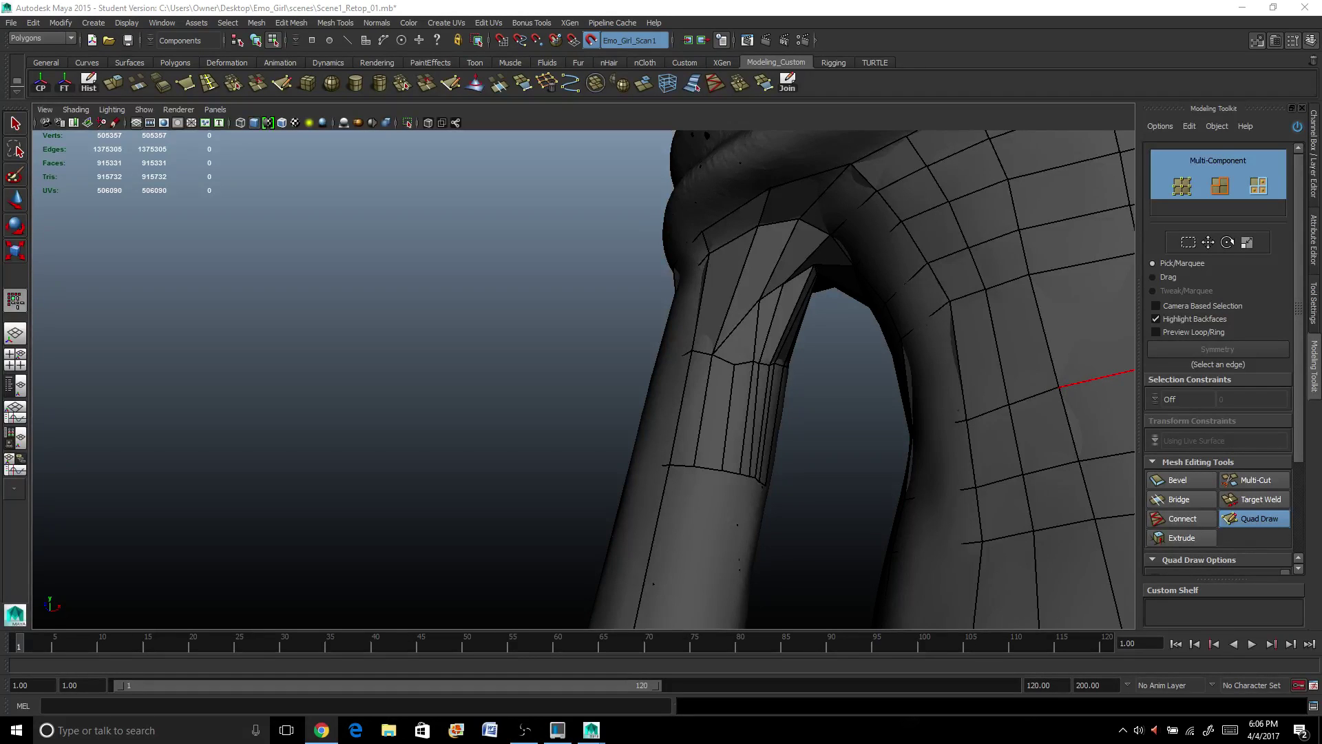
Fill three quads on the other side of the upper sleeve to continue the row around the arm.
{"action": "mouse_move", "coordinate": [965, 565]}
{"action": "left_mouse_down", "text": "alt"}
{"action": "mouse_move", "coordinate": [772, 530]}
{"action": "mouse_move", "coordinate": [820, 448]}
{"action": "mouse_move", "coordinate": [664, 482]}
{"action": "mouse_move", "coordinate": [634, 462]}
{"action": "left_mouse_up", "text": "alt"}
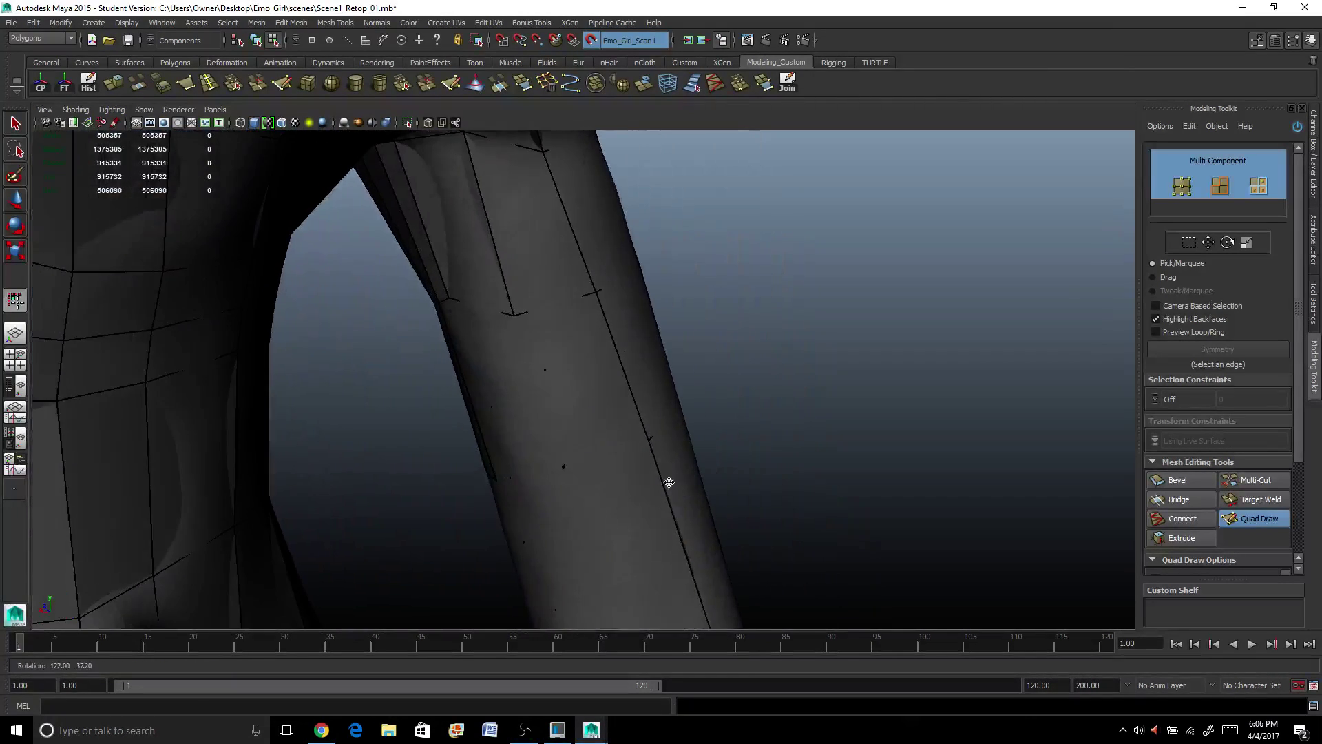
{"action": "left_click", "coordinate": [560, 450]}
{"action": "left_click", "coordinate": [586, 398], "text": "shift"}
{"action": "left_click_drag", "start_coordinate": [586, 397], "coordinate": [594, 343], "text": "alt"}
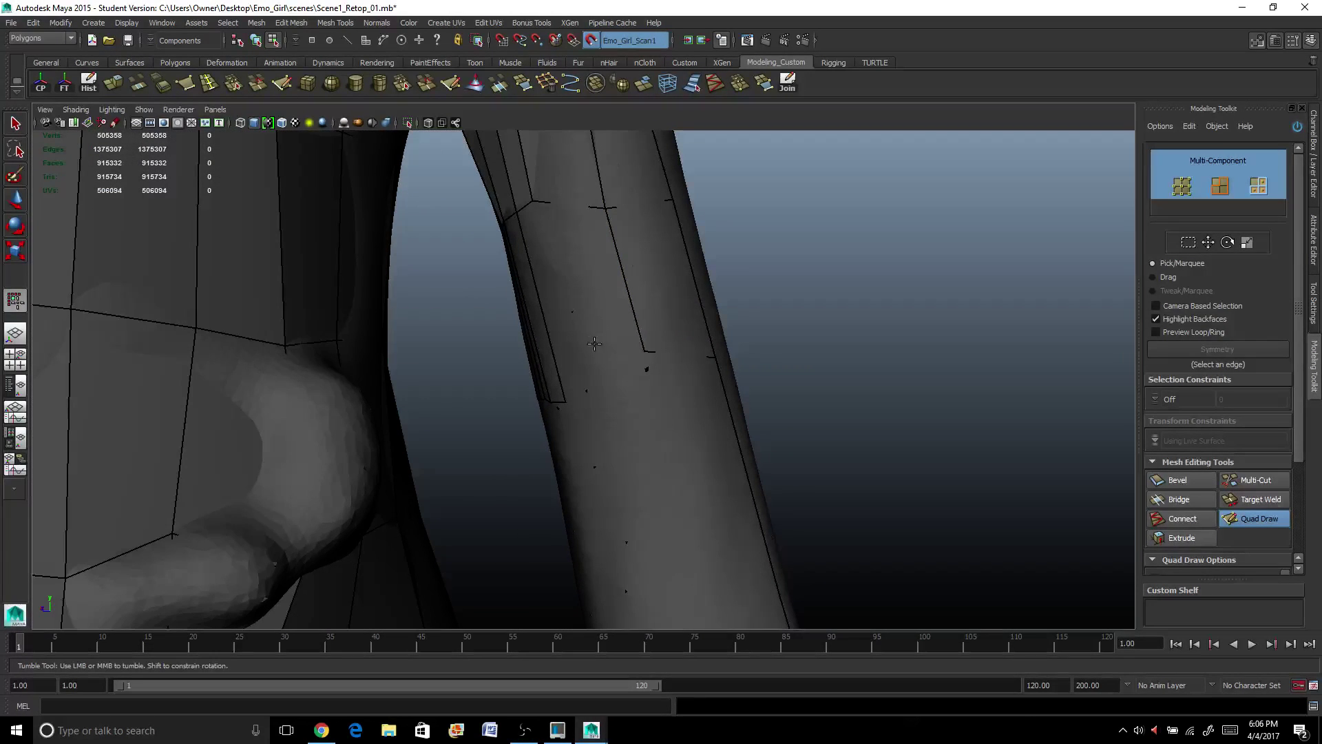
{"action": "left_click", "coordinate": [599, 282], "text": "shift"}
{"action": "left_click", "coordinate": [566, 364], "text": "shift"}
Examine the new quad row around the upper sleeve and compare the sleeve with the rest of the shirt.
{"action": "left_click_drag", "start_coordinate": [566, 364], "coordinate": [708, 436], "text": "alt"}
{"action": "right_click_drag", "start_coordinate": [709, 437], "coordinate": [706, 432], "text": "alt"}
{"action": "scroll", "coordinate": [706, 432], "scroll_direction": "down", "scroll_amount": 3}
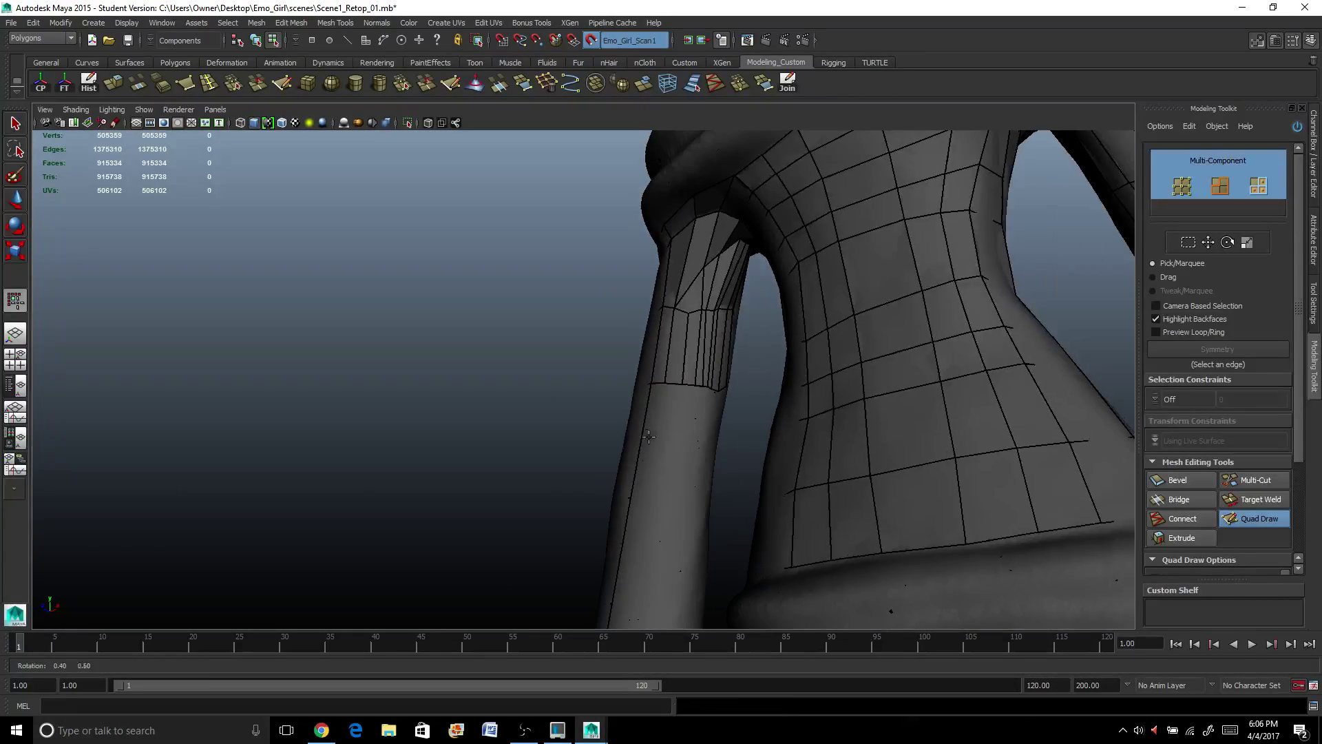
{"action": "left_click_drag", "start_coordinate": [706, 432], "coordinate": [696, 360], "text": "alt"}
{"action": "left_click_drag", "start_coordinate": [650, 308], "coordinate": [717, 317], "text": "alt"}
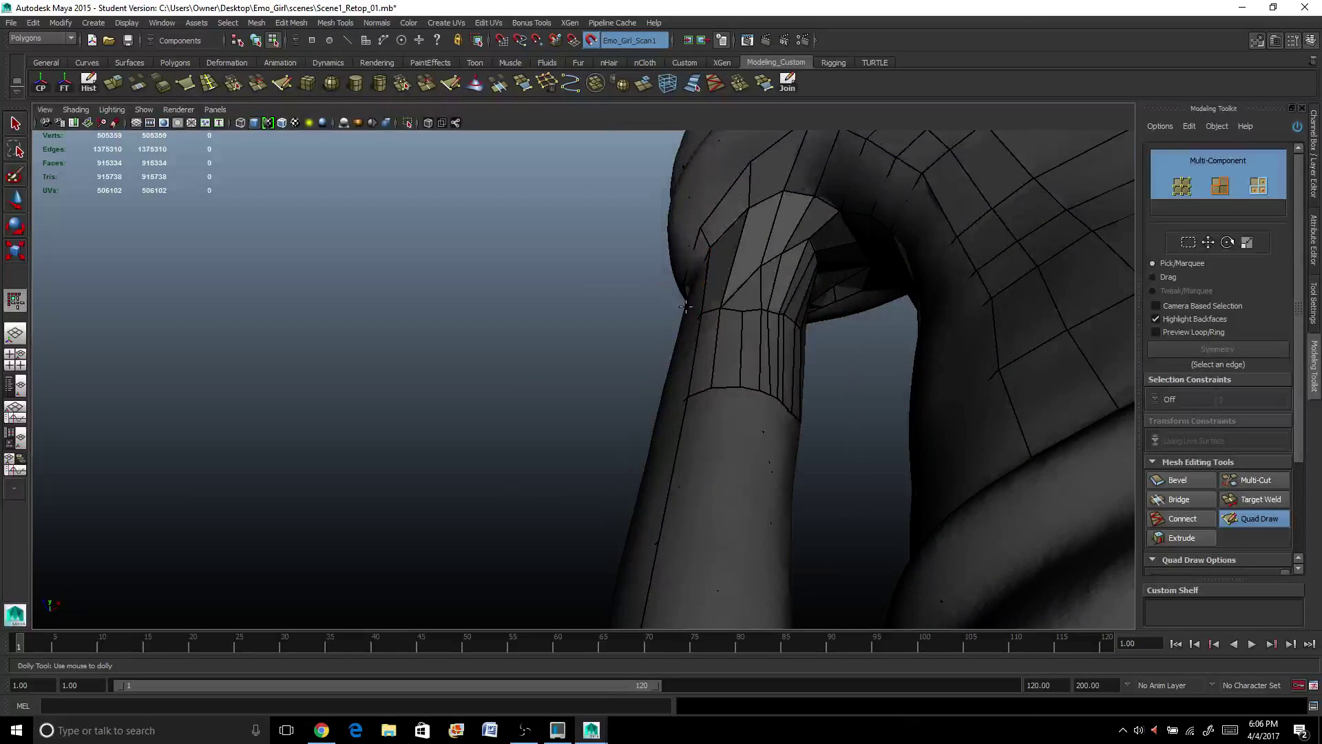
{"action": "left_click", "coordinate": [737, 276], "text": "ctrl"}
{"action": "mouse_move", "coordinate": [721, 315]}
{"action": "left_mouse_down", "text": "alt"}
{"action": "mouse_move", "coordinate": [746, 330]}
{"action": "mouse_move", "coordinate": [720, 333]}
{"action": "left_mouse_up", "text": "alt"}
{"action": "mouse_move", "coordinate": [797, 220]}
{"action": "left_mouse_down"}
{"action": "mouse_move", "coordinate": [799, 208]}
{"action": "mouse_move", "coordinate": [775, 285]}
{"action": "mouse_move", "coordinate": [667, 359]}
{"action": "left_mouse_up"}
{"action": "right_click_drag", "start_coordinate": [667, 359], "coordinate": [602, 334], "text": "alt"}
{"action": "left_click_drag", "start_coordinate": [602, 333], "coordinate": [573, 430], "text": "alt"}
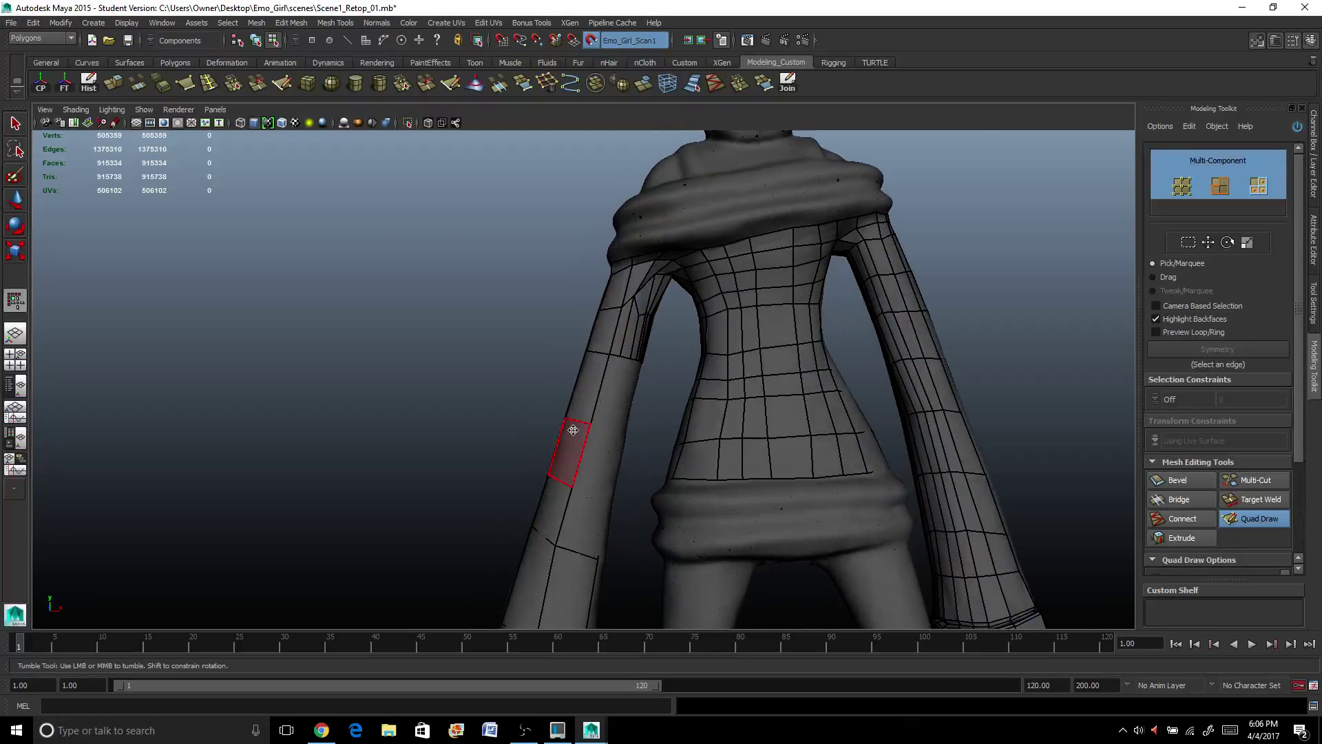
Fill four quads on the back of the sleeve, two in each of the two rows below the finished upper-arm section.
{"action": "right_click_drag", "start_coordinate": [573, 430], "coordinate": [624, 455], "text": "alt"}
{"action": "left_click_drag", "start_coordinate": [623, 454], "coordinate": [641, 427], "text": "alt"}
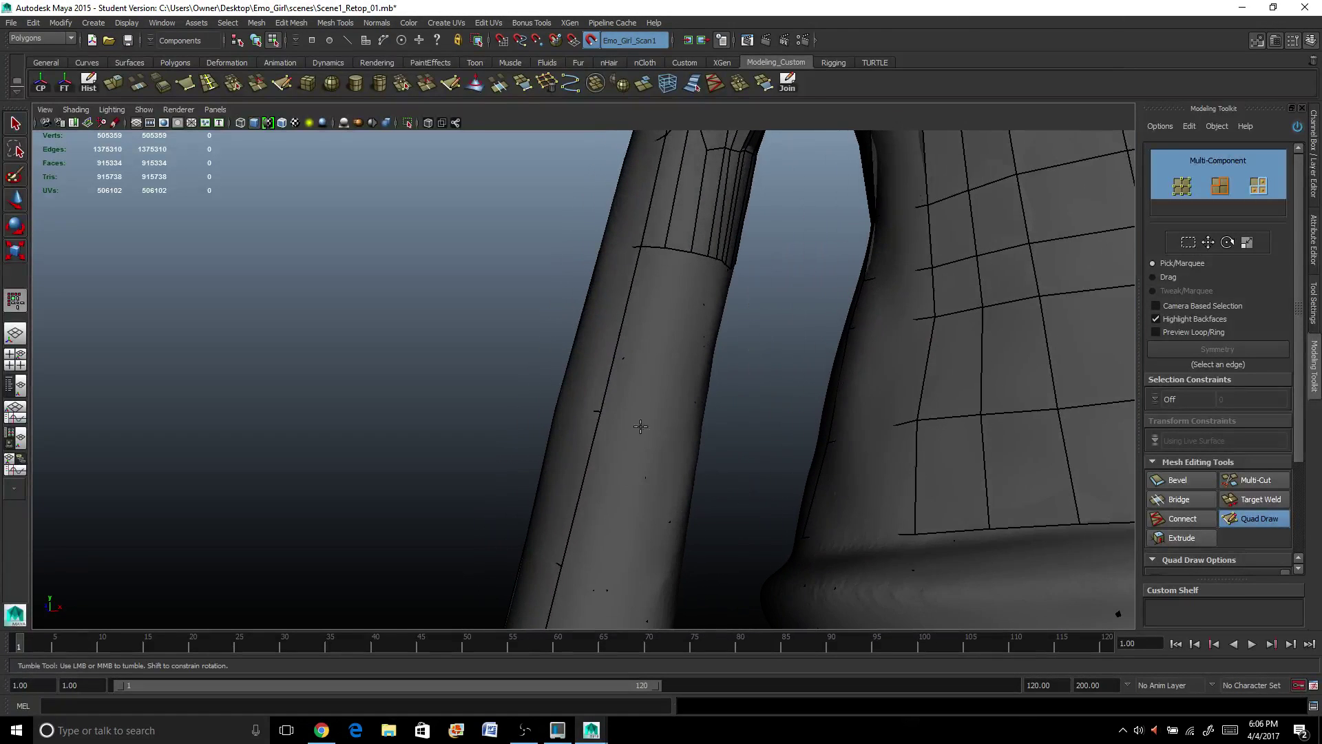
{"action": "left_click", "coordinate": [663, 331], "text": "shift"}
{"action": "left_click", "coordinate": [627, 358], "text": "shift"}
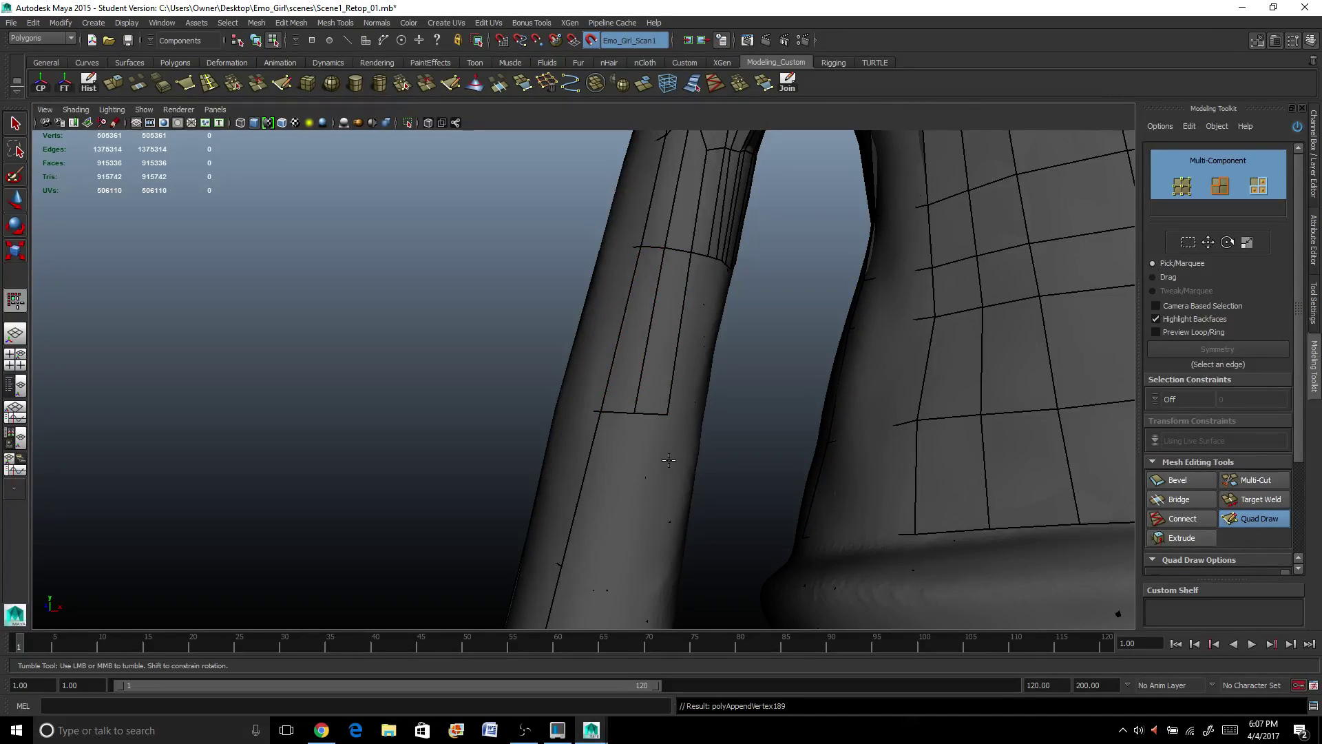
{"action": "middle_click_drag", "start_coordinate": [645, 600], "coordinate": [728, 381], "text": "alt"}
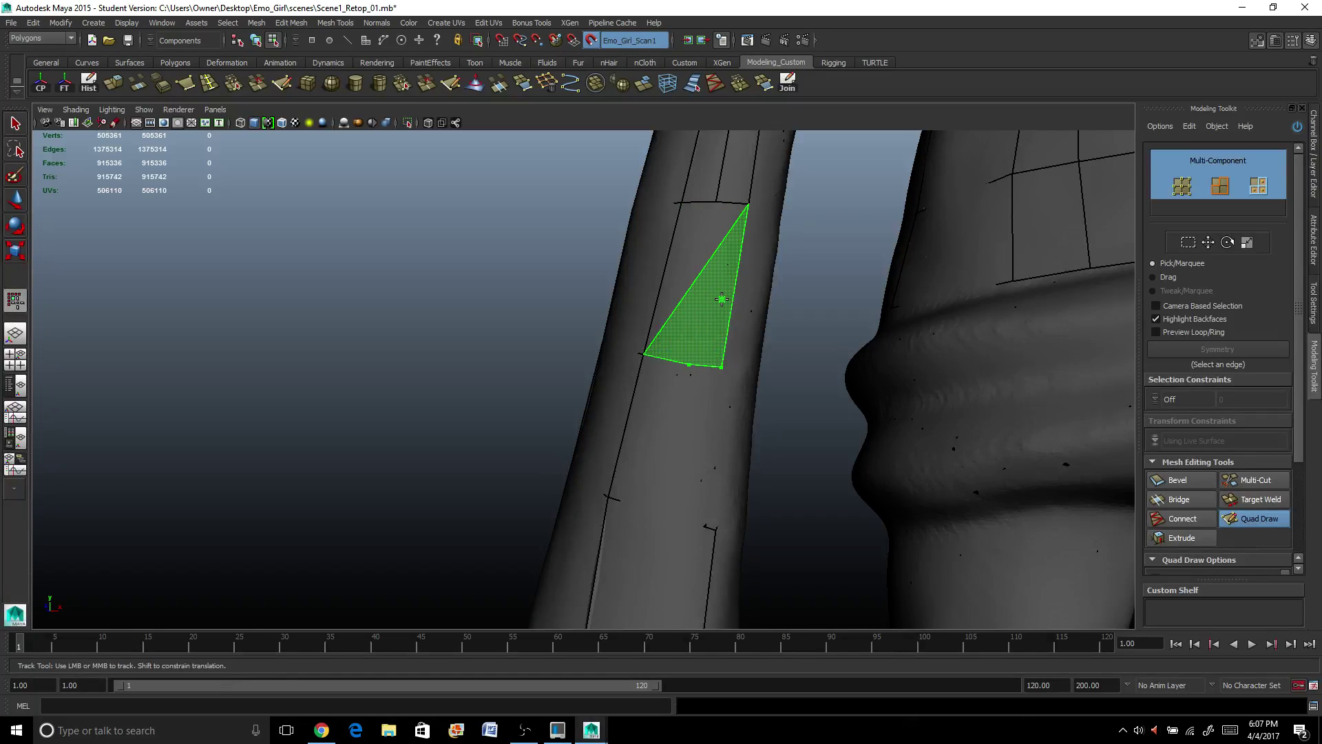
{"action": "left_click", "coordinate": [721, 291], "text": "shift"}
{"action": "left_click", "coordinate": [684, 336], "text": "shift"}
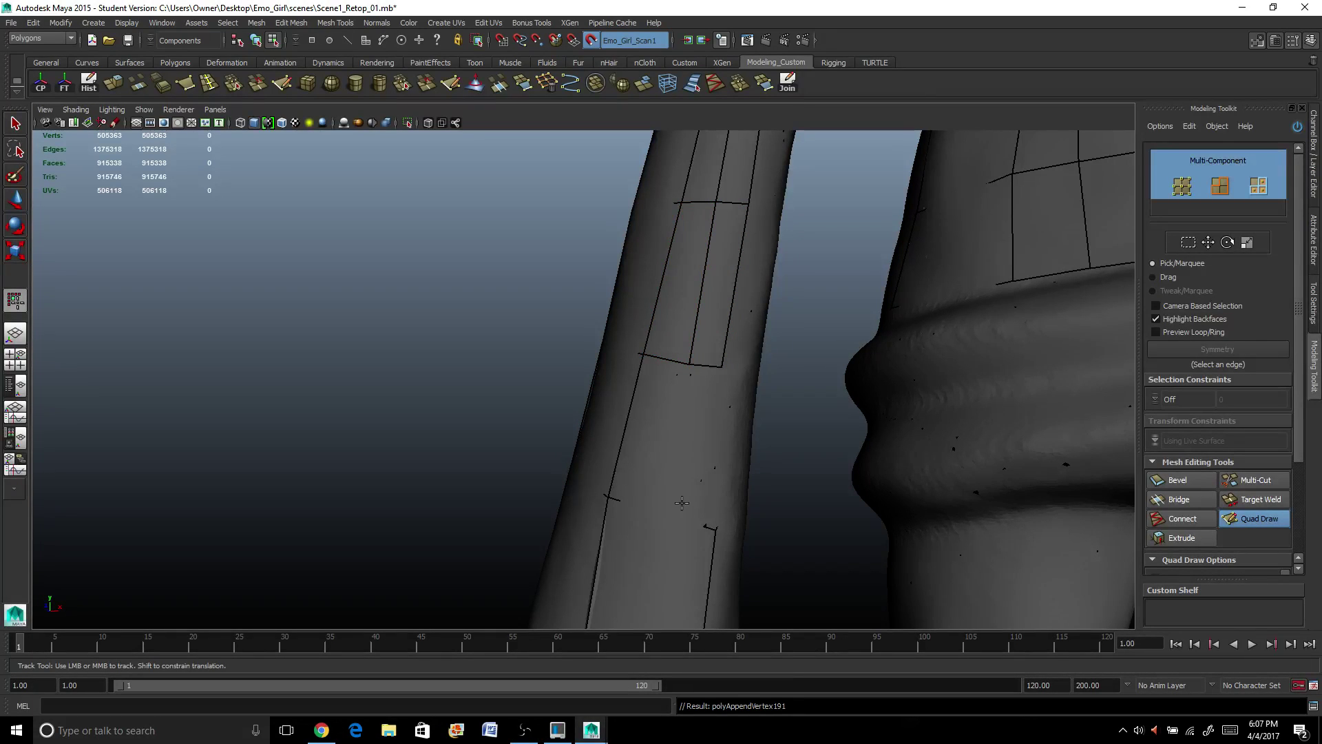
Fill three more quads on the back of the lower sleeve to connect the upper rows with the strip above the cuff.
{"action": "scroll", "coordinate": [655, 510], "scroll_direction": "down", "scroll_amount": 3}
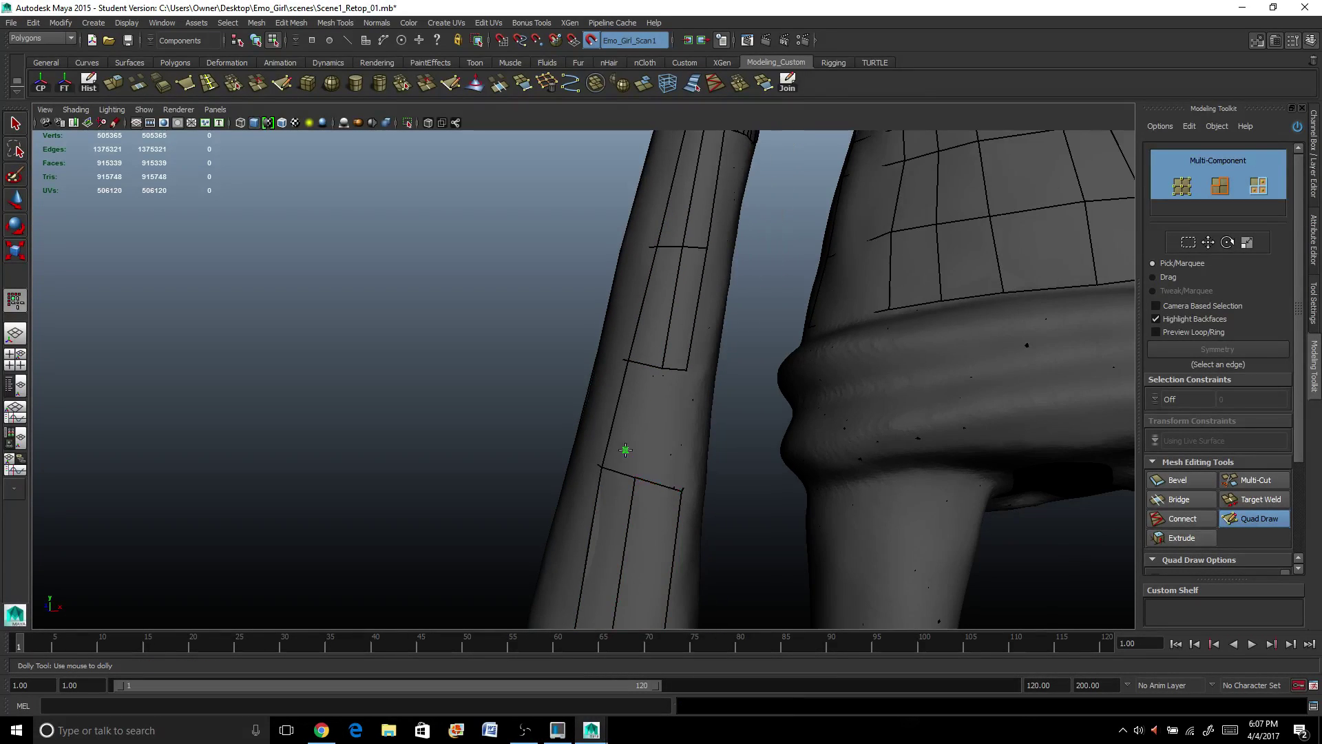
{"action": "left_click", "coordinate": [633, 420], "text": "shift"}
{"action": "left_click", "coordinate": [631, 422], "text": "shift"}
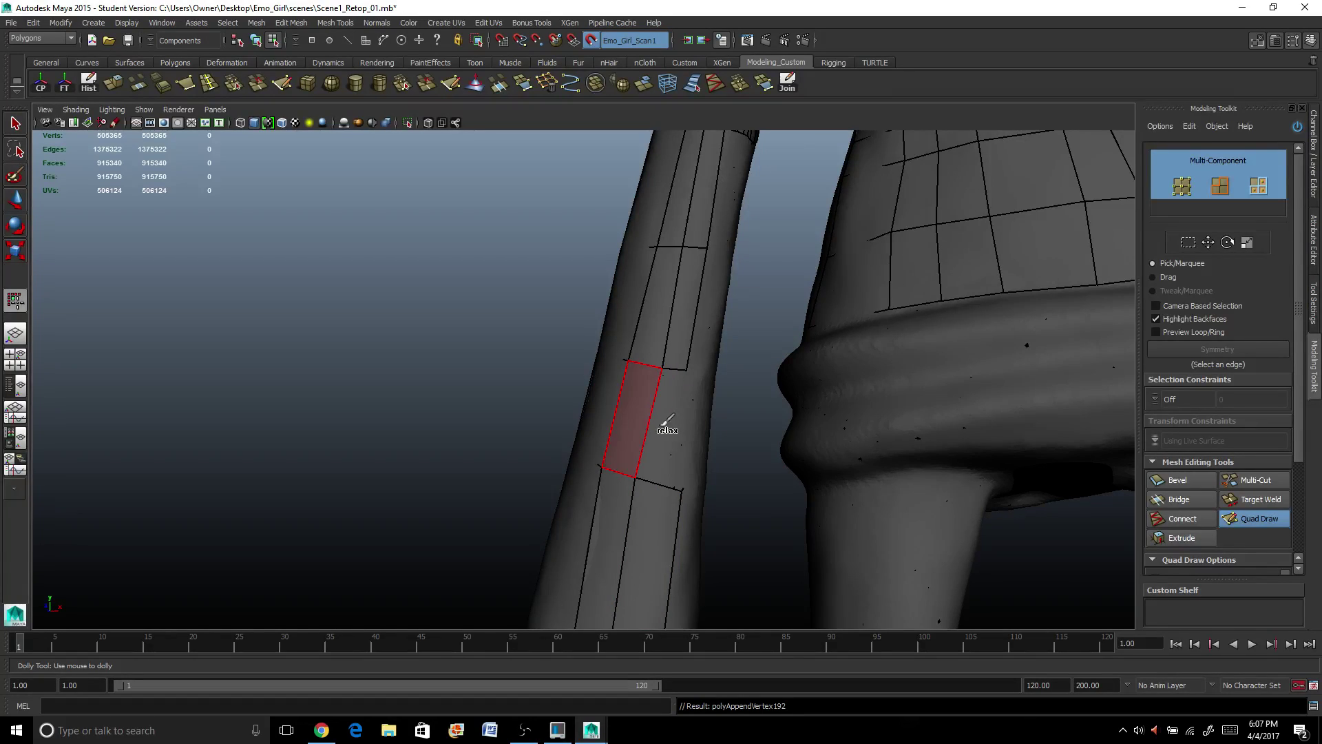
{"action": "left_click", "coordinate": [675, 424], "text": "shift"}
Fill three stacked quads on the front of the sleeve to bridge the upper-arm row with the strip above the cuff.
{"action": "scroll", "coordinate": [675, 424], "scroll_direction": "down", "scroll_amount": 5}
{"action": "left_click_drag", "start_coordinate": [675, 424], "coordinate": [559, 338], "text": "alt"}
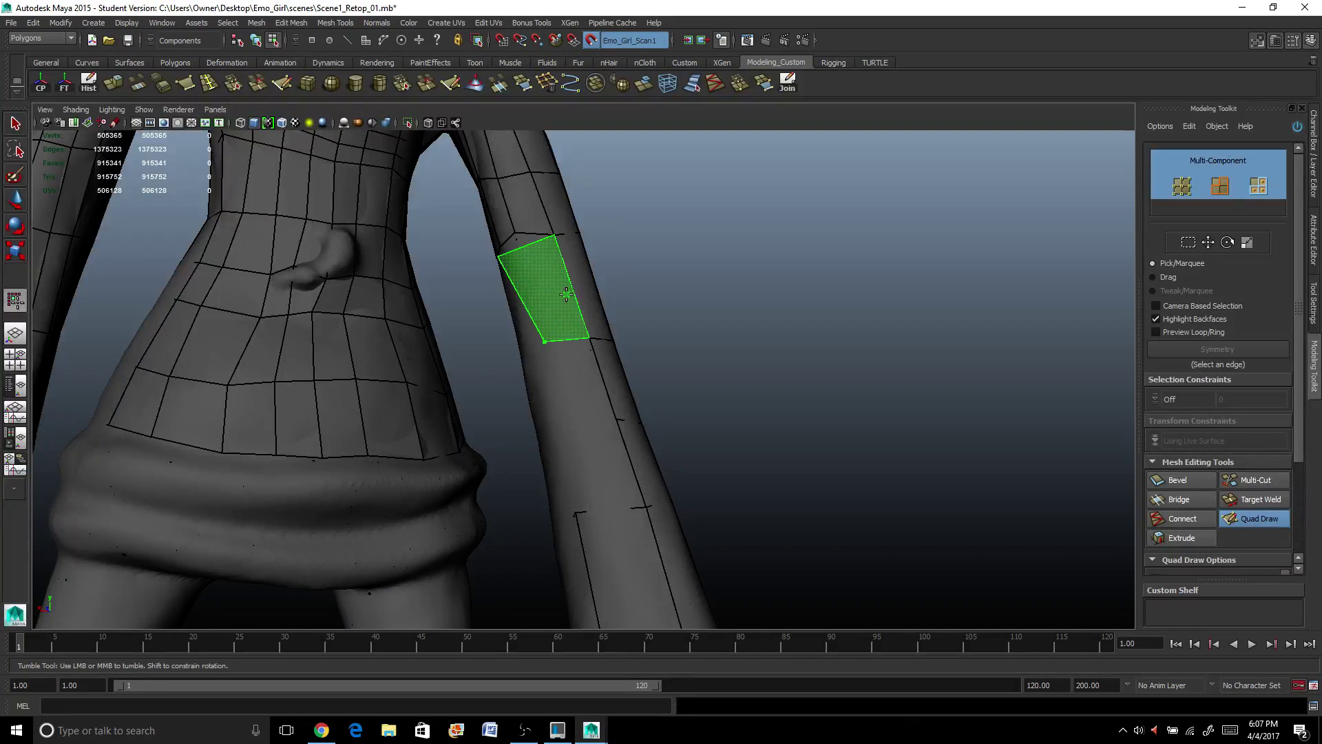
{"action": "right_click_drag", "start_coordinate": [563, 301], "coordinate": [570, 328], "text": "alt"}
{"action": "middle_click_drag", "start_coordinate": [570, 328], "coordinate": [543, 375], "text": "alt"}
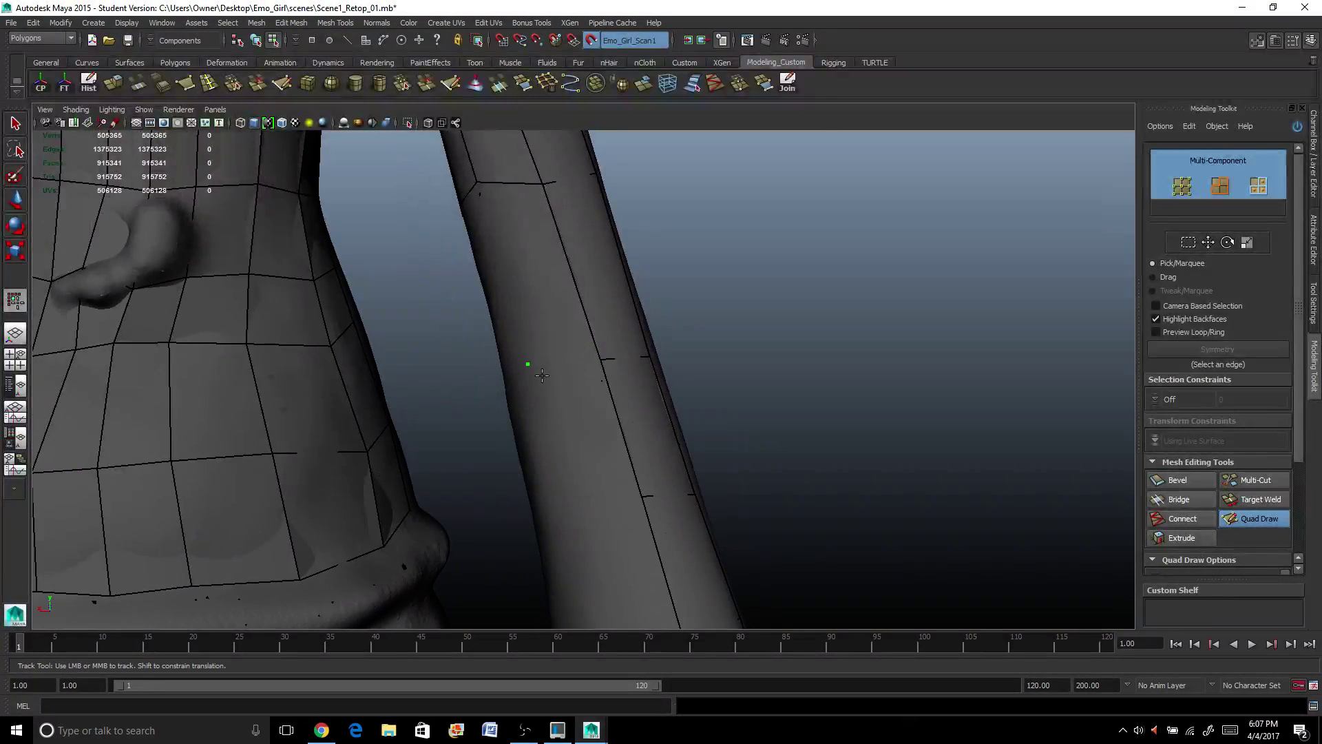
{"action": "key", "text": "shift"}
{"action": "left_click", "coordinate": [548, 288], "text": "shift"}
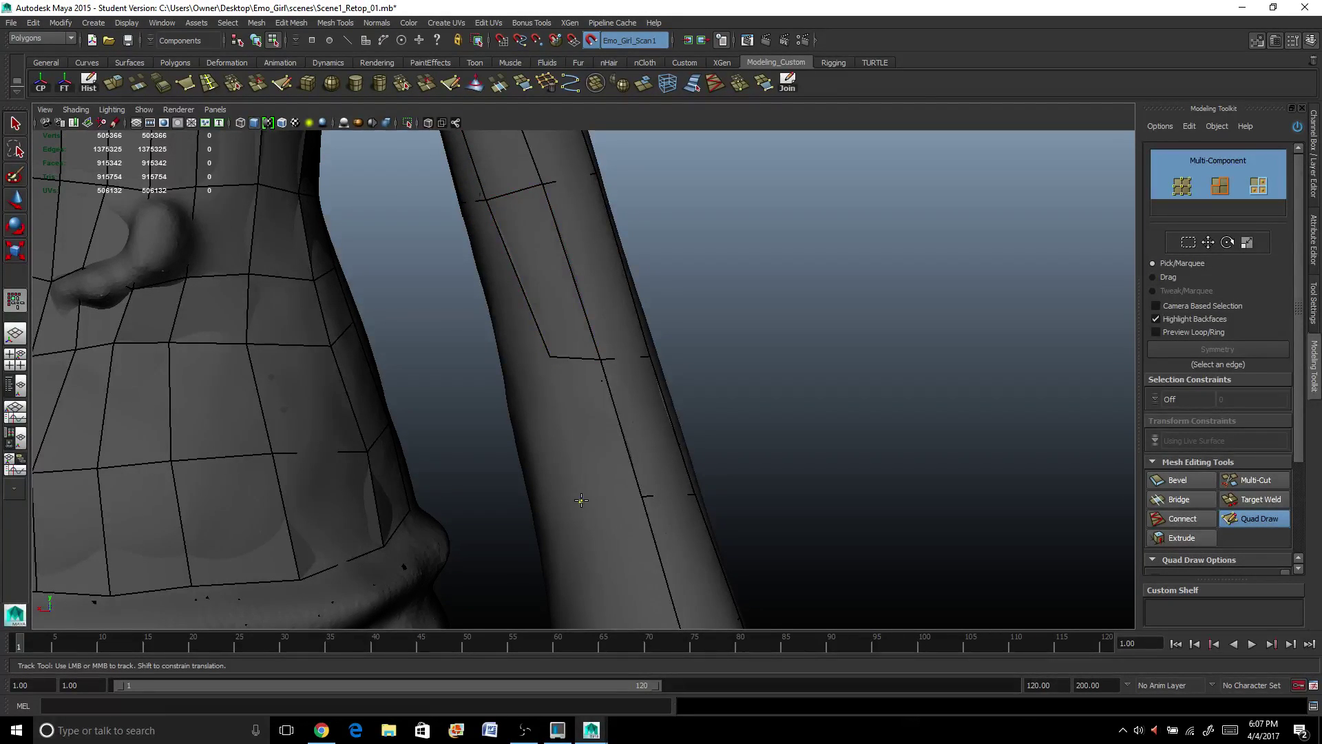
{"action": "left_click", "coordinate": [606, 438], "text": "shift"}
{"action": "middle_click_drag", "start_coordinate": [650, 466], "coordinate": [624, 280], "text": "alt"}
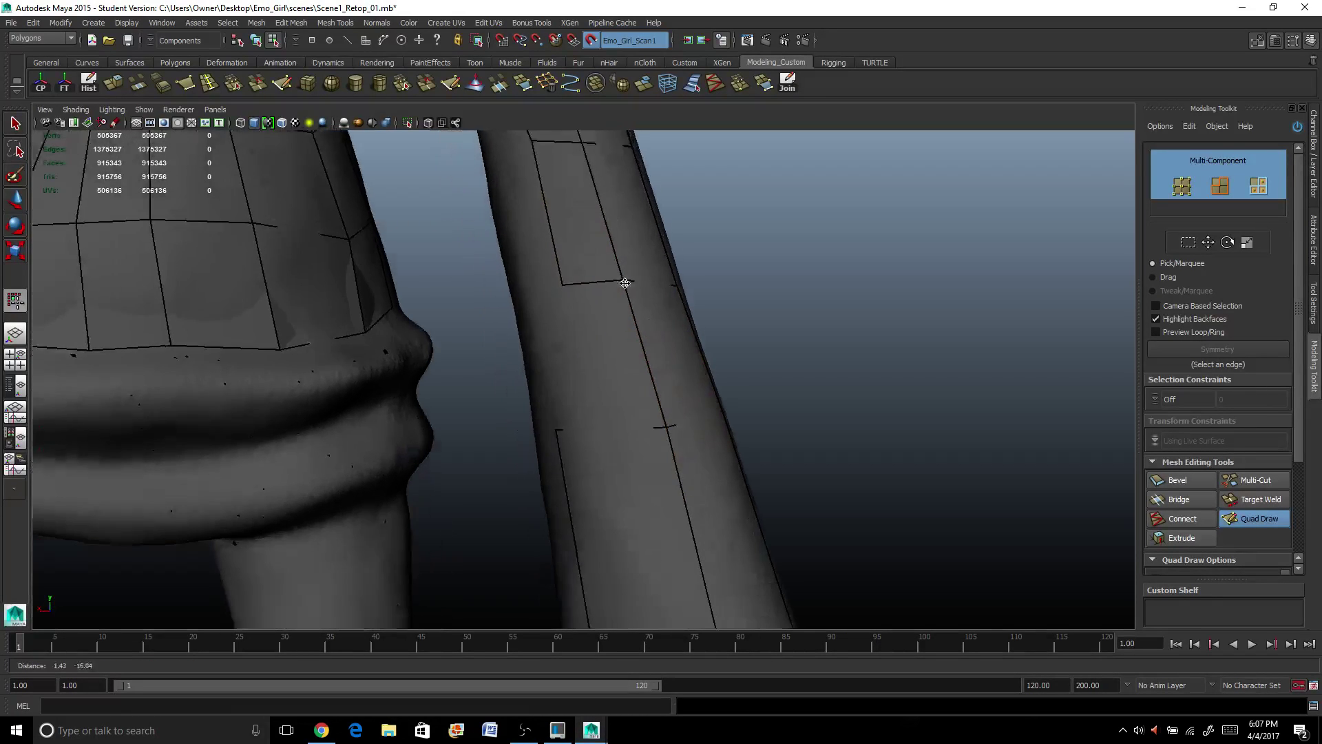
{"action": "right_click_drag", "start_coordinate": [596, 377], "coordinate": [585, 323], "text": "alt"}
{"action": "left_click", "coordinate": [585, 320], "text": "shift"}
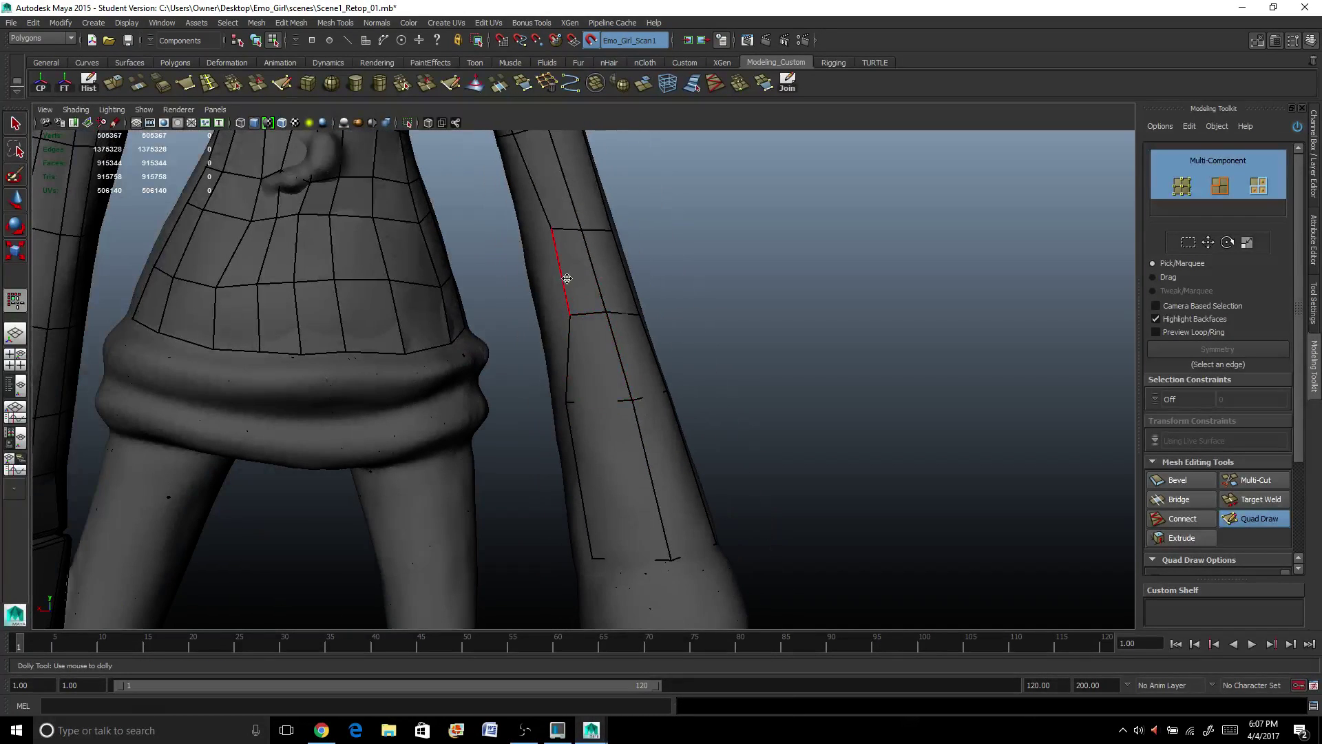
Fill a column of four quads along the sleeve's inner side from the cuff upward, and shift its upper corner vertex to straighten the edge.
{"action": "right_click_drag", "start_coordinate": [555, 275], "coordinate": [502, 328], "text": "alt"}
{"action": "mouse_move", "coordinate": [503, 328]}
{"action": "left_mouse_down", "text": "alt"}
{"action": "mouse_move", "coordinate": [434, 246]}
{"action": "mouse_move", "coordinate": [628, 336]}
{"action": "mouse_move", "coordinate": [716, 324]}
{"action": "mouse_move", "coordinate": [731, 294]}
{"action": "mouse_move", "coordinate": [641, 314]}
{"action": "mouse_move", "coordinate": [640, 295]}
{"action": "left_mouse_up", "text": "alt"}
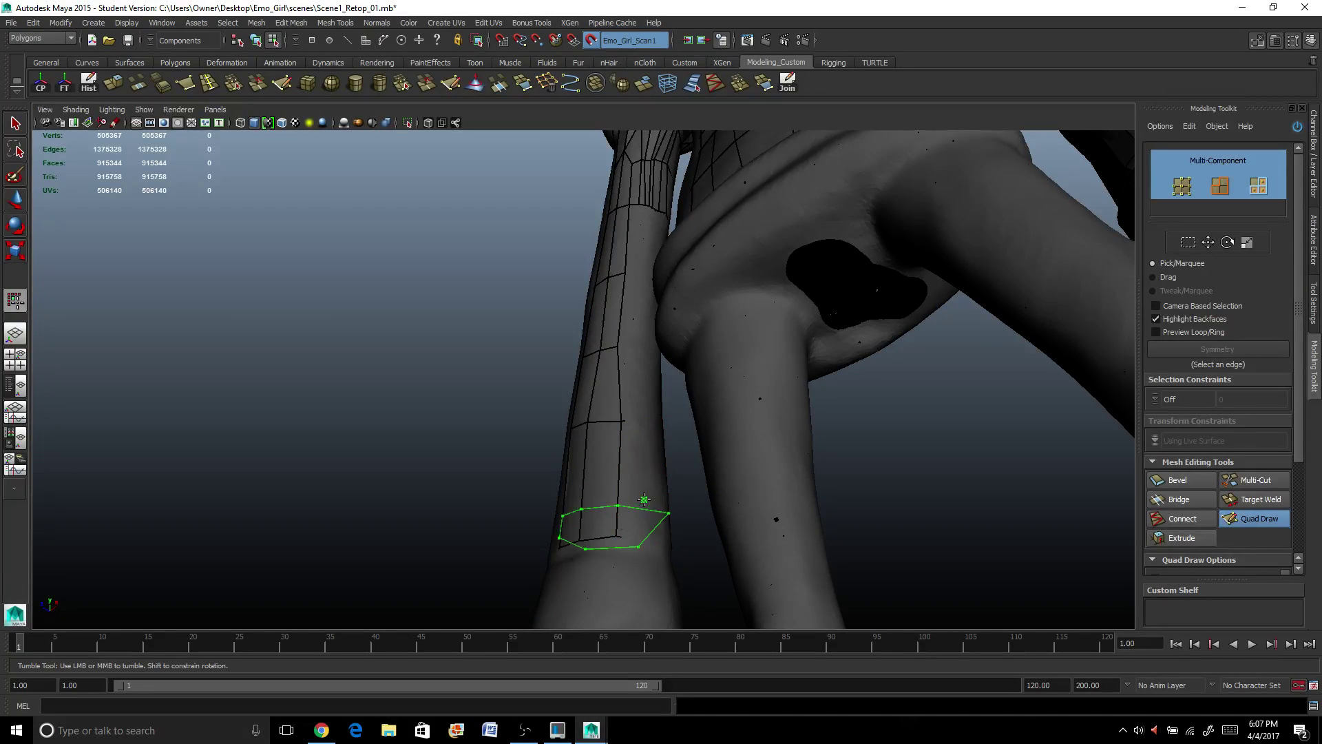
{"action": "left_click_drag", "start_coordinate": [640, 420], "coordinate": [649, 418]}
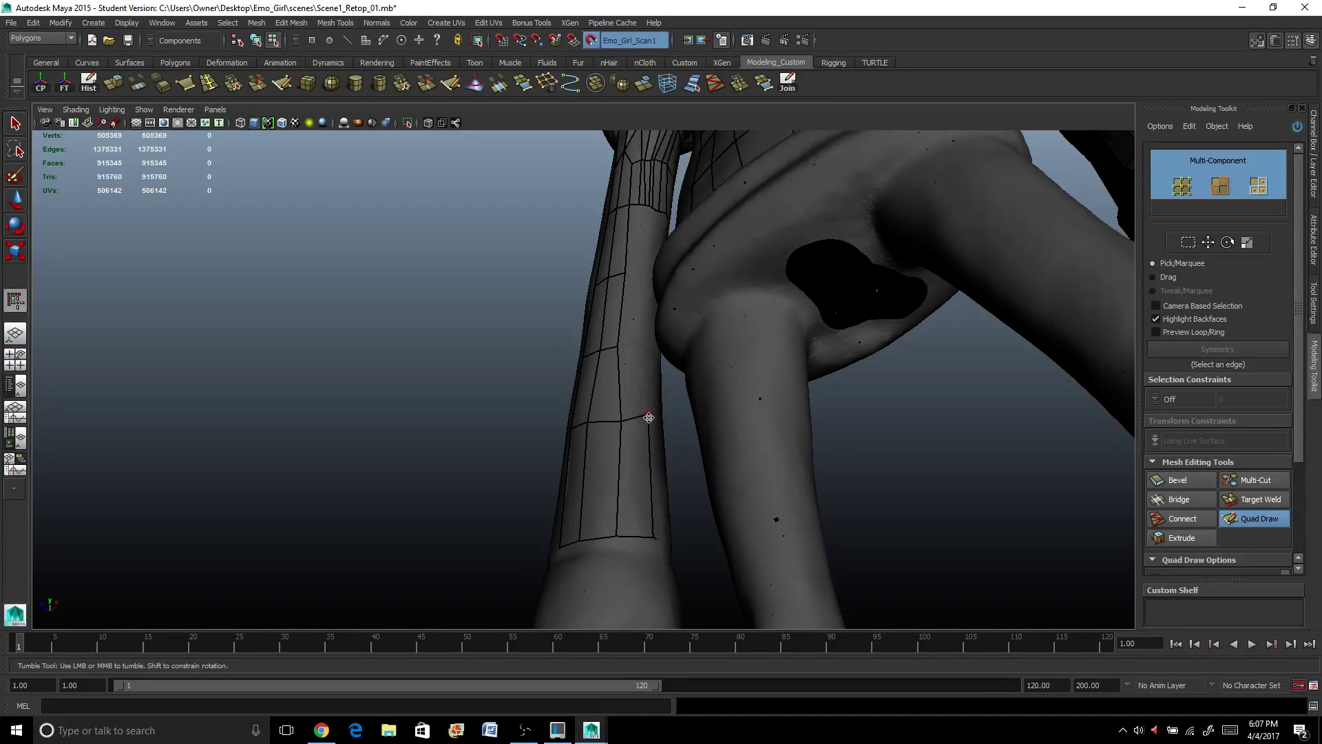
{"action": "left_click", "coordinate": [641, 346], "text": "shift"}
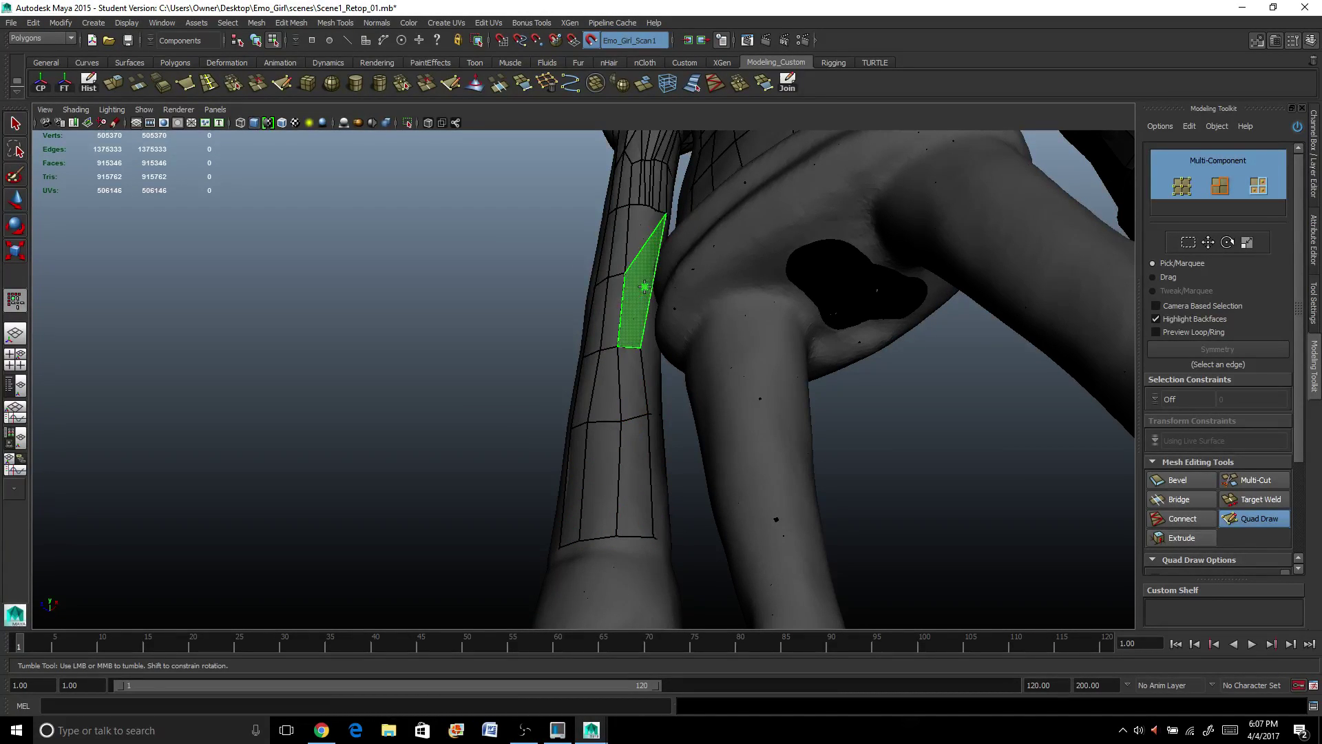
{"action": "left_click", "coordinate": [638, 306], "text": "shift"}
{"action": "mouse_move", "coordinate": [638, 306]}
{"action": "right_mouse_down", "text": "alt"}
{"action": "mouse_move", "coordinate": [643, 498]}
{"action": "mouse_move", "coordinate": [684, 354]}
{"action": "right_mouse_up", "text": "alt"}
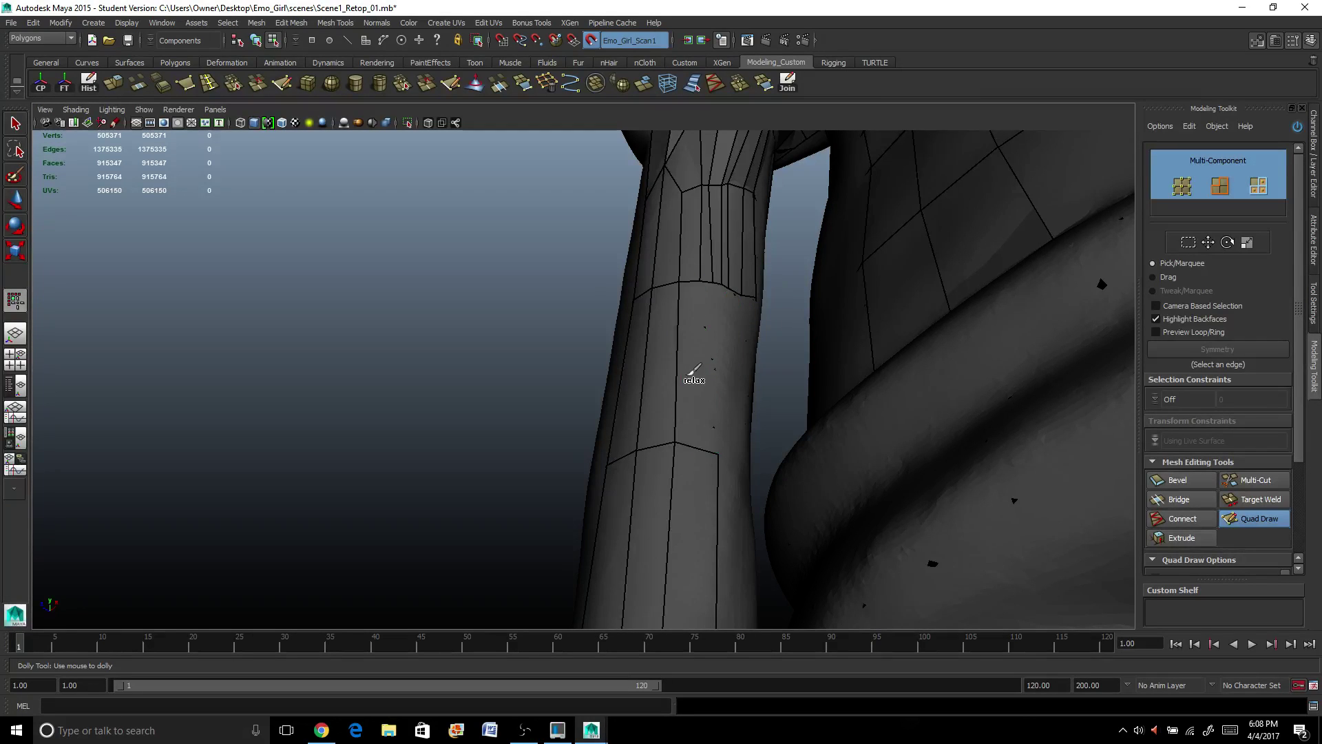
{"action": "left_click", "coordinate": [685, 376], "text": "shift"}
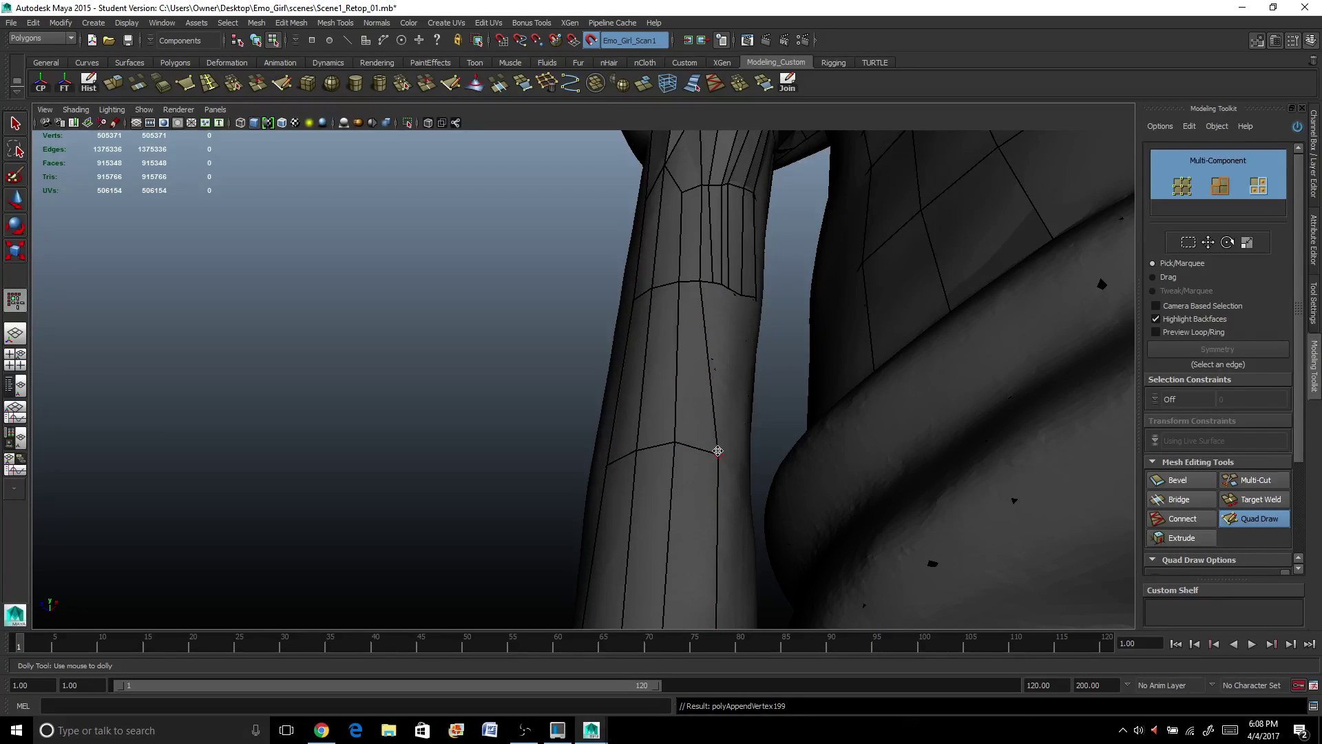
{"action": "left_click_drag", "start_coordinate": [718, 451], "coordinate": [703, 448]}
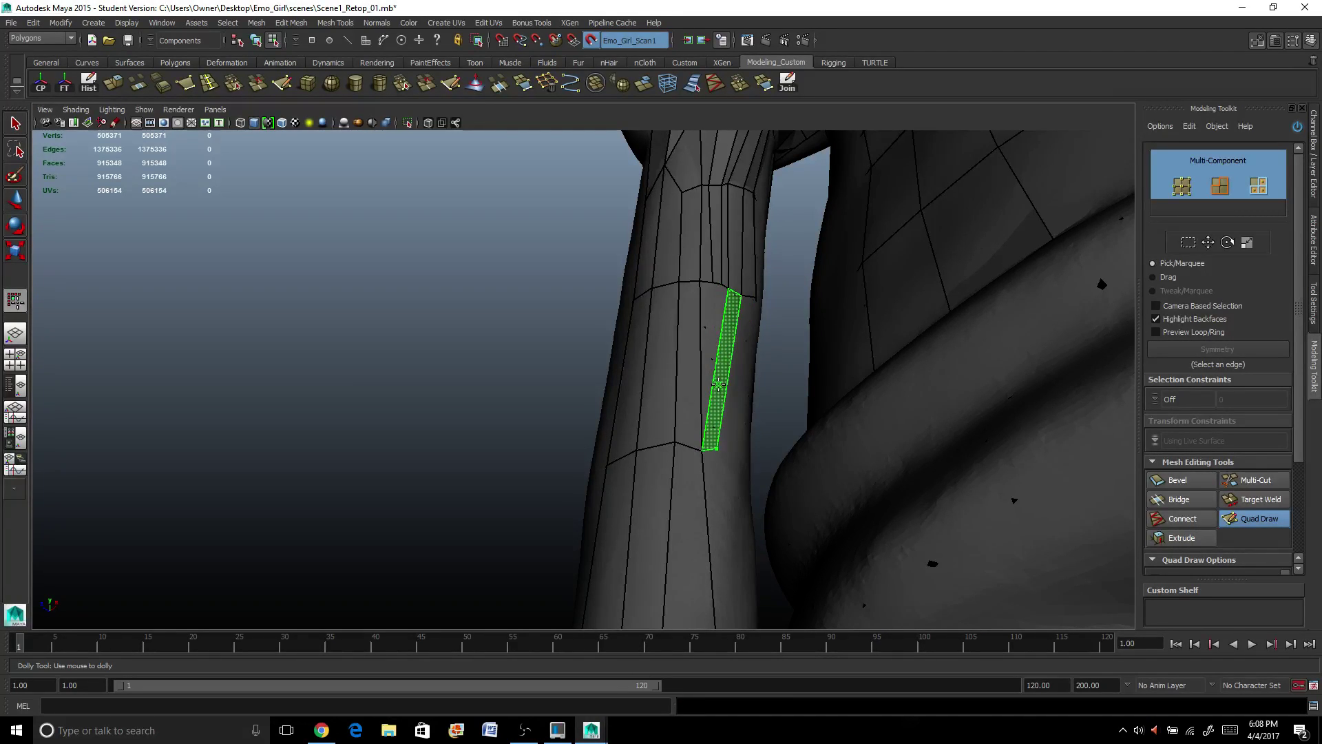
Place guide dots on the inner sleeve beside the new column and move them up toward the narrow quads' lower edge.
{"action": "left_click", "coordinate": [731, 449]}
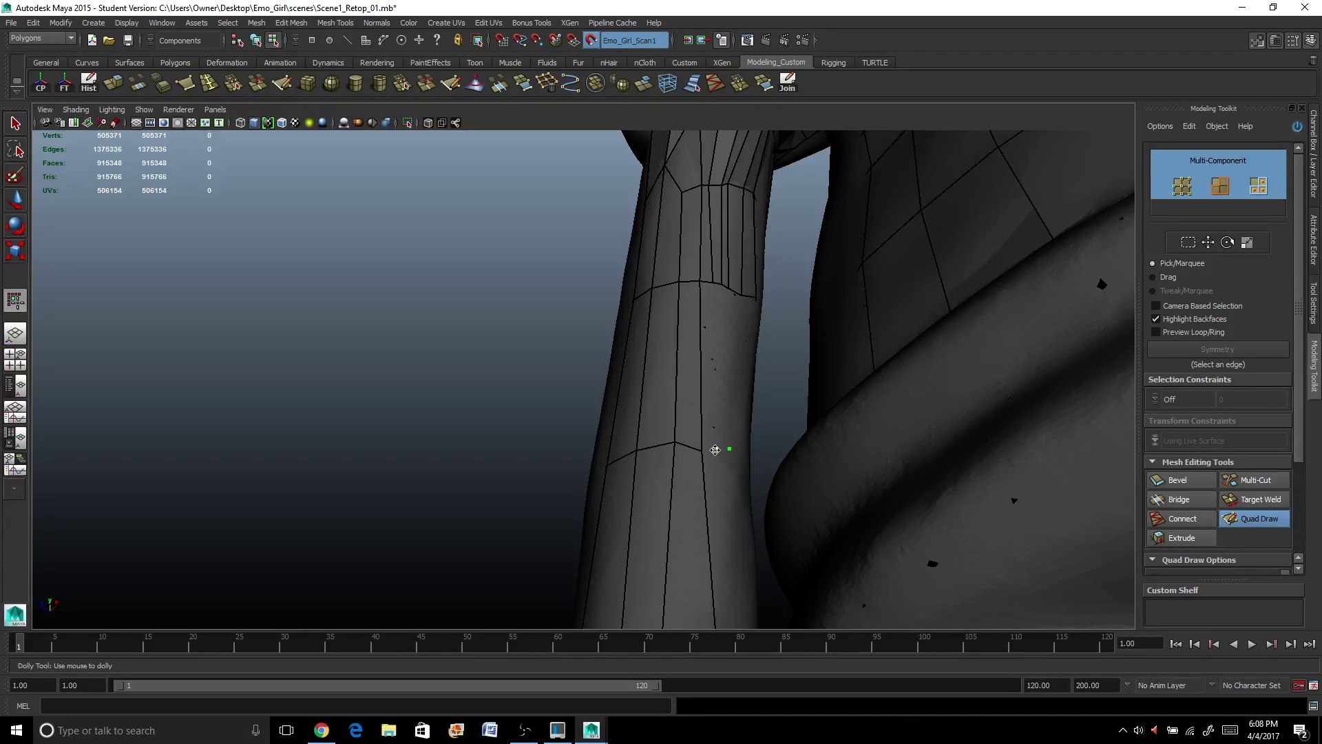
{"action": "scroll", "coordinate": [717, 435], "scroll_direction": "up", "scroll_amount": 4}
{"action": "mouse_move", "coordinate": [717, 434]}
{"action": "left_mouse_down", "text": "alt"}
{"action": "mouse_move", "coordinate": [717, 463]}
{"action": "mouse_move", "coordinate": [716, 433]}
{"action": "left_mouse_up", "text": "alt"}
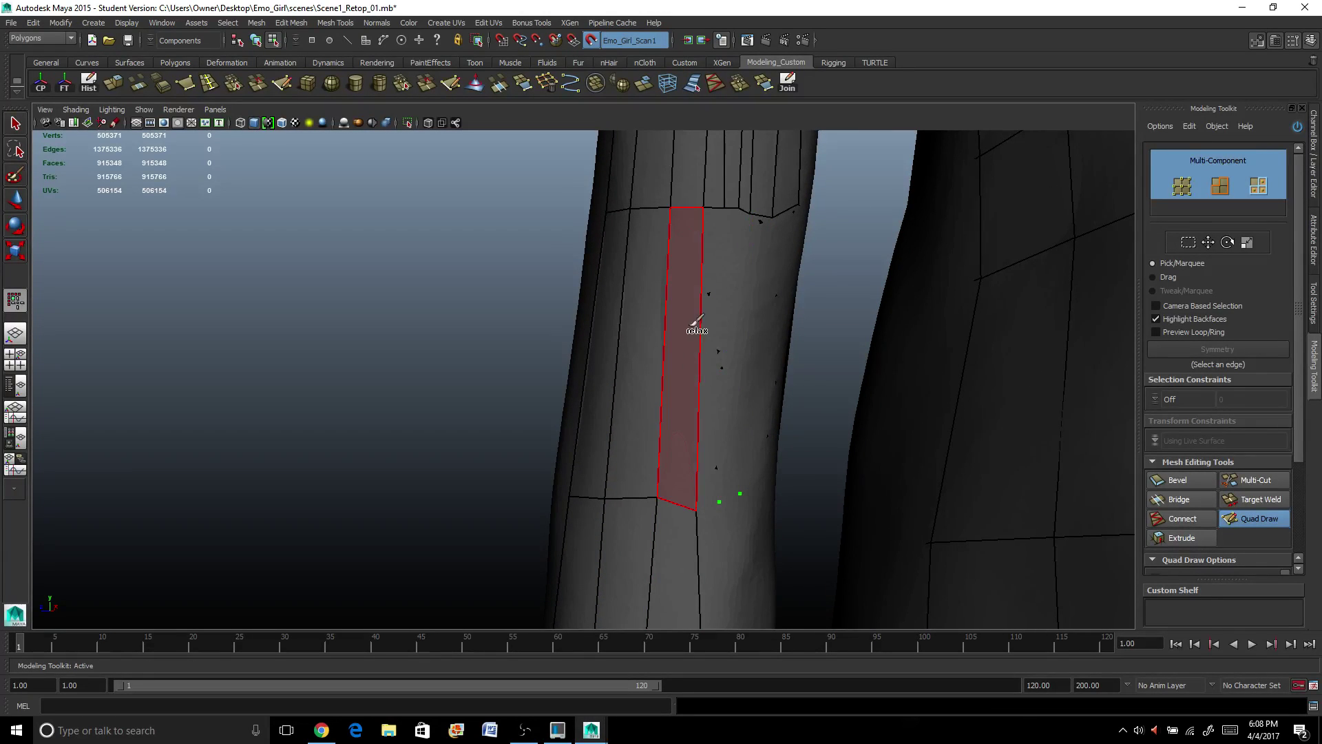
{"action": "left_click_drag", "start_coordinate": [716, 306], "coordinate": [718, 355], "text": "alt"}
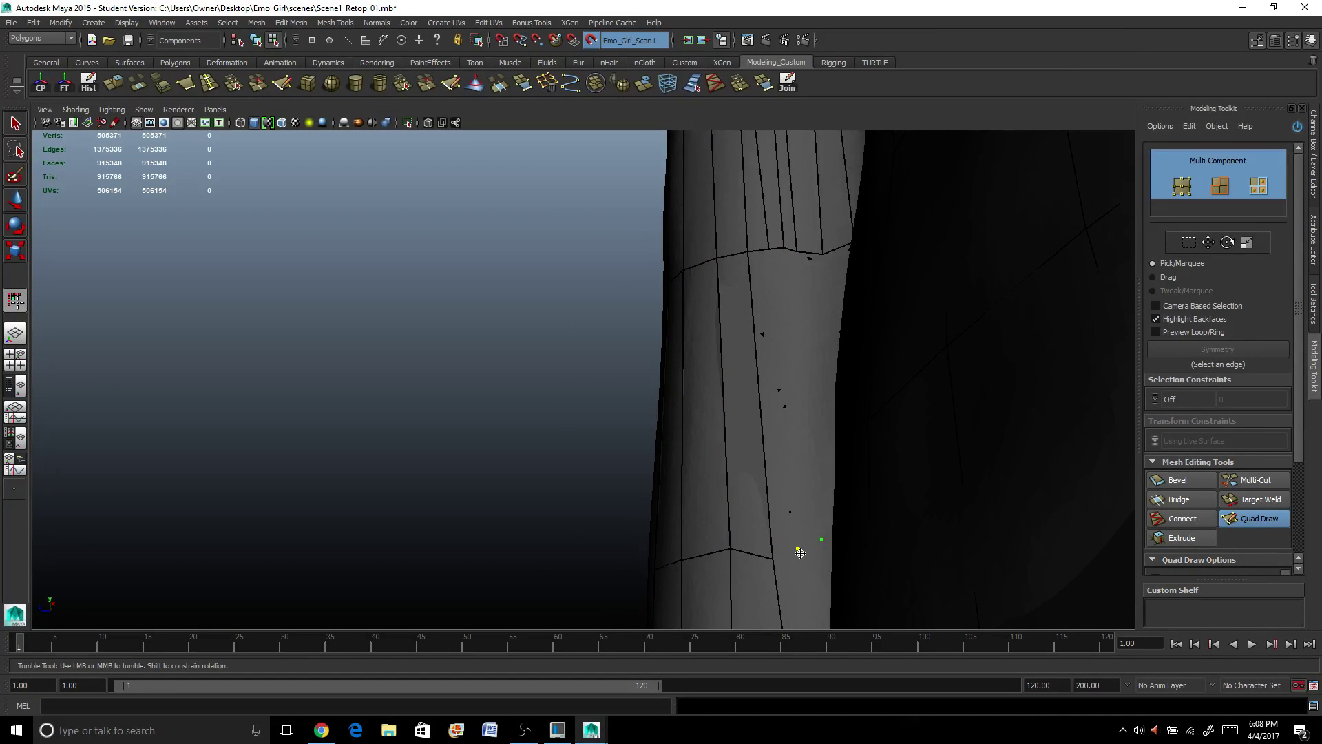
{"action": "left_click", "coordinate": [798, 398]}
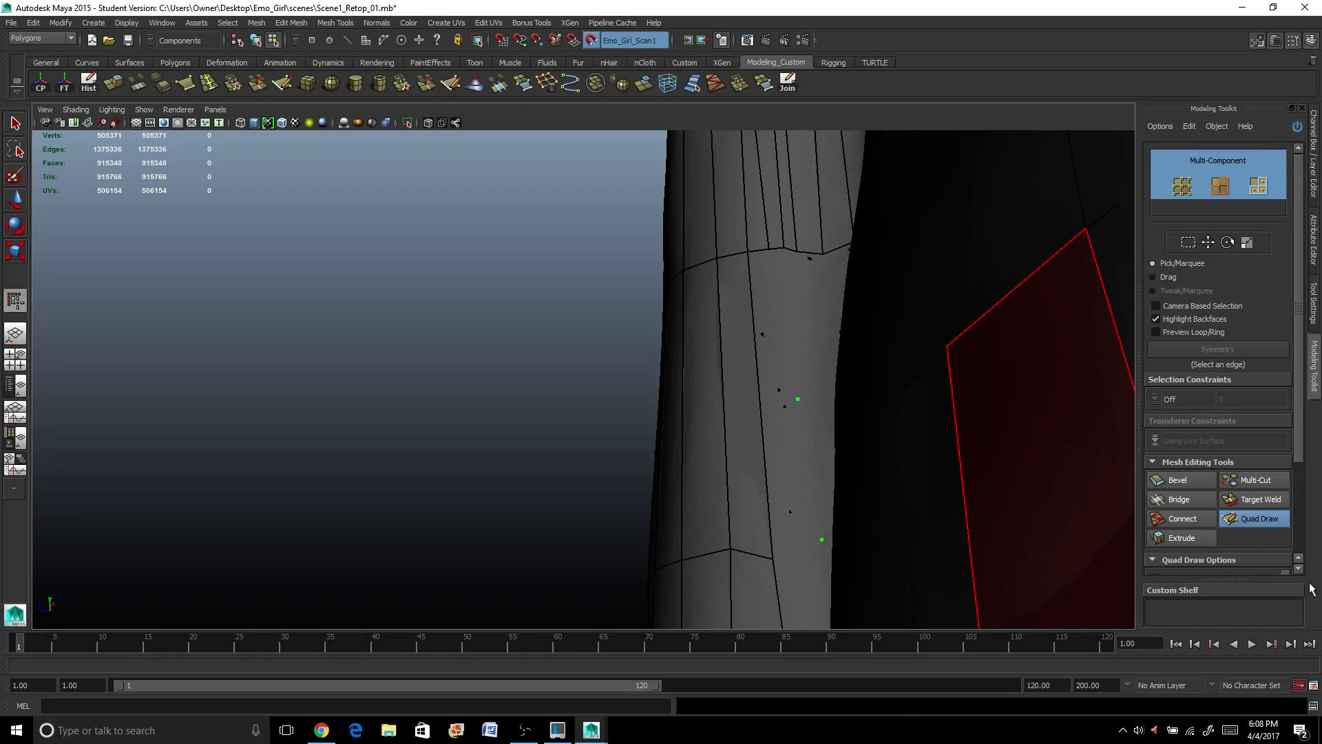
{"action": "right_click_drag", "start_coordinate": [744, 443], "coordinate": [823, 470], "text": "alt"}
{"action": "left_click_drag", "start_coordinate": [823, 470], "coordinate": [848, 496], "text": "alt"}
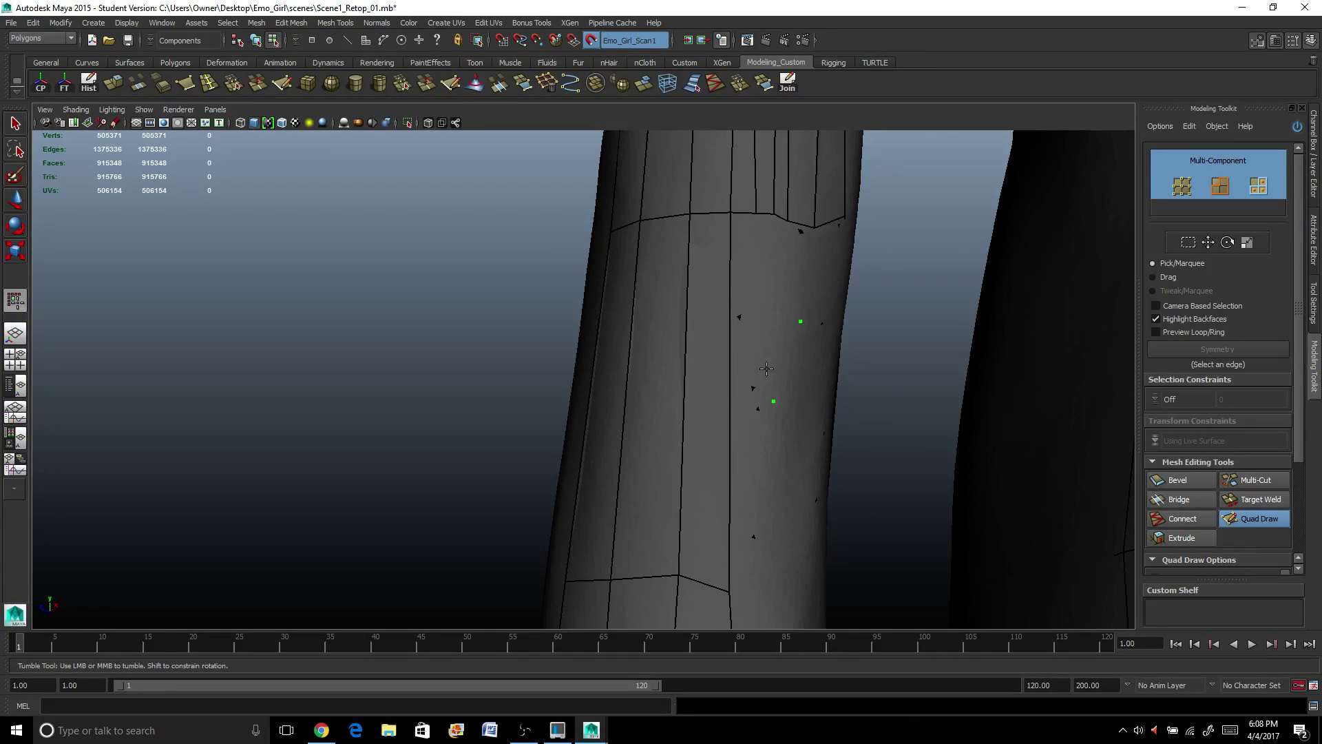
{"action": "mouse_move", "coordinate": [769, 382]}
{"action": "middle_mouse_down", "text": "alt"}
{"action": "mouse_move", "coordinate": [723, 369]}
{"action": "mouse_move", "coordinate": [726, 443]}
{"action": "middle_mouse_up", "text": "alt"}
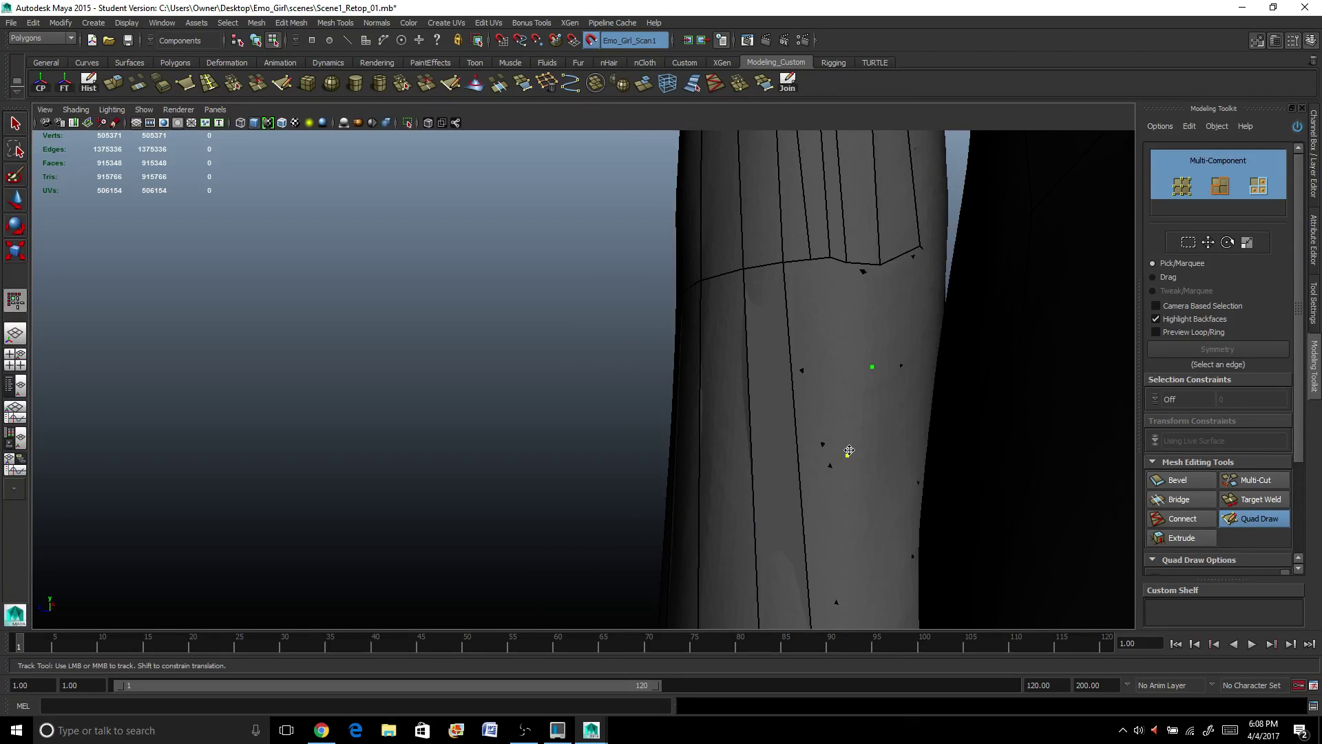
Fill five narrow quads below the inner upper-arm edge, adding dots where the row needs new corners.
{"action": "left_click", "coordinate": [835, 354]}
{"action": "left_click", "coordinate": [868, 351], "text": "shift"}
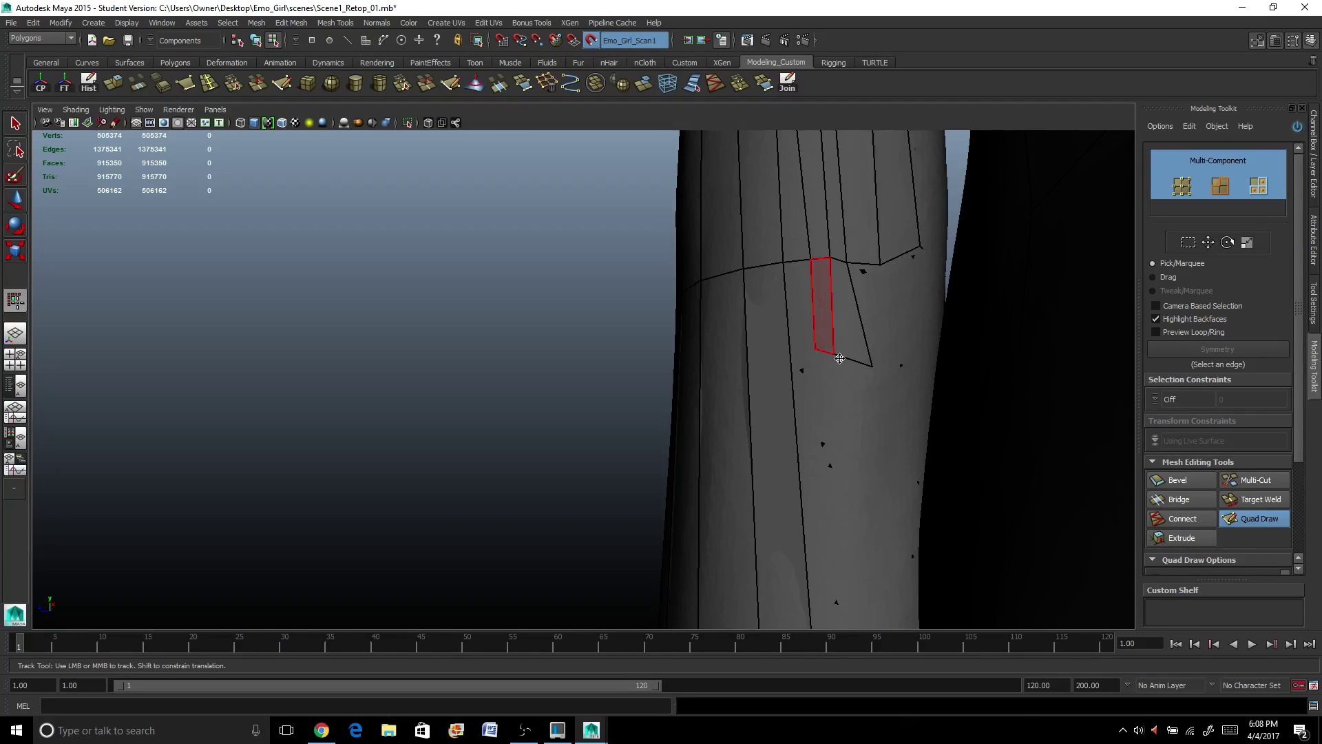
{"action": "left_click", "coordinate": [802, 328], "text": "shift"}
{"action": "left_click", "coordinate": [799, 327], "text": "shift"}
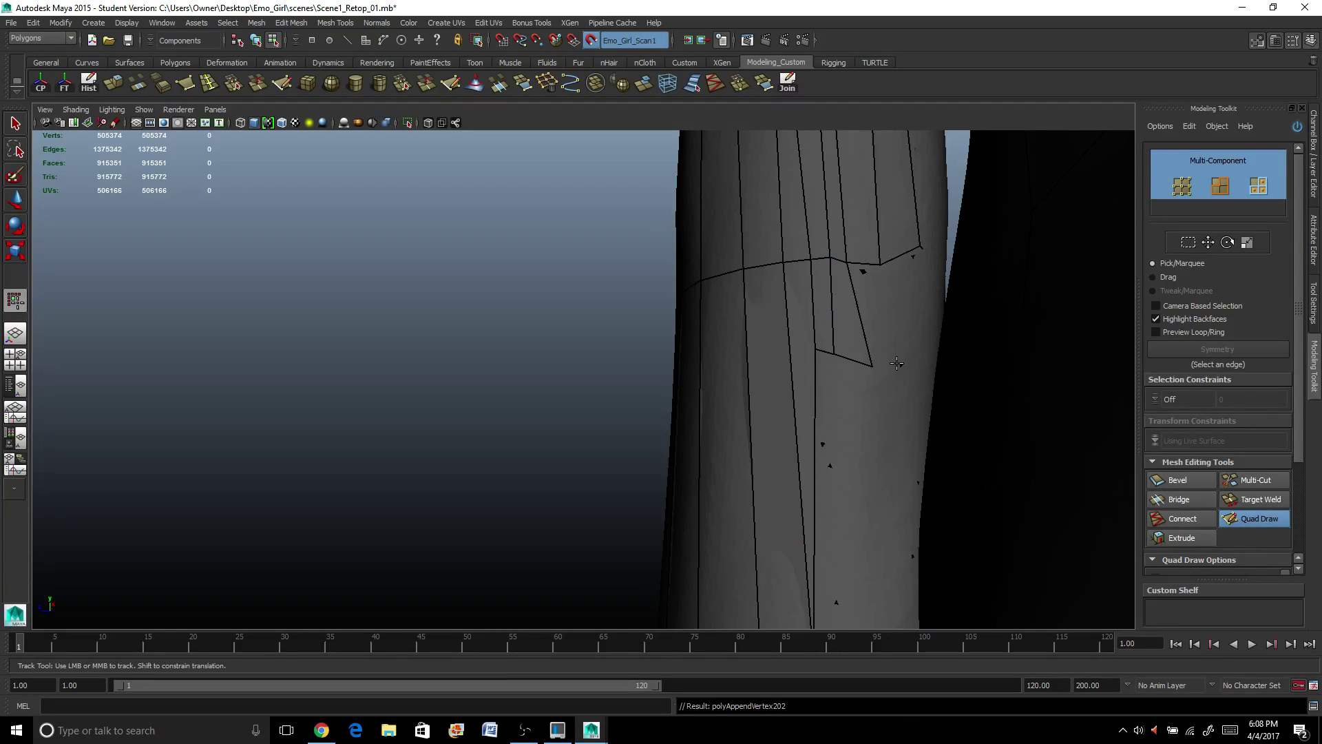
{"action": "left_click", "coordinate": [899, 365]}
{"action": "left_click", "coordinate": [872, 319], "text": "shift"}
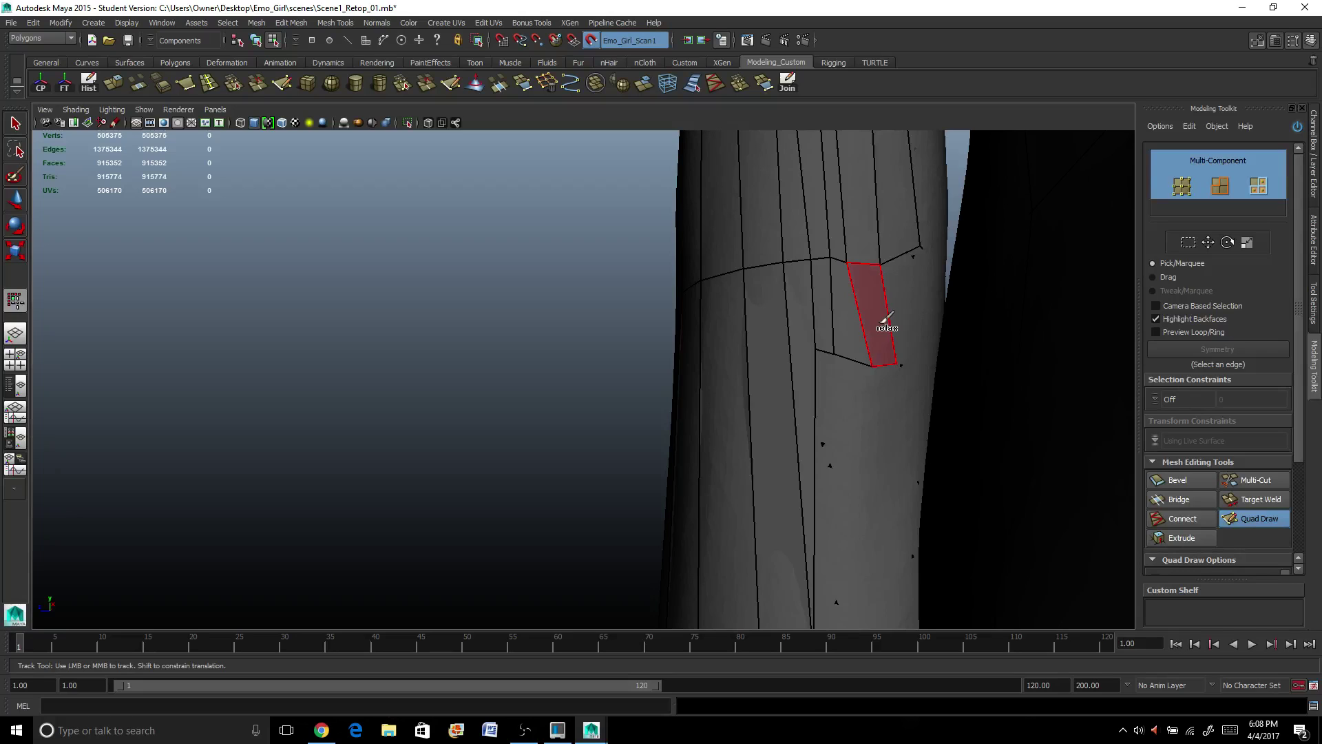
{"action": "left_click", "coordinate": [923, 352], "text": "shift"}
Lower the bottom edges and vertices of the short inner quads to line up with the neighbouring row.
{"action": "right_click_drag", "start_coordinate": [924, 352], "coordinate": [891, 358], "text": "alt"}
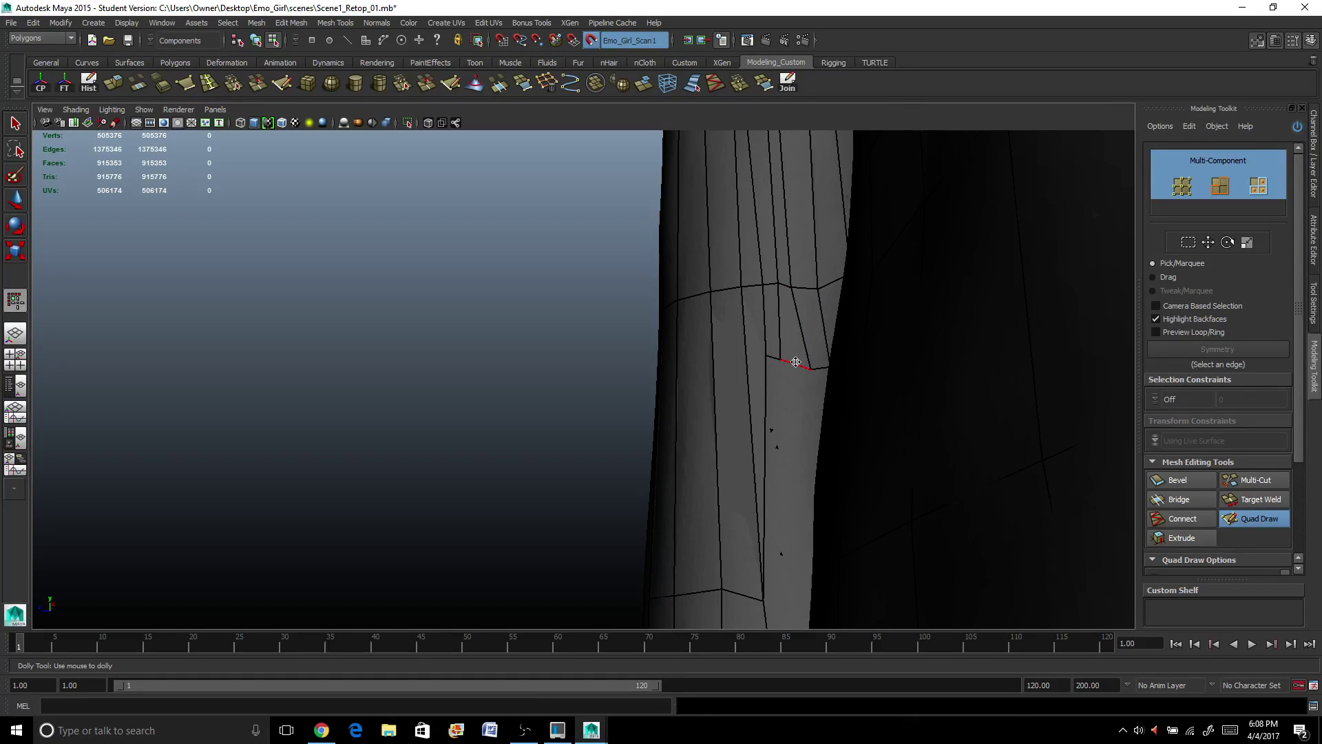
{"action": "left_click_drag", "start_coordinate": [795, 362], "coordinate": [800, 419]}
{"action": "mouse_move", "coordinate": [767, 357]}
{"action": "left_mouse_down"}
{"action": "mouse_move", "coordinate": [783, 478]}
{"action": "mouse_move", "coordinate": [771, 590]}
{"action": "left_mouse_up"}
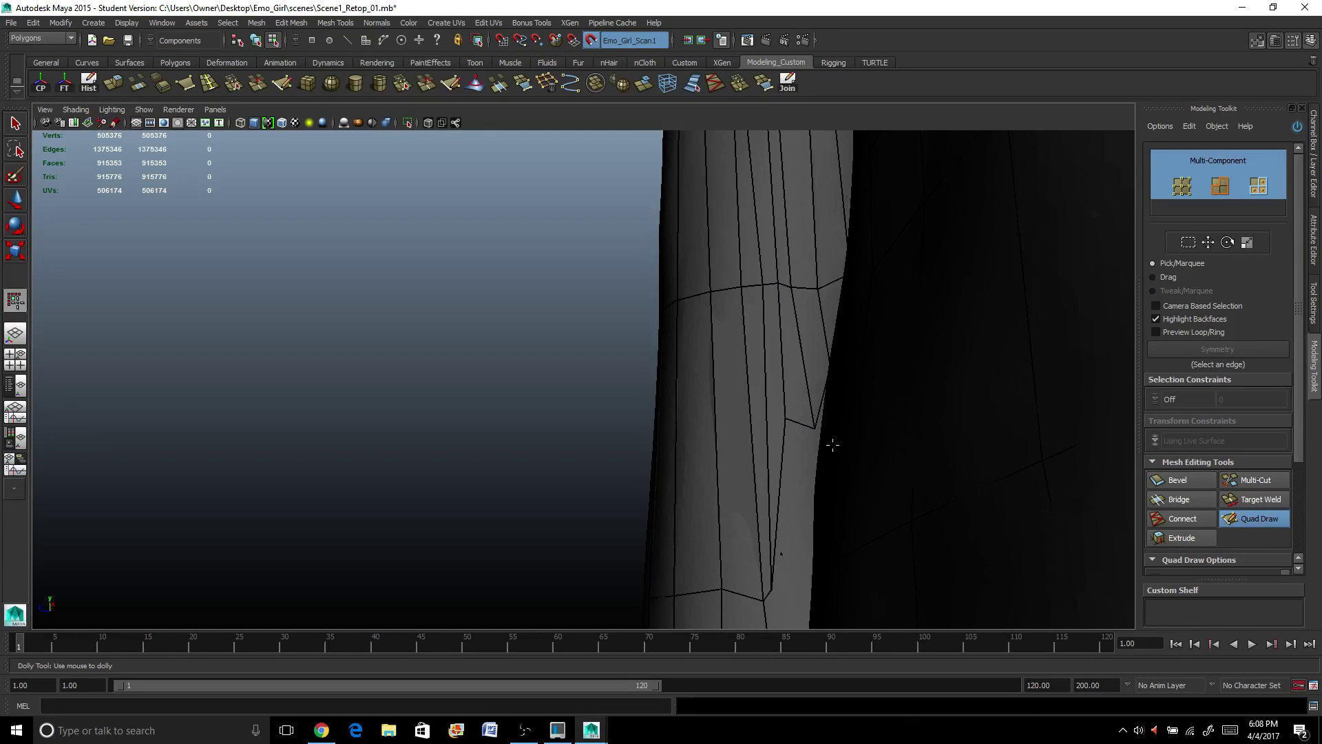
{"action": "left_click_drag", "start_coordinate": [798, 418], "coordinate": [799, 589]}
Fill the remaining gap beside the narrow inner quads to close the row around the arm.
{"action": "right_click_drag", "start_coordinate": [885, 446], "coordinate": [792, 469], "text": "alt"}
{"action": "mouse_move", "coordinate": [792, 468]}
{"action": "left_mouse_down", "text": "alt"}
{"action": "mouse_move", "coordinate": [783, 320]}
{"action": "mouse_move", "coordinate": [768, 354]}
{"action": "mouse_move", "coordinate": [796, 441]}
{"action": "left_mouse_up", "text": "alt"}
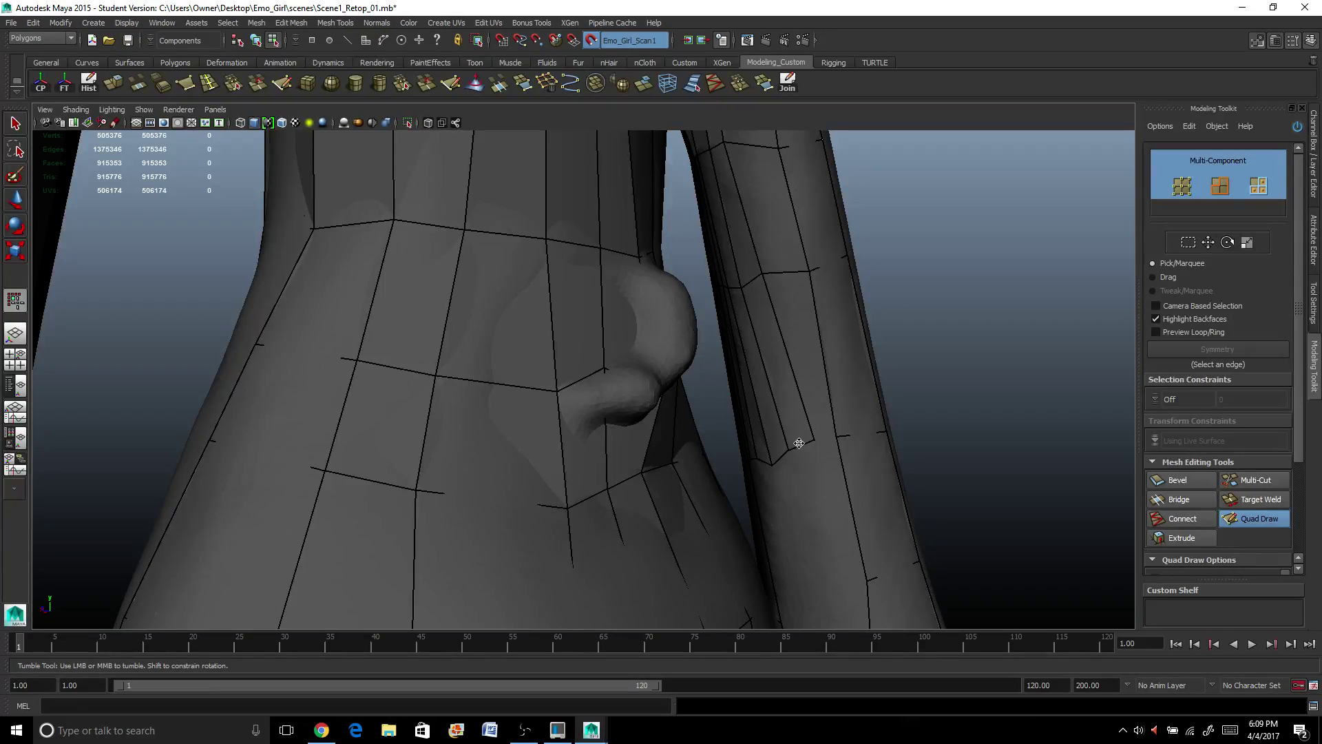
{"action": "left_click", "coordinate": [803, 354], "text": "shift"}
Place two guide dots on the bare inner sleeve just below the narrow quads' lower edge.
{"action": "mouse_move", "coordinate": [803, 354]}
{"action": "left_mouse_down", "text": "alt"}
{"action": "mouse_move", "coordinate": [779, 422]}
{"action": "mouse_move", "coordinate": [912, 431]}
{"action": "mouse_move", "coordinate": [791, 437]}
{"action": "mouse_move", "coordinate": [788, 372]}
{"action": "mouse_move", "coordinate": [771, 355]}
{"action": "left_mouse_up", "text": "alt"}
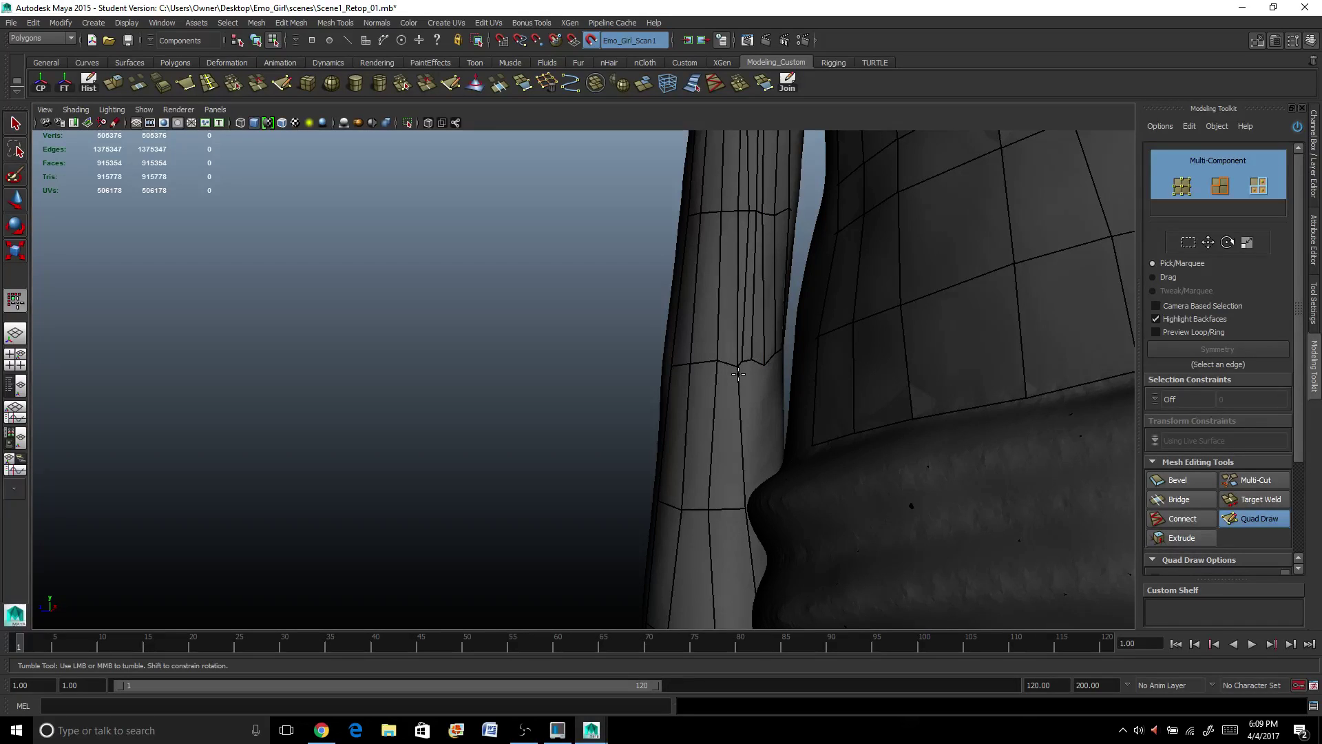
{"action": "mouse_move", "coordinate": [694, 354]}
{"action": "middle_mouse_down", "text": "alt"}
{"action": "mouse_move", "coordinate": [738, 481]}
{"action": "mouse_move", "coordinate": [795, 454]}
{"action": "mouse_move", "coordinate": [812, 483]}
{"action": "middle_mouse_up", "text": "alt"}
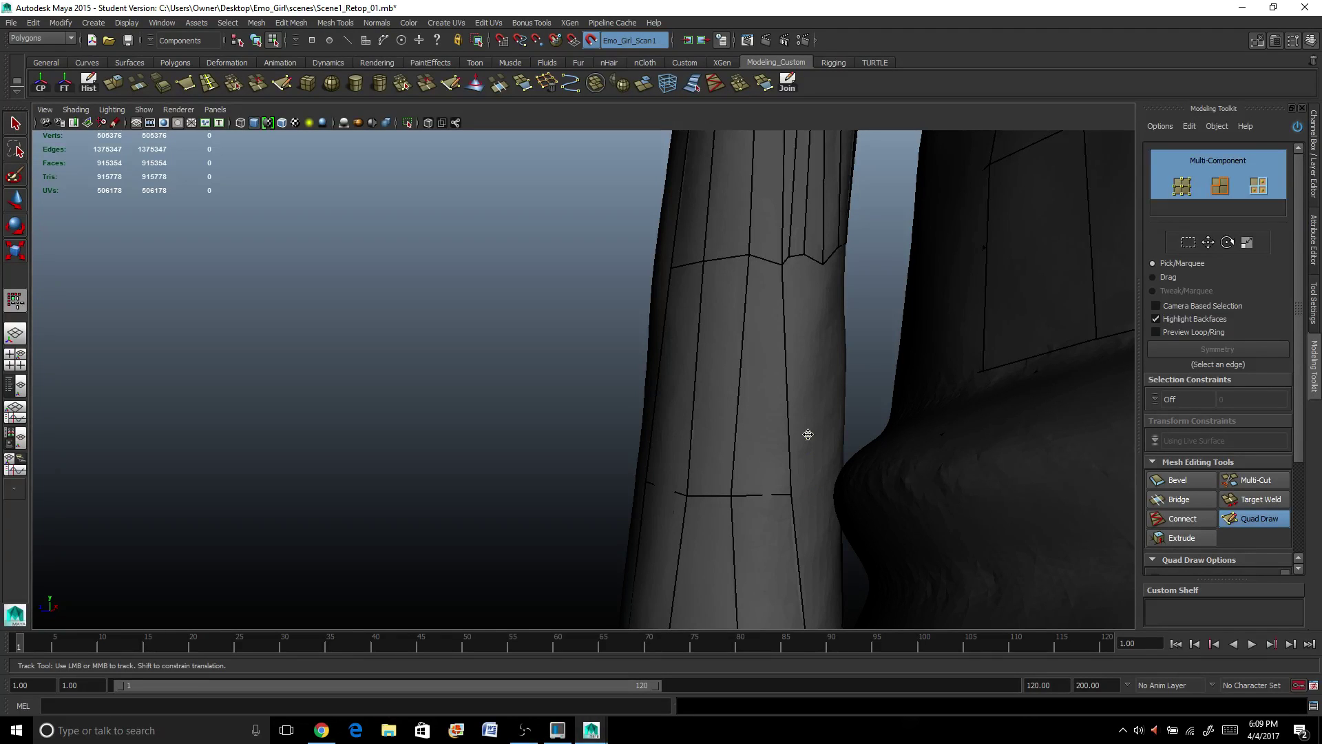
{"action": "left_click", "coordinate": [793, 316]}
{"action": "scroll", "coordinate": [791, 310], "scroll_direction": "up", "scroll_amount": 3}
{"action": "mouse_move", "coordinate": [791, 310]}
{"action": "middle_mouse_down", "text": "alt"}
{"action": "mouse_move", "coordinate": [871, 316]}
{"action": "mouse_move", "coordinate": [599, 534]}
{"action": "middle_mouse_up", "text": "alt"}
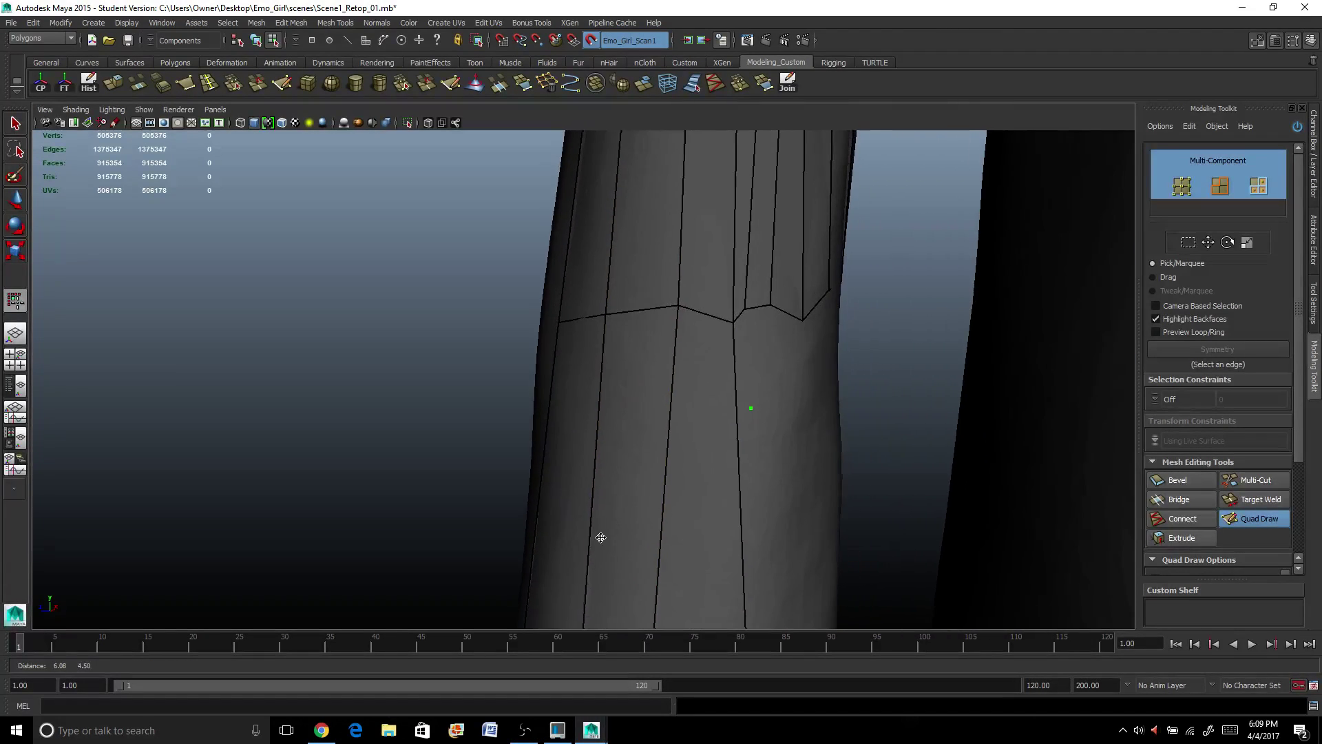
{"action": "left_click", "coordinate": [776, 398]}
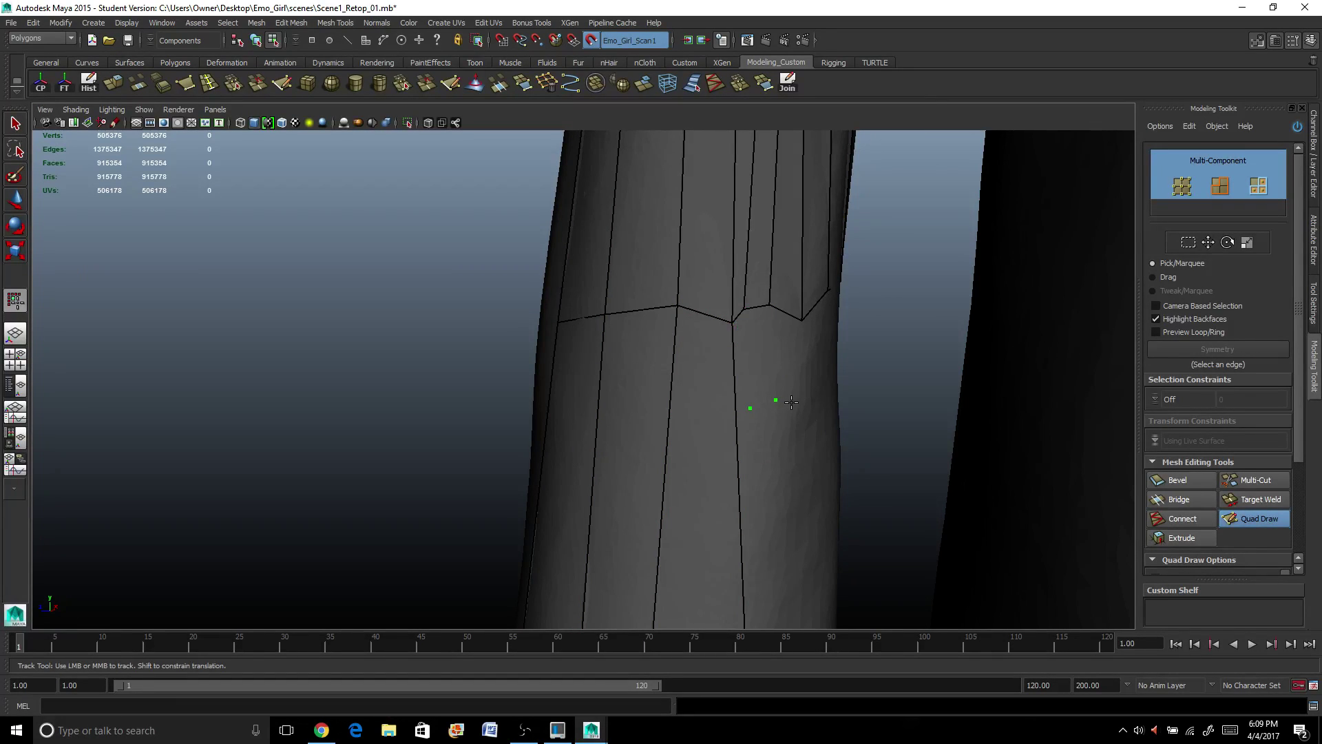
Fill short quads below the narrow inner columns, continuing around the arm to the neighbouring front column.
{"action": "left_click", "coordinate": [785, 358], "text": "shift"}
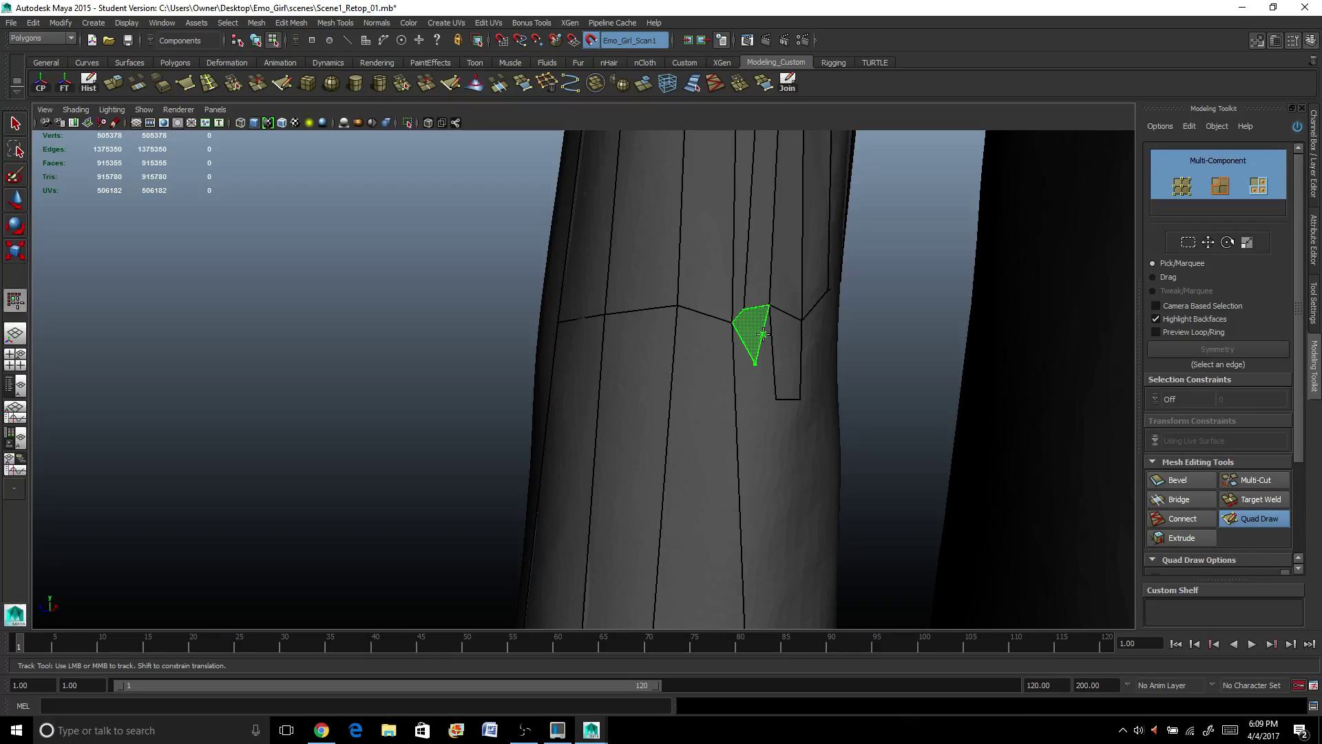
{"action": "left_click", "coordinate": [760, 341], "text": "shift"}
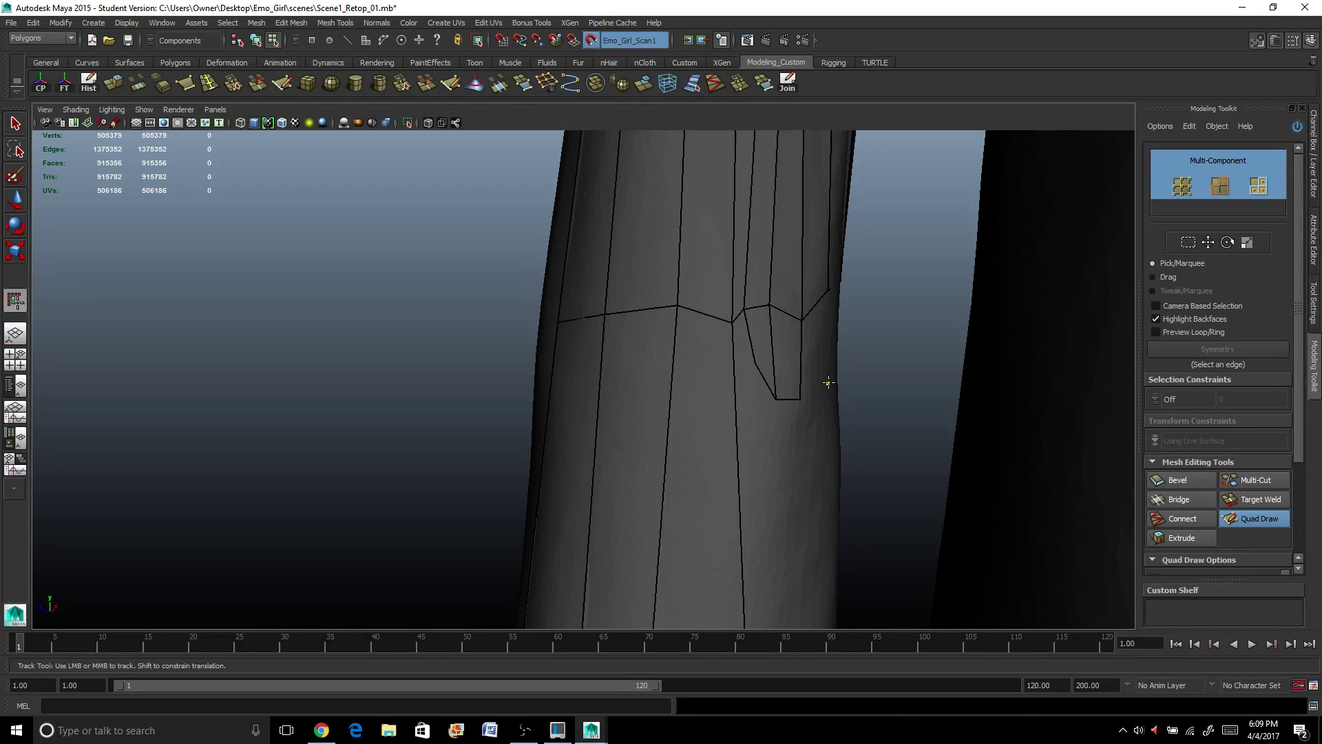
{"action": "left_click", "coordinate": [816, 351], "text": "shift"}
{"action": "mouse_move", "coordinate": [816, 352]}
{"action": "left_mouse_down", "text": "alt"}
{"action": "mouse_move", "coordinate": [850, 366]}
{"action": "mouse_move", "coordinate": [649, 377]}
{"action": "mouse_move", "coordinate": [702, 389]}
{"action": "mouse_move", "coordinate": [793, 337]}
{"action": "left_mouse_up", "text": "alt"}
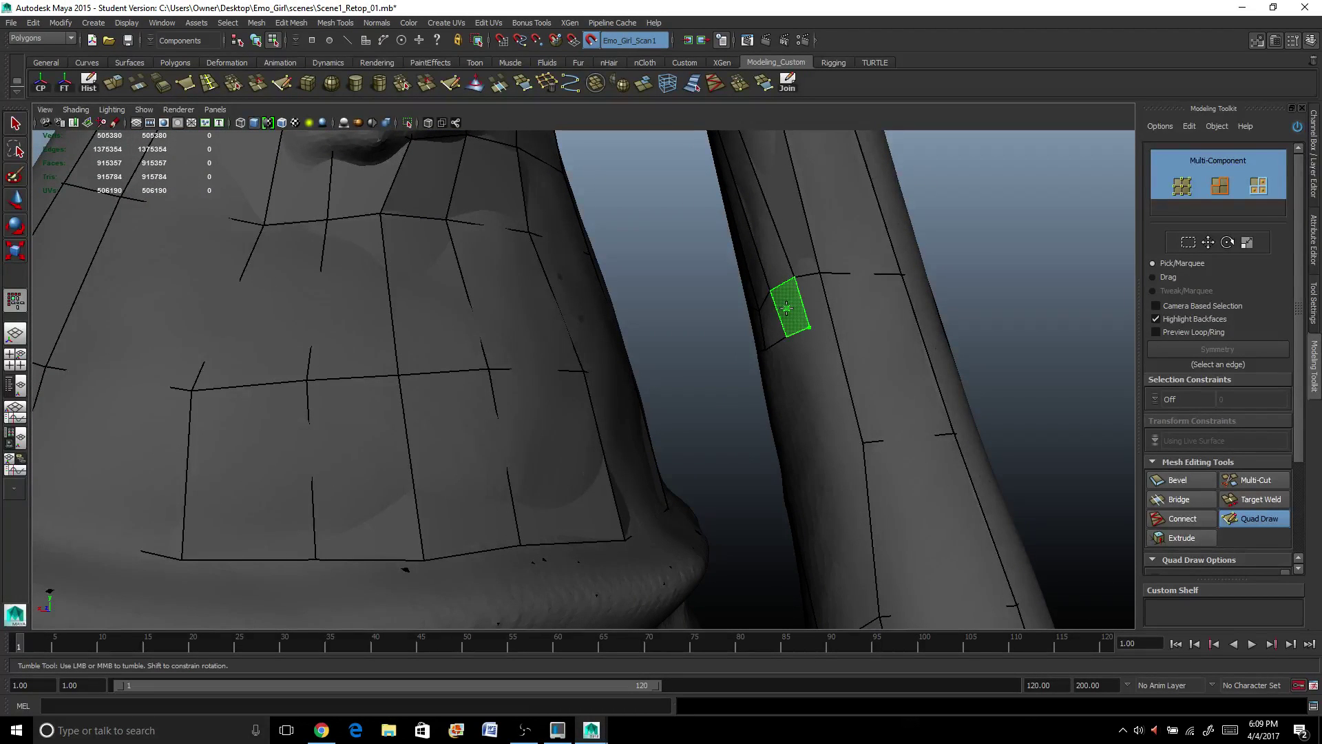
{"action": "left_click", "coordinate": [794, 306], "text": "shift"}
{"action": "left_click", "coordinate": [814, 303], "text": "shift"}
Lower the short inner quads' bottom vertices toward the neighbouring row and fill the gap beside them.
{"action": "scroll", "coordinate": [817, 320], "scroll_direction": "down", "scroll_amount": 3}
{"action": "scroll", "coordinate": [817, 320], "scroll_direction": "down", "scroll_amount": 2}
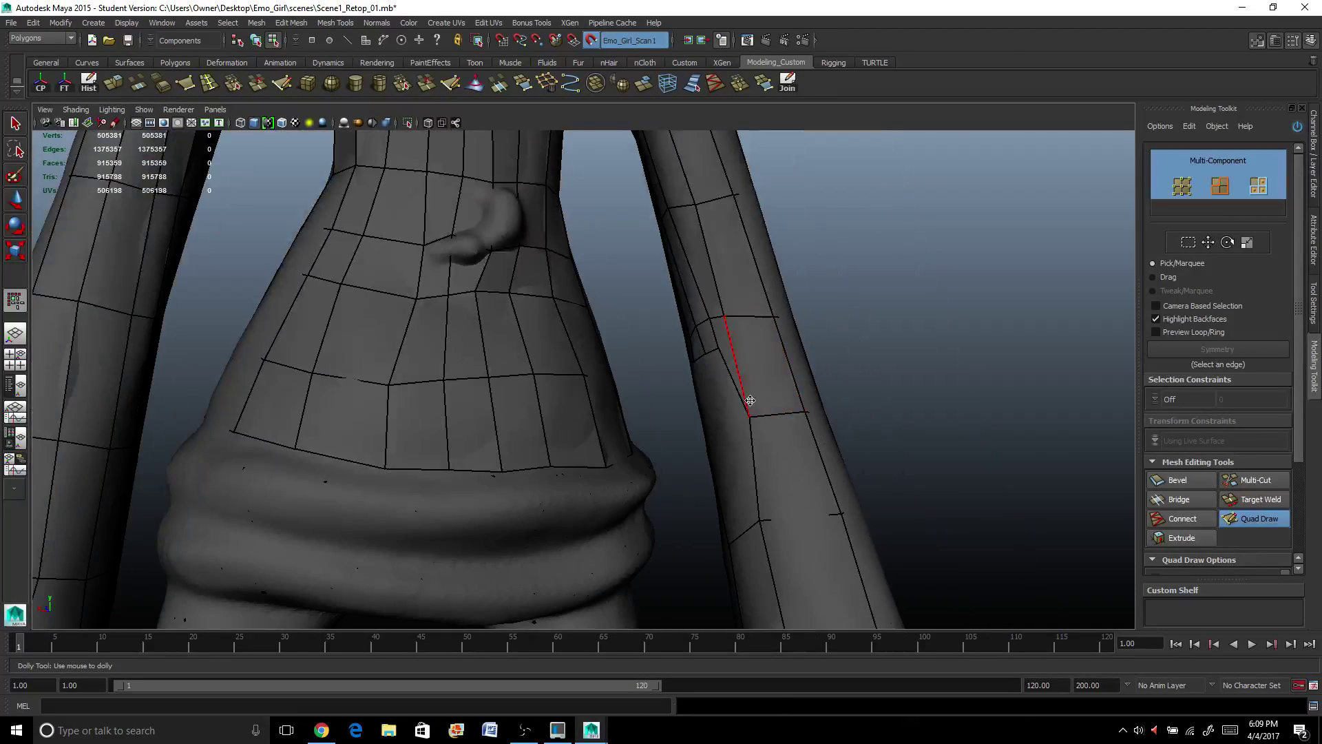
{"action": "left_click_drag", "start_coordinate": [818, 320], "coordinate": [760, 352], "text": "alt"}
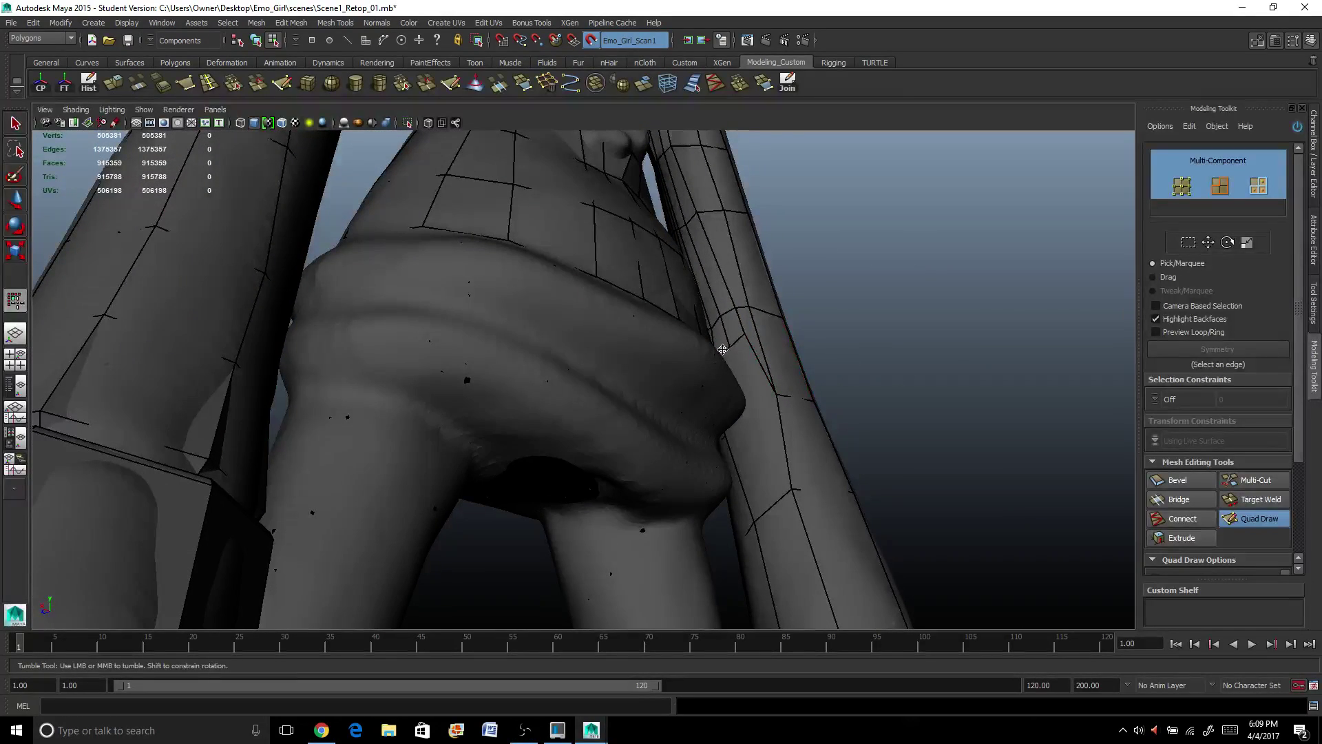
{"action": "left_click_drag", "start_coordinate": [751, 398], "coordinate": [569, 436], "text": "alt"}
{"action": "scroll", "coordinate": [433, 425], "scroll_direction": "up", "scroll_amount": 3}
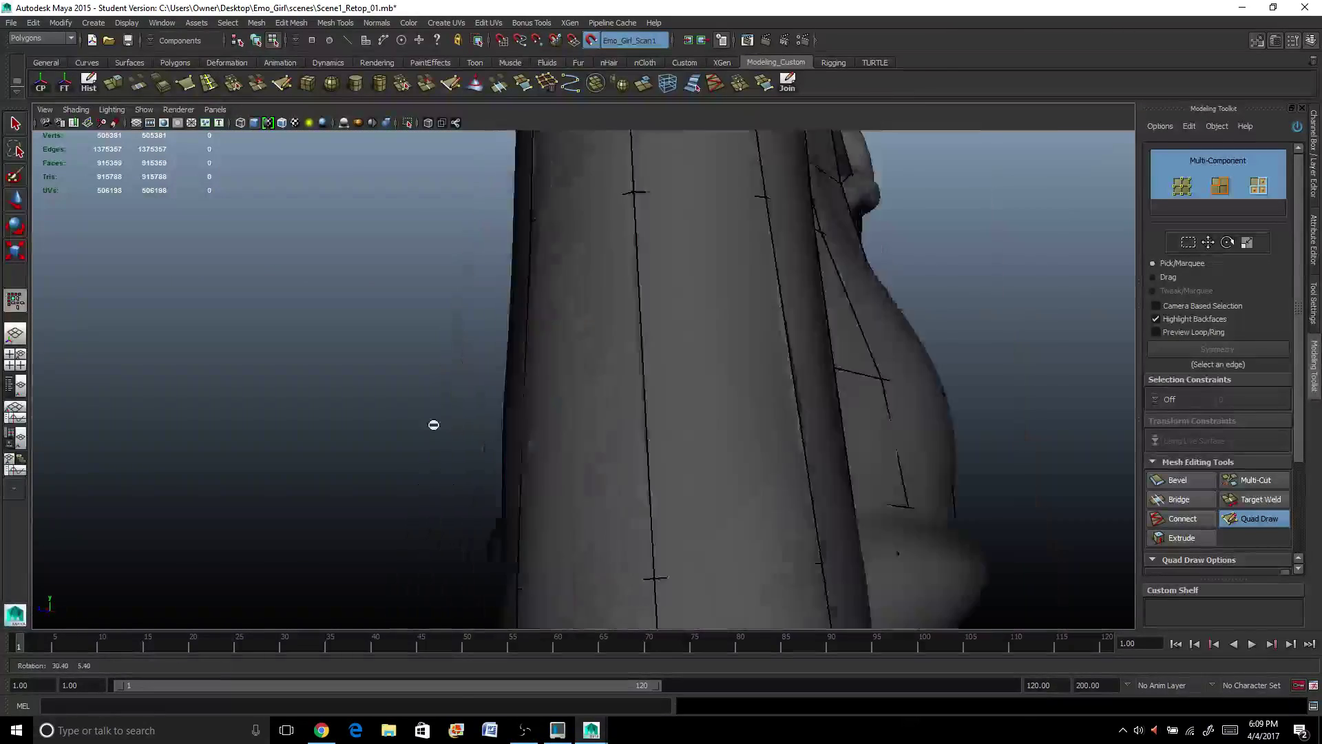
{"action": "scroll", "coordinate": [433, 425], "scroll_direction": "down", "scroll_amount": 3}
{"action": "left_click_drag", "start_coordinate": [384, 422], "coordinate": [586, 427], "text": "alt"}
{"action": "scroll", "coordinate": [629, 427], "scroll_direction": "up", "scroll_amount": 2}
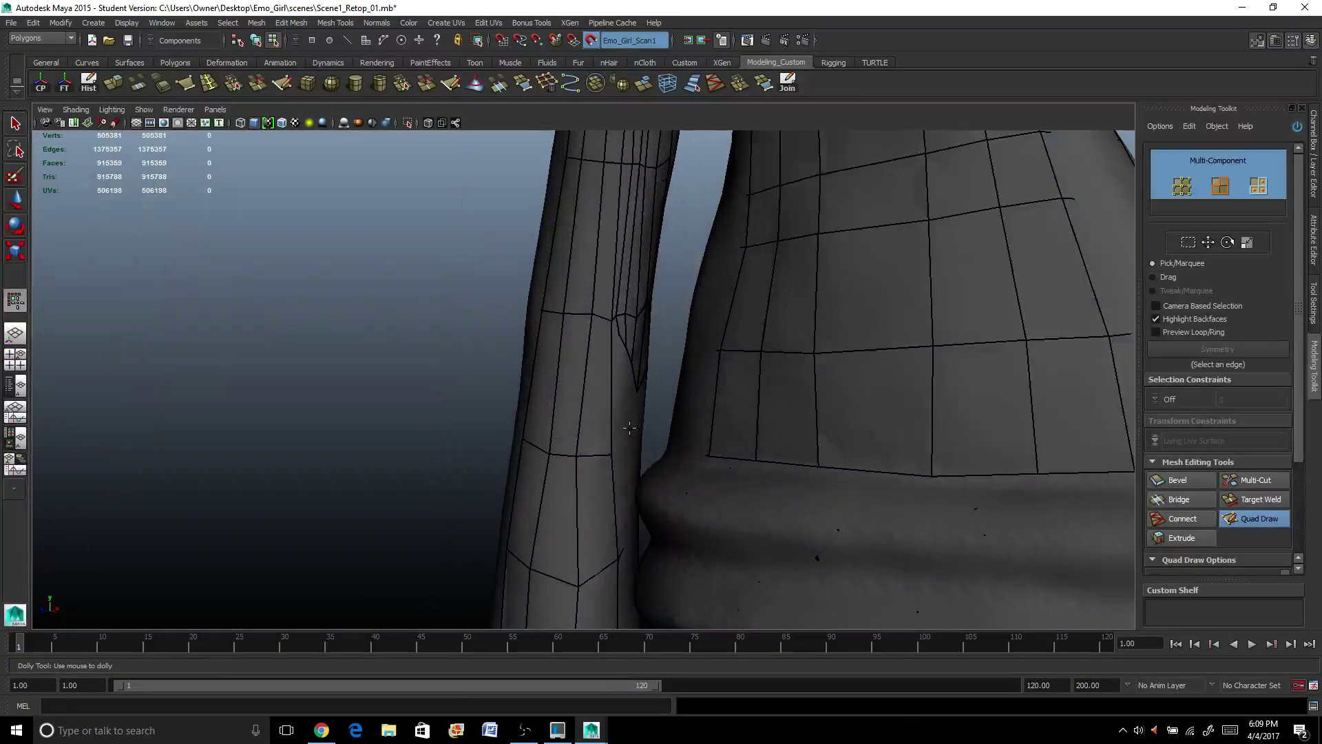
{"action": "scroll", "coordinate": [630, 428], "scroll_direction": "up", "scroll_amount": 1}
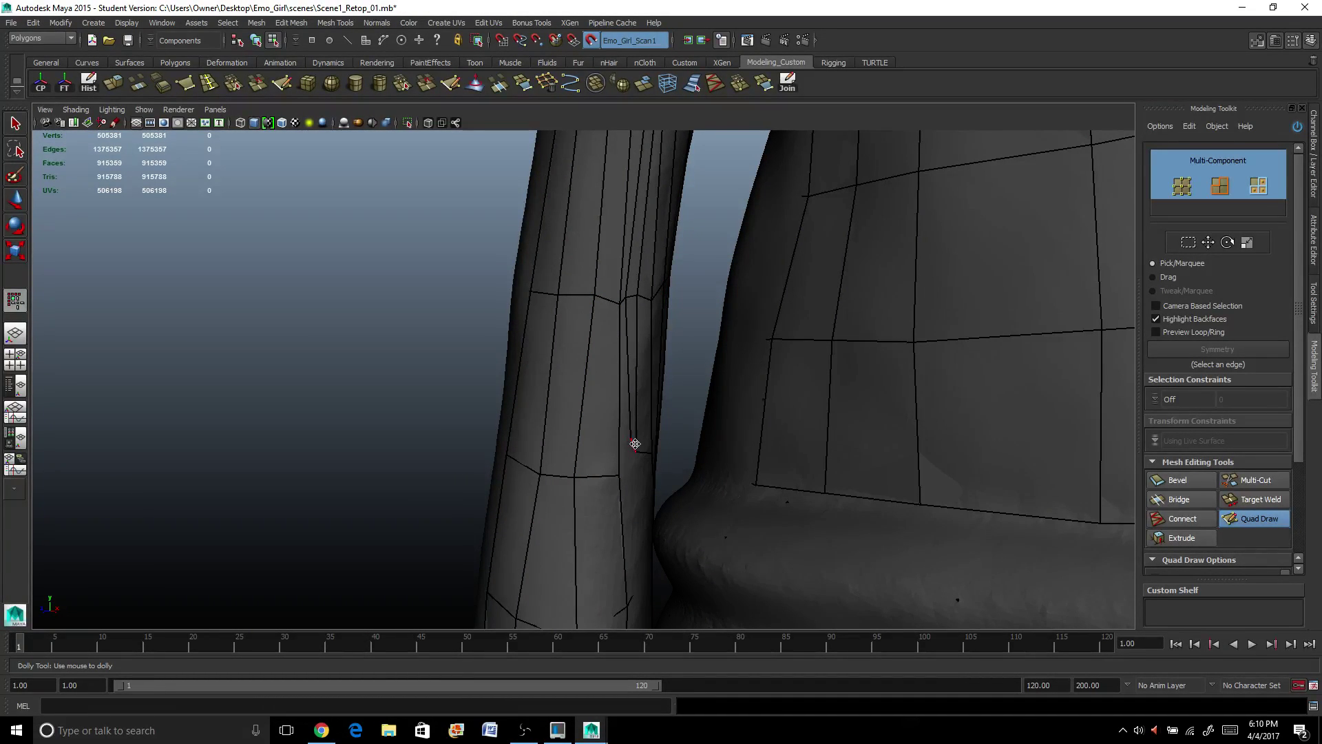
{"action": "left_click_drag", "start_coordinate": [635, 444], "coordinate": [637, 455]}
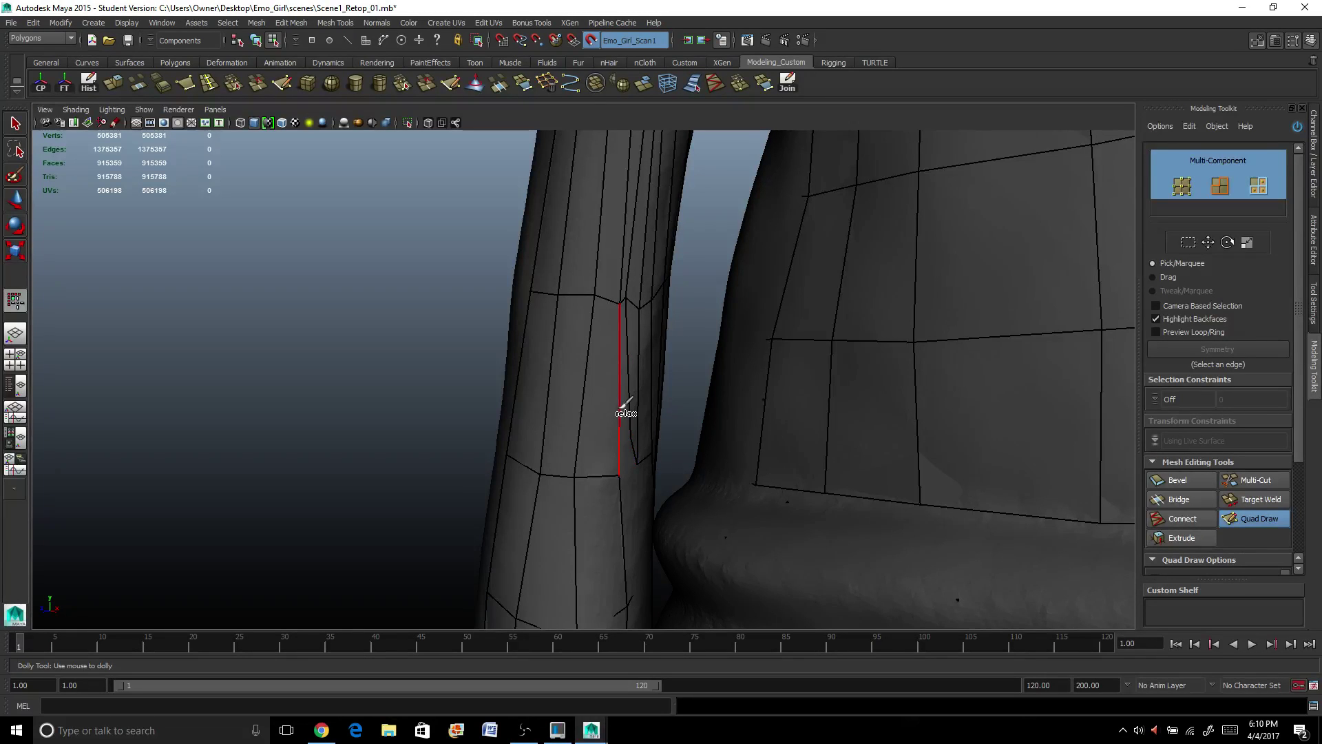
{"action": "left_click_drag", "start_coordinate": [627, 407], "coordinate": [649, 404], "text": "alt"}
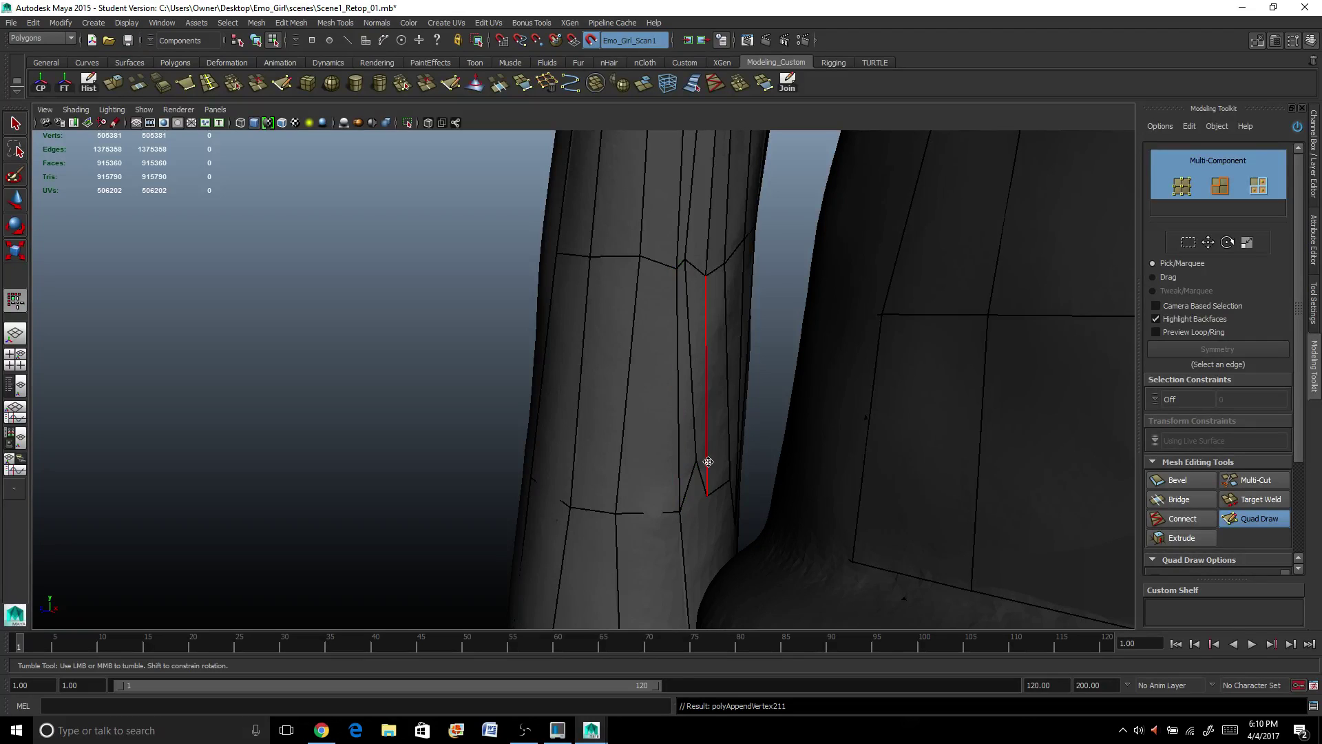
{"action": "left_click_drag", "start_coordinate": [695, 462], "coordinate": [694, 500]}
Move the dipping bottom vertex on the body-facing side of the sleeve into line with the row.
{"action": "right_click_drag", "start_coordinate": [697, 496], "coordinate": [718, 478], "text": "alt"}
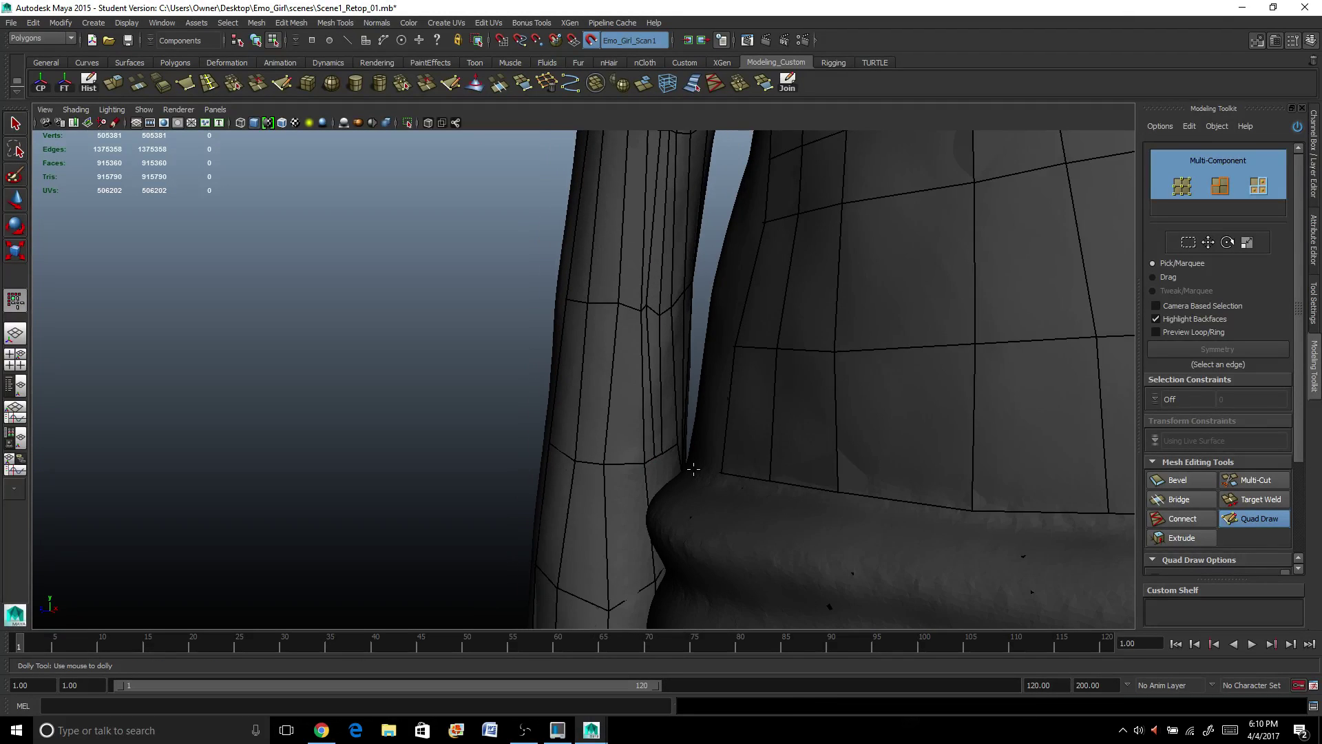
{"action": "left_click_drag", "start_coordinate": [718, 478], "coordinate": [913, 427], "text": "alt"}
{"action": "middle_click_drag", "start_coordinate": [913, 427], "coordinate": [747, 250], "text": "alt"}
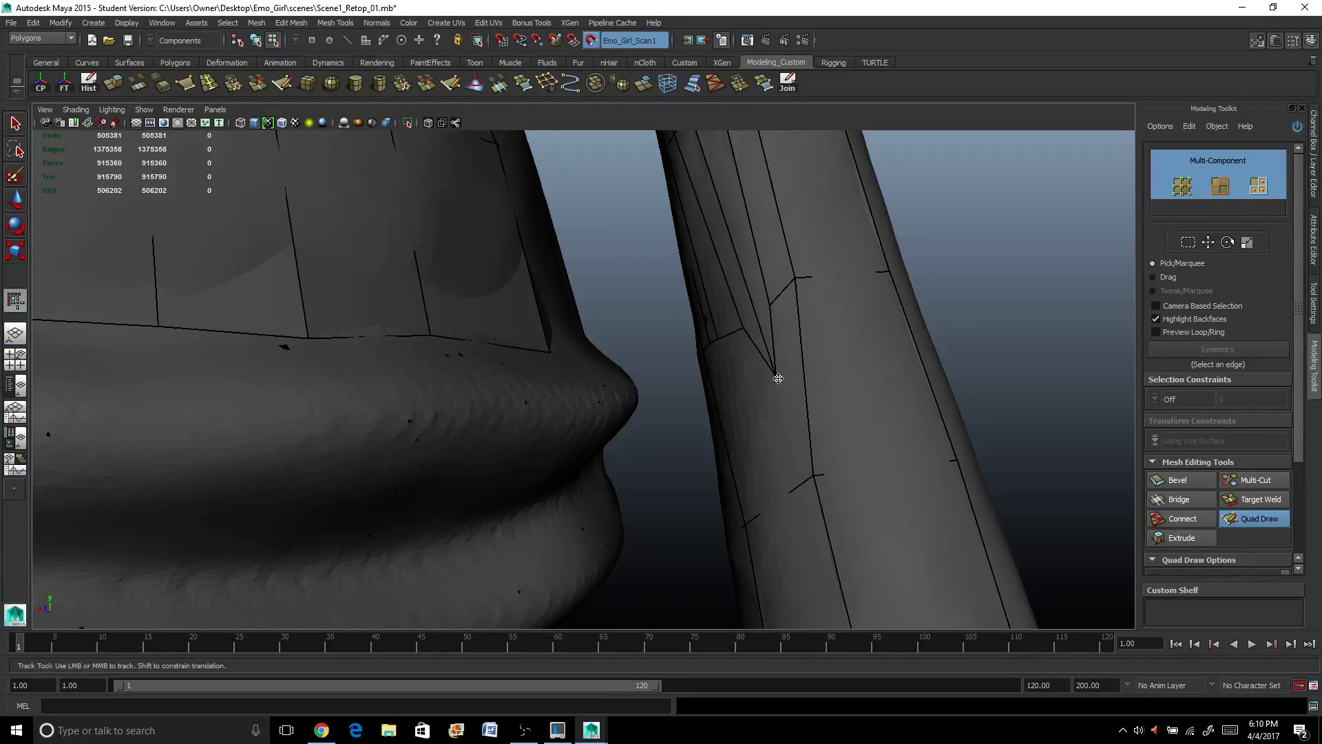
{"action": "mouse_move", "coordinate": [776, 374]}
{"action": "left_mouse_down"}
{"action": "mouse_move", "coordinate": [762, 317]}
{"action": "mouse_move", "coordinate": [662, 375]}
{"action": "mouse_move", "coordinate": [851, 364]}
{"action": "mouse_move", "coordinate": [608, 389]}
{"action": "left_mouse_up"}
{"action": "right_click_drag", "start_coordinate": [607, 390], "coordinate": [642, 371], "text": "alt"}
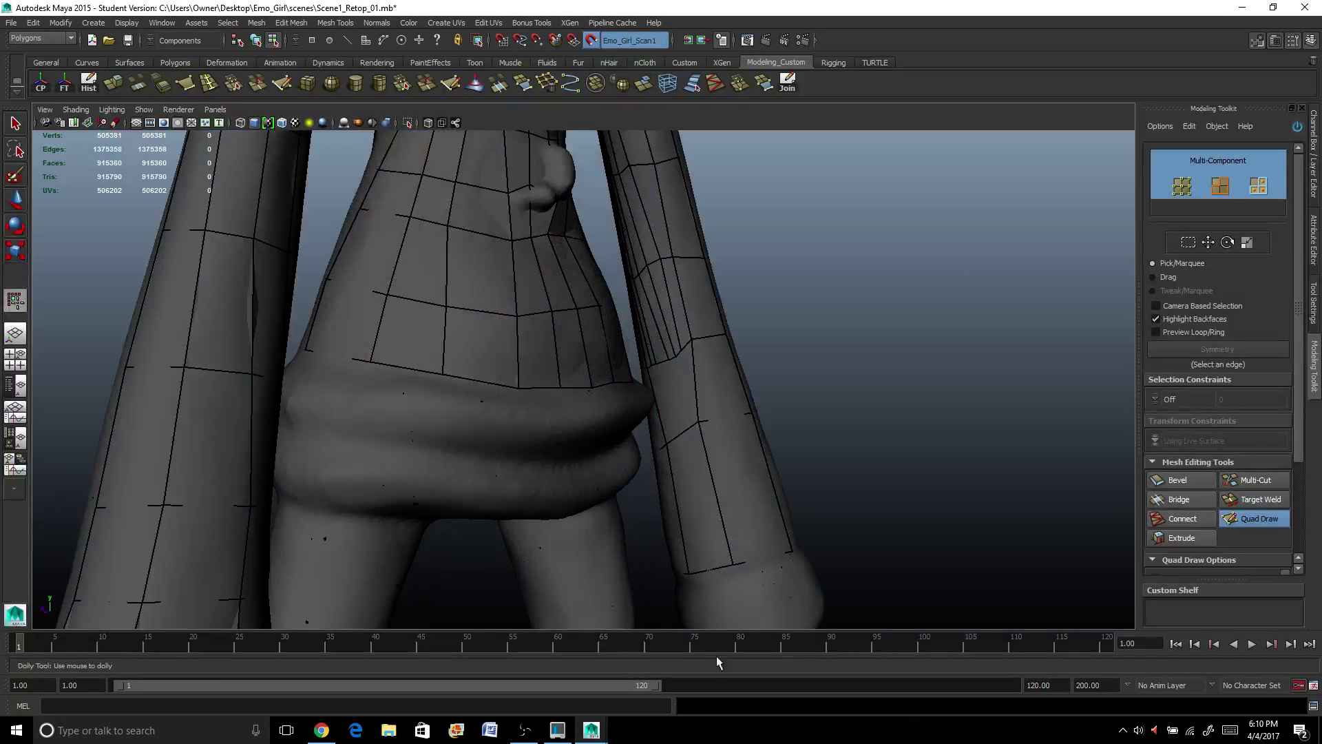
Insert three lengthwise edge loops in the wide inner quad that runs down to the cuff.
{"action": "middle_click_drag", "start_coordinate": [686, 472], "coordinate": [664, 445], "text": "alt"}
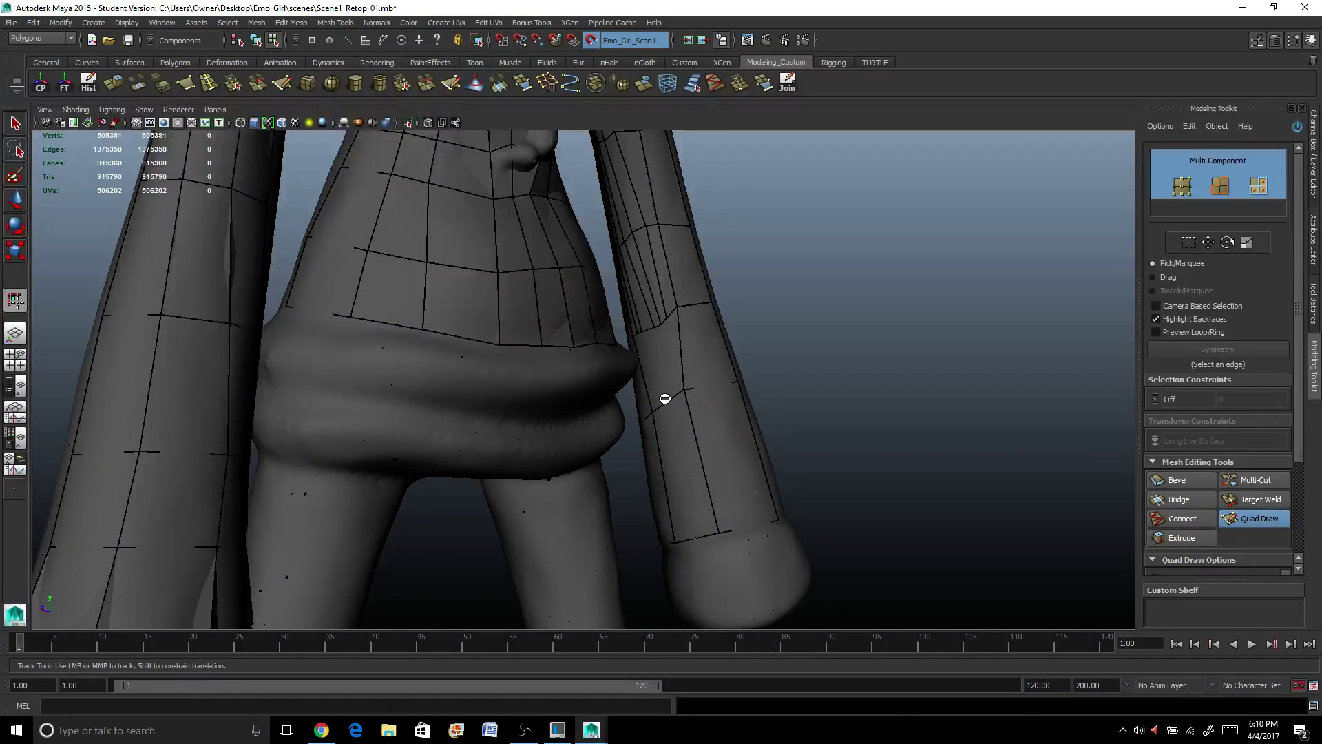
{"action": "right_click_drag", "start_coordinate": [671, 400], "coordinate": [787, 430], "text": "alt"}
{"action": "middle_click_drag", "start_coordinate": [787, 430], "coordinate": [664, 359], "text": "alt"}
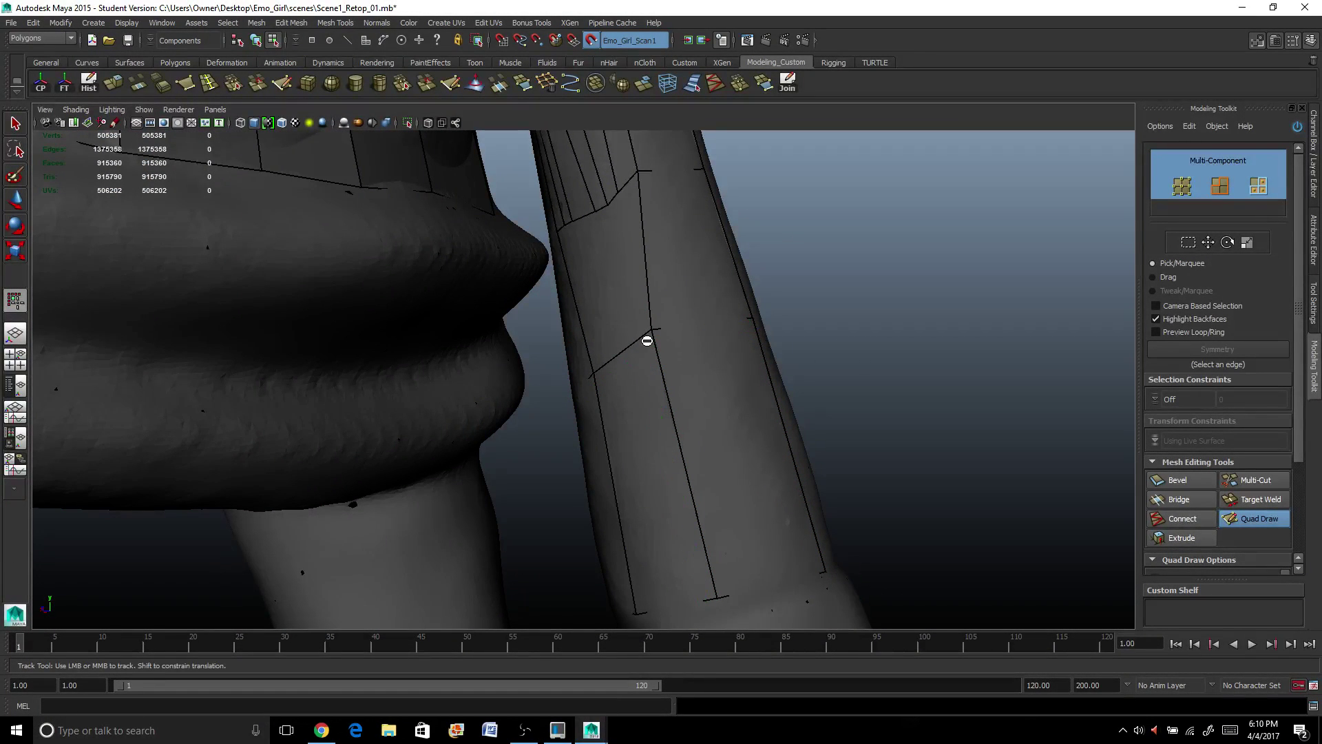
{"action": "left_click", "coordinate": [642, 340], "text": "ctrl"}
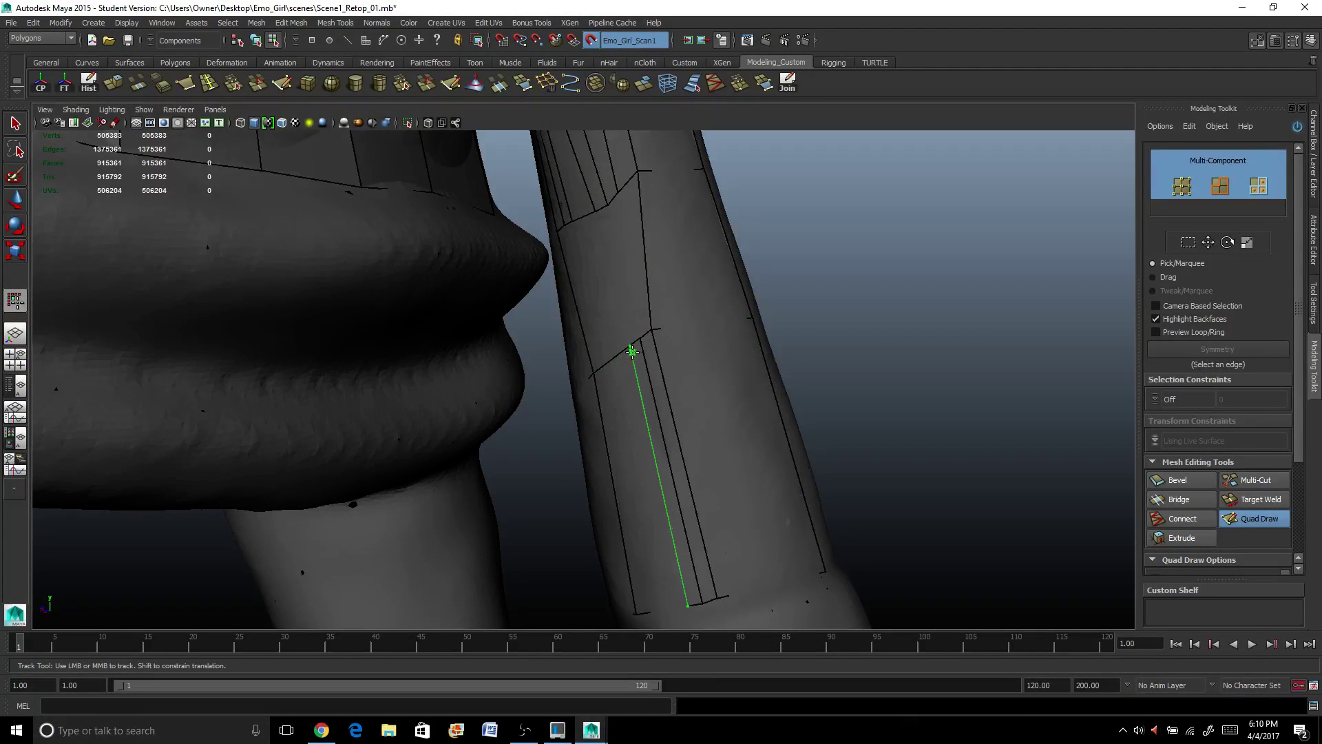
{"action": "left_click", "coordinate": [625, 350], "text": "ctrl"}
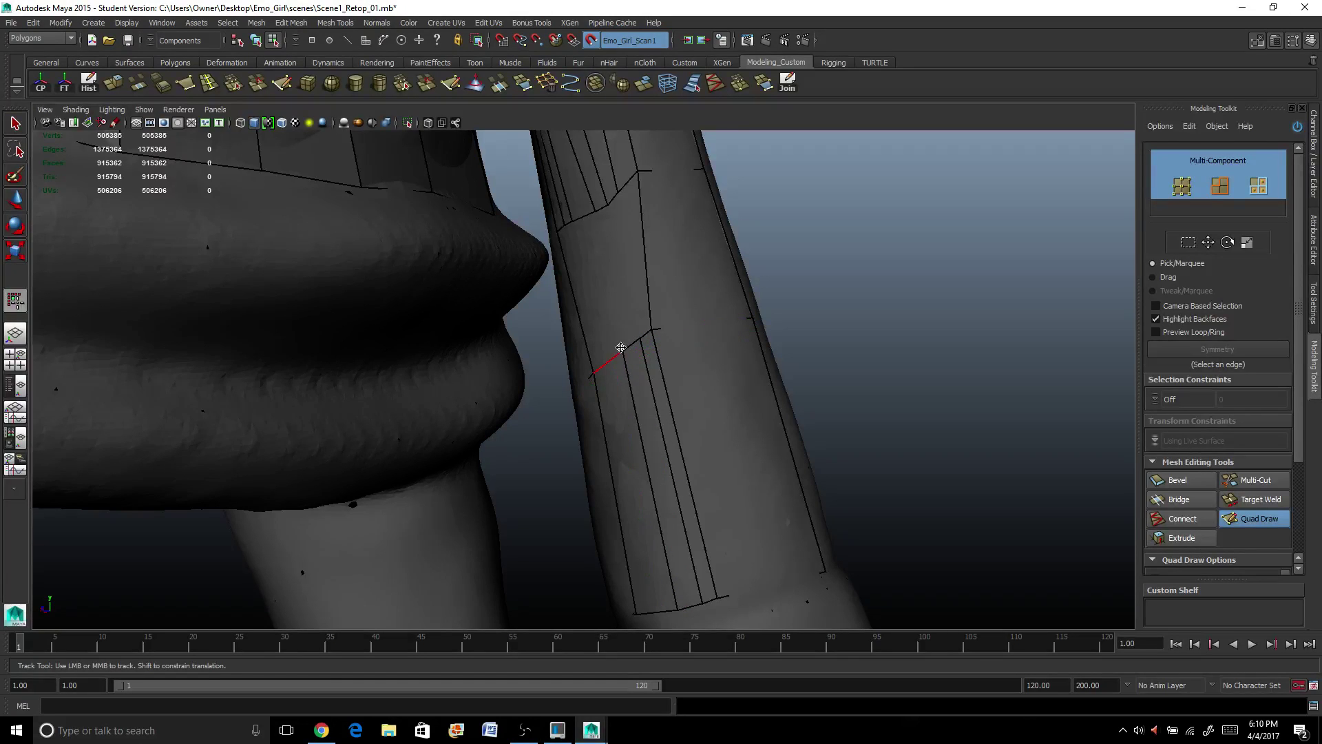
{"action": "left_click", "coordinate": [608, 367], "text": "ctrl"}
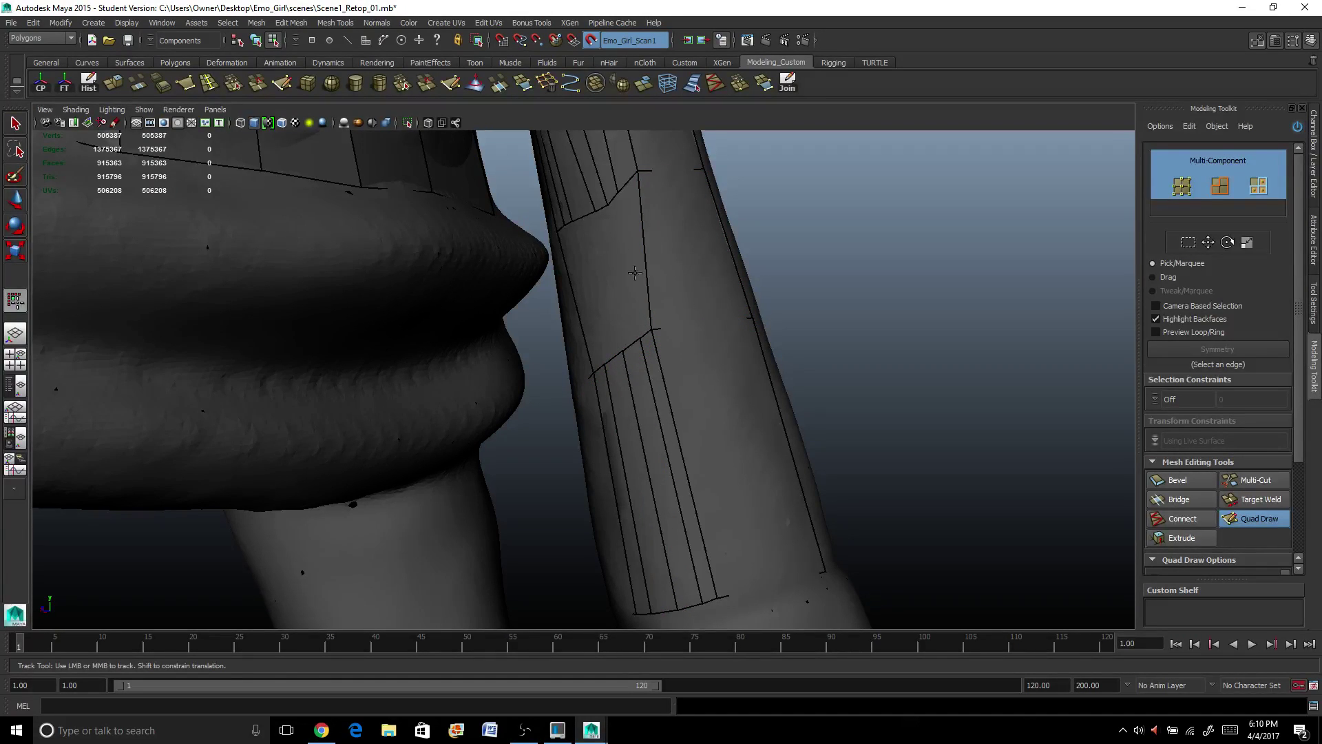
Fill the first two narrow quads bridging the inner forearm gap, adjusting their upper vertices to follow the row.
{"action": "scroll", "coordinate": [628, 214], "scroll_direction": "up", "scroll_amount": 3}
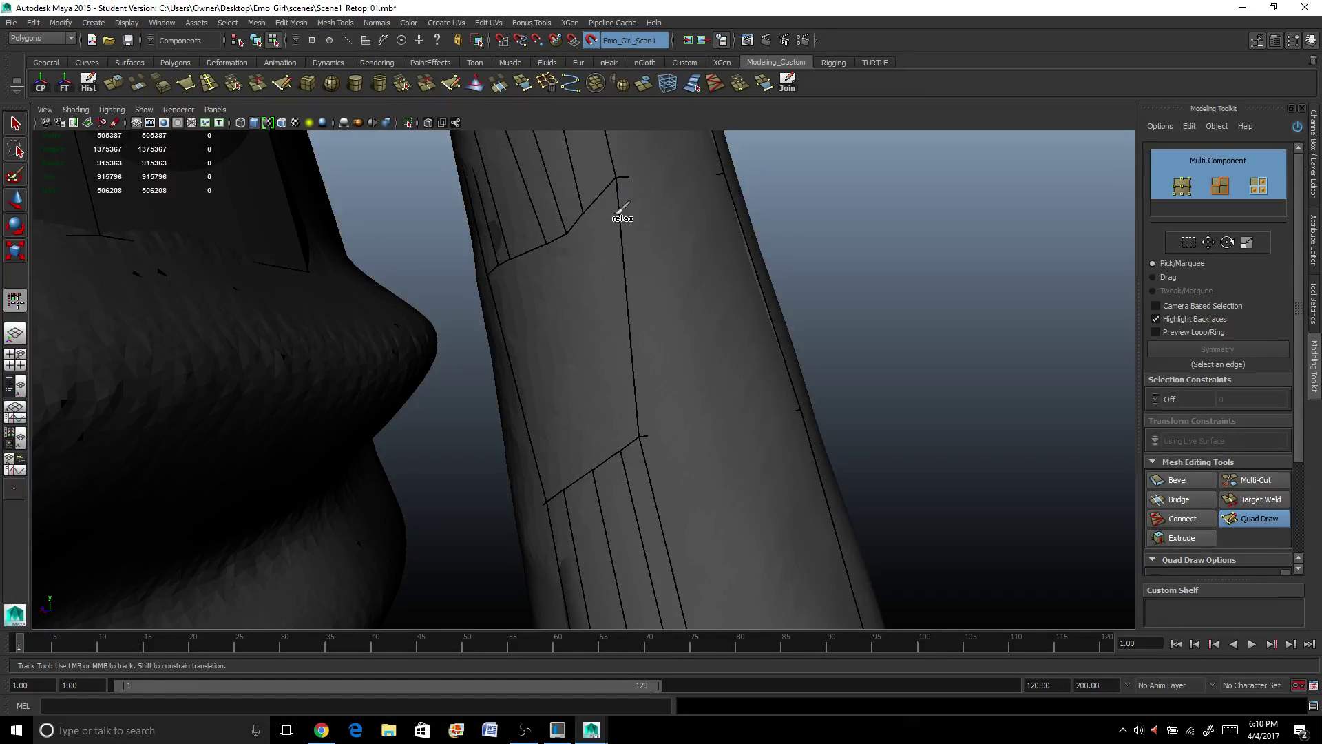
{"action": "left_click_drag", "start_coordinate": [592, 199], "coordinate": [597, 298]}
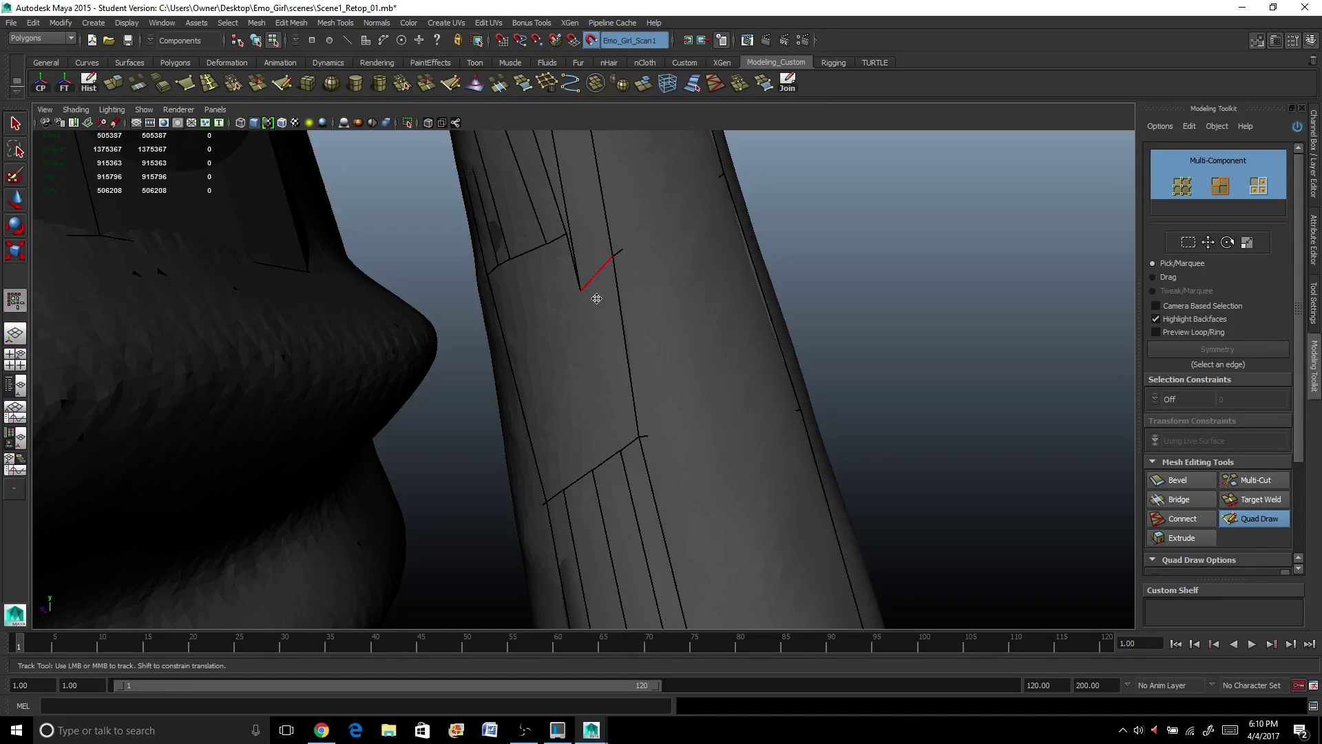
{"action": "left_click", "coordinate": [620, 354], "text": "shift"}
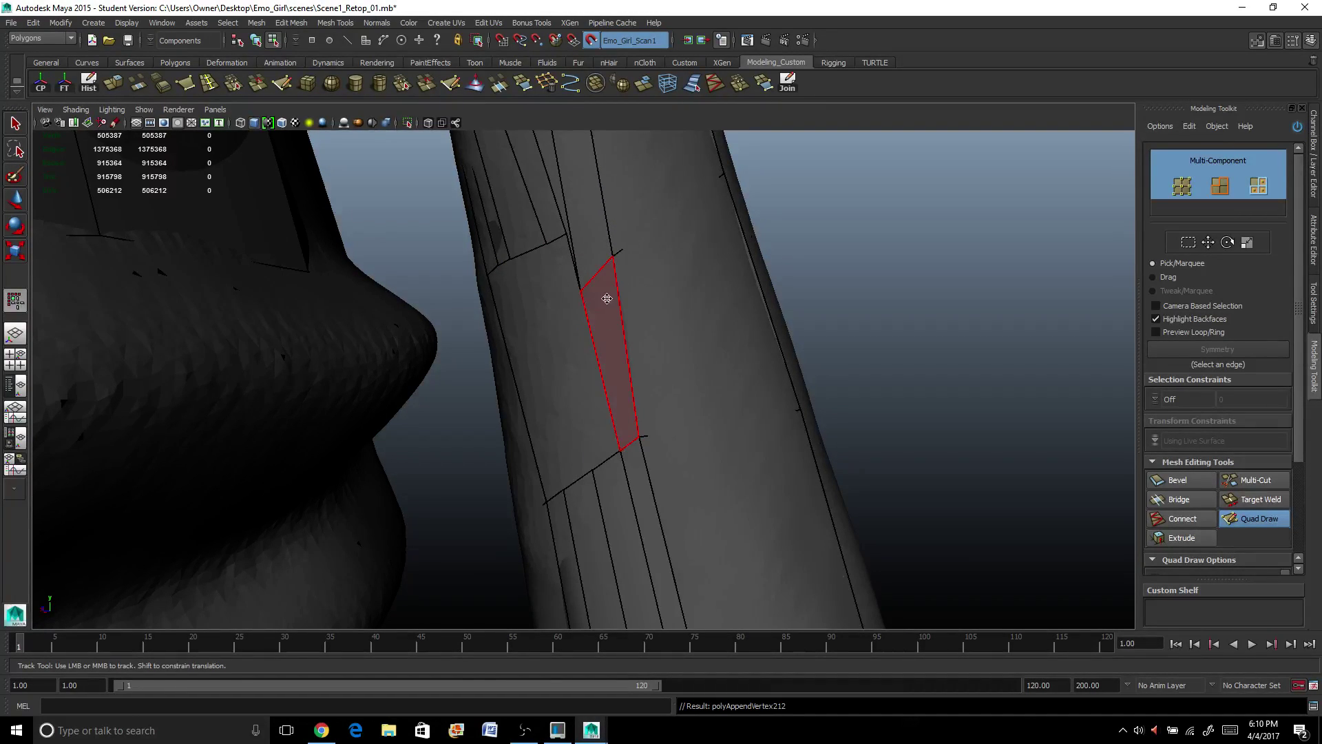
{"action": "mouse_move", "coordinate": [600, 270]}
{"action": "left_mouse_down"}
{"action": "mouse_move", "coordinate": [605, 201]}
{"action": "mouse_move", "coordinate": [572, 227]}
{"action": "mouse_move", "coordinate": [571, 256]}
{"action": "left_mouse_up"}
{"action": "left_click", "coordinate": [593, 354], "text": "shift"}
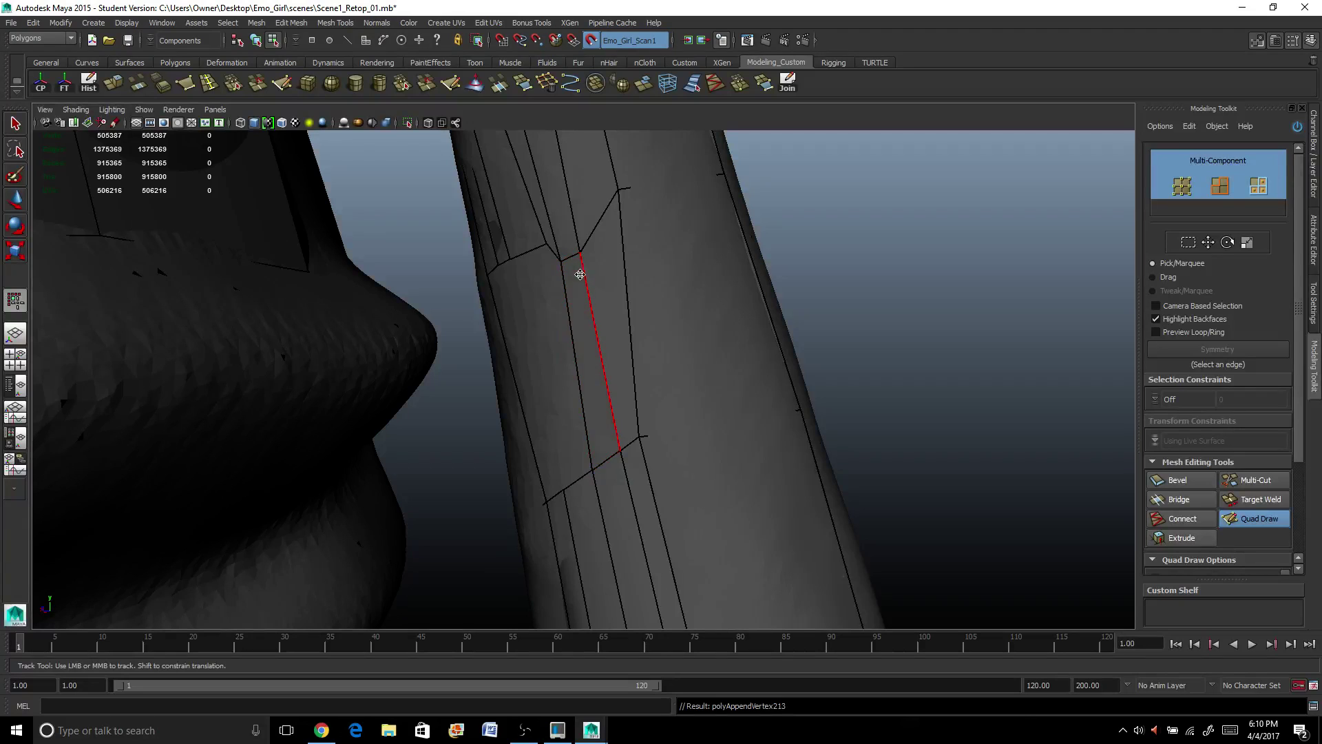
{"action": "left_click_drag", "start_coordinate": [572, 254], "coordinate": [572, 230]}
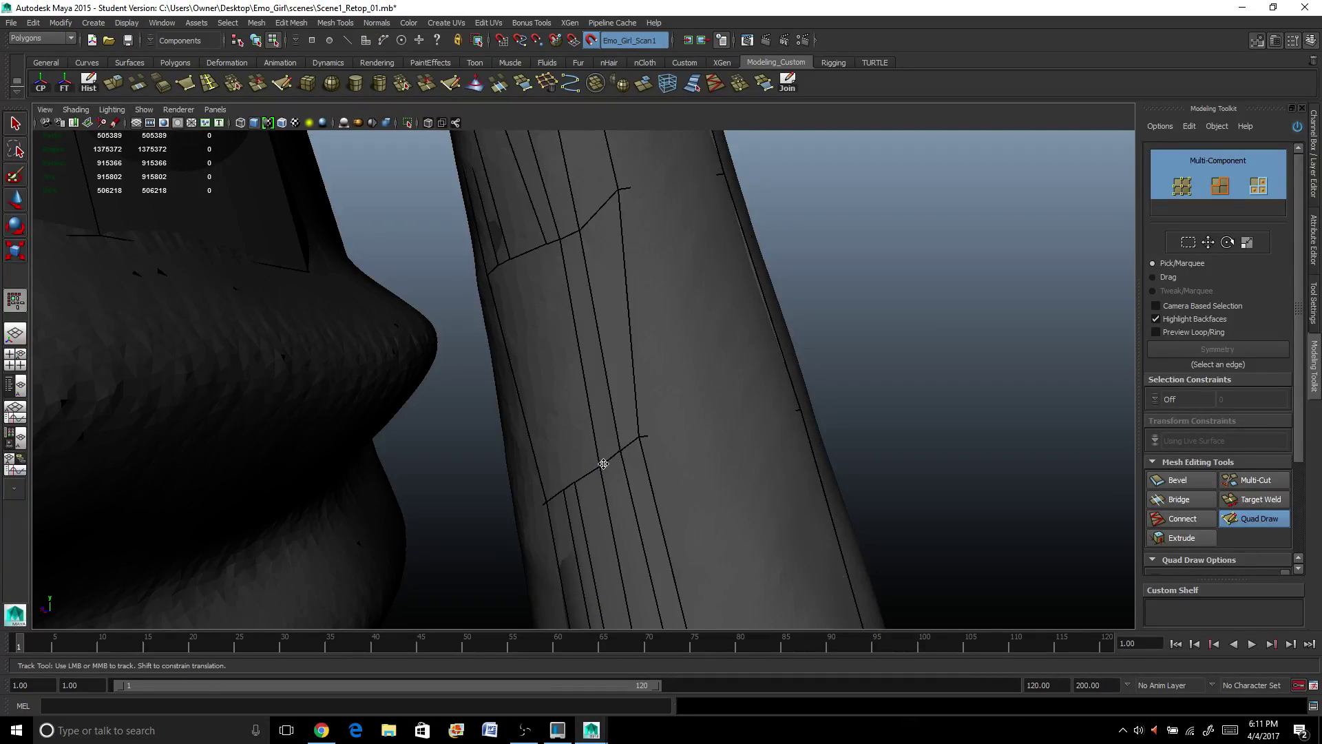
Reposition the next upper vertex on the inner forearm and fill the third narrow quad down to the lower row.
{"action": "left_click_drag", "start_coordinate": [540, 242], "coordinate": [536, 303]}
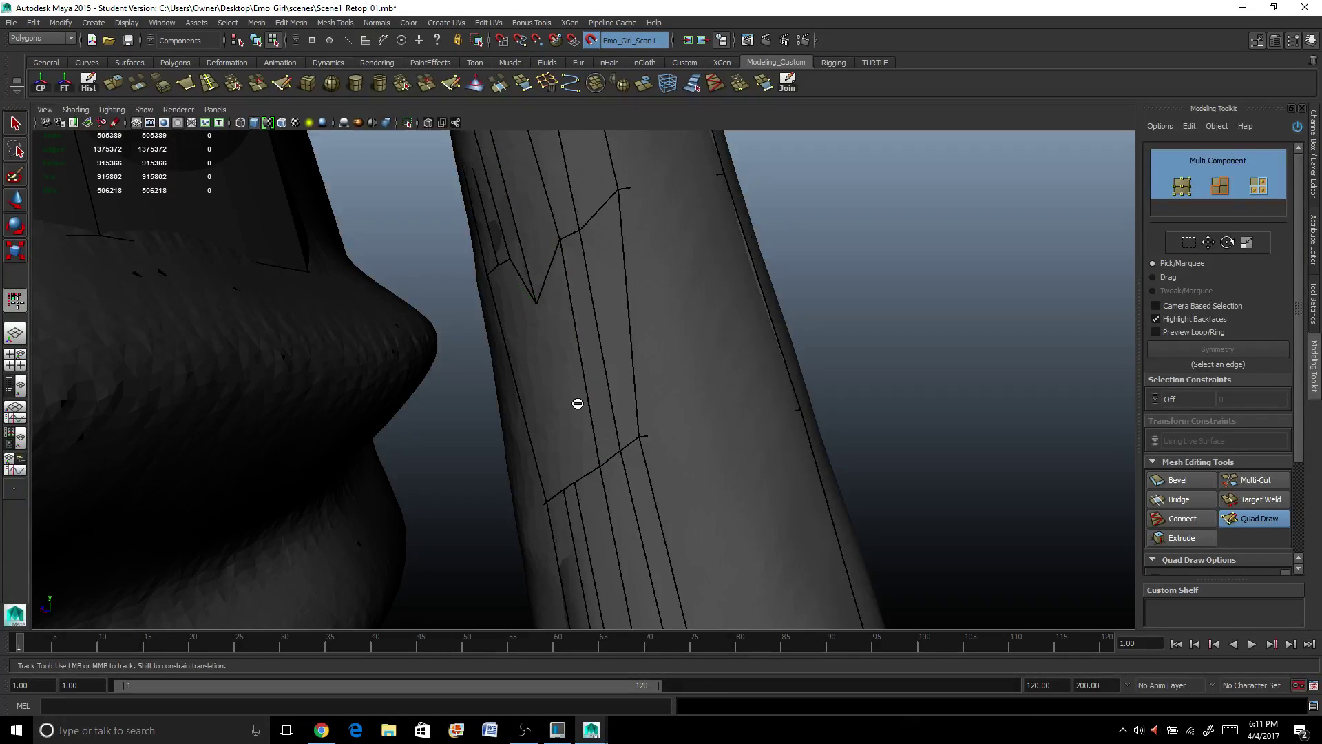
{"action": "scroll", "coordinate": [586, 394], "scroll_direction": "up", "scroll_amount": 2}
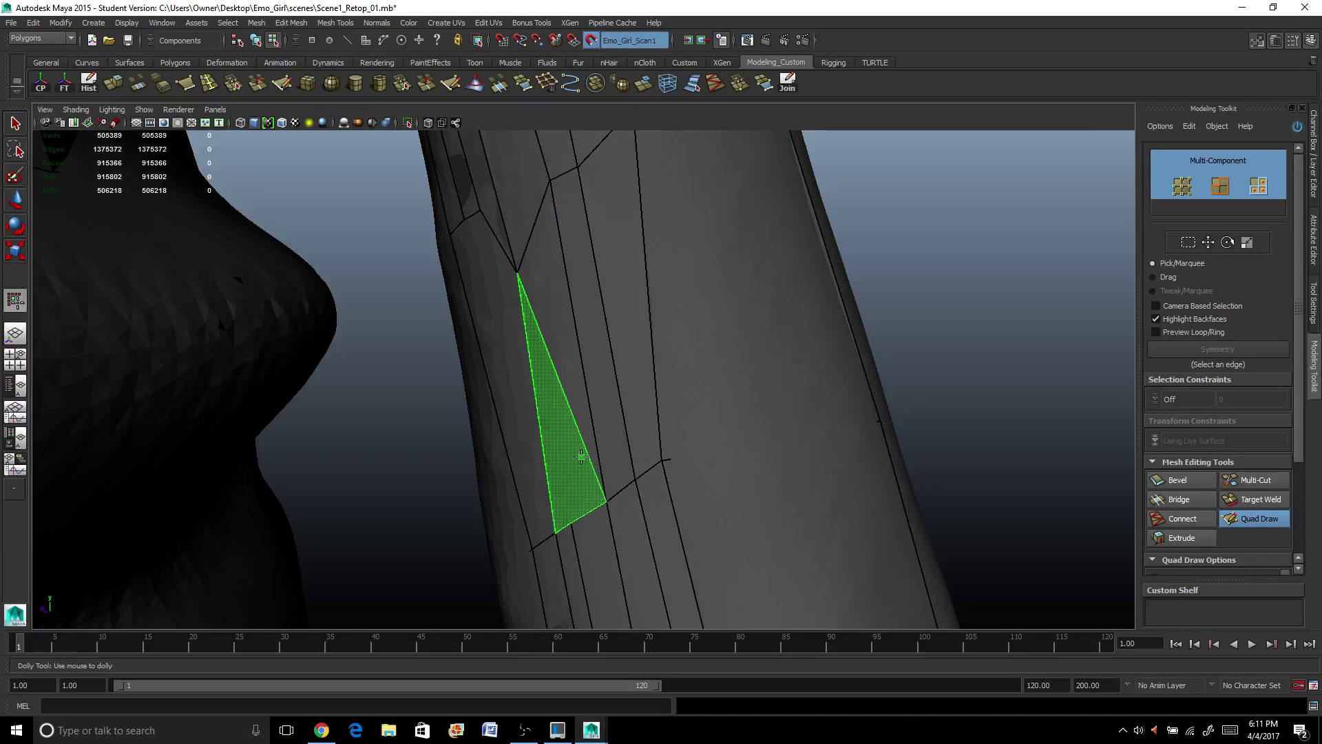
{"action": "mouse_move", "coordinate": [599, 407]}
{"action": "left_mouse_down", "text": "alt"}
{"action": "mouse_move", "coordinate": [620, 378]}
{"action": "mouse_move", "coordinate": [613, 390]}
{"action": "left_mouse_up", "text": "alt"}
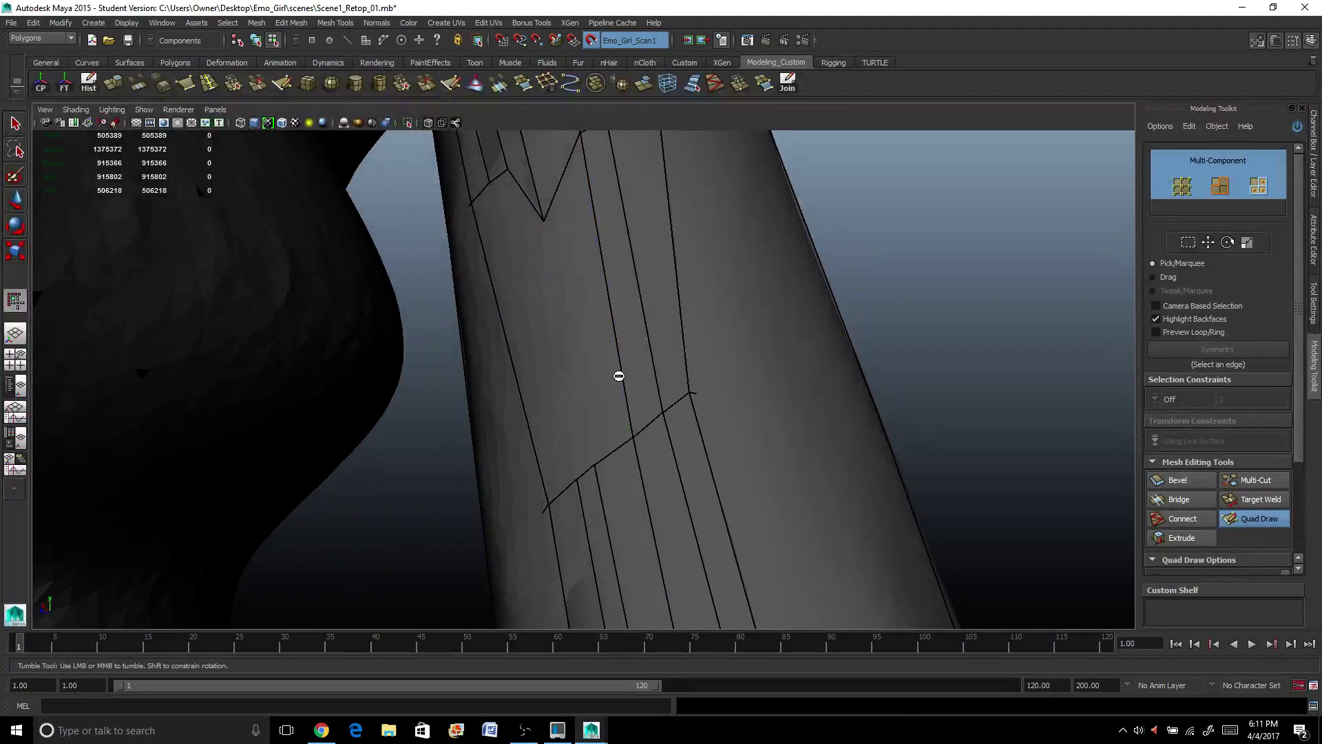
{"action": "middle_click_drag", "start_coordinate": [620, 374], "coordinate": [499, 350], "text": "alt"}
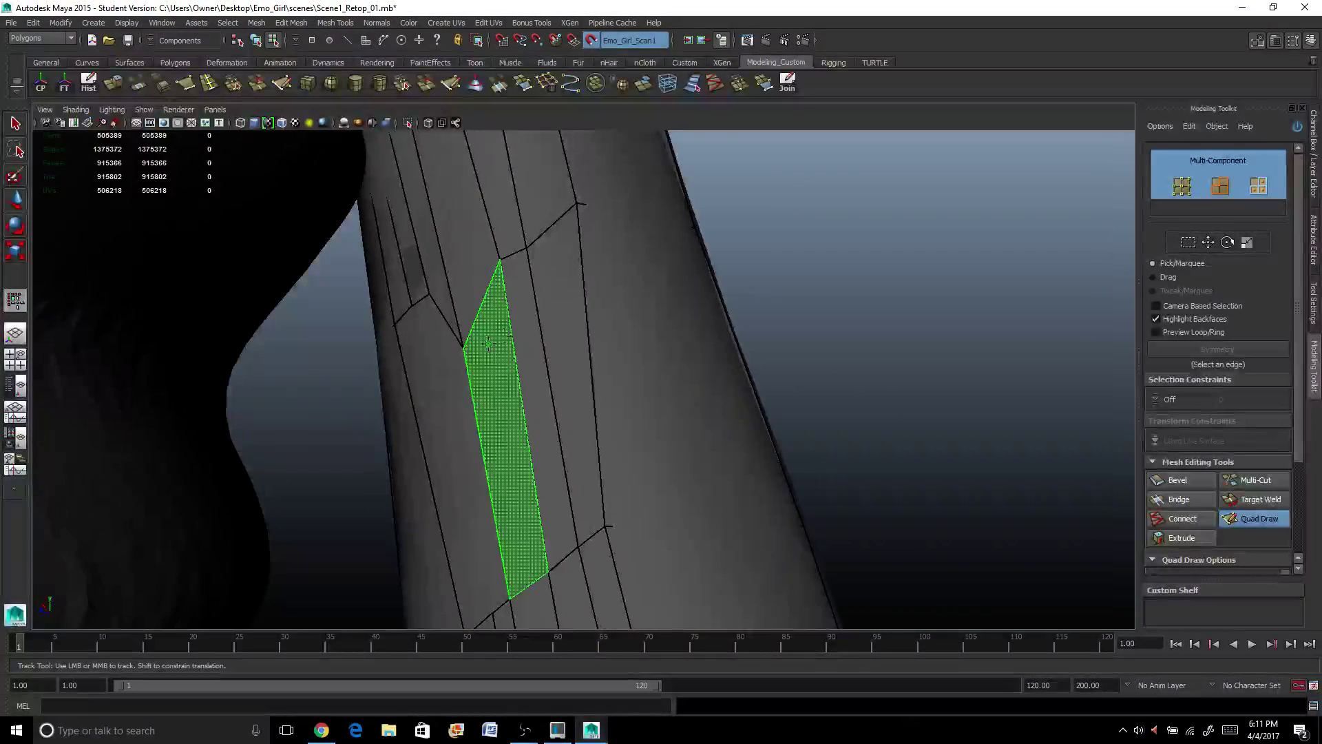
{"action": "left_click", "coordinate": [489, 345], "text": "shift"}
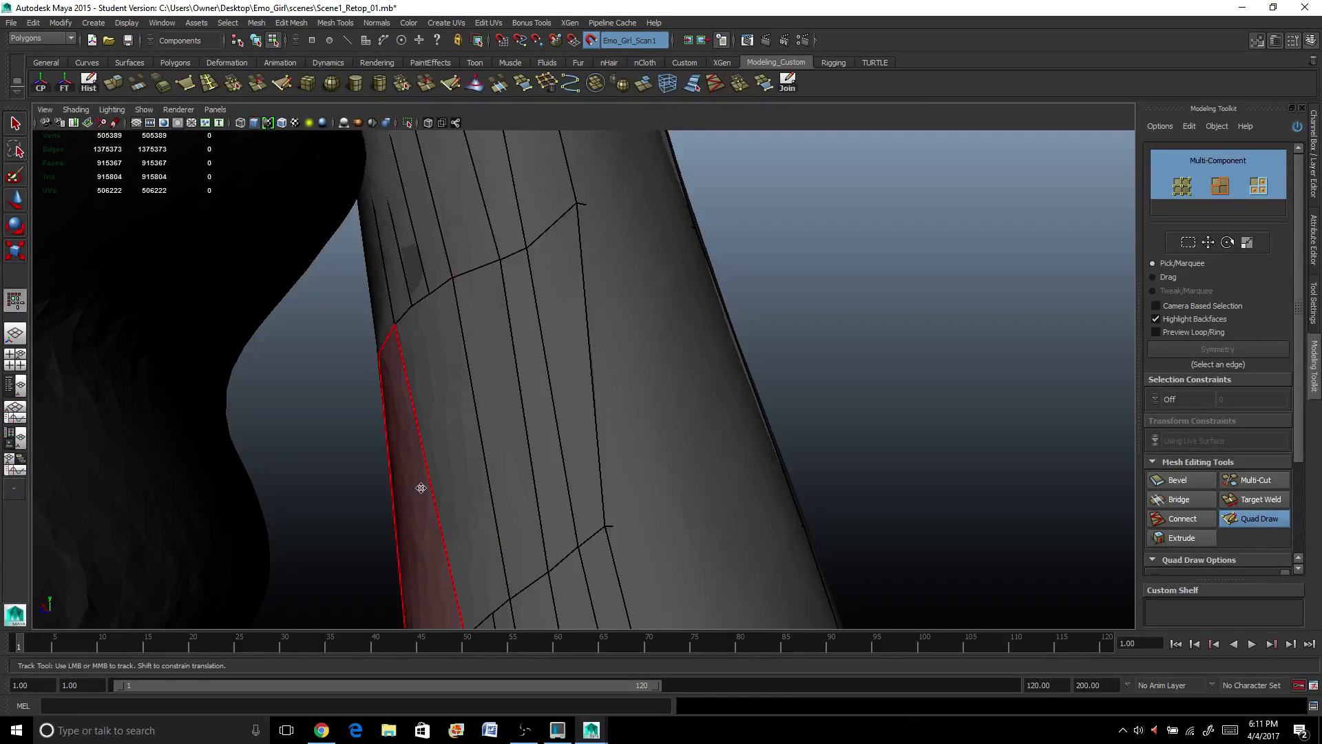
Shift the lower row's inner corner vertex toward the body to widen the quads beside it.
{"action": "middle_click_drag", "start_coordinate": [508, 493], "coordinate": [493, 392], "text": "alt"}
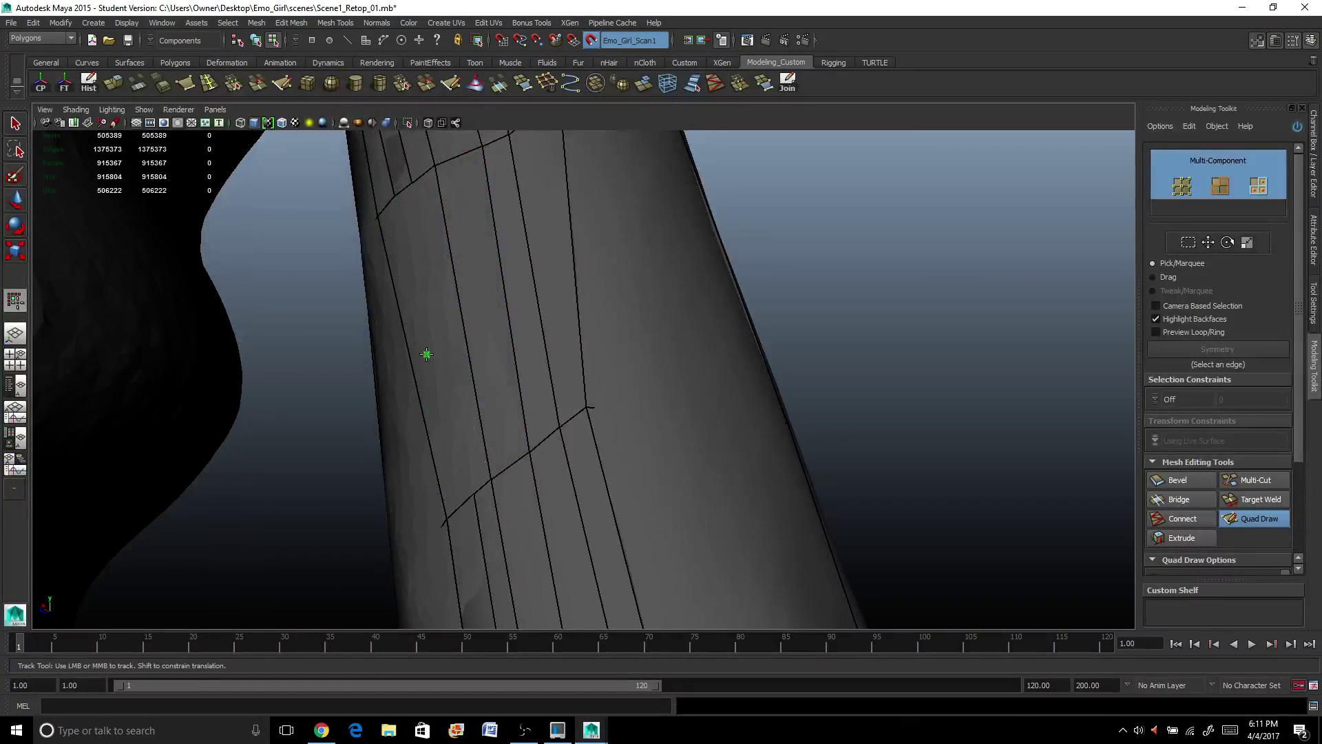
{"action": "middle_click_drag", "start_coordinate": [478, 331], "coordinate": [438, 420], "text": "alt"}
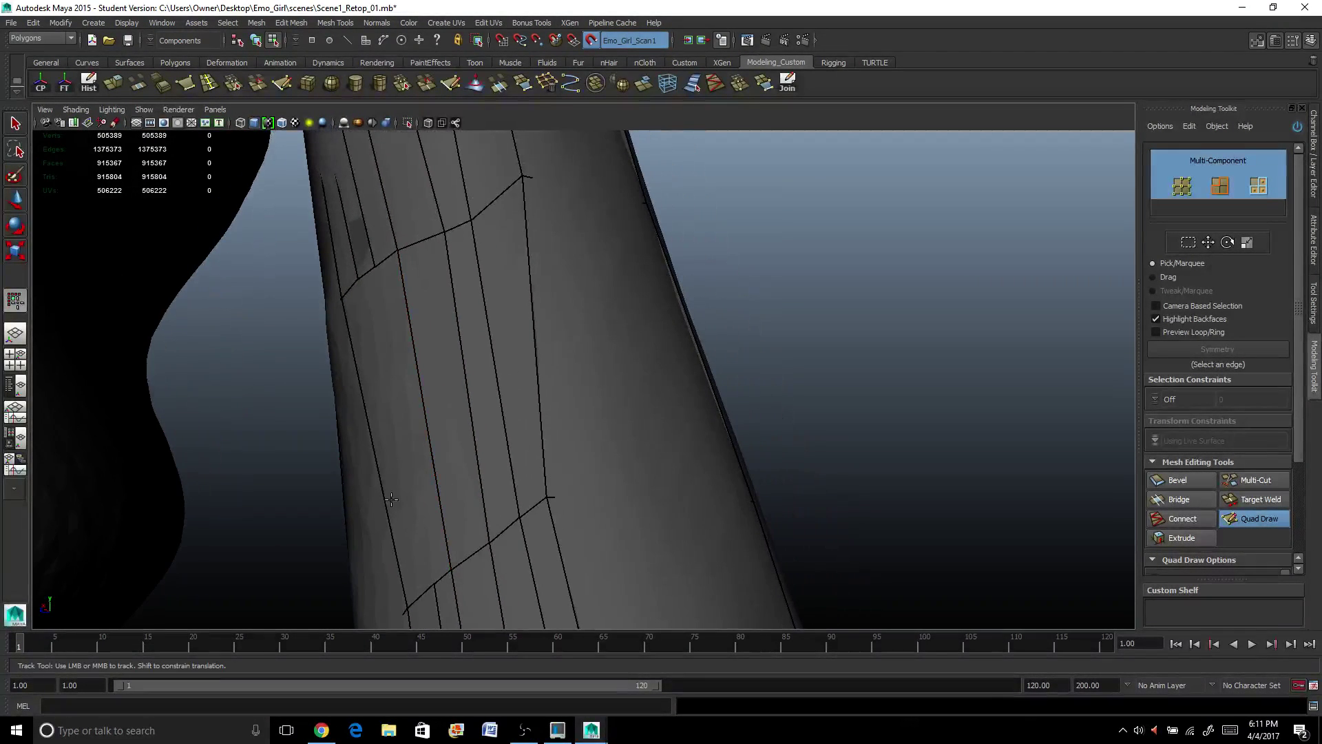
{"action": "left_click_drag", "start_coordinate": [404, 610], "coordinate": [384, 608]}
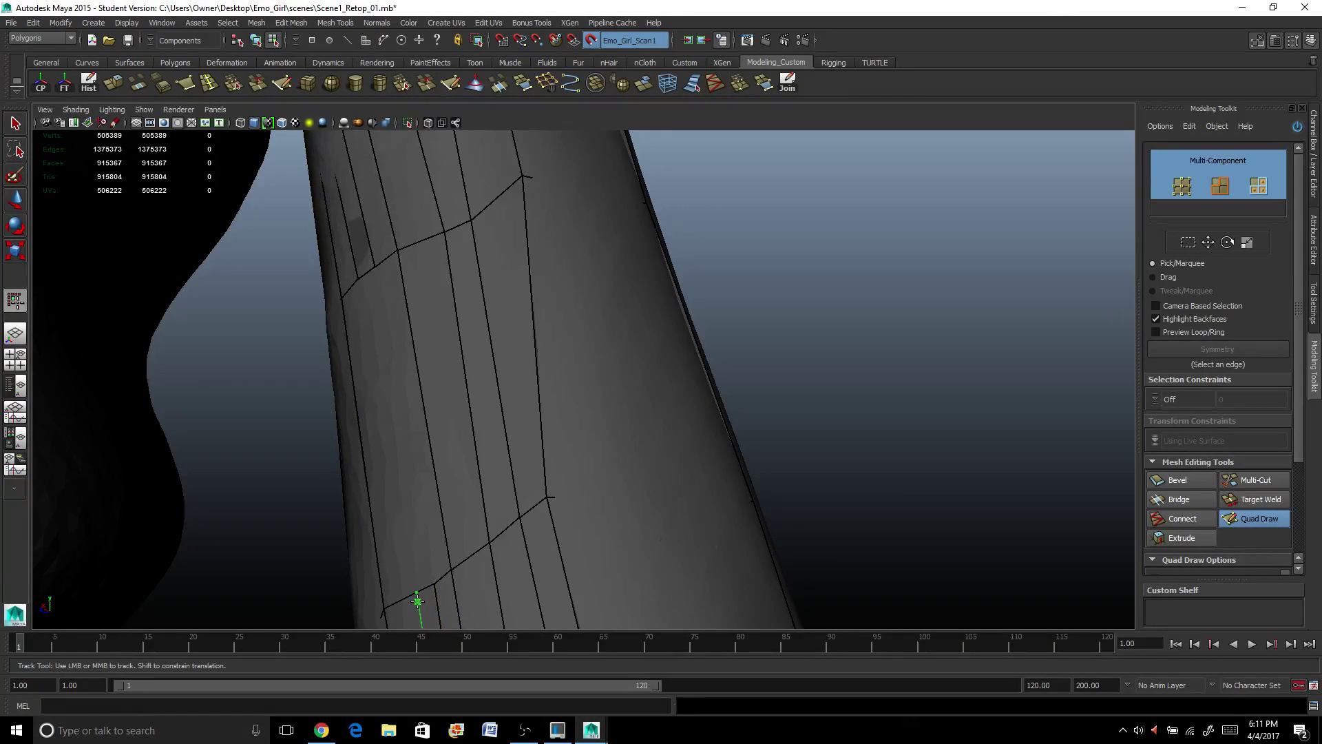
Pull two lower-row vertices up the inner forearm, fill the narrow quad above them, and return them to the lower row.
{"action": "left_click_drag", "start_coordinate": [437, 584], "coordinate": [387, 368]}
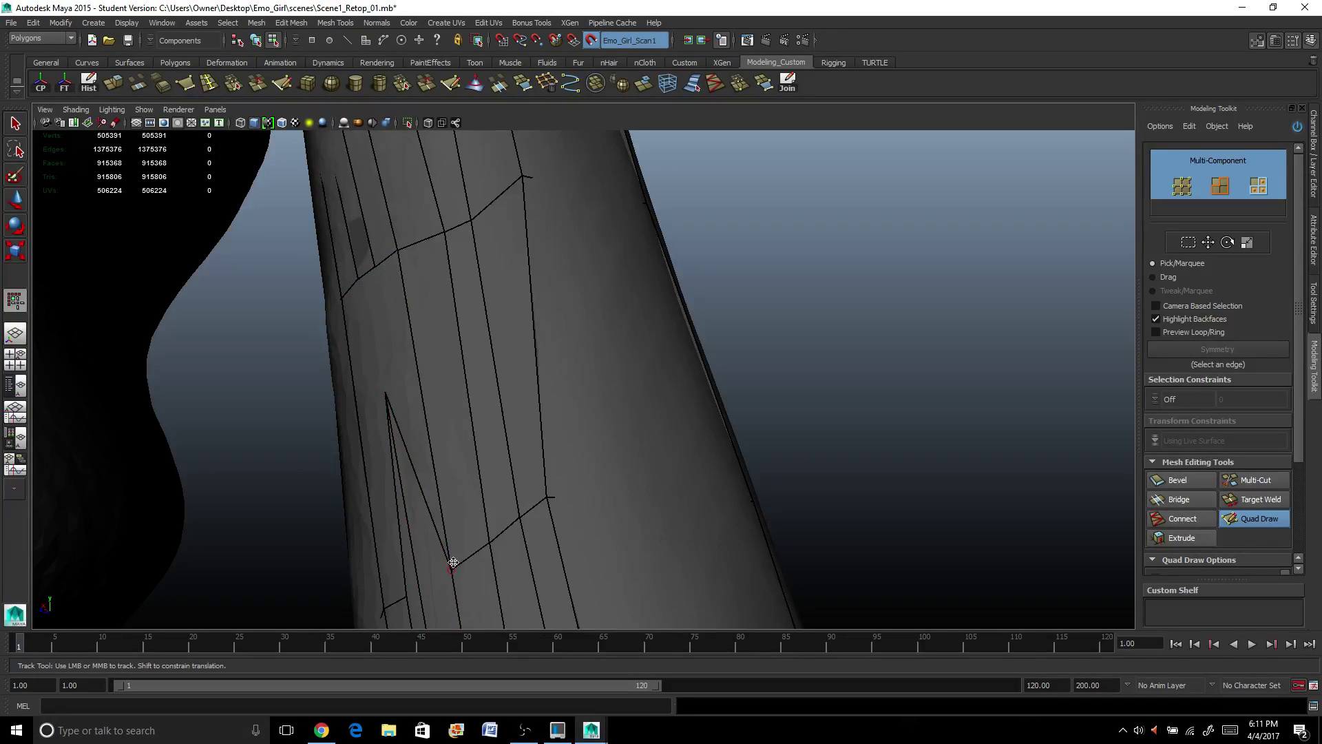
{"action": "left_click_drag", "start_coordinate": [453, 563], "coordinate": [419, 389]}
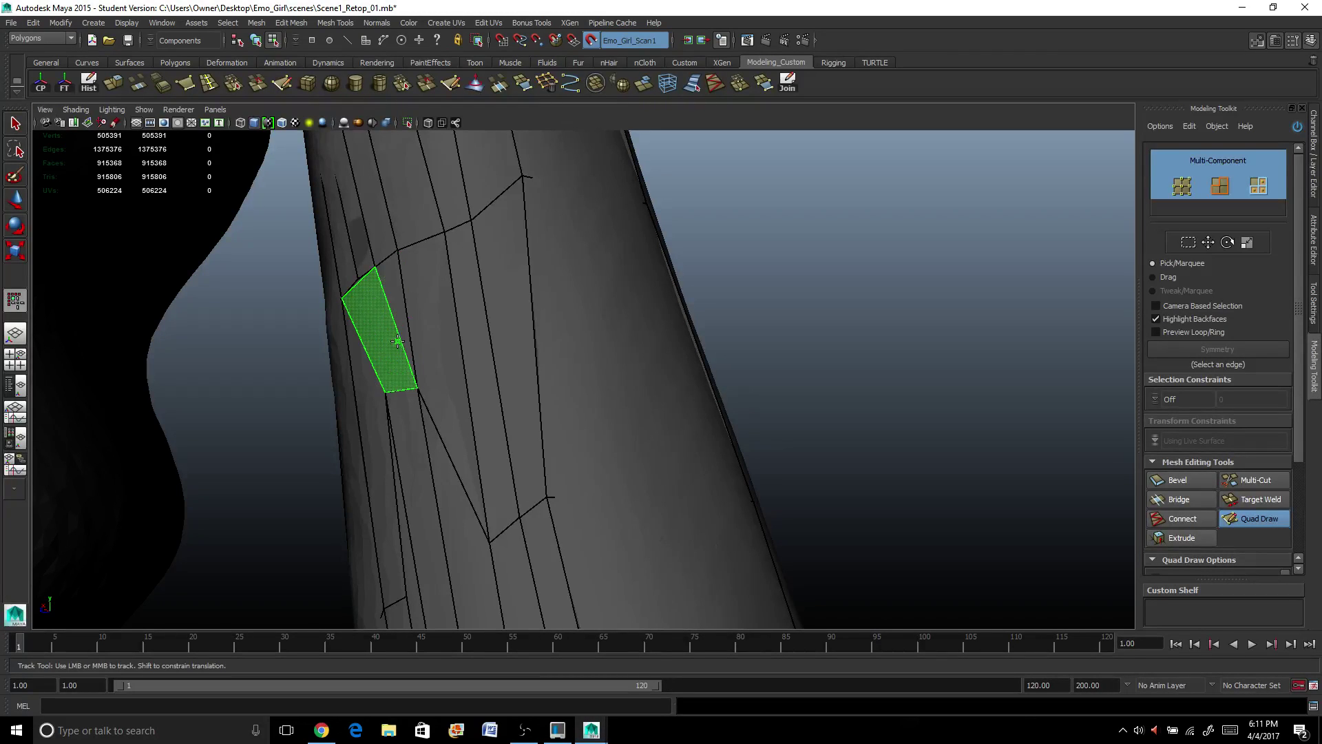
{"action": "scroll", "coordinate": [398, 341], "scroll_direction": "up", "scroll_amount": 3}
{"action": "left_click_drag", "start_coordinate": [399, 339], "coordinate": [358, 363], "text": "alt"}
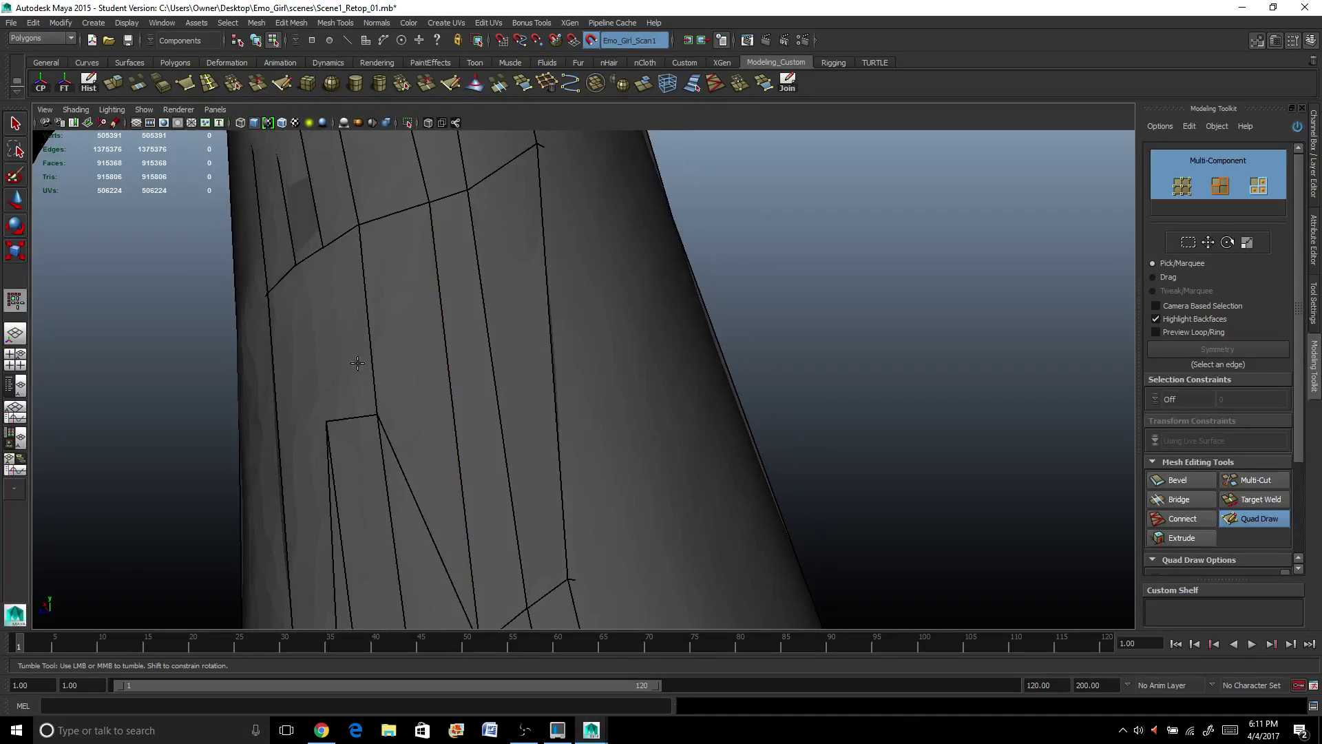
{"action": "left_click", "coordinate": [355, 341], "text": "shift"}
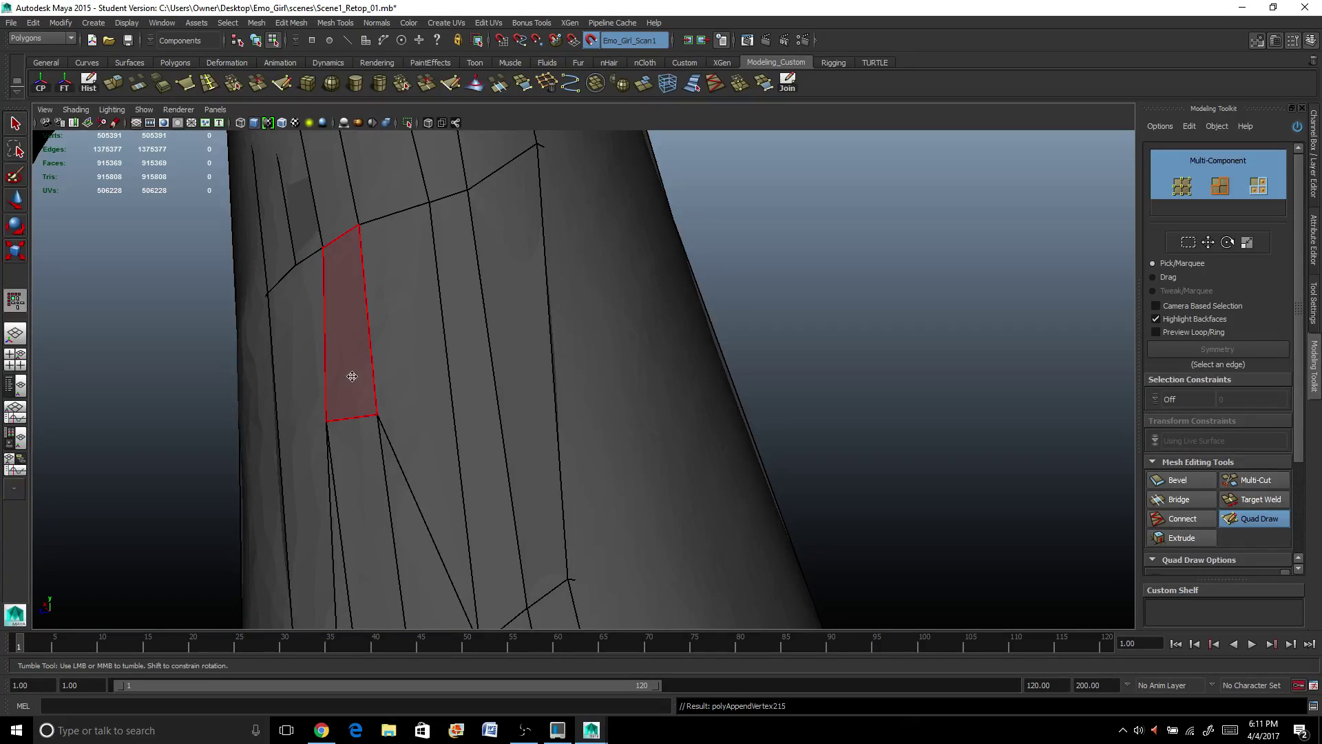
{"action": "left_click_drag", "start_coordinate": [357, 418], "coordinate": [407, 642]}
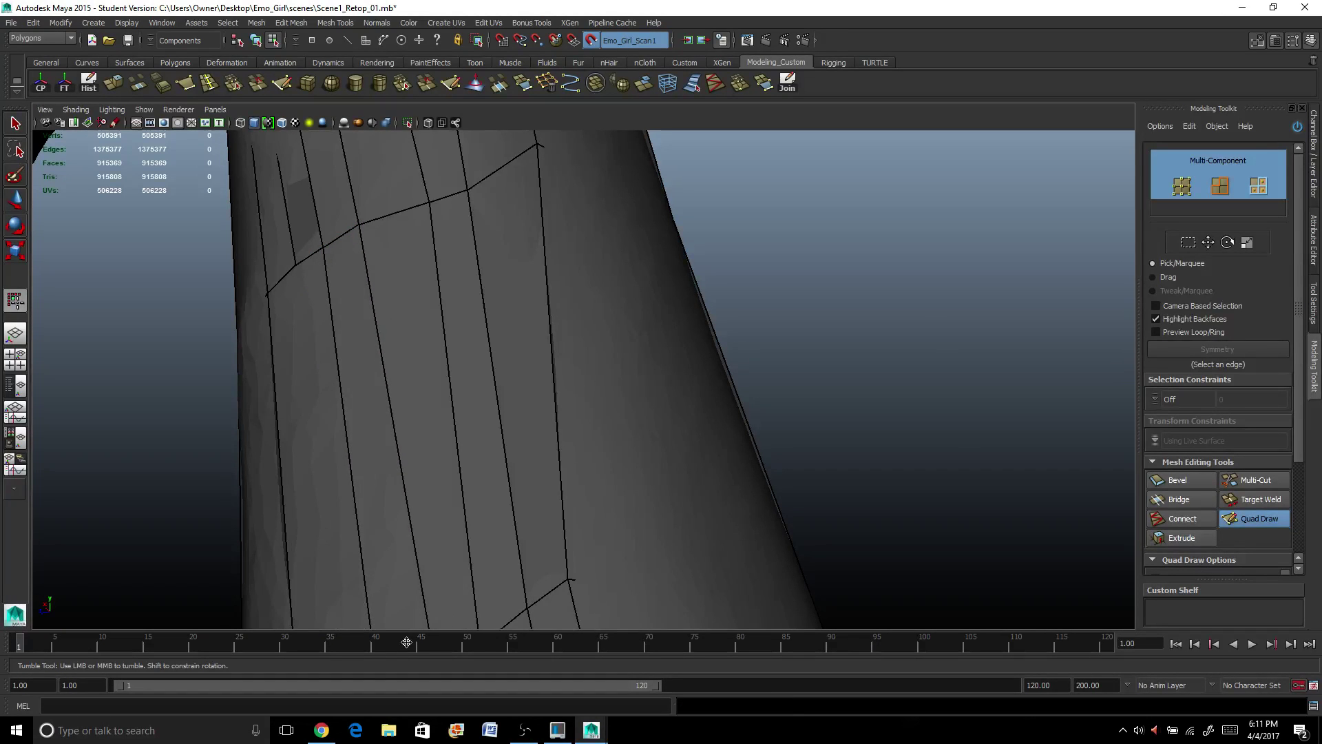
Raise the next lower-row vertices, fill the remaining narrow gaps along the inner forearm, and move the vertices back down.
{"action": "middle_click_drag", "start_coordinate": [407, 642], "coordinate": [386, 481], "text": "alt"}
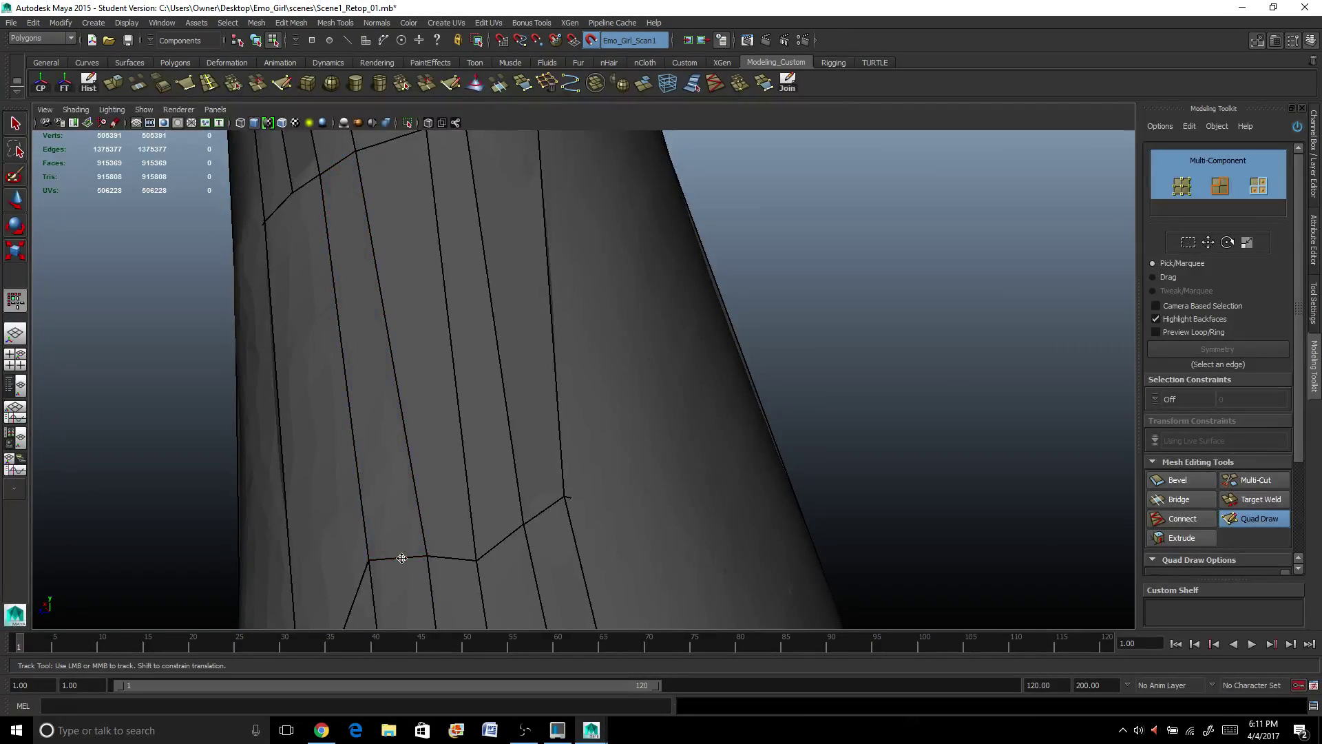
{"action": "left_click_drag", "start_coordinate": [402, 558], "coordinate": [416, 612]}
{"action": "middle_click_drag", "start_coordinate": [334, 413], "coordinate": [393, 594], "text": "alt"}
{"action": "left_click_drag", "start_coordinate": [398, 605], "coordinate": [360, 303]}
{"action": "left_click", "coordinate": [361, 174], "text": "ctrl+shift"}
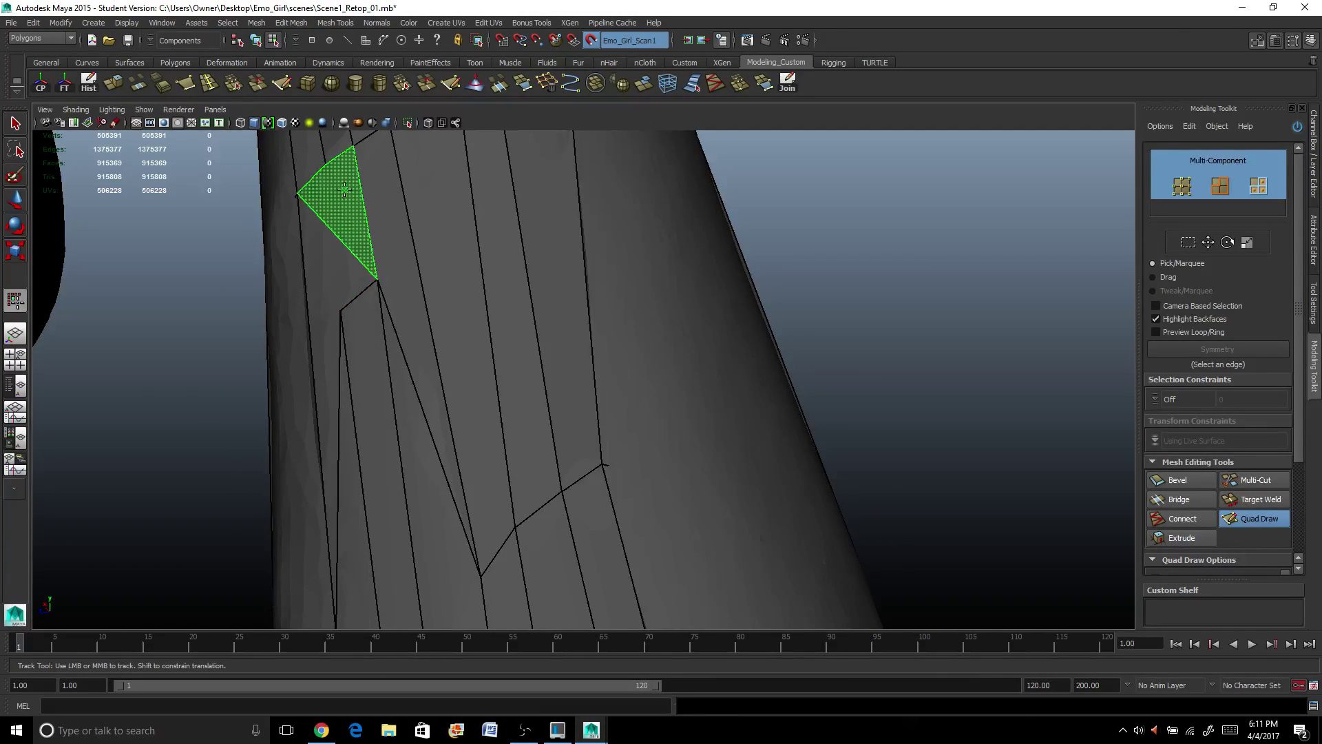
{"action": "left_click", "coordinate": [356, 248], "text": "shift"}
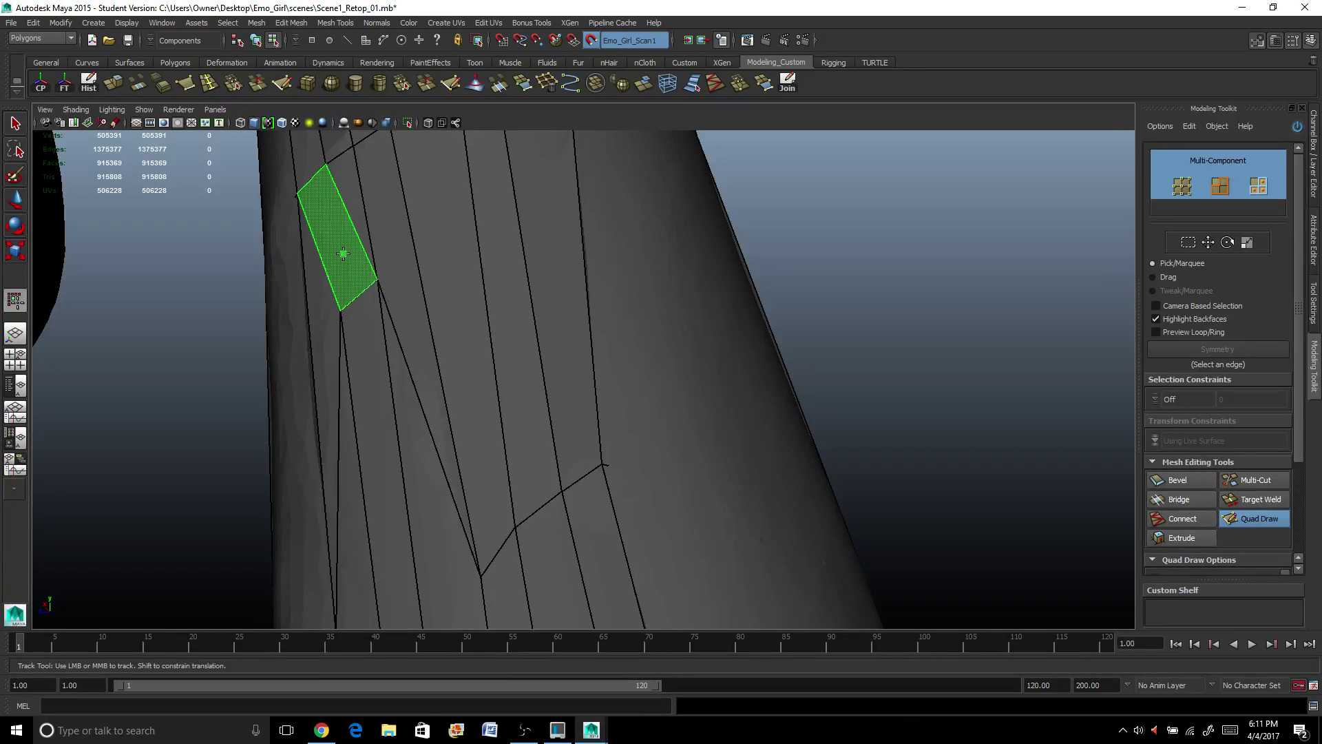
{"action": "left_click", "coordinate": [363, 272], "text": "shift"}
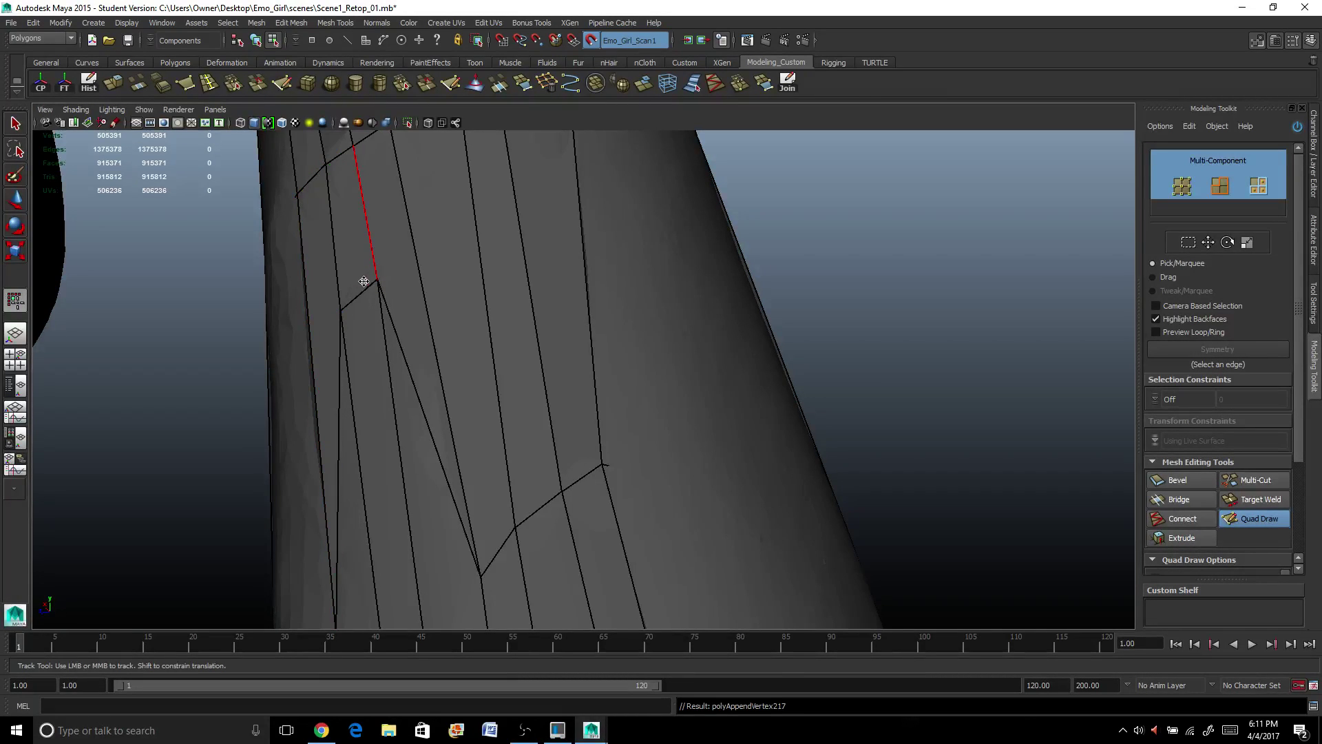
{"action": "scroll", "coordinate": [413, 591], "scroll_direction": "down", "scroll_amount": 5}
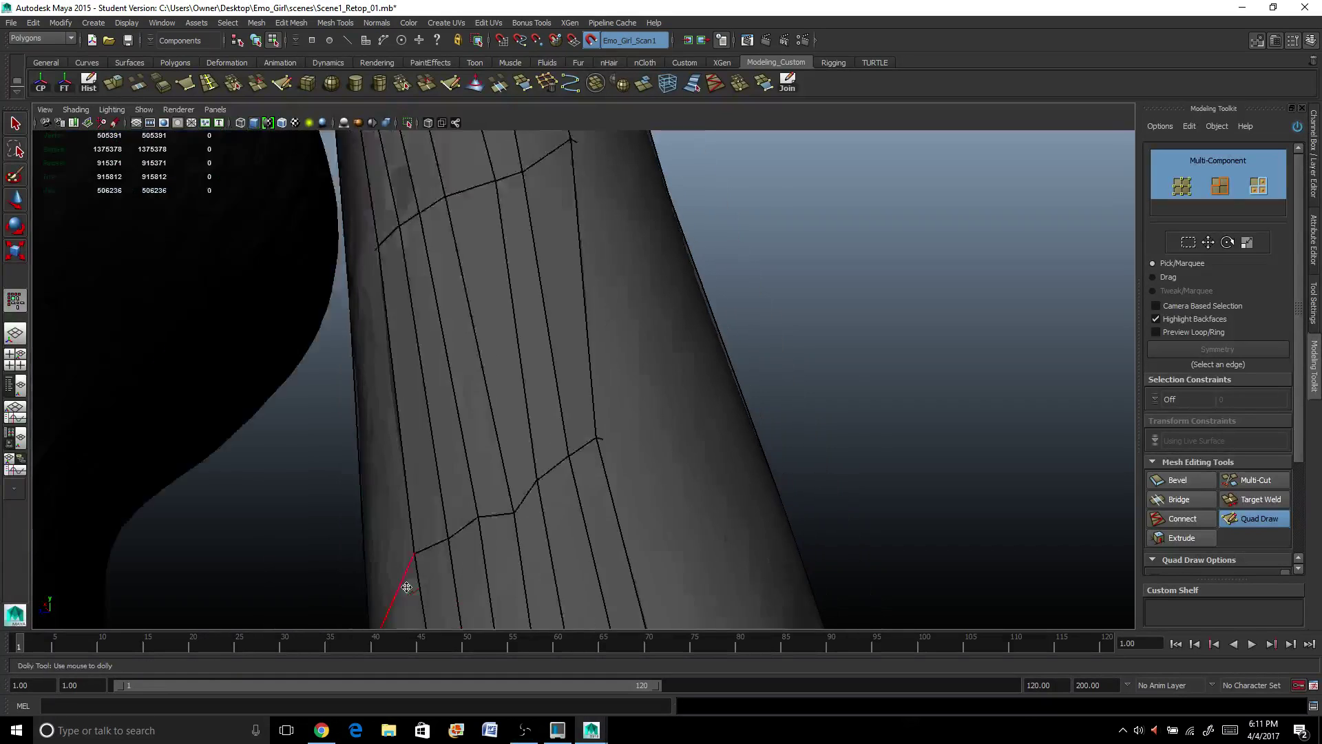
Examine the sleeve from several sides for remaining gaps in the quads around the forearm and cuff edge.
{"action": "scroll", "coordinate": [412, 585], "scroll_direction": "down", "scroll_amount": 3}
{"action": "left_click_drag", "start_coordinate": [709, 496], "coordinate": [581, 422], "text": "alt"}
{"action": "left_click", "coordinate": [580, 423], "text": "ctrl+shift"}
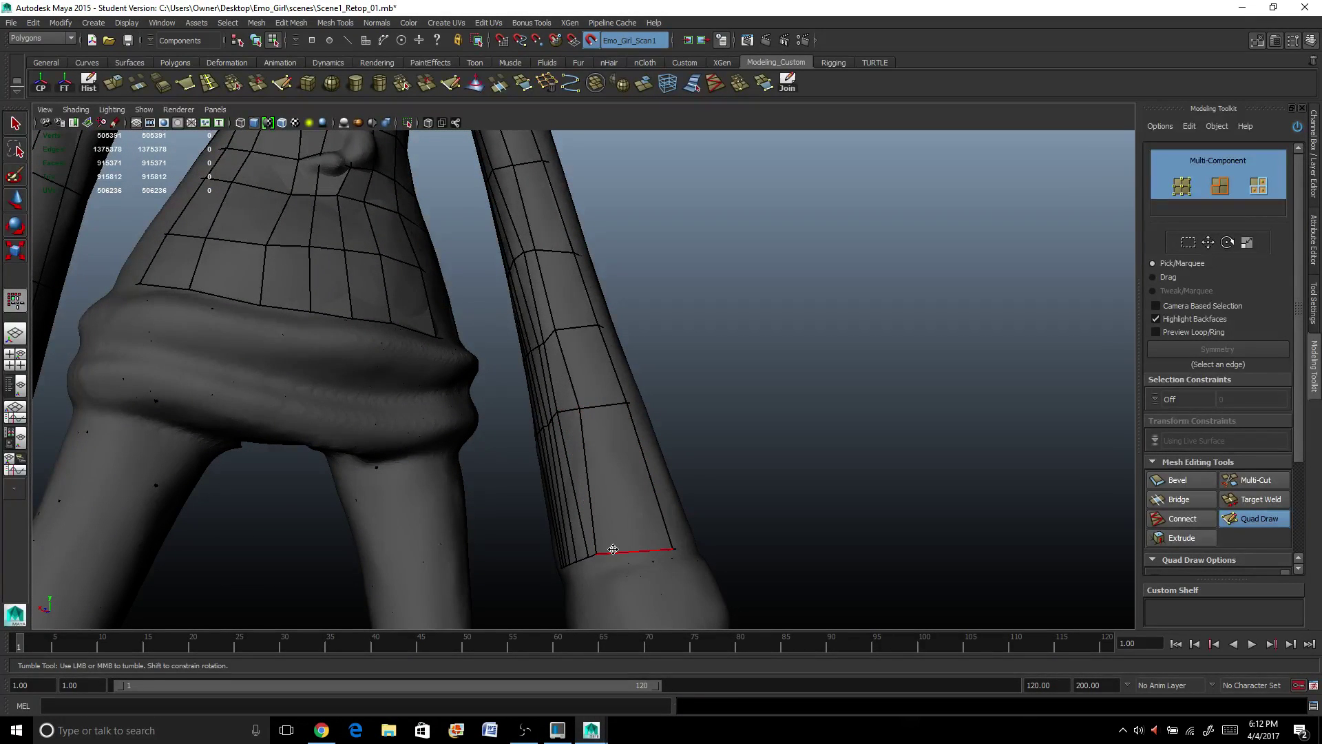
{"action": "left_click_drag", "start_coordinate": [599, 549], "coordinate": [771, 434], "text": "alt"}
{"action": "scroll", "coordinate": [643, 438], "scroll_direction": "up", "scroll_amount": 5}
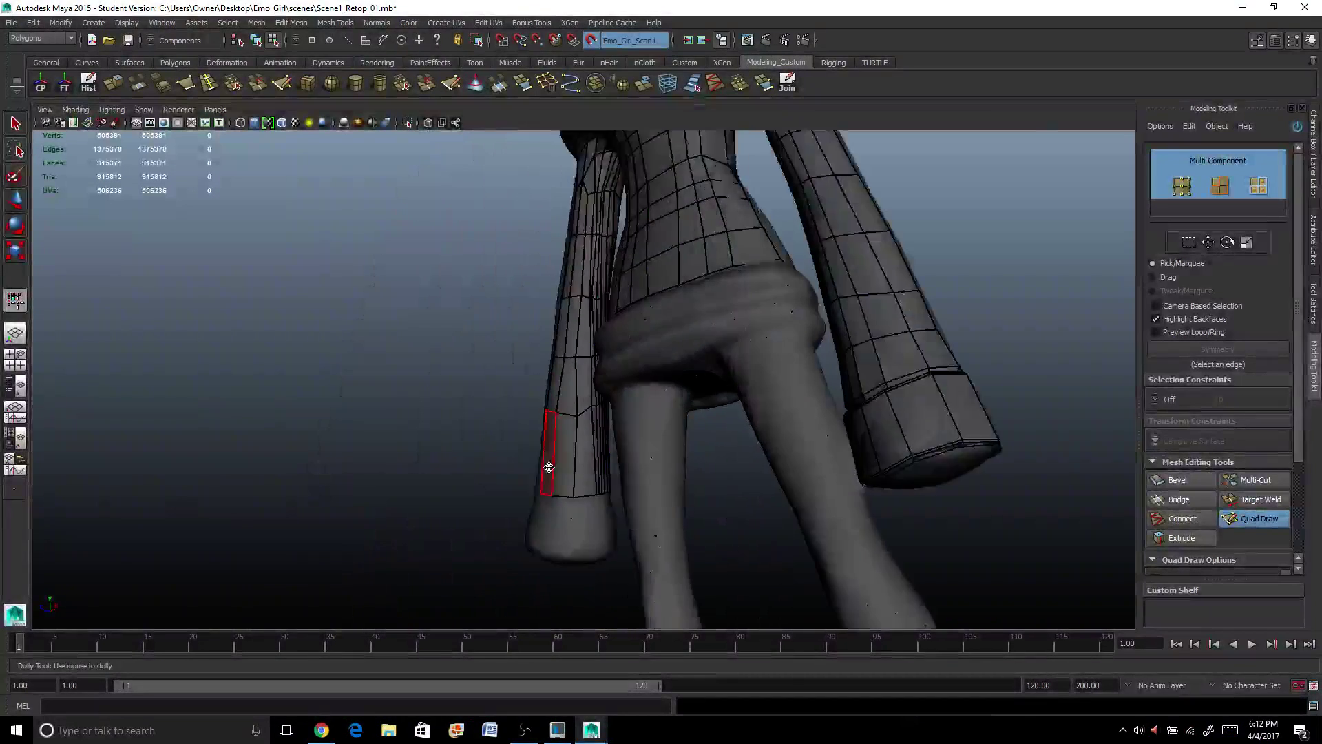
{"action": "middle_click_drag", "start_coordinate": [643, 438], "coordinate": [600, 418], "text": "alt"}
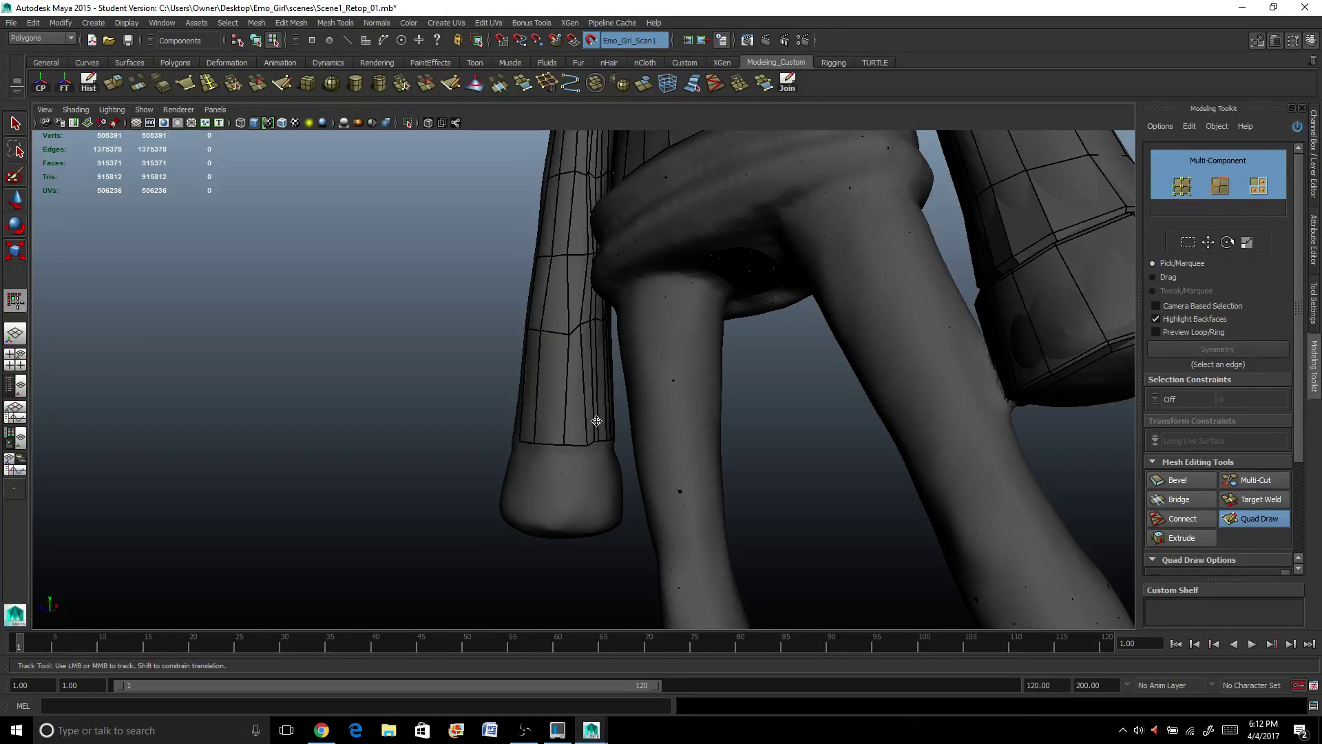
{"action": "key", "text": "ctrl+z"}
{"action": "scroll", "coordinate": [599, 422], "scroll_direction": "up", "scroll_amount": 2}
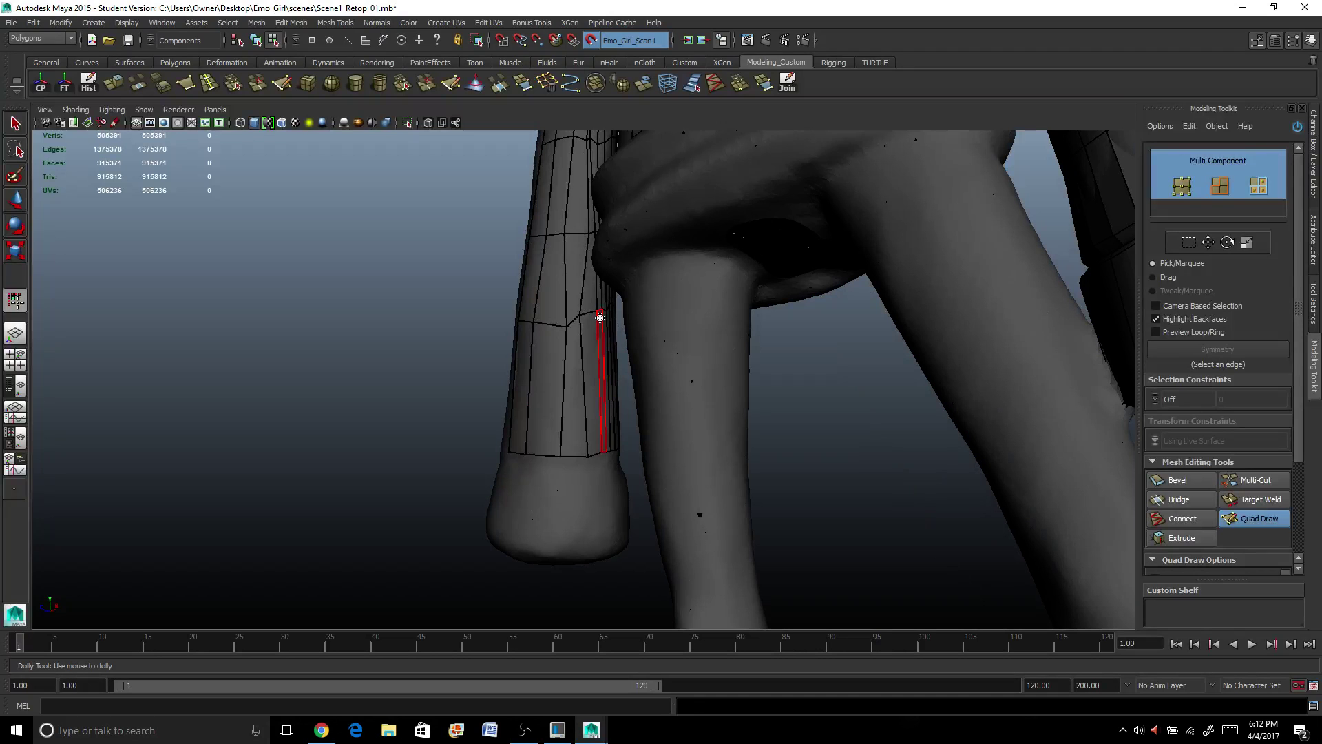
{"action": "left_click_drag", "start_coordinate": [600, 317], "coordinate": [629, 413], "text": "alt"}
Exit Quad Draw, select the shirt mesh, and insert five crosswise edge loops around the second sleeve from the cuff to the upper arm.
{"action": "right_click_drag", "start_coordinate": [574, 278], "coordinate": [635, 260]}
{"action": "scroll", "coordinate": [599, 296], "scroll_direction": "up", "scroll_amount": 3}
{"action": "left_click_drag", "start_coordinate": [593, 312], "coordinate": [575, 332], "text": "alt"}
{"action": "left_click", "coordinate": [579, 328]}
{"action": "right_click_drag", "start_coordinate": [579, 328], "coordinate": [602, 295]}
{"action": "left_click_drag", "start_coordinate": [601, 295], "coordinate": [538, 303], "text": "alt"}
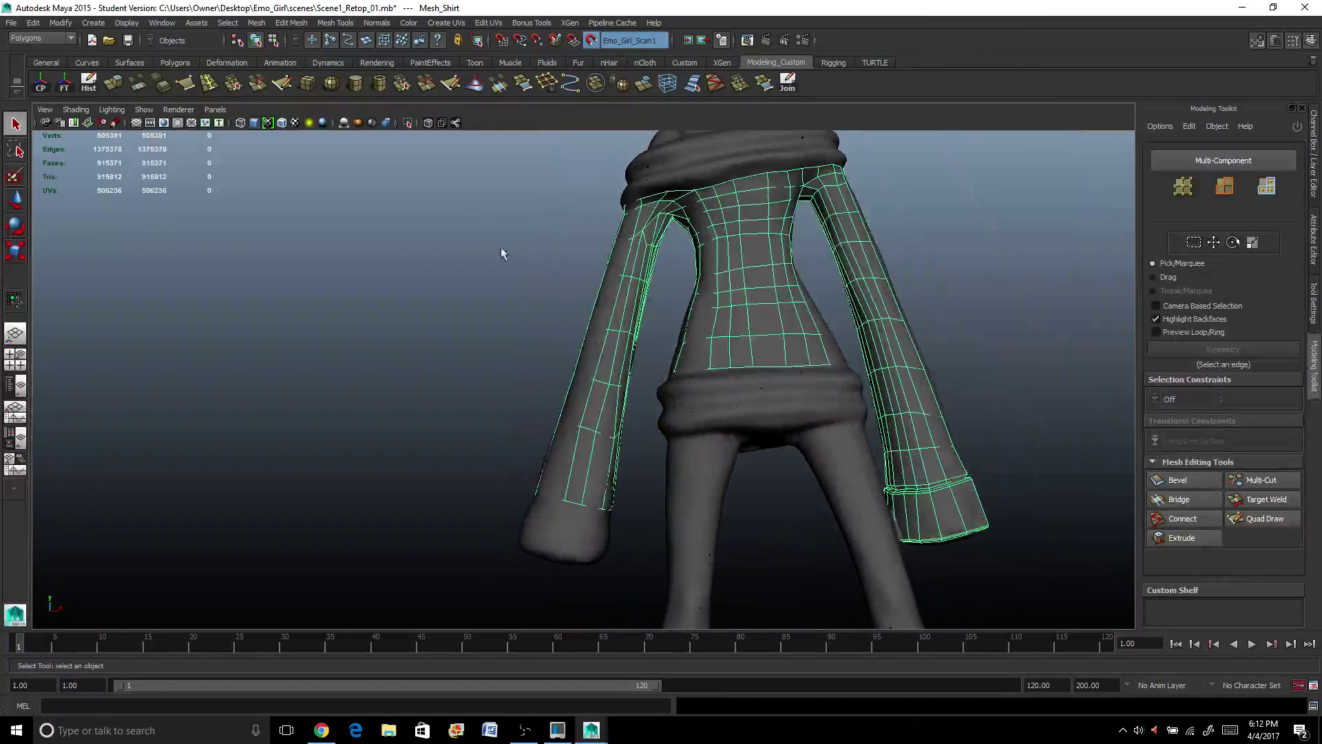
{"action": "left_click", "coordinate": [209, 86]}
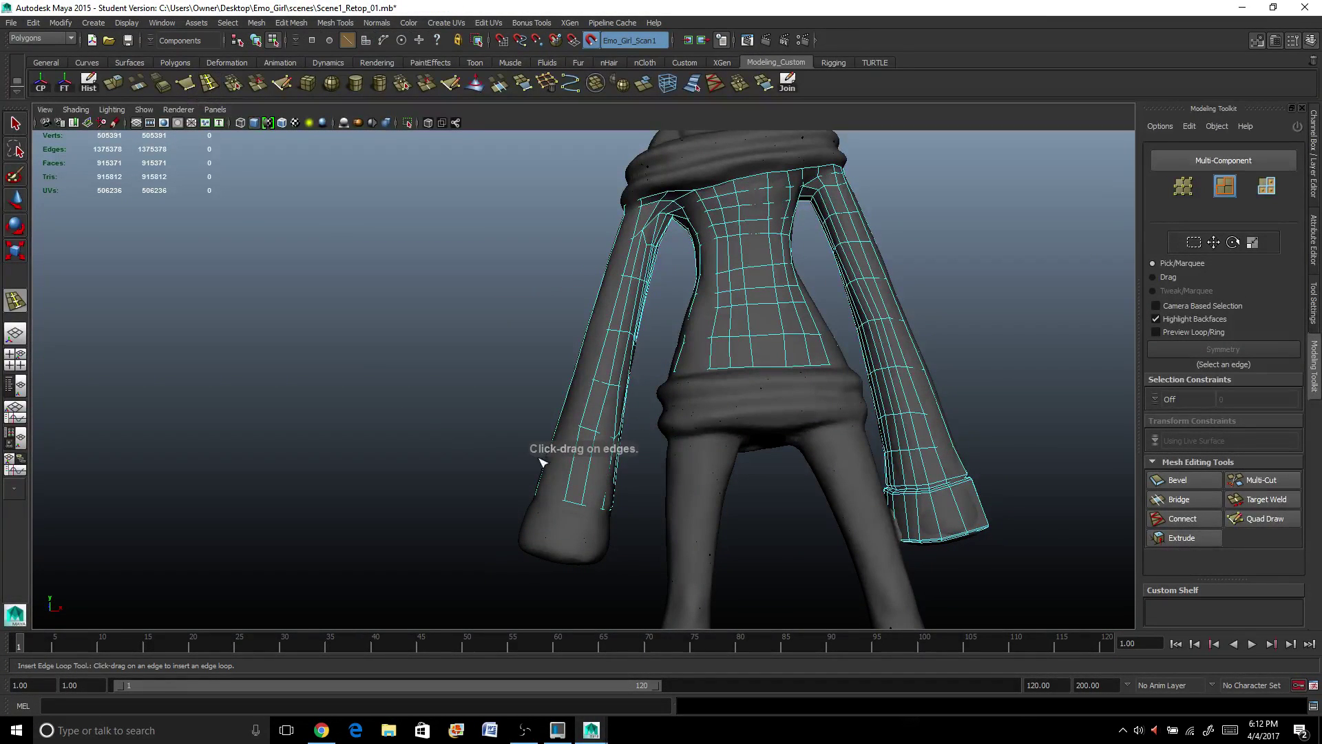
{"action": "left_click", "coordinate": [614, 442]}
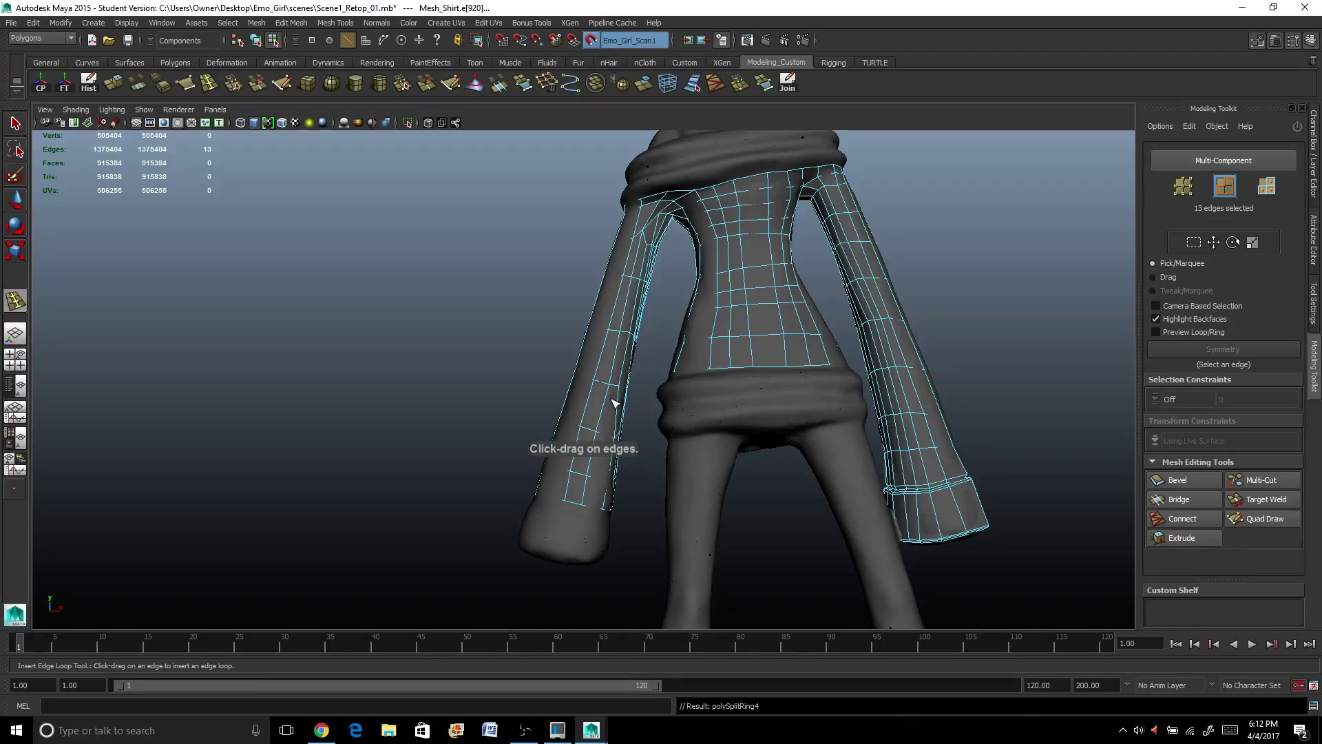
{"action": "left_click", "coordinate": [628, 356]}
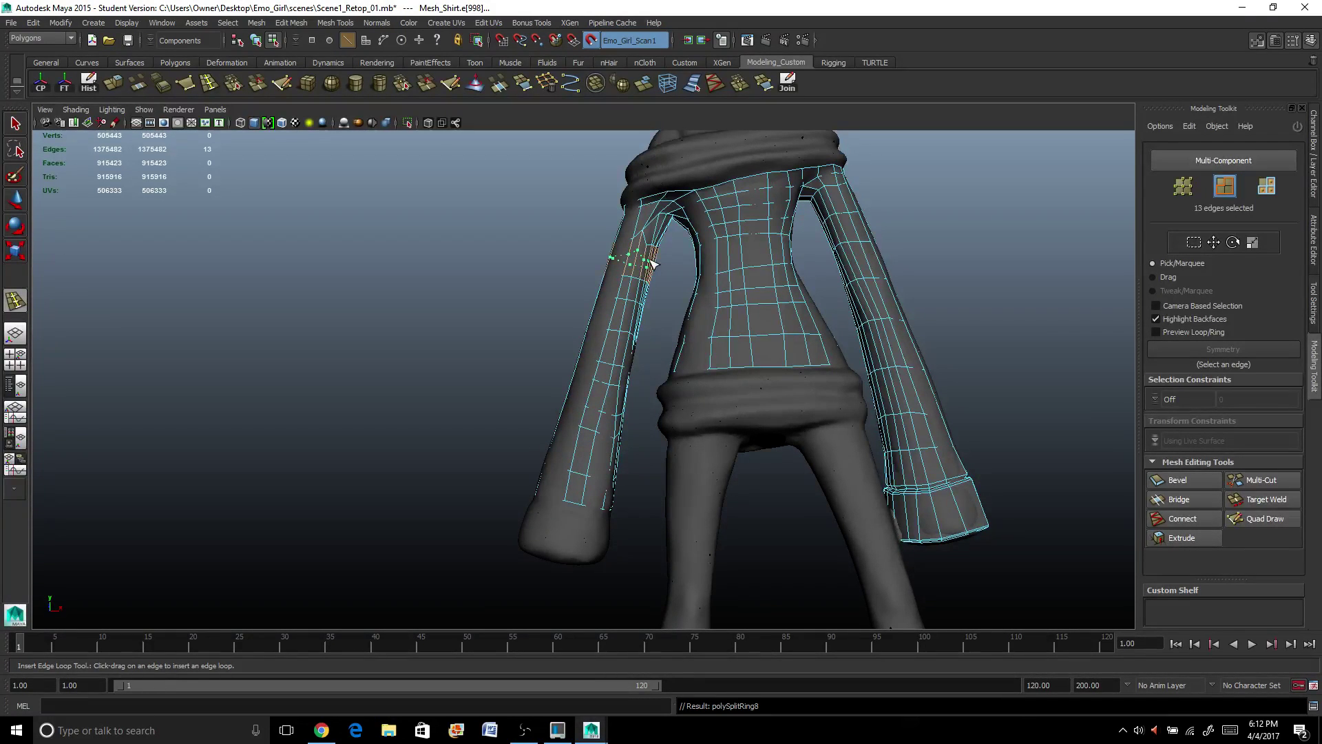
{"action": "left_click_drag", "start_coordinate": [704, 364], "coordinate": [623, 456], "text": "alt"}
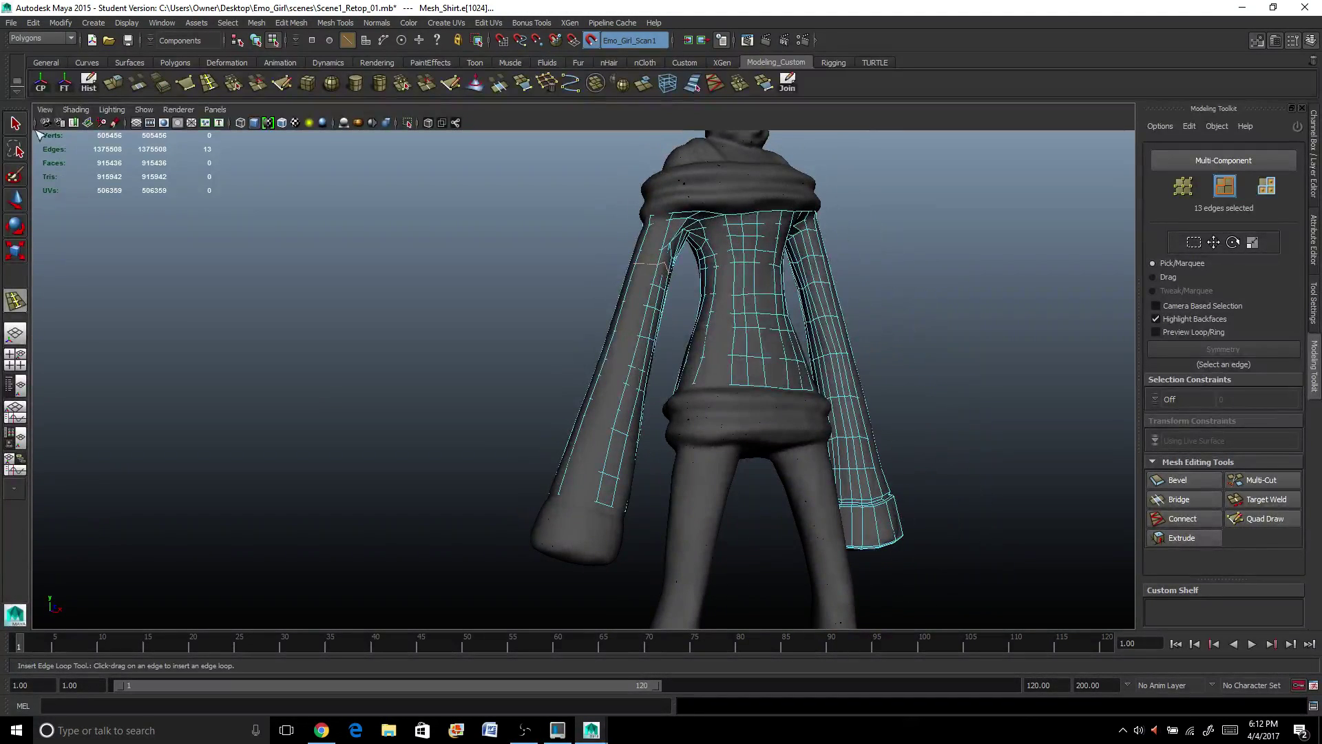
Select the border edge loop at the second sleeve's lower end and extrude it down to the end of the scanned cuff.
{"action": "key", "text": "q"}
{"action": "left_click_drag", "start_coordinate": [464, 445], "coordinate": [529, 406], "text": "alt"}
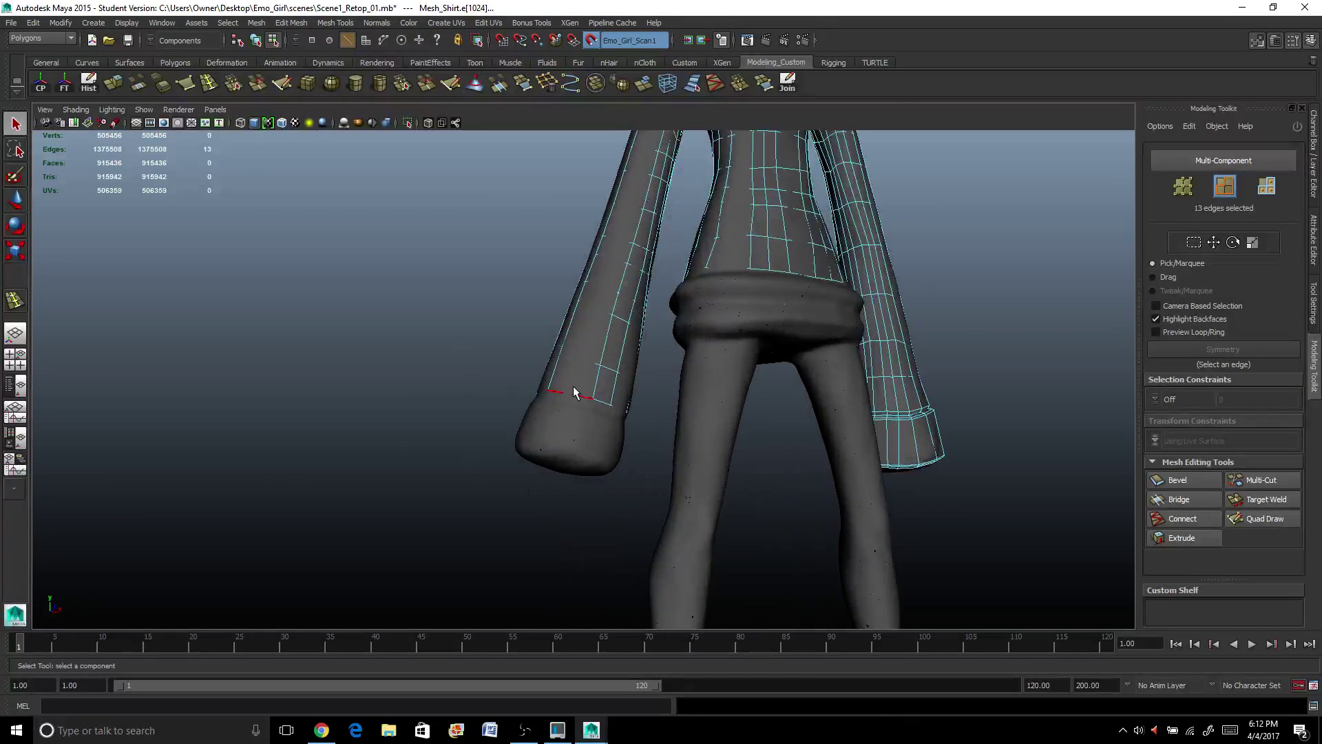
{"action": "scroll", "coordinate": [574, 392], "scroll_direction": "up", "scroll_amount": 2}
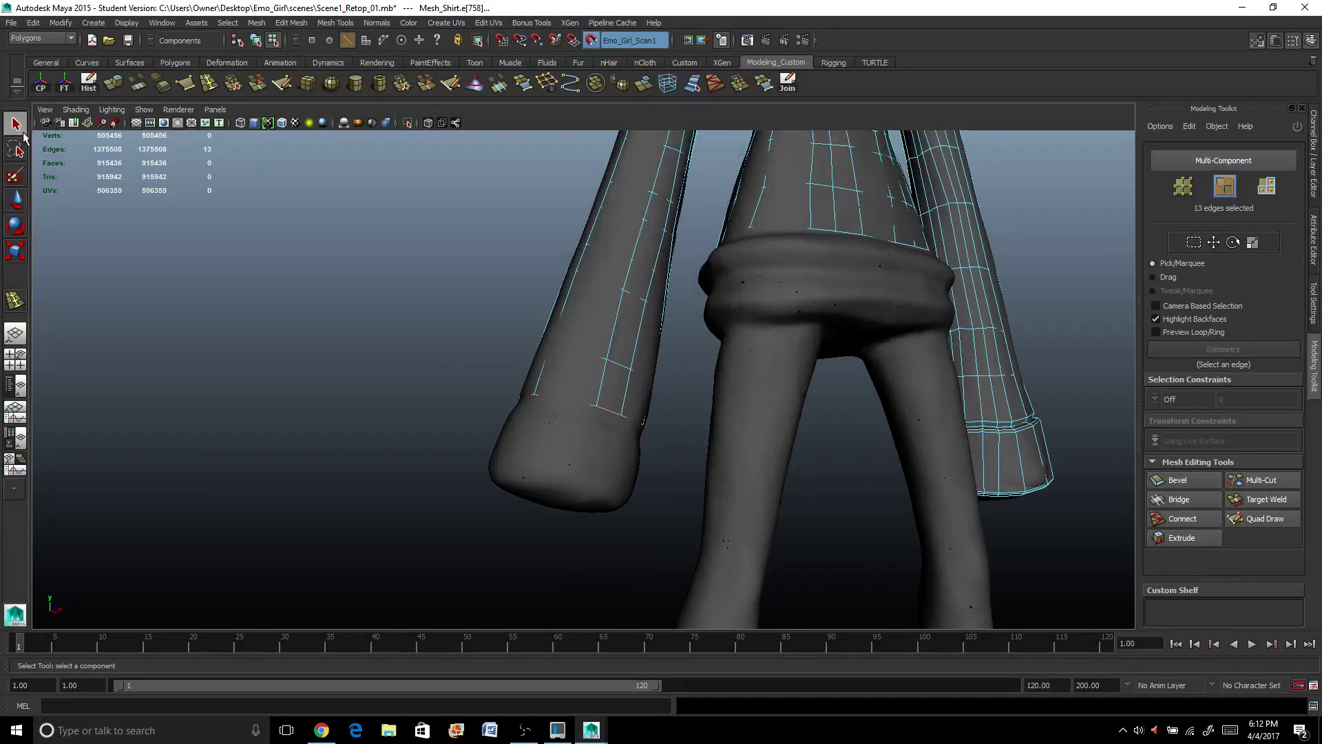
{"action": "left_click", "coordinate": [113, 83]}
{"action": "left_click_drag", "start_coordinate": [697, 434], "coordinate": [687, 431], "text": "alt"}
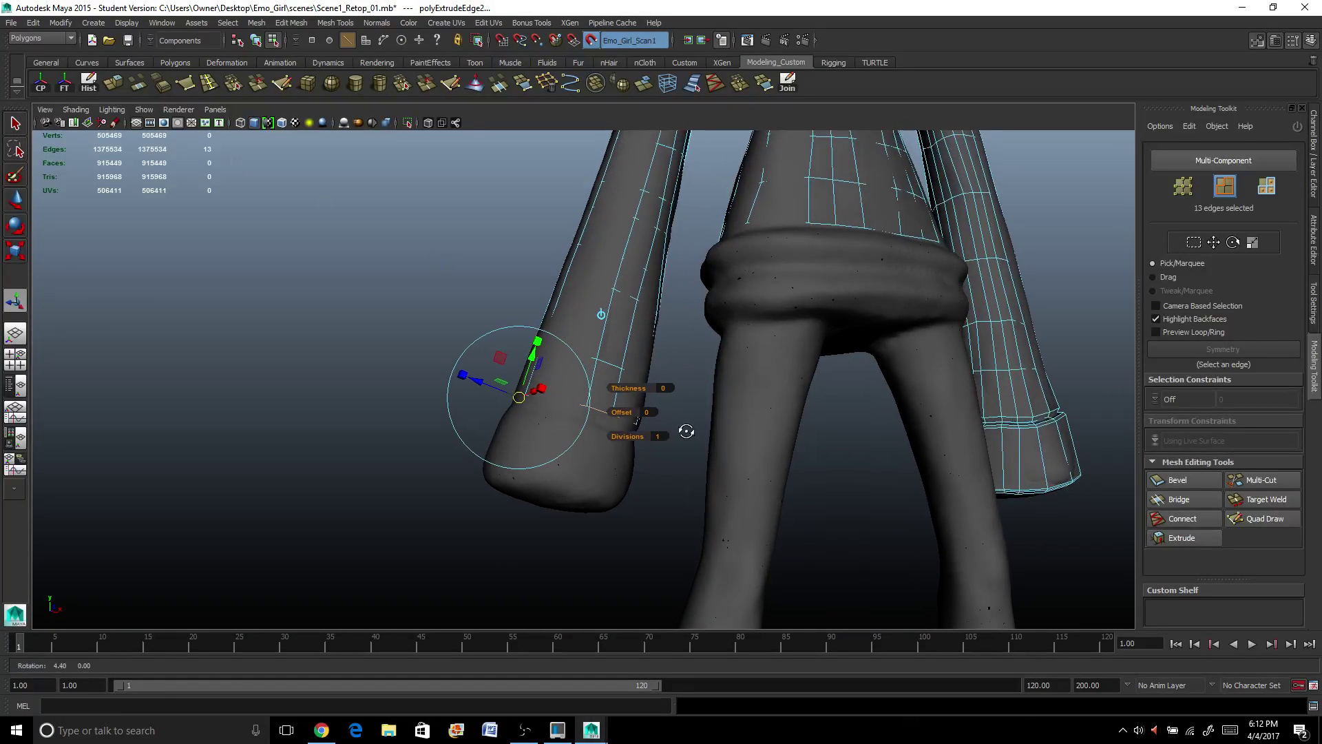
{"action": "left_click_drag", "start_coordinate": [531, 356], "coordinate": [526, 359]}
{"action": "left_click_drag", "start_coordinate": [488, 431], "coordinate": [507, 410]}
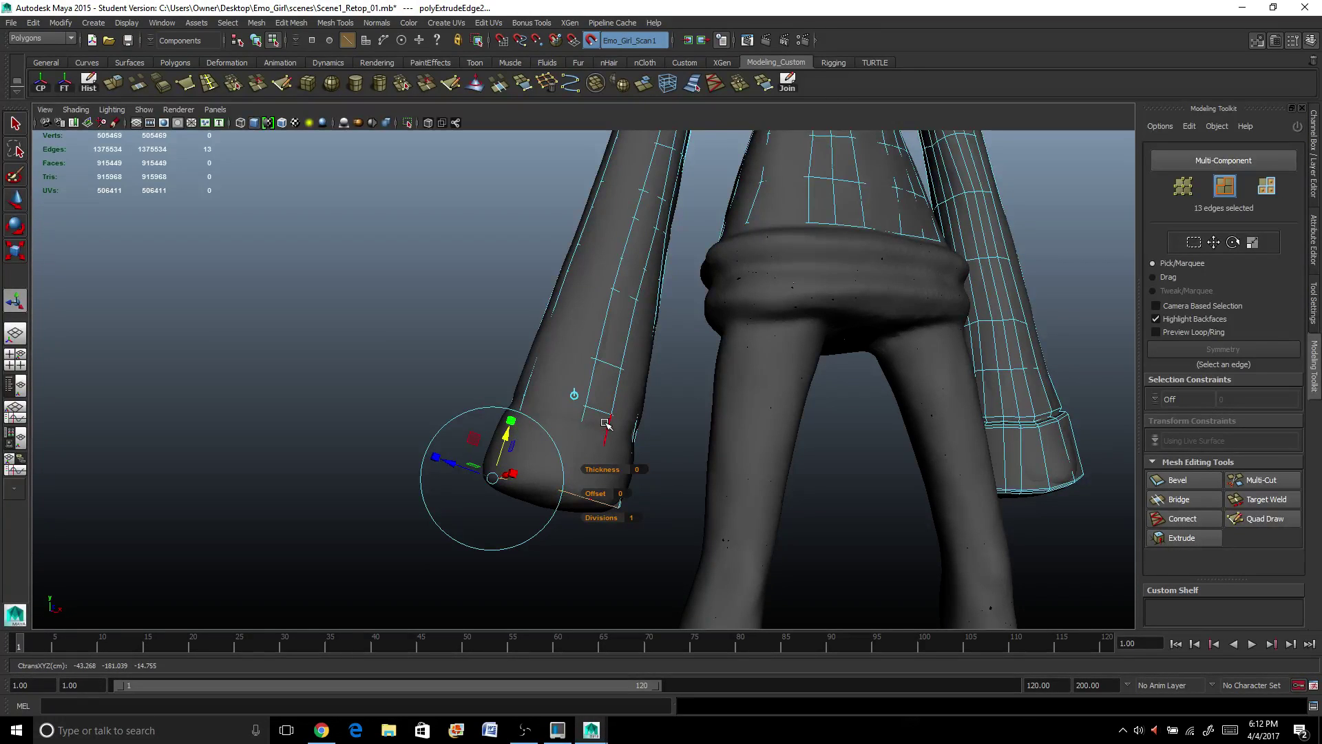
Return the shirt mesh to object selection and isolate it in the viewport.
{"action": "right_click_drag", "start_coordinate": [613, 247], "coordinate": [650, 184]}
{"action": "left_click", "coordinate": [637, 244]}
{"action": "left_click", "coordinate": [647, 180]}
{"action": "scroll", "coordinate": [636, 289], "scroll_direction": "up", "scroll_amount": 3}
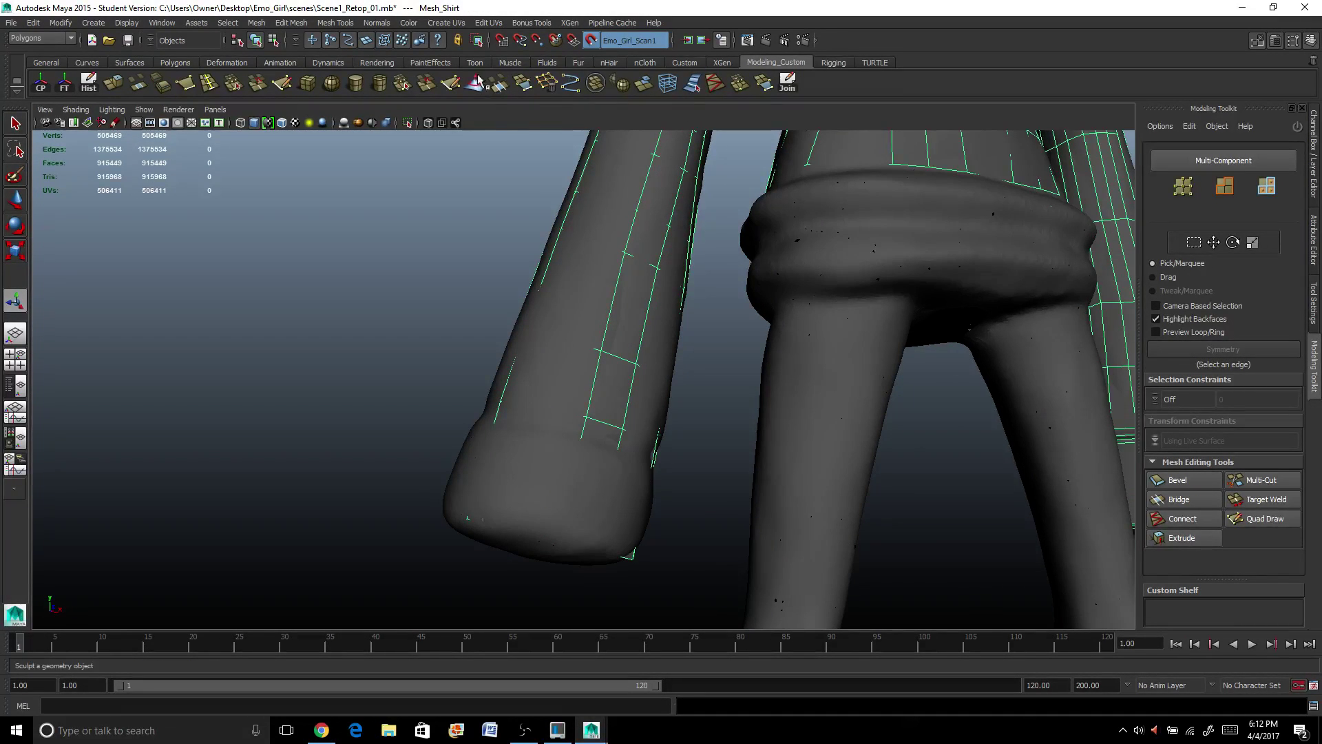
{"action": "scroll", "coordinate": [627, 417], "scroll_direction": "down", "scroll_amount": 2}
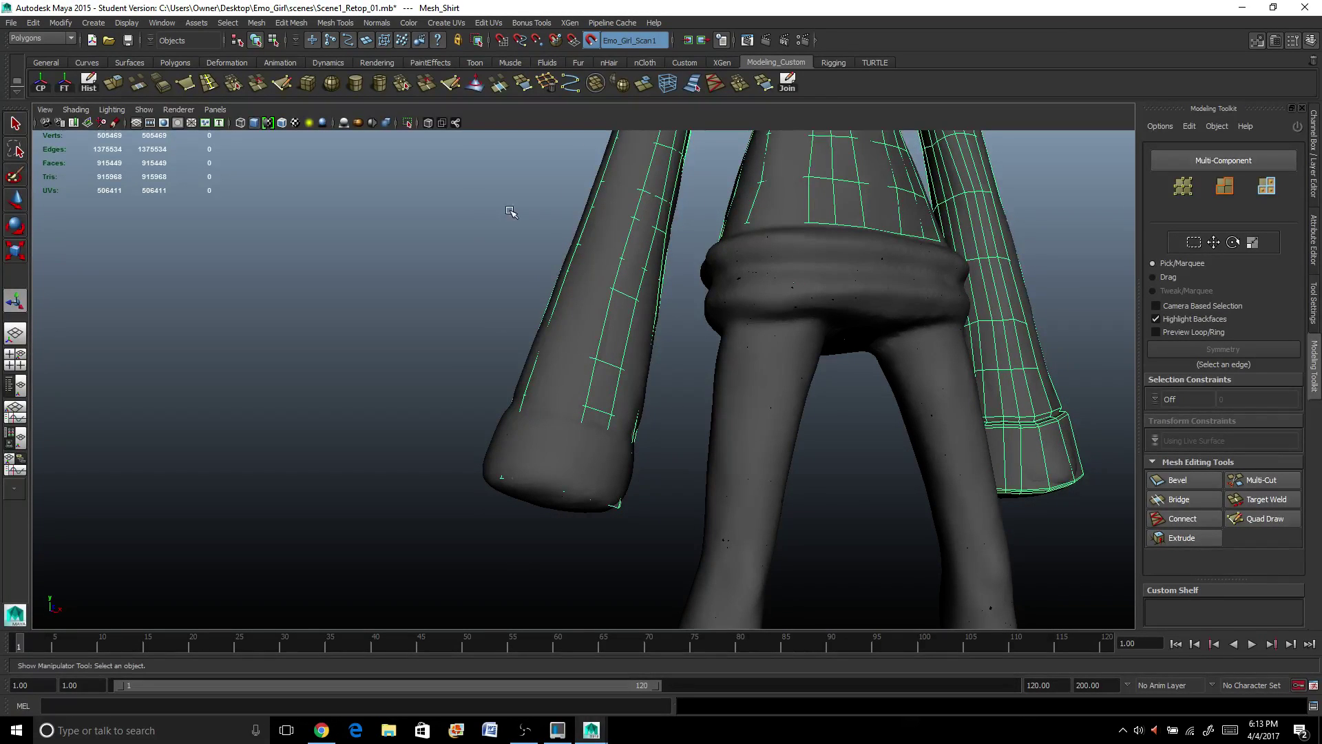
{"action": "left_click", "coordinate": [408, 123]}
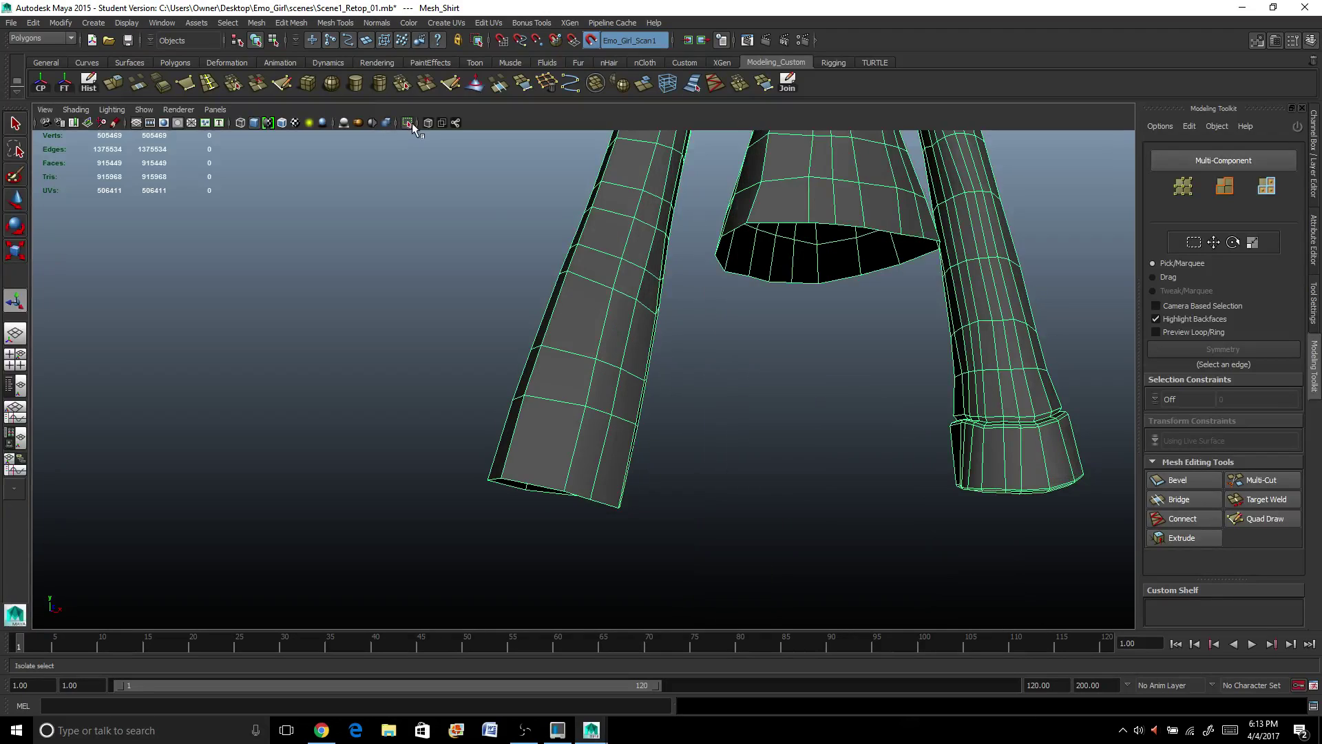
Select the full ring of faces at the second sleeve's cuff and extrude it outward to thicken the cuff.
{"action": "right_click_drag", "start_coordinate": [610, 414], "coordinate": [585, 460]}
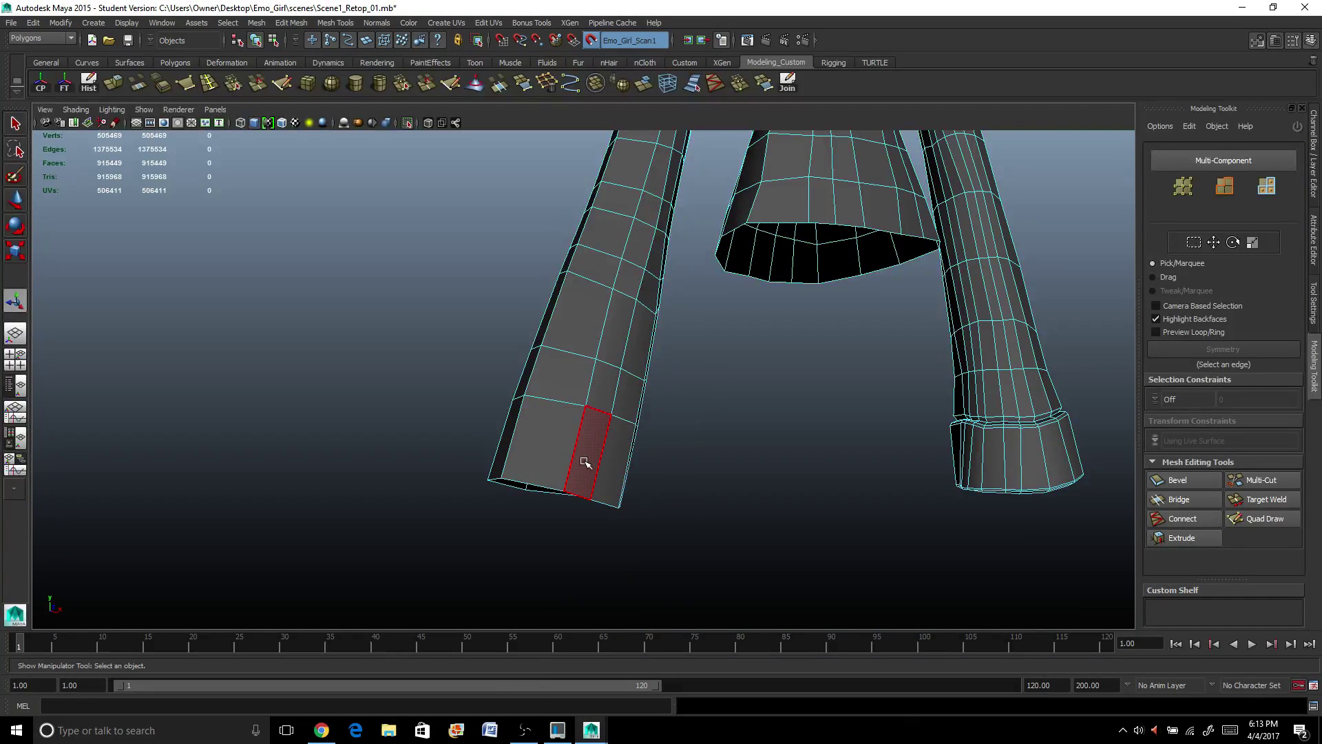
{"action": "left_click", "coordinate": [591, 456]}
{"action": "double_click", "coordinate": [549, 455], "text": "shift"}
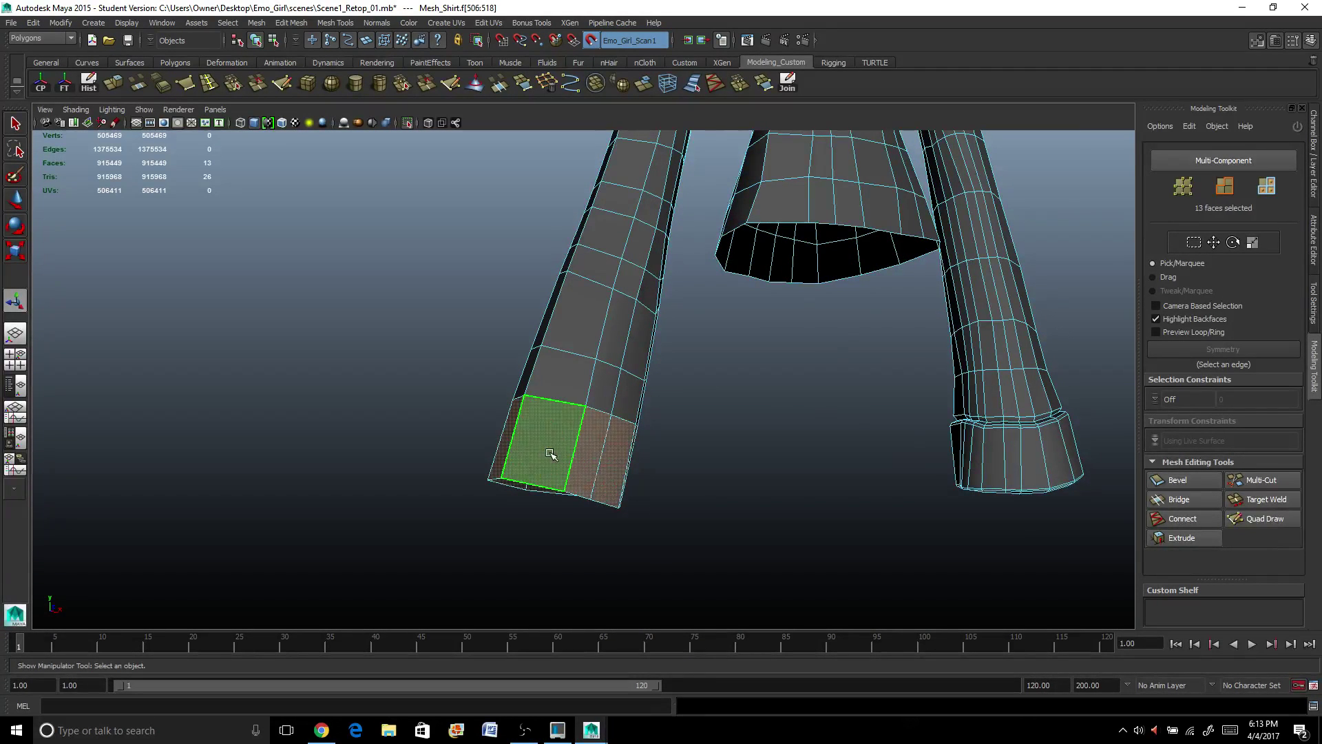
{"action": "scroll", "coordinate": [546, 443], "scroll_direction": "down", "scroll_amount": 3}
{"action": "scroll", "coordinate": [546, 443], "scroll_direction": "up", "scroll_amount": 4}
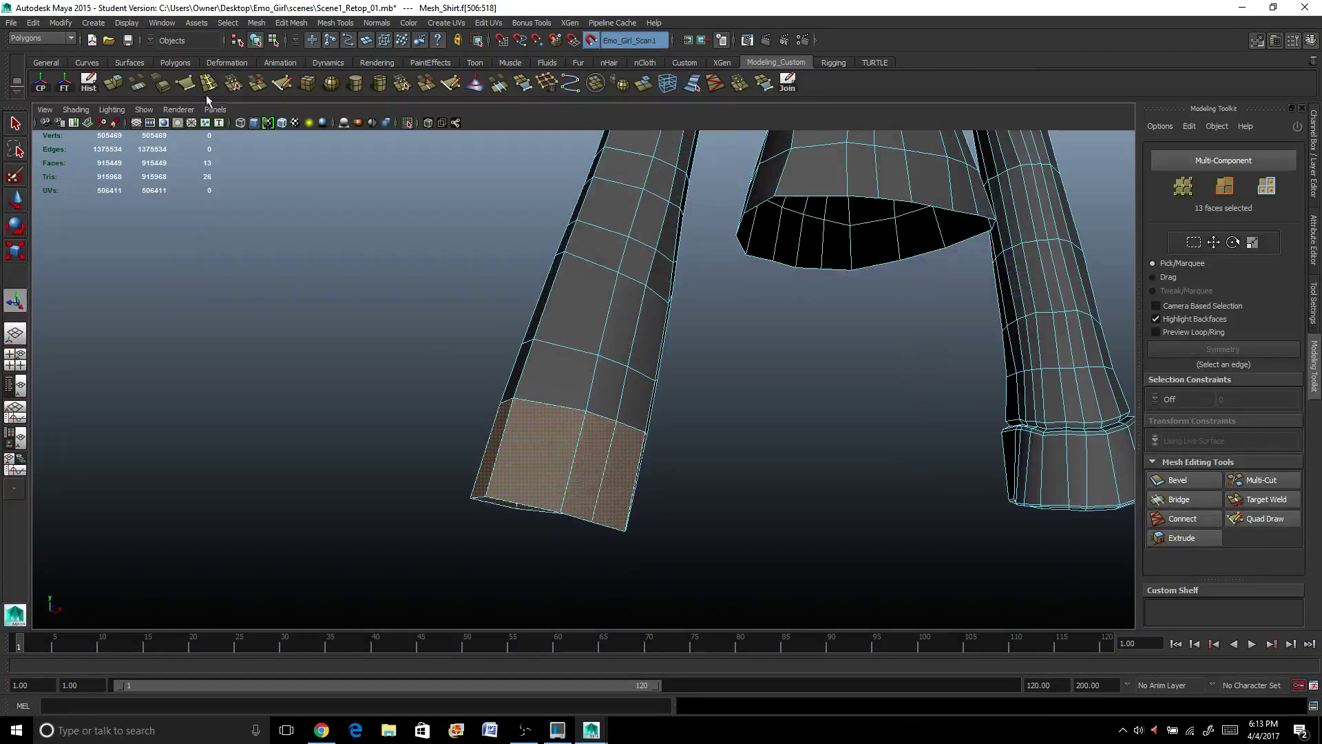
{"action": "left_click", "coordinate": [114, 86]}
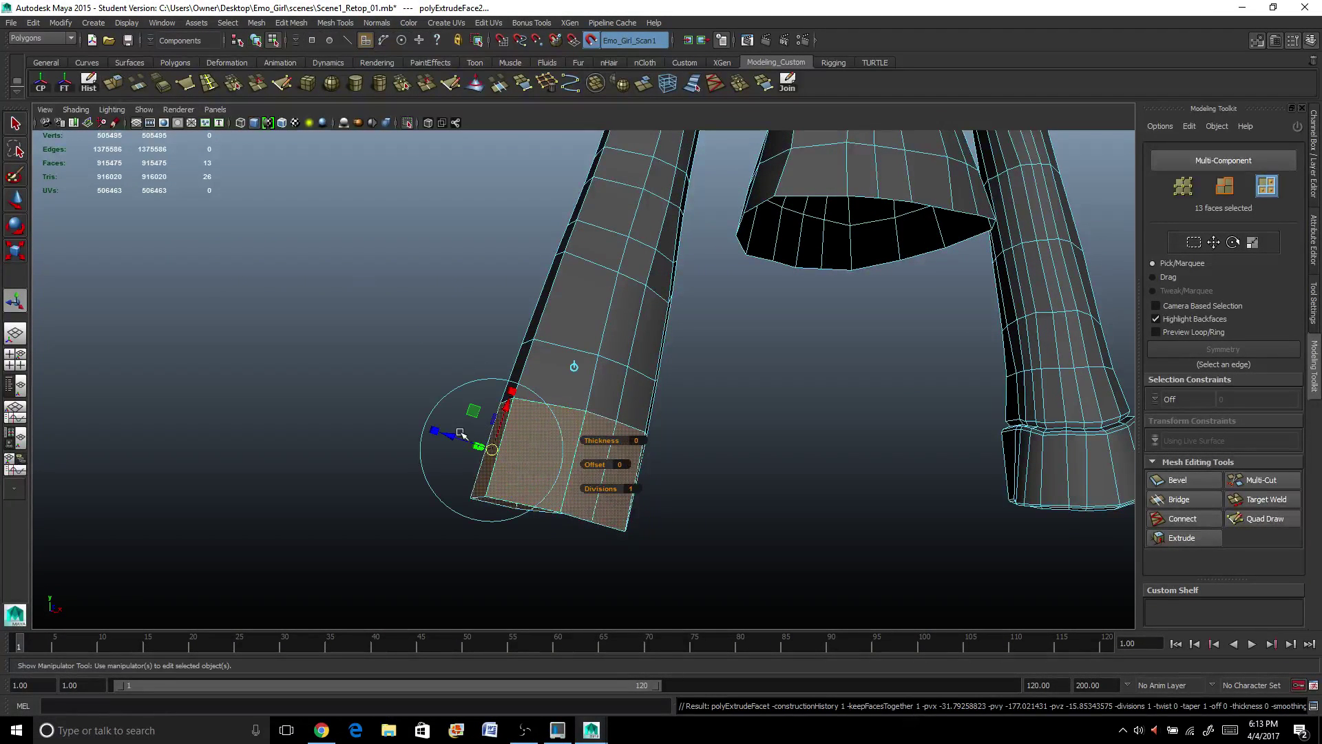
{"action": "left_click_drag", "start_coordinate": [453, 434], "coordinate": [425, 428]}
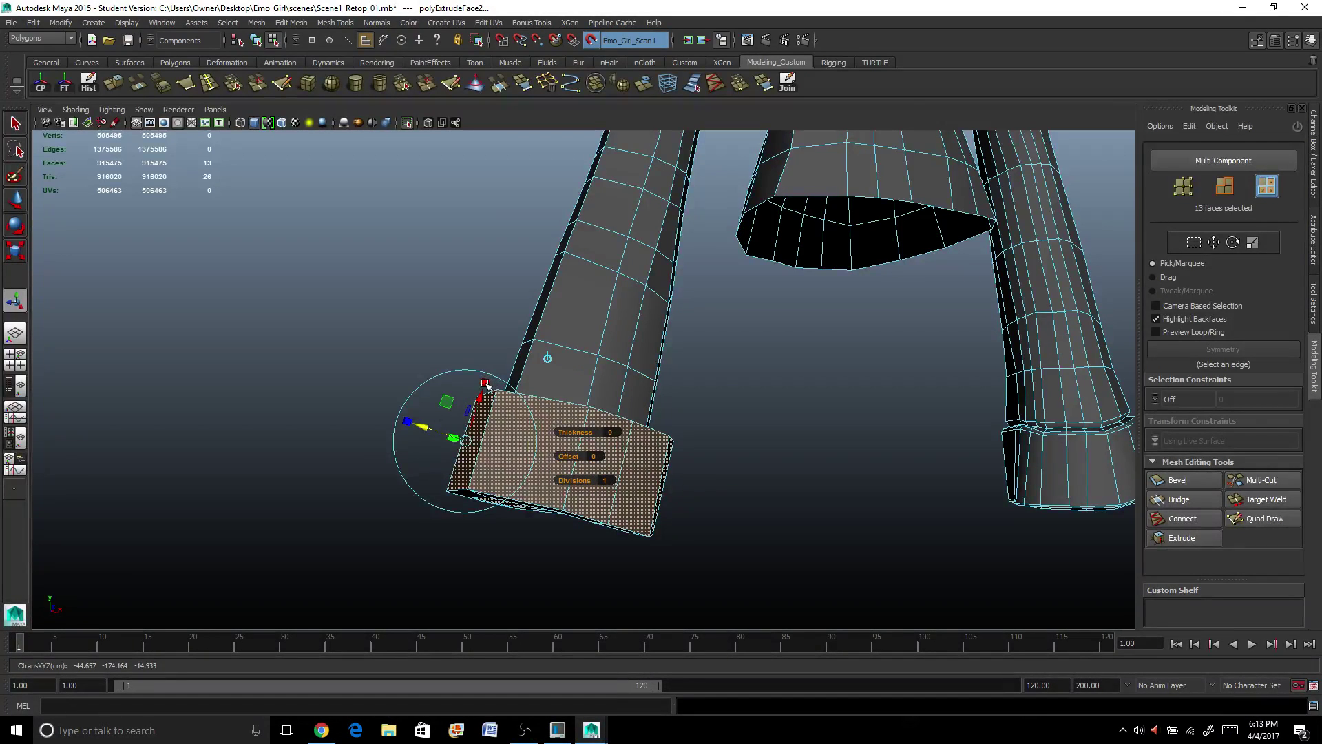
Undo a one-axis scale of the extruded cuff faces and scale them uniformly to about 0.88 instead.
{"action": "left_click_drag", "start_coordinate": [485, 383], "coordinate": [465, 412]}
{"action": "key", "text": "ctrl+z"}
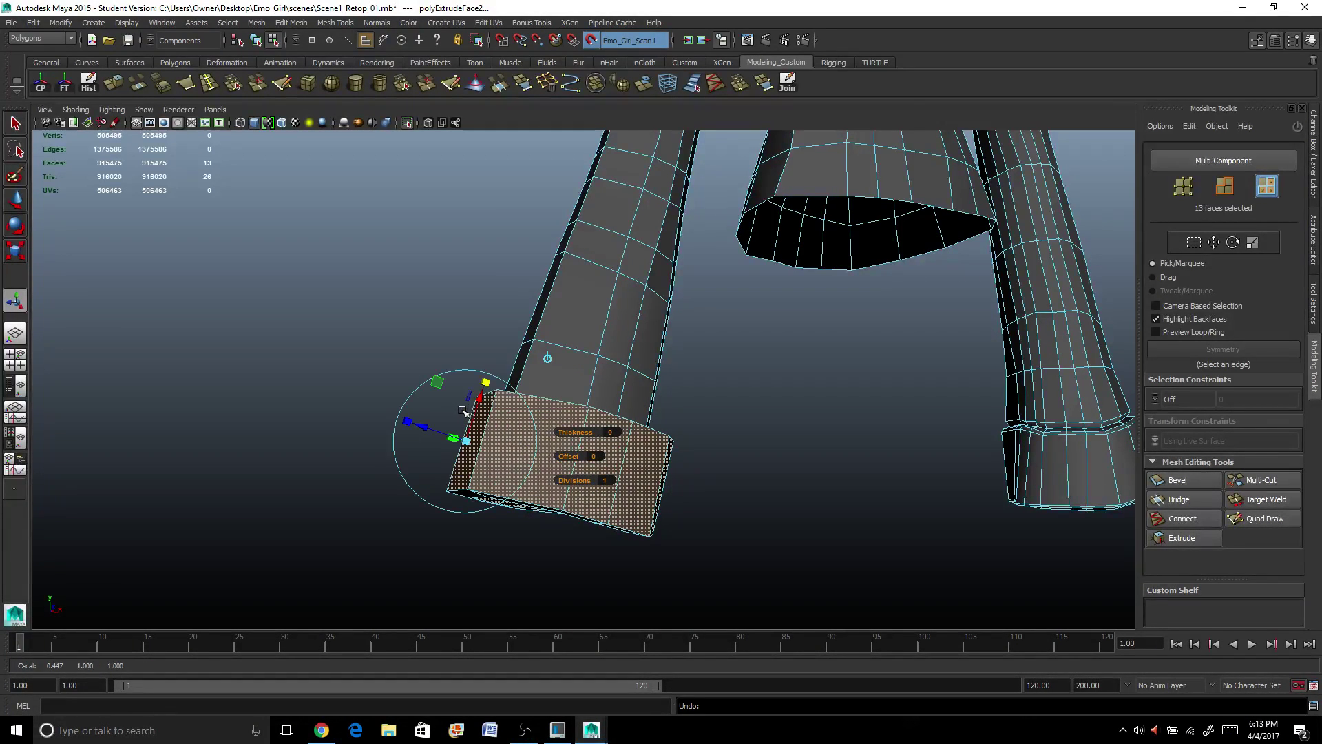
{"action": "left_click", "coordinate": [547, 358]}
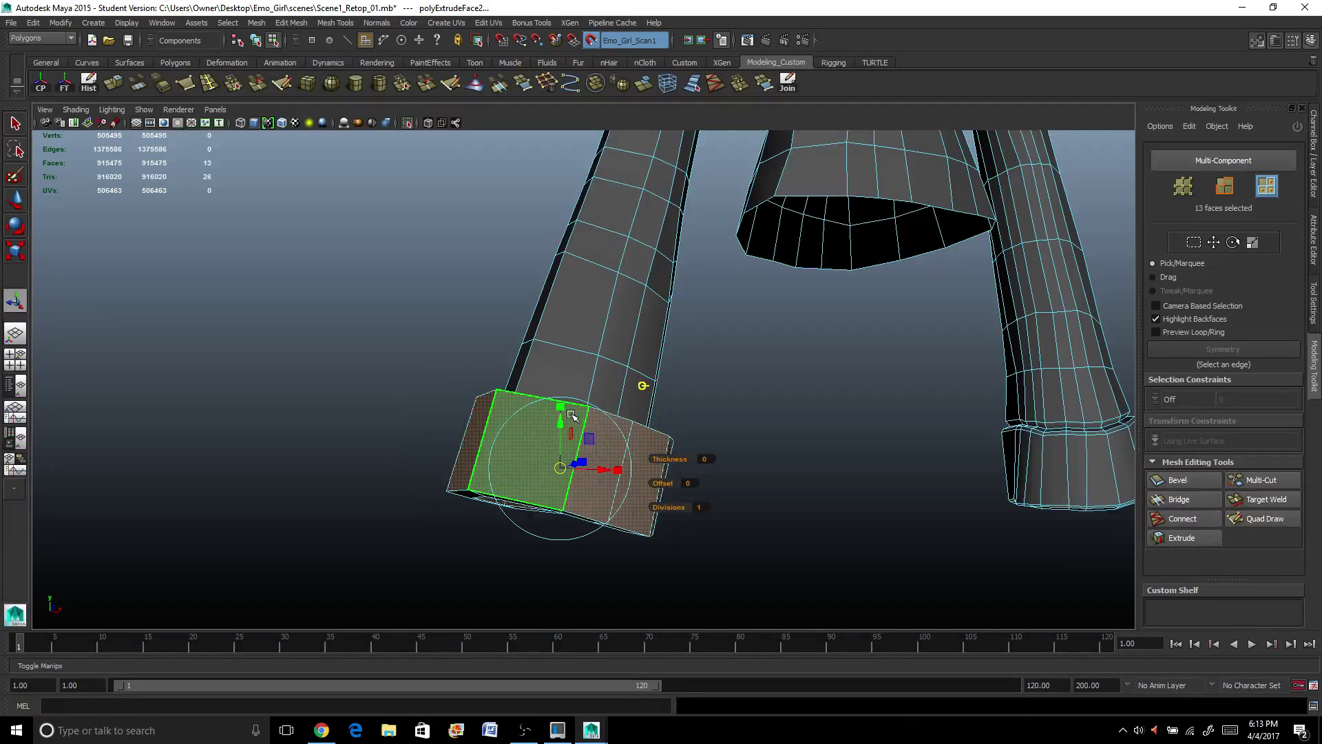
{"action": "left_click_drag", "start_coordinate": [559, 469], "coordinate": [557, 469]}
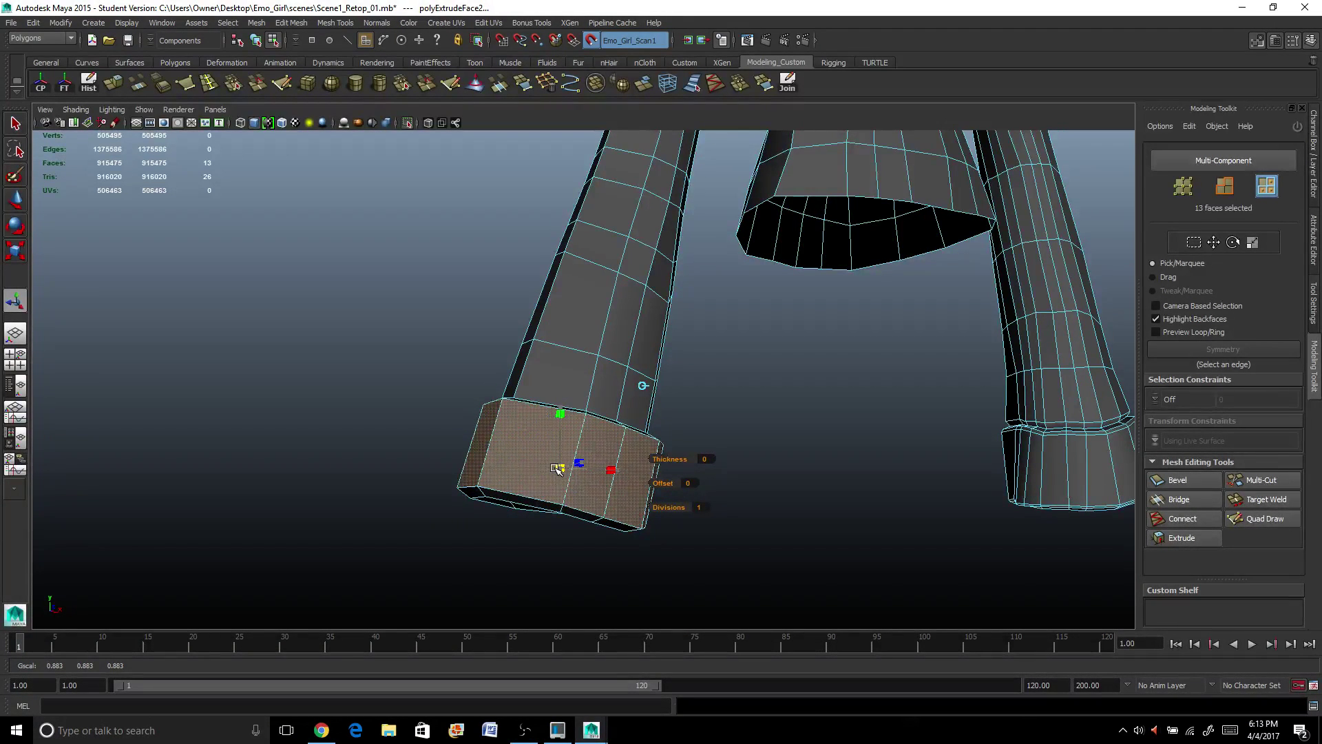
{"action": "left_click_drag", "start_coordinate": [558, 469], "coordinate": [597, 480], "text": "alt"}
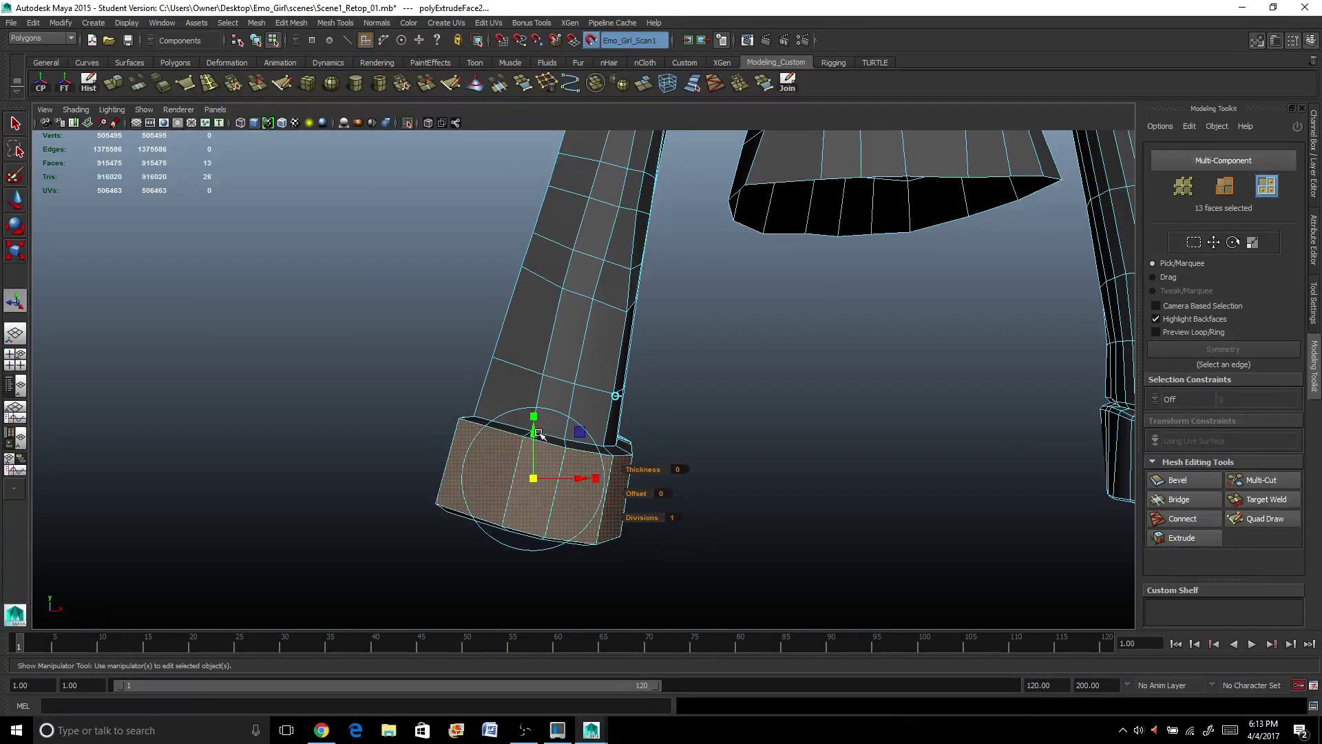
Pull the extruded cuff faces slightly inward along their local normal axis and return the shirt mesh to object selection.
{"action": "left_click", "coordinate": [616, 396]}
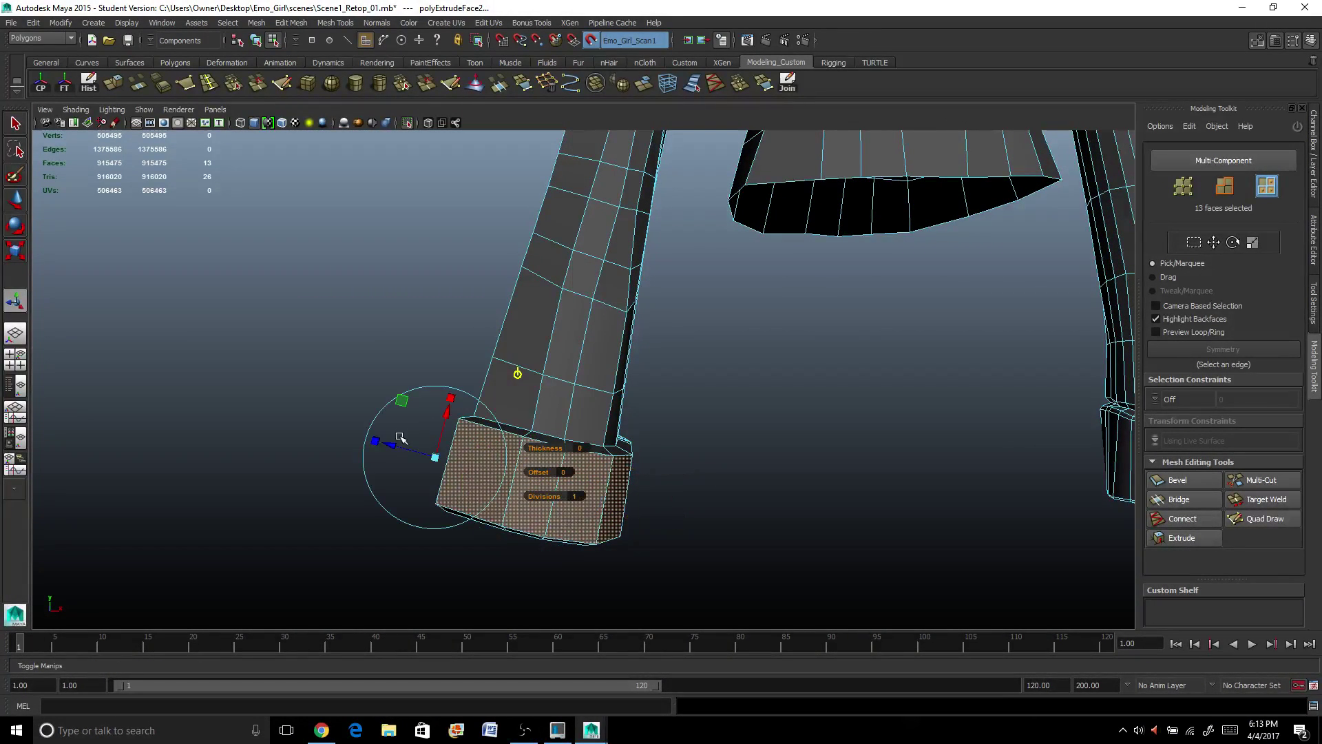
{"action": "left_click_drag", "start_coordinate": [389, 444], "coordinate": [404, 451]}
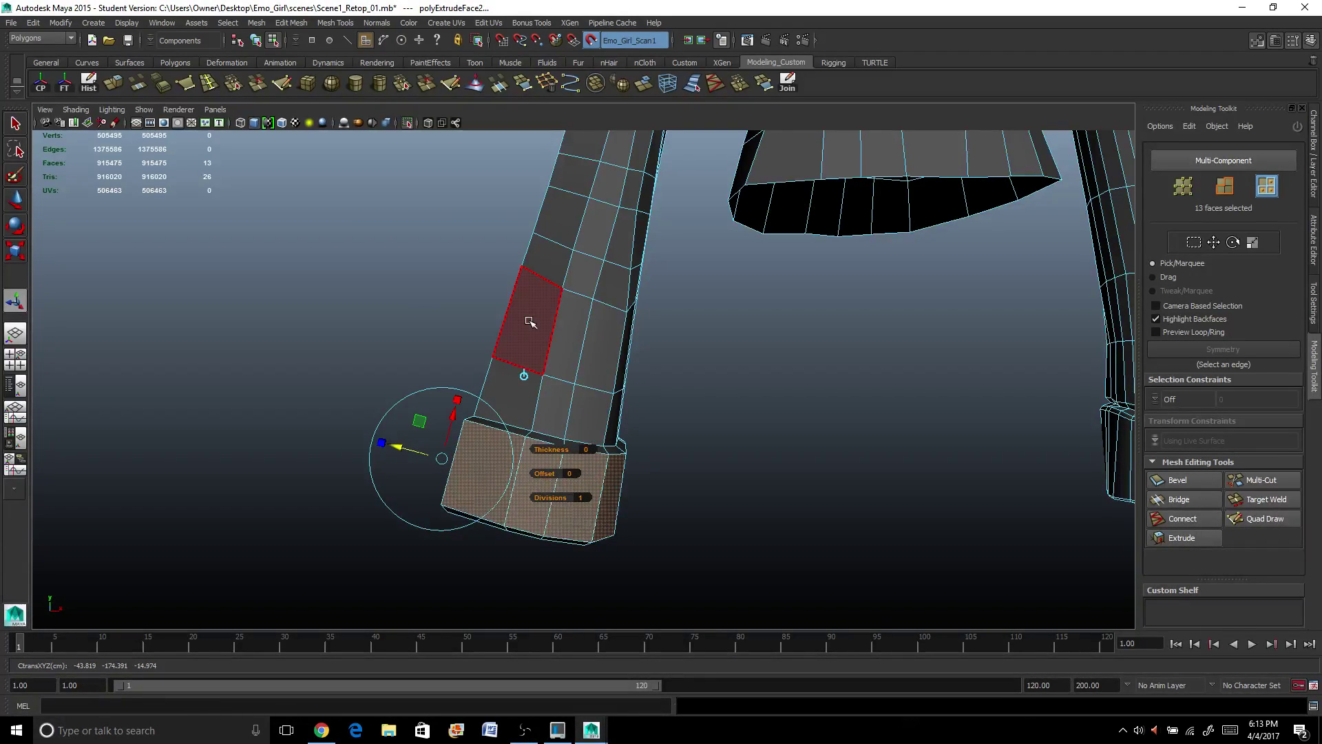
{"action": "right_click_drag", "start_coordinate": [525, 316], "coordinate": [539, 320]}
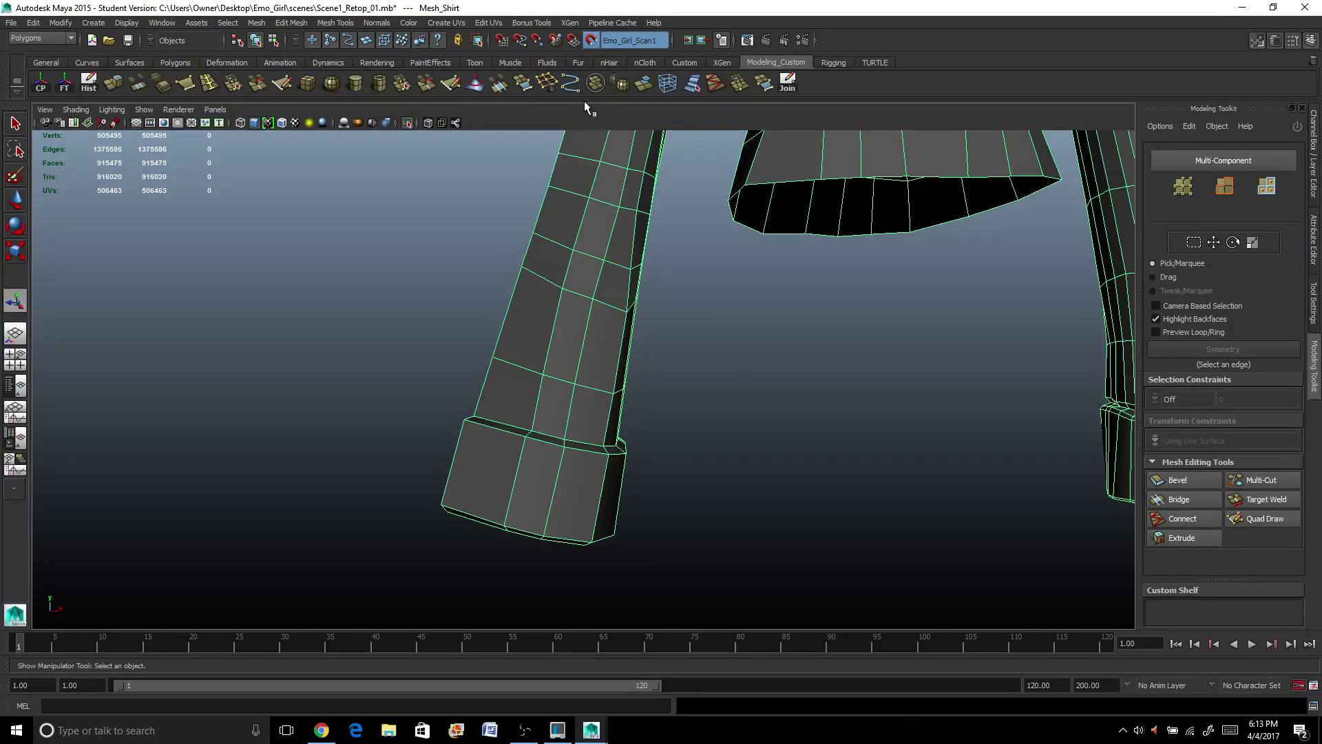
Insert an edge loop on the second sleeve above the cuff, undo it, and reinsert it closer to the cuff seam.
{"action": "left_click", "coordinate": [208, 82]}
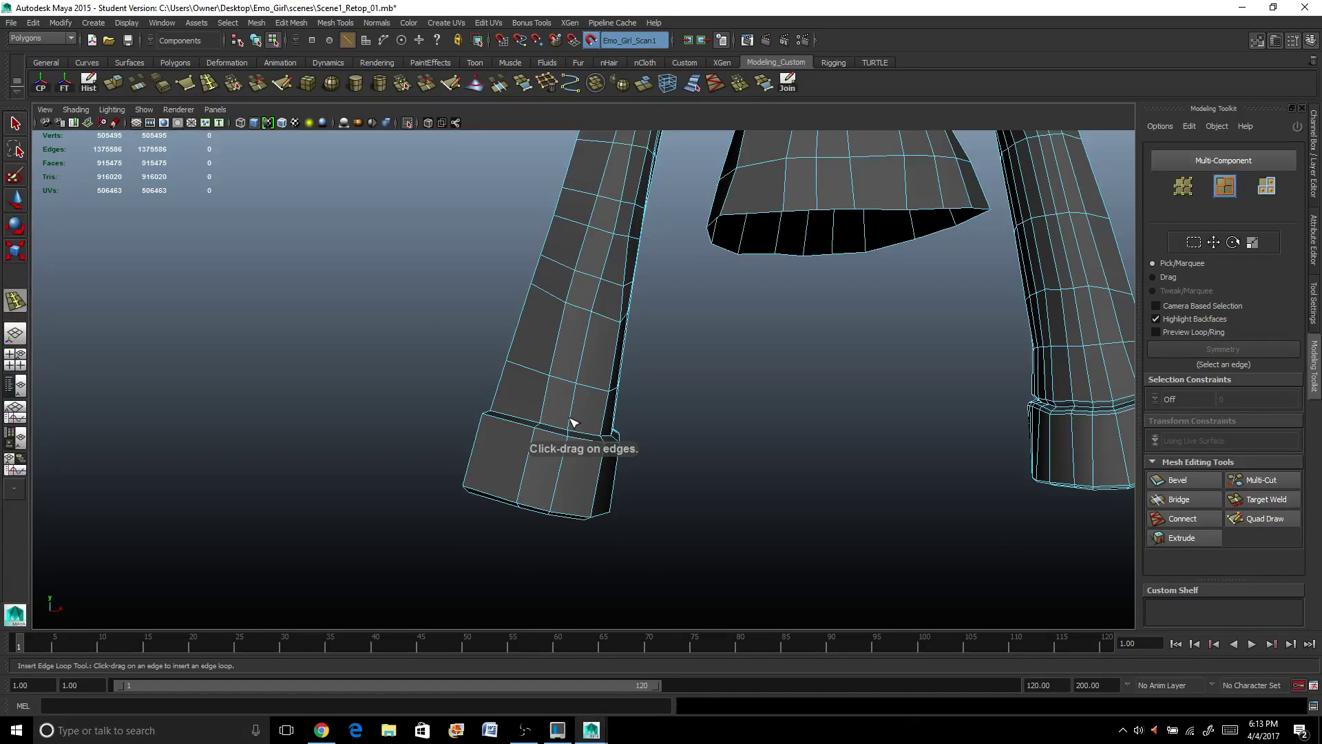
{"action": "left_click_drag", "start_coordinate": [572, 421], "coordinate": [569, 423]}
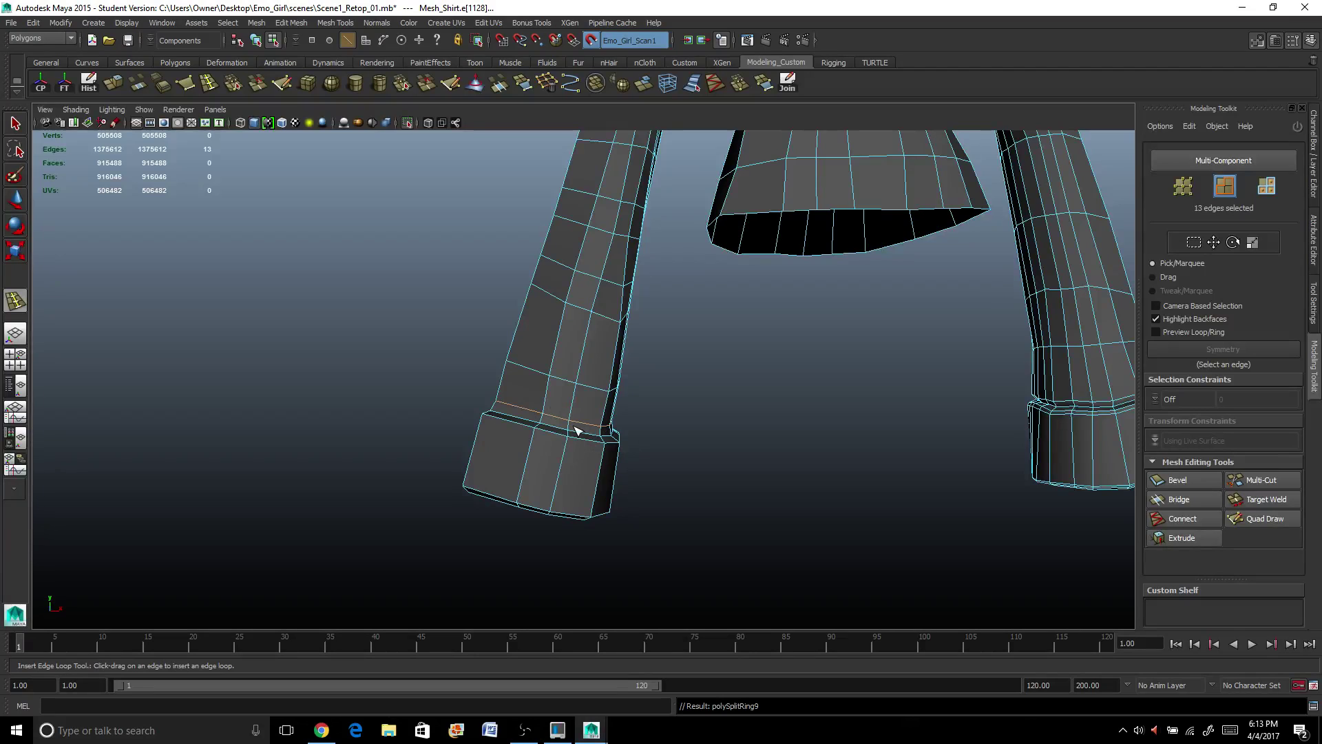
{"action": "key", "text": "ctrl+z"}
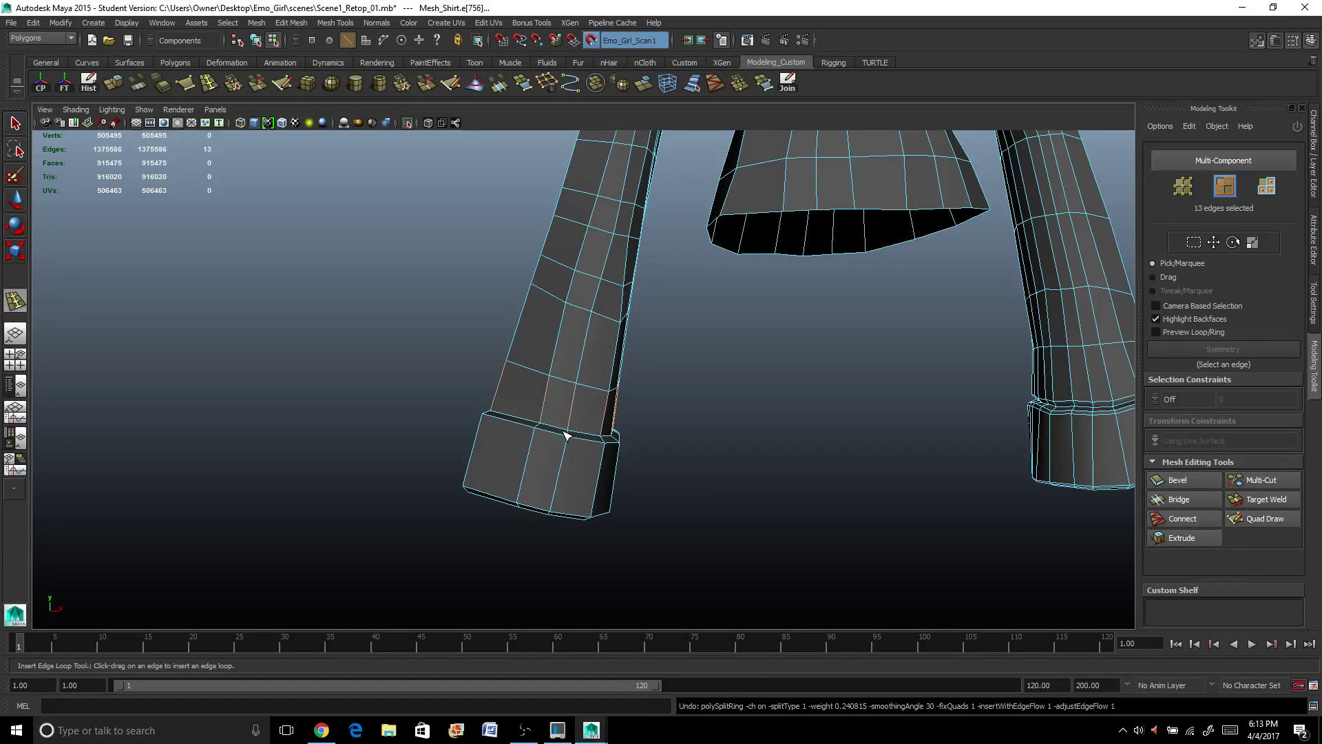
{"action": "left_click_drag", "start_coordinate": [544, 416], "coordinate": [543, 421]}
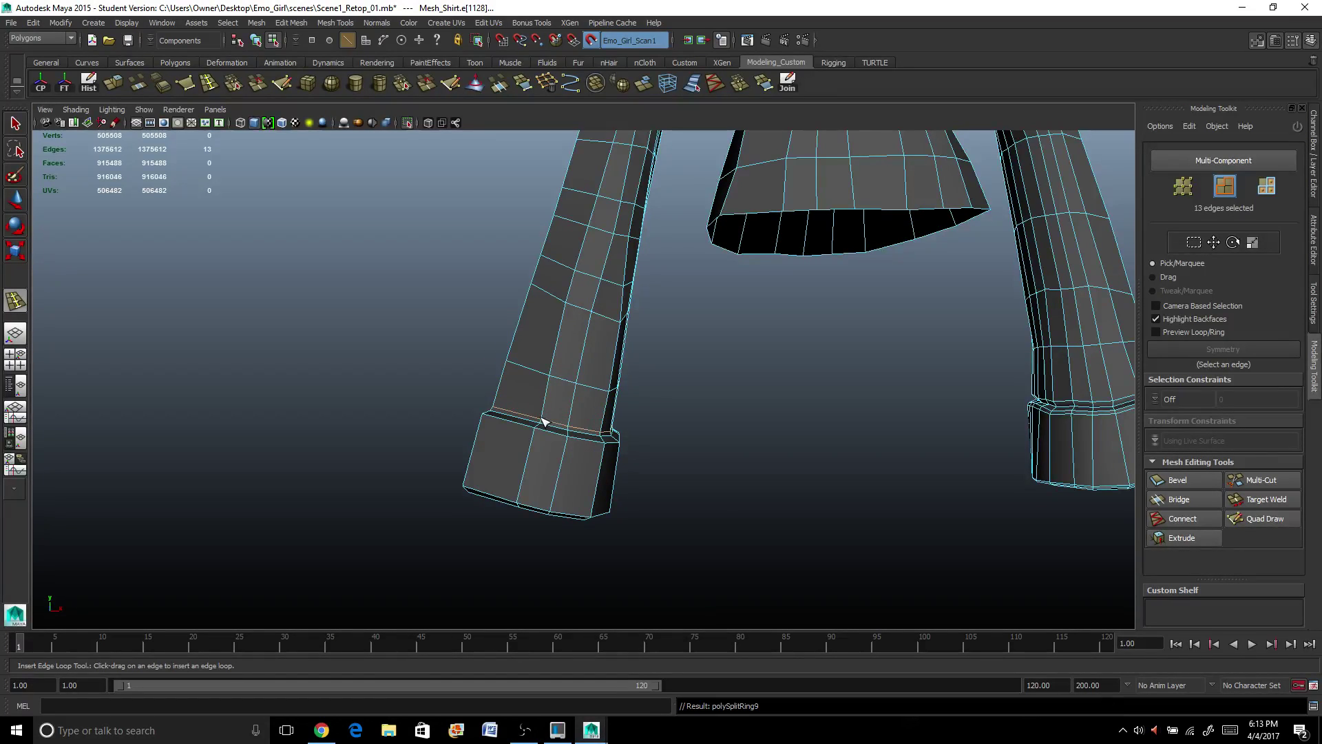
Insert another edge loop just above the previous one on the second sleeve and scale it uniformly to about 1.08.
{"action": "scroll", "coordinate": [553, 422], "scroll_direction": "up", "scroll_amount": 2}
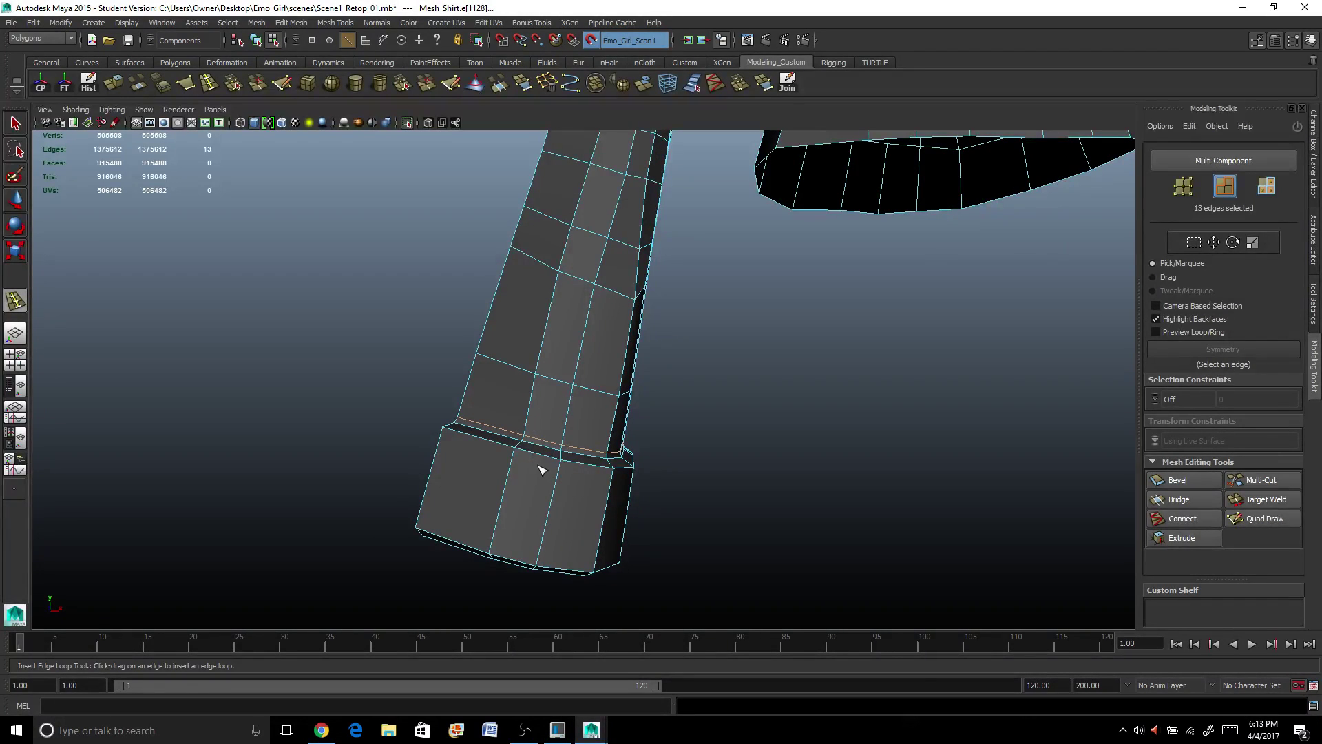
{"action": "left_click", "coordinate": [527, 427]}
{"action": "key", "text": "r"}
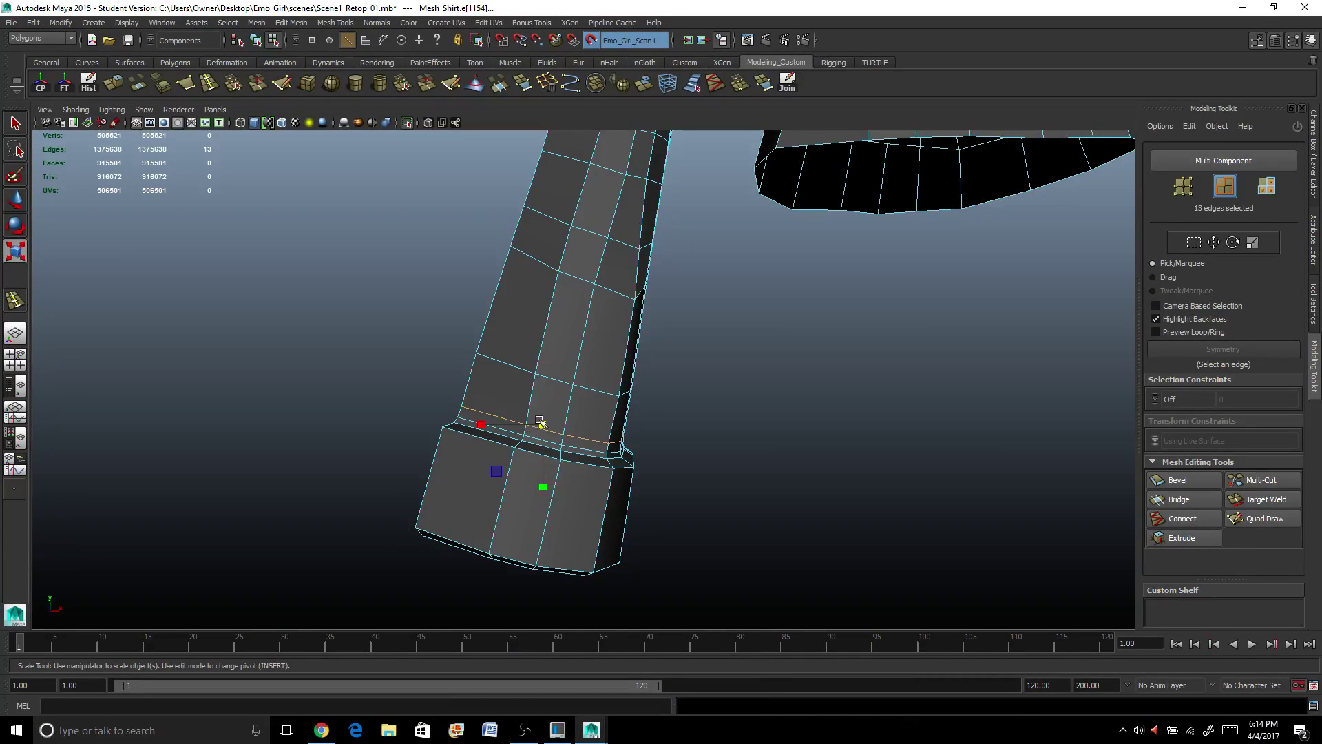
{"action": "left_click_drag", "start_coordinate": [543, 424], "coordinate": [551, 421]}
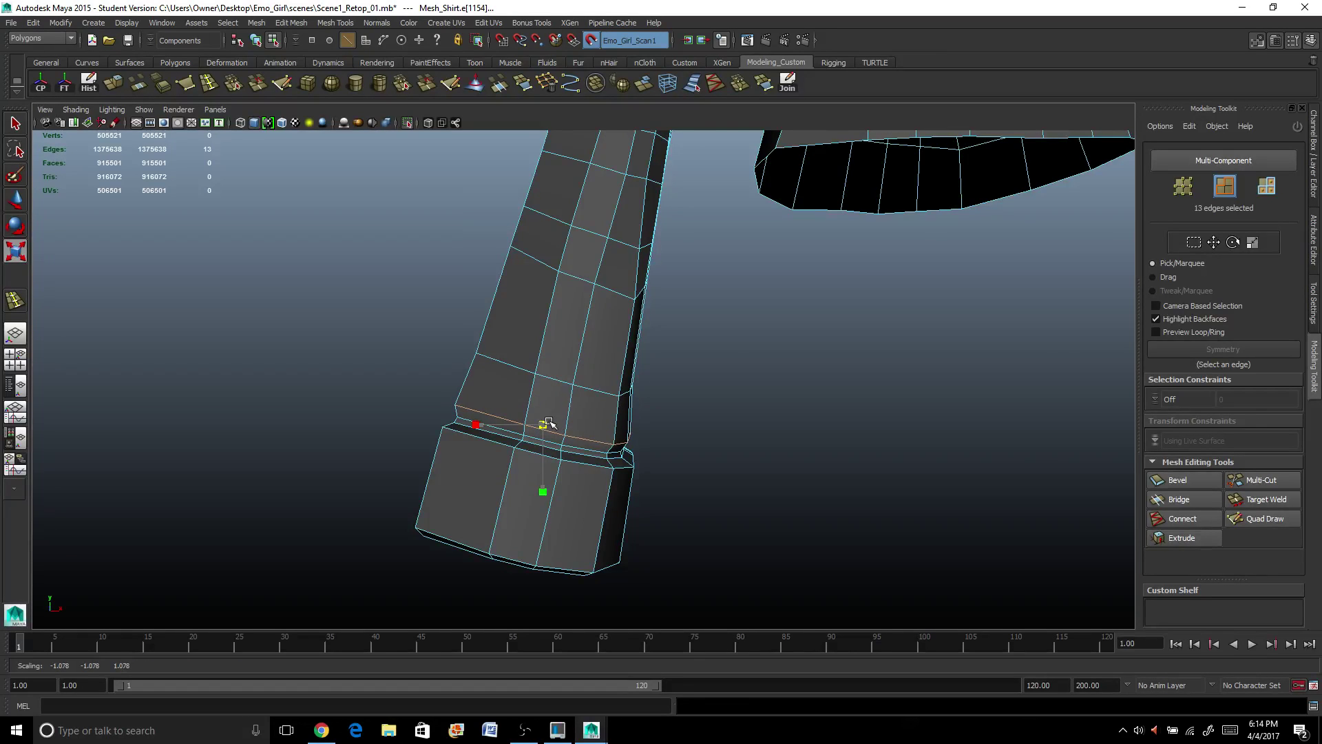
{"action": "scroll", "coordinate": [552, 423], "scroll_direction": "down", "scroll_amount": 2}
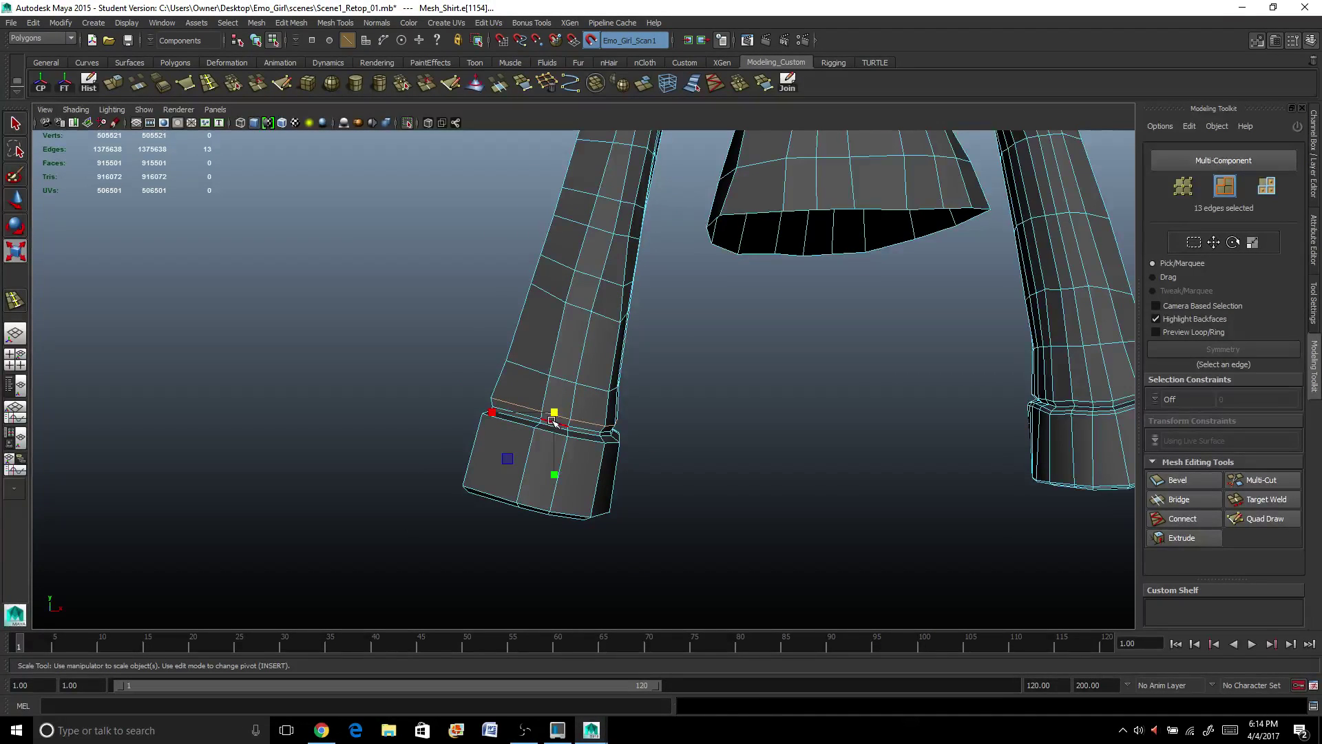
Insert supporting edge loops near the upper and lower rims of the second cuff and near the first cuff's lower rim.
{"action": "left_click", "coordinate": [211, 84]}
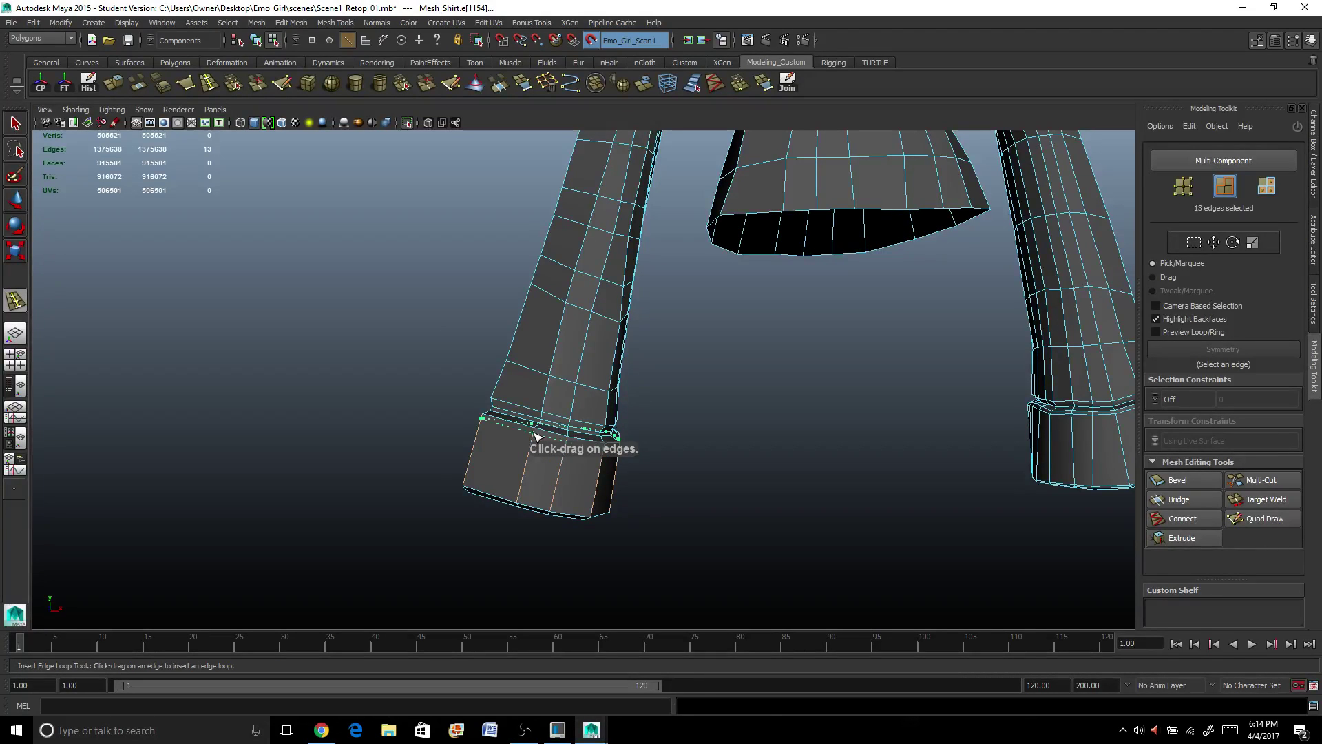
{"action": "left_click", "coordinate": [536, 436]}
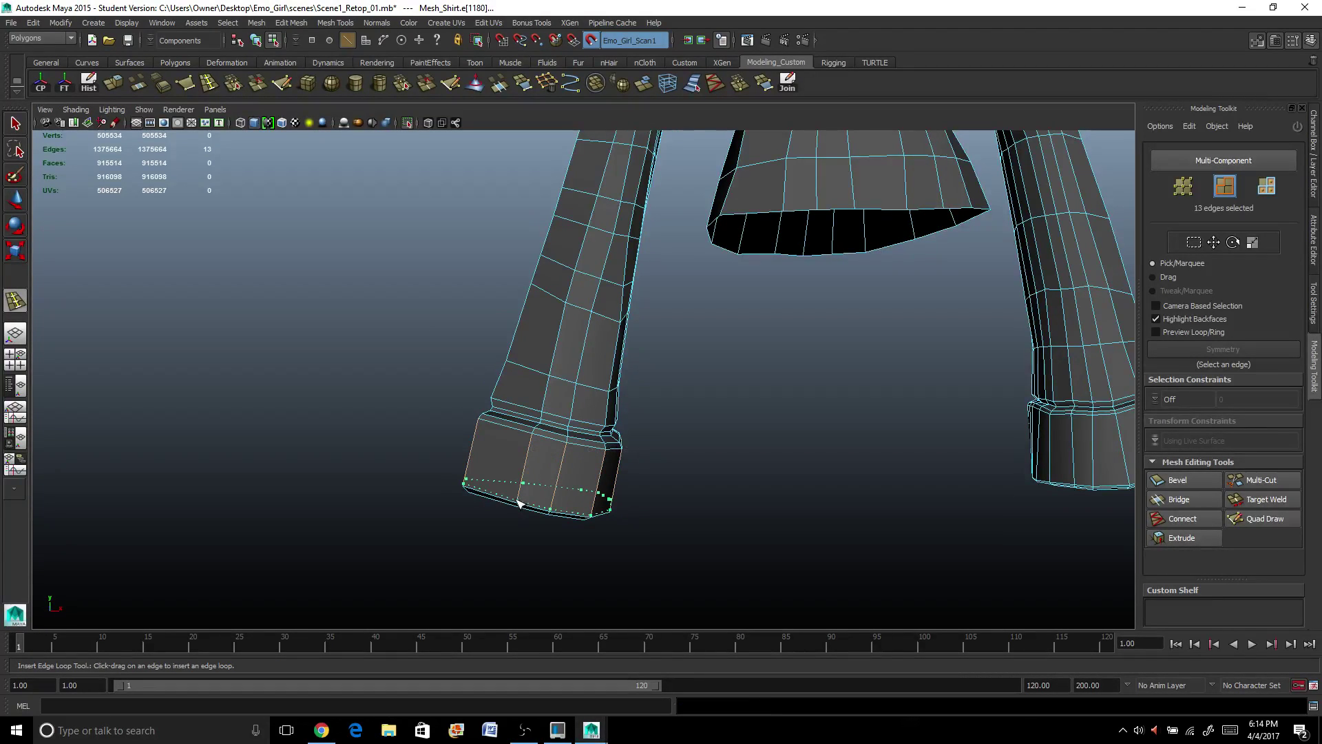
{"action": "left_click", "coordinate": [518, 503]}
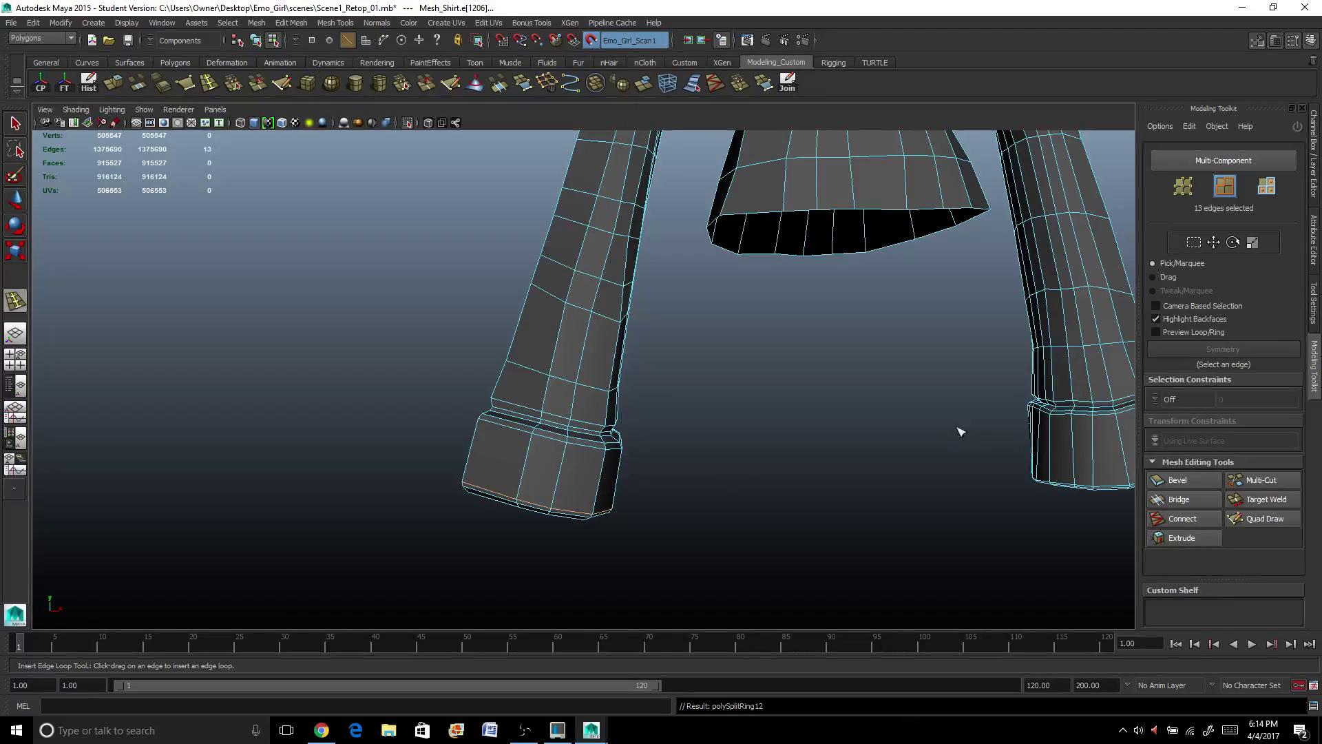
{"action": "left_click", "coordinate": [1052, 482]}
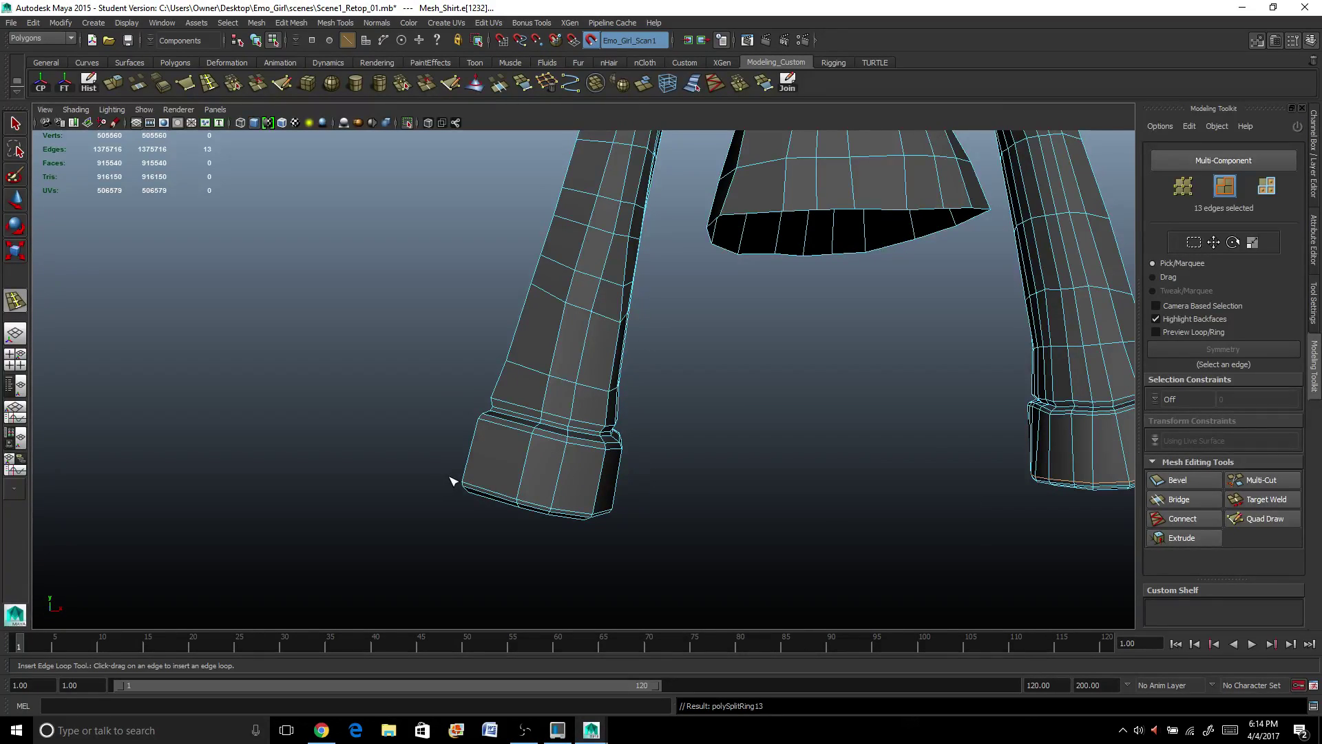
Return the shirt to object selection, preview it with smoothing to check both cuffs, and restore the unsmoothed display.
{"action": "left_click", "coordinate": [15, 124]}
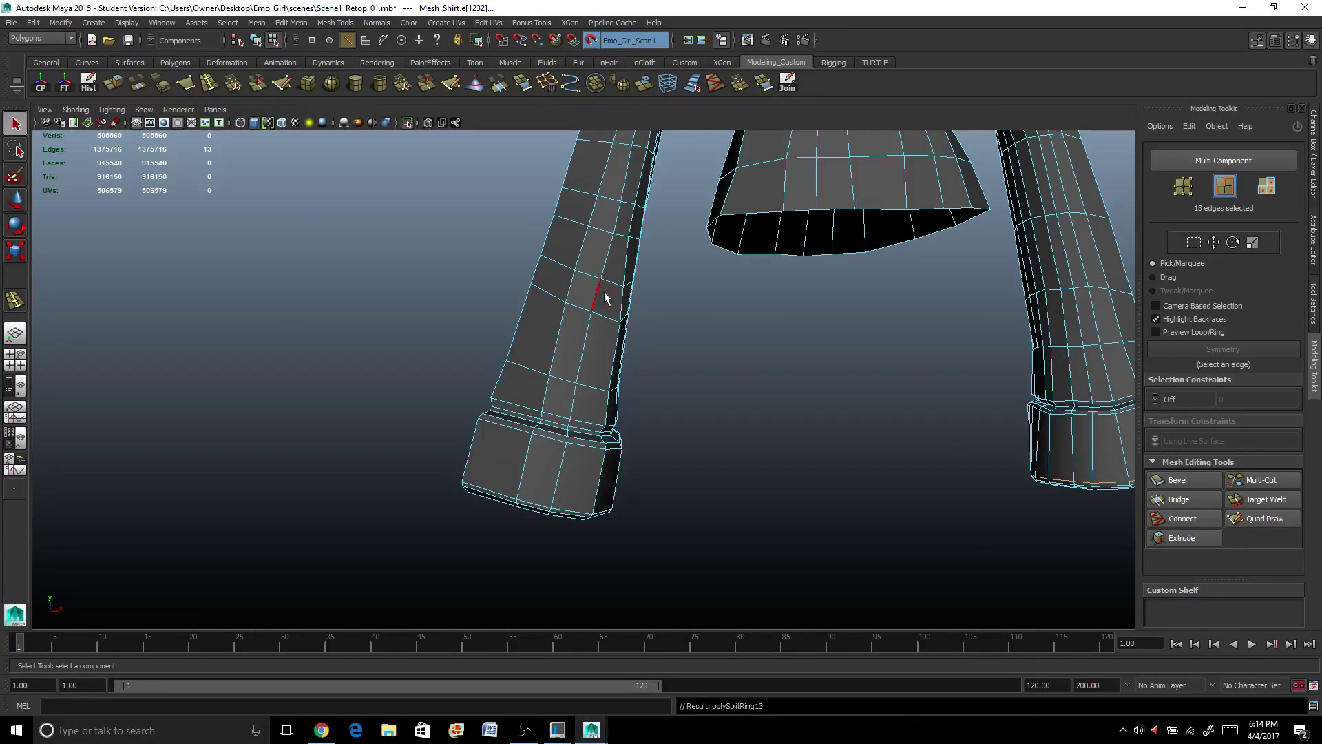
{"action": "right_click_drag", "start_coordinate": [615, 281], "coordinate": [626, 271]}
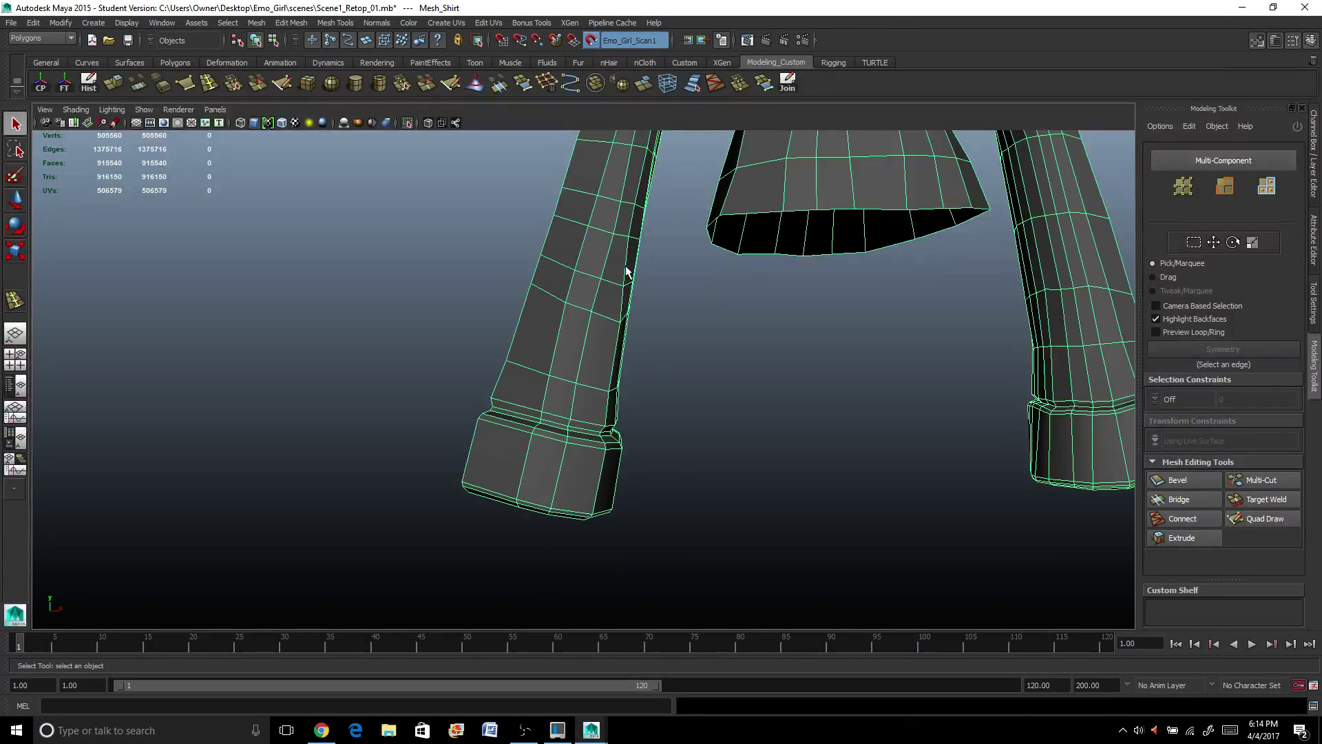
{"action": "key", "text": "3"}
{"action": "left_click", "coordinate": [751, 338]}
{"action": "scroll", "coordinate": [751, 337], "scroll_direction": "down", "scroll_amount": 5}
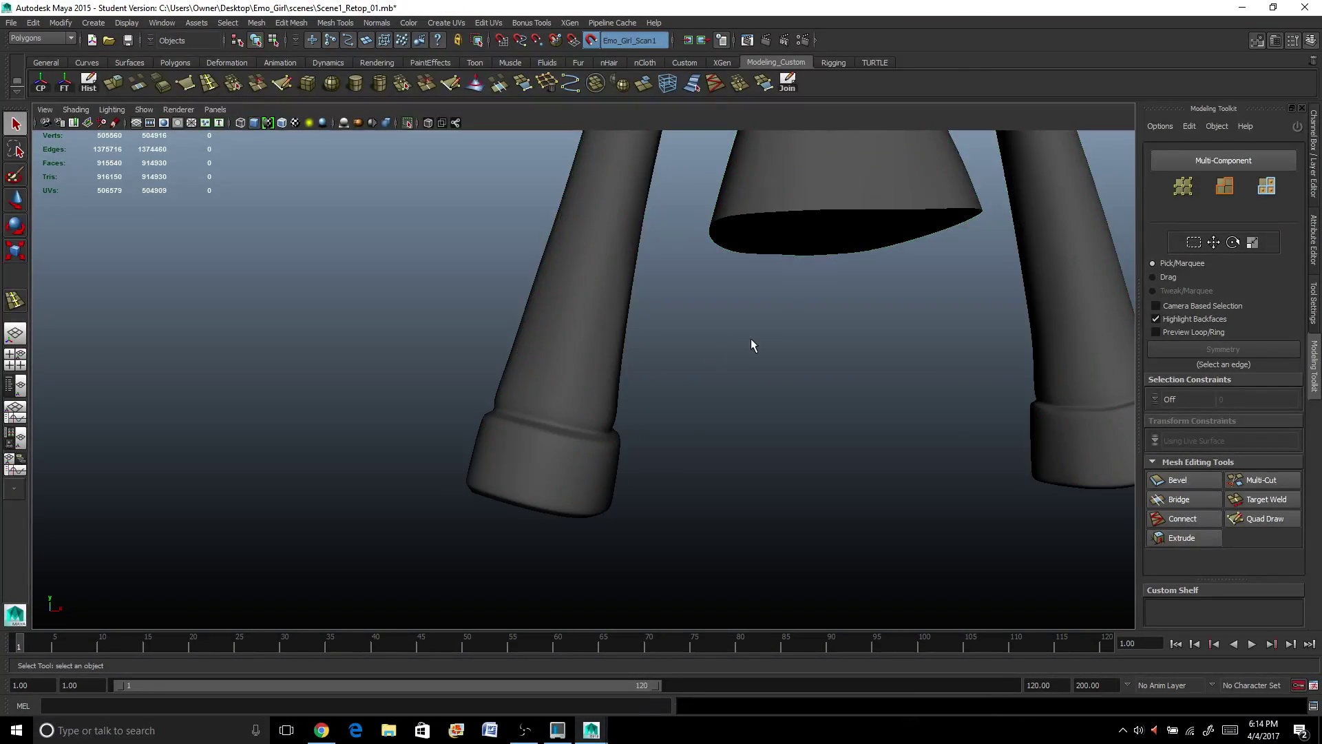
{"action": "mouse_move", "coordinate": [751, 349]}
{"action": "left_mouse_down", "text": "alt"}
{"action": "mouse_move", "coordinate": [714, 363]}
{"action": "mouse_move", "coordinate": [758, 357]}
{"action": "mouse_move", "coordinate": [709, 354]}
{"action": "mouse_move", "coordinate": [753, 363]}
{"action": "left_mouse_up", "text": "alt"}
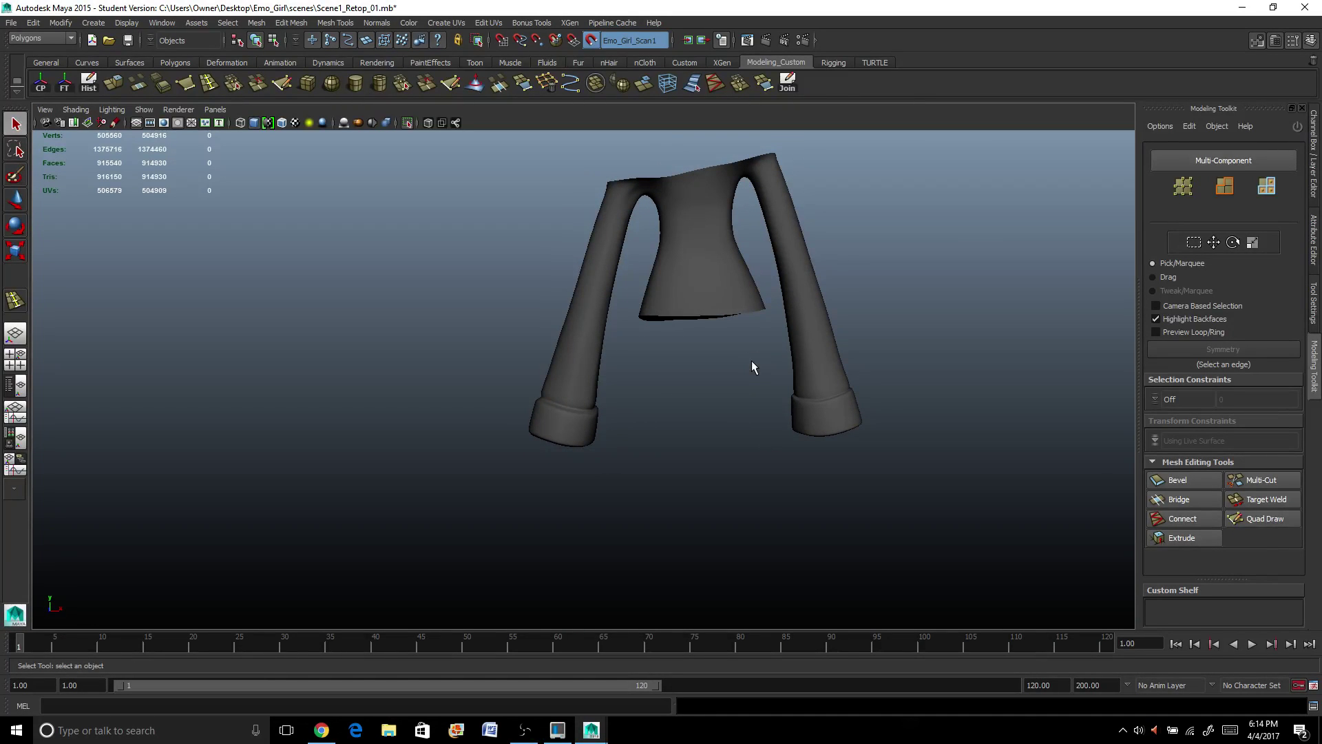
{"action": "left_click", "coordinate": [709, 289]}
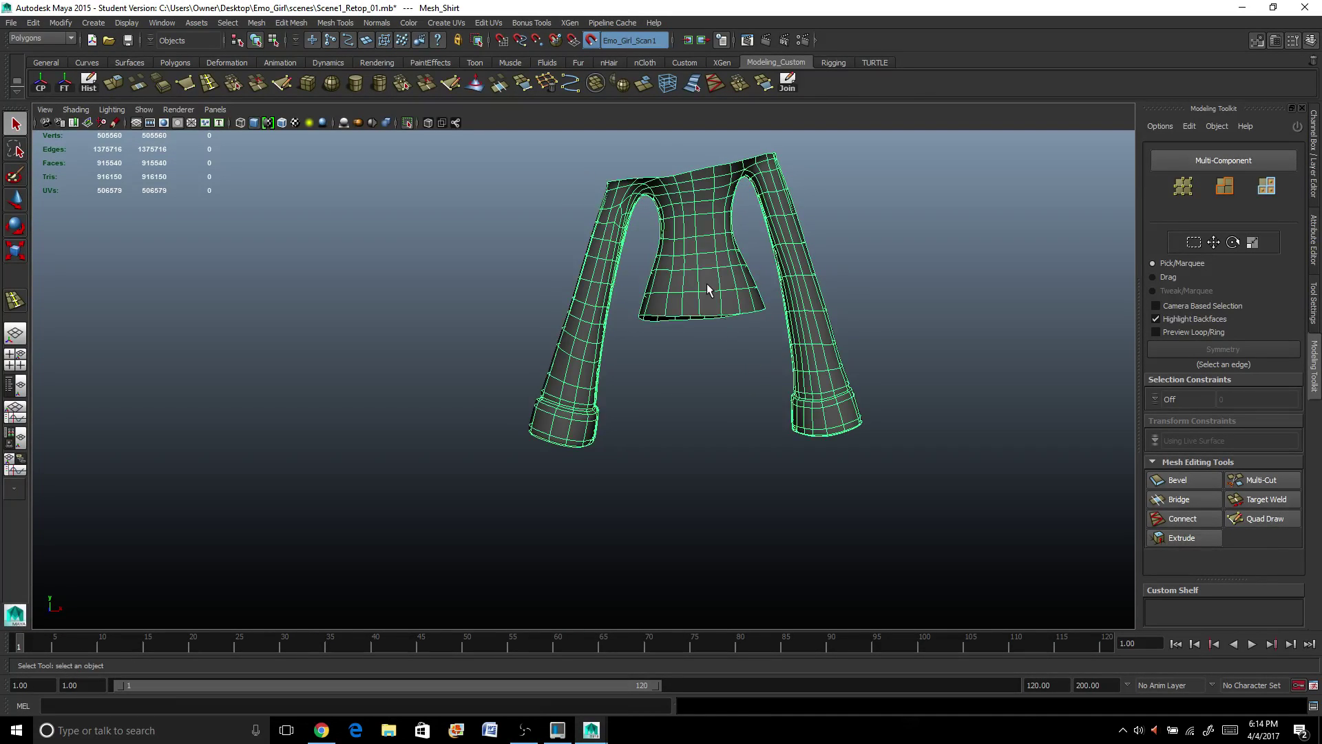
{"action": "key", "text": "1"}
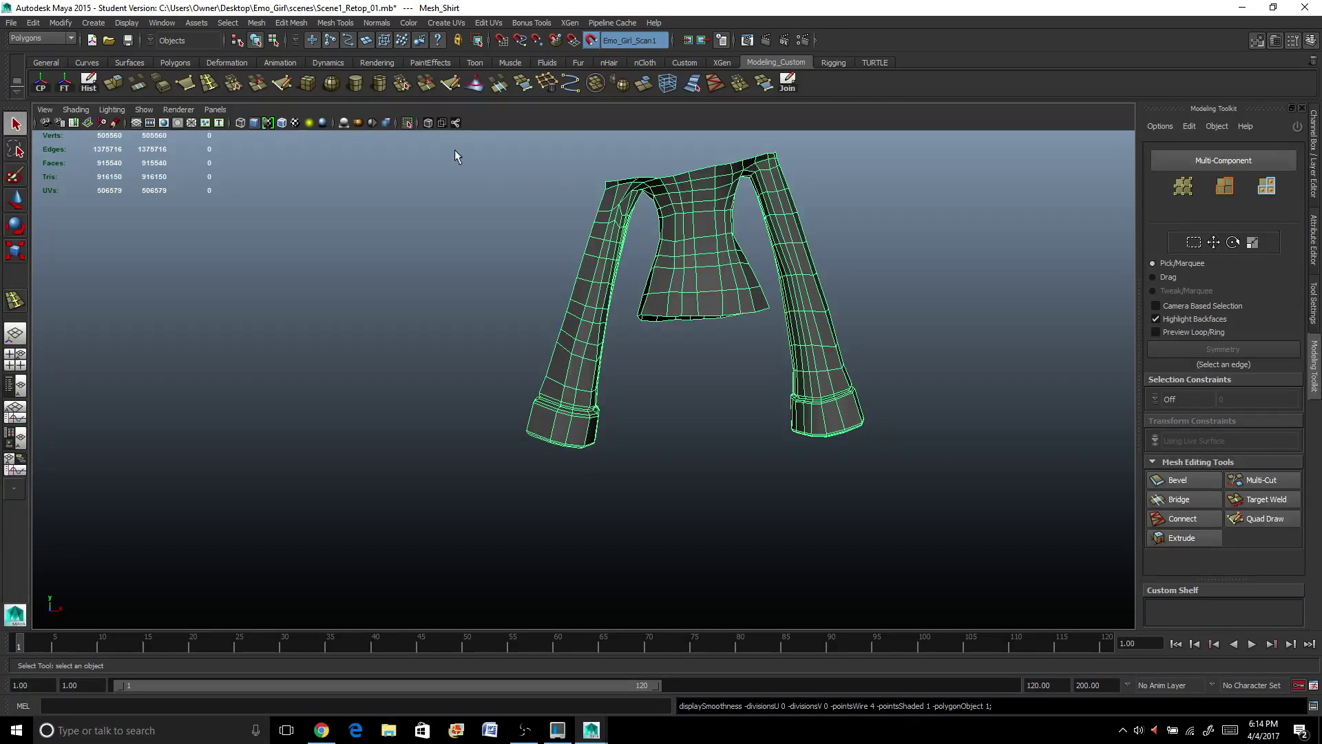
Turn off the shirt's viewport isolation to show it together with the scanned figure.
{"action": "left_click", "coordinate": [407, 122]}
{"action": "left_click_drag", "start_coordinate": [473, 190], "coordinate": [775, 338], "text": "alt"}
{"action": "scroll", "coordinate": [775, 337], "scroll_direction": "up", "scroll_amount": 2}
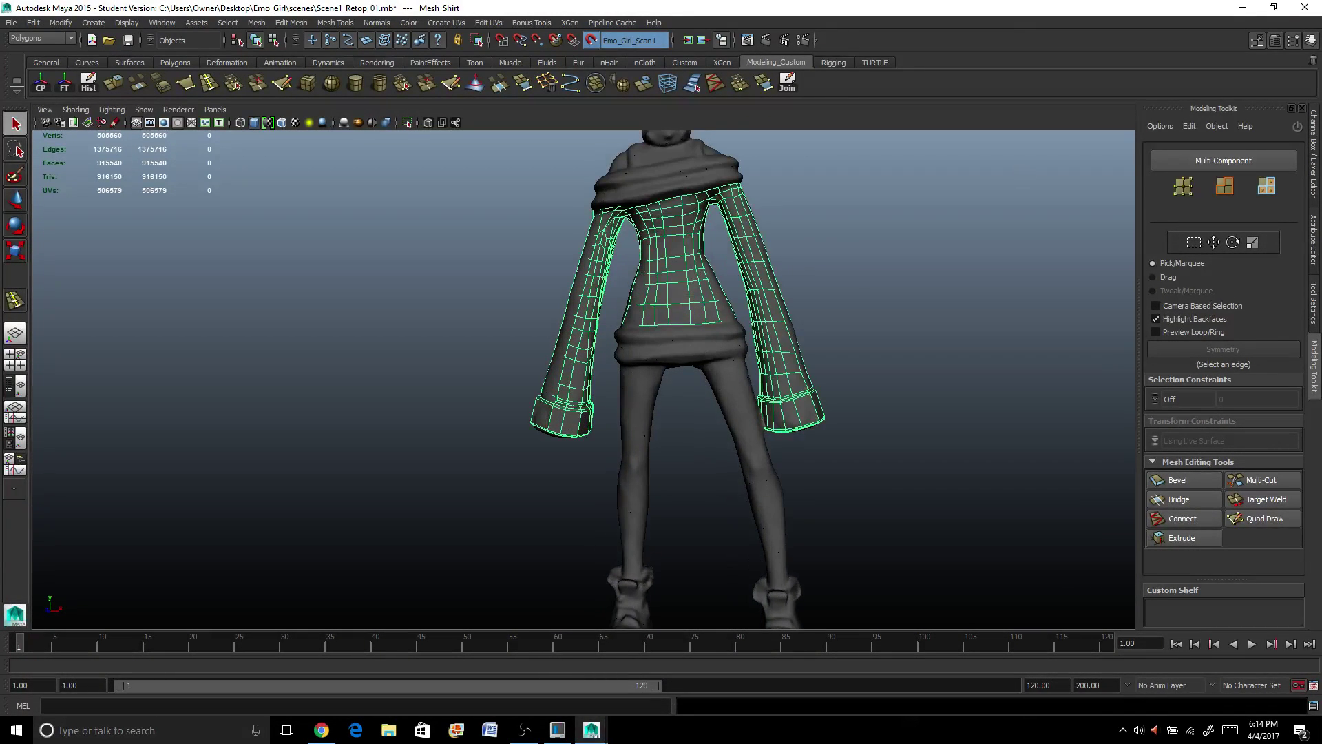
Examine the scanned waistband folds and how the shirt mesh's lower edge meets them.
{"action": "left_click", "coordinate": [524, 730]}
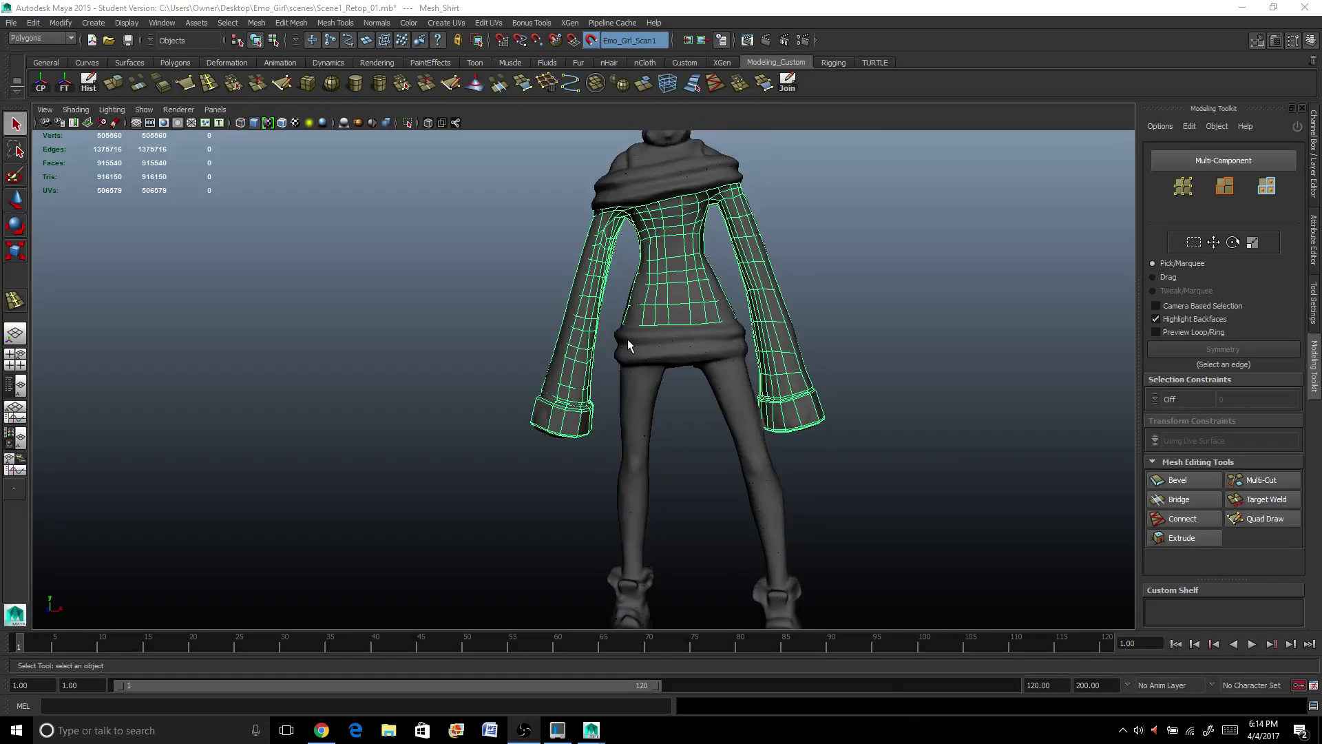
{"action": "scroll", "coordinate": [627, 339], "scroll_direction": "up", "scroll_amount": 6}
{"action": "middle_click_drag", "start_coordinate": [664, 313], "coordinate": [619, 370], "text": "alt"}
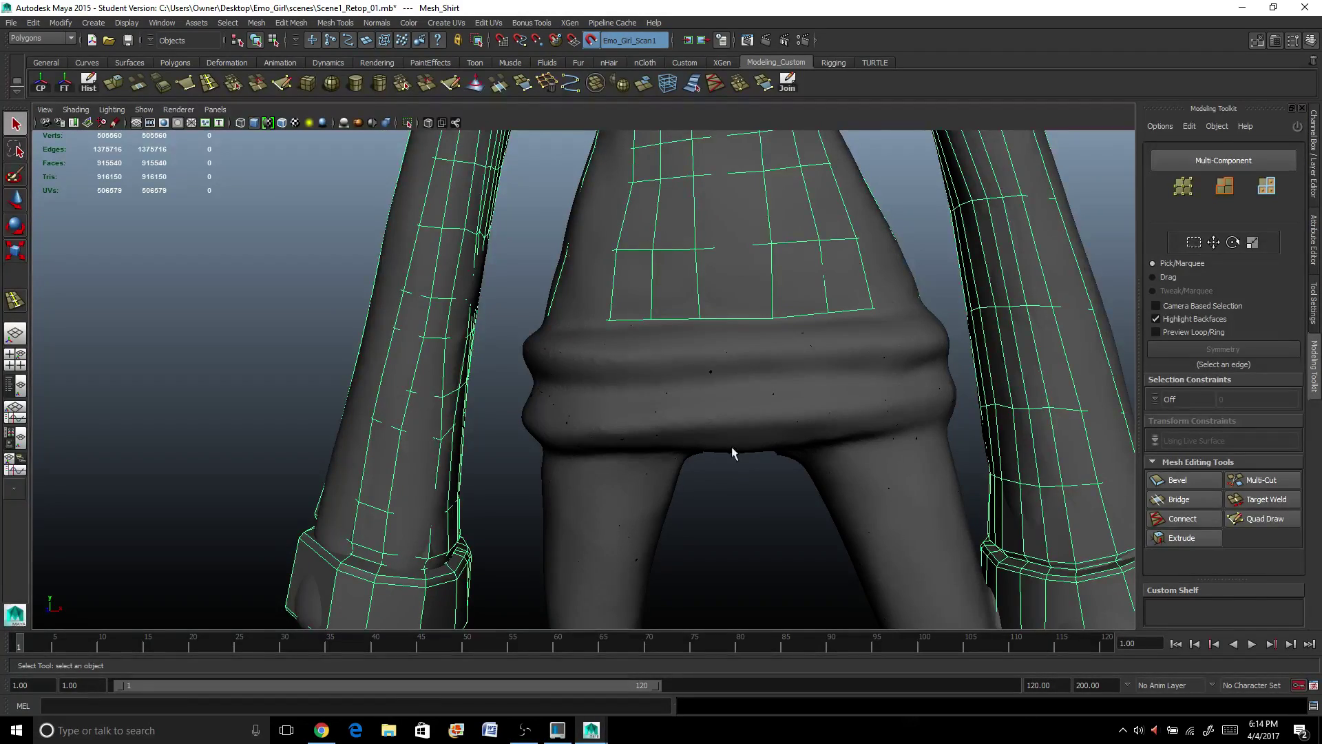
{"action": "scroll", "coordinate": [643, 412], "scroll_direction": "down", "scroll_amount": 4}
{"action": "left_click_drag", "start_coordinate": [700, 357], "coordinate": [696, 379], "text": "alt"}
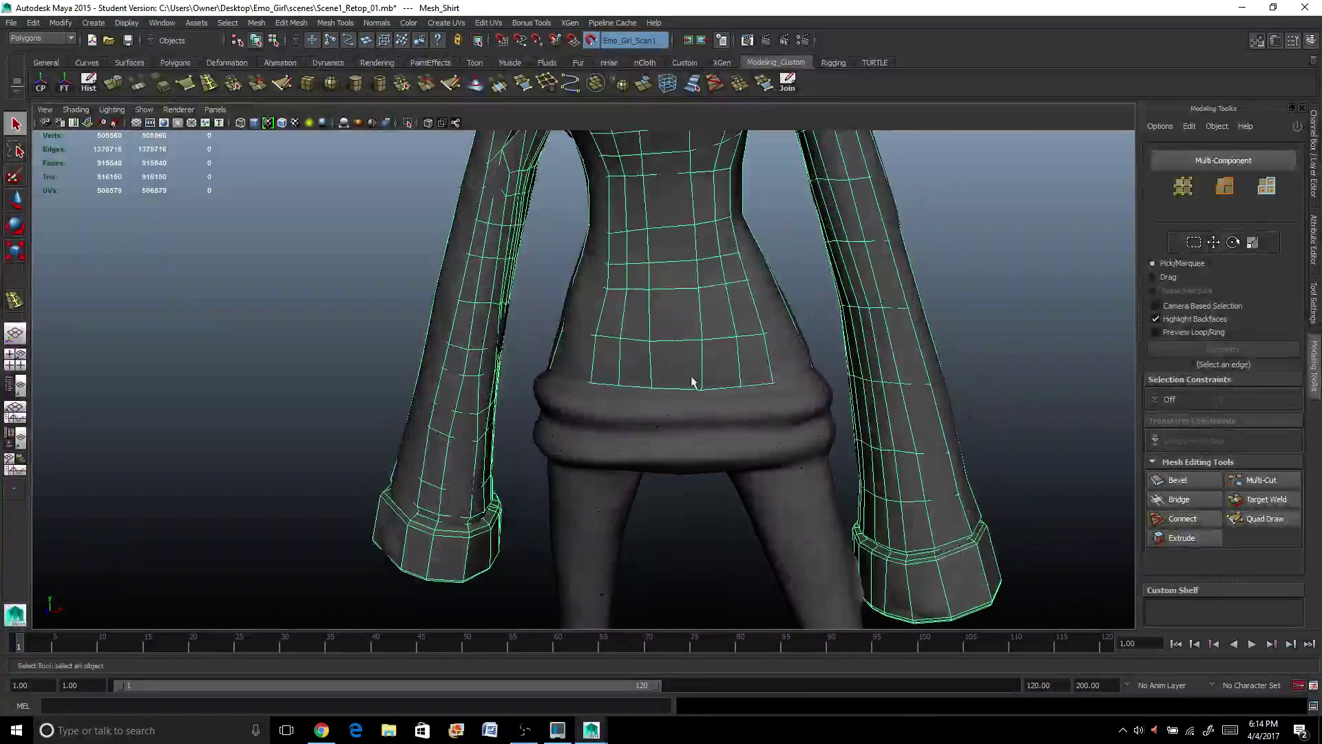
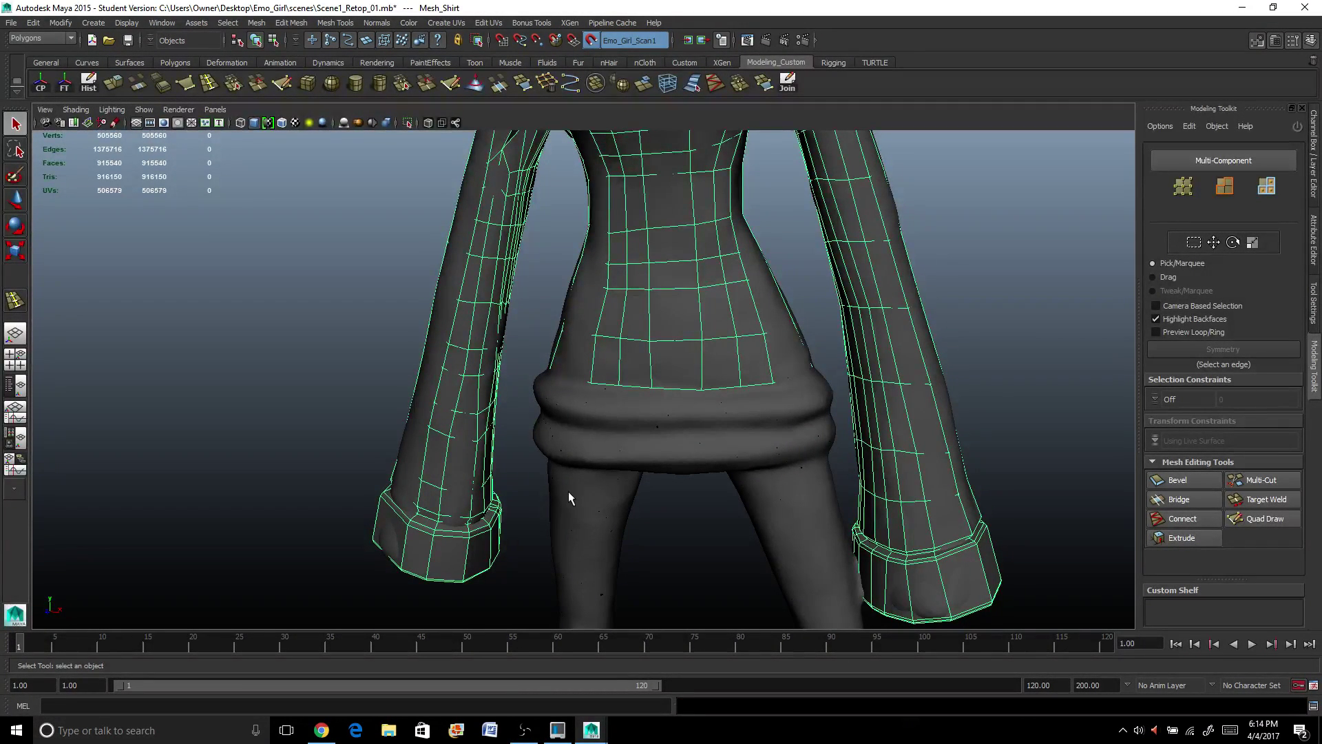
{"action": "scroll", "coordinate": [570, 485], "scroll_direction": "up", "scroll_amount": 1}
{"action": "scroll", "coordinate": [564, 462], "scroll_direction": "down", "scroll_amount": 4}
{"action": "scroll", "coordinate": [560, 458], "scroll_direction": "up", "scroll_amount": 4}
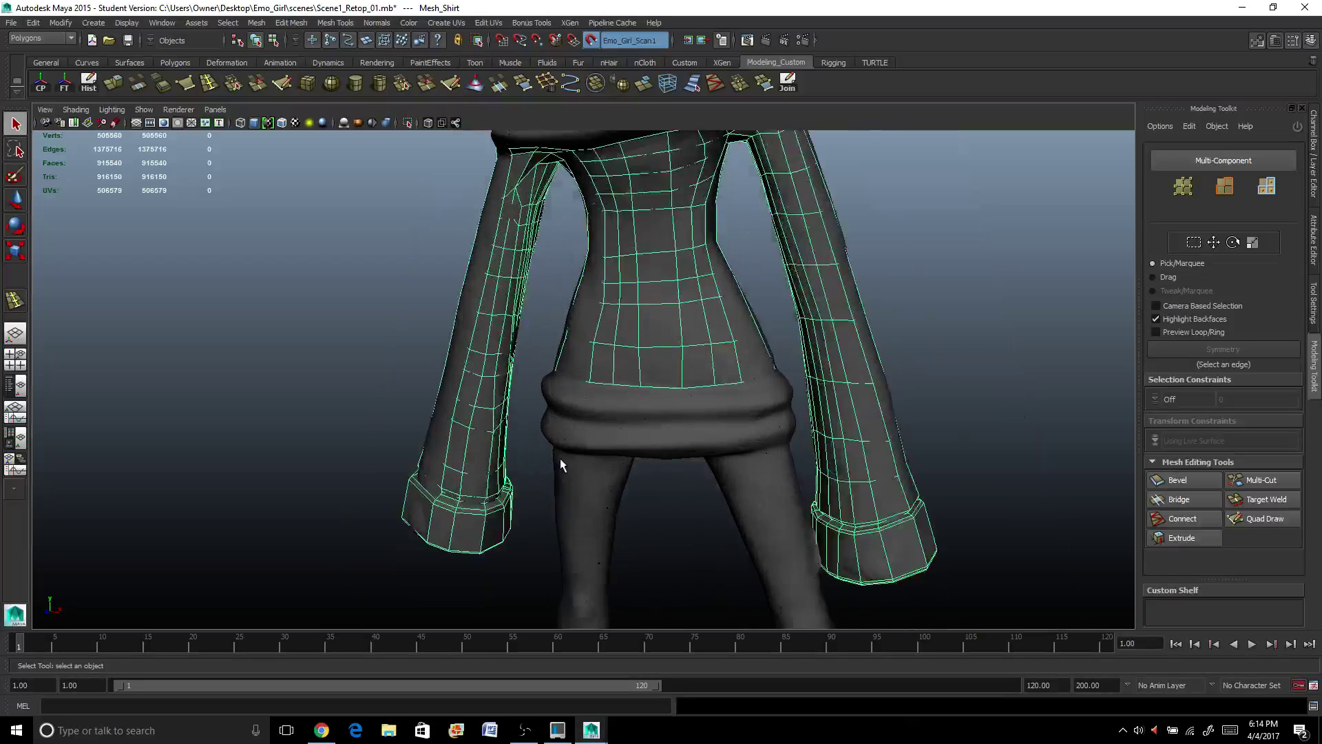
{"action": "scroll", "coordinate": [560, 457], "scroll_direction": "up", "scroll_amount": 1}
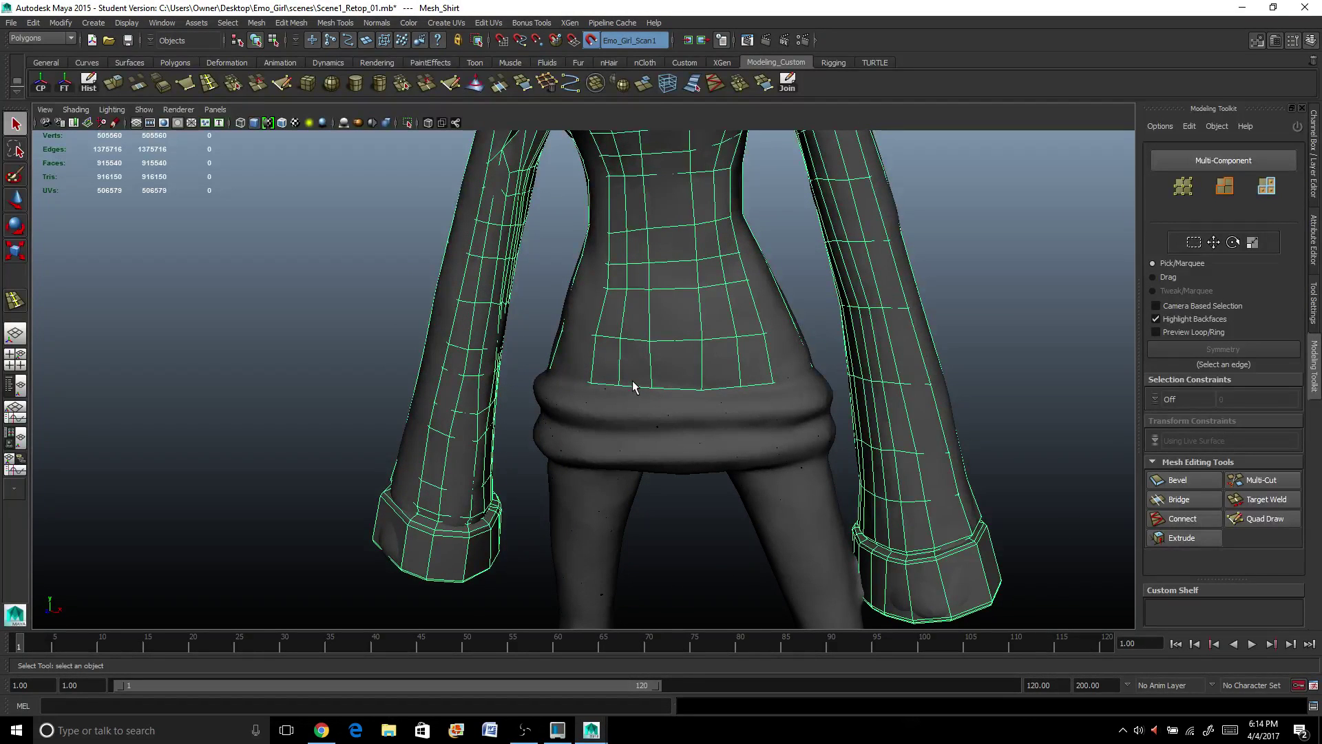
Show the shirt mesh's channels and input list and delete its construction history.
{"action": "left_click", "coordinate": [591, 40]}
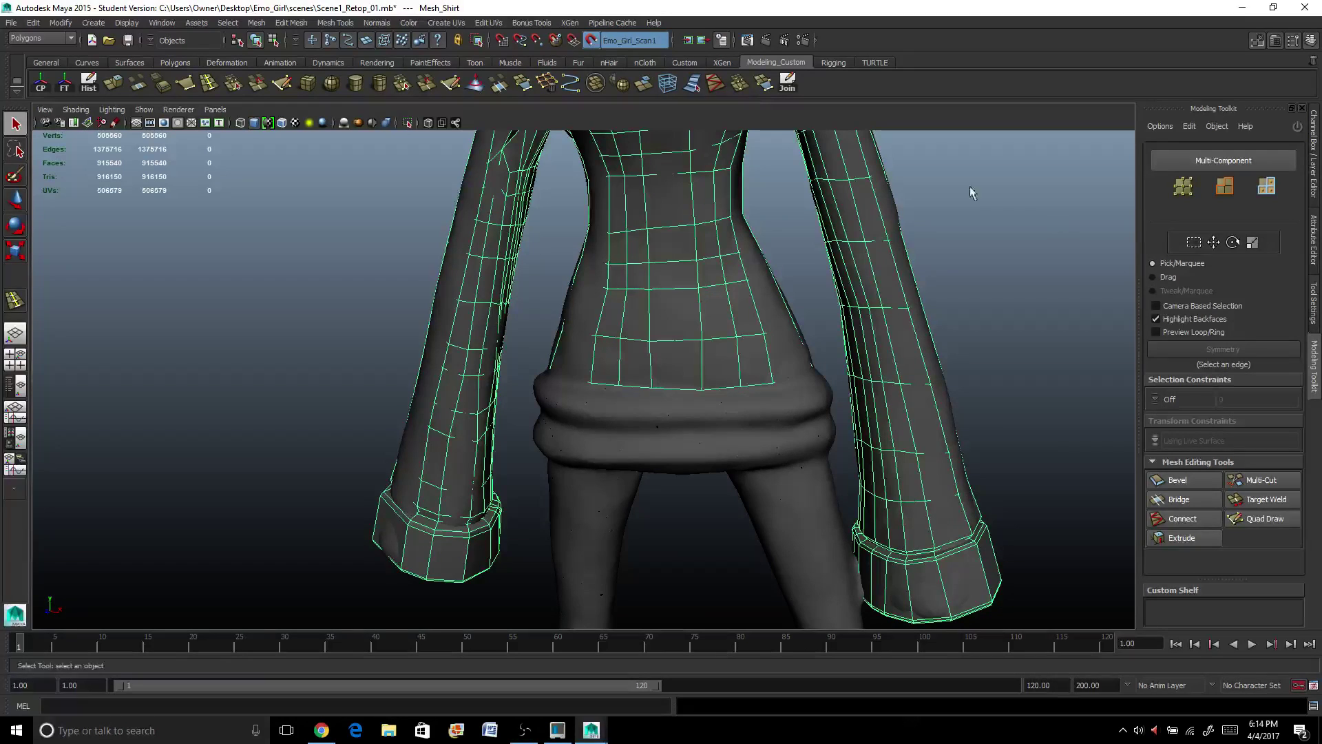
{"action": "left_click", "coordinate": [1315, 169]}
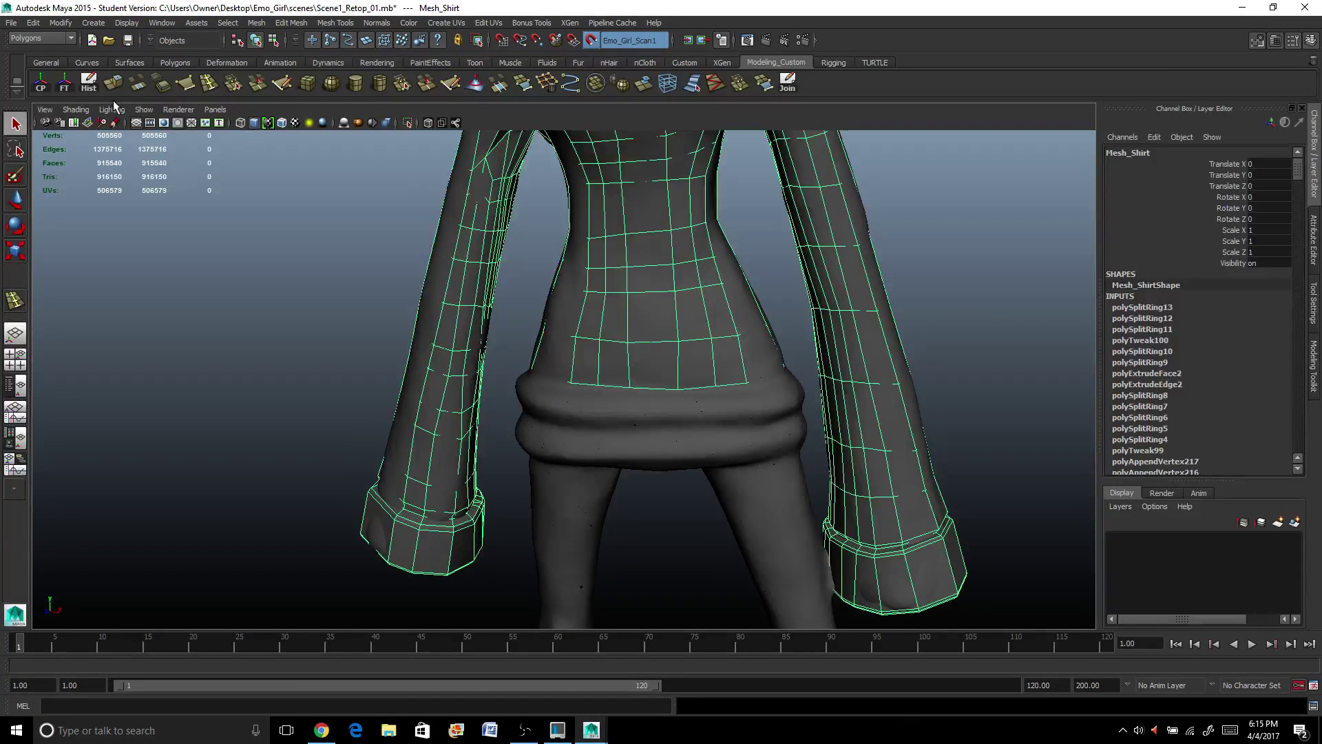
{"action": "left_click", "coordinate": [89, 77]}
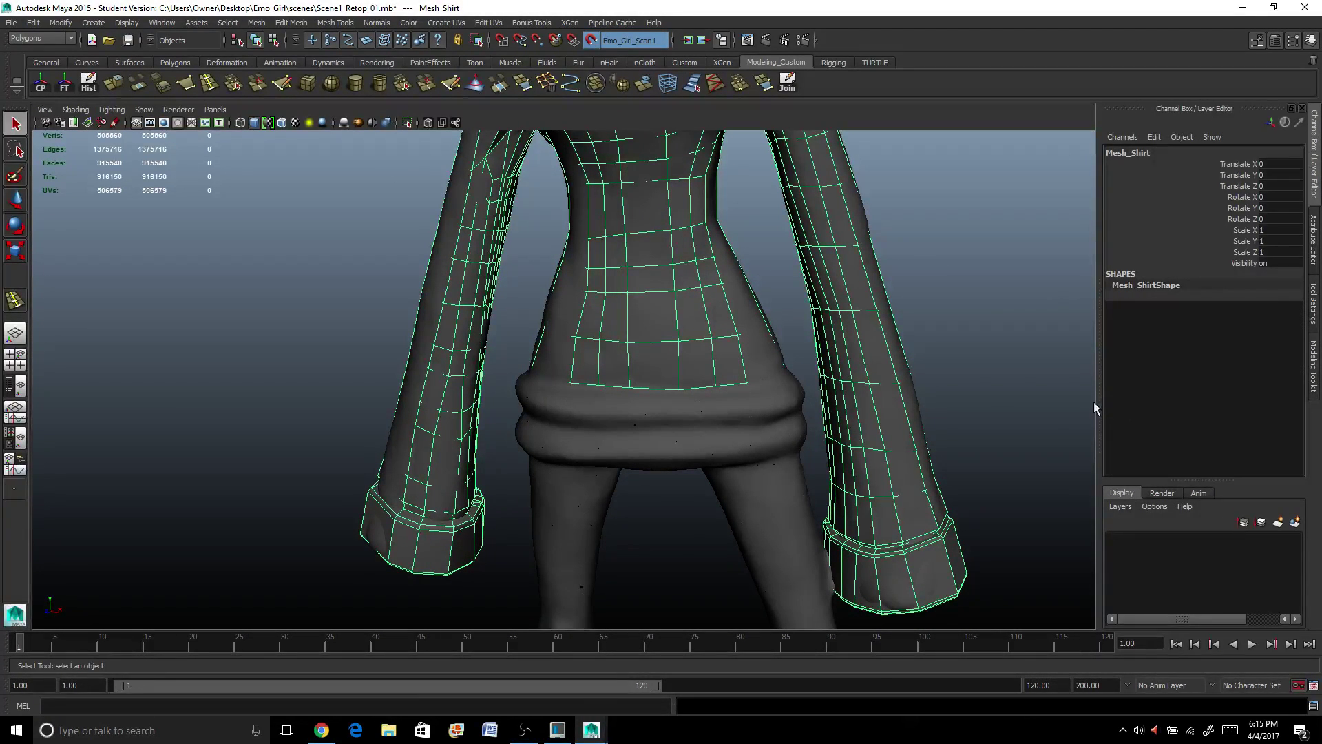
Disable the scan as live surface and create a display layer named Scan.
{"action": "left_click", "coordinate": [591, 40]}
{"action": "left_click", "coordinate": [1278, 522]}
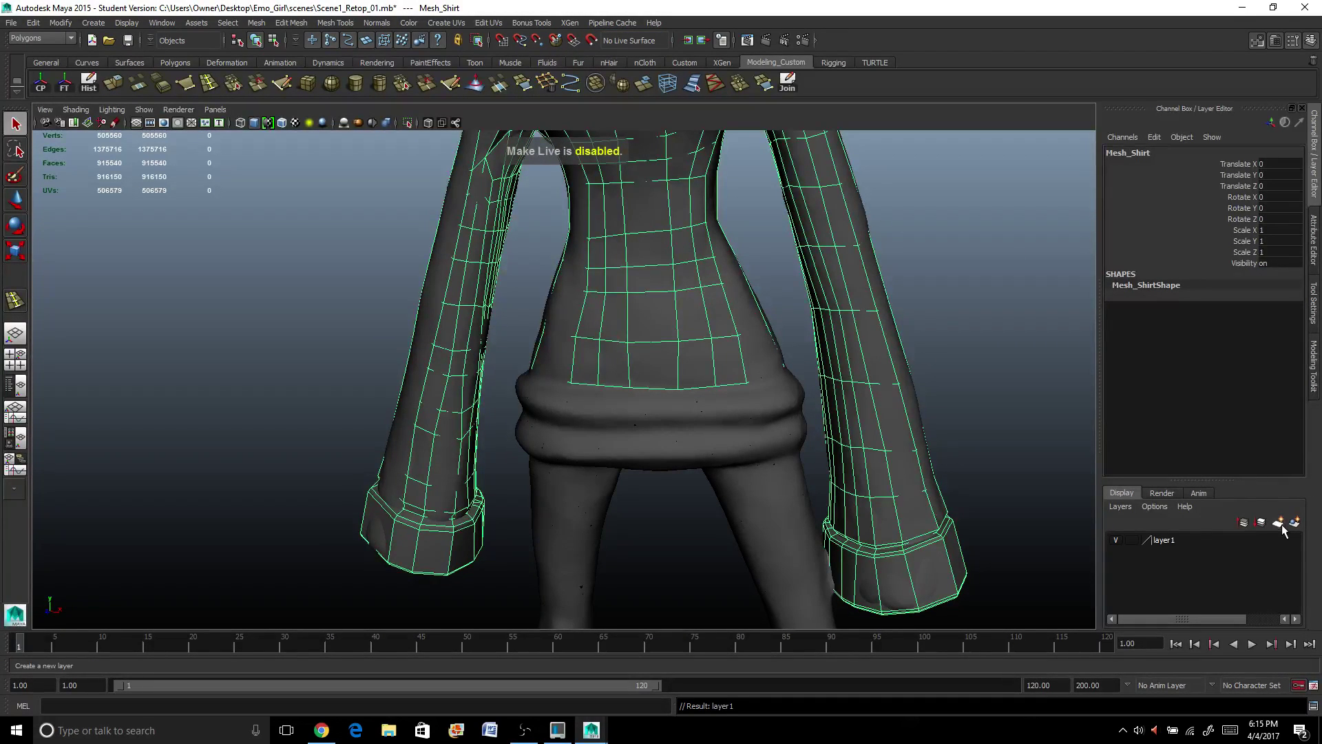
{"action": "double_click", "coordinate": [1165, 546]}
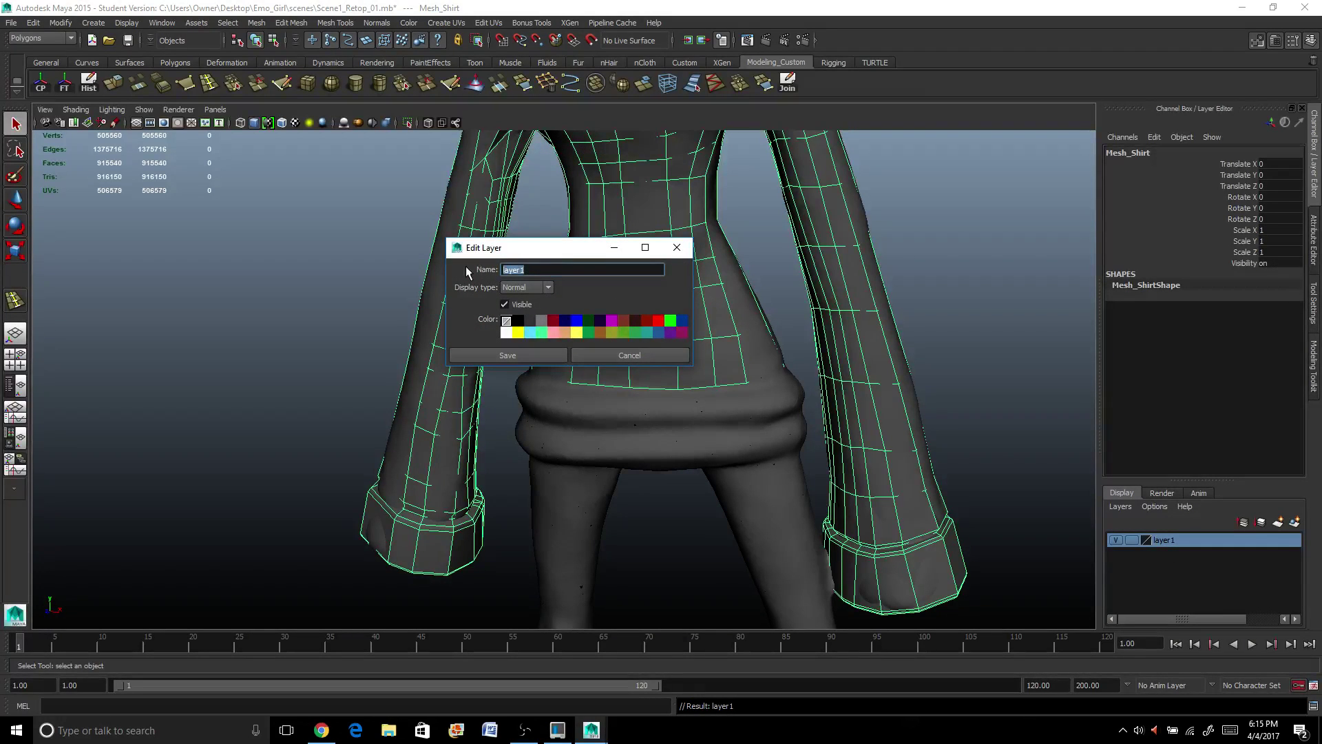
{"action": "type", "text": "Scan"}
{"action": "key", "text": "Return"}
{"action": "left_click", "coordinate": [535, 355]}
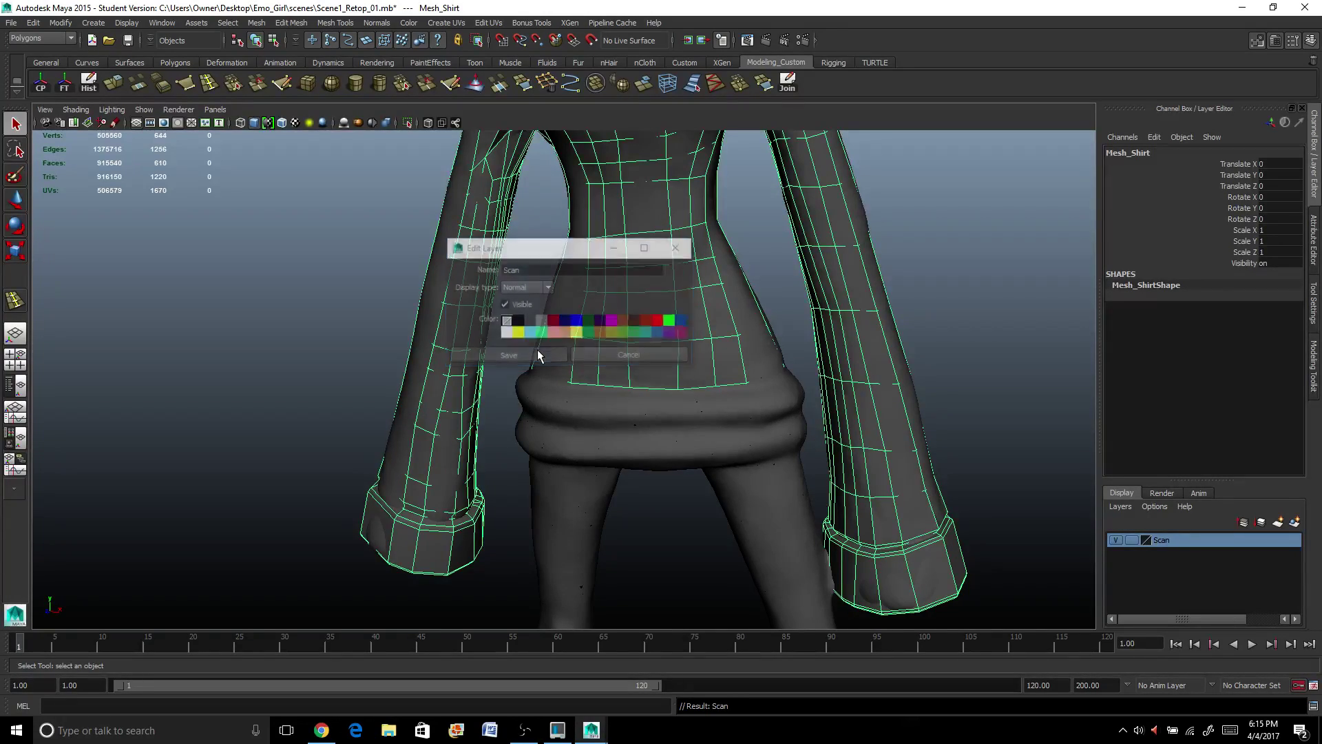
Add the scanned girl mesh to the Scan display layer and hide that layer.
{"action": "left_click", "coordinate": [739, 437]}
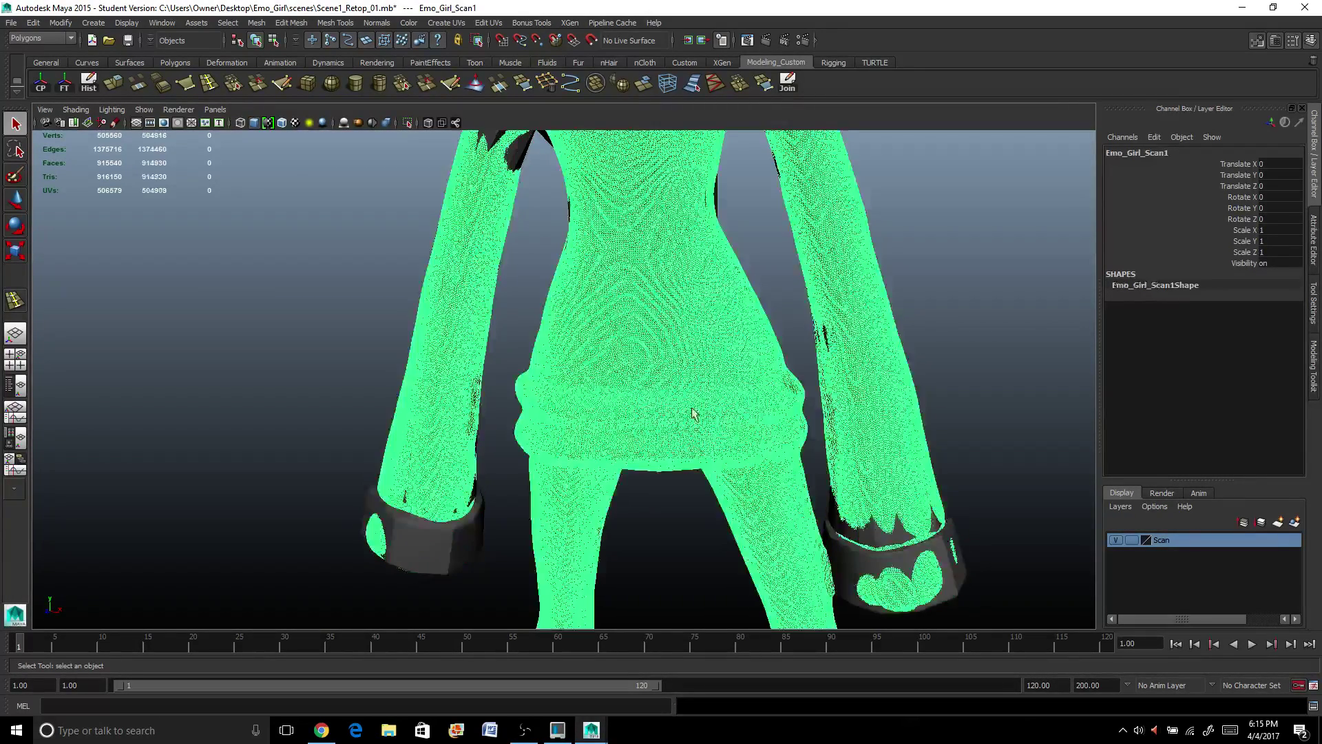
{"action": "right_click", "coordinate": [1178, 537]}
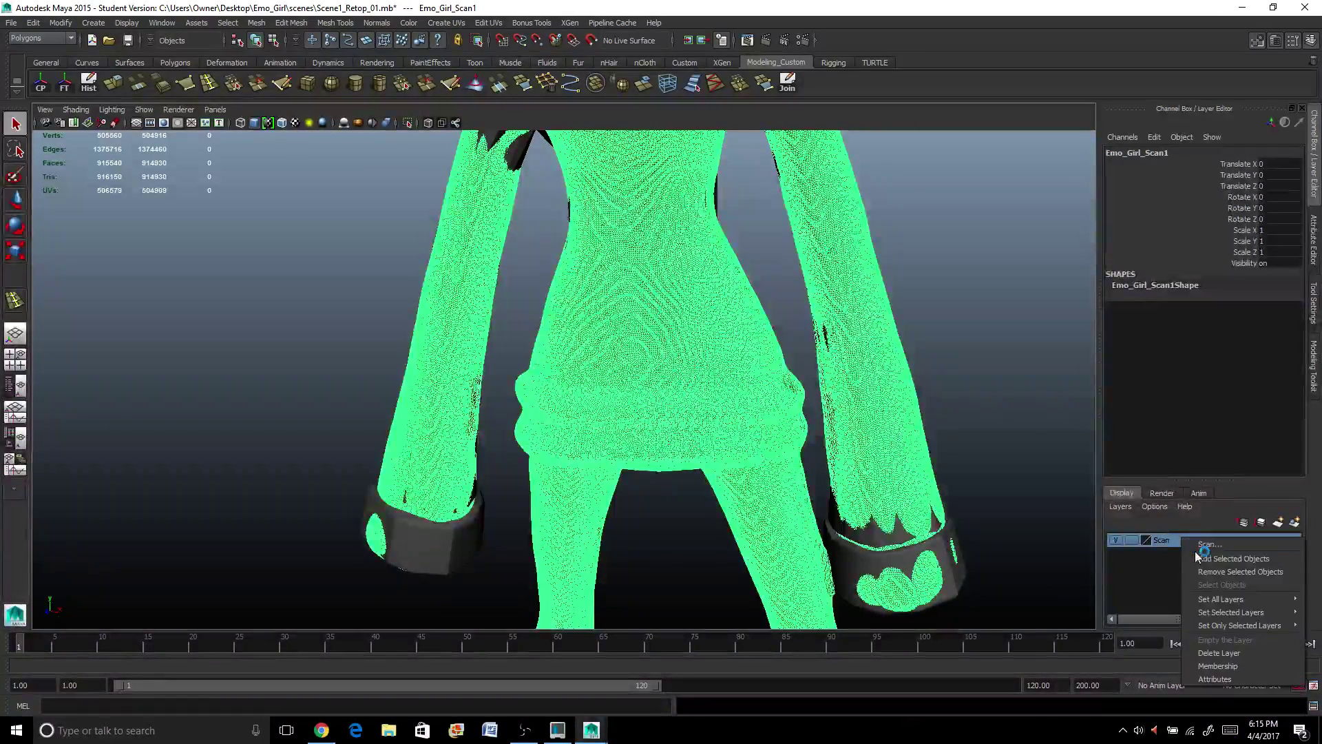
{"action": "left_click", "coordinate": [1199, 553]}
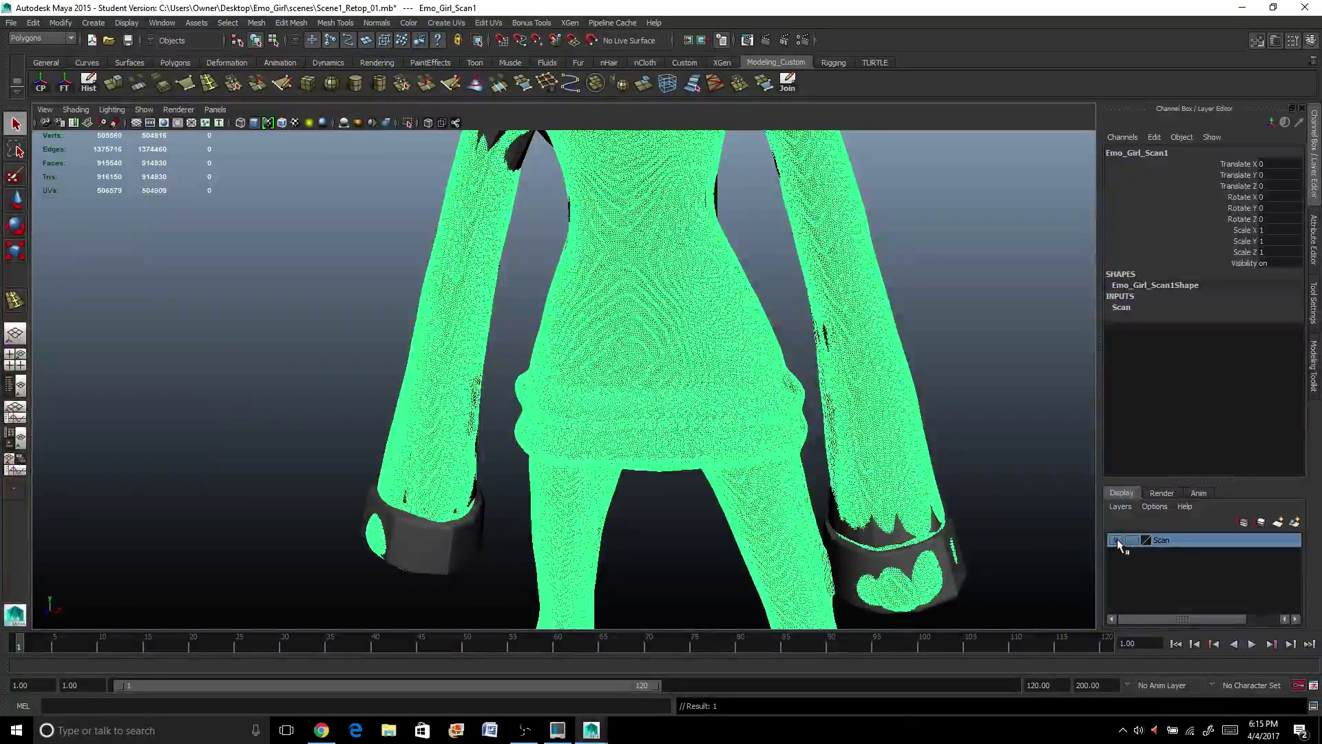
{"action": "left_click", "coordinate": [1117, 539]}
Extrude the shirt's open lower border edge loop downward by about 12 units.
{"action": "left_click", "coordinate": [709, 374]}
{"action": "right_click", "coordinate": [698, 376]}
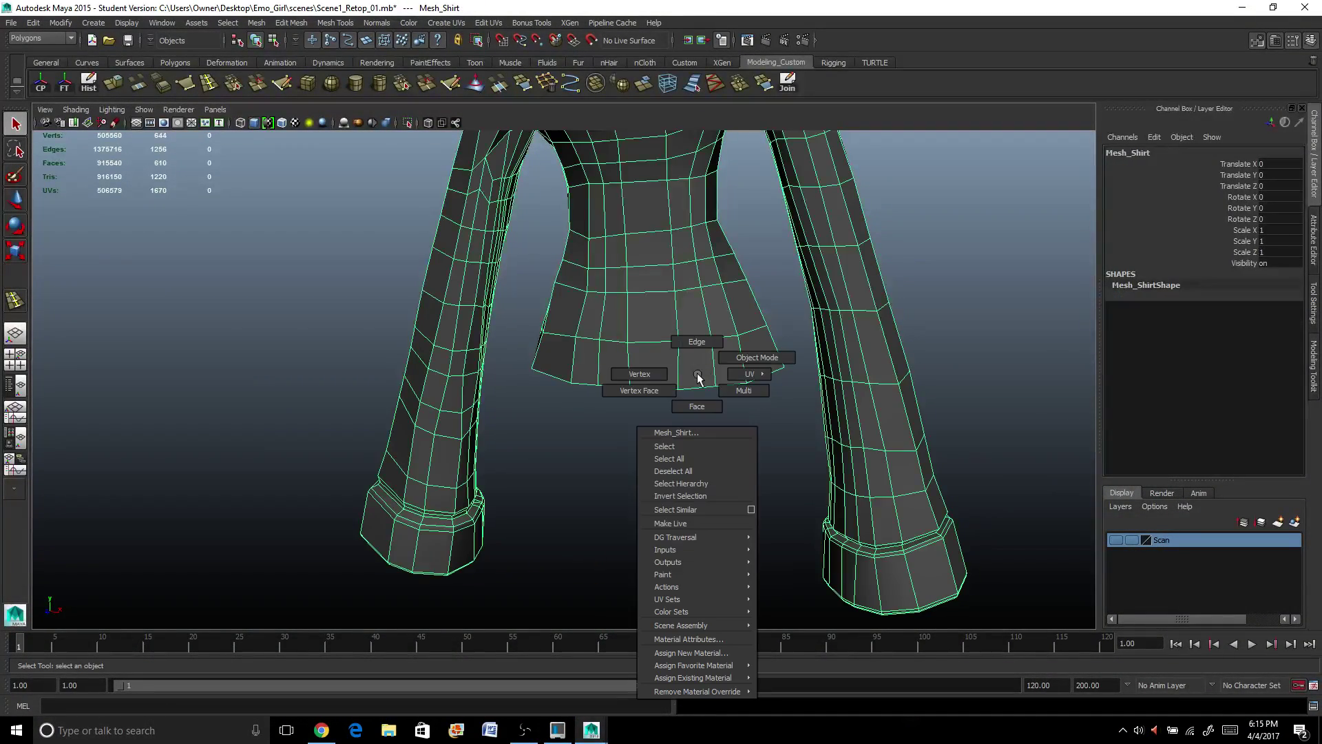
{"action": "right_click_drag", "start_coordinate": [697, 377], "coordinate": [697, 345]}
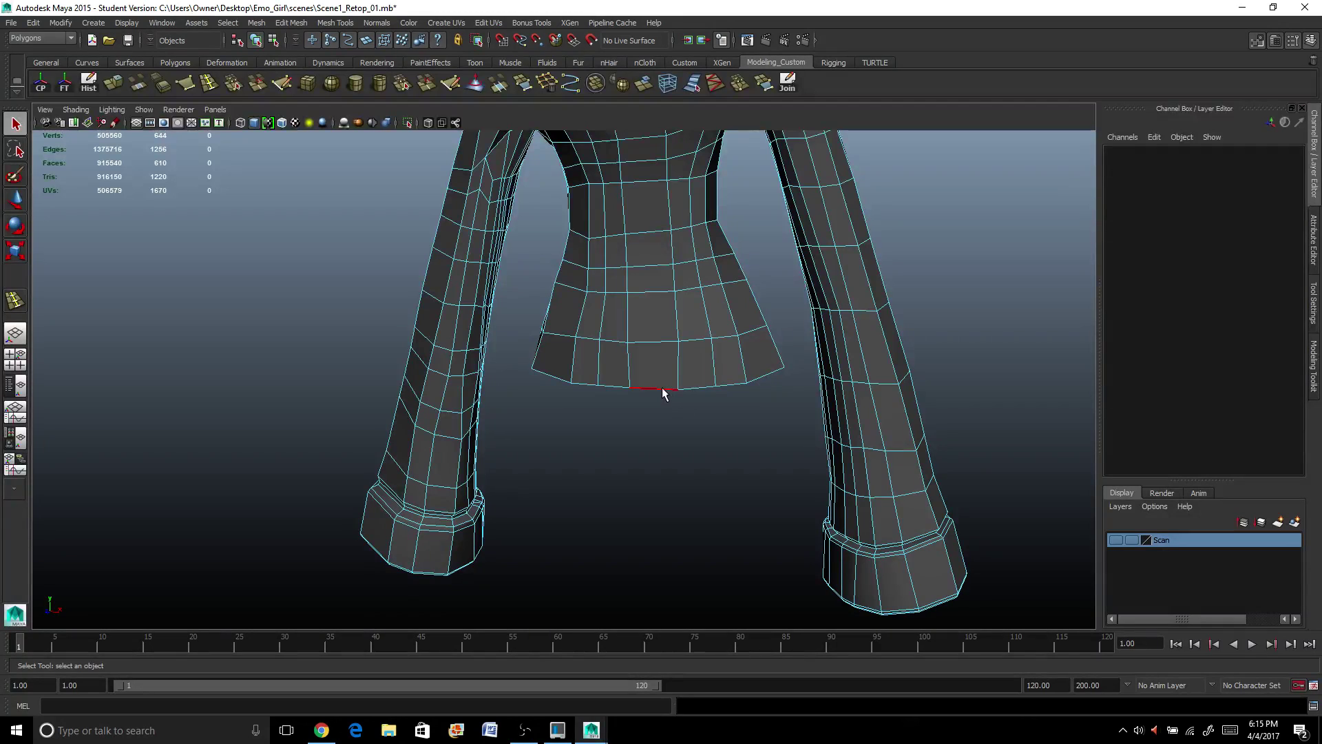
{"action": "double_click", "coordinate": [663, 389]}
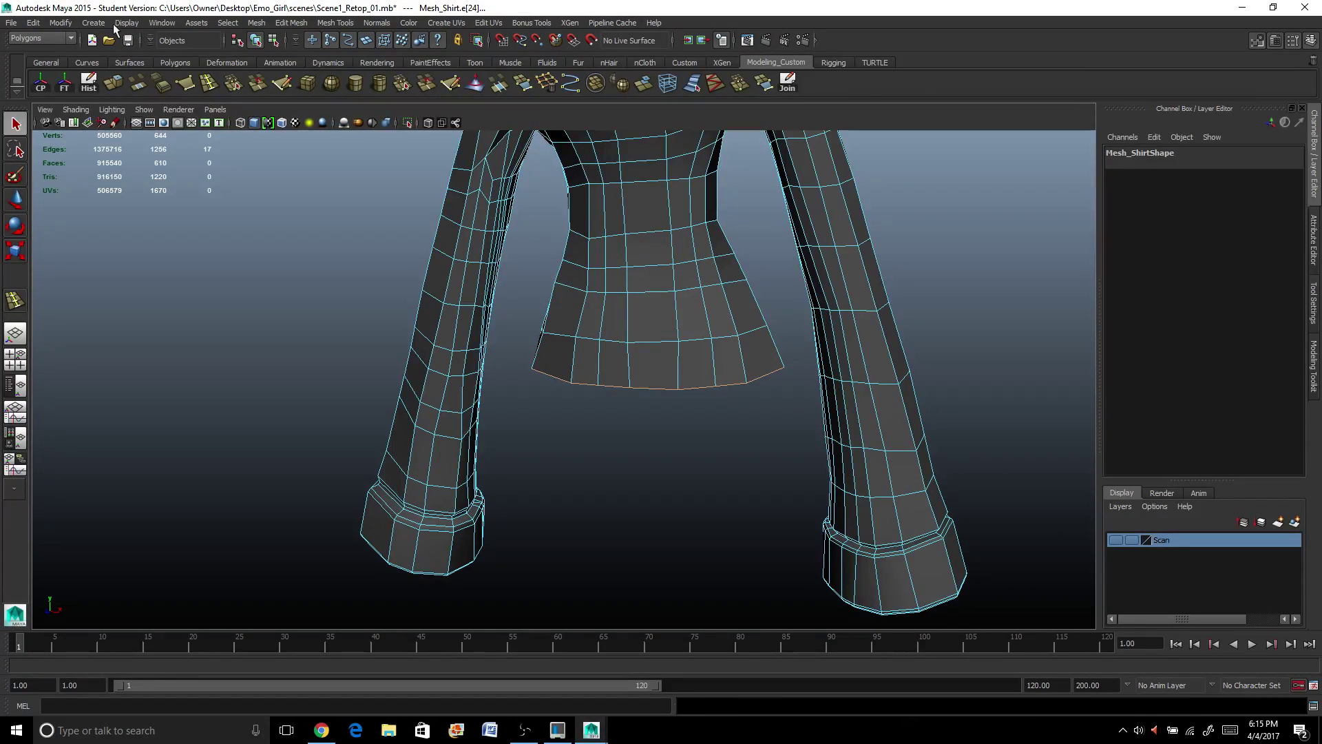
{"action": "left_click", "coordinate": [116, 84]}
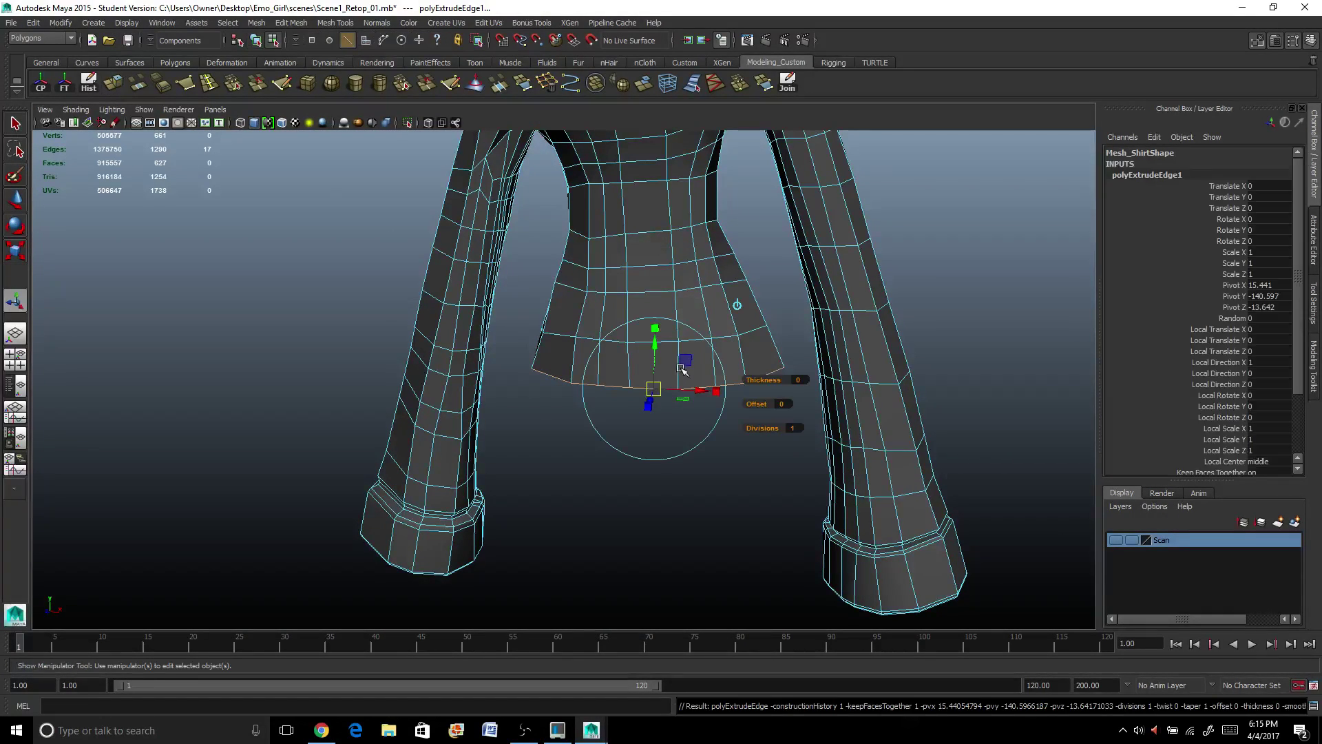
{"action": "left_click_drag", "start_coordinate": [655, 343], "coordinate": [653, 415]}
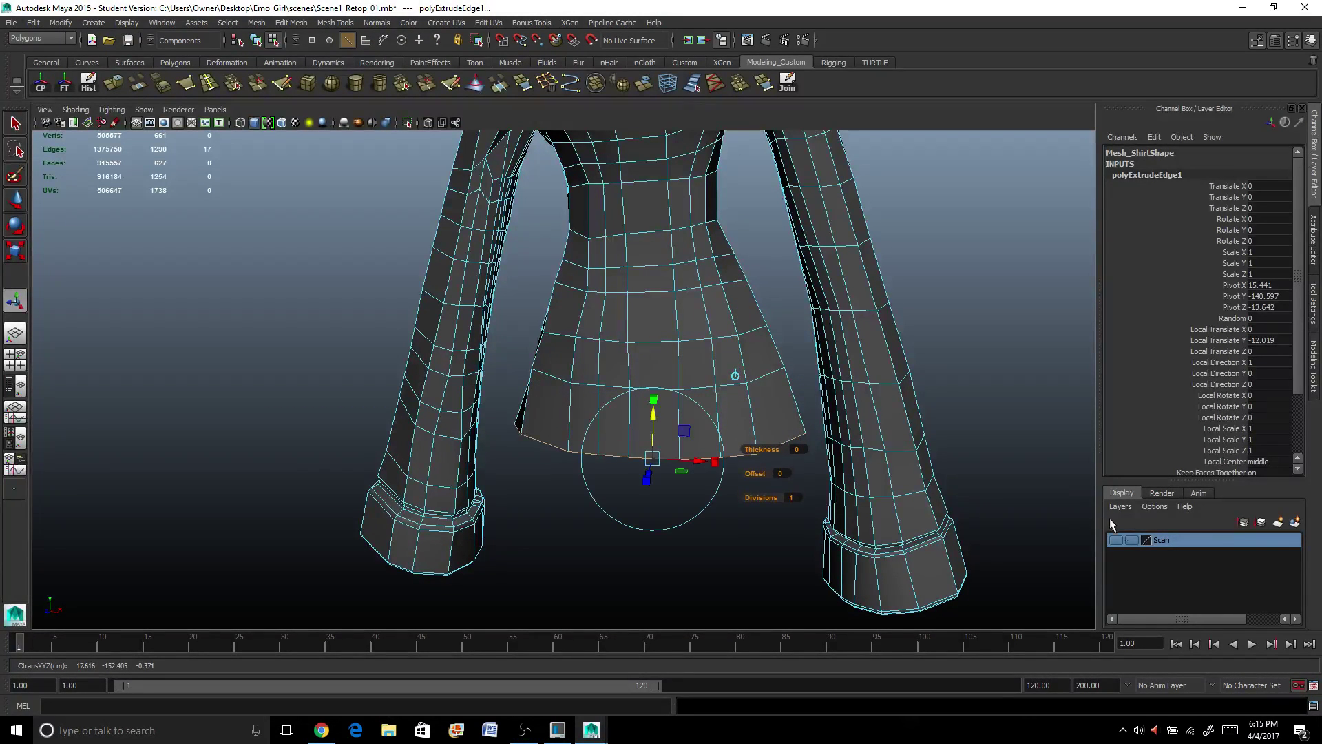
Show the Scan layer, lower the extruded border to about -14.5 at the scanned waistband's bottom, and hide the layer again.
{"action": "left_click", "coordinate": [1117, 540]}
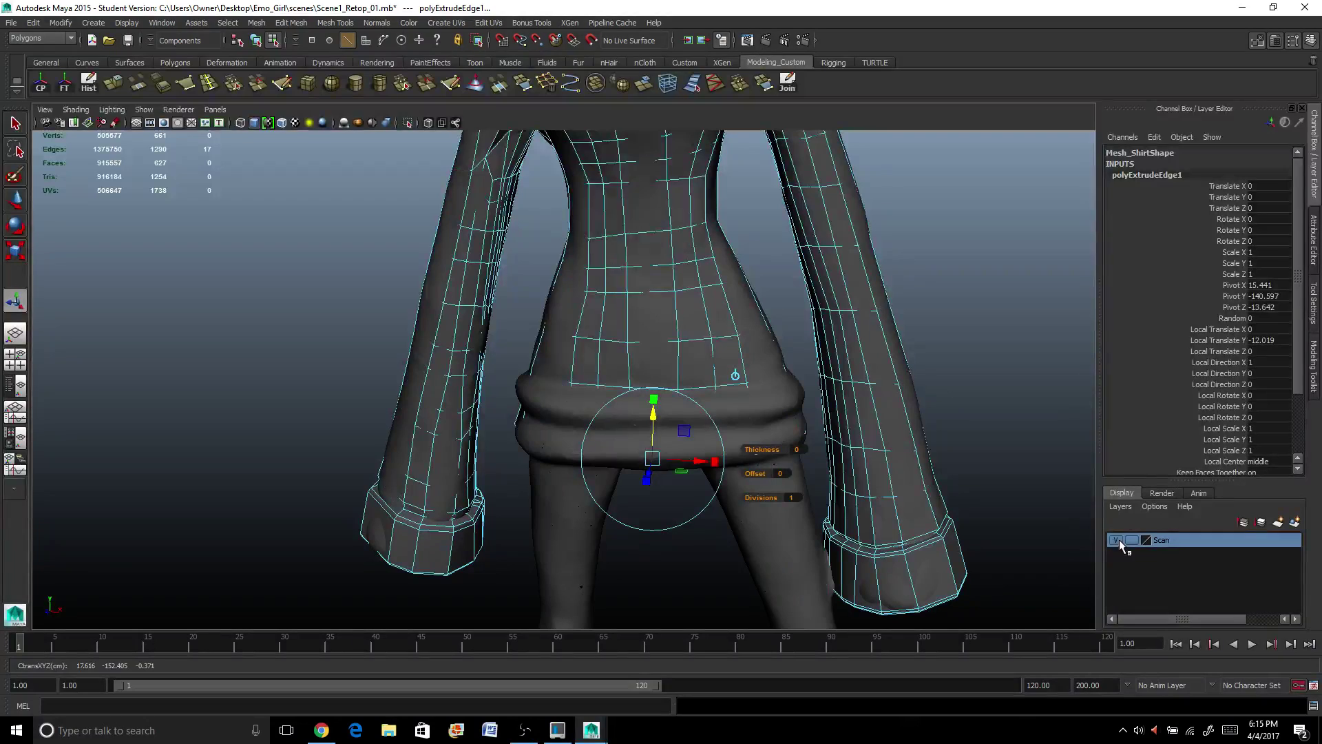
{"action": "left_click_drag", "start_coordinate": [653, 417], "coordinate": [400, 447]}
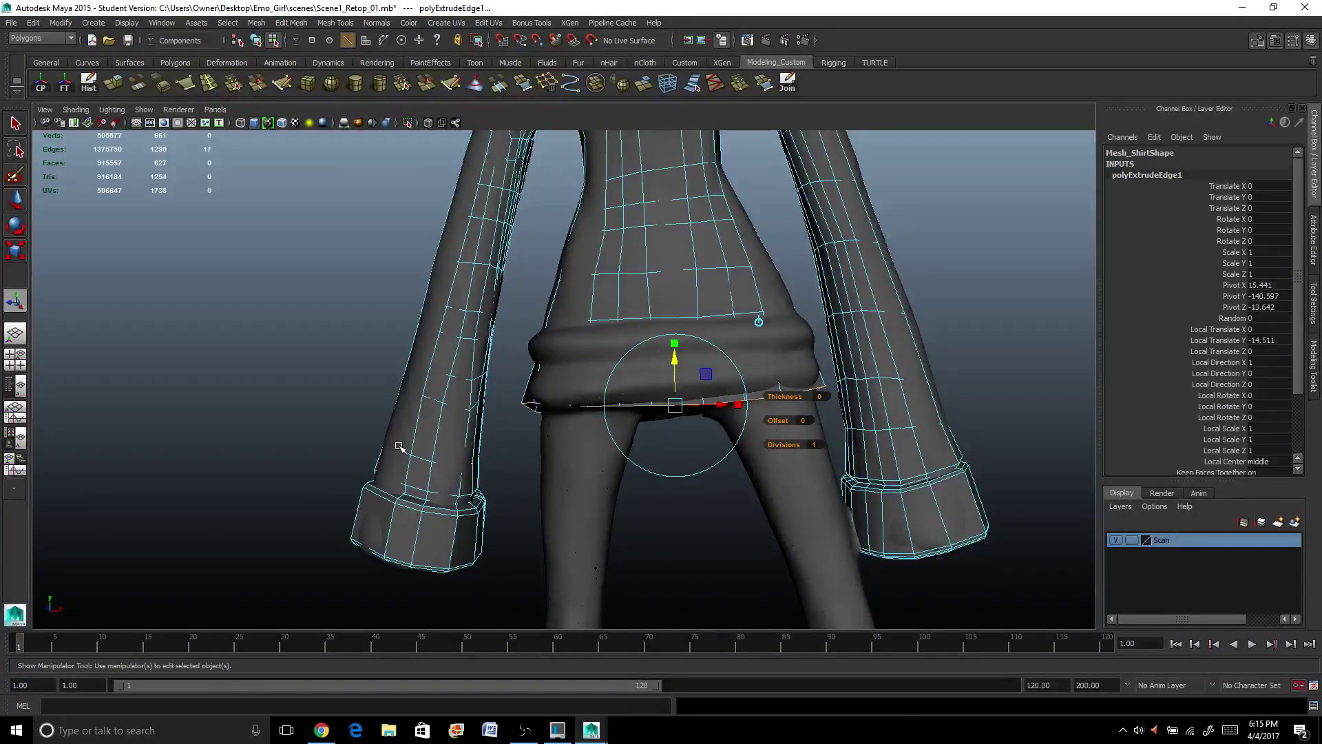
{"action": "left_click", "coordinate": [1115, 540]}
Insert a horizontal edge loop around the newly extruded bottom strip of the shirt, slightly above its middle.
{"action": "scroll", "coordinate": [584, 412], "scroll_direction": "up", "scroll_amount": 3}
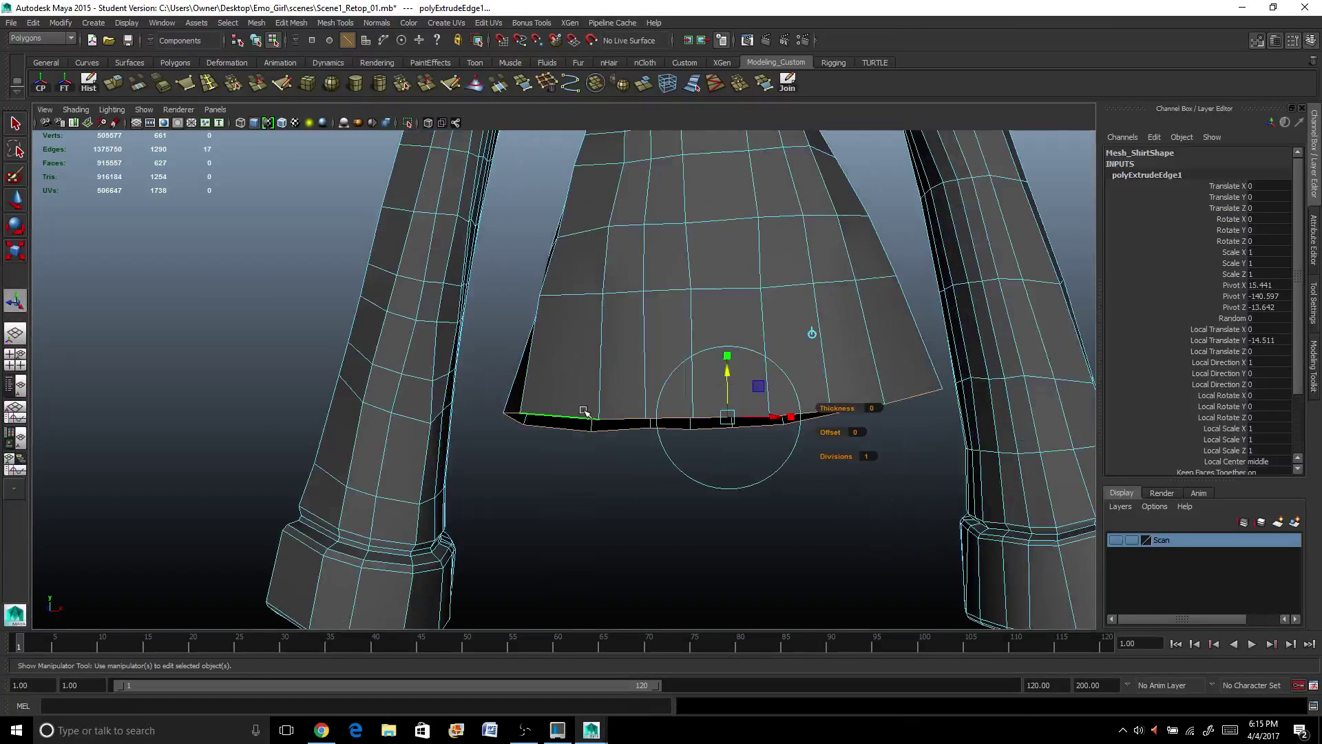
{"action": "scroll", "coordinate": [584, 411], "scroll_direction": "down", "scroll_amount": 2}
{"action": "scroll", "coordinate": [817, 386], "scroll_direction": "down", "scroll_amount": 2}
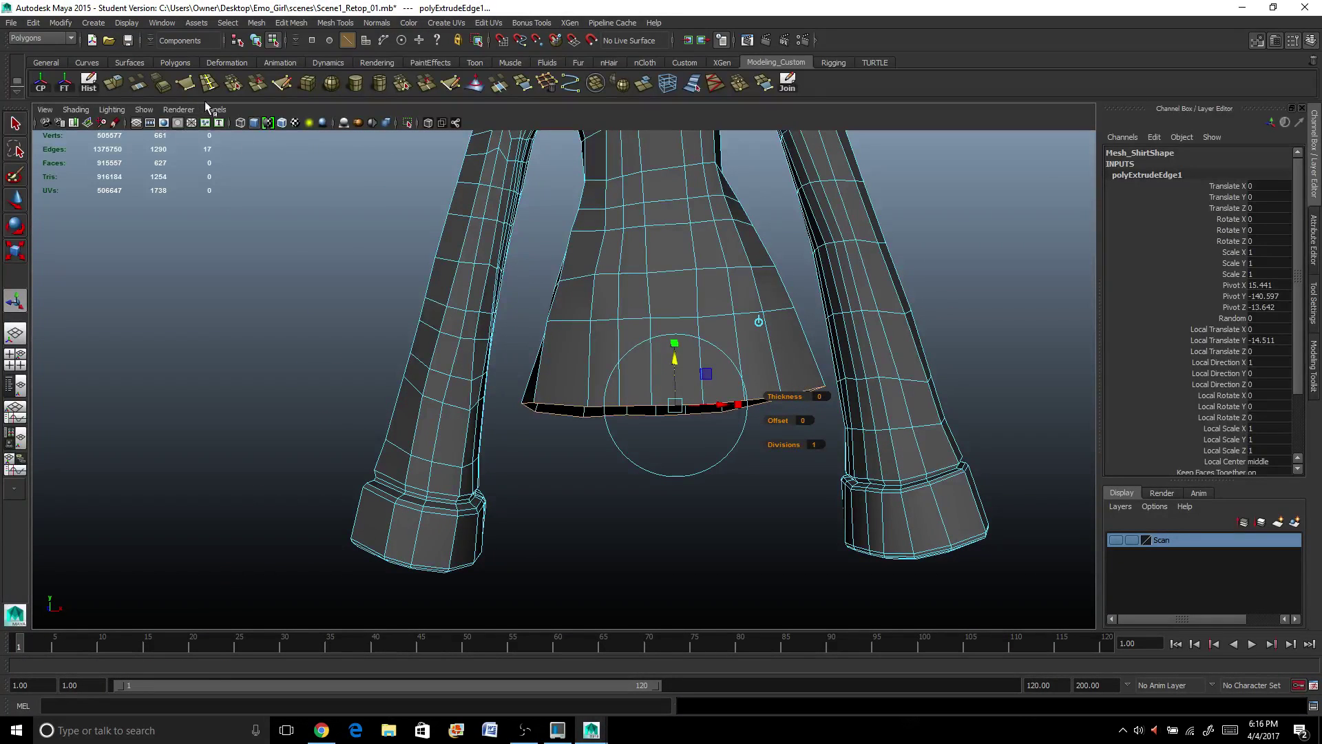
{"action": "left_click", "coordinate": [207, 84]}
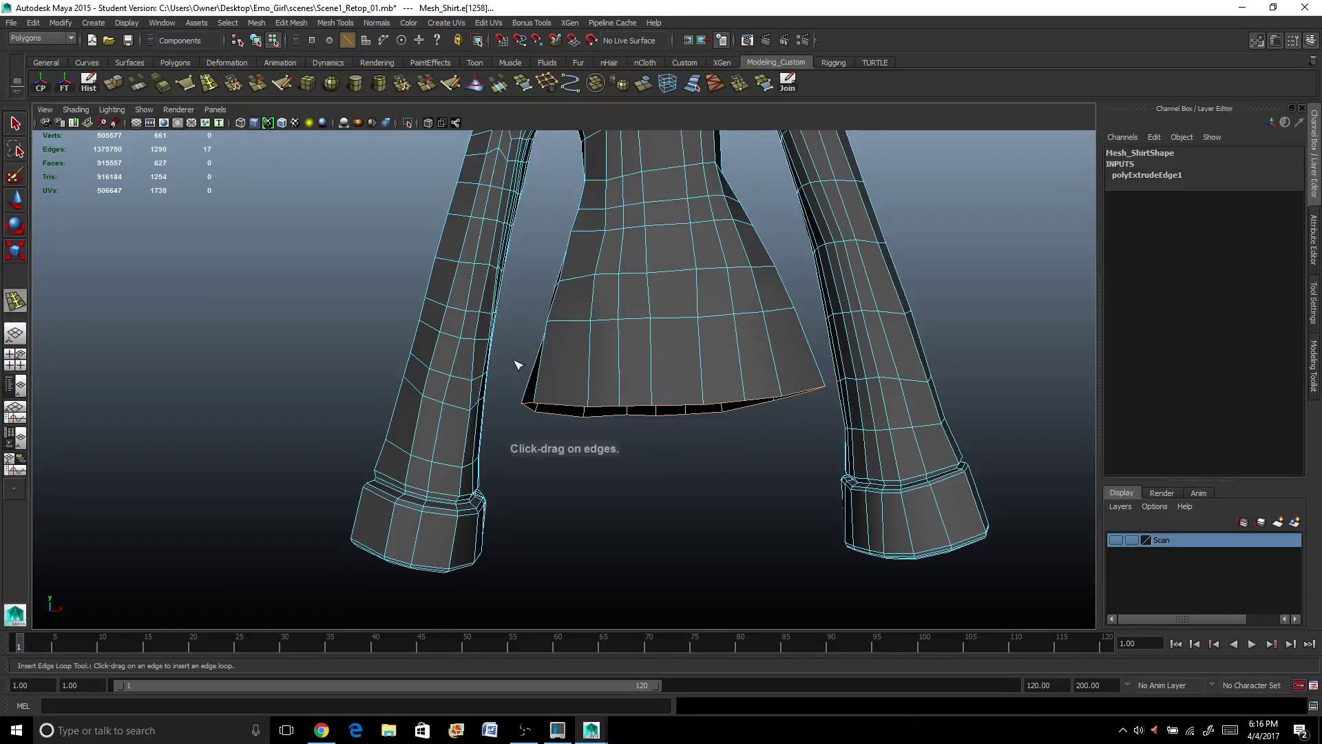
{"action": "left_click", "coordinate": [621, 361]}
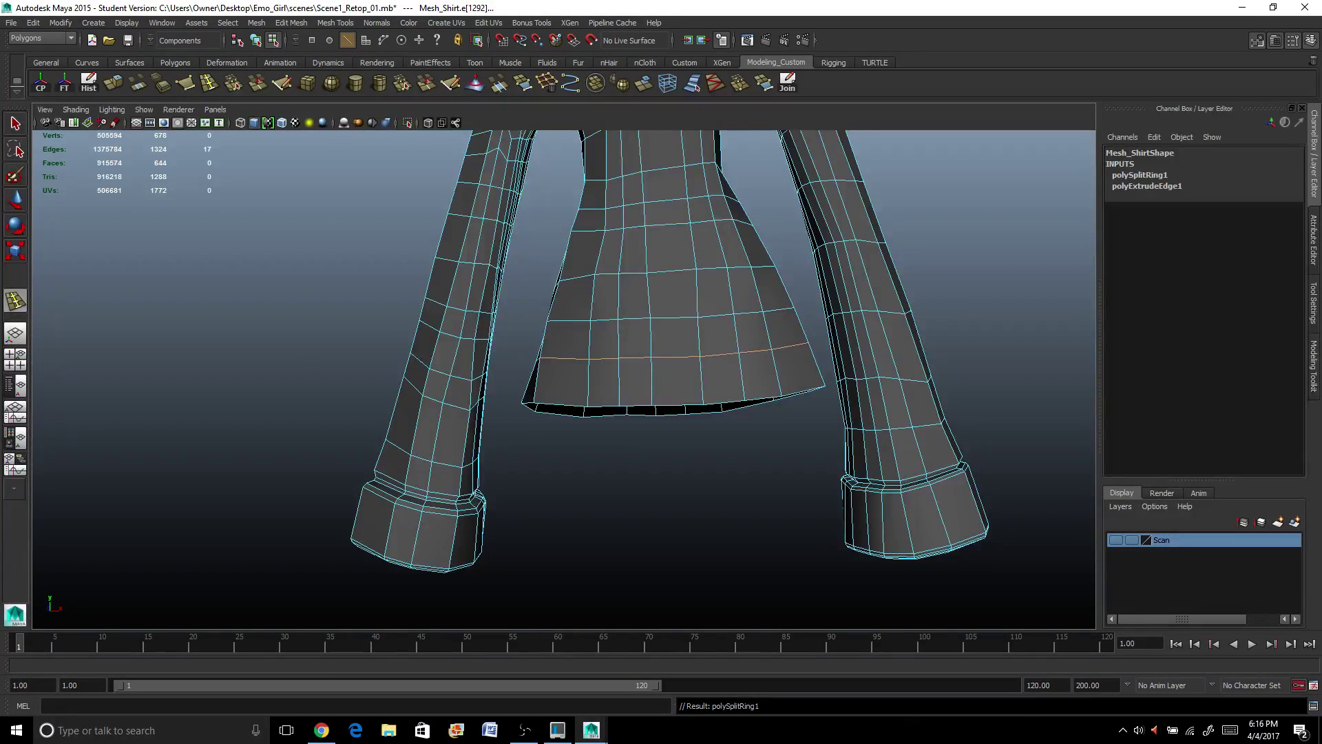
Select the full ring of faces below the new edge loop at the shirt's lower edge.
{"action": "left_click", "coordinate": [15, 124]}
{"action": "right_click_drag", "start_coordinate": [691, 350], "coordinate": [679, 374]}
{"action": "left_click", "coordinate": [679, 375]}
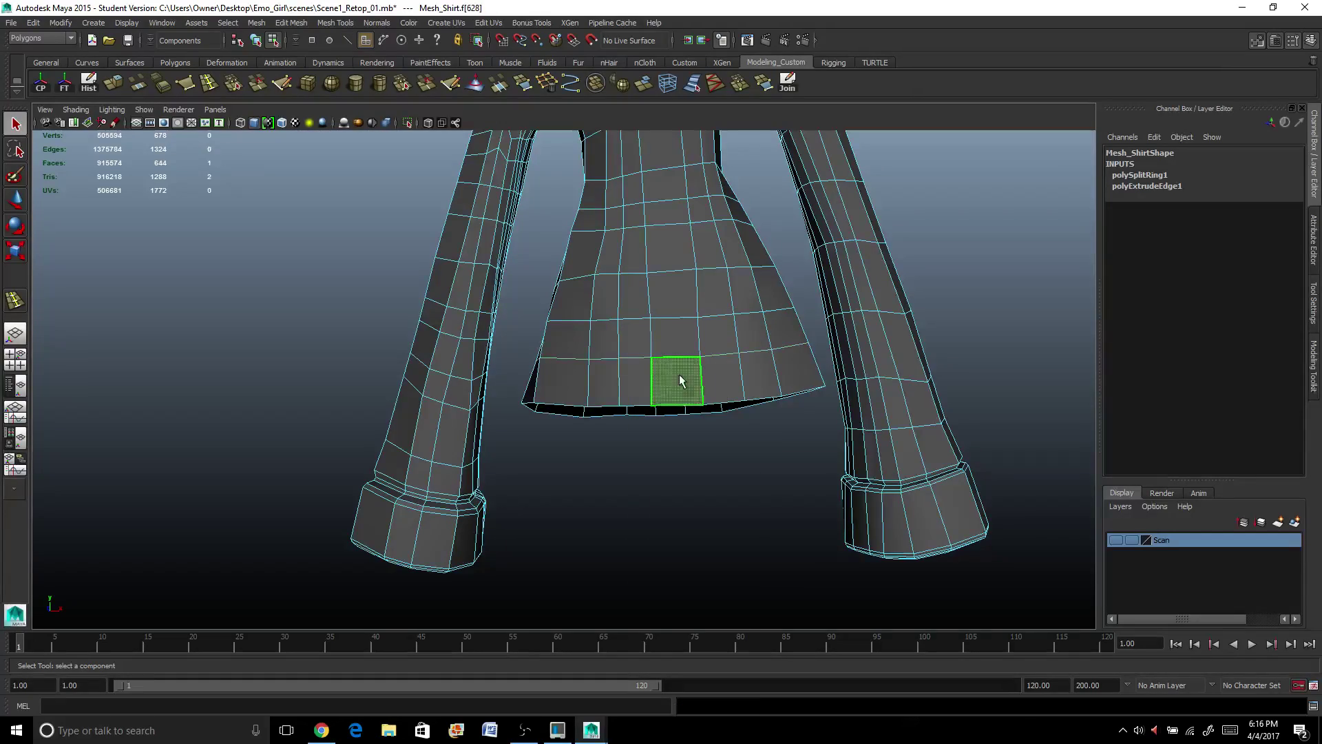
{"action": "double_click", "coordinate": [628, 379], "text": "shift"}
{"action": "left_click_drag", "start_coordinate": [628, 378], "coordinate": [661, 420], "text": "alt"}
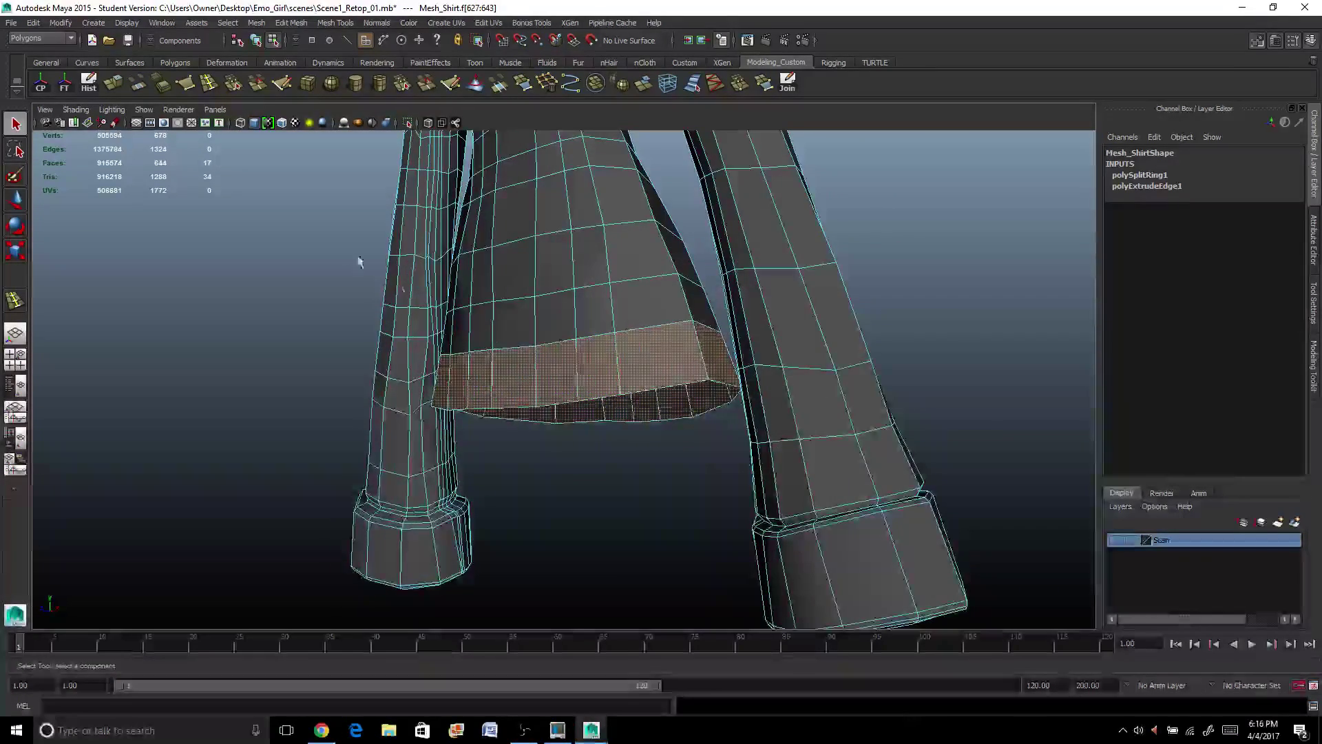
Extrude the shirt's bottom face ring outward by about 3.715, scale its height to 0.385 and lower it against the displayed scan.
{"action": "left_click", "coordinate": [113, 83]}
{"action": "left_click_drag", "start_coordinate": [455, 284], "coordinate": [667, 423], "text": "alt"}
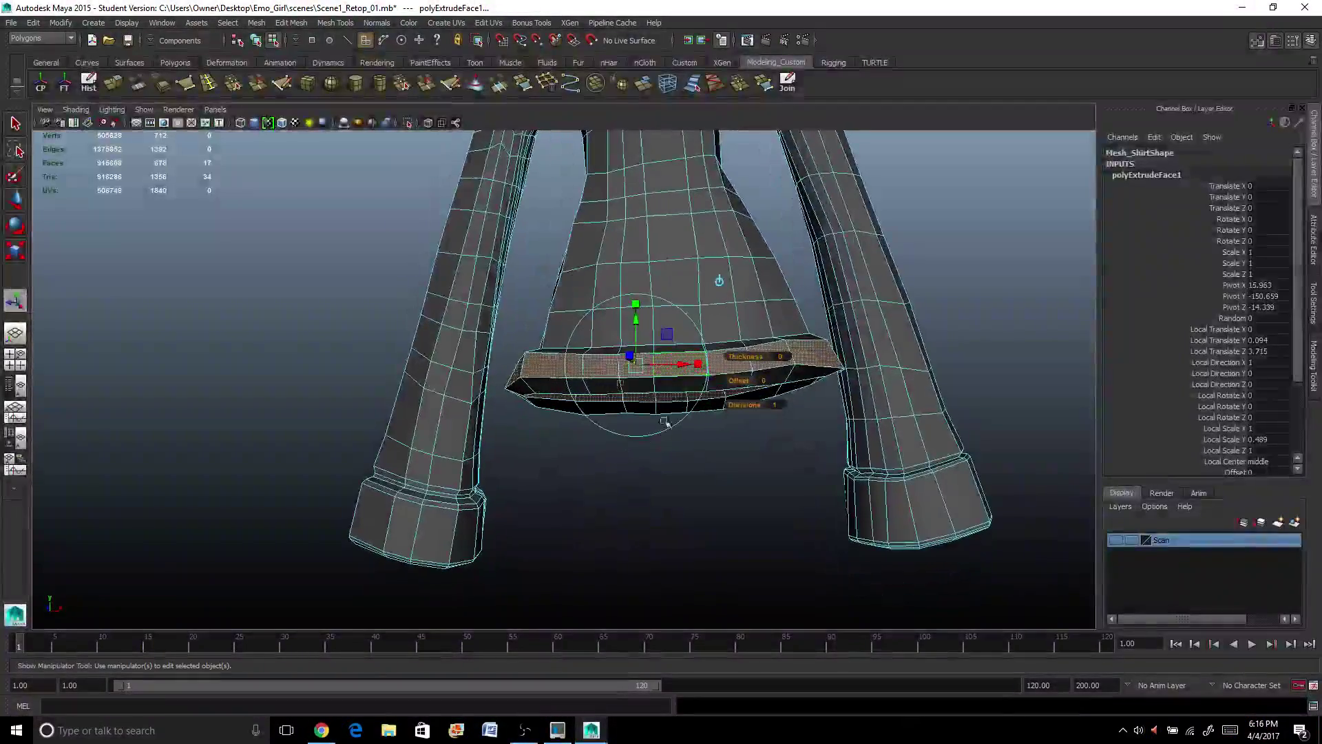
{"action": "left_click", "coordinate": [1116, 540]}
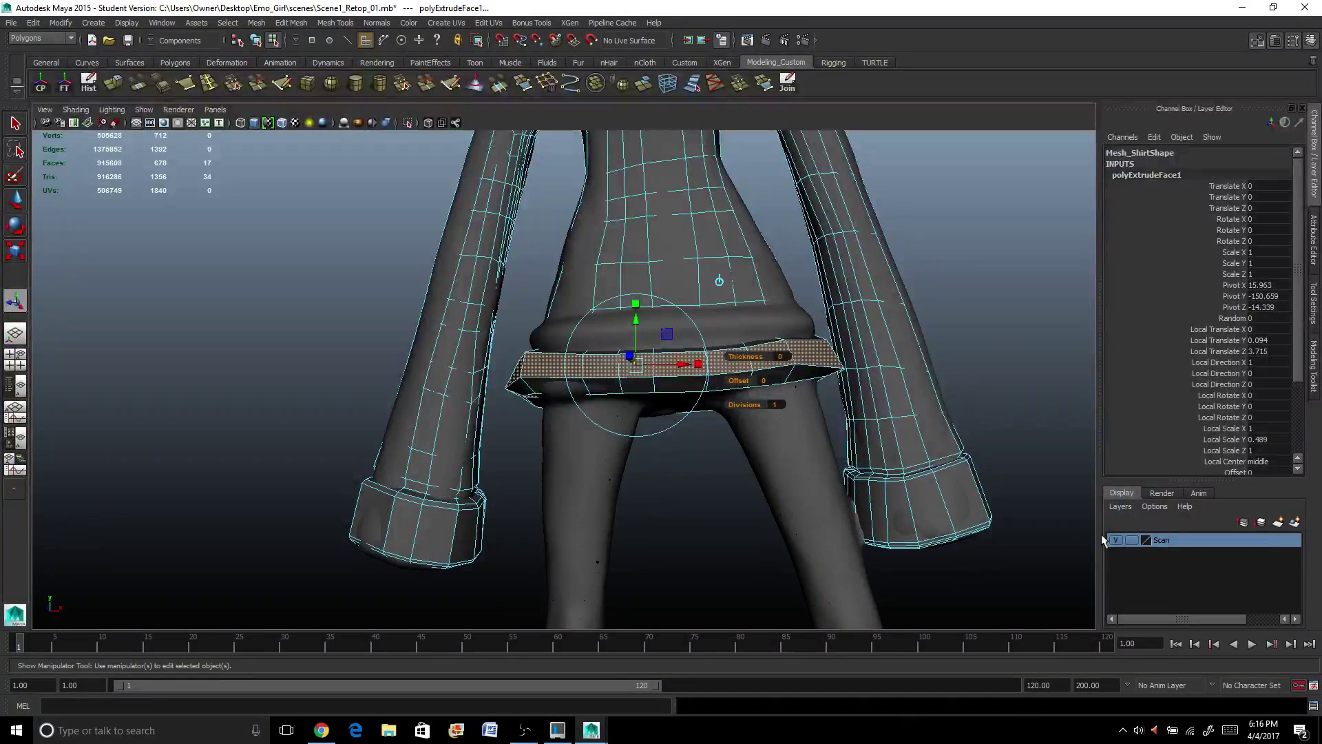
{"action": "scroll", "coordinate": [879, 468], "scroll_direction": "up", "scroll_amount": 2}
{"action": "mouse_move", "coordinate": [700, 363]}
{"action": "left_mouse_down"}
{"action": "mouse_move", "coordinate": [716, 360]}
{"action": "mouse_move", "coordinate": [661, 361]}
{"action": "mouse_move", "coordinate": [676, 364]}
{"action": "left_mouse_up"}
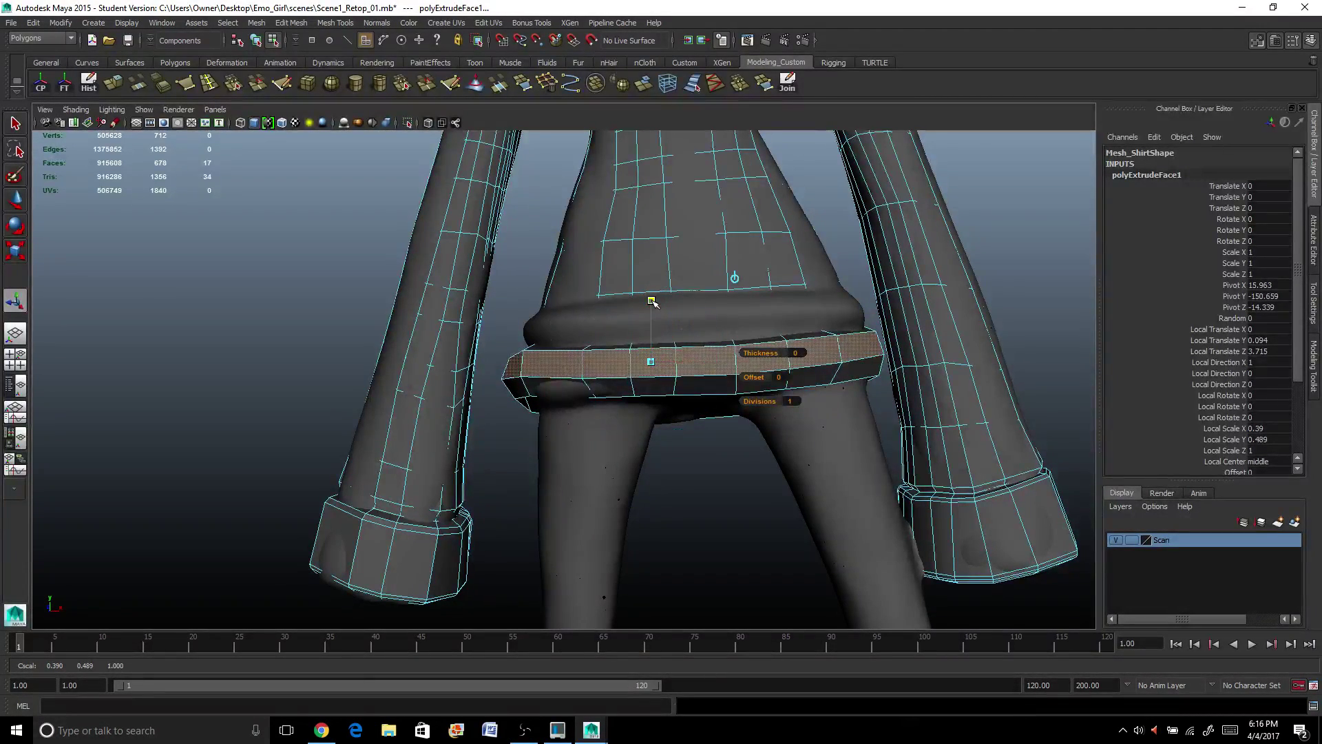
{"action": "left_click_drag", "start_coordinate": [651, 301], "coordinate": [599, 336]}
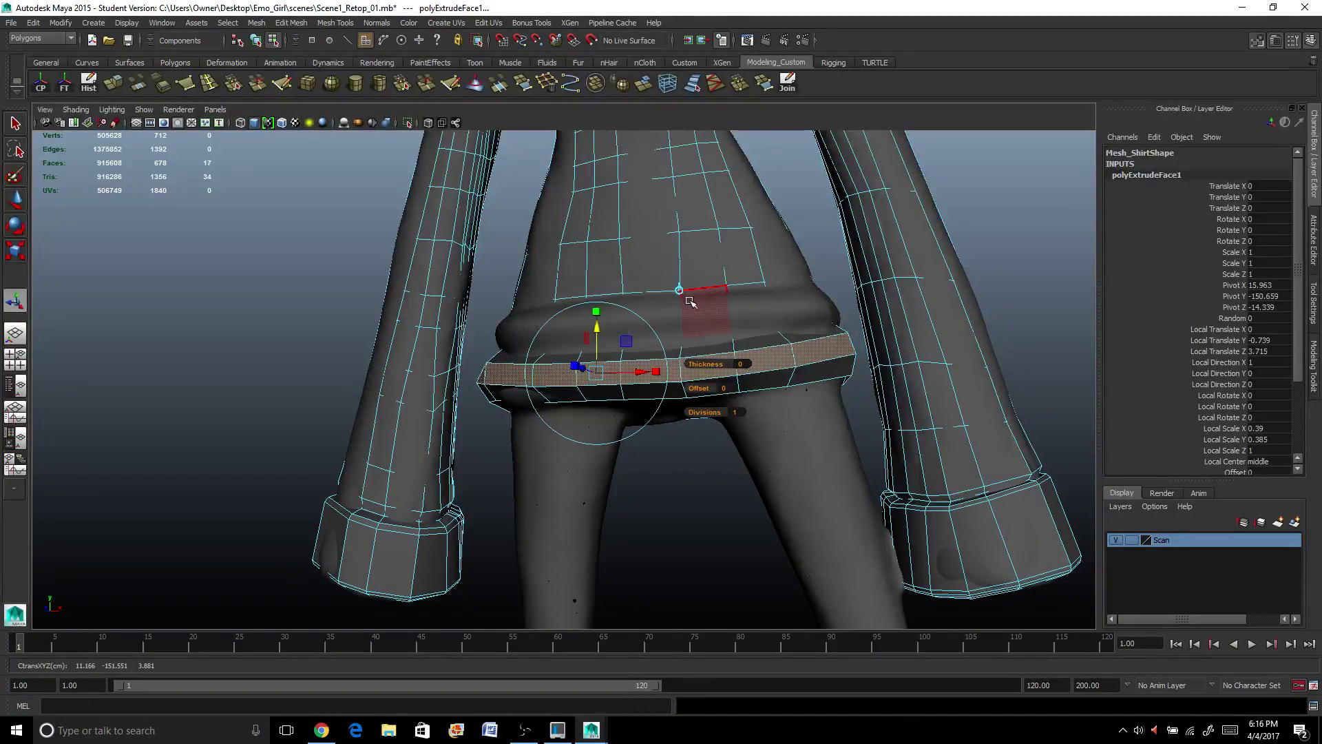
Scale the extruded hem ring uniformly to about 0.933 to fit the scan, and hide the Scan layer.
{"action": "left_click_drag", "start_coordinate": [690, 302], "coordinate": [556, 366], "text": "alt"}
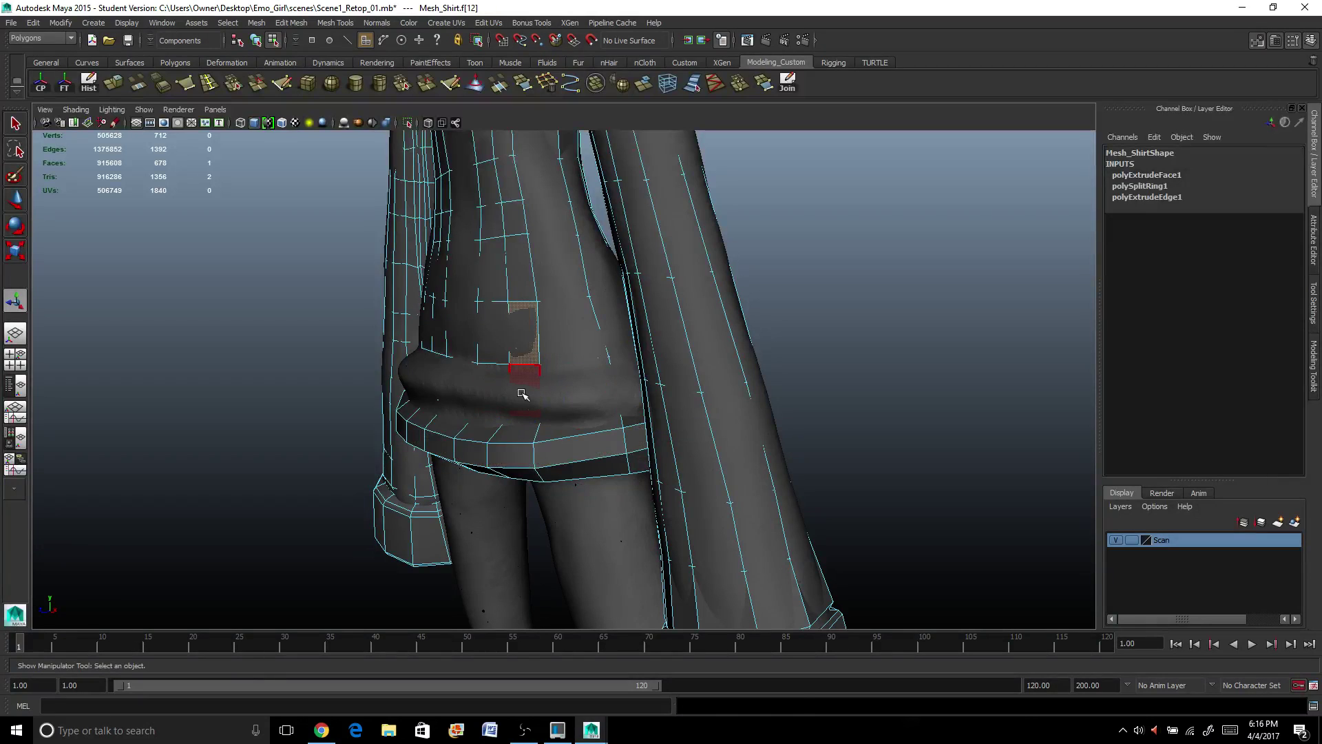
{"action": "key", "text": "ctrl+z"}
{"action": "key", "text": "t"}
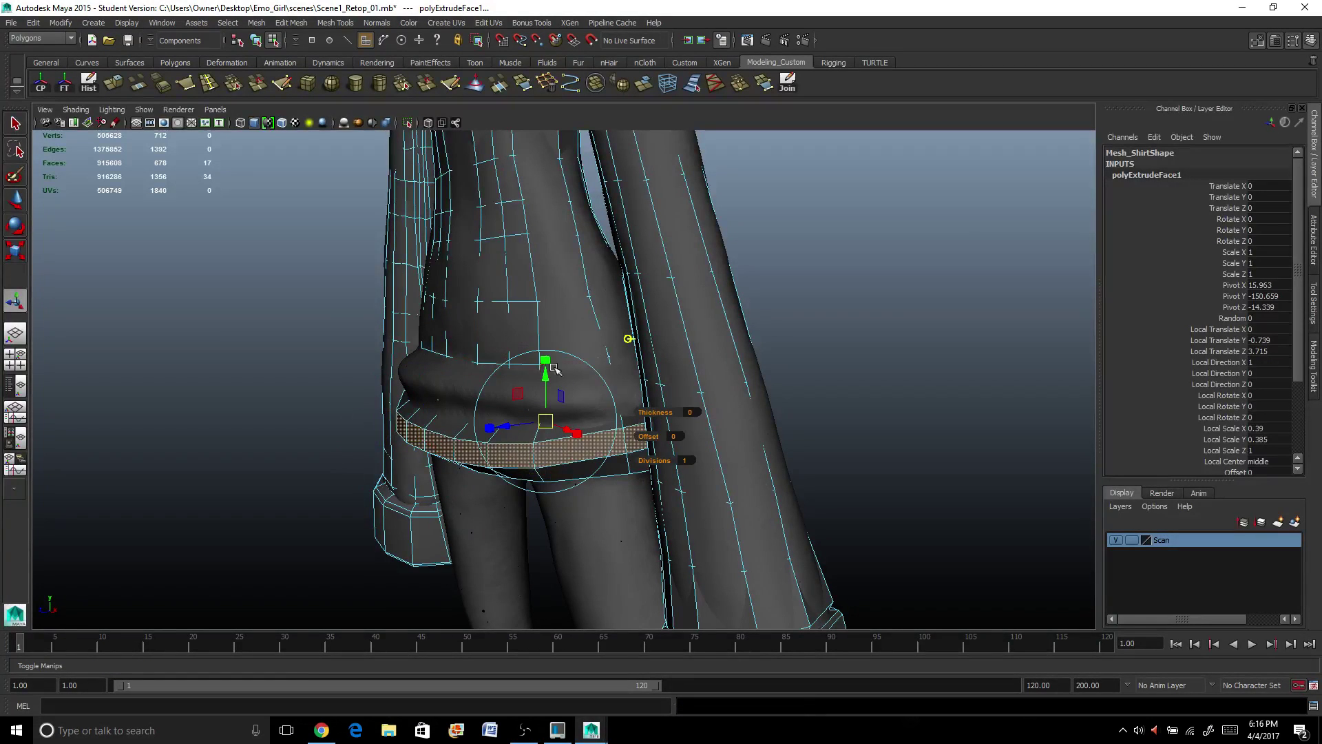
{"action": "left_click_drag", "start_coordinate": [545, 421], "coordinate": [544, 419]}
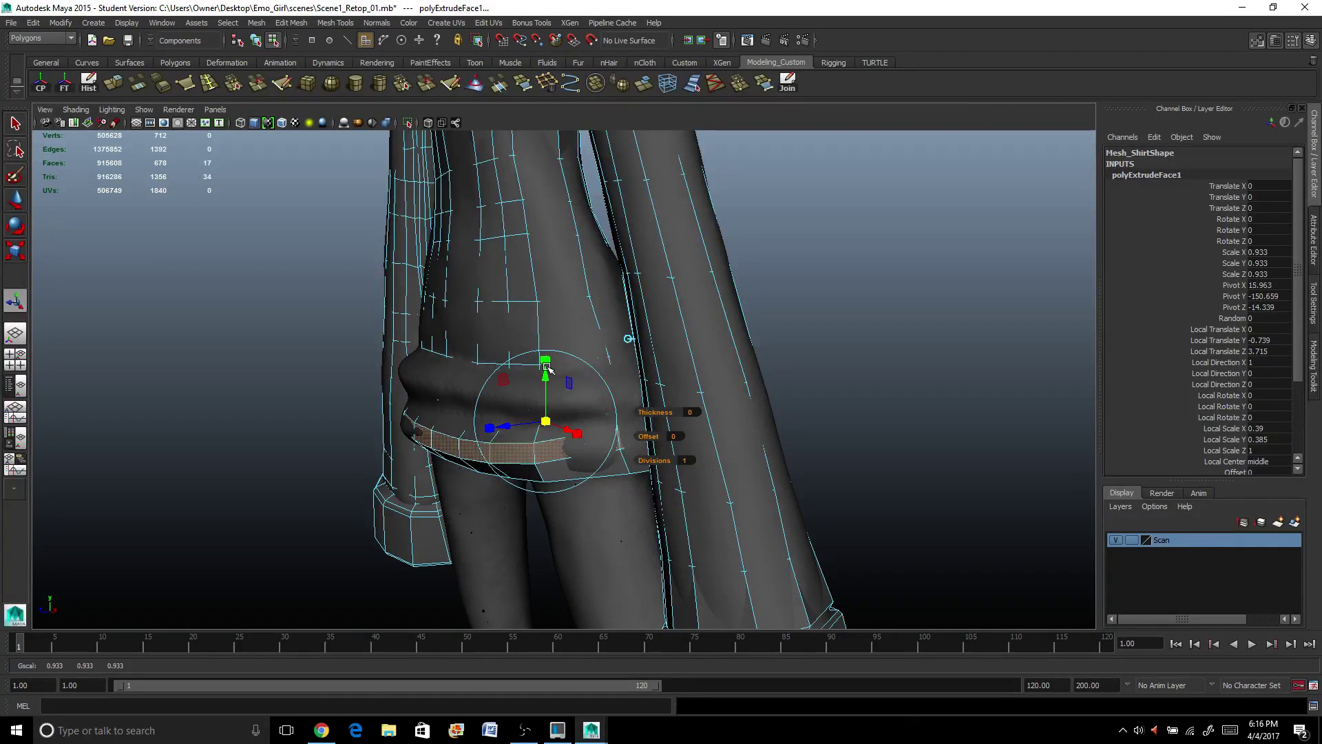
{"action": "left_click", "coordinate": [1116, 540]}
{"action": "left_click_drag", "start_coordinate": [530, 437], "coordinate": [610, 439], "text": "alt"}
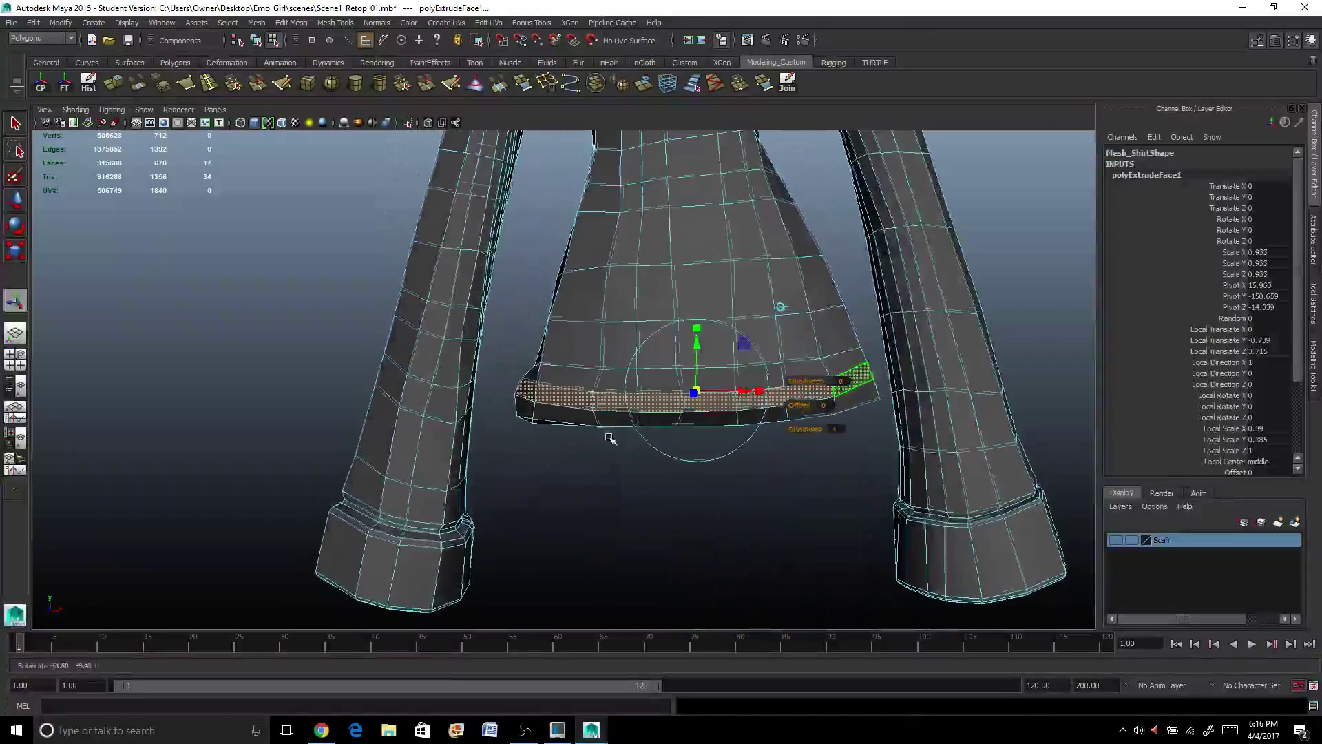
Insert an edge loop with edge flow around the sloped upper part of the shirt's hem band.
{"action": "left_click", "coordinate": [211, 83]}
{"action": "left_click", "coordinate": [637, 379]}
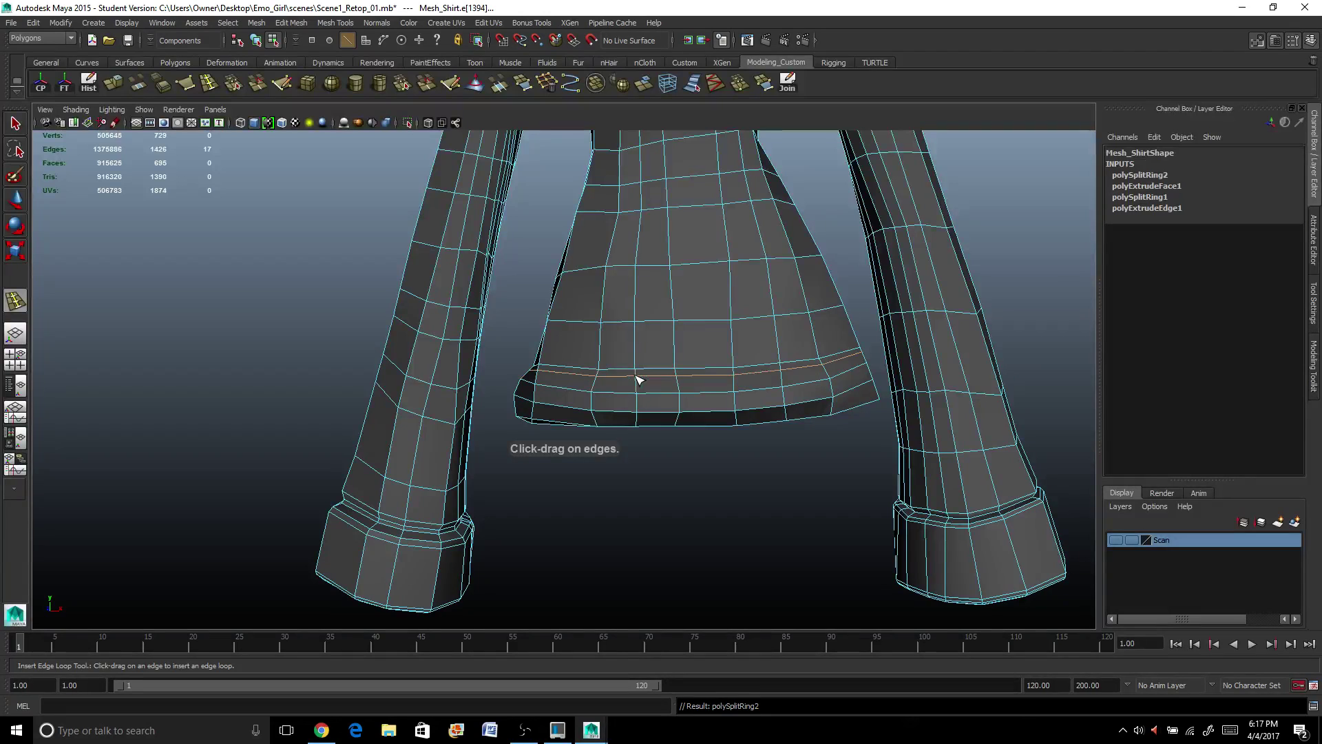
{"action": "double_click", "coordinate": [16, 301]}
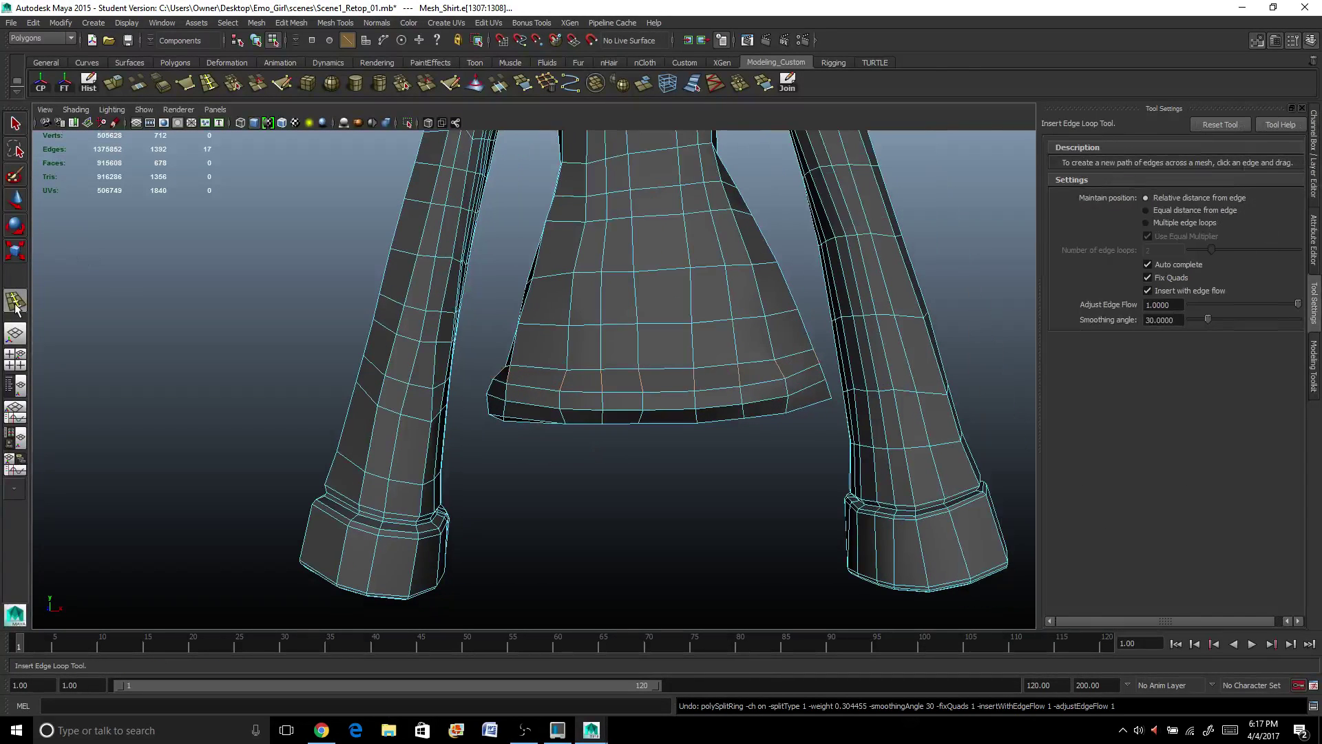
{"action": "left_click", "coordinate": [557, 383]}
{"action": "scroll", "coordinate": [558, 390], "scroll_direction": "up", "scroll_amount": 3}
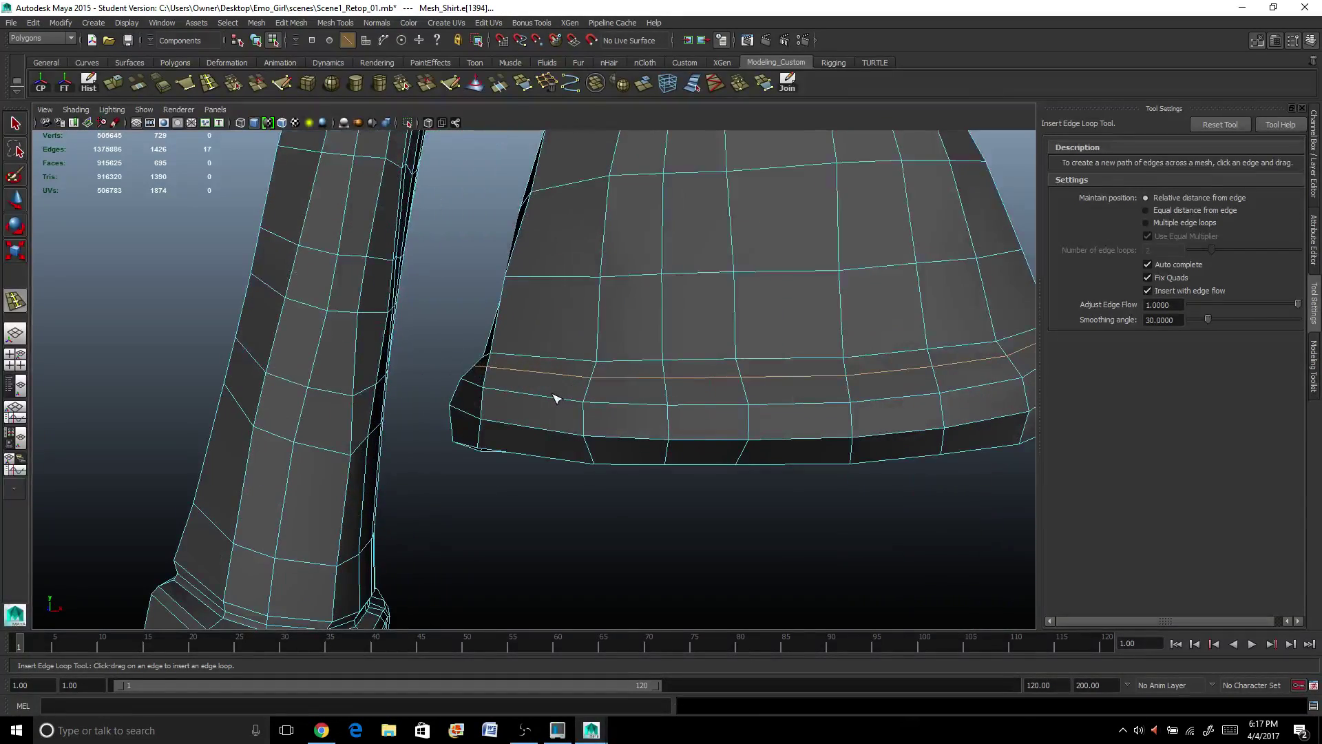
Try to shrink the hem's new edge loop uniformly, and undo the scaling.
{"action": "key", "text": "r"}
{"action": "left_click_drag", "start_coordinate": [551, 389], "coordinate": [771, 447], "text": "alt"}
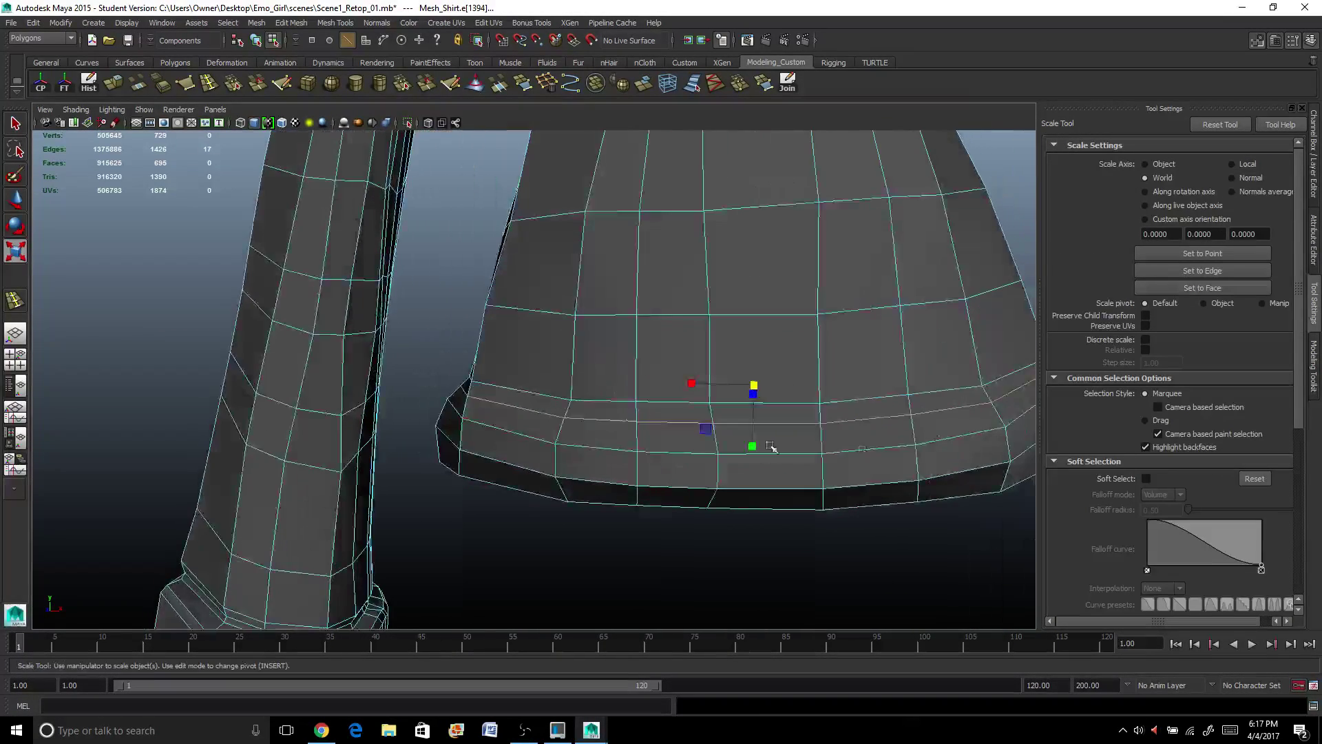
{"action": "mouse_move", "coordinate": [753, 384]}
{"action": "left_mouse_down", "text": "alt"}
{"action": "mouse_move", "coordinate": [778, 414]}
{"action": "mouse_move", "coordinate": [804, 378]}
{"action": "mouse_move", "coordinate": [769, 381]}
{"action": "left_mouse_up", "text": "alt"}
{"action": "key", "text": "ctrl+z"}
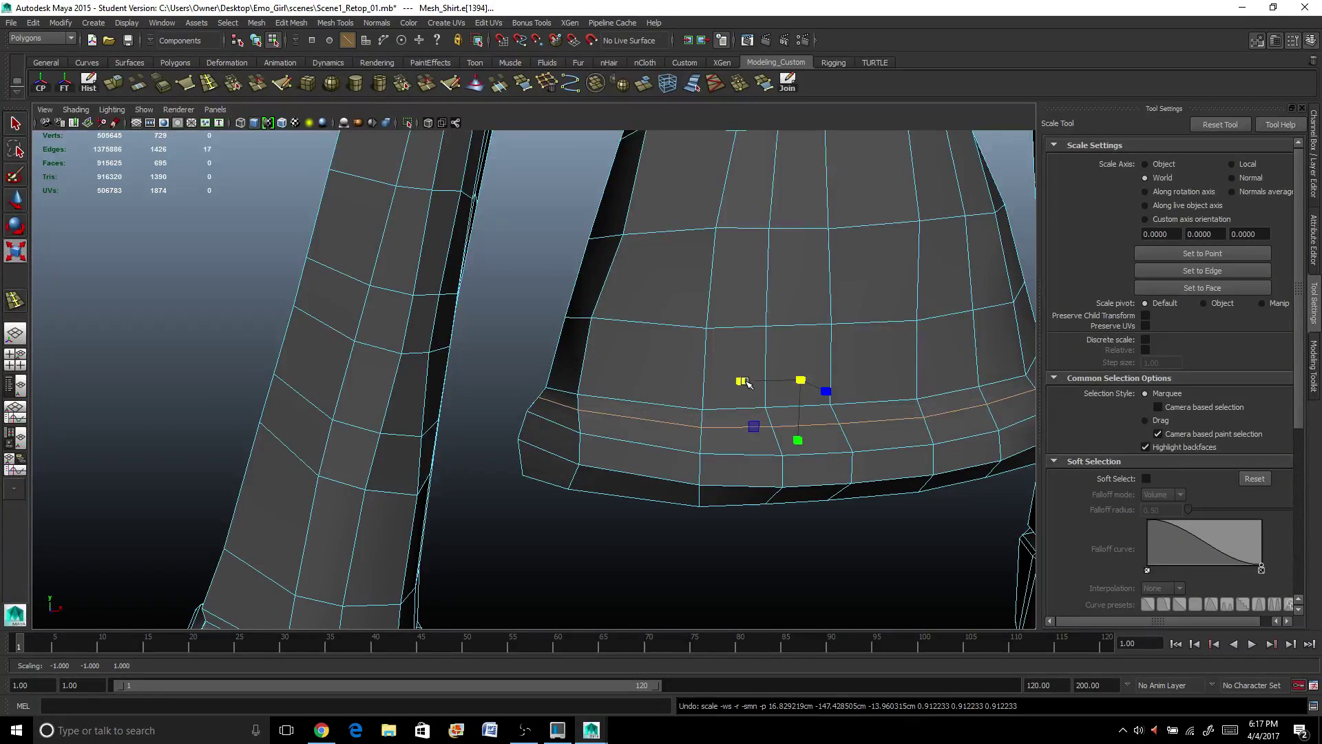
{"action": "key", "text": "ctrl+z"}
Try to enlarge the hem's new edge loop uniformly along the World axis, and undo the scaling.
{"action": "scroll", "coordinate": [738, 377], "scroll_direction": "down", "scroll_amount": 5}
{"action": "left_click_drag", "start_coordinate": [738, 377], "coordinate": [463, 358], "text": "alt"}
{"action": "scroll", "coordinate": [387, 348], "scroll_direction": "up", "scroll_amount": 4}
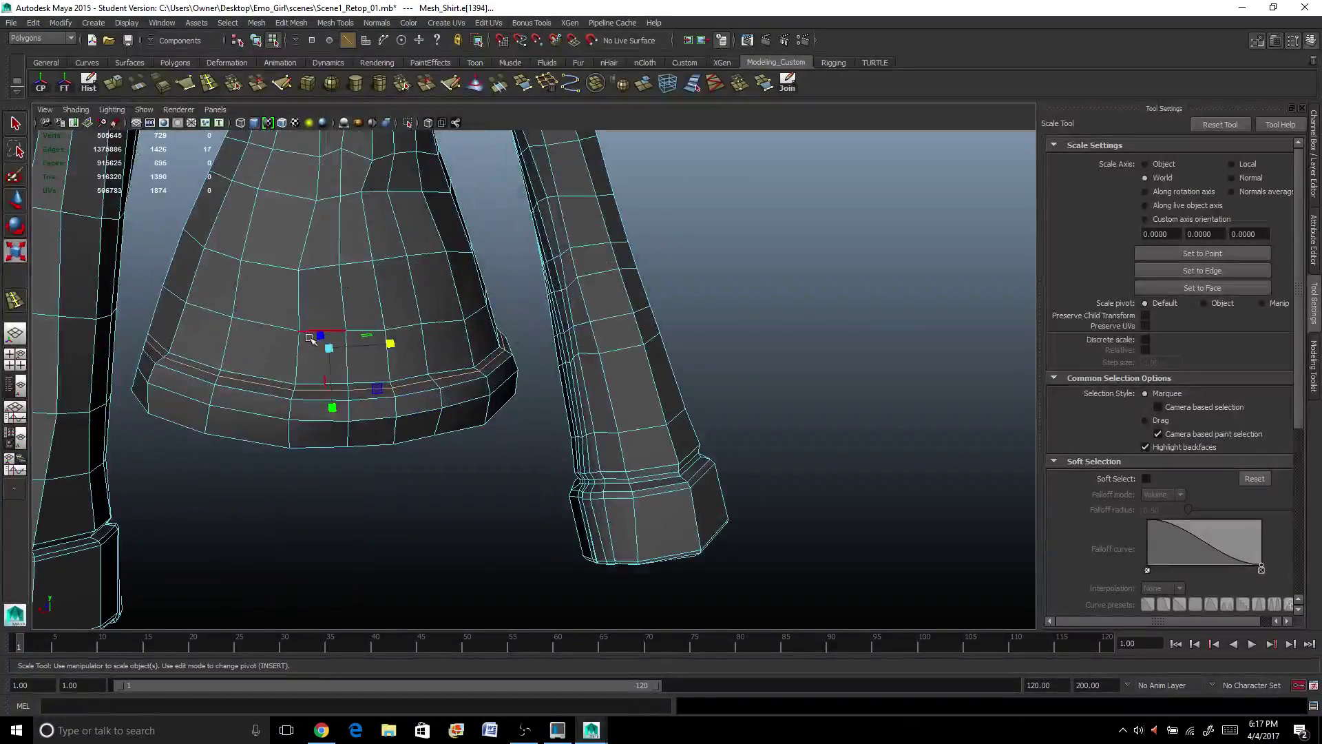
{"action": "left_click_drag", "start_coordinate": [331, 346], "coordinate": [331, 344]}
{"action": "key", "text": "ctrl+z"}
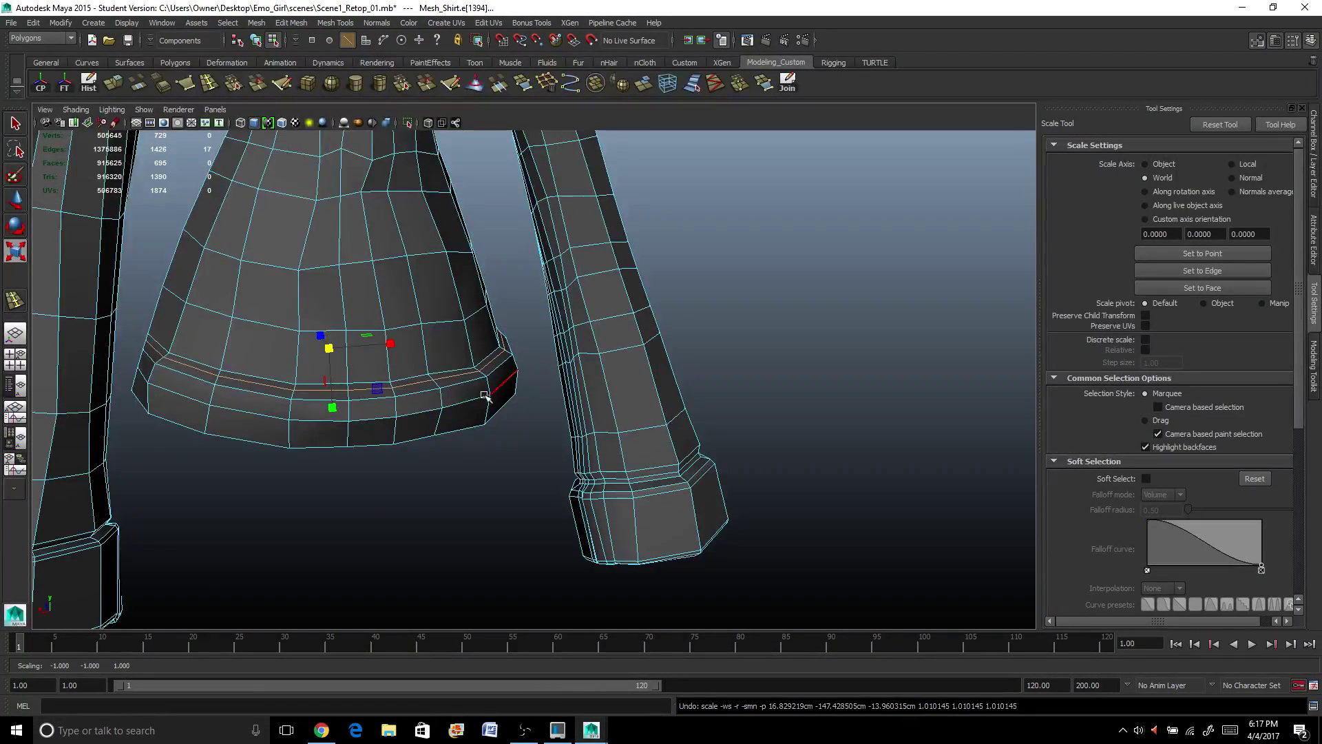
{"action": "scroll", "coordinate": [485, 395], "scroll_direction": "up", "scroll_amount": 2}
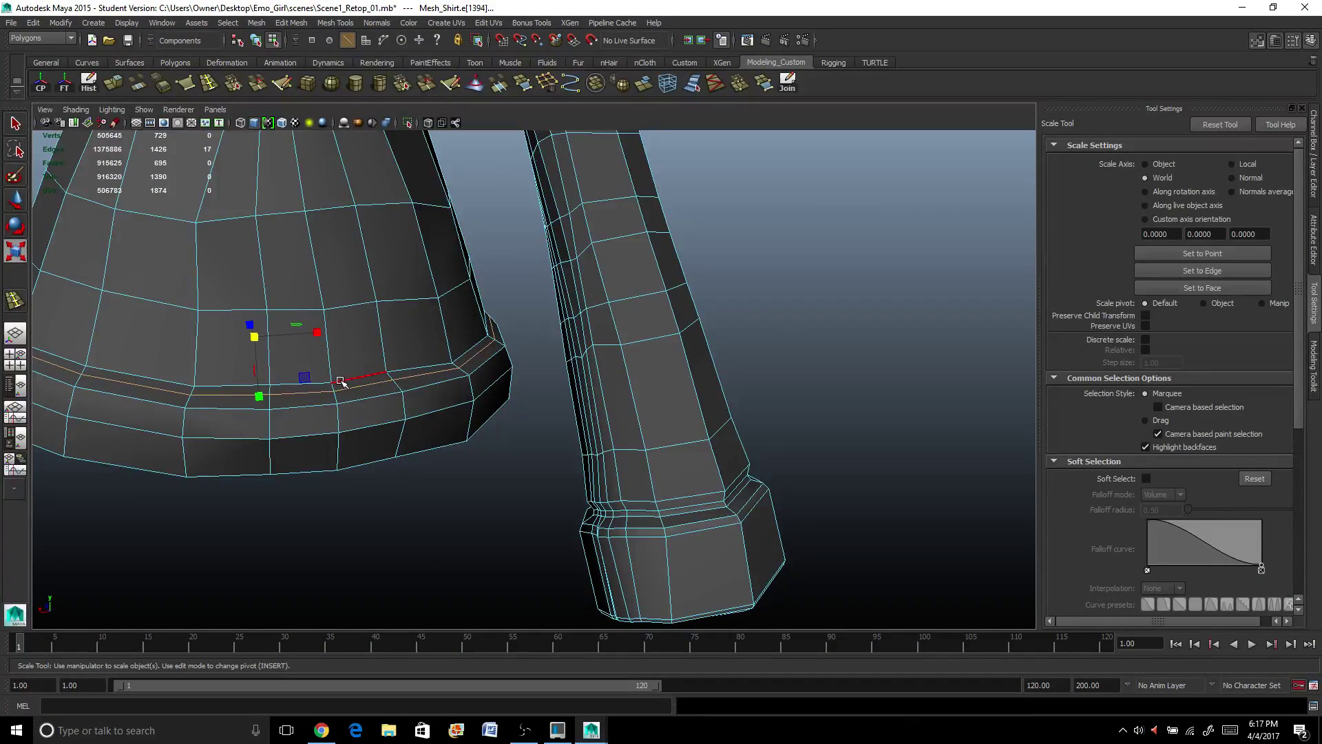
{"action": "left_click_drag", "start_coordinate": [335, 390], "coordinate": [306, 333], "text": "alt"}
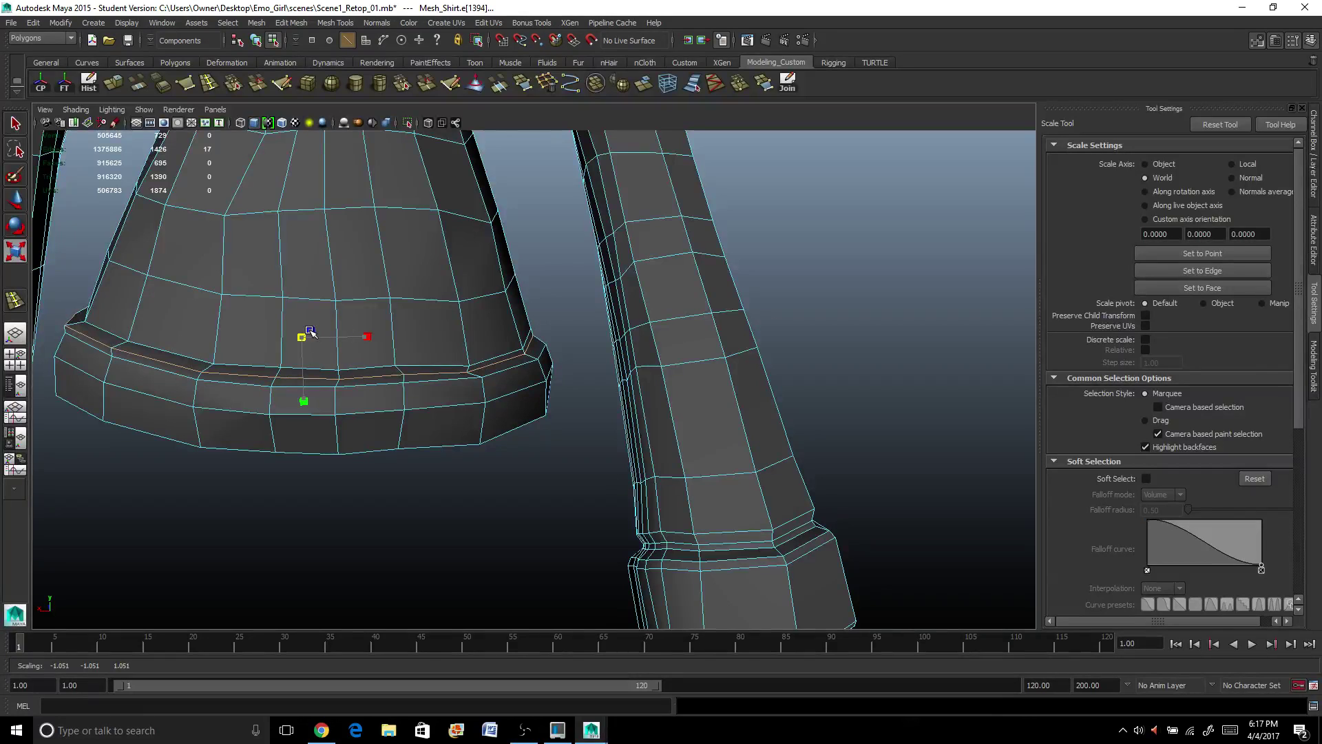
{"action": "left_click_drag", "start_coordinate": [305, 331], "coordinate": [401, 373]}
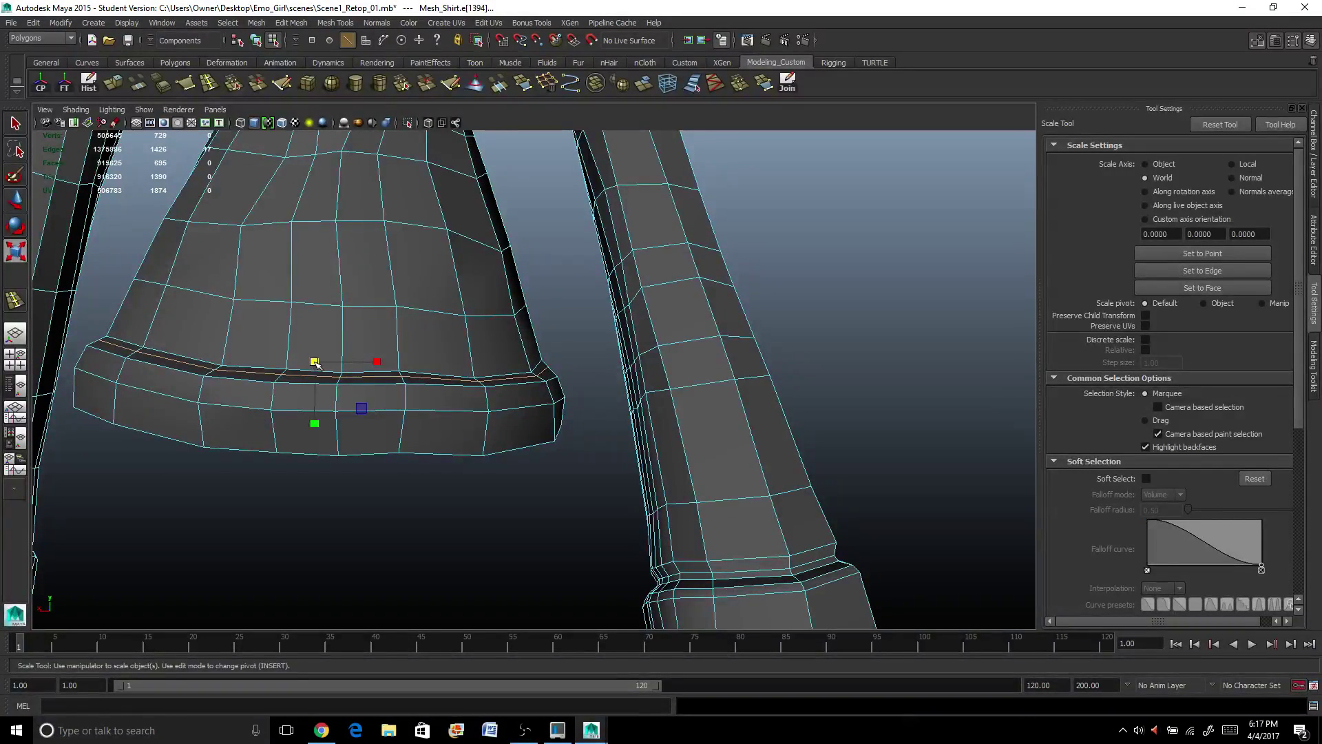
{"action": "left_click_drag", "start_coordinate": [317, 364], "coordinate": [356, 344]}
{"action": "key", "text": "ctrl+z"}
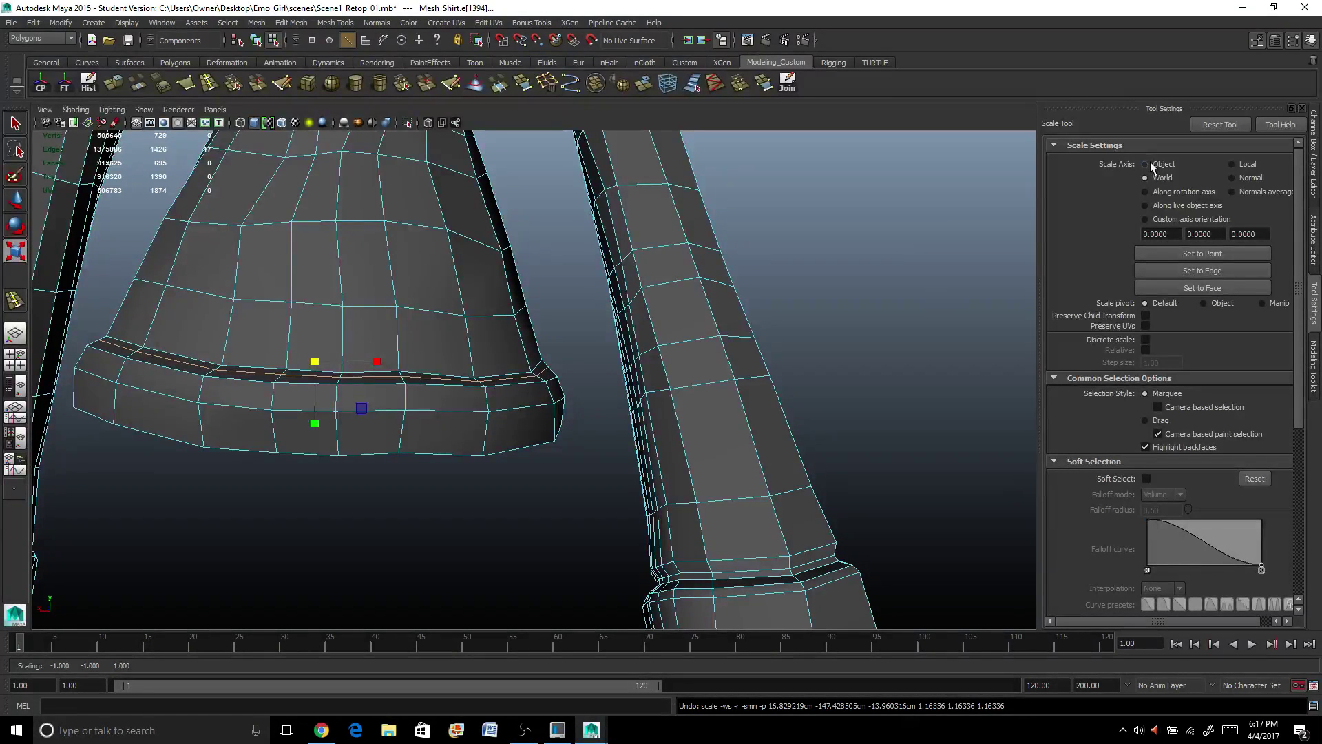
Try scaling the edge loop with the Object axis, undo it, and set the Scale Tool's axis to Local.
{"action": "left_click_drag", "start_coordinate": [316, 360], "coordinate": [274, 360]}
{"action": "key", "text": "ctrl+z"}
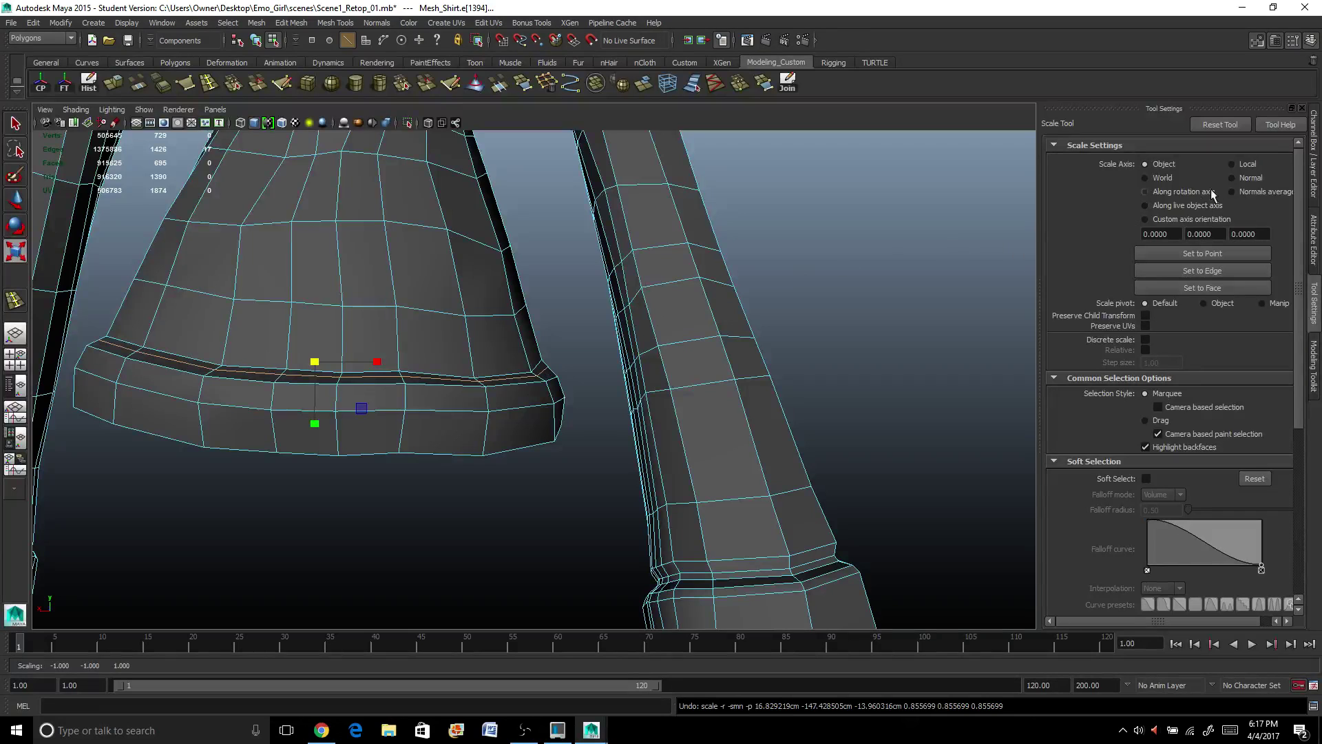
{"action": "left_click", "coordinate": [1233, 164]}
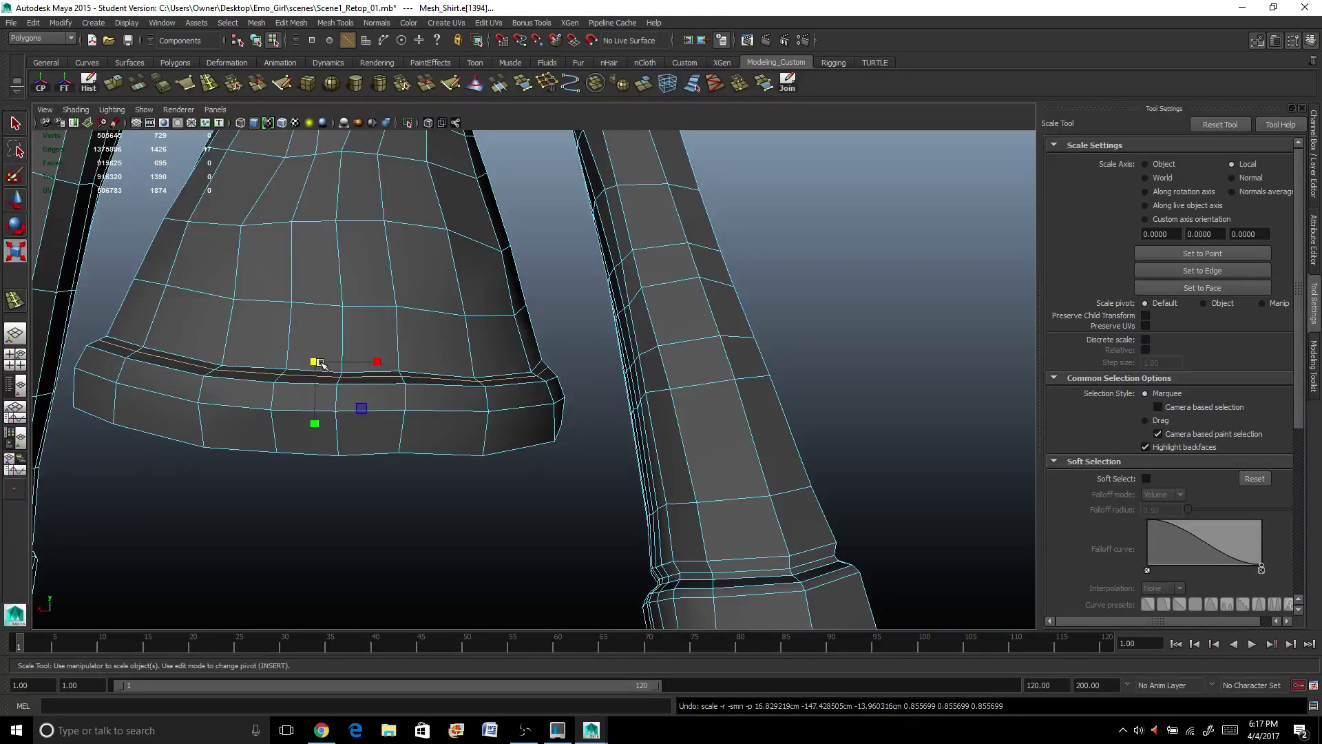
Delete the inserted edge loop from the upper part of the shirt's hem band.
{"action": "scroll", "coordinate": [284, 354], "scroll_direction": "down", "scroll_amount": 5}
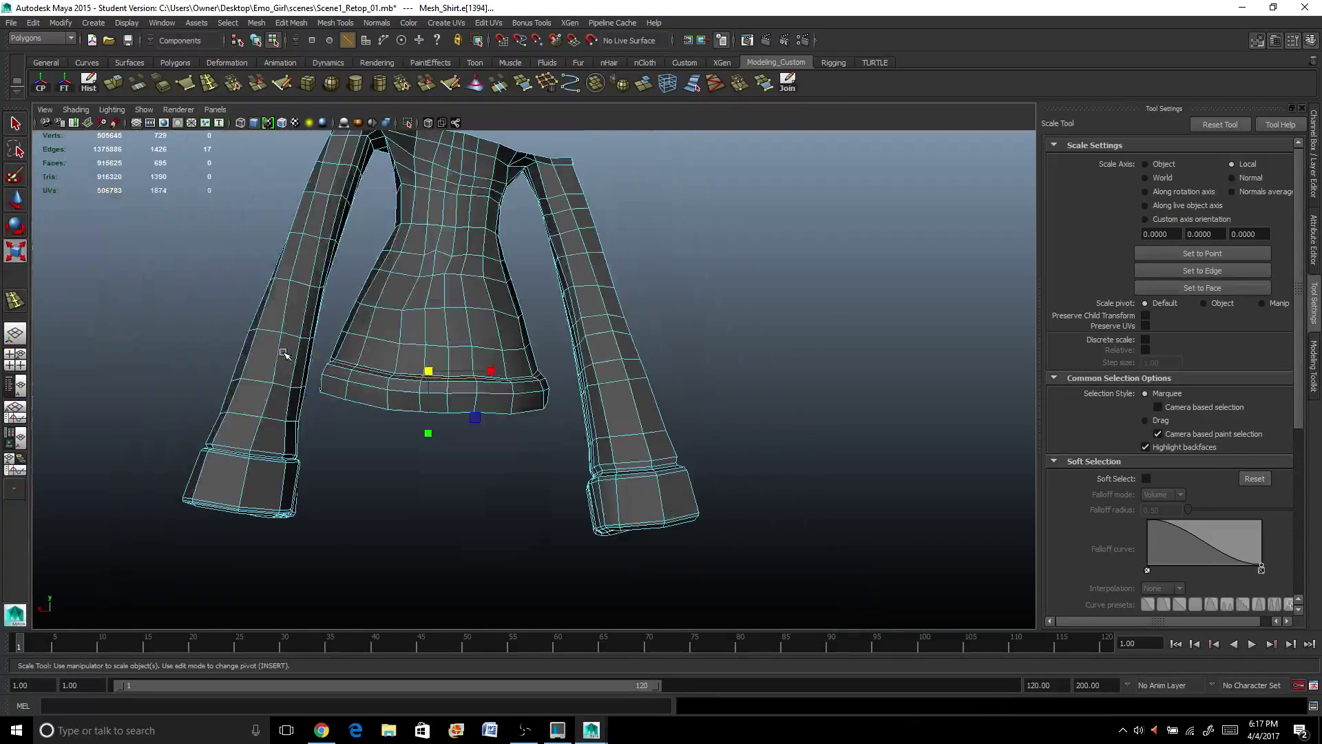
{"action": "left_click_drag", "start_coordinate": [271, 357], "coordinate": [562, 403], "text": "alt"}
{"action": "scroll", "coordinate": [510, 414], "scroll_direction": "up", "scroll_amount": 3}
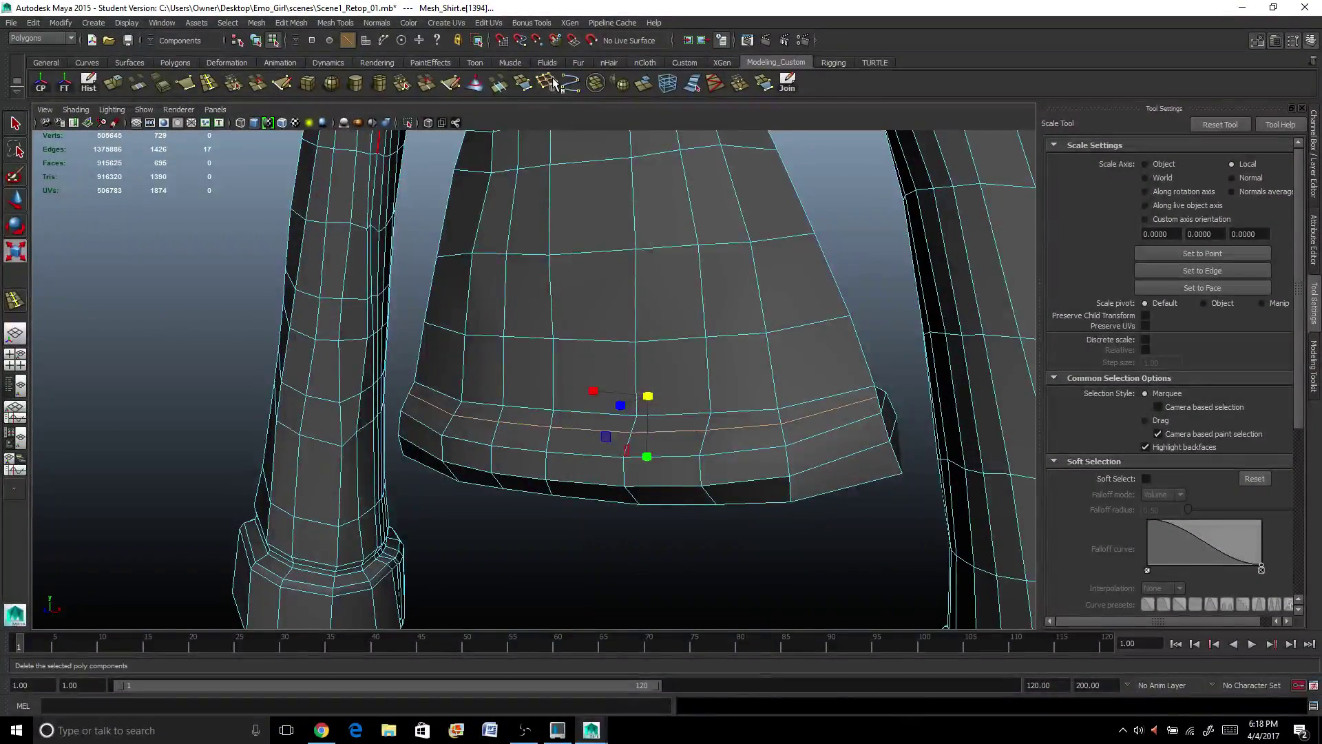
{"action": "left_click", "coordinate": [549, 83]}
Bring back the layer display and briefly show the Scan layer to compare the shirt's hem with the scan.
{"action": "left_click_drag", "start_coordinate": [545, 270], "coordinate": [605, 413], "text": "alt"}
{"action": "scroll", "coordinate": [705, 422], "scroll_direction": "up", "scroll_amount": 3}
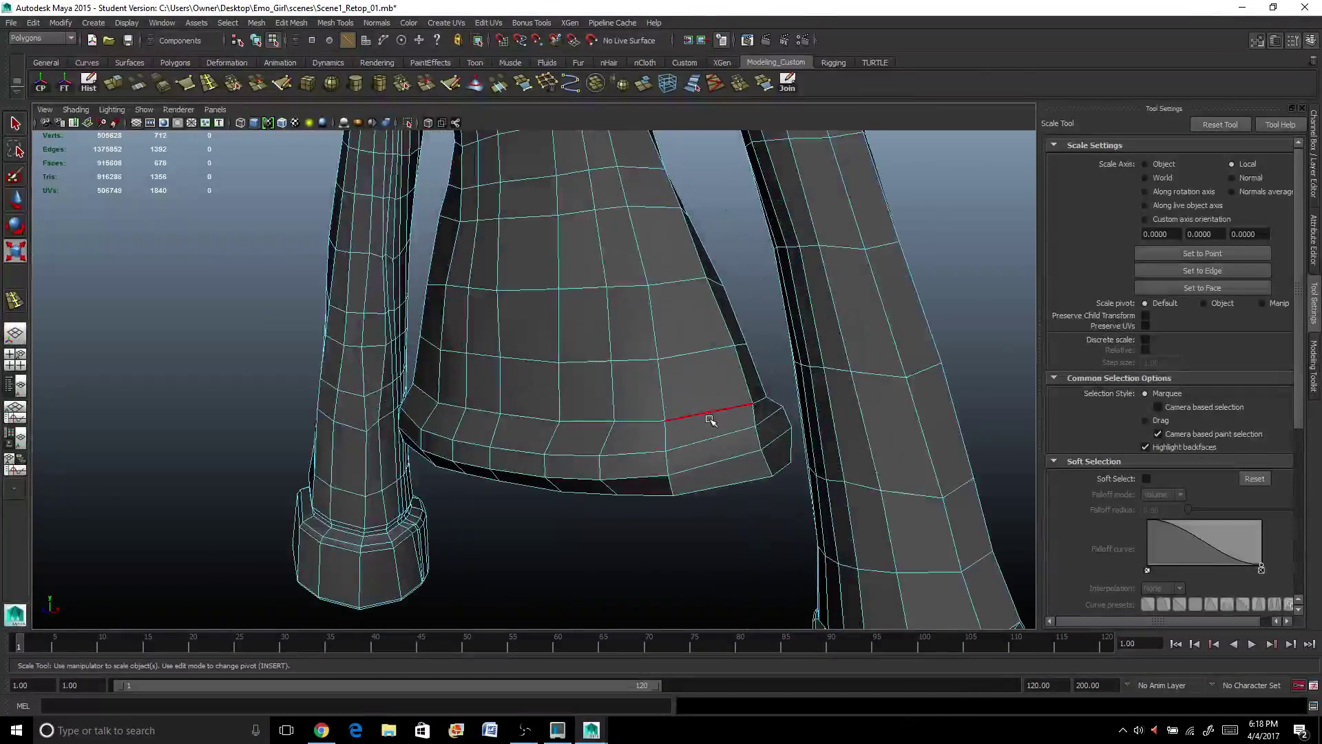
{"action": "mouse_move", "coordinate": [710, 420]}
{"action": "left_mouse_down", "text": "alt"}
{"action": "mouse_move", "coordinate": [647, 428]}
{"action": "mouse_move", "coordinate": [698, 411]}
{"action": "left_mouse_up", "text": "alt"}
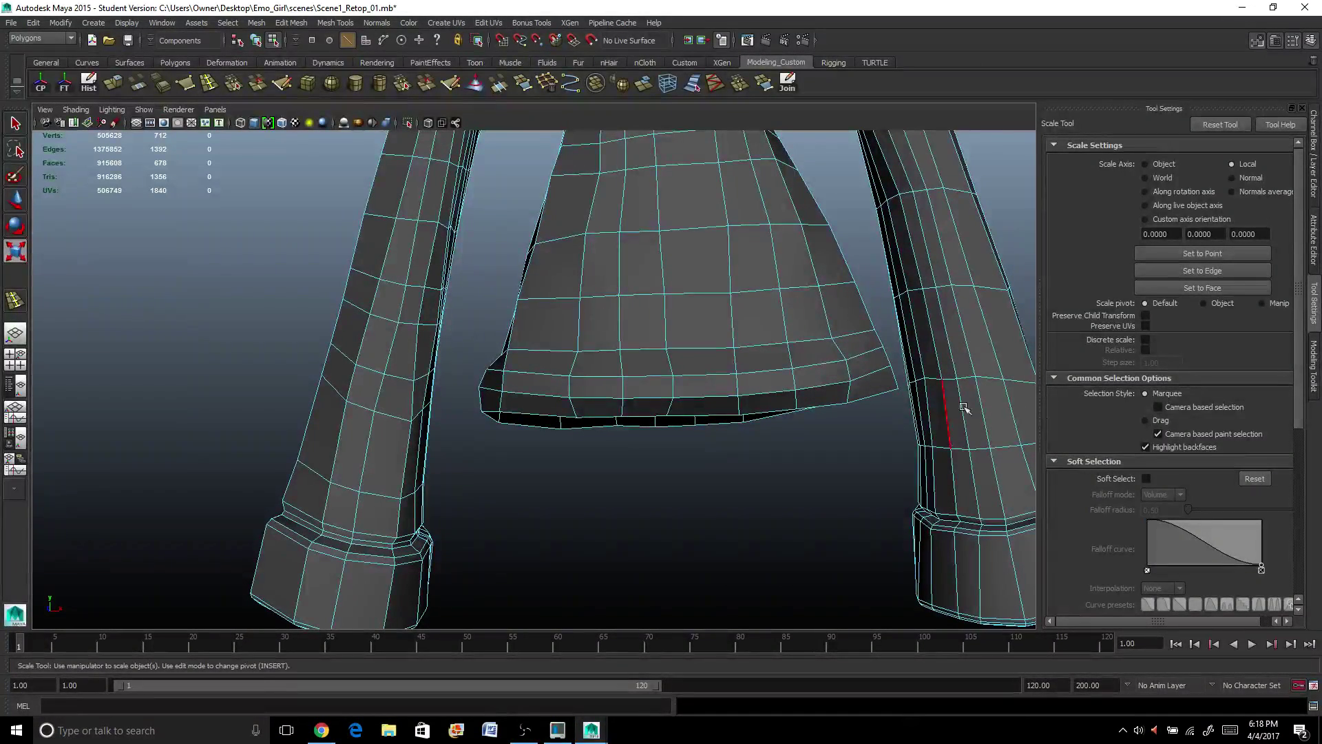
{"action": "left_click", "coordinate": [1314, 178]}
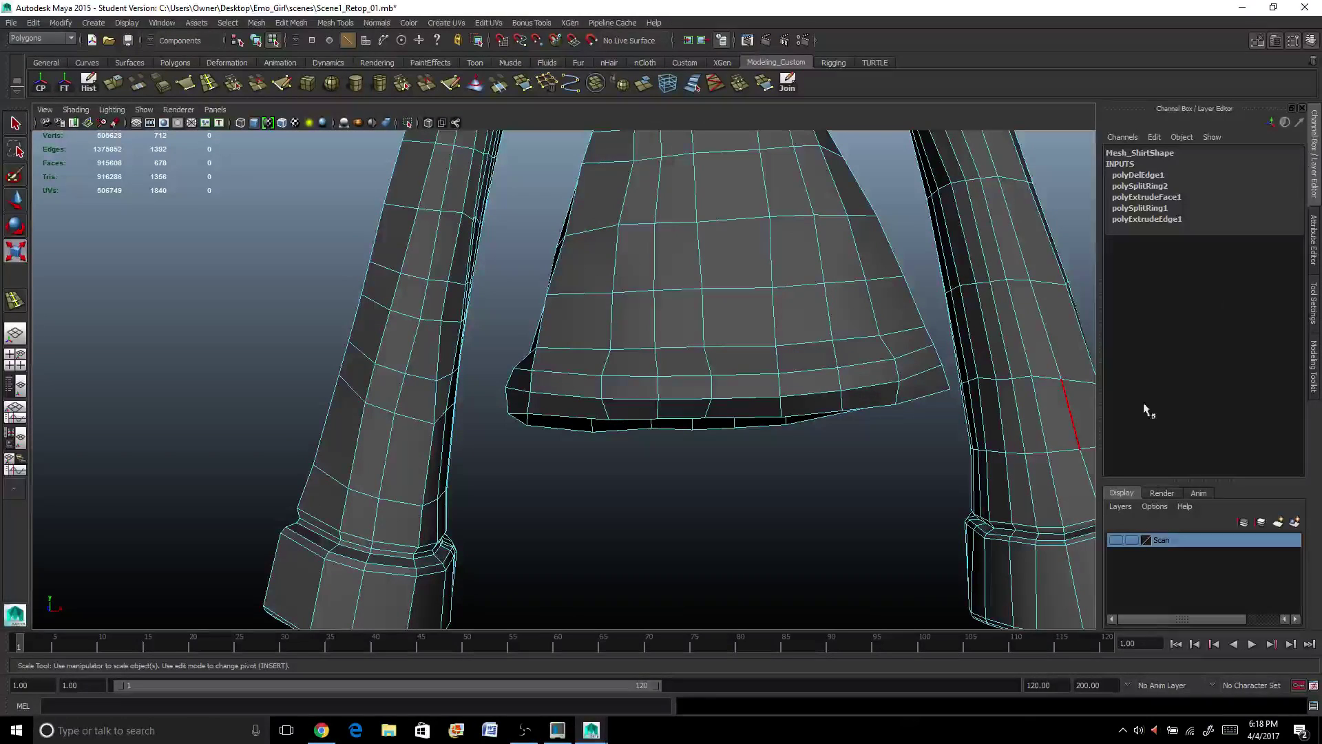
{"action": "left_click", "coordinate": [1117, 540]}
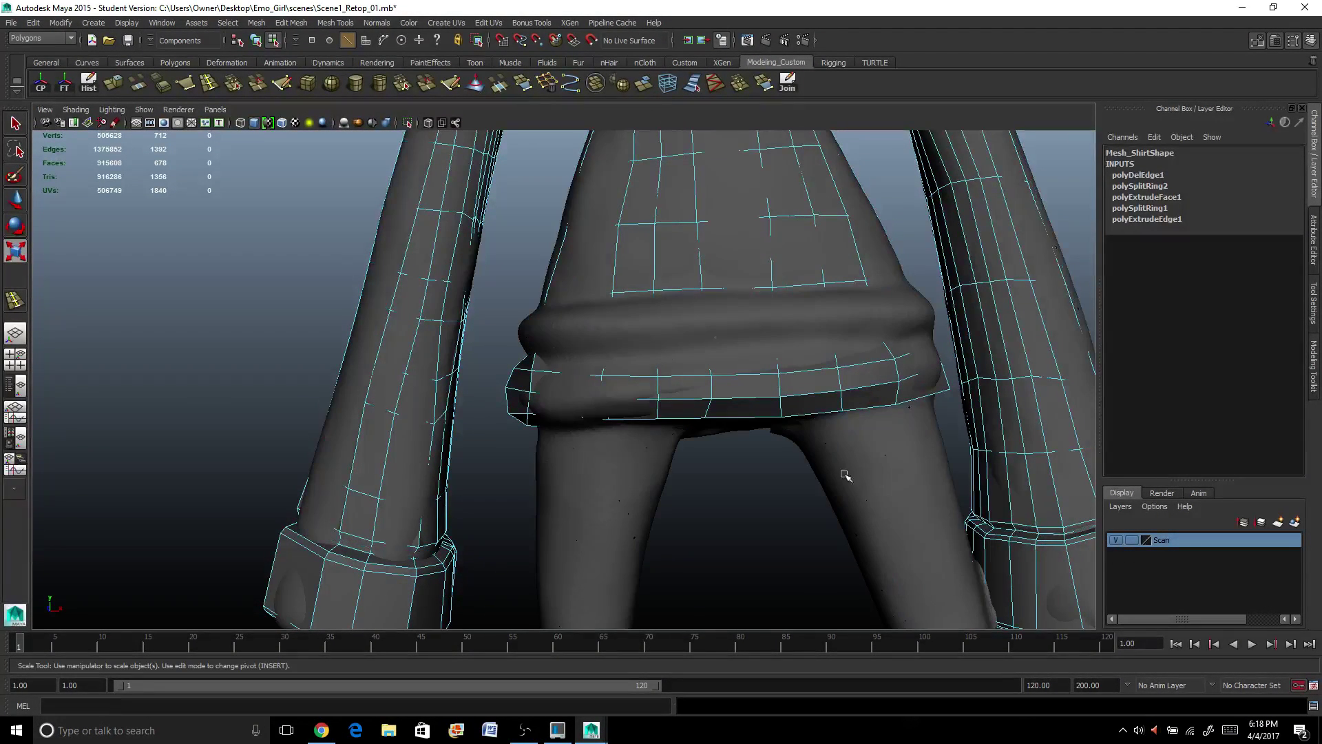
{"action": "left_click", "coordinate": [1116, 541]}
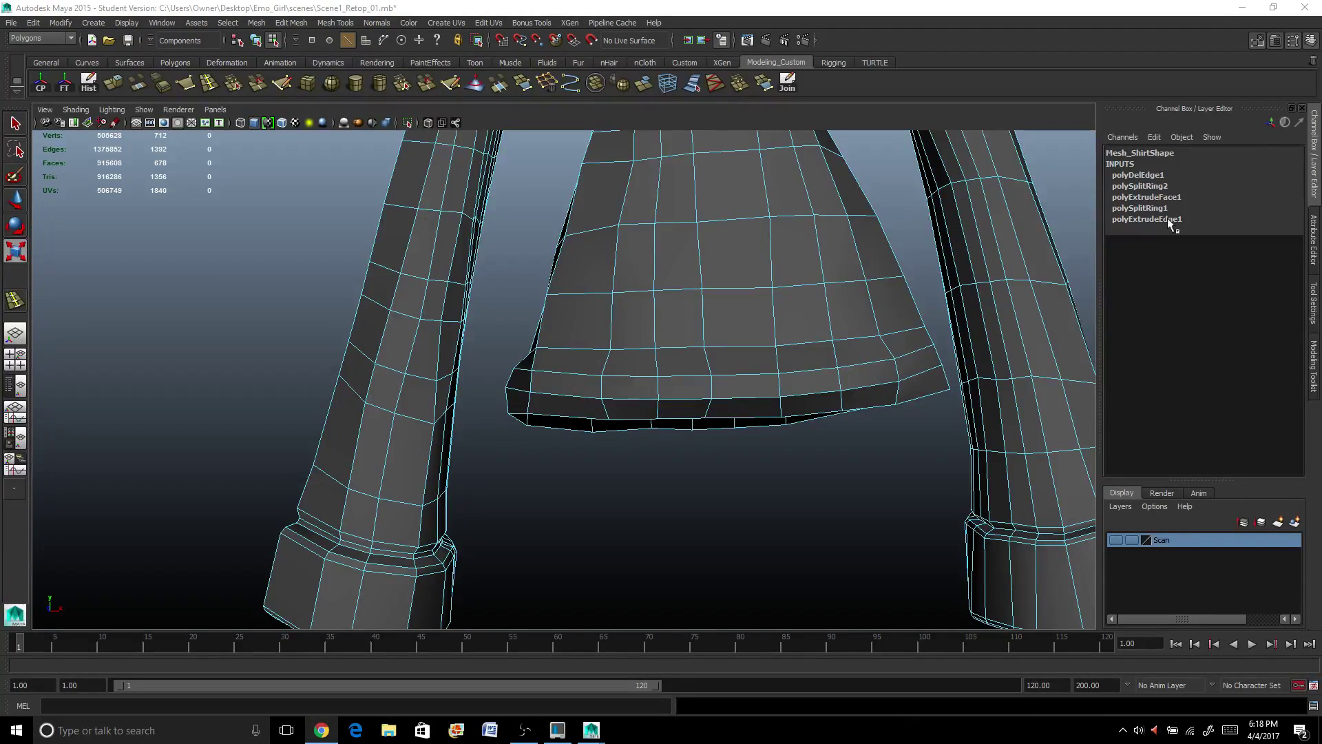
Select the ring of faces just above the shirt's hem band and extrude it outward by about 1.758.
{"action": "right_click_drag", "start_coordinate": [686, 331], "coordinate": [685, 345]}
{"action": "left_click", "coordinate": [682, 319]}
{"action": "double_click", "coordinate": [719, 331], "text": "shift"}
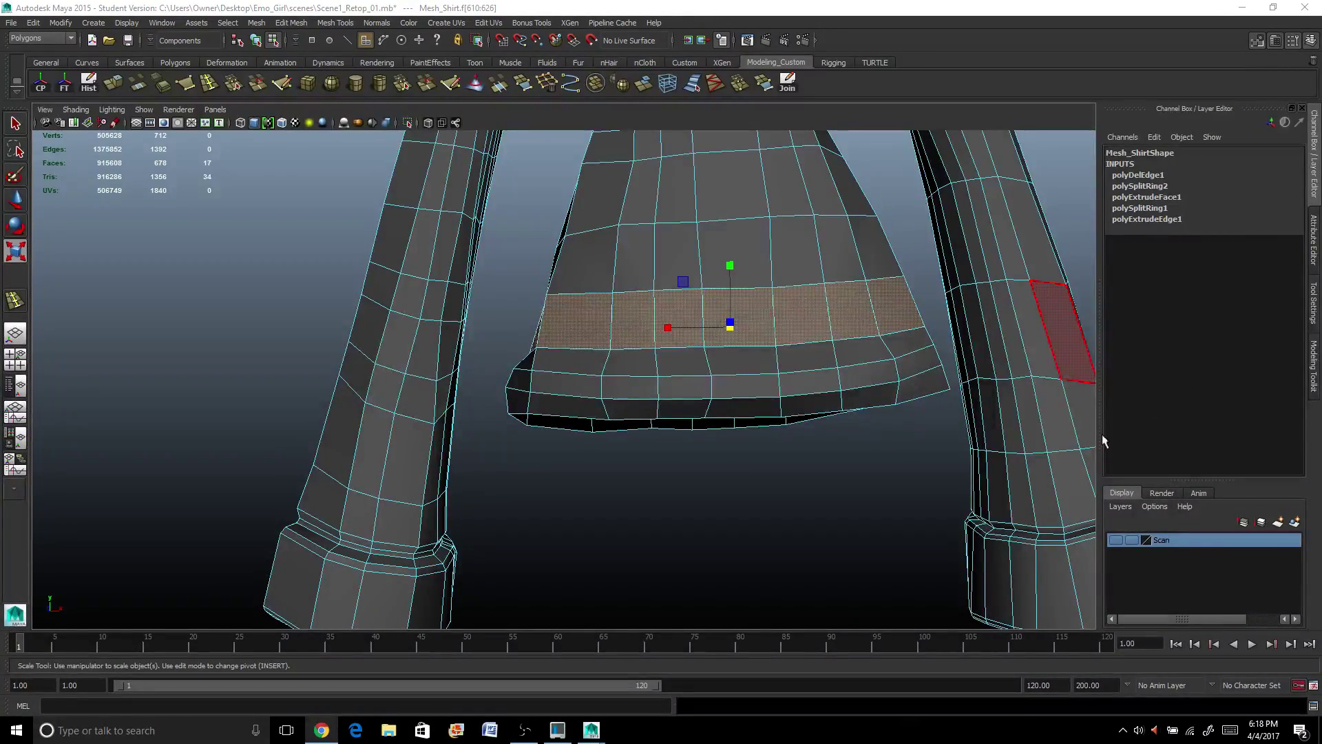
{"action": "scroll", "coordinate": [765, 344], "scroll_direction": "up", "scroll_amount": 5}
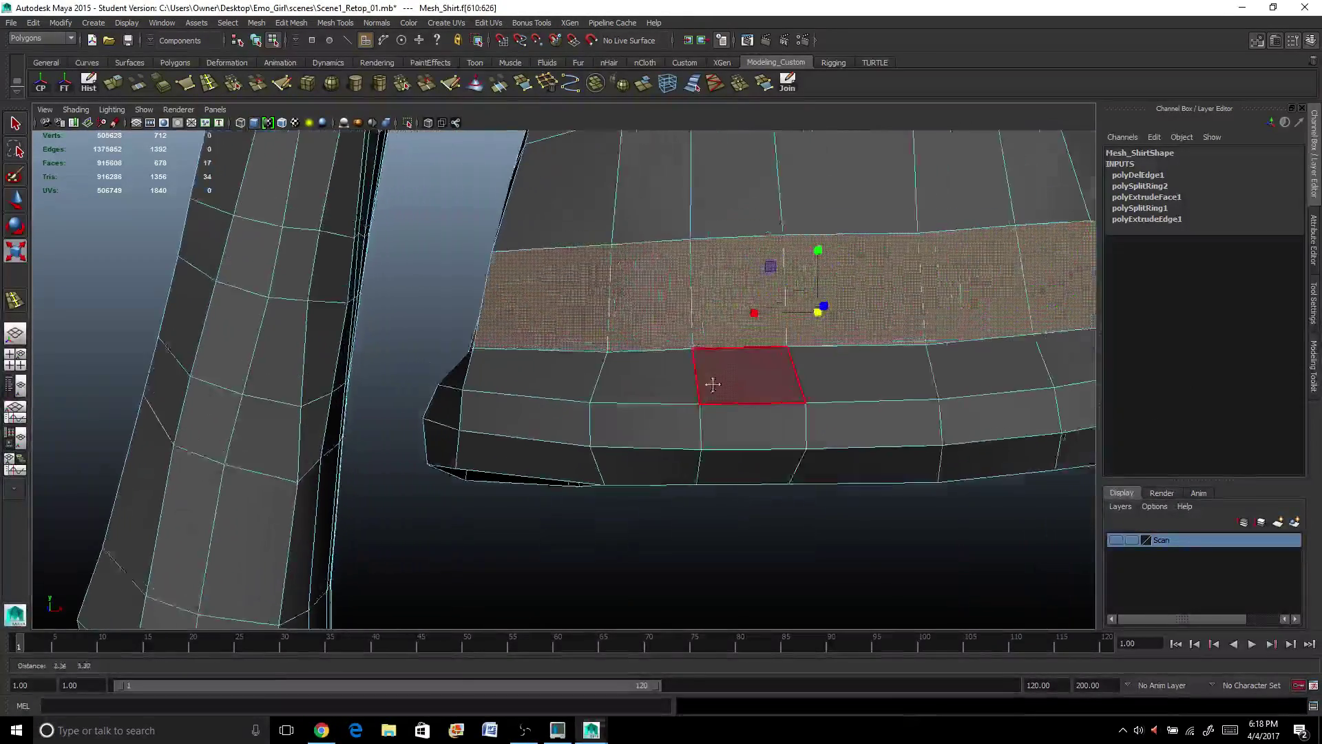
{"action": "left_click_drag", "start_coordinate": [713, 384], "coordinate": [330, 214], "text": "alt"}
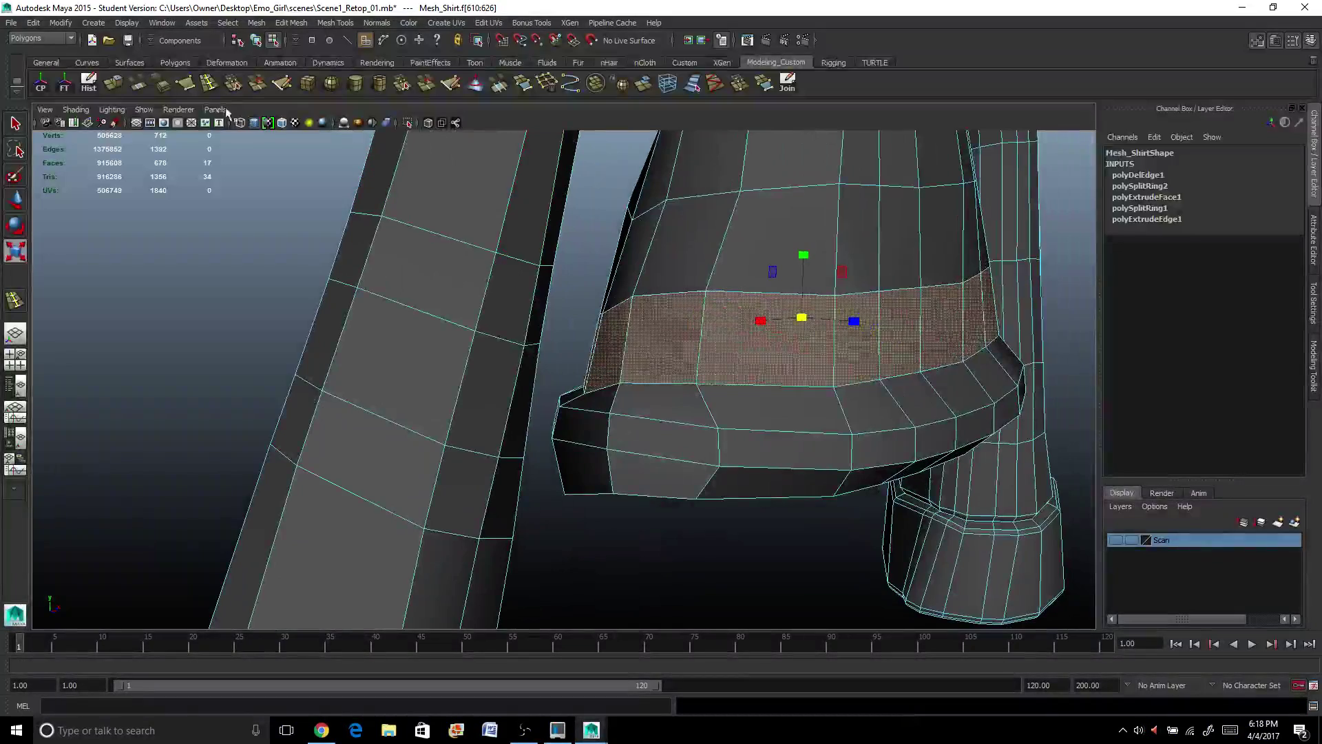
{"action": "left_click", "coordinate": [114, 83]}
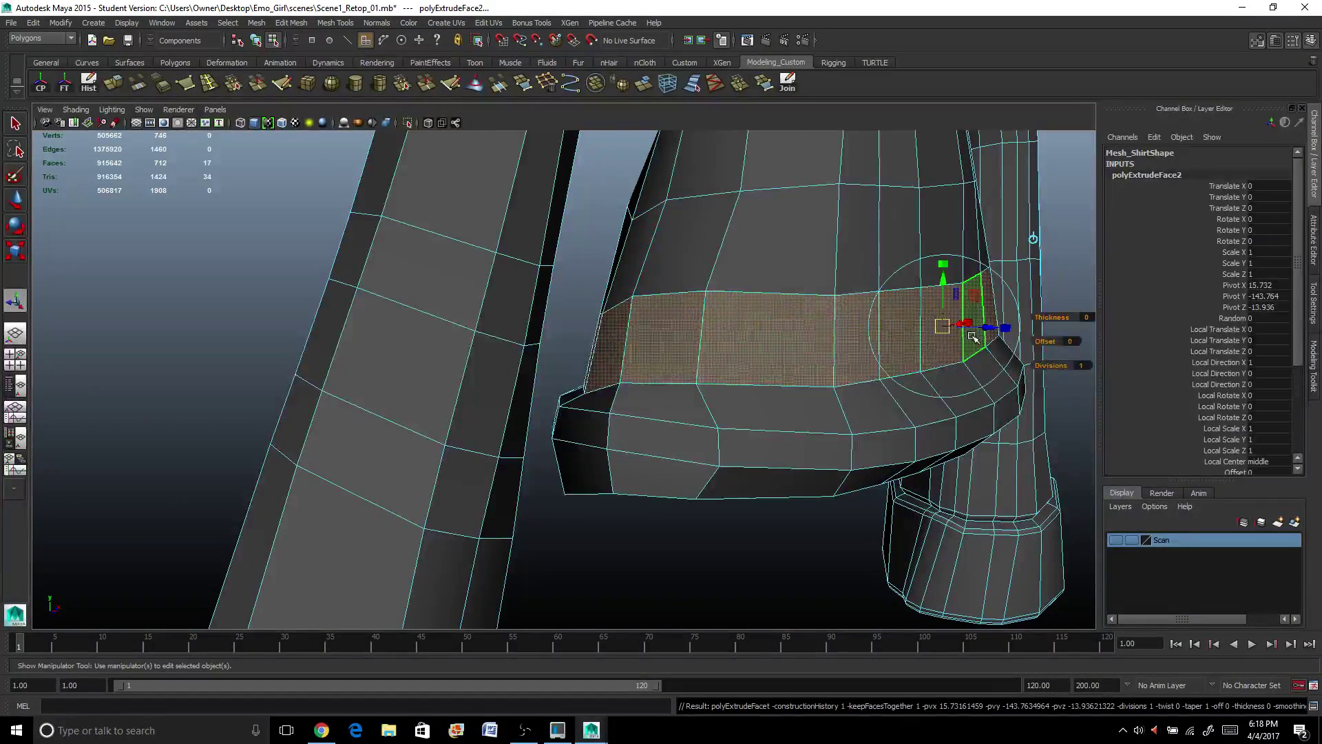
{"action": "left_click_drag", "start_coordinate": [973, 336], "coordinate": [1013, 406], "text": "alt"}
Try to reduce the height of the newly extruded face ring to about 0.469, and undo the scaling.
{"action": "left_click_drag", "start_coordinate": [981, 337], "coordinate": [969, 364]}
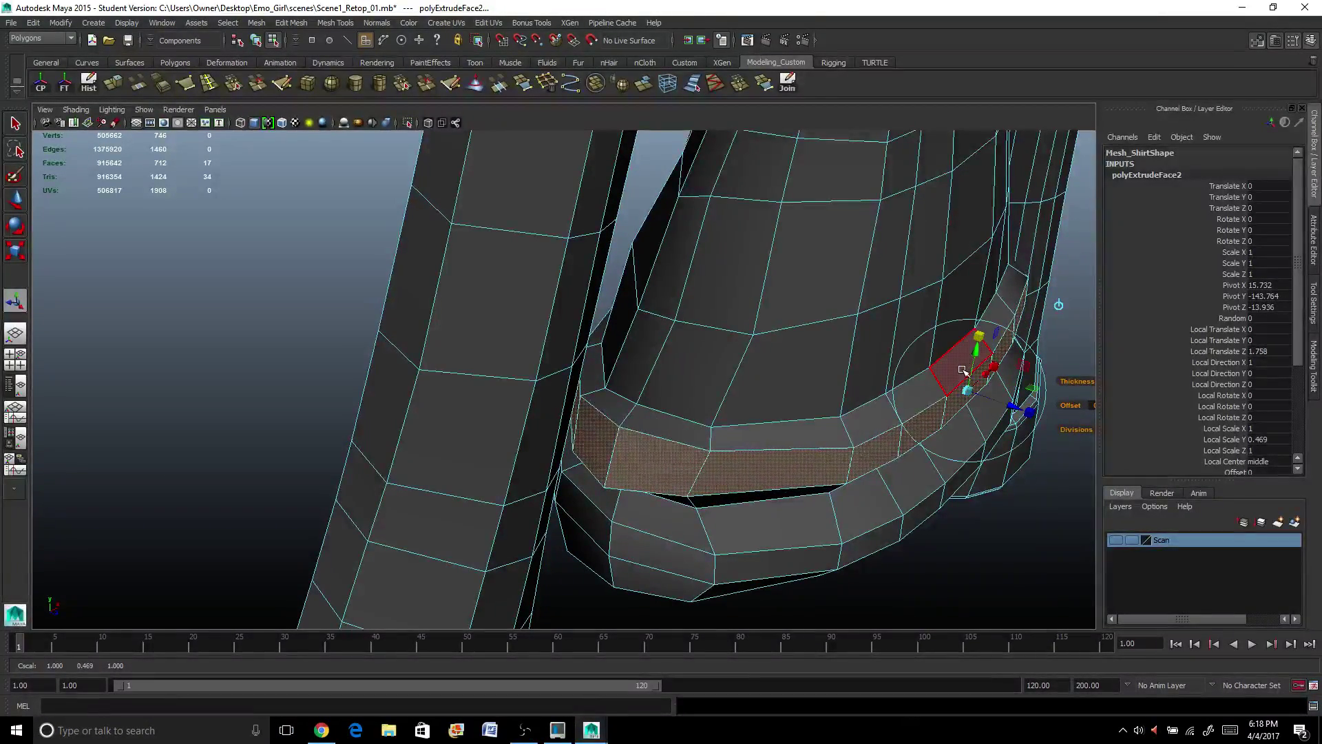
{"action": "key", "text": "ctrl+z"}
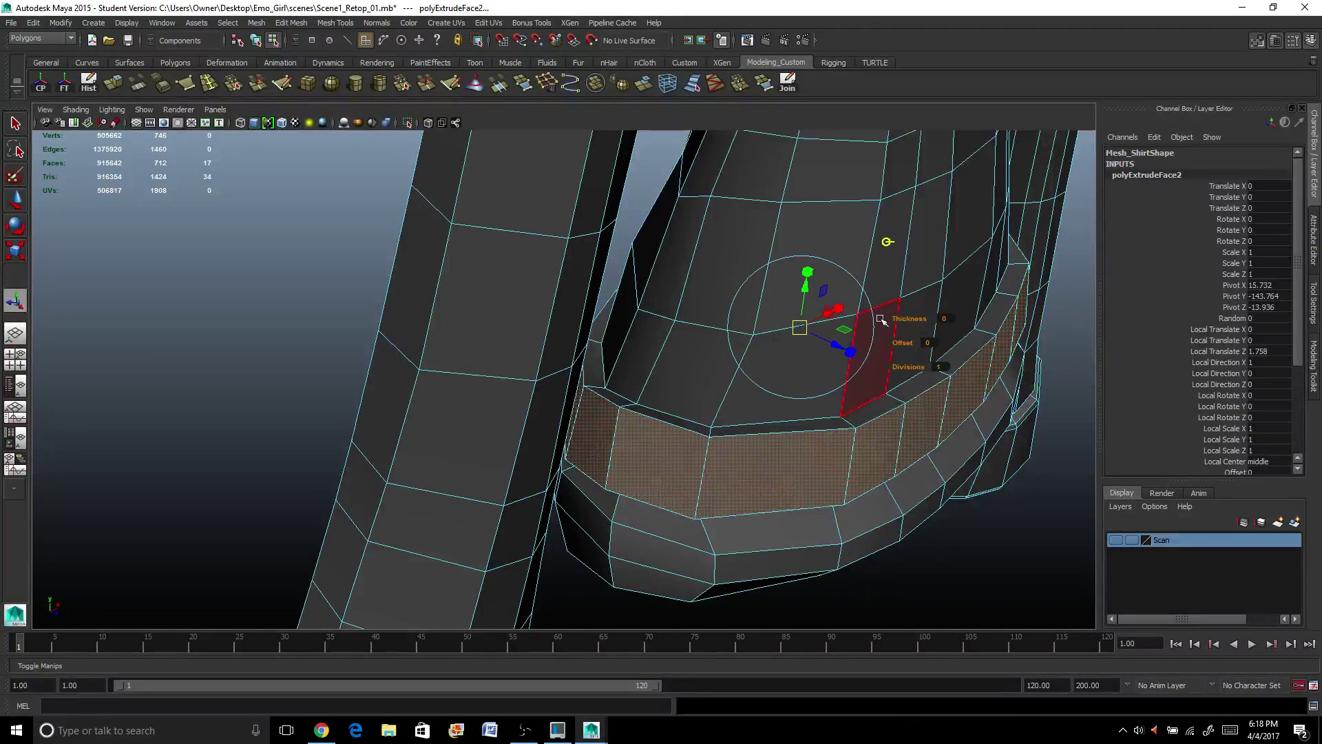
{"action": "left_click_drag", "start_coordinate": [807, 272], "coordinate": [920, 328]}
{"action": "key", "text": "ctrl+z"}
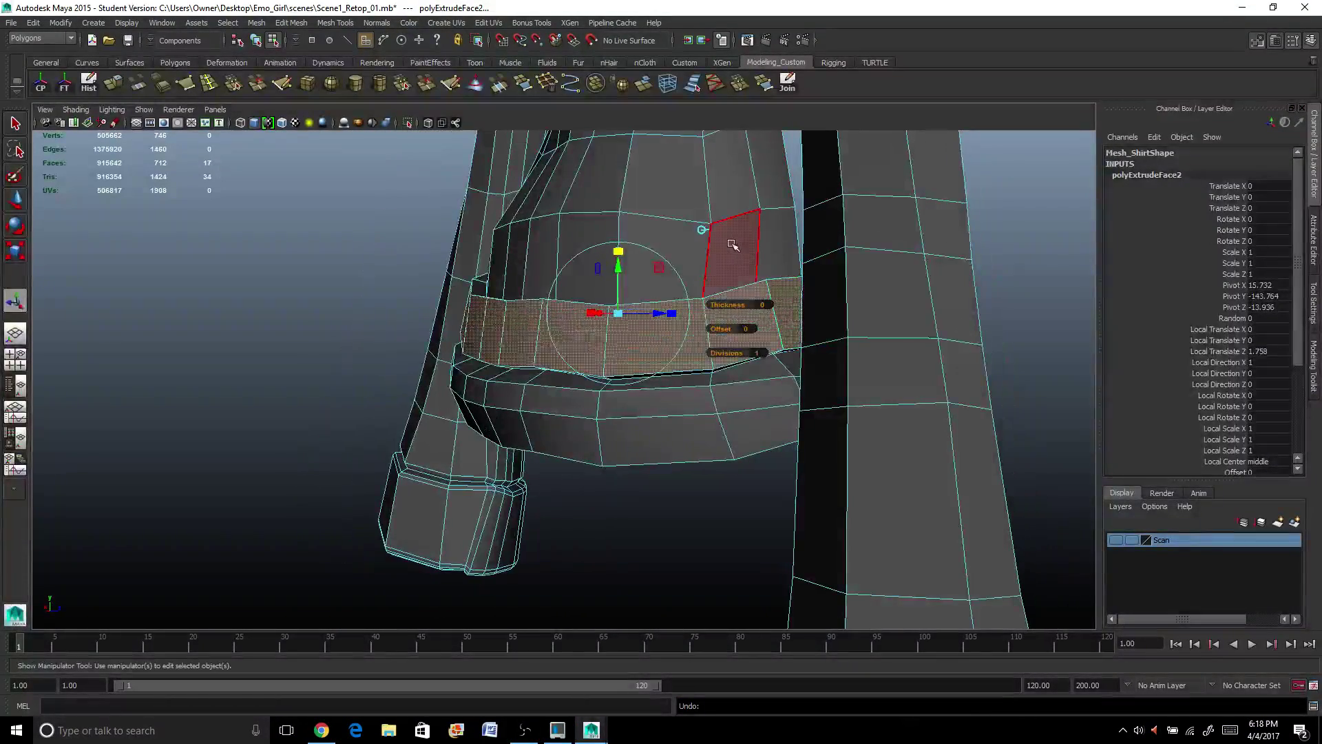
Scale the height of the extruded face ring on the shirt's upper hem band to 0.336.
{"action": "left_click", "coordinate": [702, 229]}
{"action": "left_click_drag", "start_coordinate": [715, 249], "coordinate": [716, 290]}
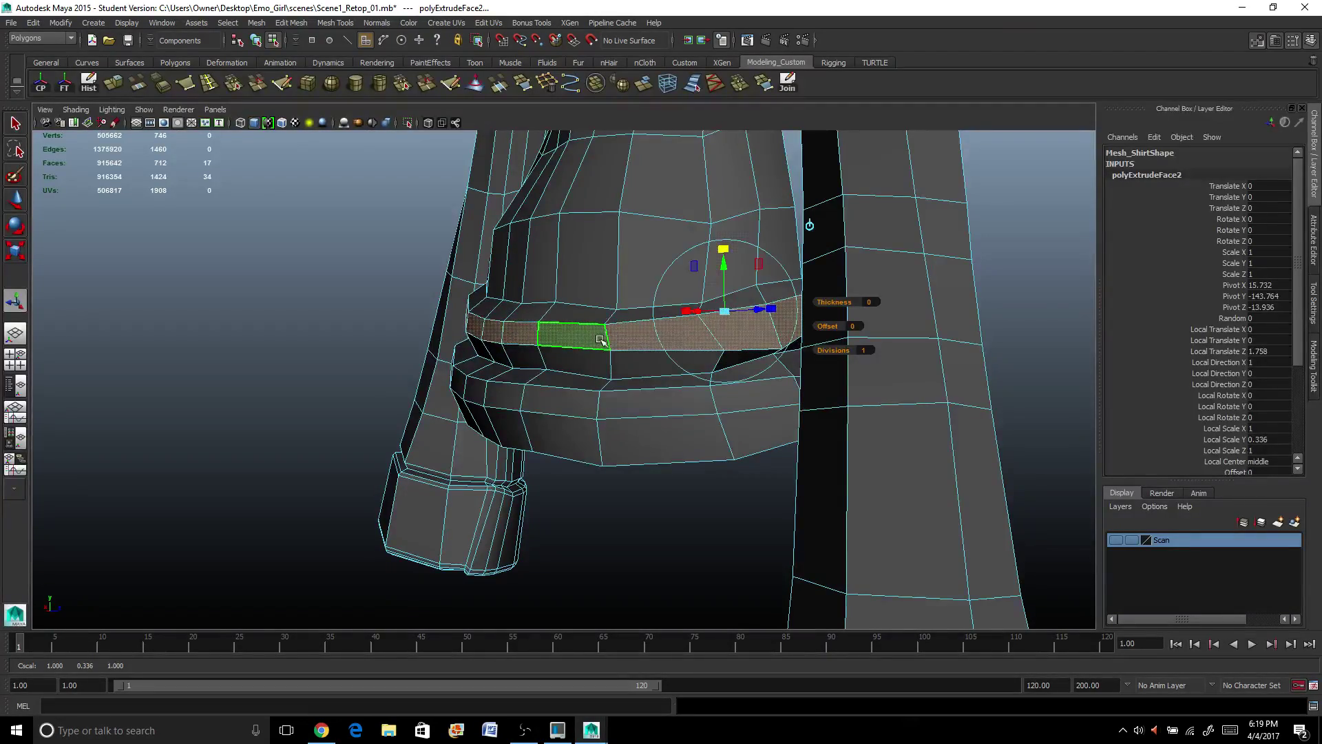
{"action": "left_click_drag", "start_coordinate": [605, 333], "coordinate": [473, 351], "text": "alt"}
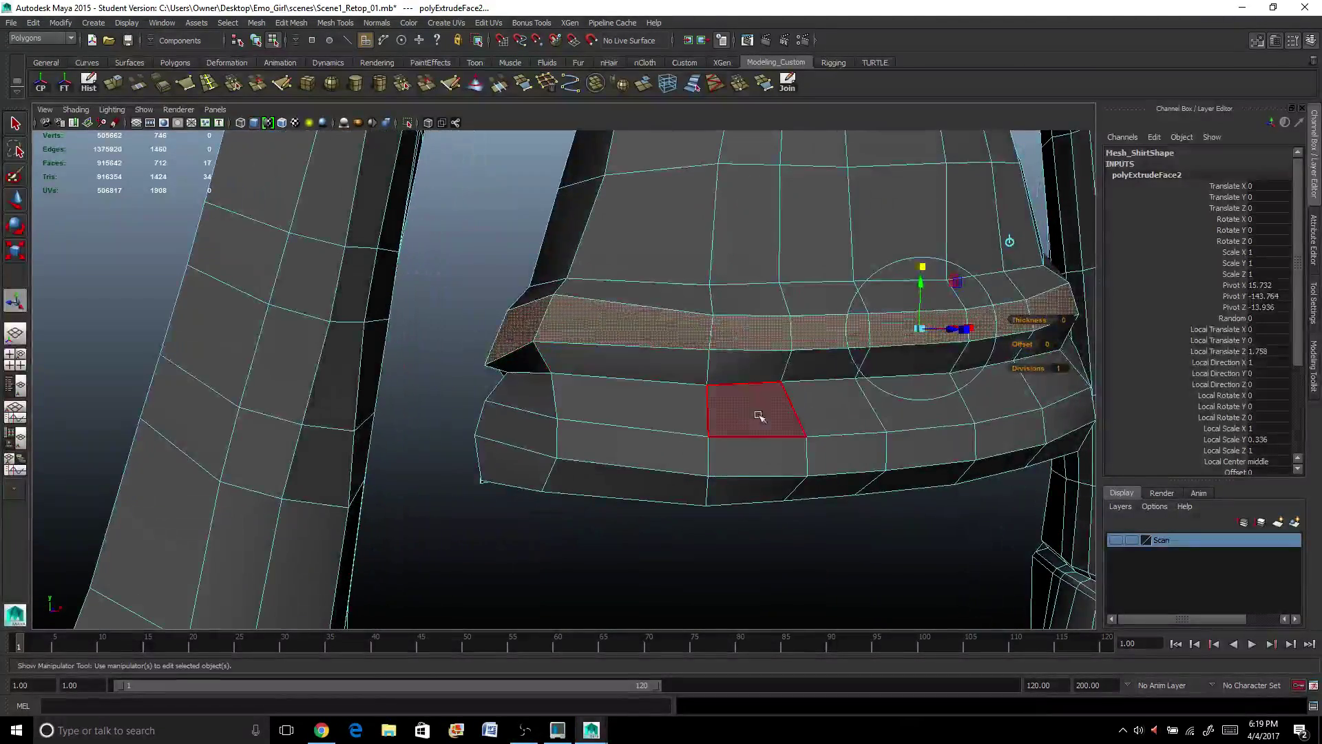
{"action": "left_click_drag", "start_coordinate": [762, 414], "coordinate": [744, 419], "text": "alt"}
{"action": "right_click_drag", "start_coordinate": [591, 330], "coordinate": [627, 311]}
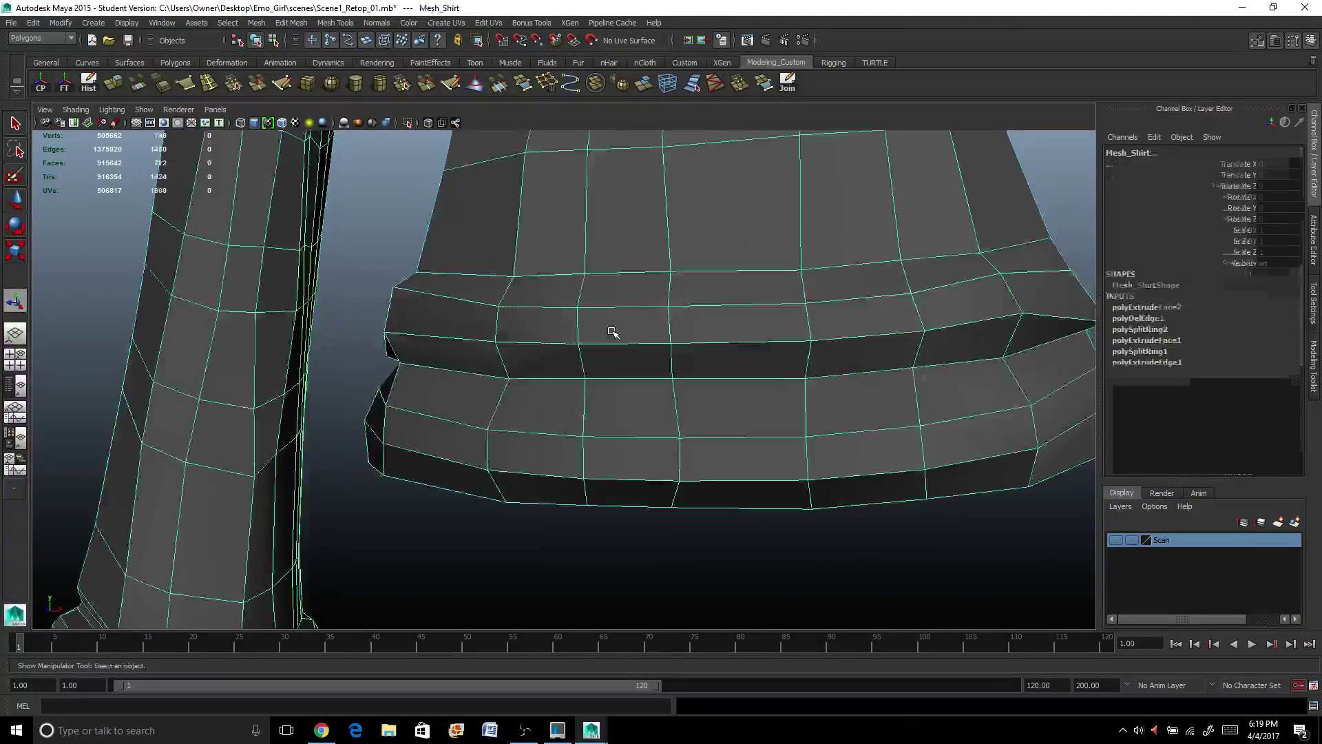
Preview the shirt mesh with smoothing, inspect the hem bands, and restore the unsmoothed display.
{"action": "left_click_drag", "start_coordinate": [614, 331], "coordinate": [590, 356], "text": "alt"}
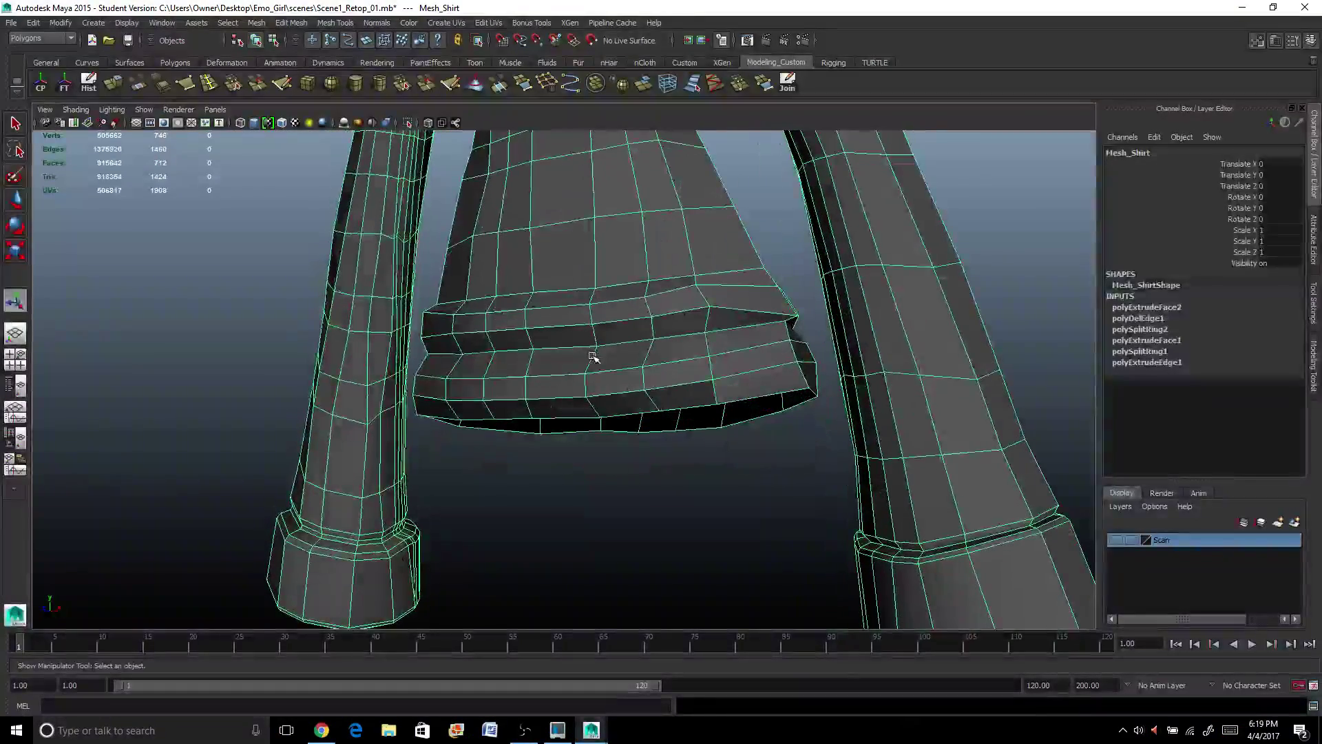
{"action": "key", "text": "3"}
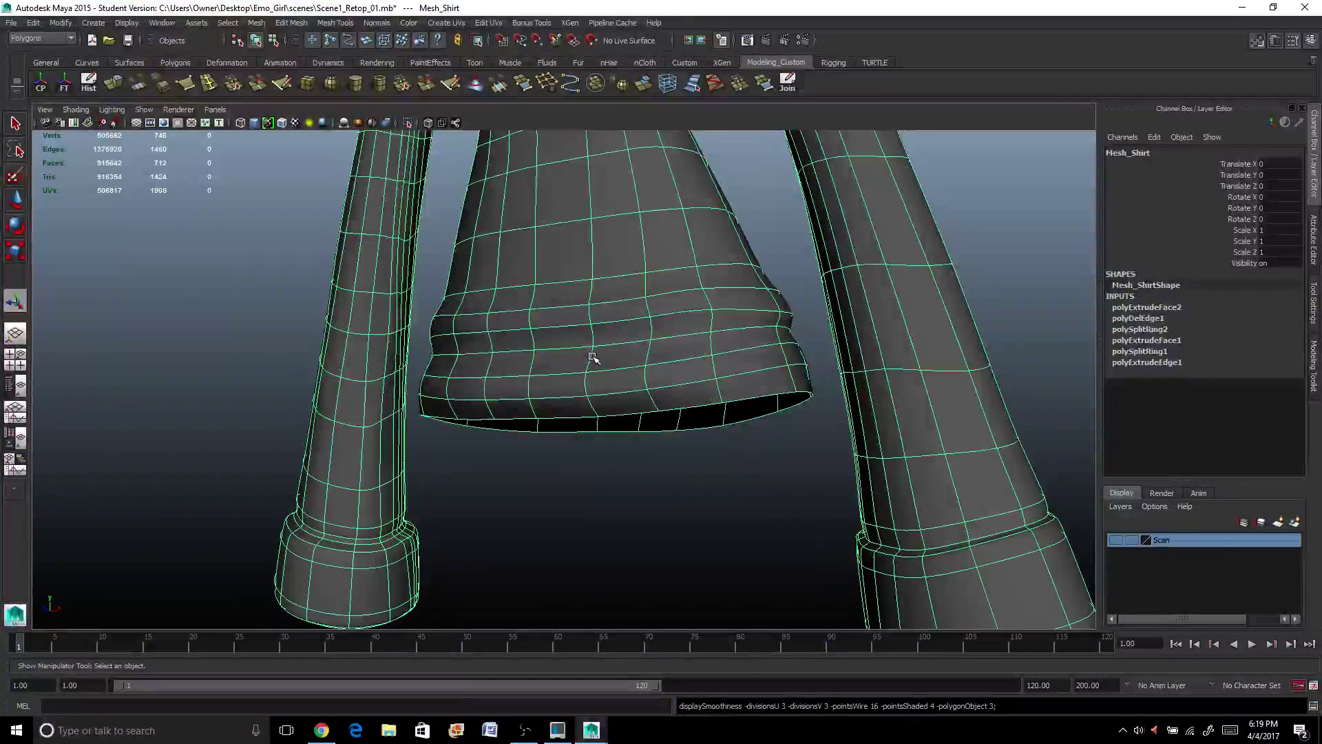
{"action": "left_click", "coordinate": [576, 470]}
{"action": "left_click_drag", "start_coordinate": [576, 471], "coordinate": [597, 462], "text": "alt"}
{"action": "left_click", "coordinate": [579, 363]}
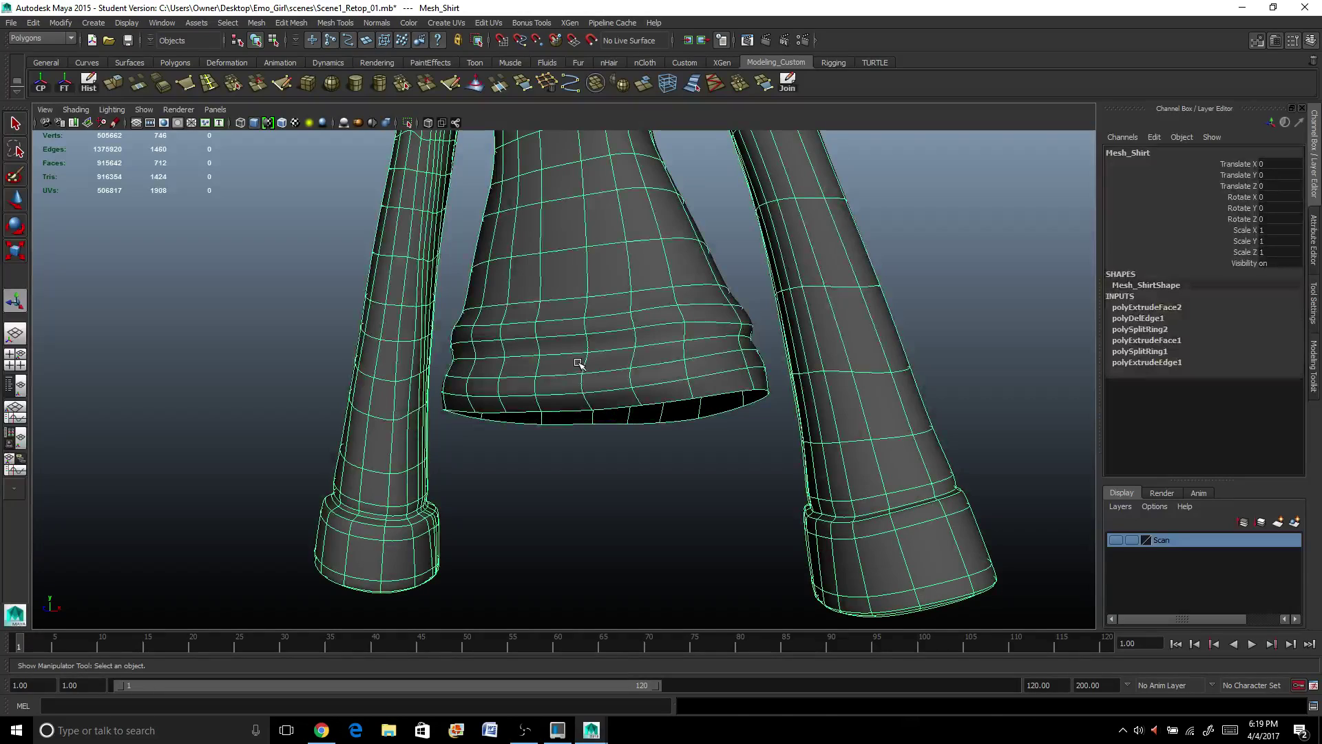
{"action": "key", "text": "1"}
Insert an edge loop around the top of the lower hem band, just below the groove between the two bands.
{"action": "scroll", "coordinate": [579, 364], "scroll_direction": "up", "scroll_amount": 4}
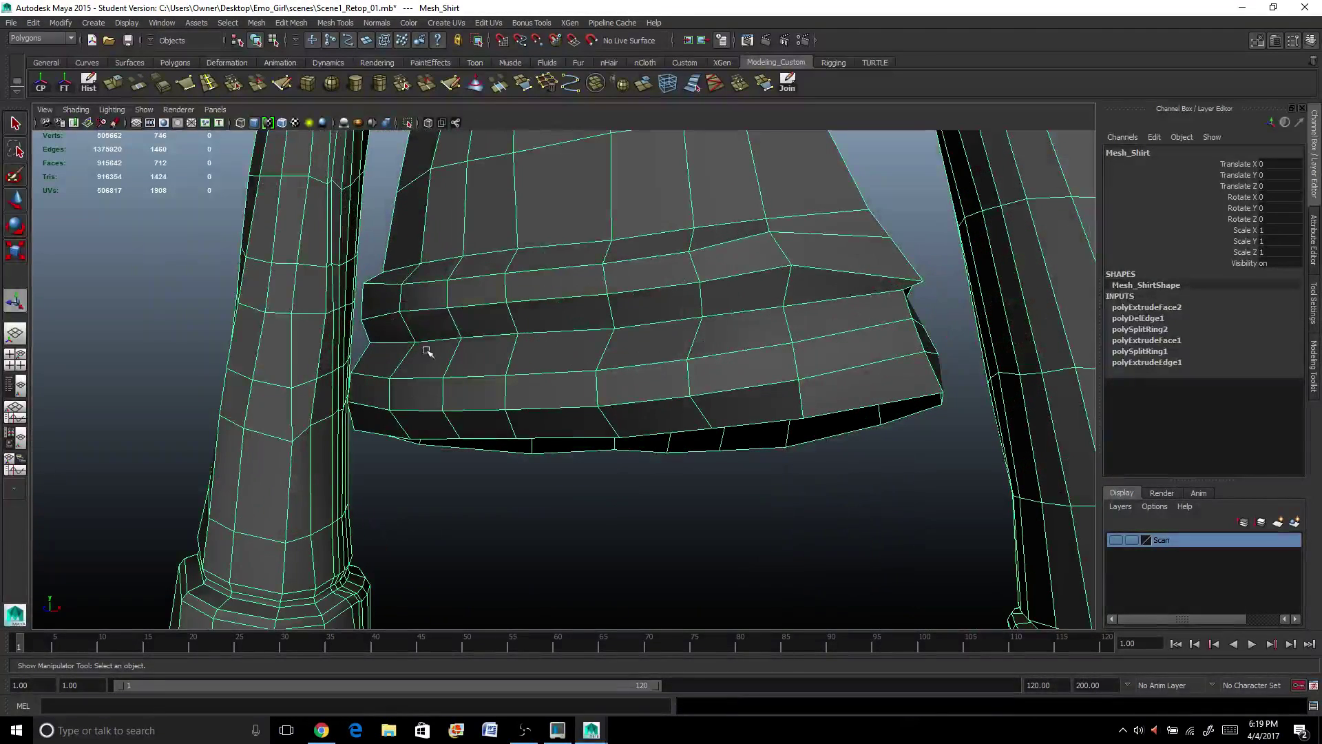
{"action": "left_click", "coordinate": [209, 82]}
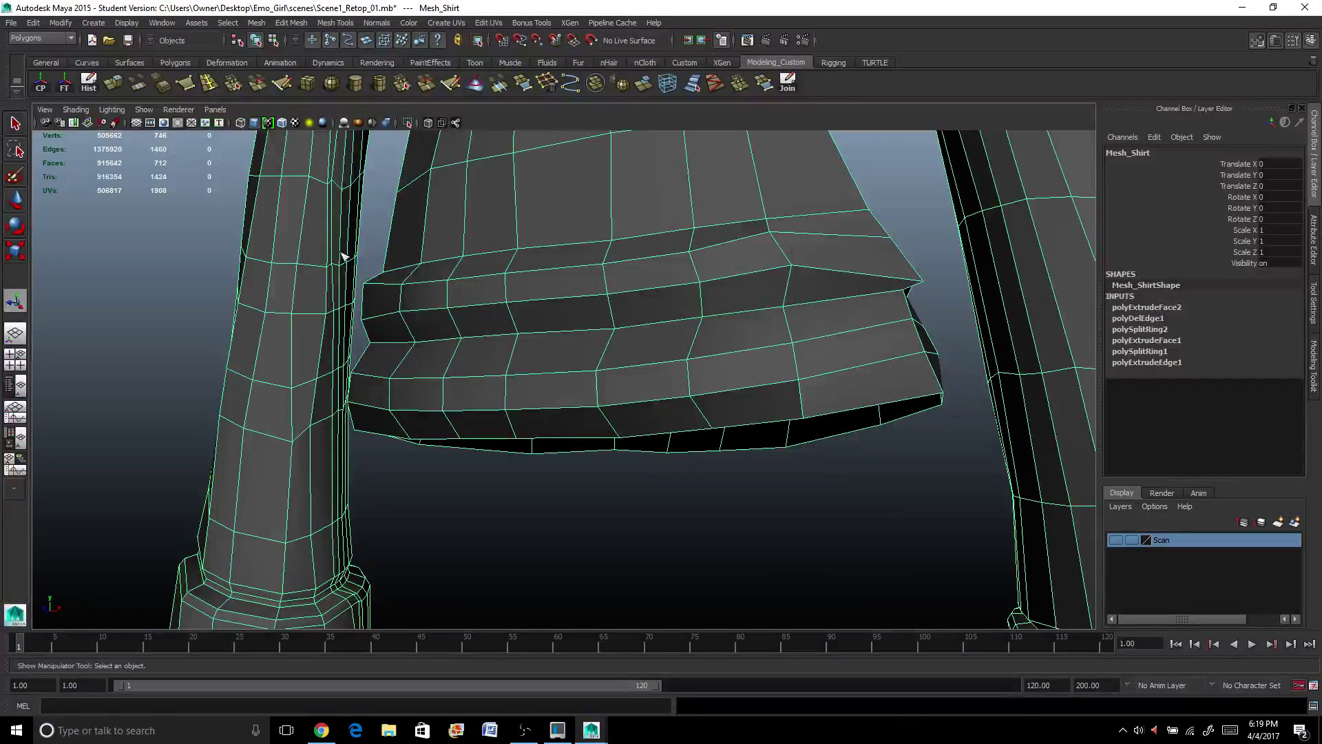
{"action": "left_click", "coordinate": [460, 355]}
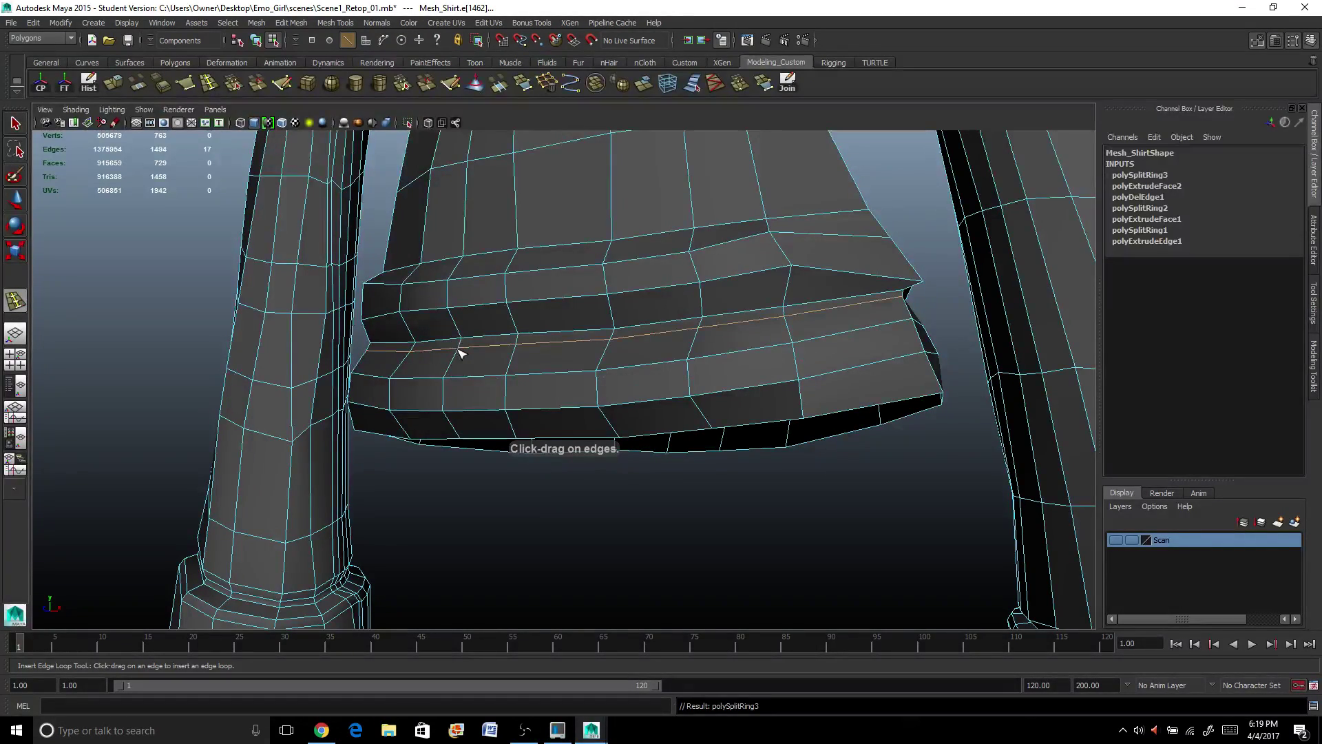
{"action": "key", "text": "r"}
{"action": "left_click_drag", "start_coordinate": [460, 354], "coordinate": [867, 416], "text": "alt"}
{"action": "key", "text": "ctrl+z"}
{"action": "left_click_drag", "start_coordinate": [477, 442], "coordinate": [512, 432], "text": "alt"}
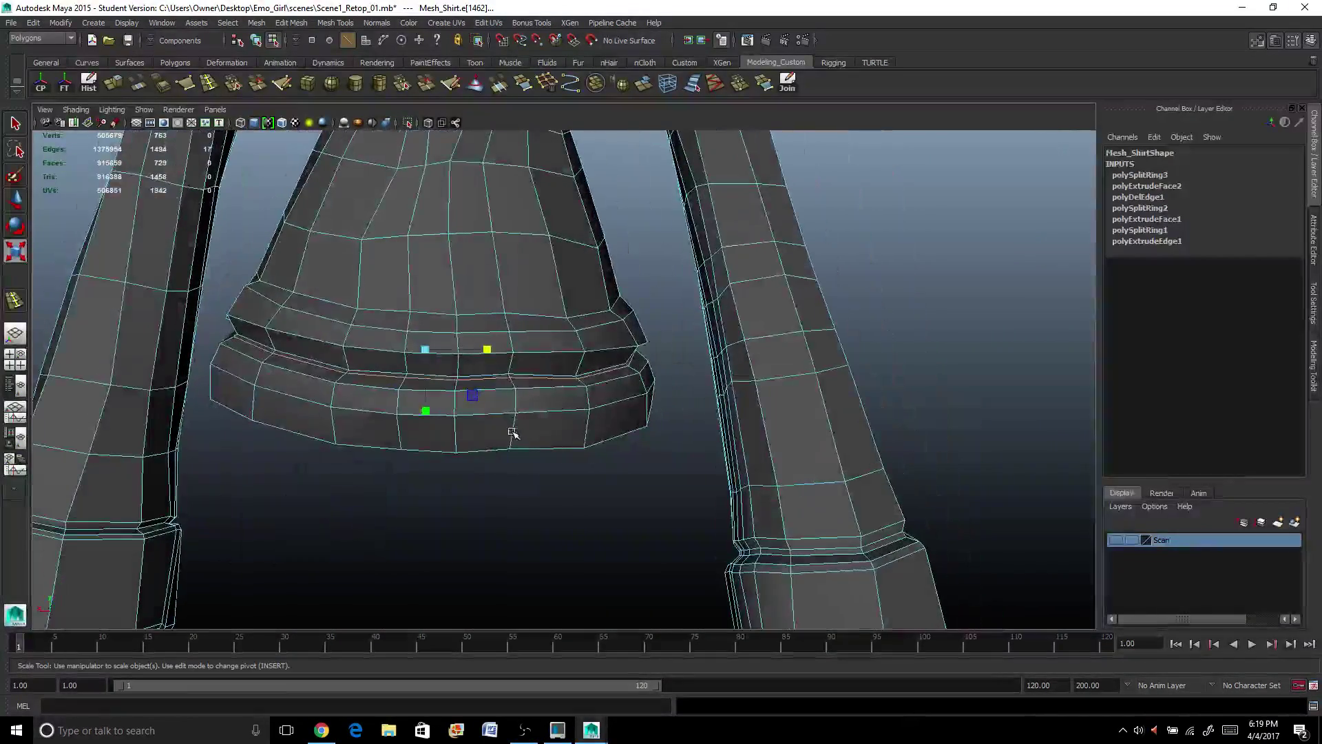
Insert one edge loop just below the lower hem band's widest ridge and another around the outer face of the upper band.
{"action": "scroll", "coordinate": [508, 442], "scroll_direction": "up", "scroll_amount": 3}
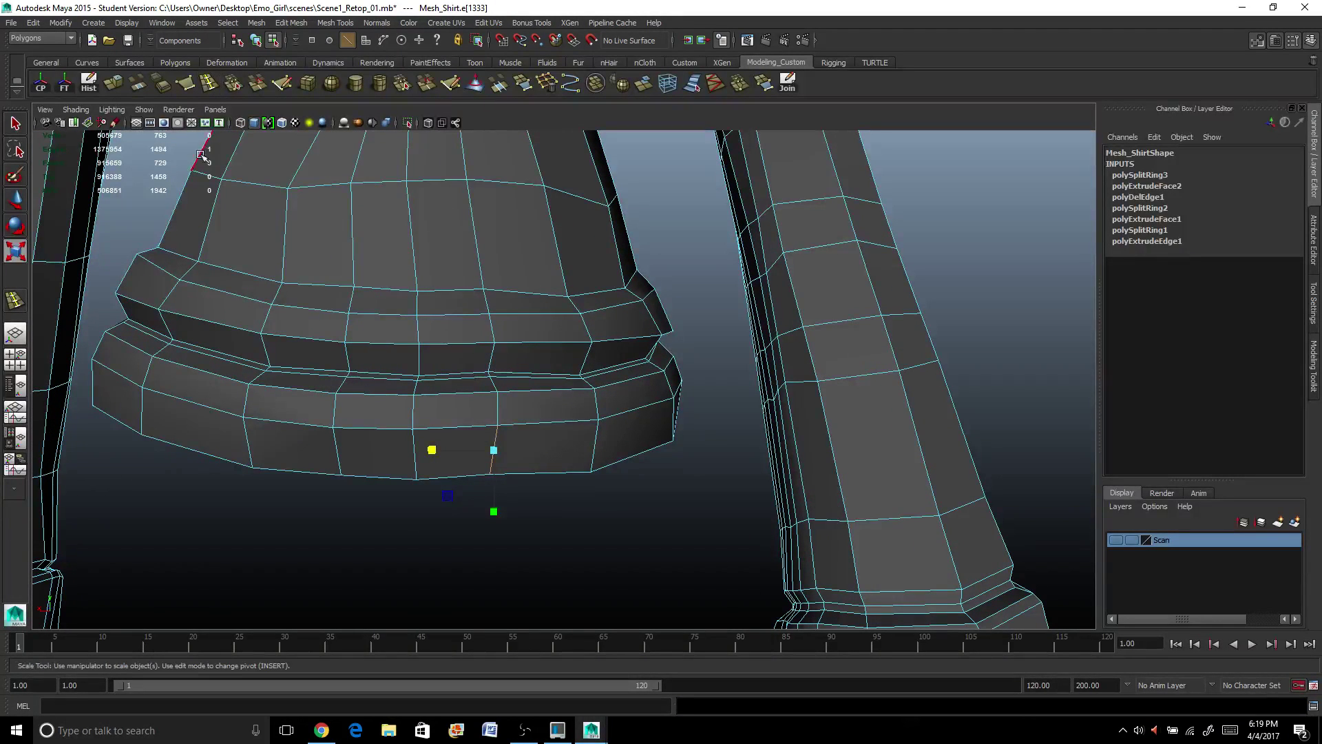
{"action": "key", "text": "ctrl+r"}
{"action": "left_click", "coordinate": [247, 427]}
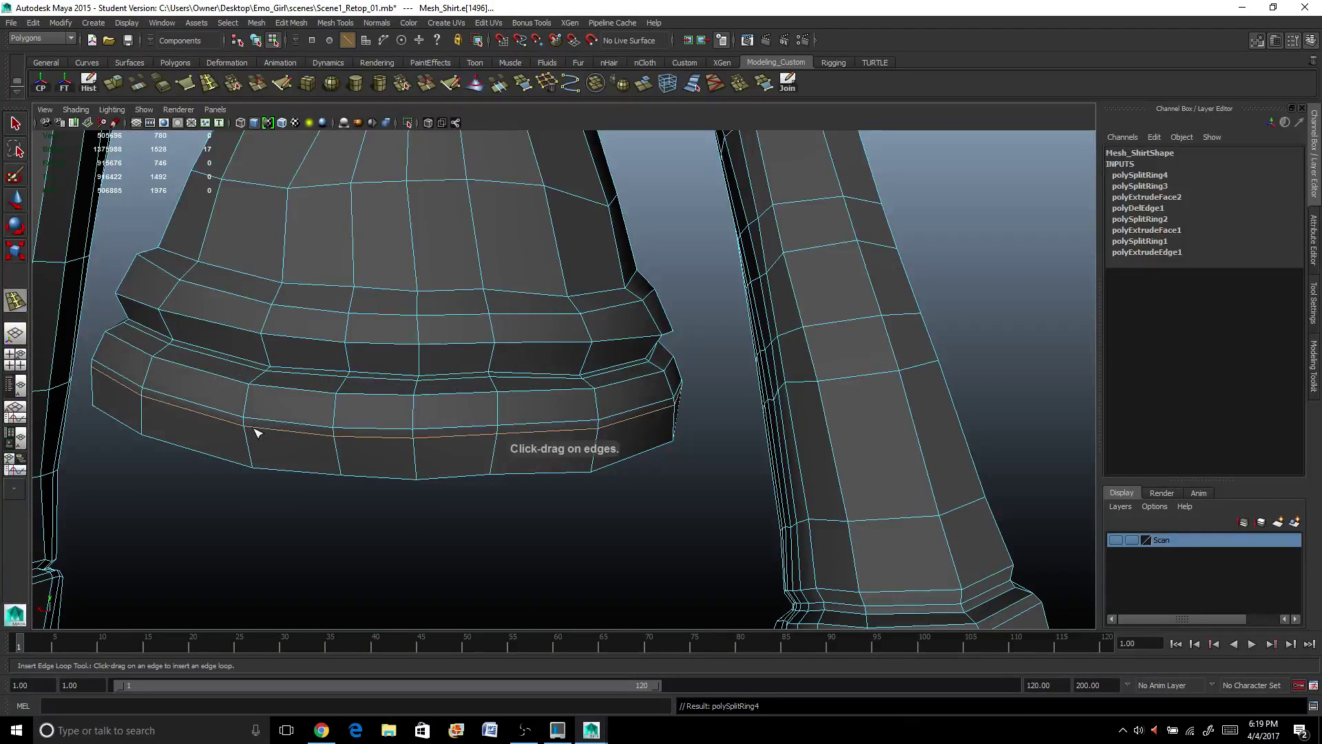
{"action": "left_click_drag", "start_coordinate": [273, 325], "coordinate": [289, 318], "text": "alt"}
{"action": "left_click", "coordinate": [299, 323]}
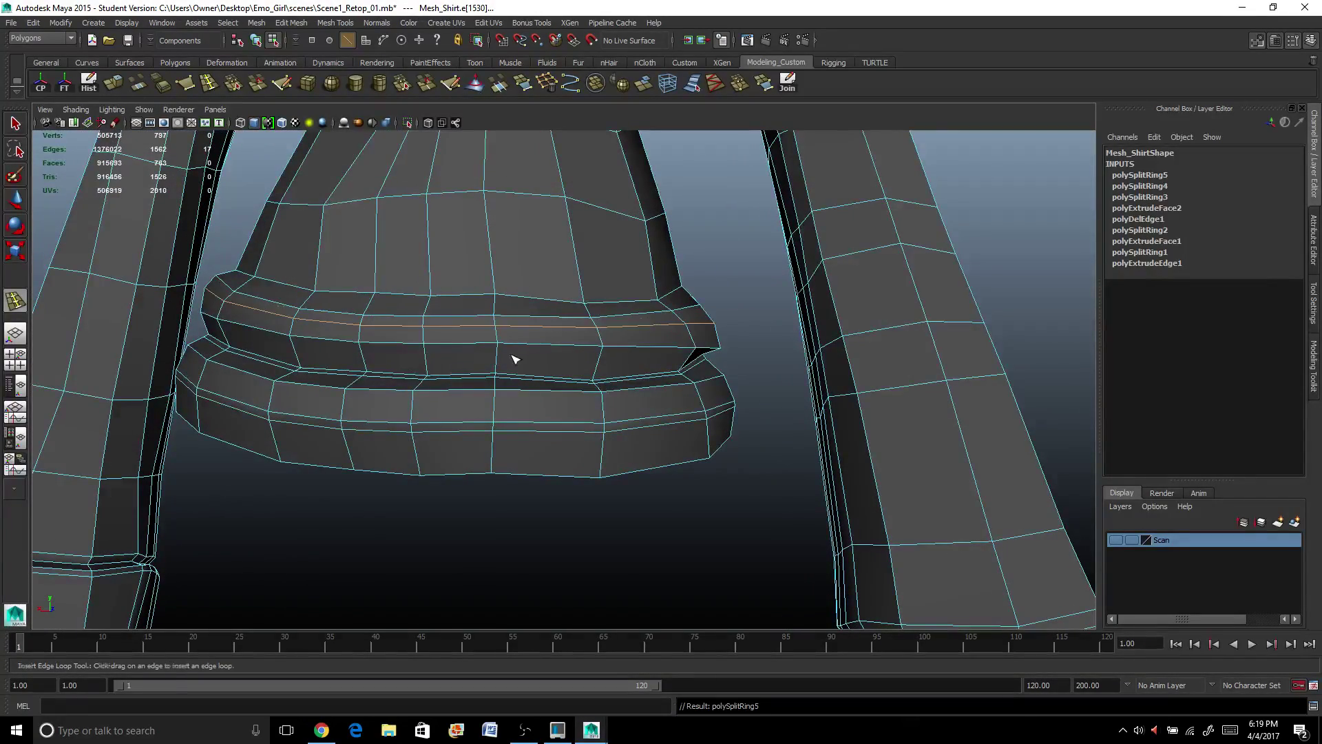
{"action": "left_click_drag", "start_coordinate": [515, 359], "coordinate": [295, 360], "text": "alt"}
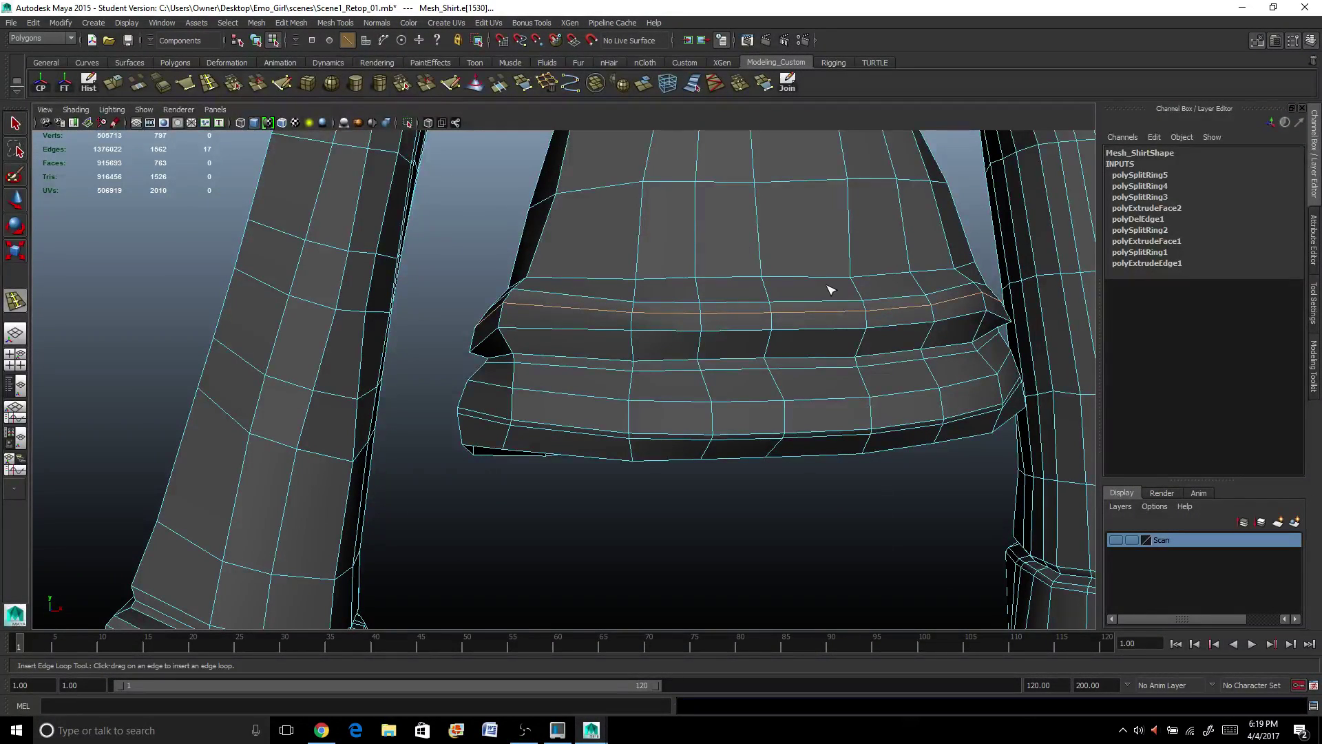
Try to split the ring of vertical edges on the shirt body above the upper hem band, and undo the split.
{"action": "right_click_drag", "start_coordinate": [832, 286], "coordinate": [878, 268]}
{"action": "left_click", "coordinate": [849, 286]}
{"action": "scroll", "coordinate": [849, 285], "scroll_direction": "down", "scroll_amount": 3}
{"action": "key", "text": "ctrl+z"}
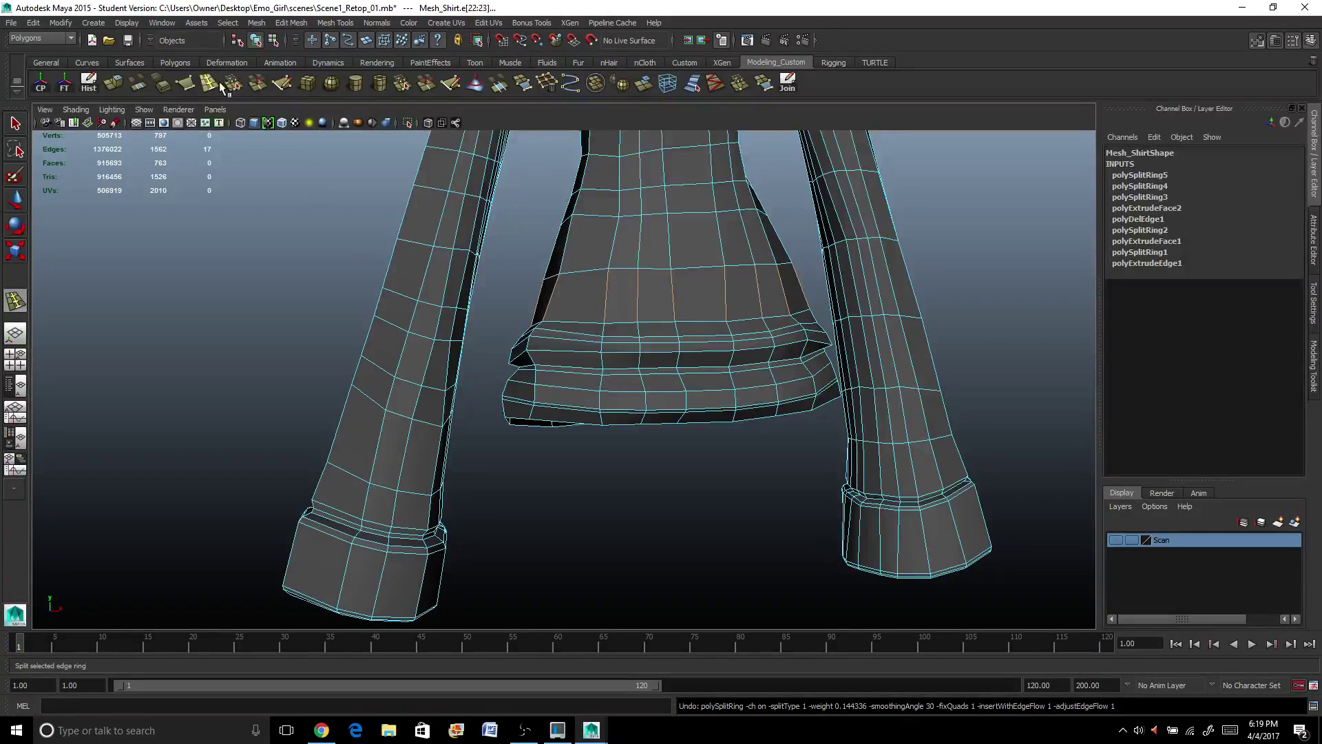
Insert an edge loop around the shirt body just above the upper hem band.
{"action": "scroll", "coordinate": [449, 233], "scroll_direction": "up", "scroll_amount": 4}
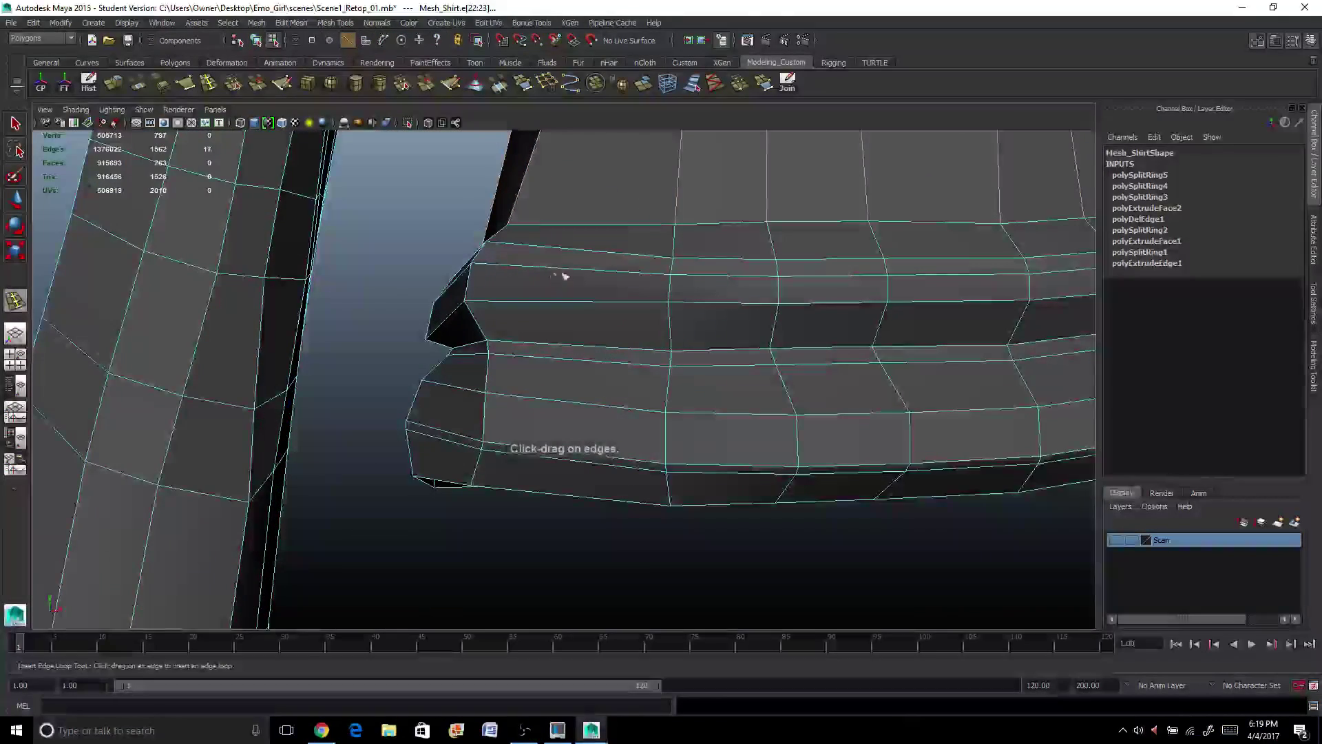
{"action": "left_click", "coordinate": [675, 219]}
{"action": "scroll", "coordinate": [673, 218], "scroll_direction": "down", "scroll_amount": 3}
{"action": "key", "text": "q"}
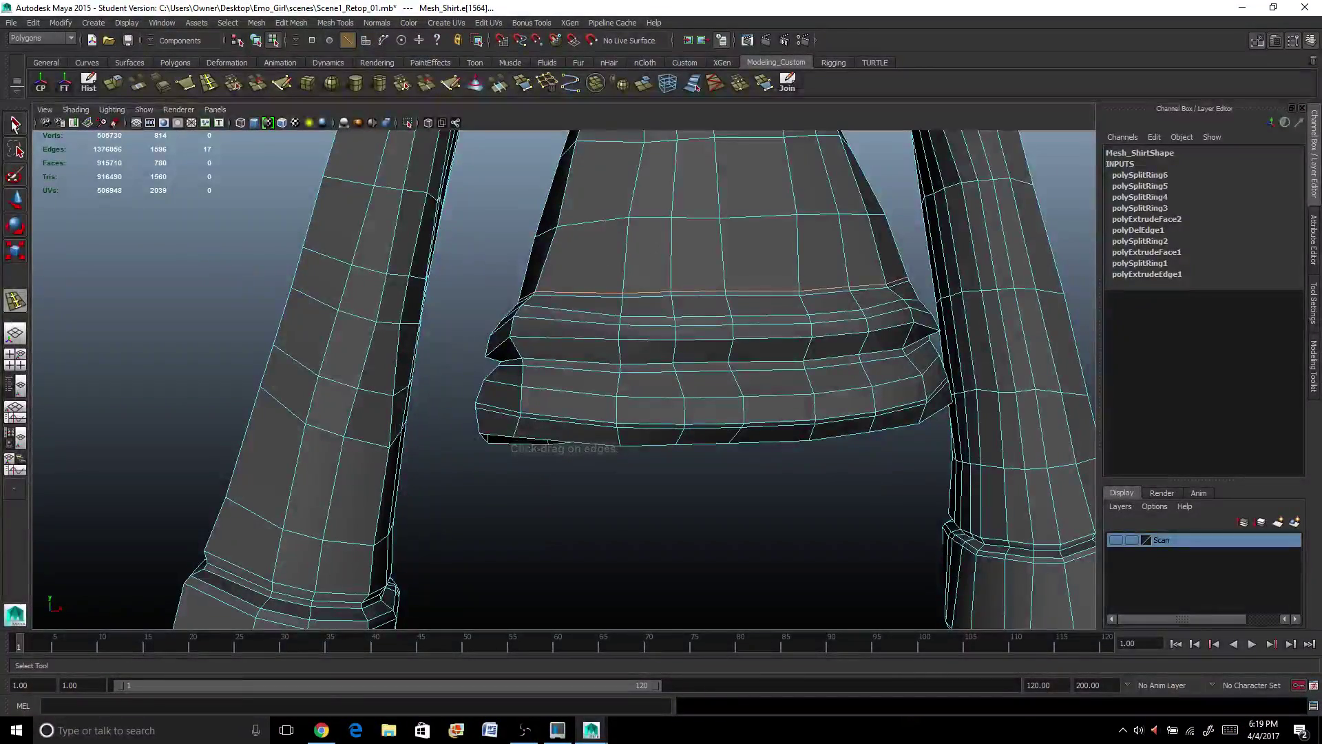
Preview the shirt with smoothing, examine the hem bands' shape without the wireframe, and return to the unsmoothed mesh.
{"action": "right_click_drag", "start_coordinate": [773, 298], "coordinate": [772, 315]}
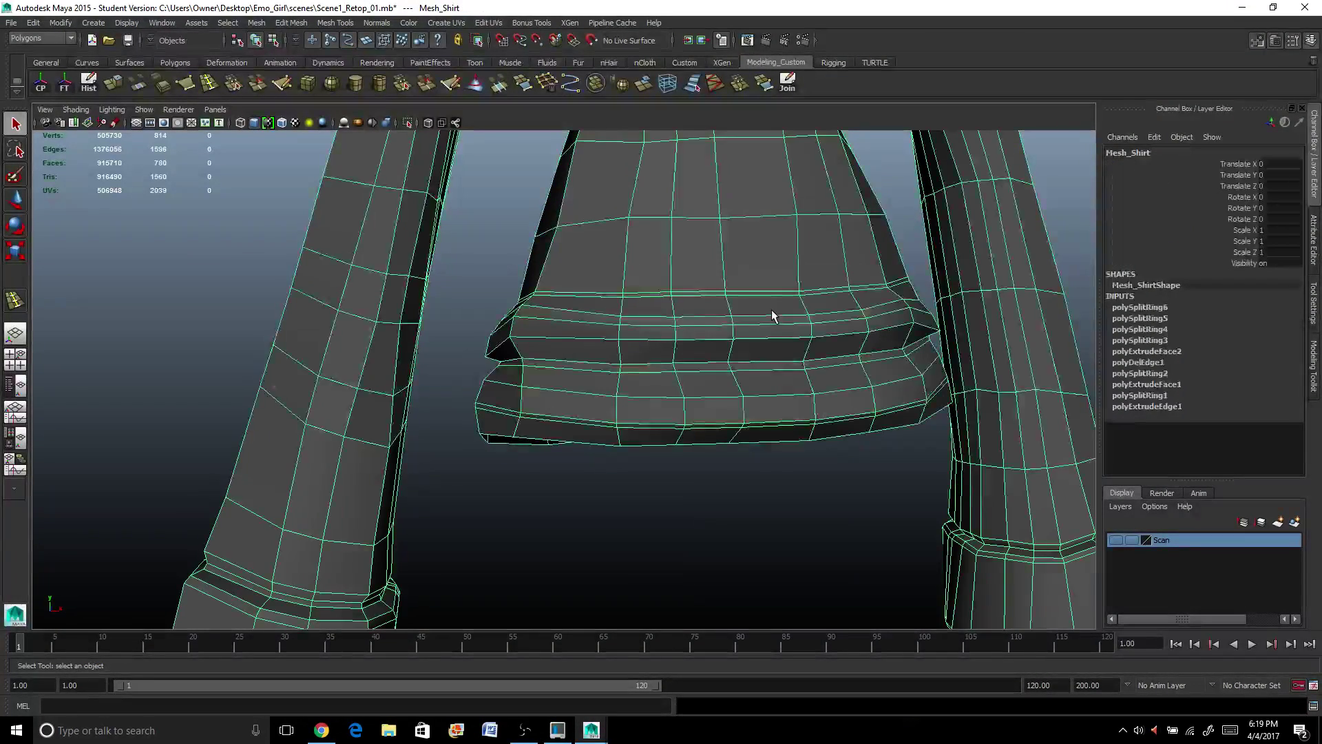
{"action": "key", "text": "3"}
{"action": "left_click", "coordinate": [660, 521]}
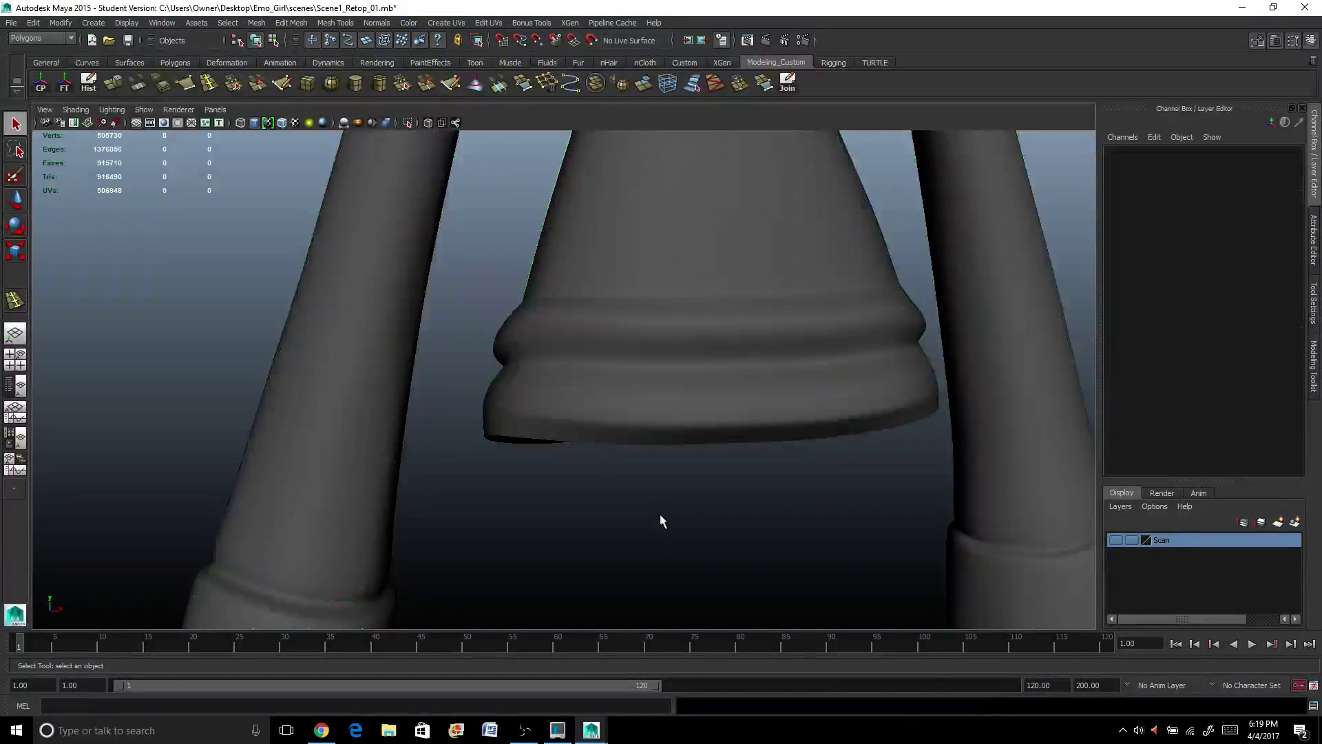
{"action": "scroll", "coordinate": [660, 515], "scroll_direction": "down", "scroll_amount": 5}
{"action": "left_click_drag", "start_coordinate": [660, 515], "coordinate": [747, 434], "text": "alt"}
{"action": "scroll", "coordinate": [743, 424], "scroll_direction": "up", "scroll_amount": 5}
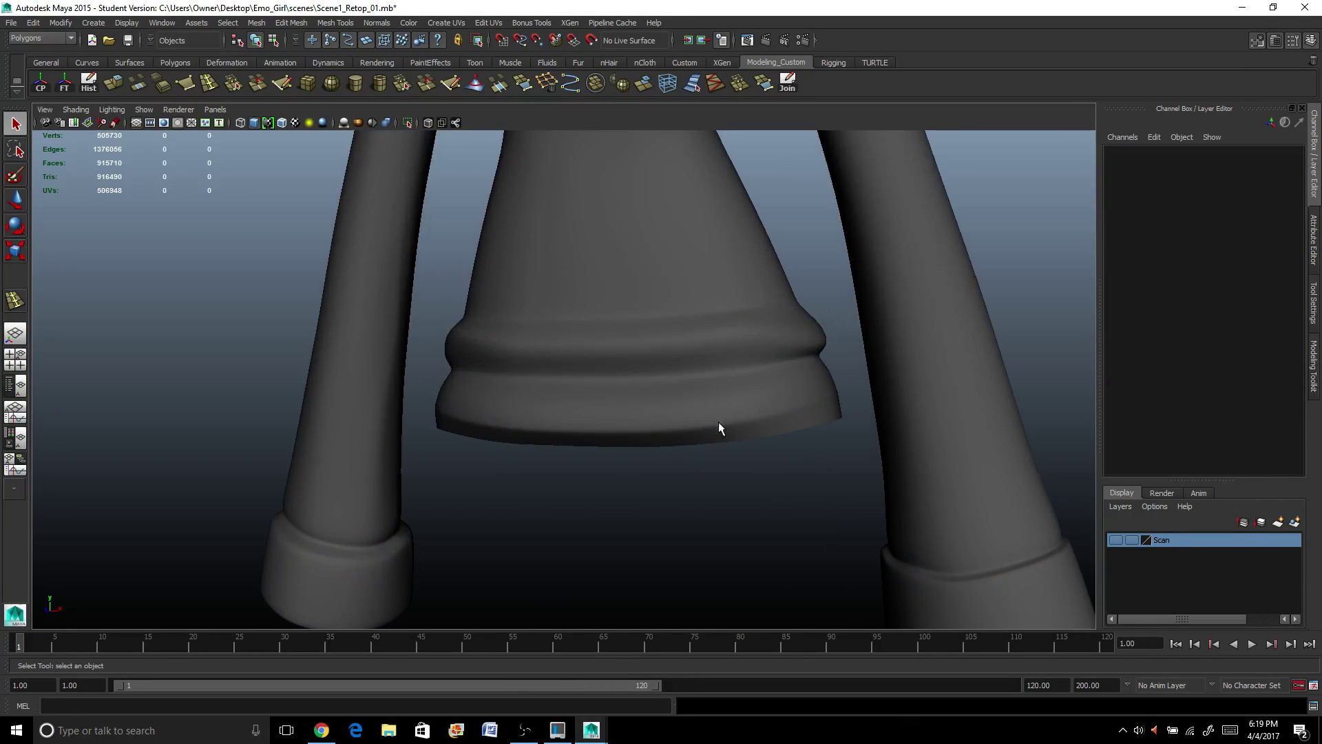
{"action": "left_click", "coordinate": [622, 387]}
{"action": "key", "text": "1"}
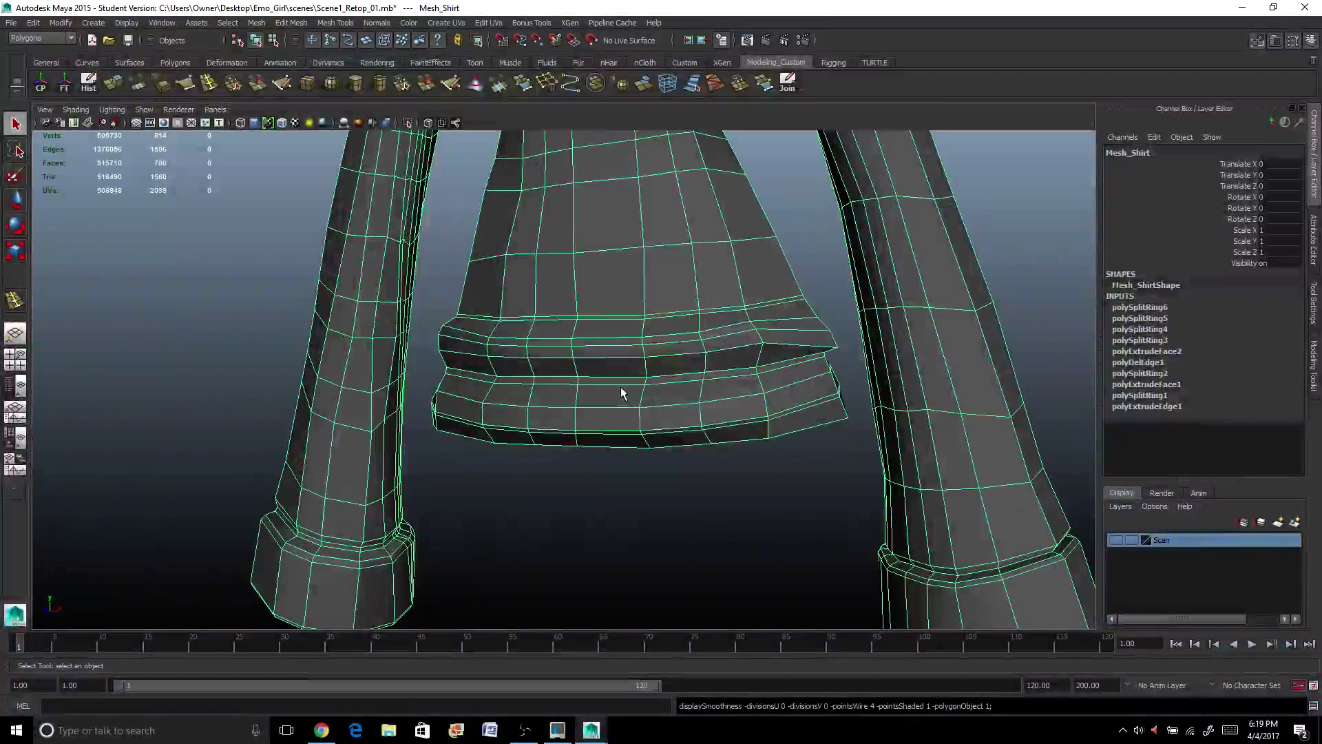
Raise the two outermost vertices at the side corner of the upper hem band to level it with its neighbours.
{"action": "scroll", "coordinate": [621, 390], "scroll_direction": "up", "scroll_amount": 2}
{"action": "right_click_drag", "start_coordinate": [820, 318], "coordinate": [840, 319]}
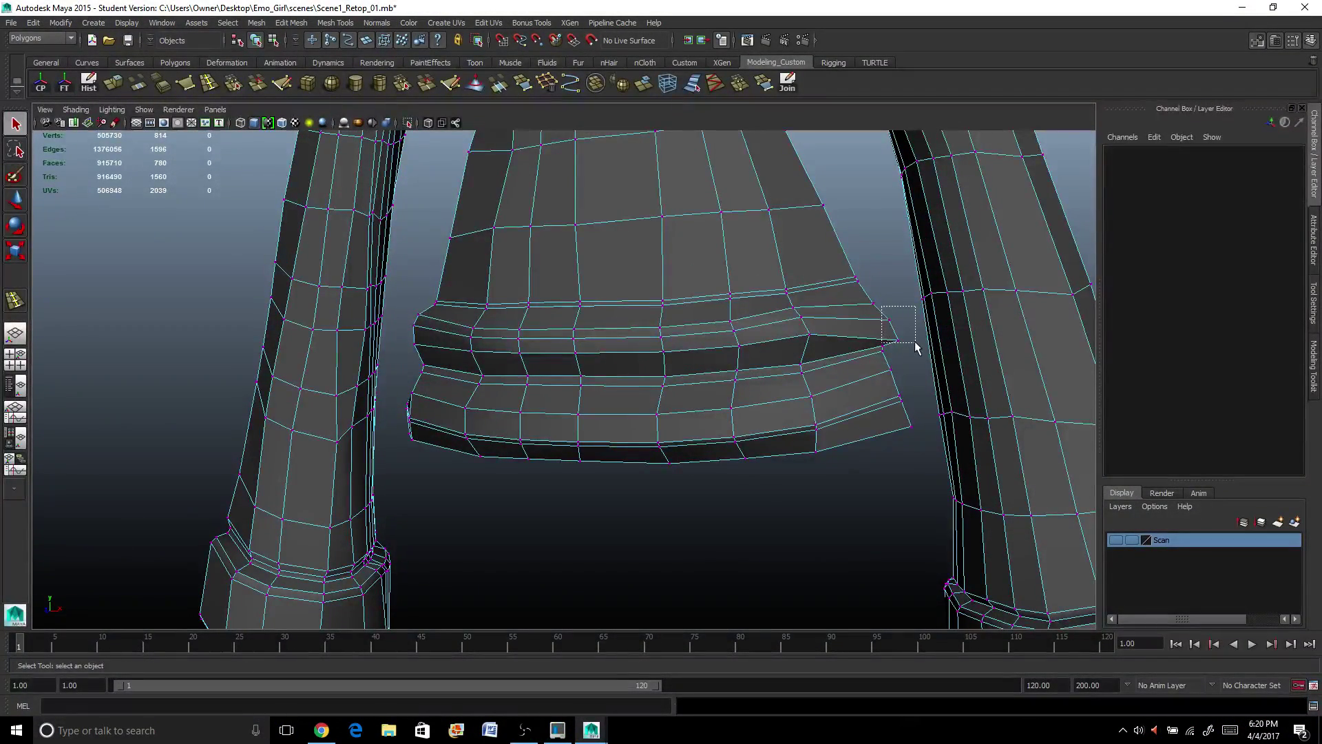
{"action": "left_click_drag", "start_coordinate": [915, 341], "coordinate": [915, 341]}
{"action": "key", "text": "w"}
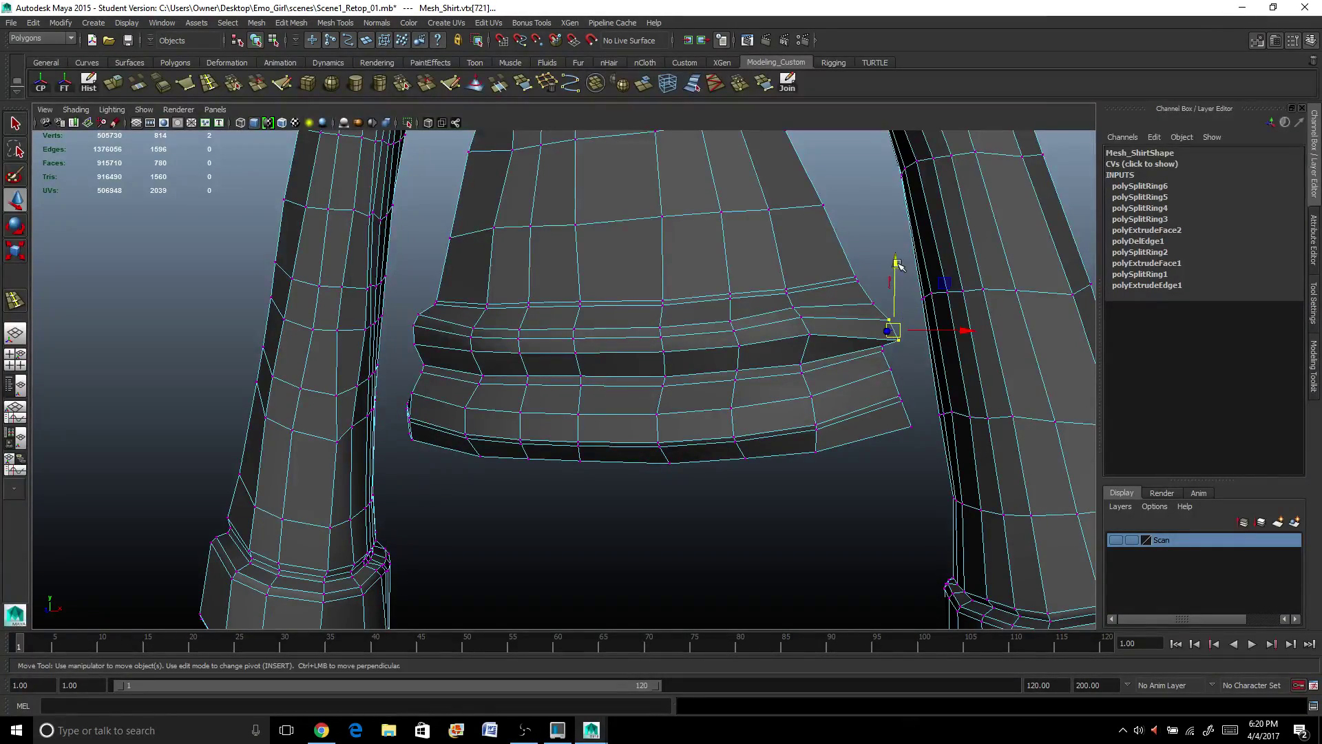
{"action": "left_click_drag", "start_coordinate": [898, 264], "coordinate": [888, 248]}
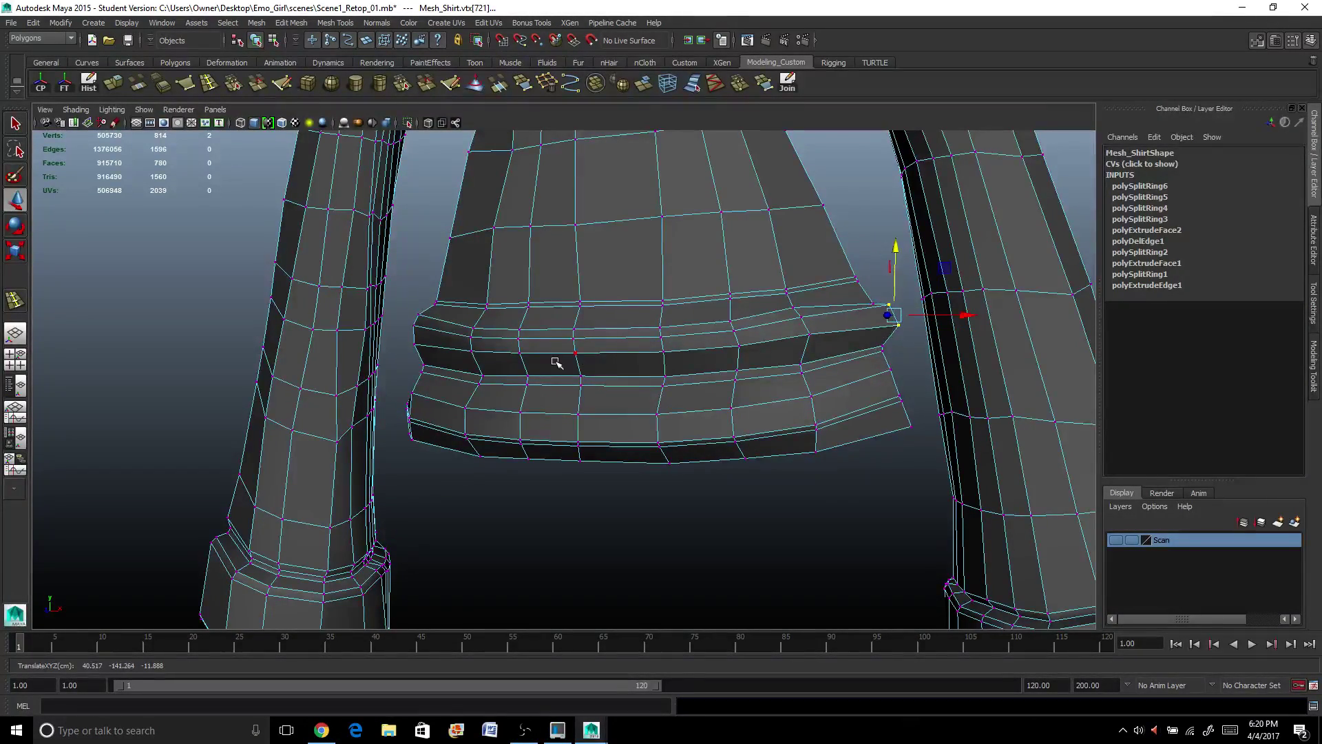
Adjust the height of the four side vertices at the opposite end of the upper hem band.
{"action": "mouse_move", "coordinate": [557, 362]}
{"action": "left_mouse_down", "text": "alt"}
{"action": "mouse_move", "coordinate": [613, 360]}
{"action": "mouse_move", "coordinate": [582, 364]}
{"action": "left_mouse_up", "text": "alt"}
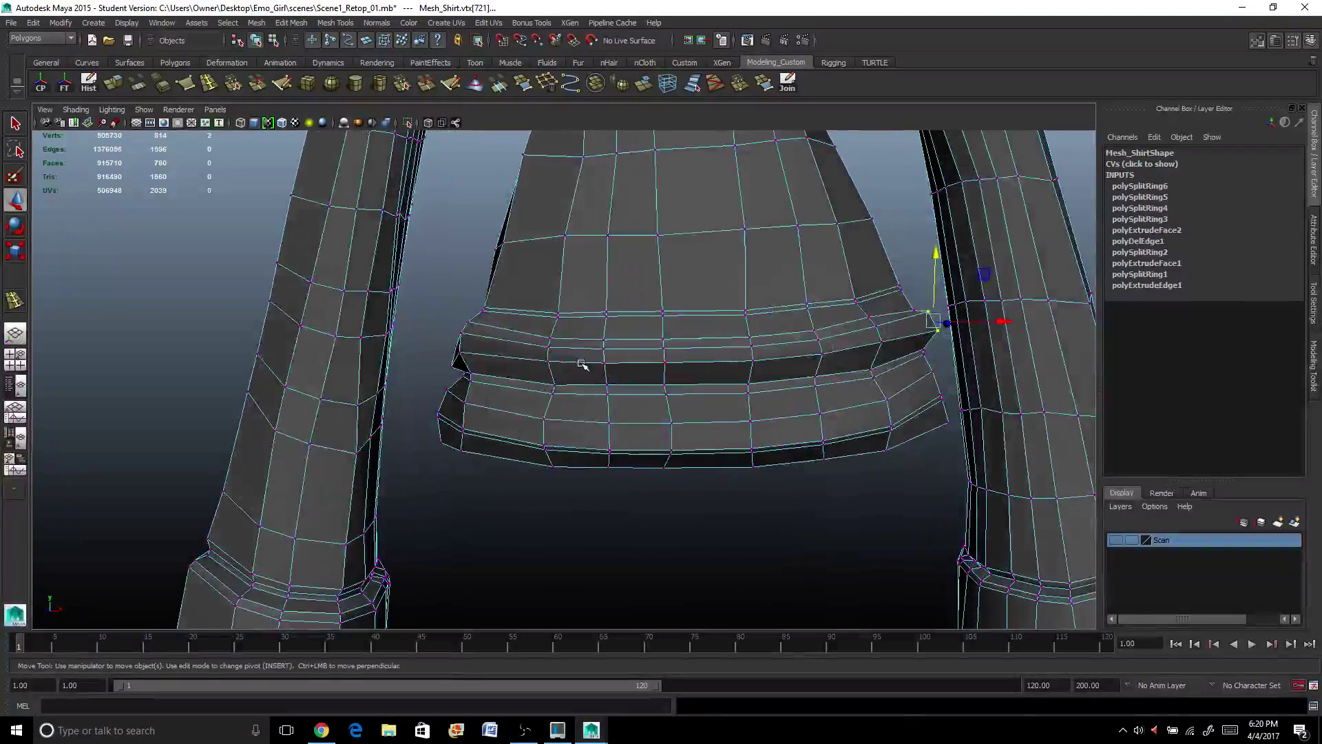
{"action": "left_click_drag", "start_coordinate": [476, 407], "coordinate": [521, 336], "text": "alt"}
{"action": "left_click_drag", "start_coordinate": [518, 277], "coordinate": [519, 281]}
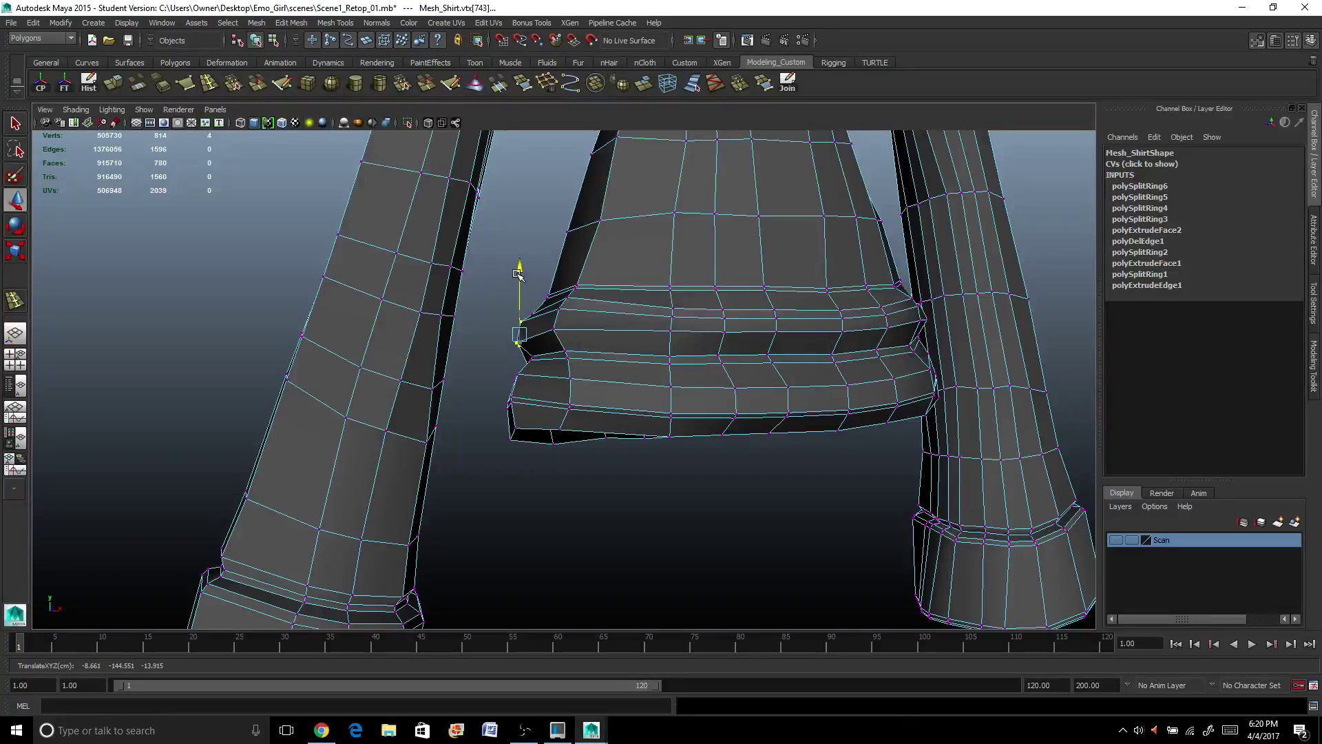
Extrude the open border edge loop at the shirt's bottom and scale it inward to 0.917 to give the hem thickness.
{"action": "left_click_drag", "start_coordinate": [627, 295], "coordinate": [641, 306], "text": "alt"}
{"action": "right_click_drag", "start_coordinate": [558, 354], "coordinate": [567, 358]}
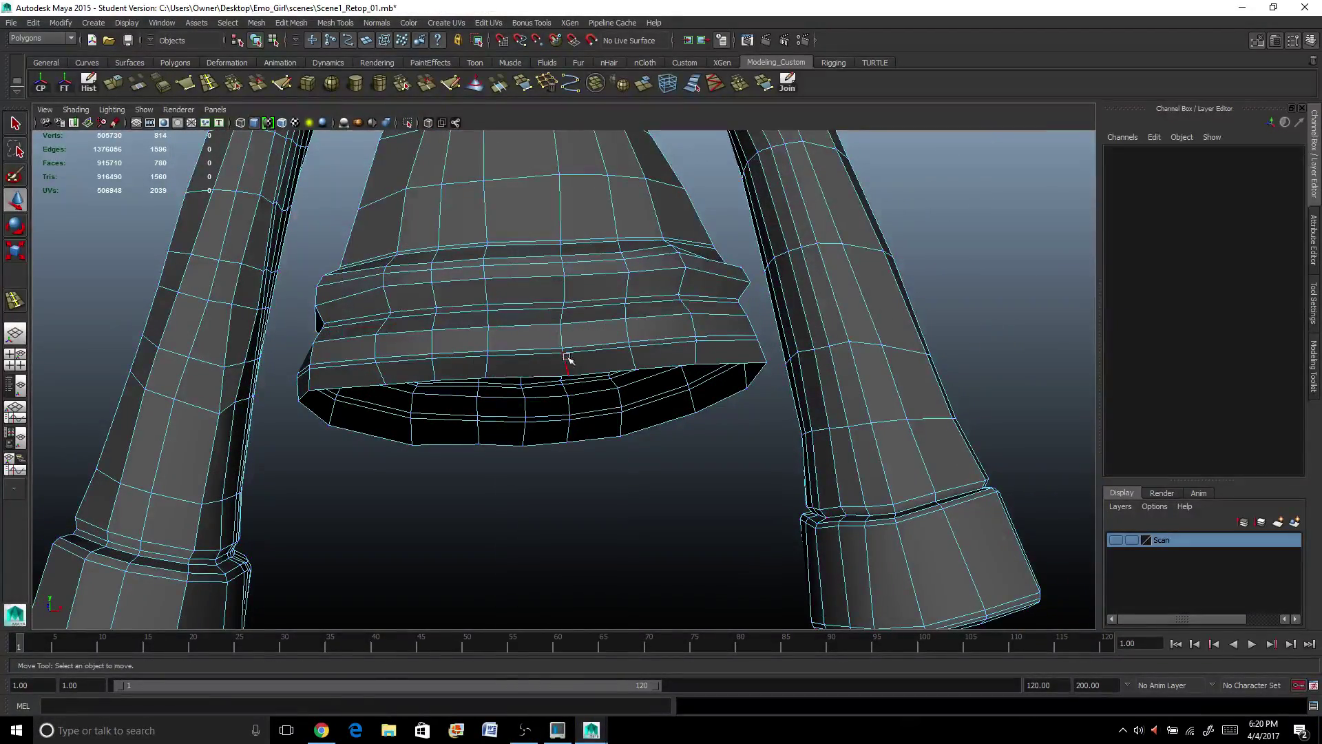
{"action": "double_click", "coordinate": [542, 372]}
{"action": "left_click_drag", "start_coordinate": [542, 372], "coordinate": [523, 365], "text": "alt"}
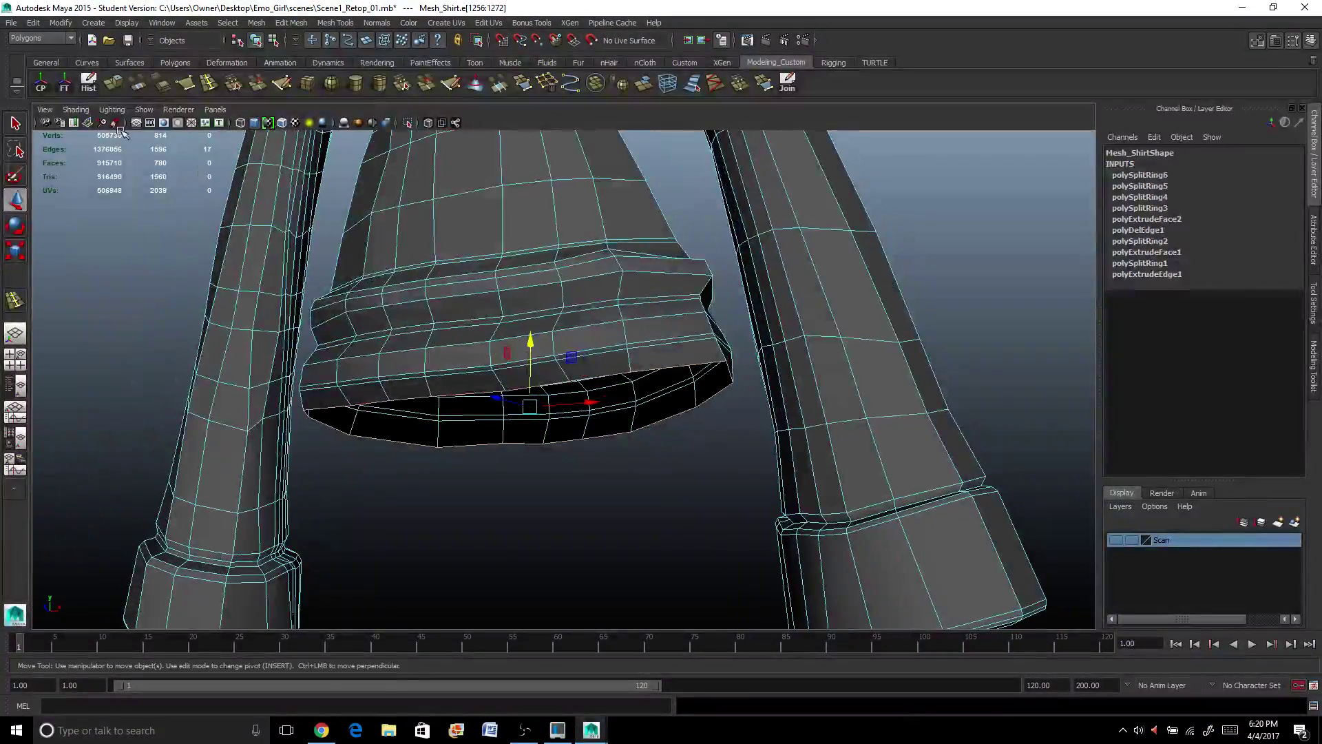
{"action": "left_click", "coordinate": [111, 84]}
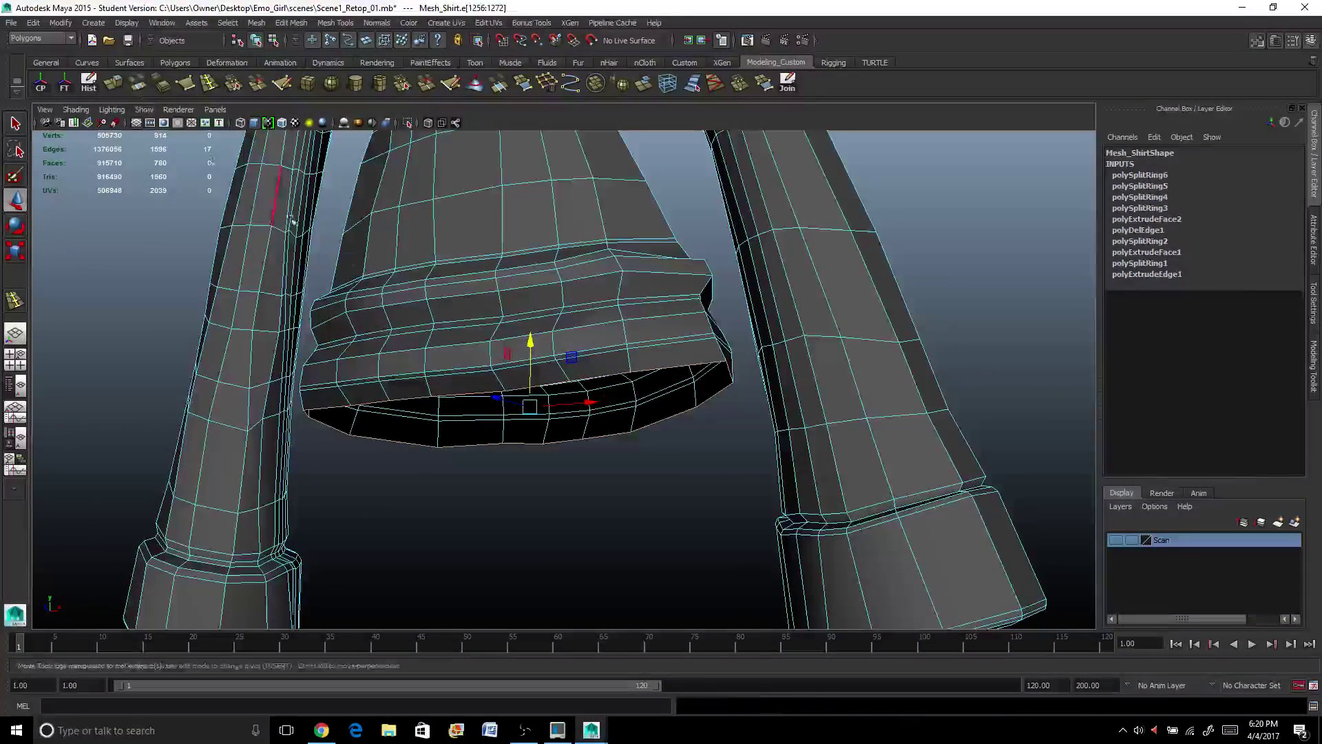
{"action": "left_click", "coordinate": [549, 313]}
{"action": "left_click_drag", "start_coordinate": [515, 405], "coordinate": [501, 422]}
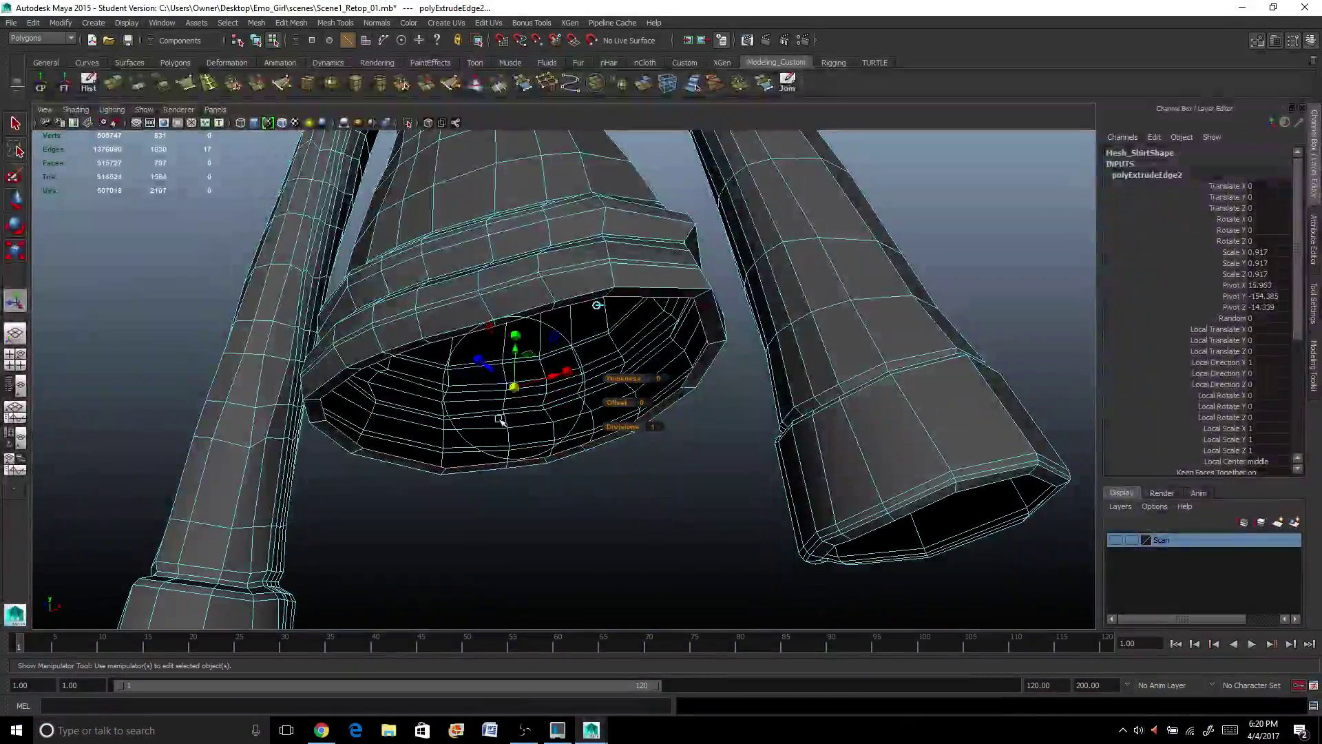
{"action": "right_click_drag", "start_coordinate": [517, 234], "coordinate": [552, 229]}
{"action": "left_click", "coordinate": [552, 229]}
Preview the whole shirt with smoothing, inspect it from several angles, and return to the unsmoothed mesh.
{"action": "scroll", "coordinate": [553, 228], "scroll_direction": "down", "scroll_amount": 5}
{"action": "left_click_drag", "start_coordinate": [552, 229], "coordinate": [472, 436], "text": "alt"}
{"action": "right_click_drag", "start_coordinate": [473, 437], "coordinate": [480, 406], "text": "alt"}
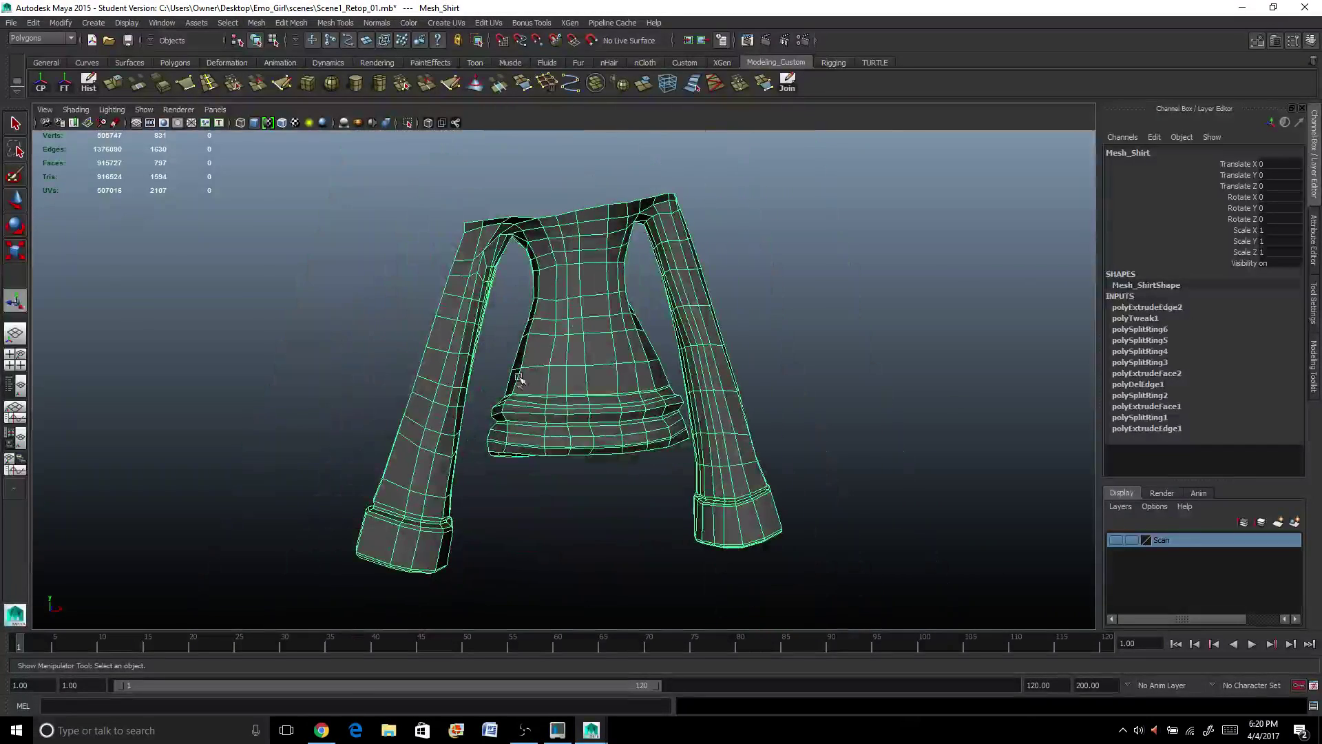
{"action": "key", "text": "3"}
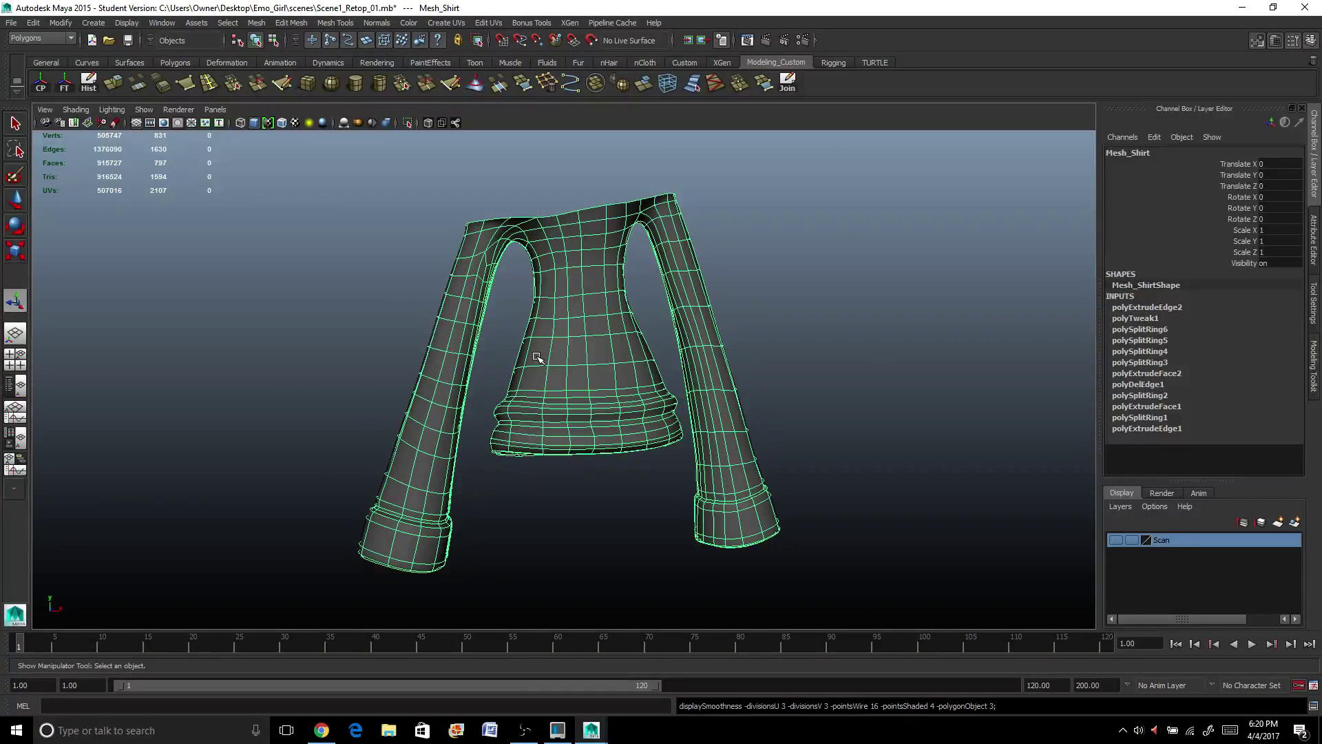
{"action": "left_click", "coordinate": [558, 542]}
{"action": "left_click_drag", "start_coordinate": [555, 534], "coordinate": [643, 461], "text": "alt"}
{"action": "left_click", "coordinate": [587, 384]}
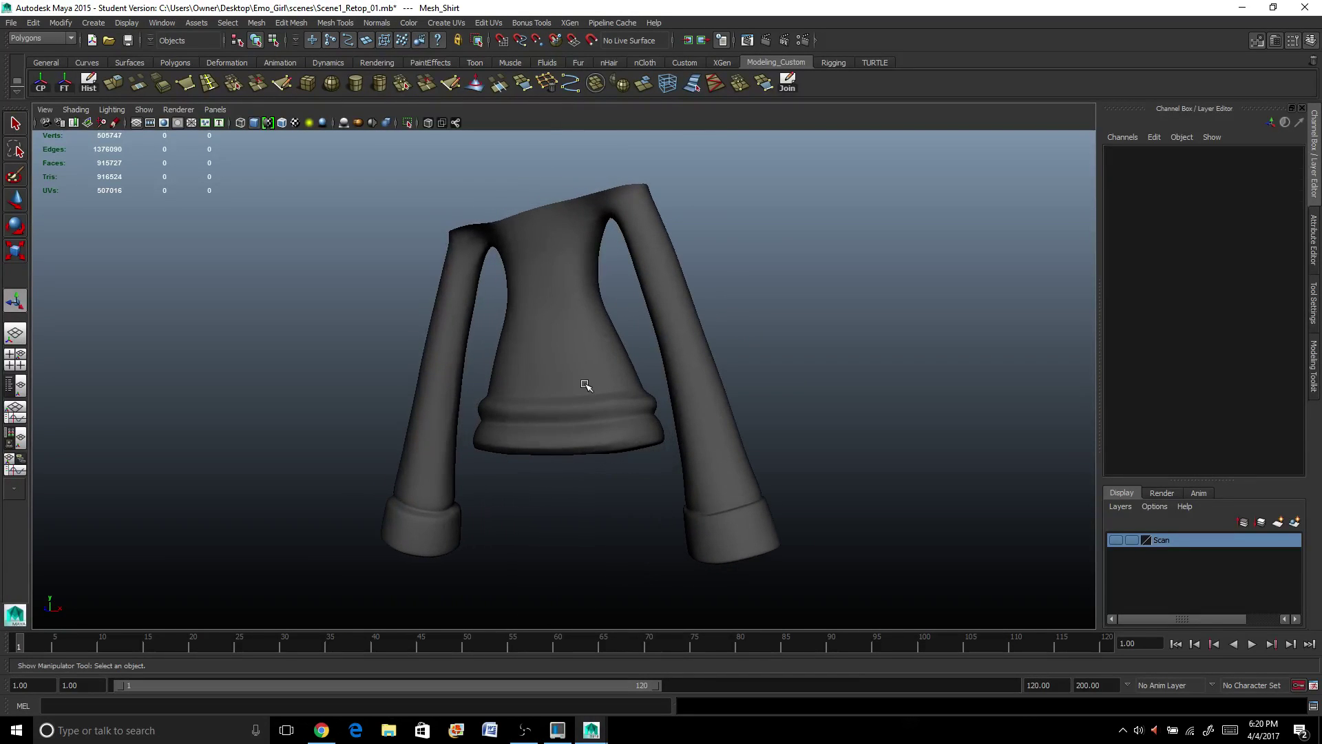
{"action": "key", "text": "1"}
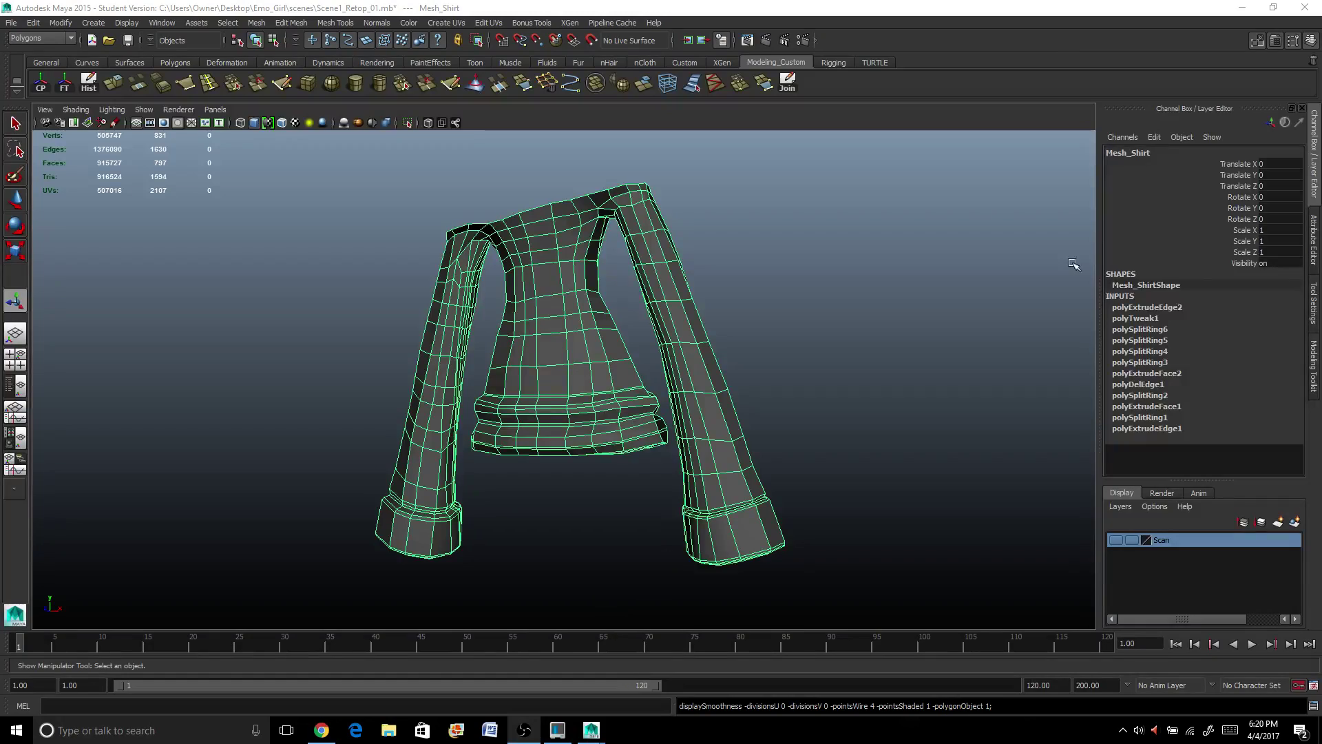
{"action": "left_click_drag", "start_coordinate": [589, 290], "coordinate": [558, 315], "text": "alt"}
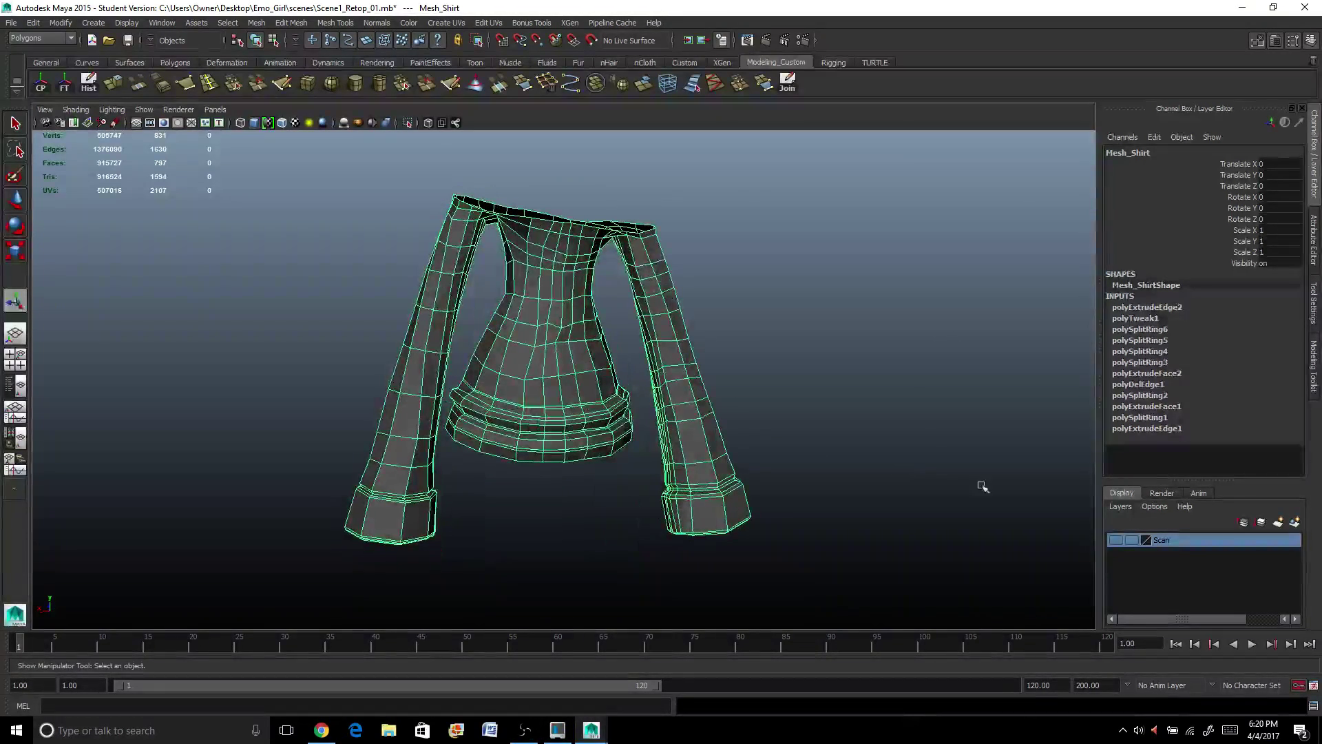
Show the scan layer, examine how the shirt's open neckline meets the scanned collar, and hide the scan again.
{"action": "left_click", "coordinate": [1116, 541]}
{"action": "scroll", "coordinate": [612, 388], "scroll_direction": "up", "scroll_amount": 5}
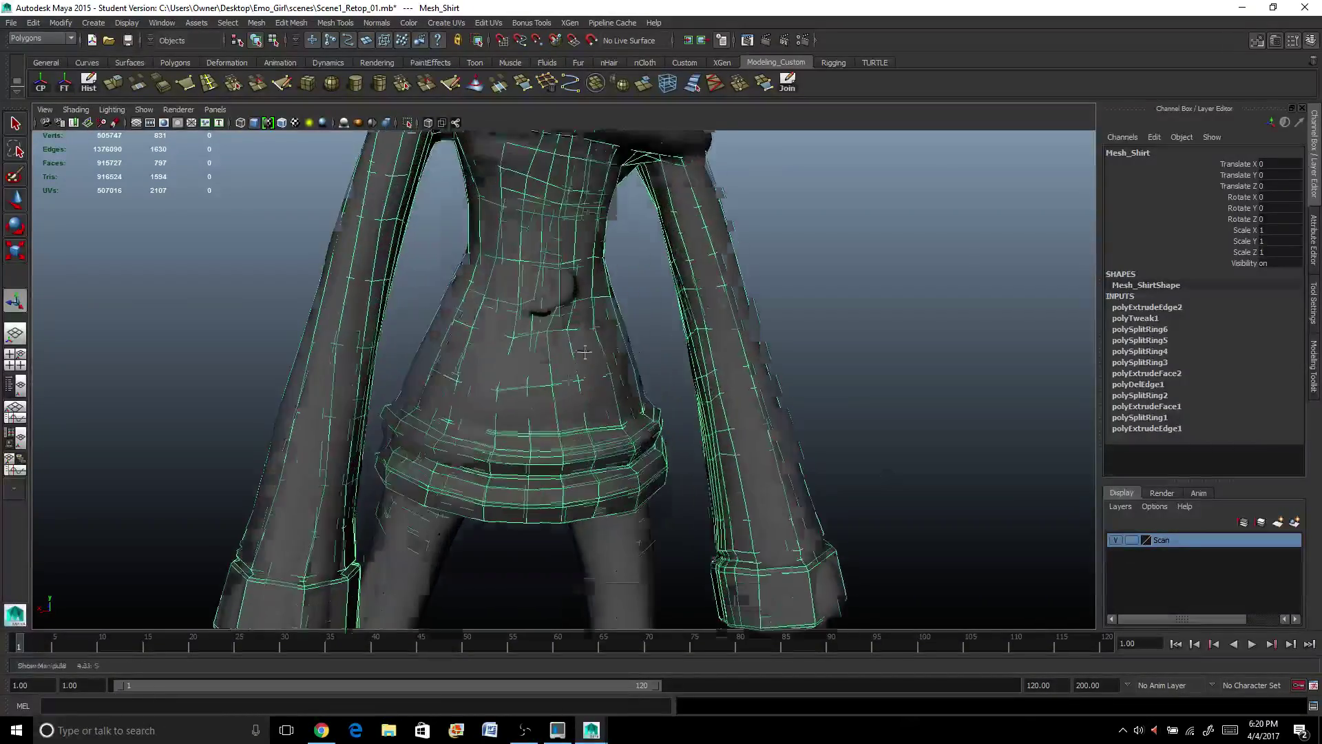
{"action": "left_click_drag", "start_coordinate": [612, 388], "coordinate": [606, 335], "text": "alt"}
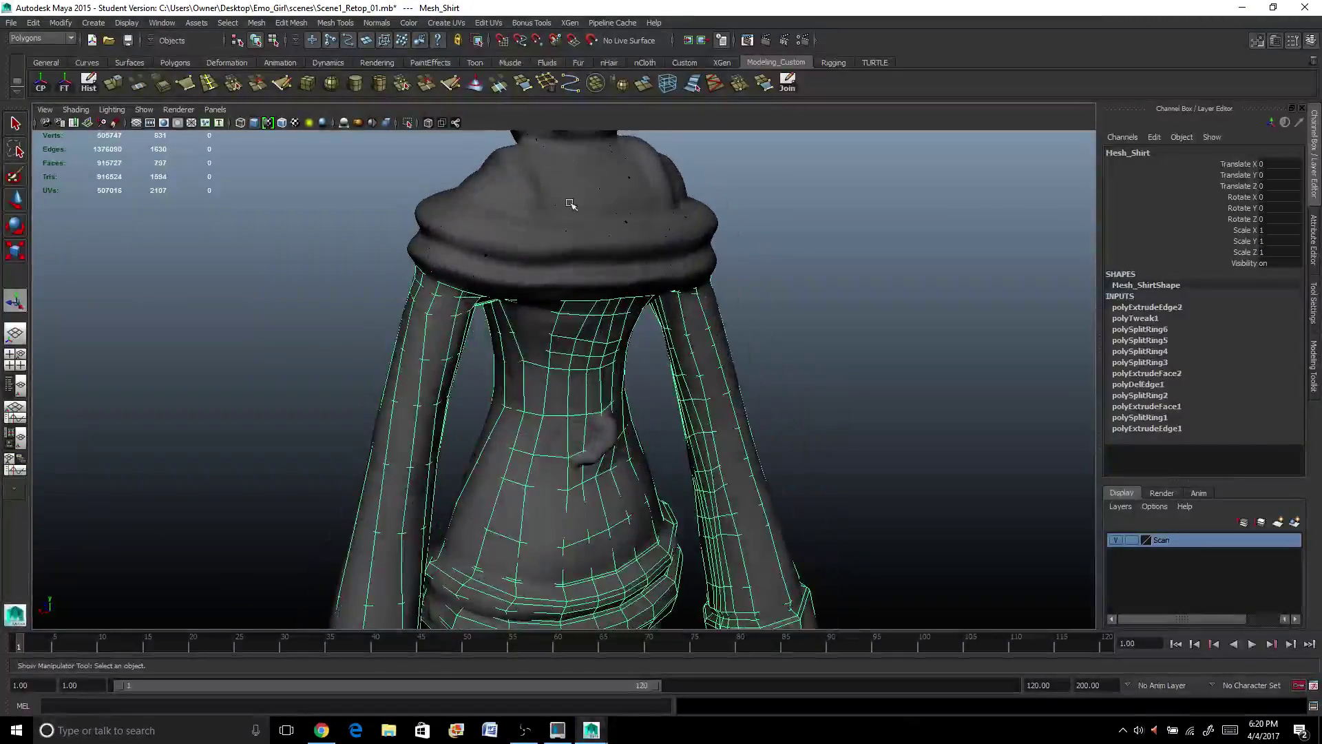
{"action": "left_click_drag", "start_coordinate": [571, 203], "coordinate": [629, 293], "text": "alt"}
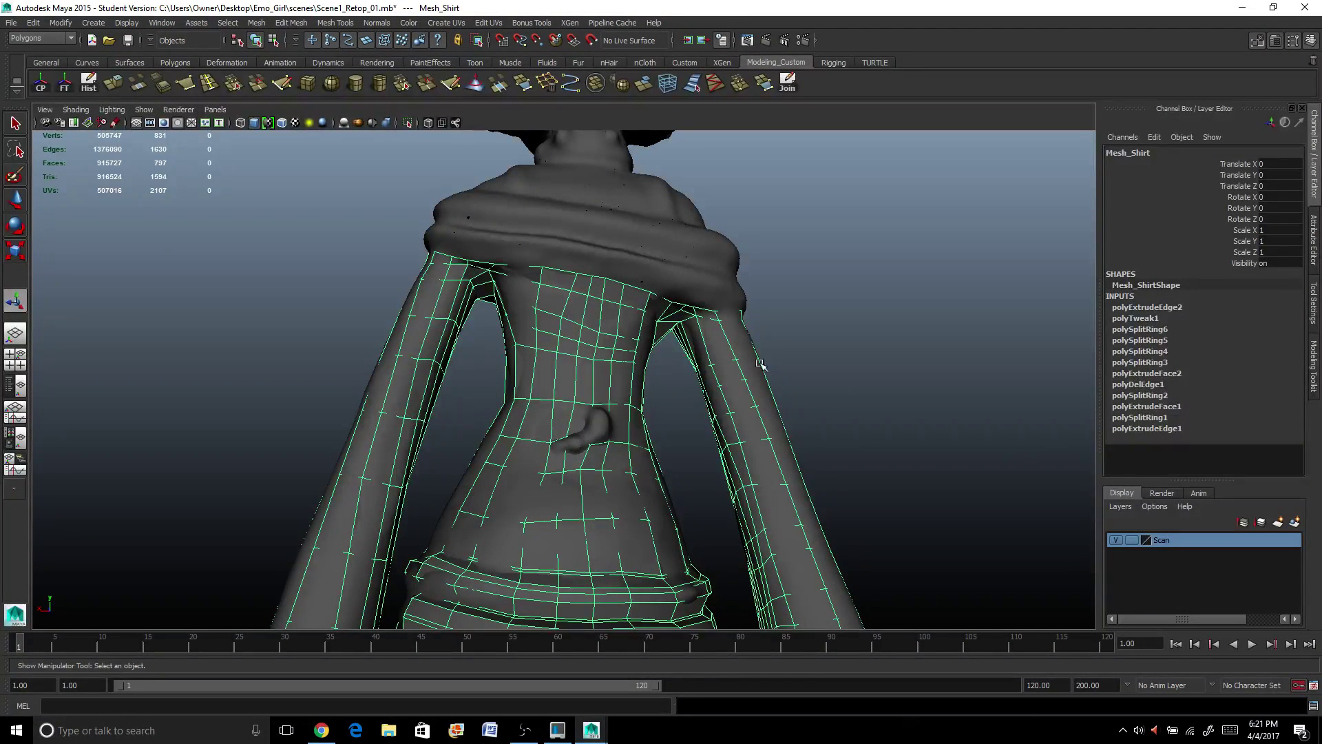
{"action": "left_click", "coordinate": [1117, 540]}
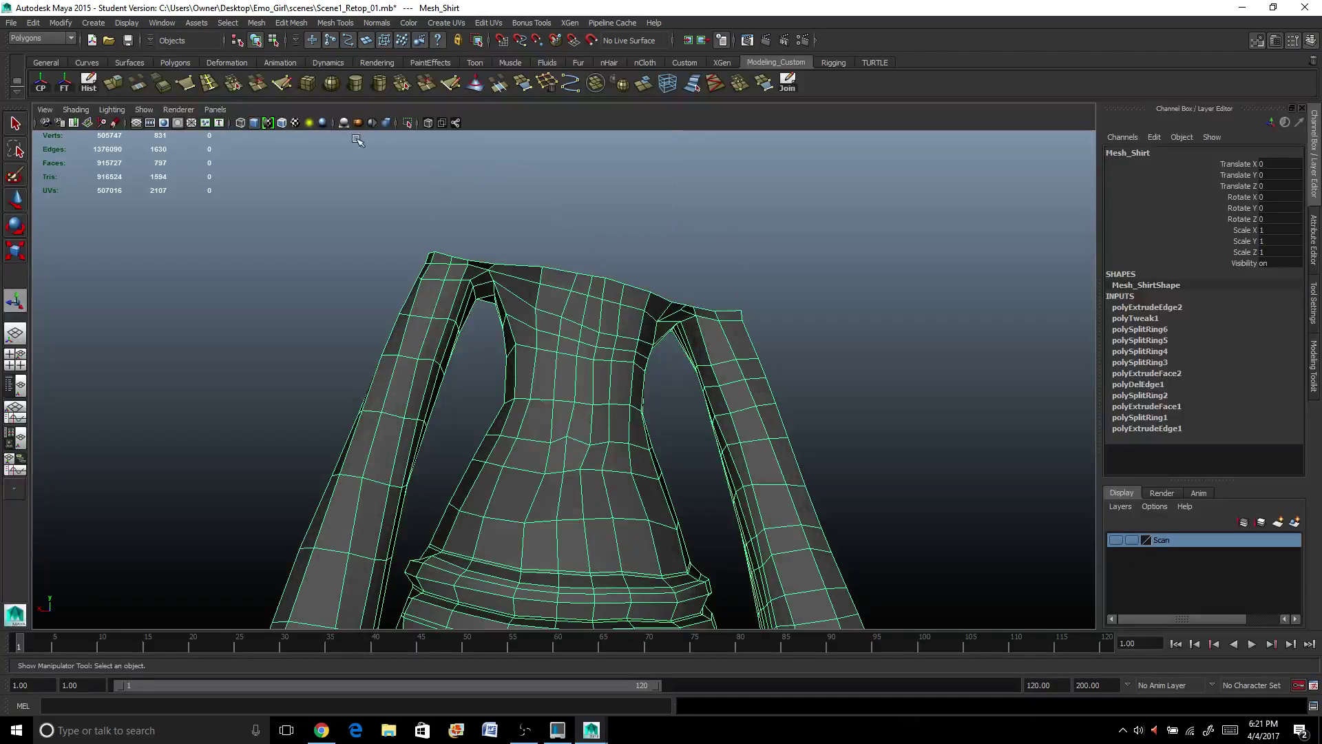
Delete the shirt's construction history and extrude the open border edge loop at the neckline upward by about 9.6 units.
{"action": "left_click", "coordinate": [89, 81]}
{"action": "right_click", "coordinate": [590, 319]}
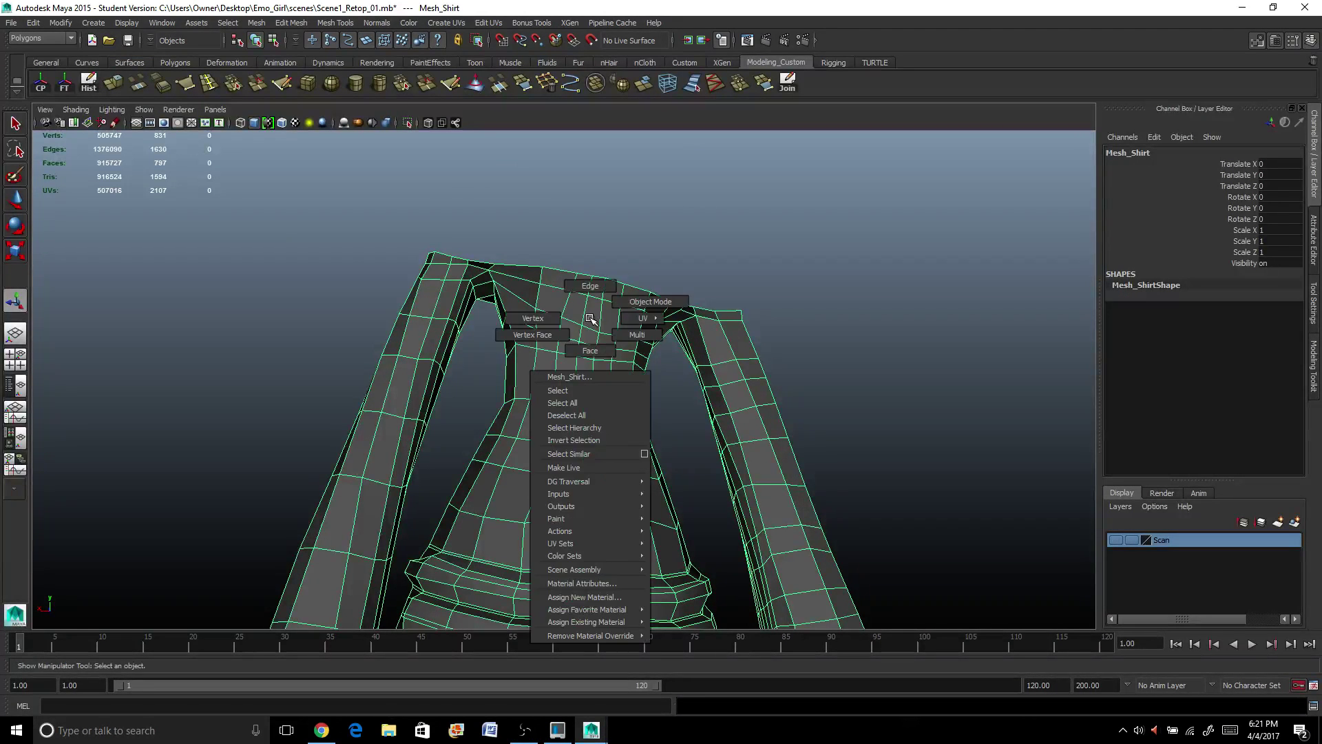
{"action": "left_click", "coordinate": [591, 286]}
{"action": "double_click", "coordinate": [585, 274]}
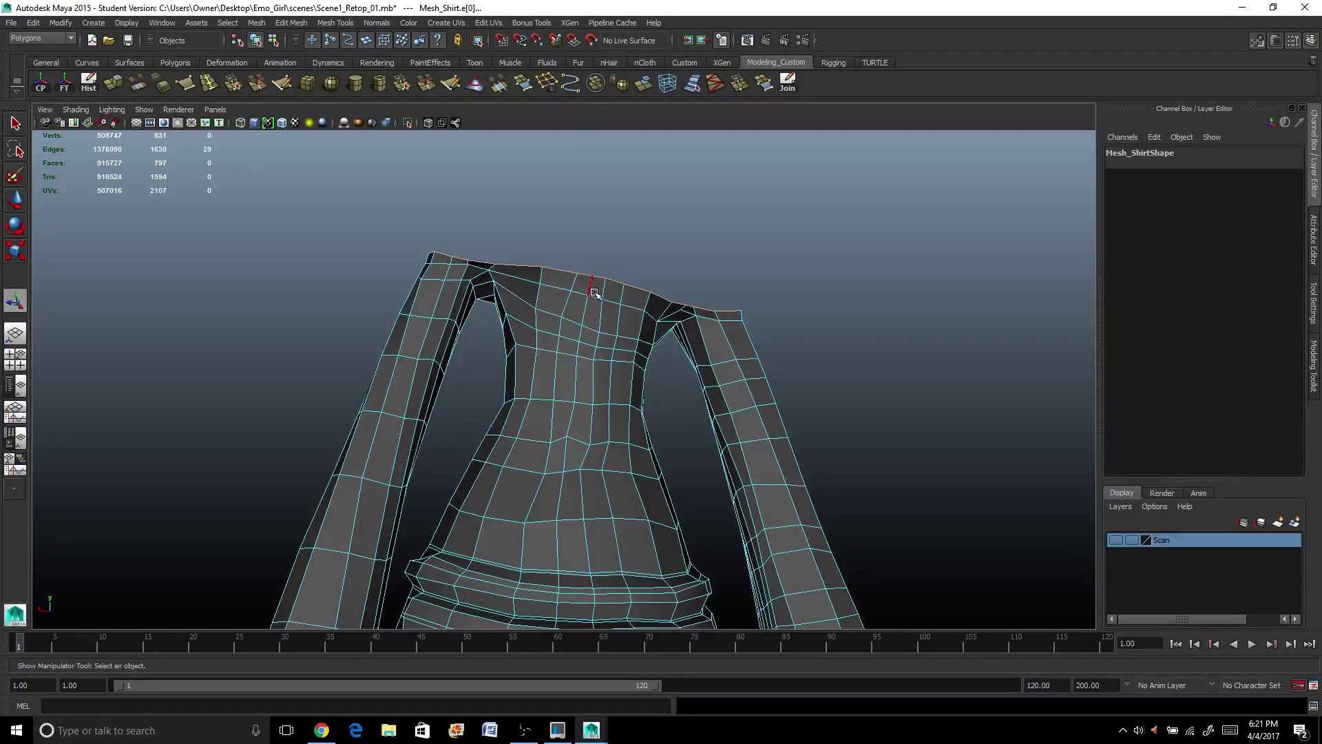
{"action": "left_click_drag", "start_coordinate": [585, 274], "coordinate": [809, 265], "text": "alt"}
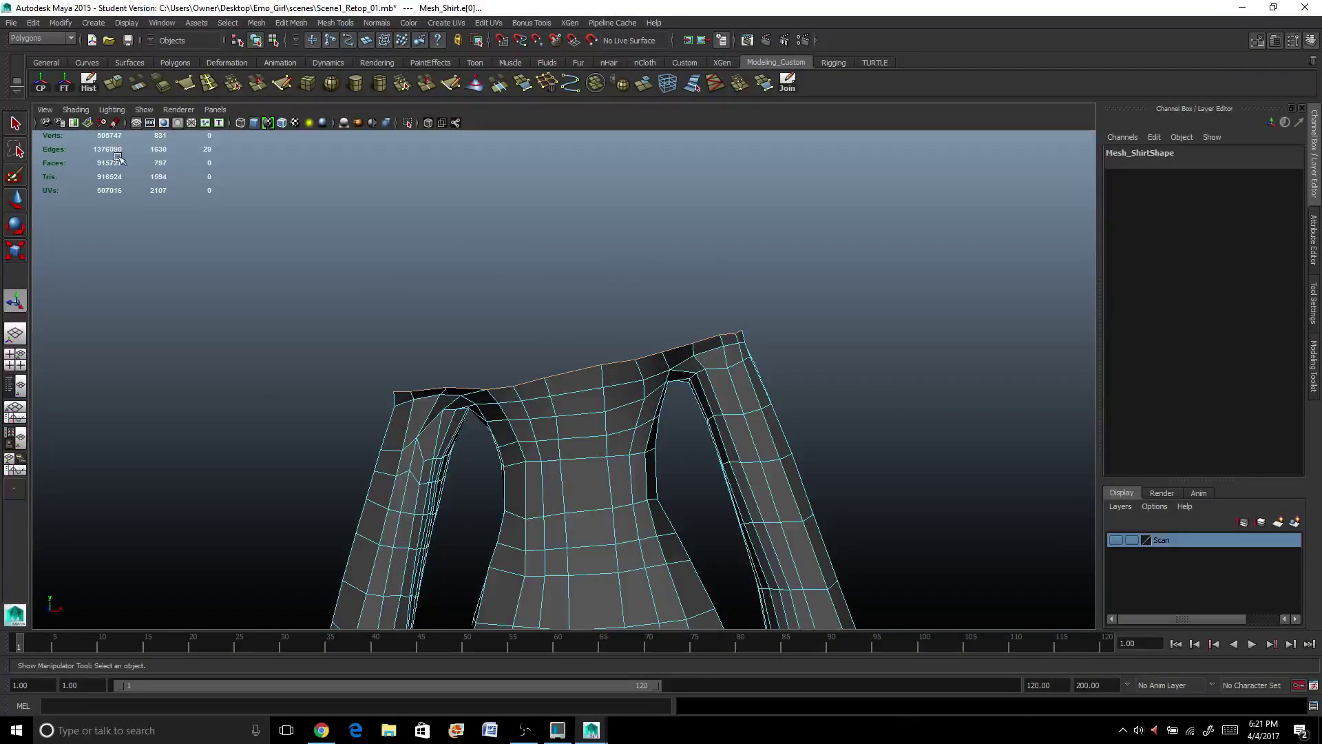
{"action": "left_click", "coordinate": [113, 83]}
{"action": "left_click", "coordinate": [734, 270]}
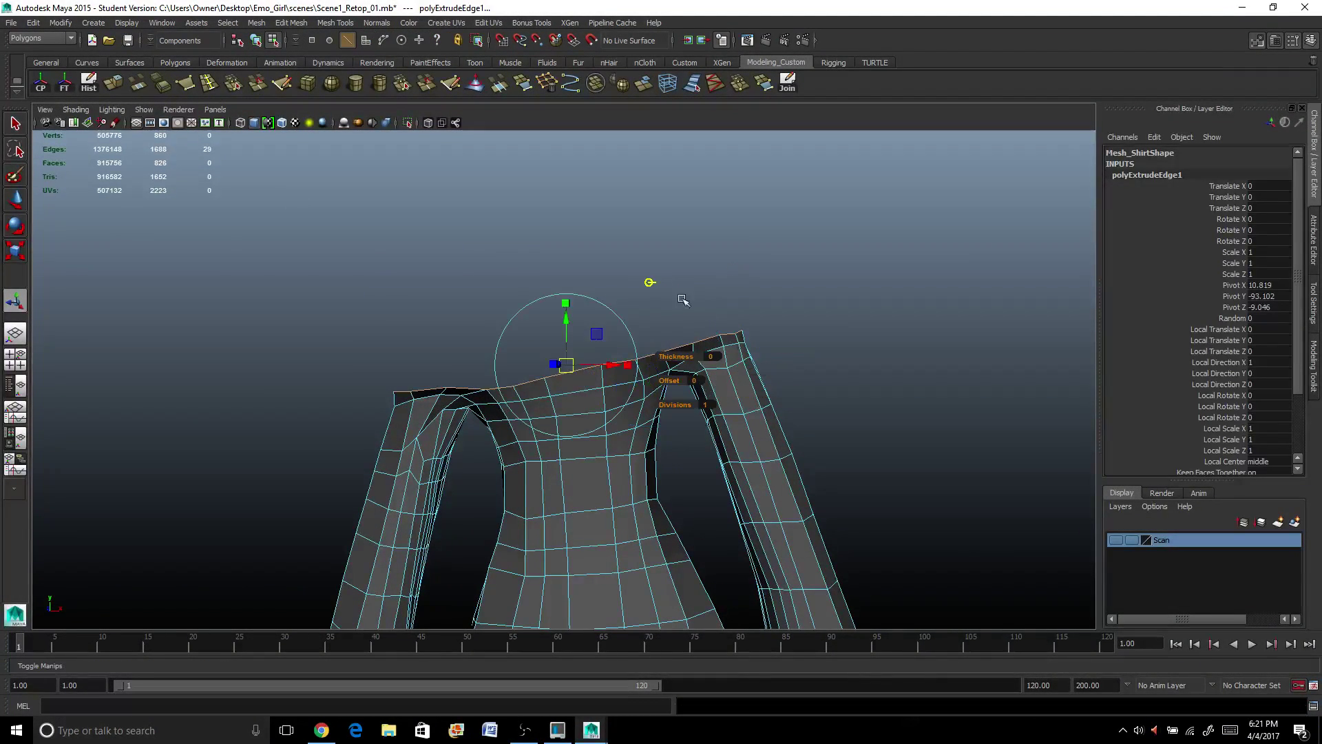
{"action": "left_click_drag", "start_coordinate": [566, 321], "coordinate": [569, 256]}
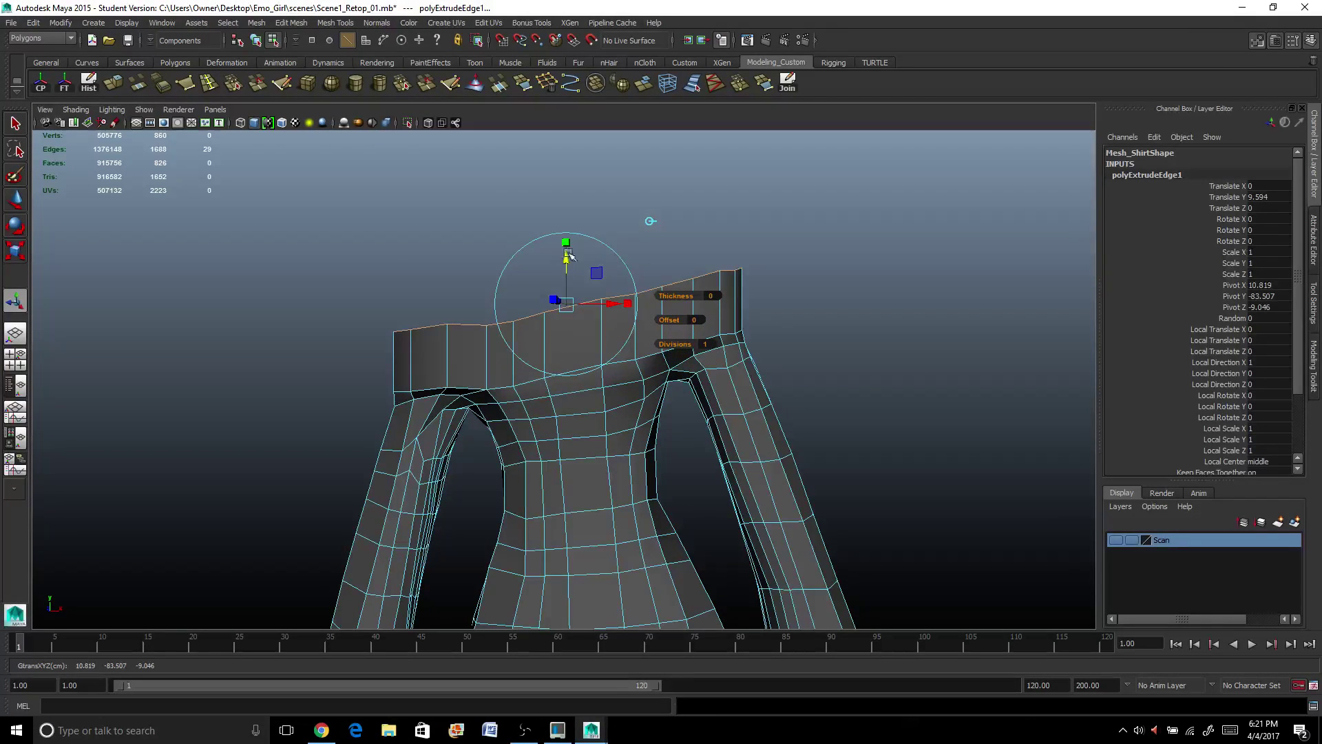
Using the scan as reference, raise the extruded collar edge to 12.211, shift it -1.182 in X and scale it to 0.847, 0.945, 1.042.
{"action": "left_click", "coordinate": [1120, 542]}
{"action": "left_click_drag", "start_coordinate": [565, 261], "coordinate": [558, 245]}
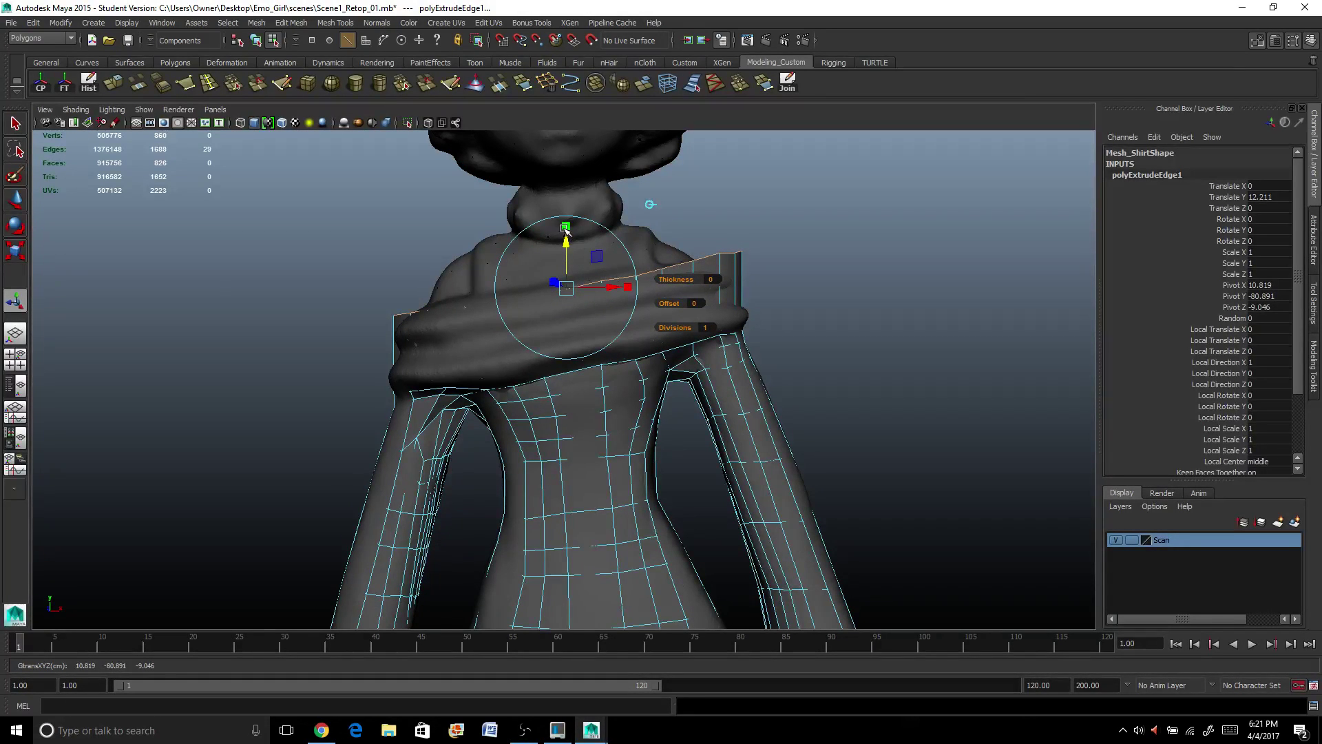
{"action": "left_click_drag", "start_coordinate": [565, 229], "coordinate": [615, 298], "text": "alt"}
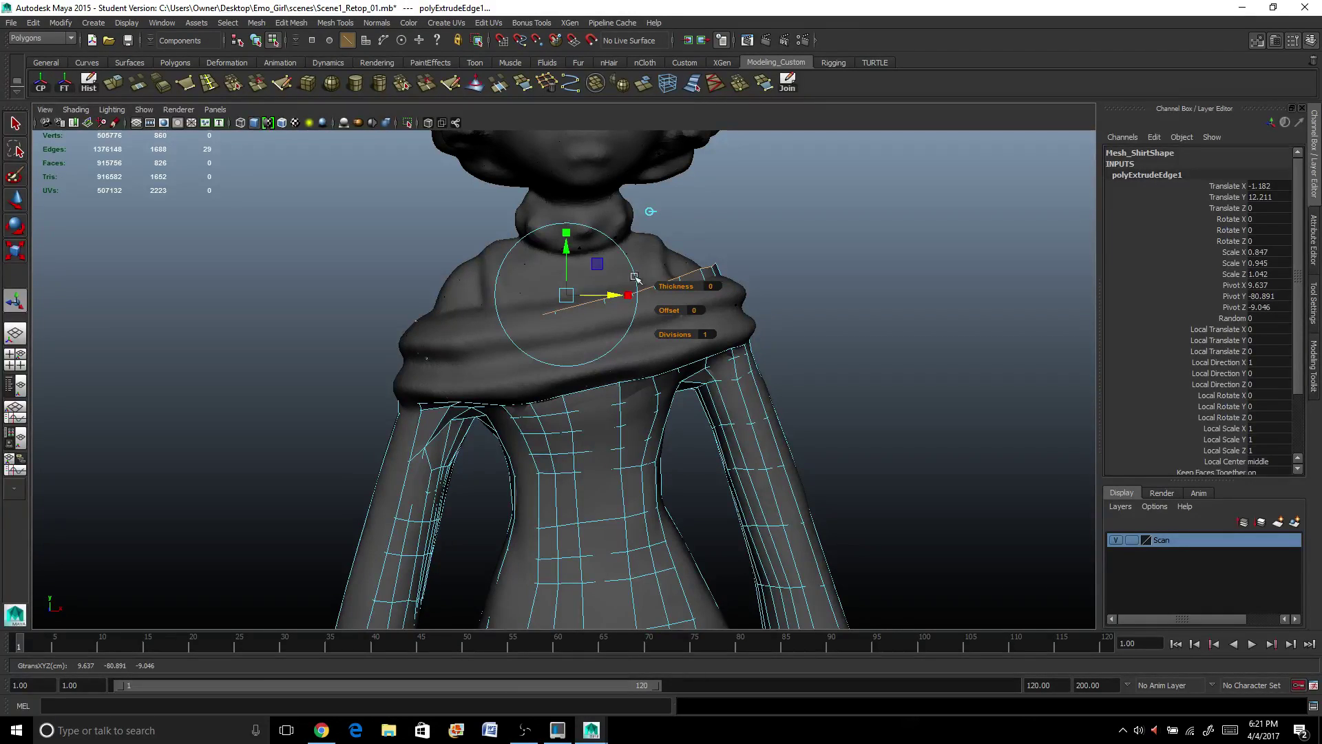
{"action": "left_click_drag", "start_coordinate": [596, 378], "coordinate": [642, 371], "text": "alt"}
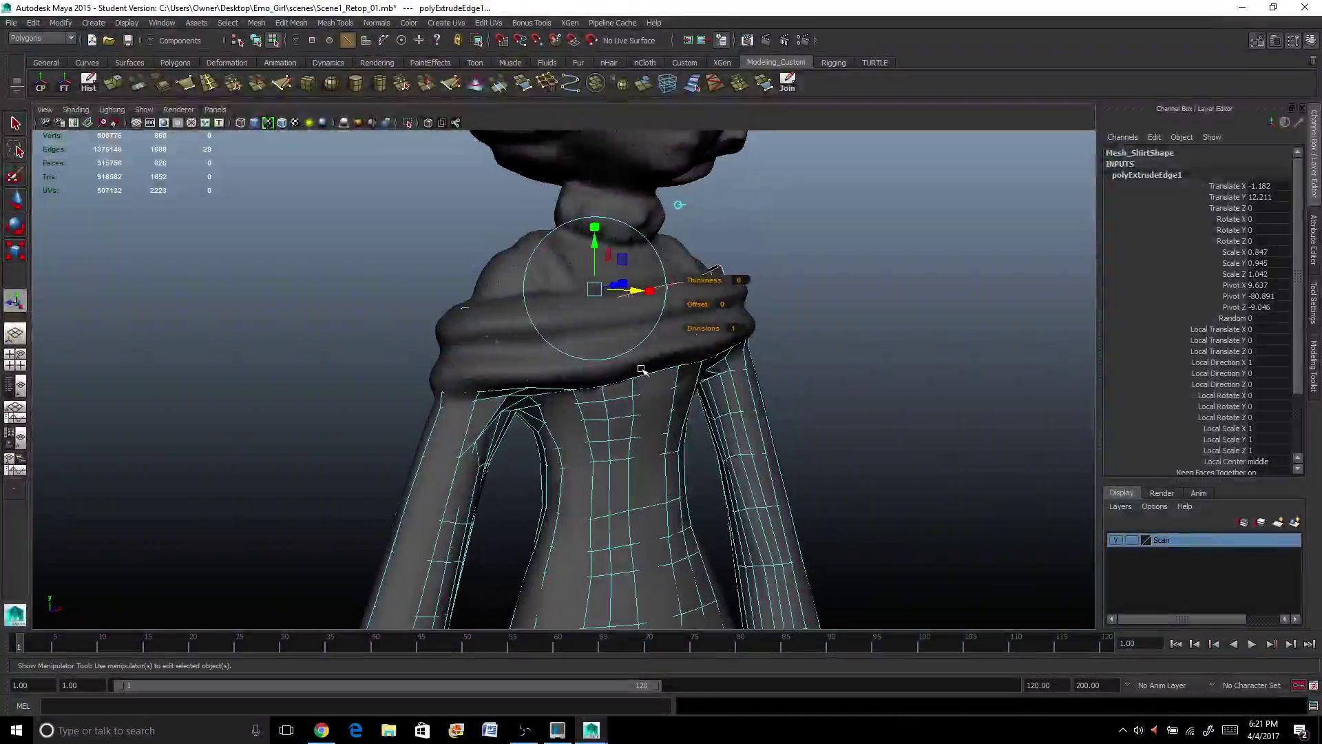
{"action": "left_click", "coordinate": [1115, 540]}
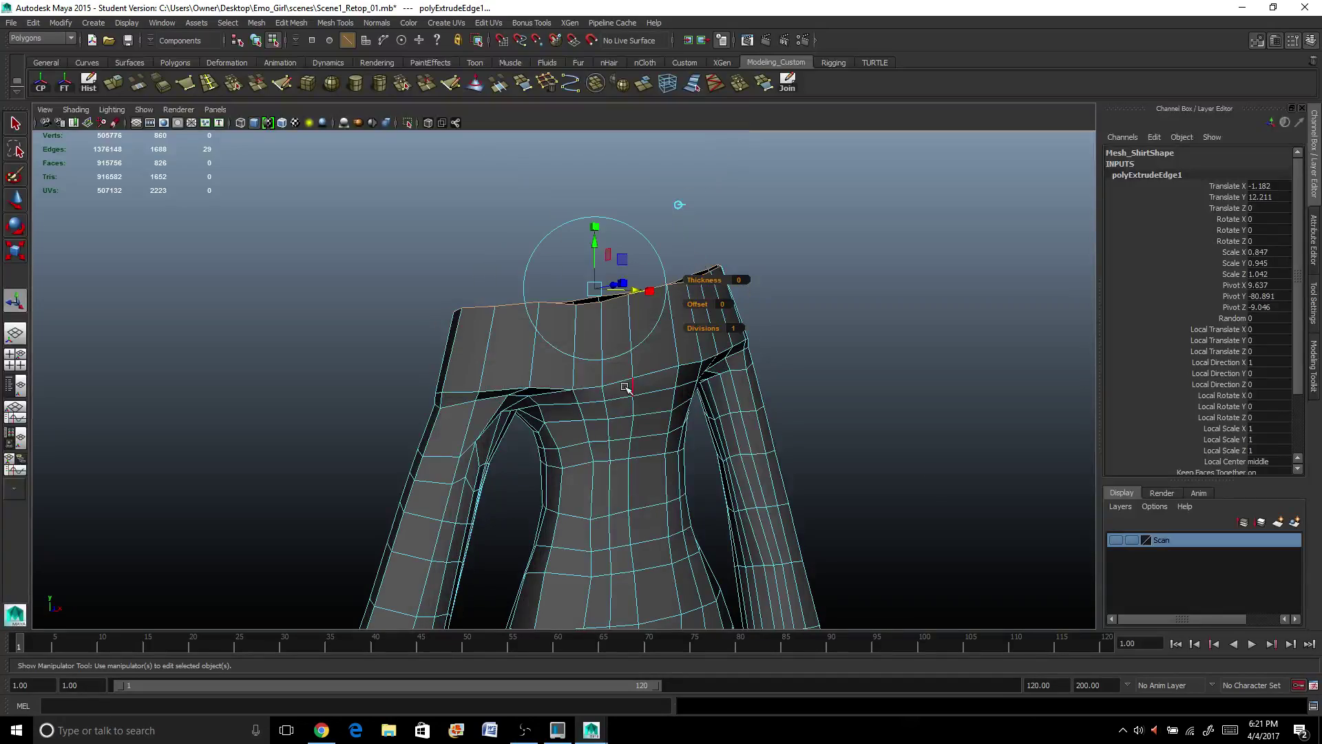
Insert an edge loop around the middle of the collar band with edge-flow insertion turned off.
{"action": "left_click_drag", "start_coordinate": [547, 345], "coordinate": [496, 324], "text": "alt"}
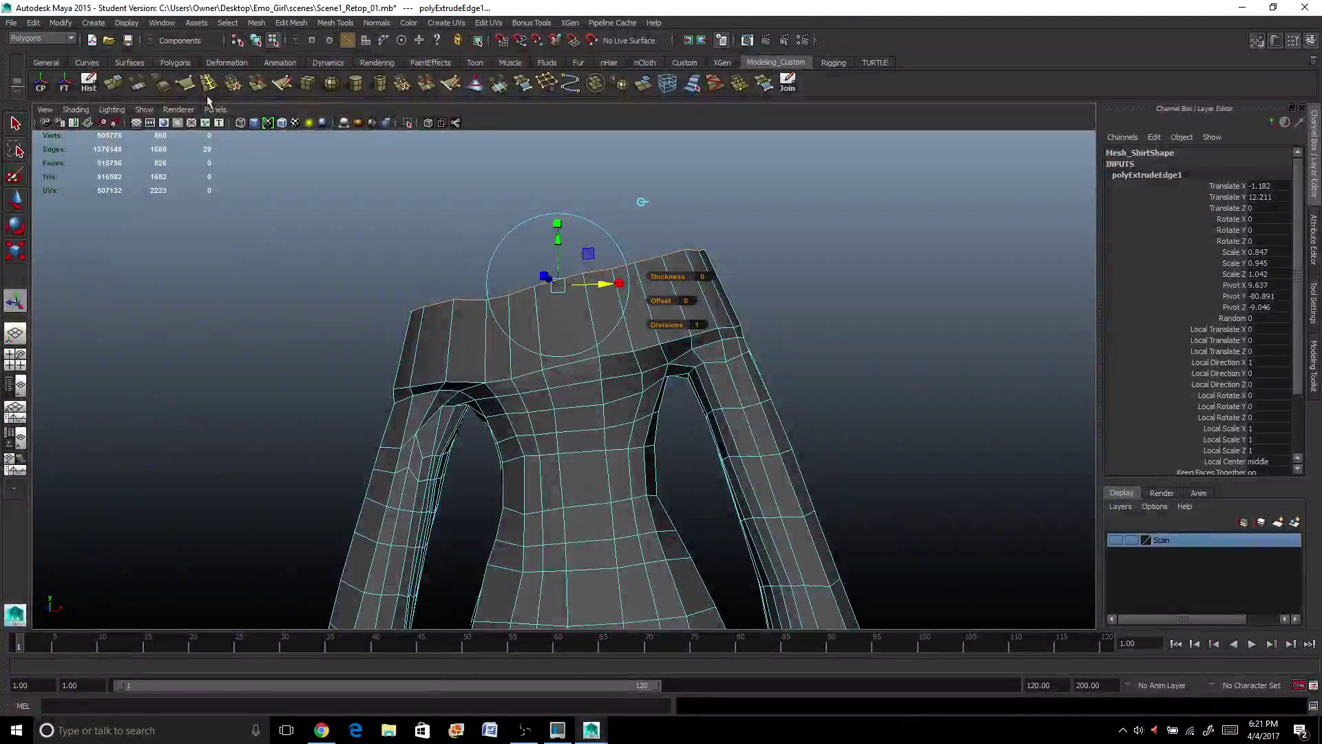
{"action": "left_click", "coordinate": [208, 83]}
{"action": "left_click_drag", "start_coordinate": [490, 339], "coordinate": [486, 341]}
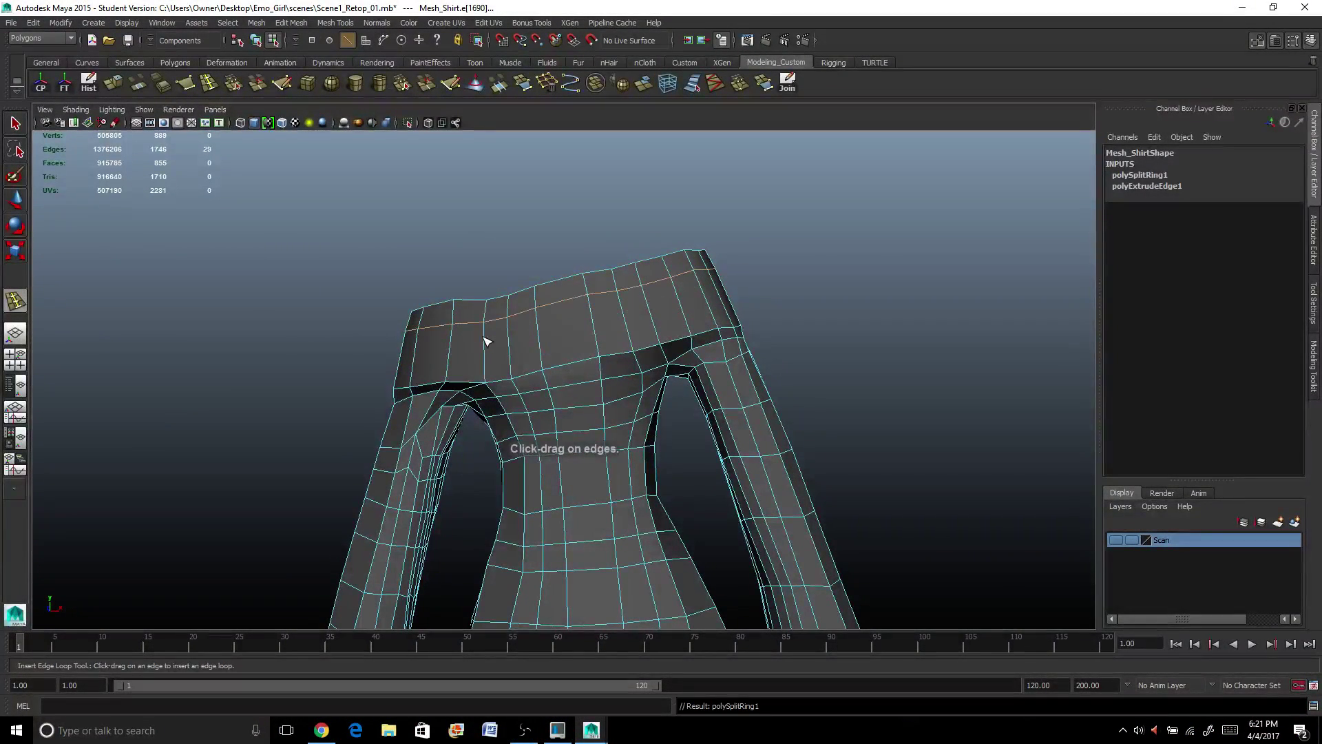
{"action": "key", "text": "ctrl+z"}
{"action": "left_click", "coordinate": [1315, 301]}
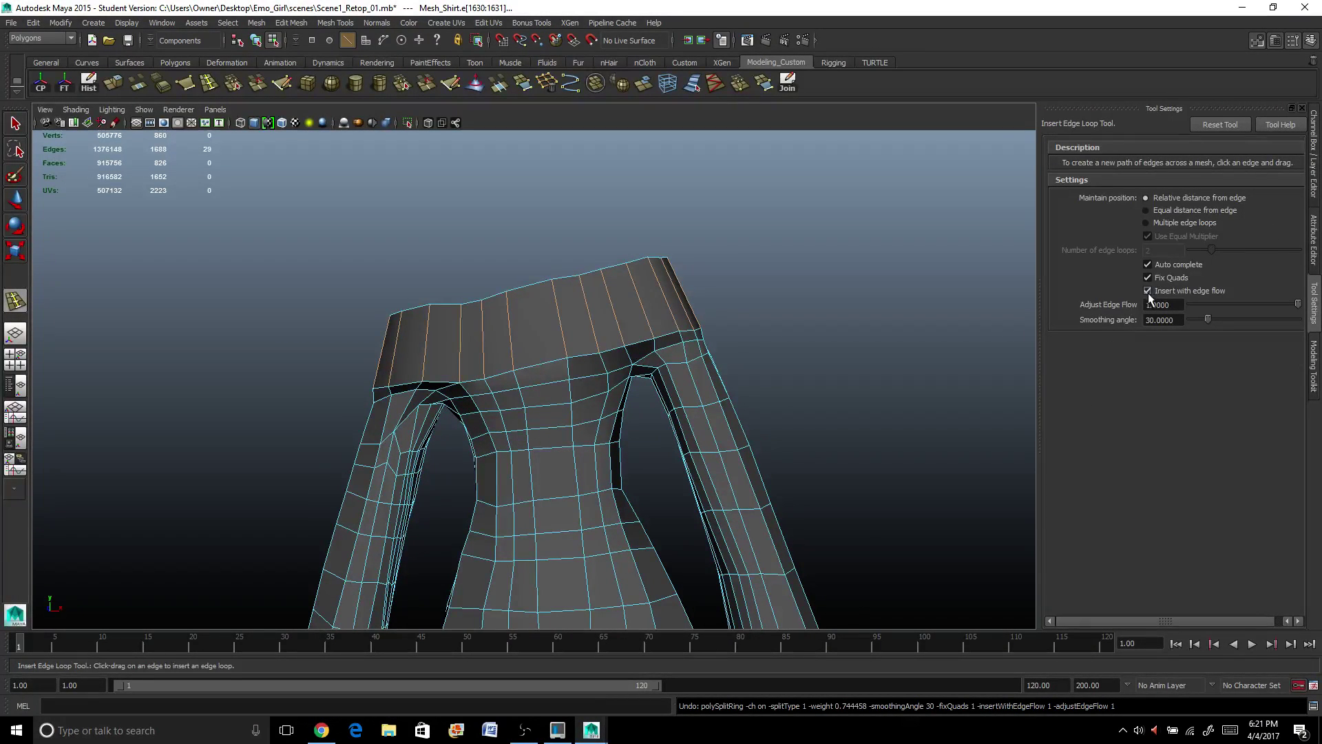
{"action": "left_click", "coordinate": [1148, 291]}
{"action": "left_click", "coordinate": [563, 330]}
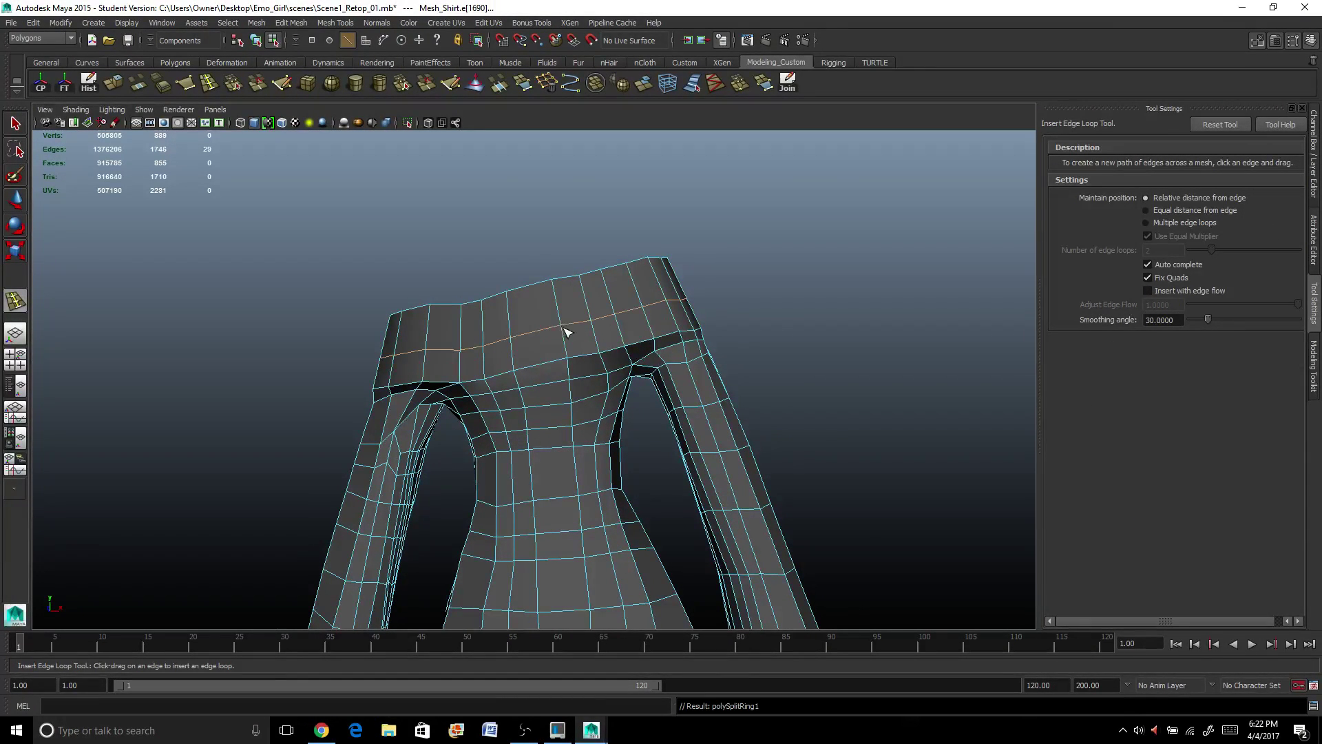
Select the lower ring of faces around the collar band and extrude it outward.
{"action": "scroll", "coordinate": [551, 324], "scroll_direction": "up", "scroll_amount": 3}
{"action": "right_click", "coordinate": [496, 295]}
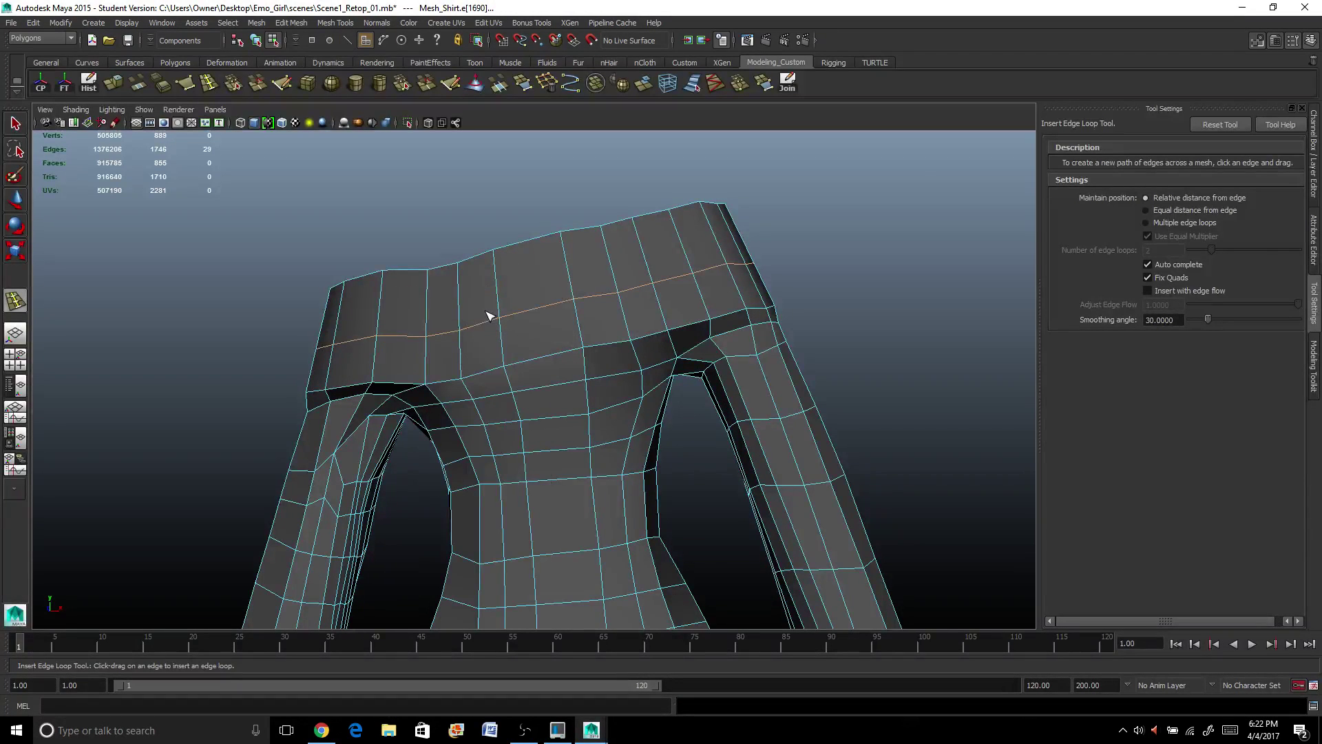
{"action": "key", "text": "q"}
{"action": "left_click", "coordinate": [508, 286]}
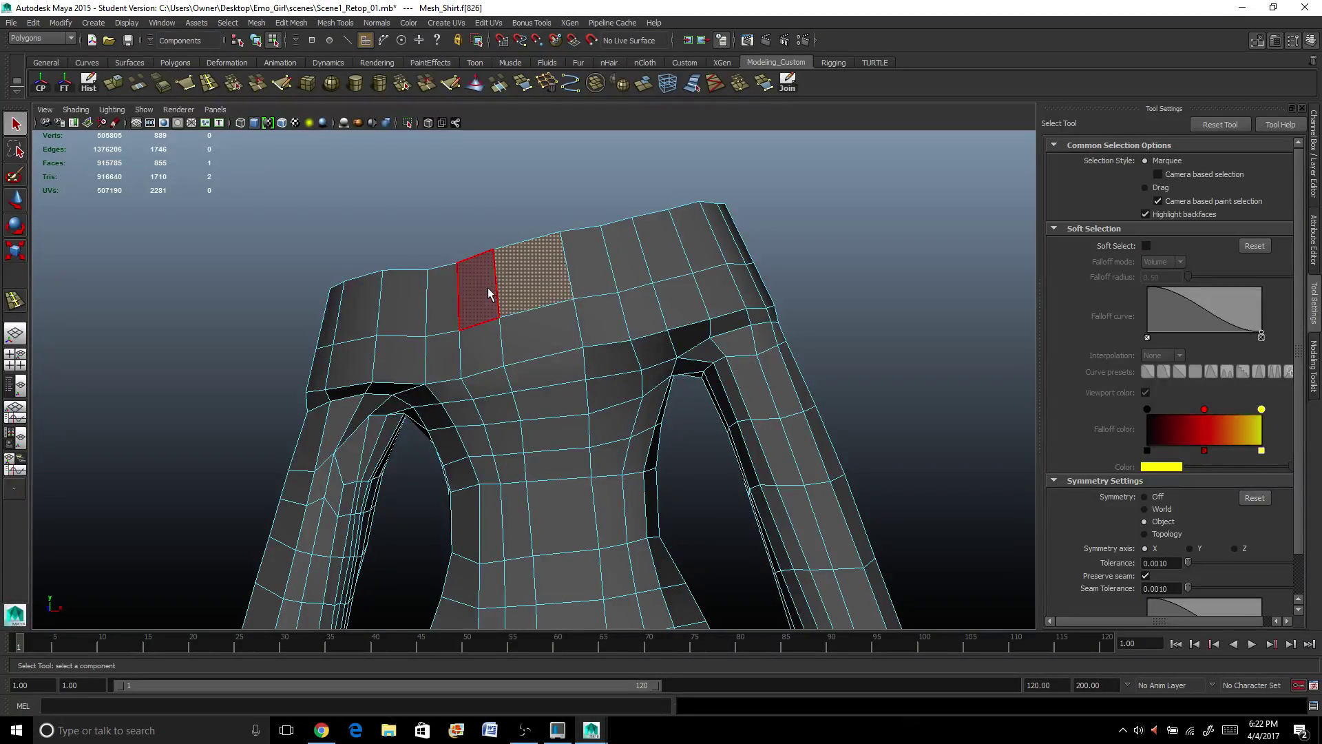
{"action": "double_click", "coordinate": [480, 293], "text": "shift"}
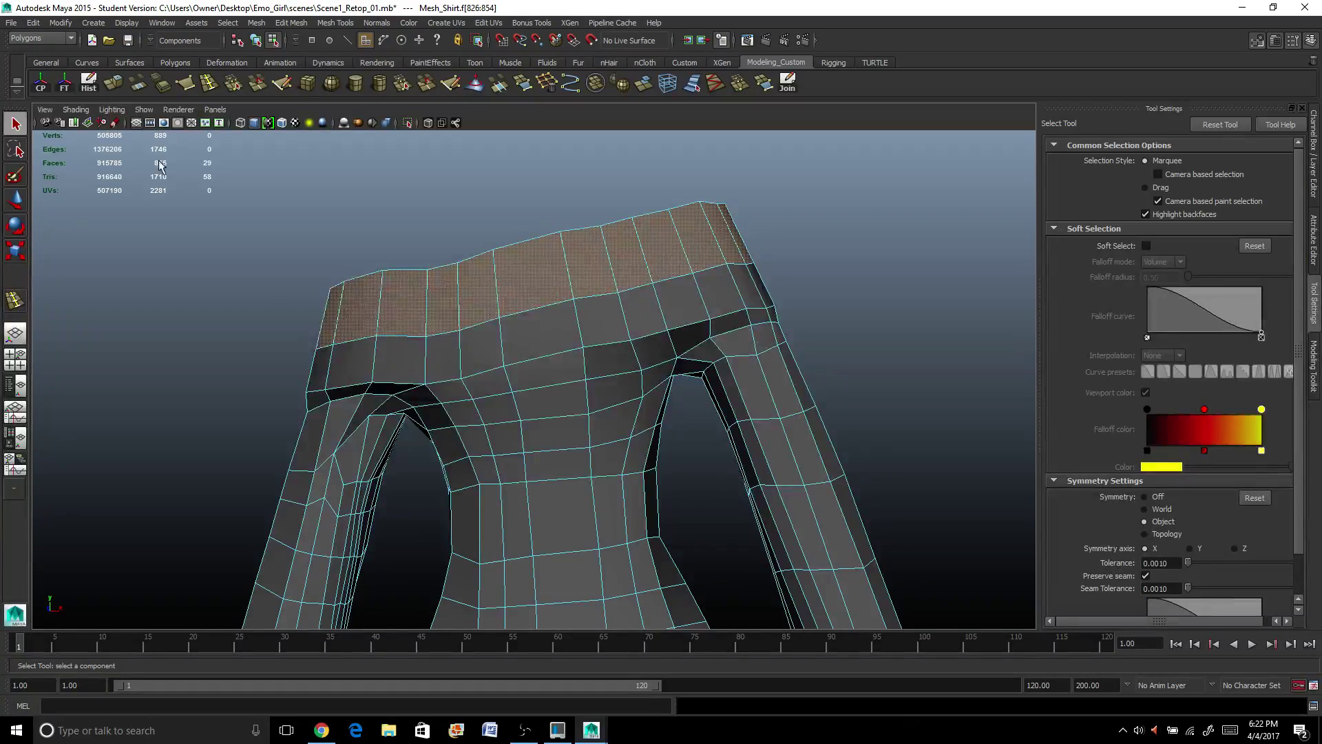
{"action": "left_click", "coordinate": [399, 377]}
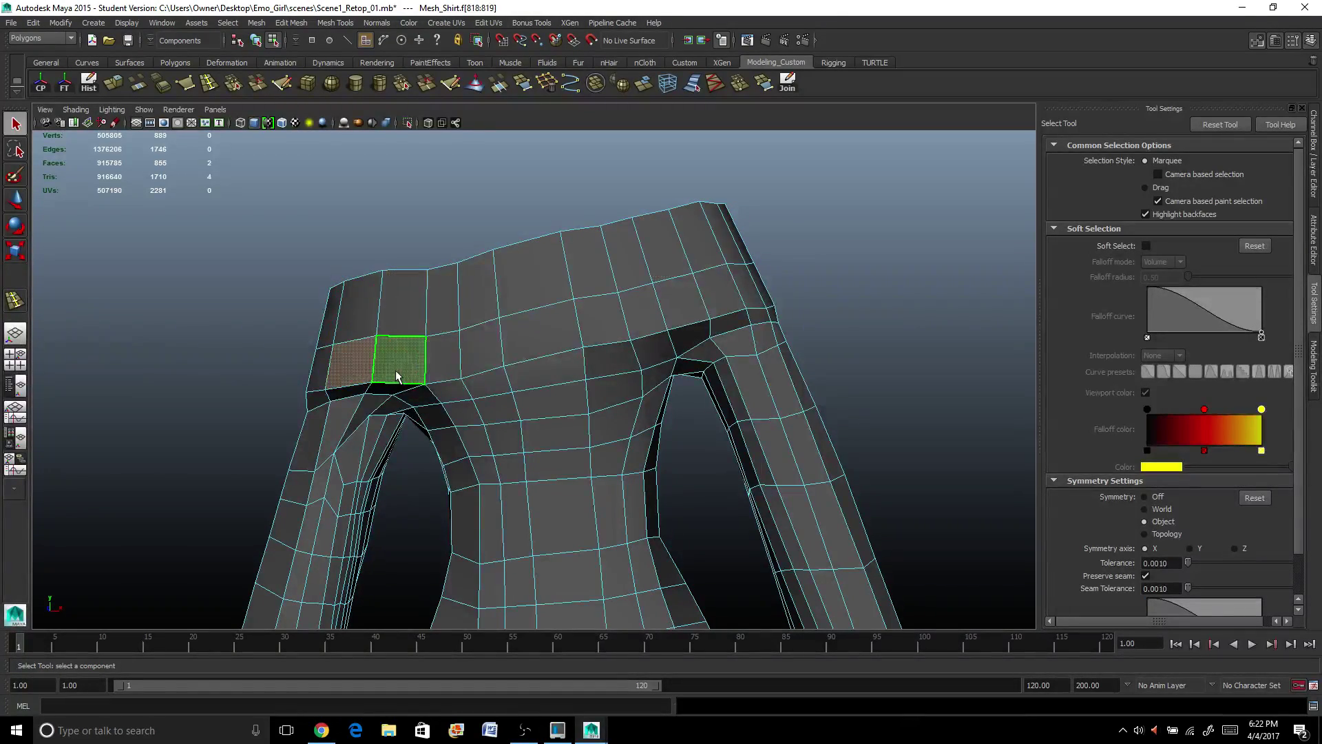
{"action": "double_click", "coordinate": [398, 377], "text": "shift"}
{"action": "left_click_drag", "start_coordinate": [377, 377], "coordinate": [243, 190], "text": "alt"}
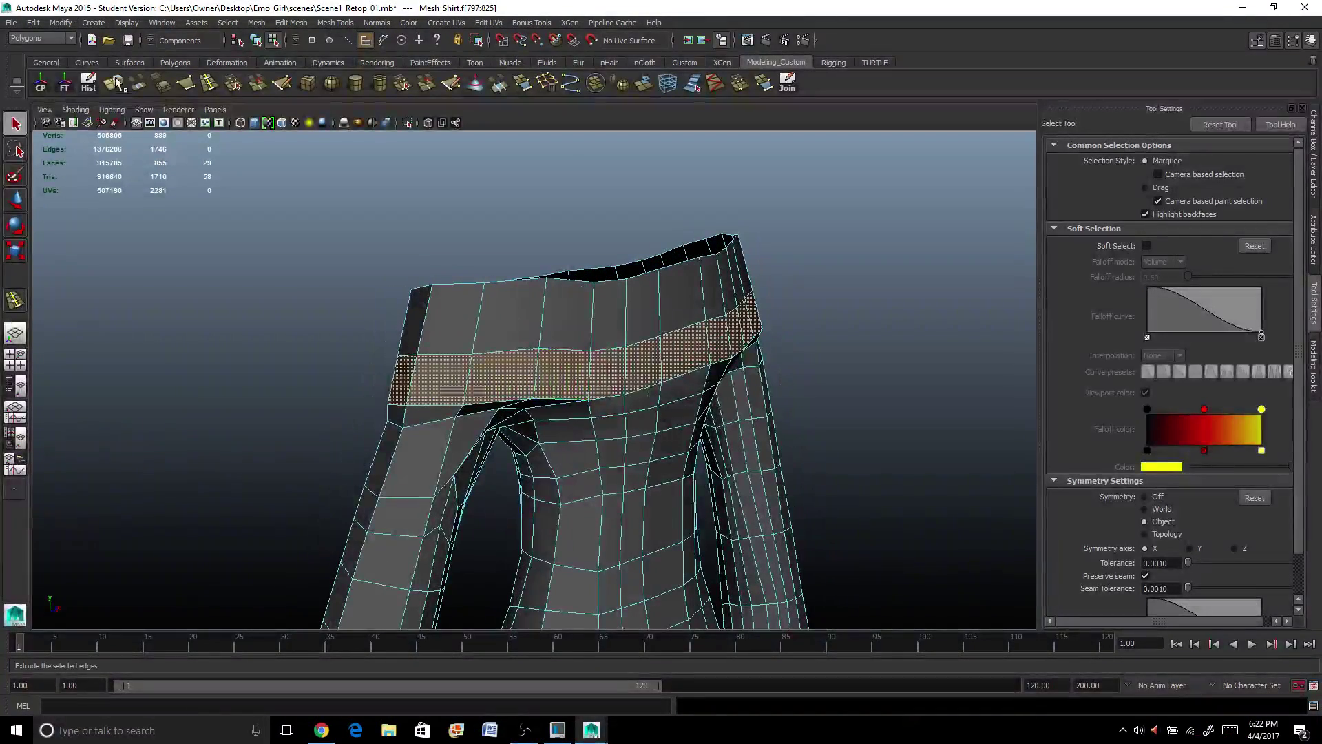
{"action": "key", "text": "ctrl+e"}
{"action": "scroll", "coordinate": [861, 310], "scroll_direction": "up", "scroll_amount": 2}
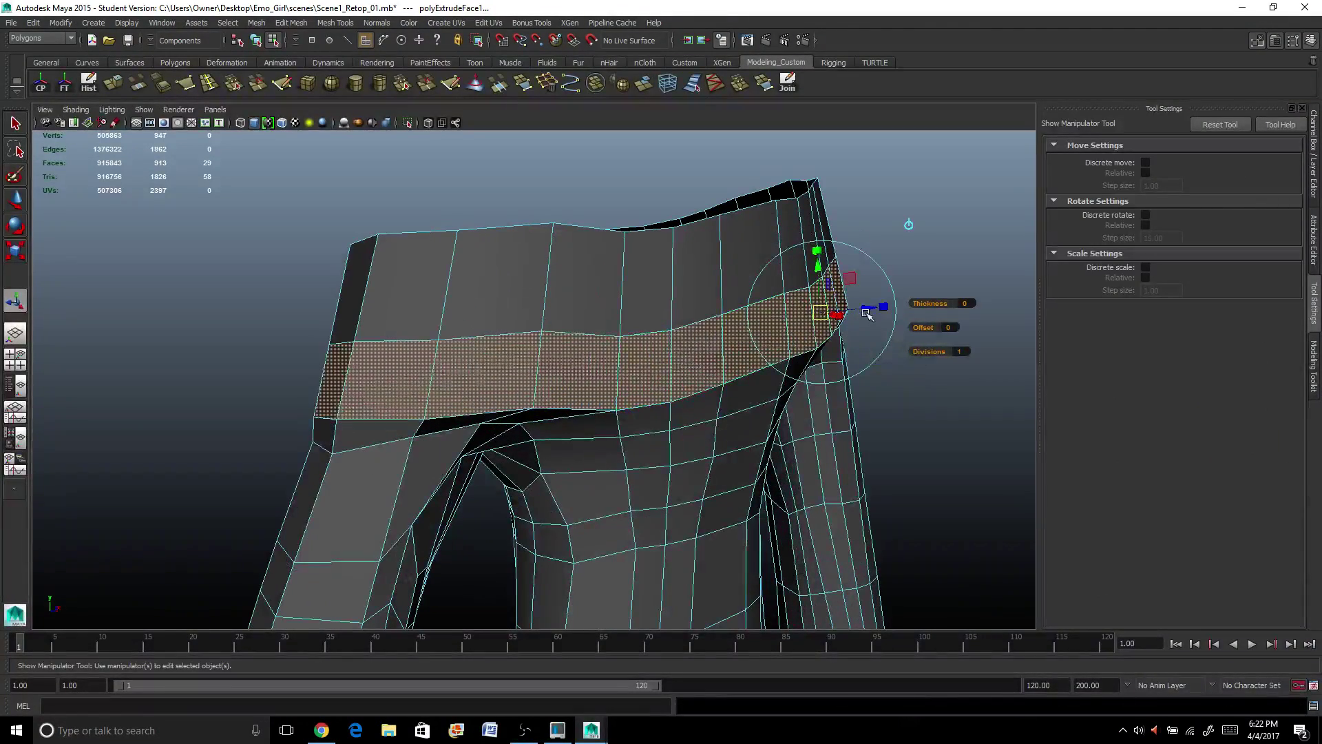
{"action": "left_click_drag", "start_coordinate": [868, 310], "coordinate": [843, 274]}
Extrude the same lower collar face ring outward a second time and scale down its height to round the fold.
{"action": "key", "text": "ctrl+e"}
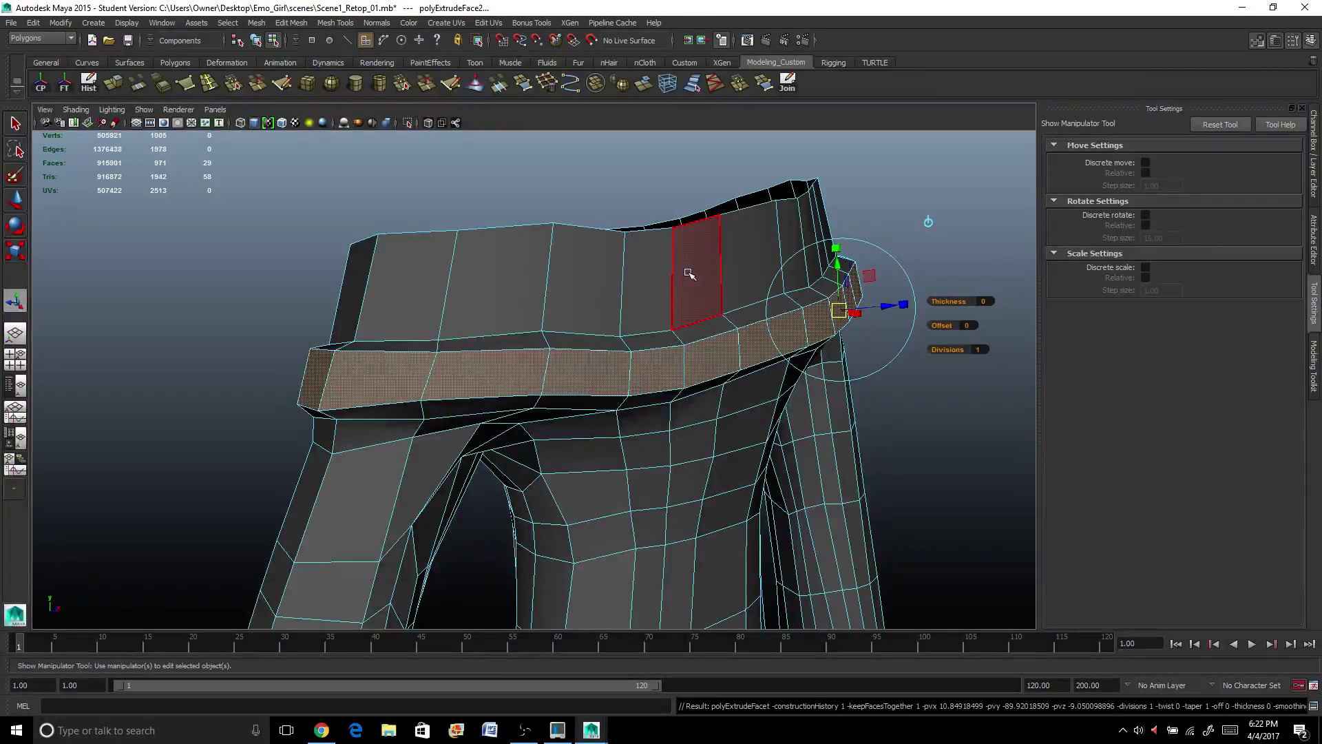
{"action": "left_click_drag", "start_coordinate": [888, 305], "coordinate": [875, 296]}
{"action": "left_click_drag", "start_coordinate": [847, 254], "coordinate": [532, 335]}
Scale a single outer face at the shoulder end of the lower collar fold vertically.
{"action": "right_click", "coordinate": [531, 334]}
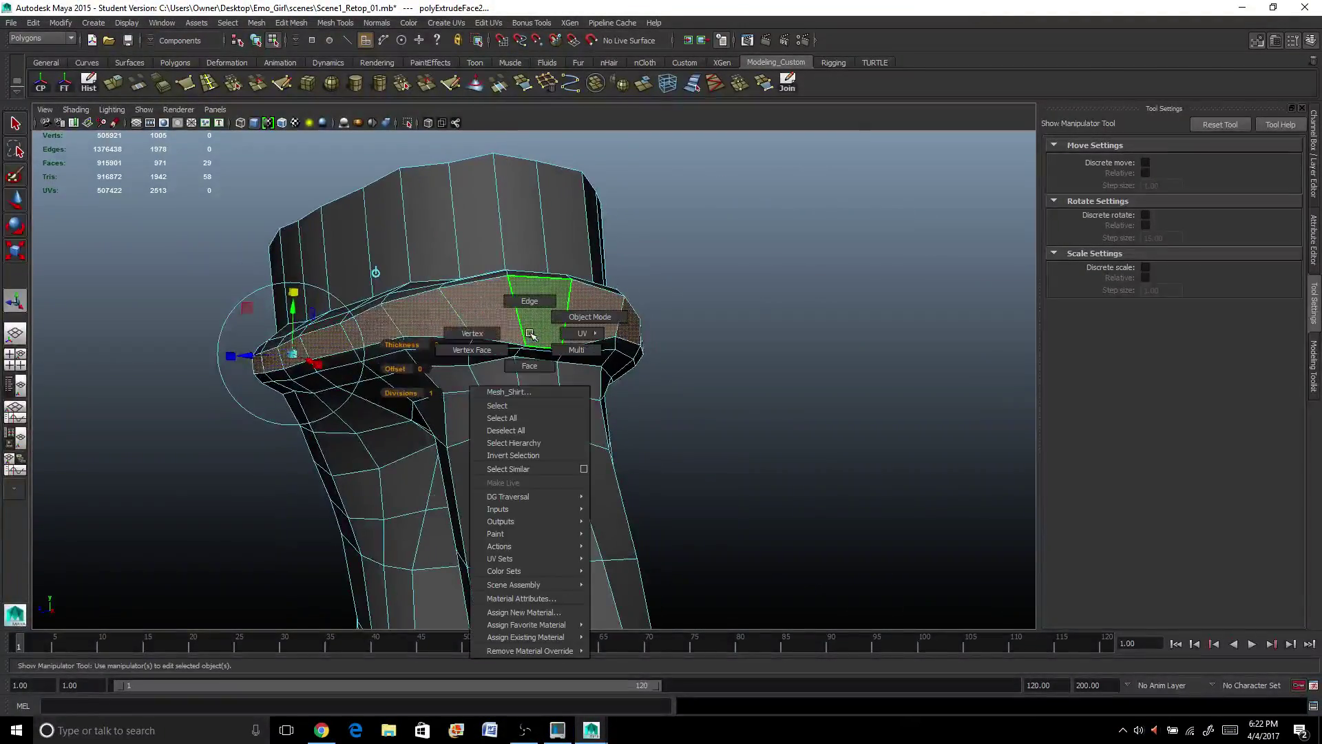
{"action": "right_click_drag", "start_coordinate": [534, 323], "coordinate": [528, 355]}
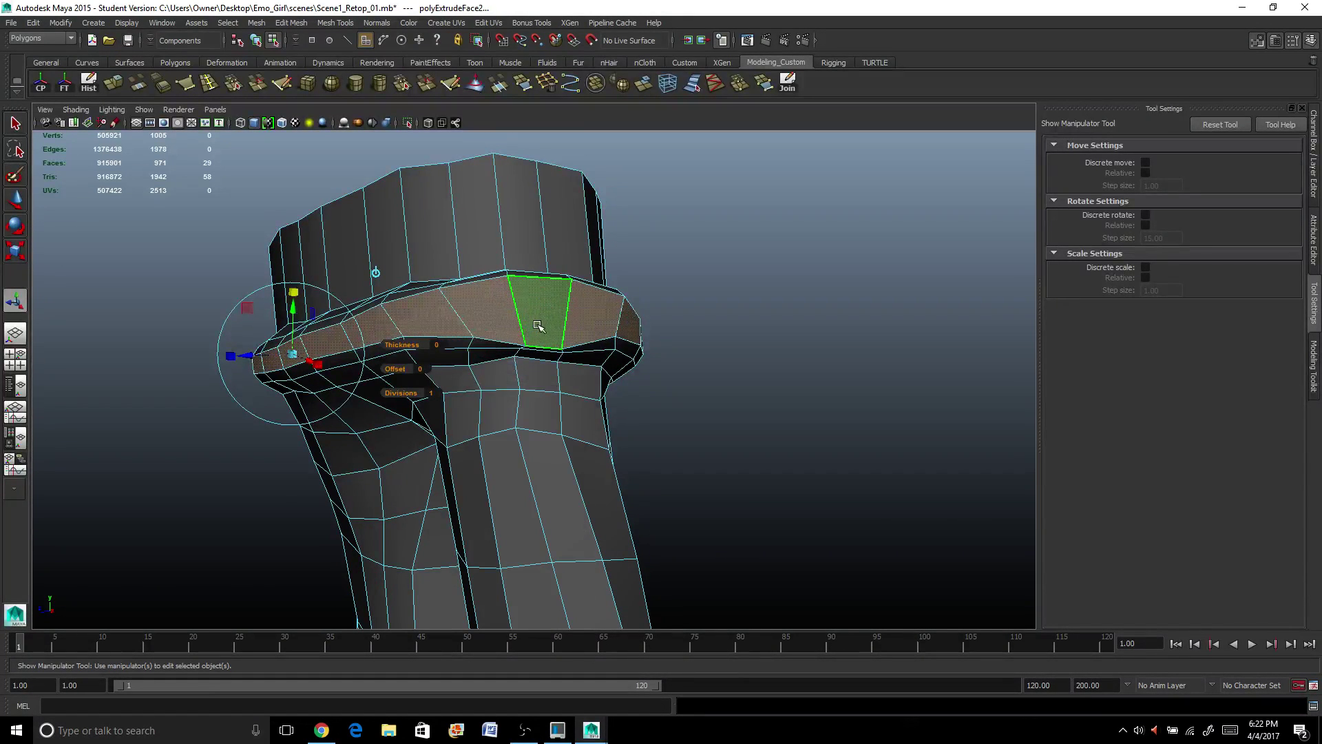
{"action": "left_click", "coordinate": [539, 325]}
{"action": "key", "text": "r"}
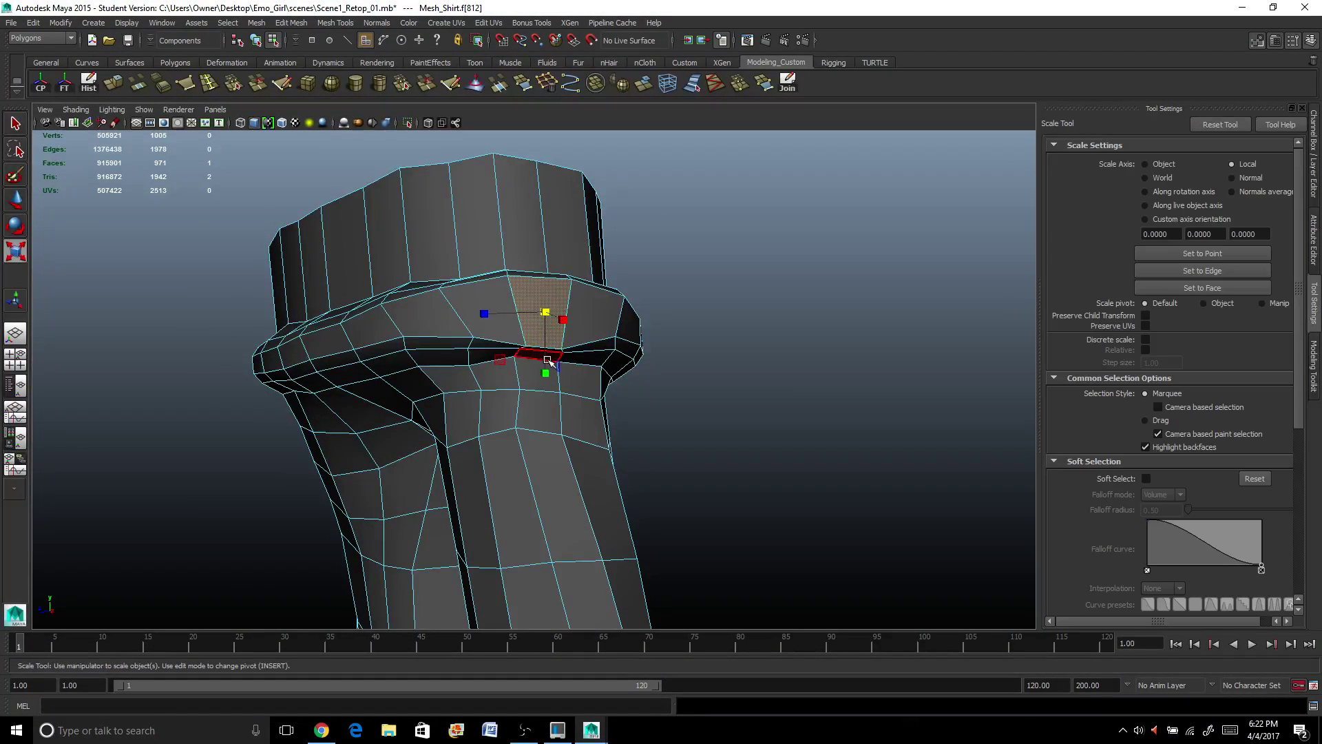
{"action": "left_click_drag", "start_coordinate": [546, 374], "coordinate": [618, 311]}
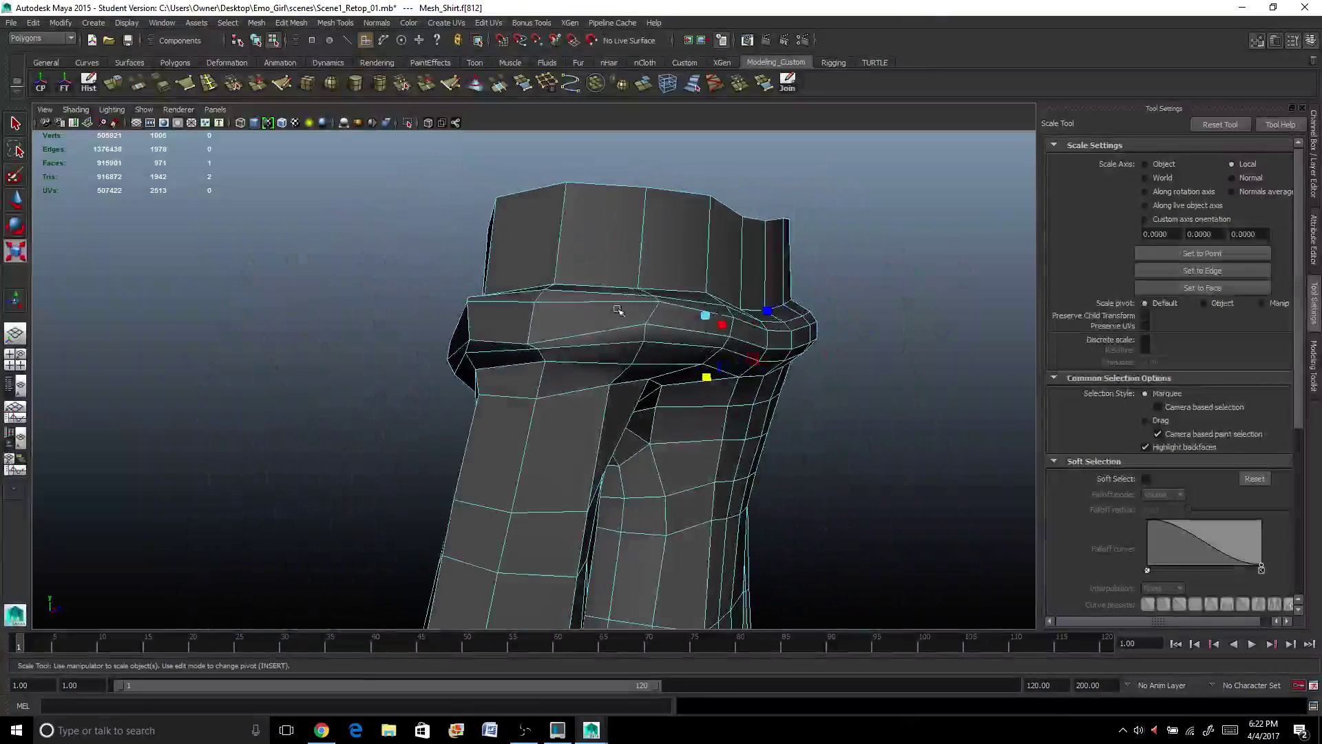
Scale the vertical edge at the opposite shoulder end of the lower collar fold along its height.
{"action": "right_click_drag", "start_coordinate": [536, 330], "coordinate": [530, 319]}
{"action": "left_click", "coordinate": [529, 319]}
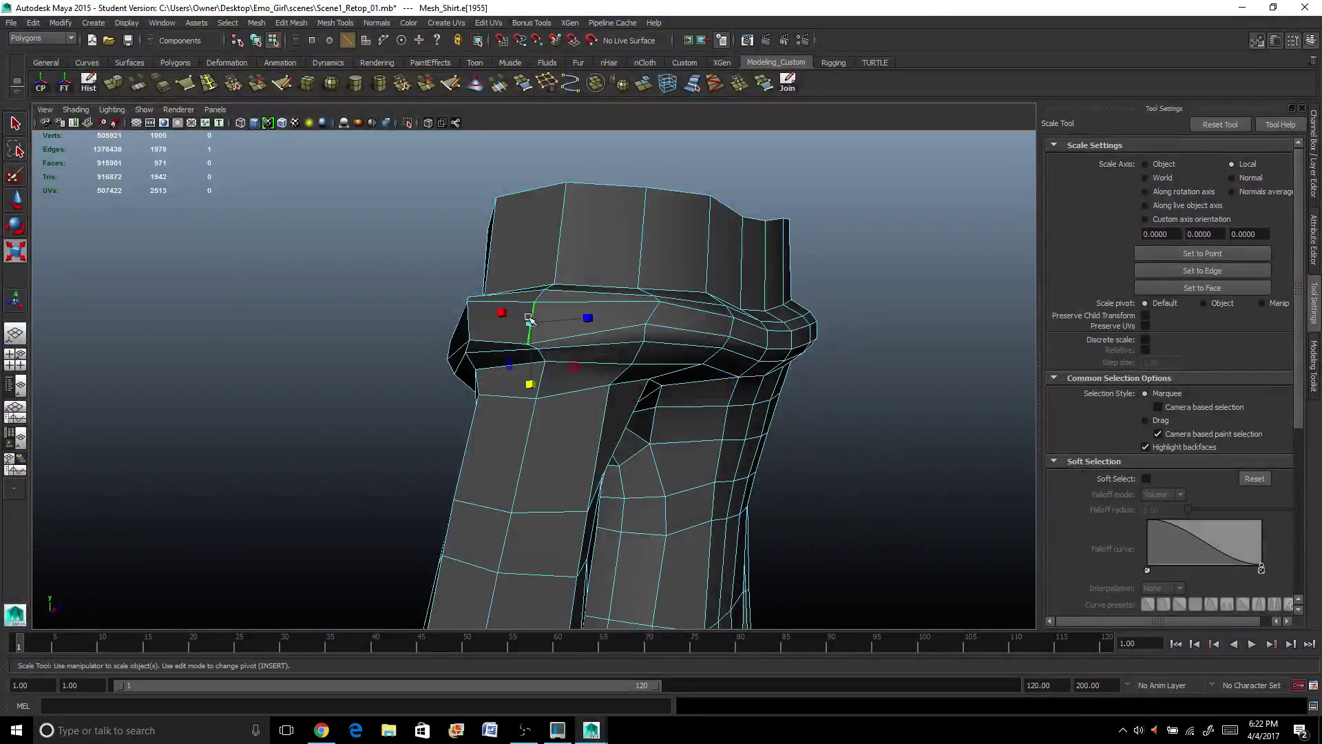
{"action": "left_click_drag", "start_coordinate": [534, 387], "coordinate": [502, 316]}
Preview the shirt with smoothing to examine the new collar fold, and return to the unsmoothed mesh.
{"action": "right_click_drag", "start_coordinate": [508, 297], "coordinate": [535, 285]}
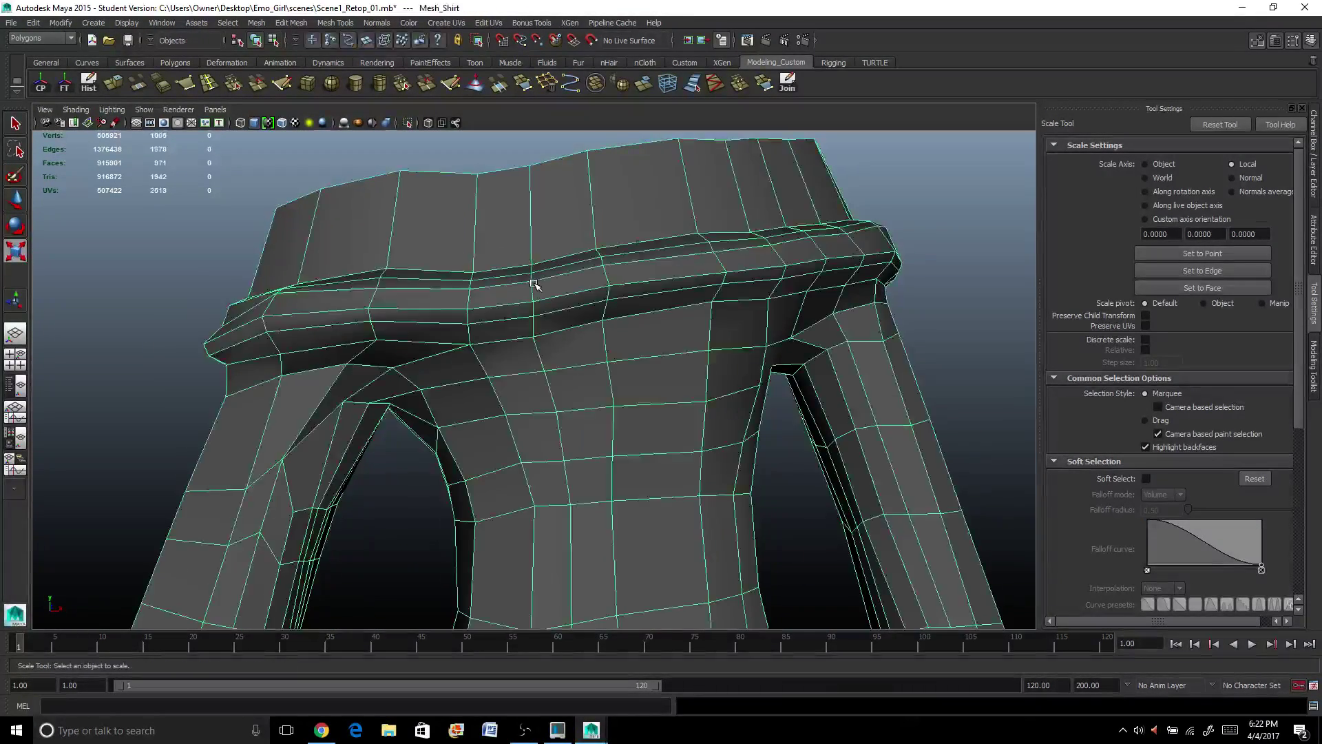
{"action": "key", "text": "3"}
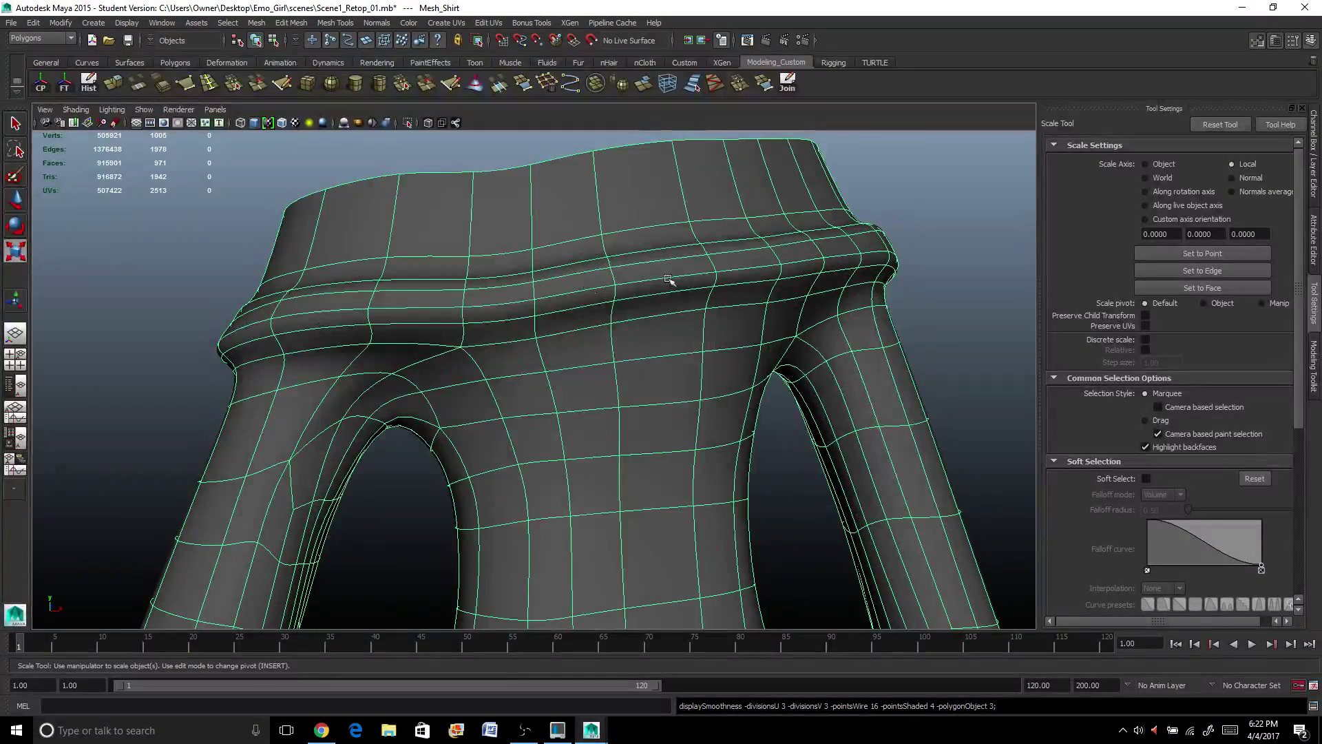
{"action": "left_click", "coordinate": [967, 259]}
{"action": "scroll", "coordinate": [939, 272], "scroll_direction": "down", "scroll_amount": 5}
{"action": "left_click_drag", "start_coordinate": [730, 316], "coordinate": [563, 338], "text": "alt"}
{"action": "left_click", "coordinate": [563, 337]}
{"action": "key", "text": "1"}
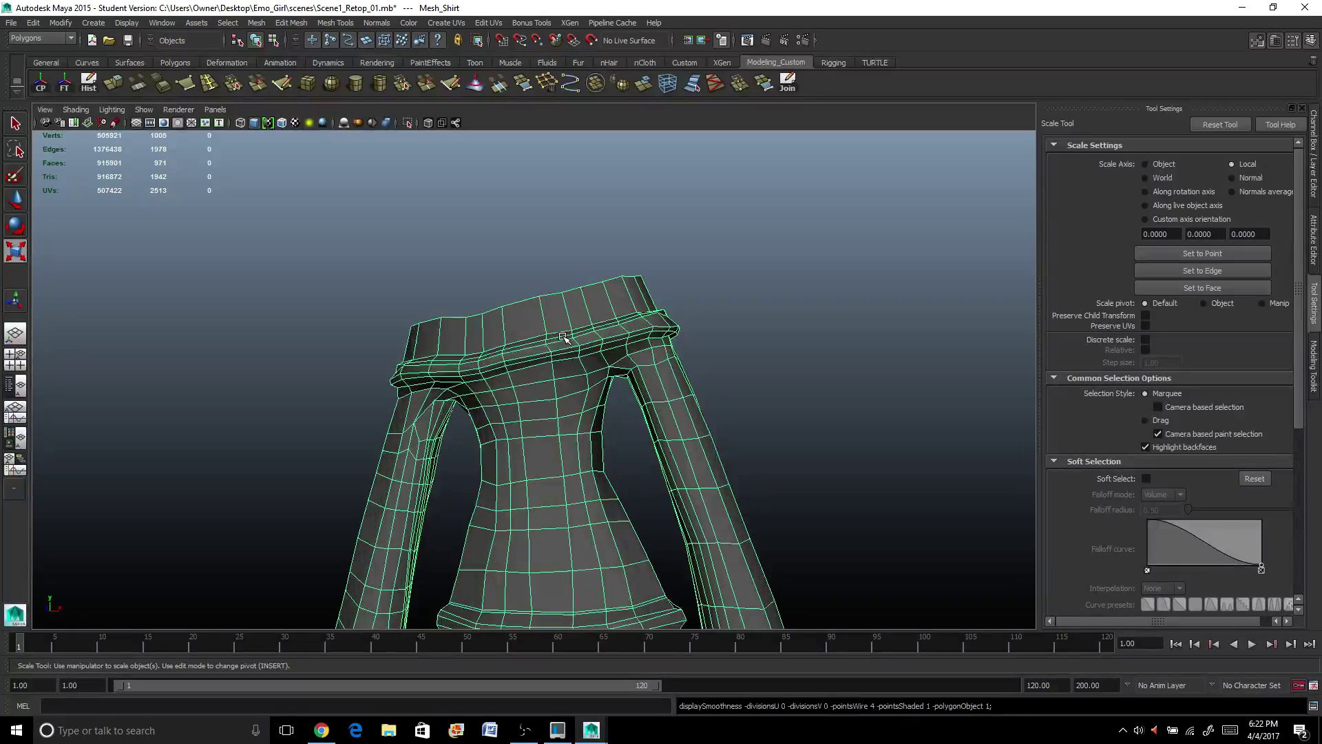
Extrude the face ring of the upper collar band outward and scale down its height.
{"action": "scroll", "coordinate": [562, 341], "scroll_direction": "up", "scroll_amount": 3}
{"action": "right_click", "coordinate": [525, 301]}
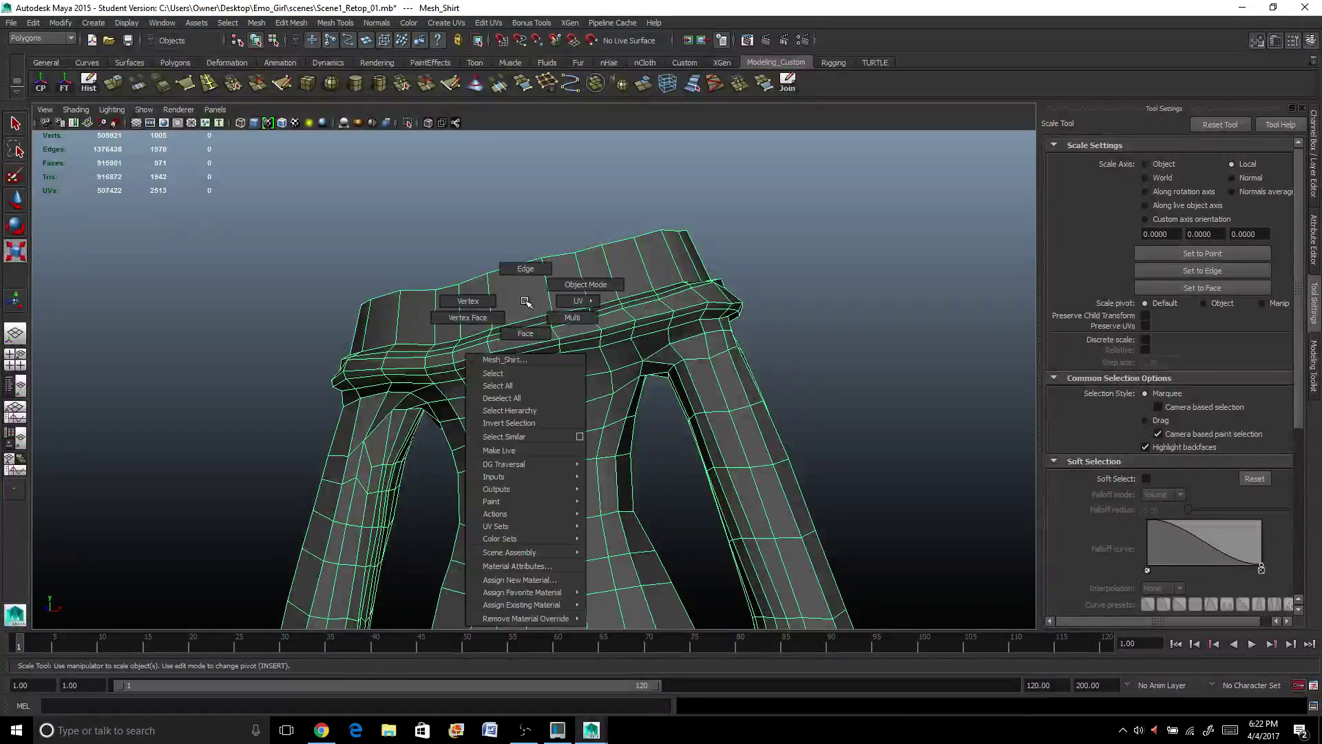
{"action": "right_click_drag", "start_coordinate": [528, 318], "coordinate": [525, 334]}
{"action": "left_click", "coordinate": [522, 293]}
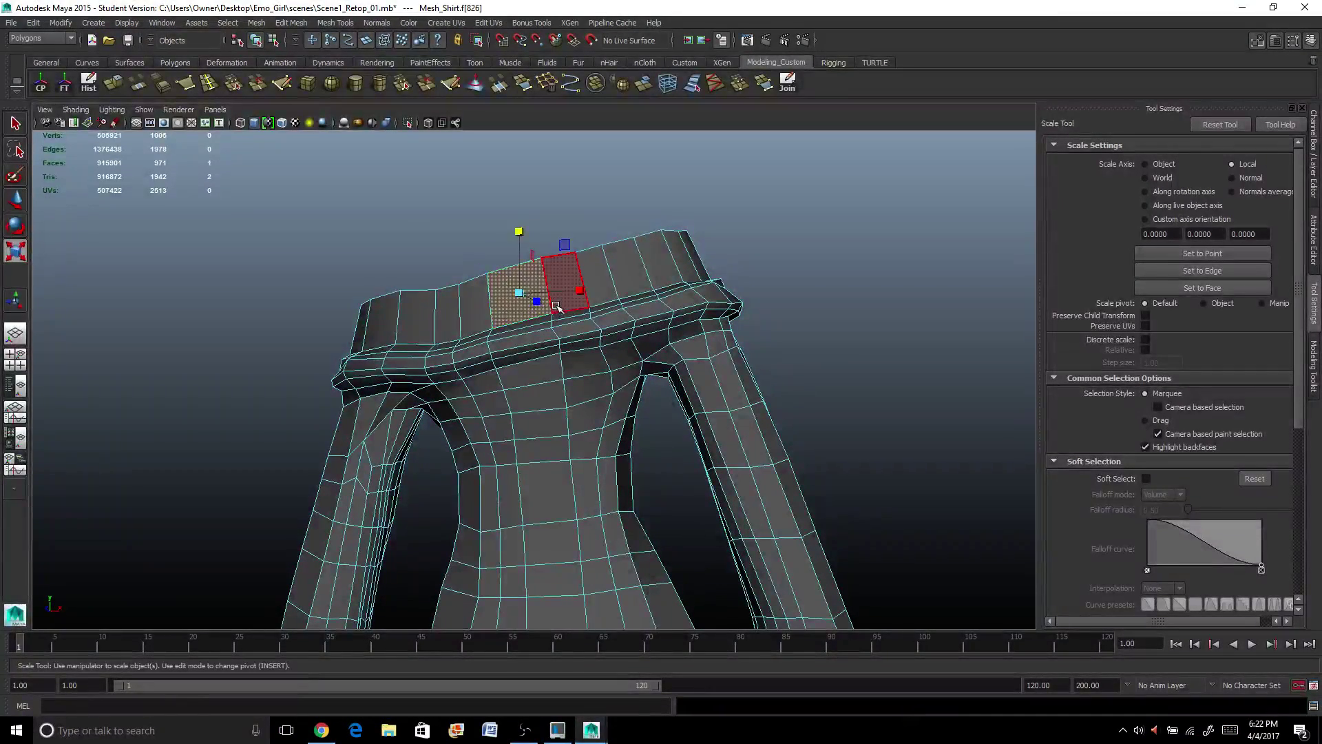
{"action": "double_click", "coordinate": [549, 305], "text": "shift"}
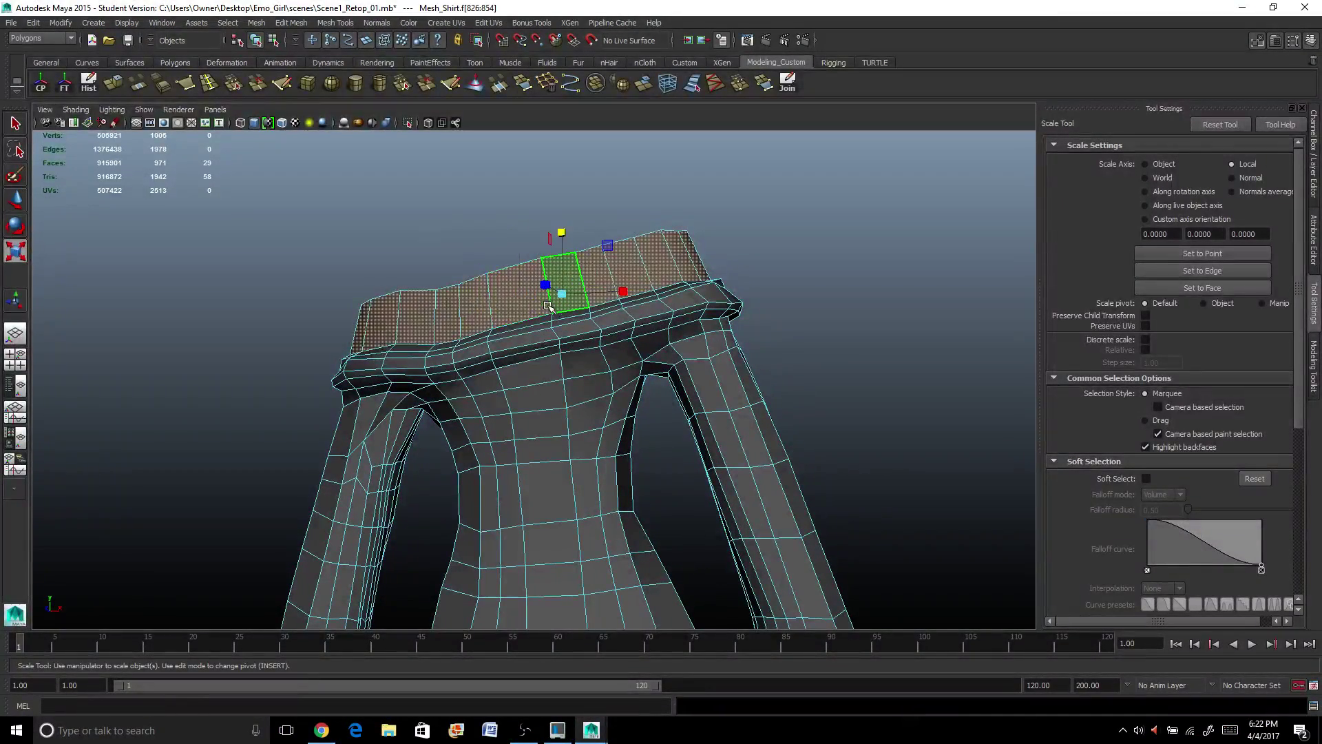
{"action": "left_click", "coordinate": [111, 83]}
{"action": "left_click_drag", "start_coordinate": [619, 228], "coordinate": [633, 313], "text": "alt"}
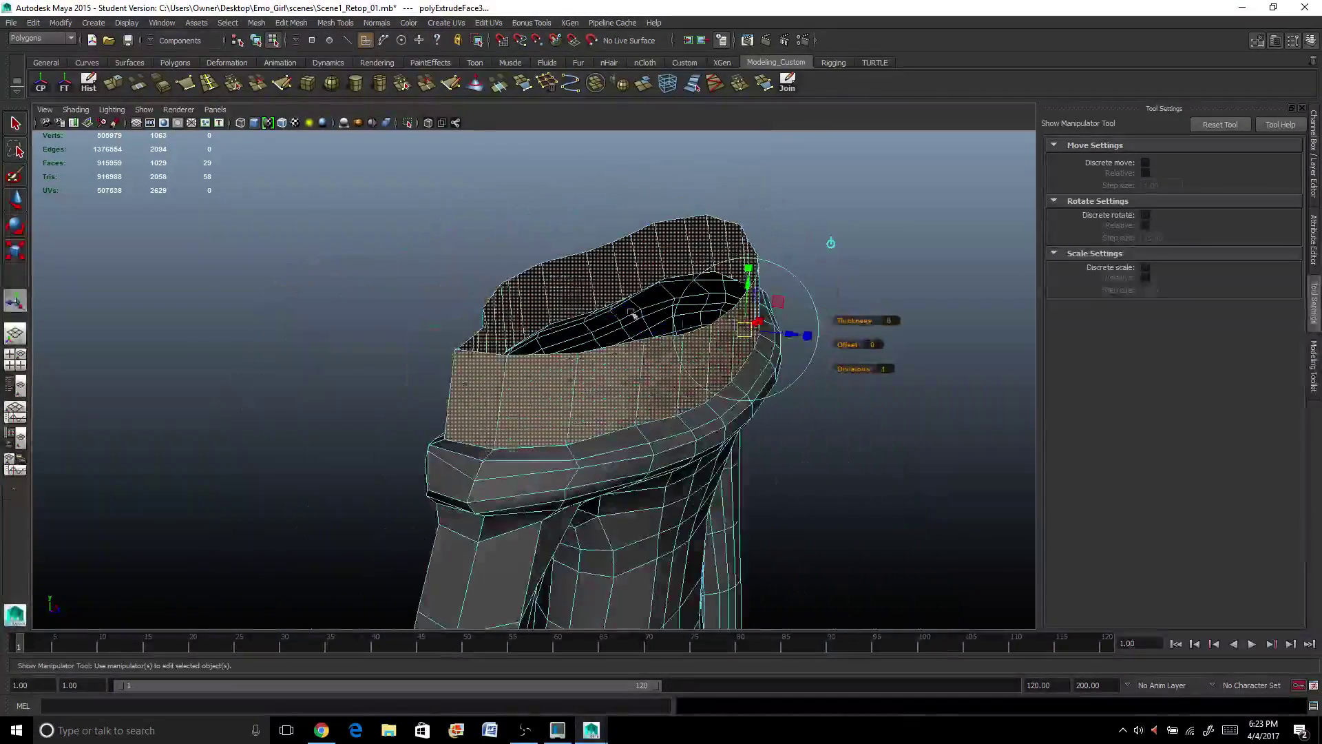
{"action": "left_click_drag", "start_coordinate": [786, 334], "coordinate": [802, 336]}
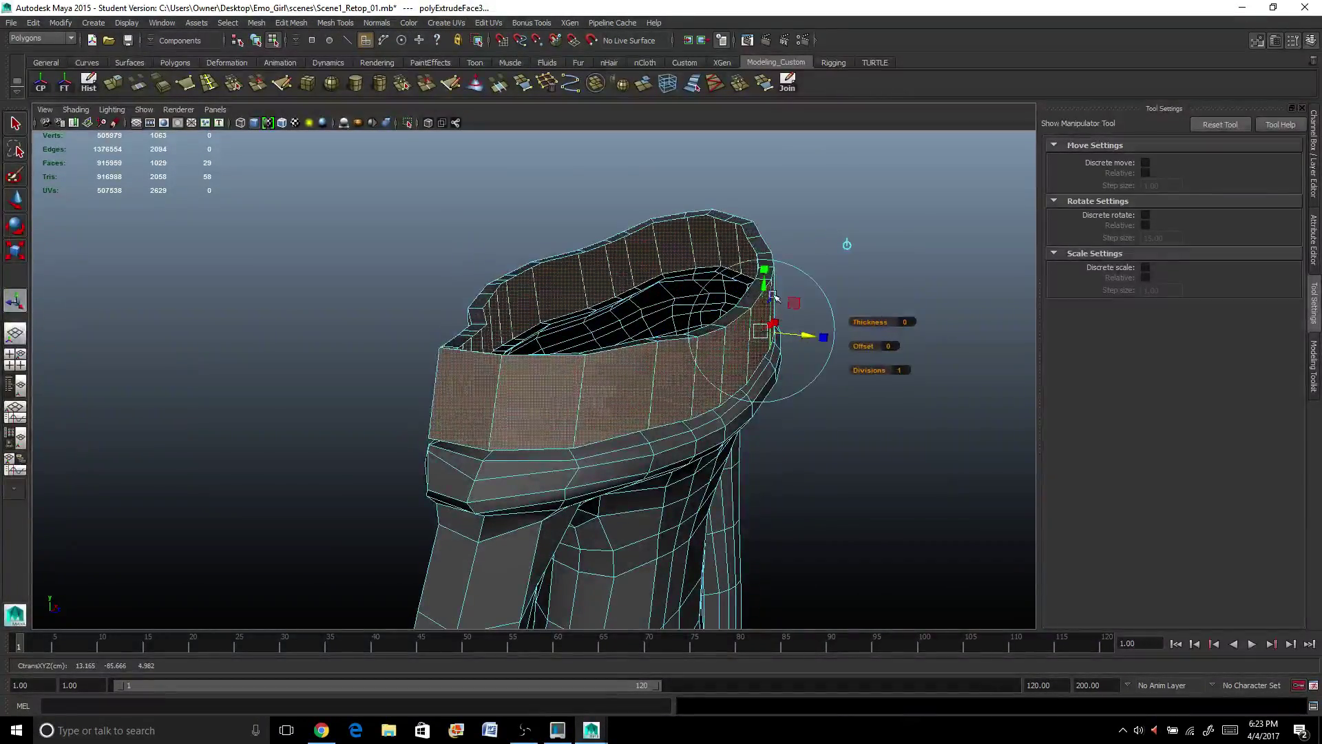
{"action": "left_click_drag", "start_coordinate": [765, 269], "coordinate": [797, 287]}
Extrude the same upper collar face ring outward again and scale its height to about 0.37 to round the fold.
{"action": "key", "text": "ctrl+e"}
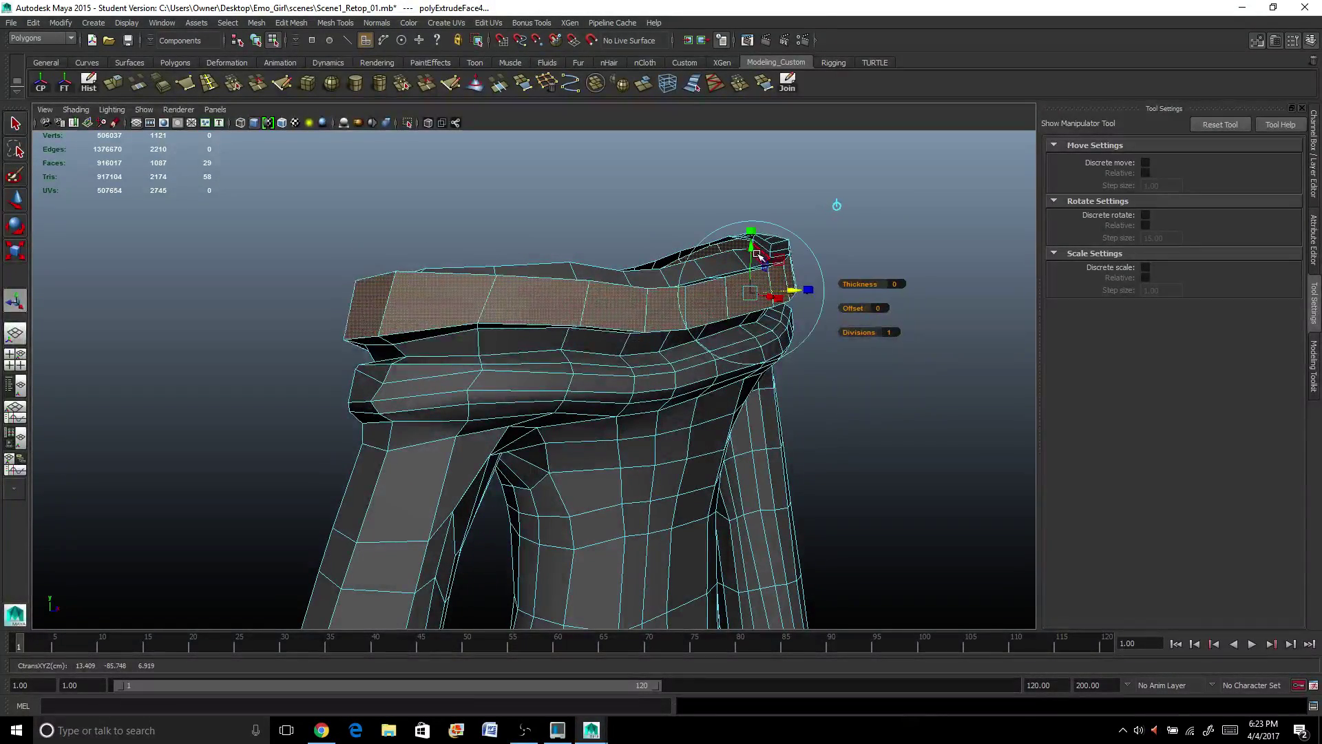
{"action": "left_click_drag", "start_coordinate": [750, 239], "coordinate": [746, 266]}
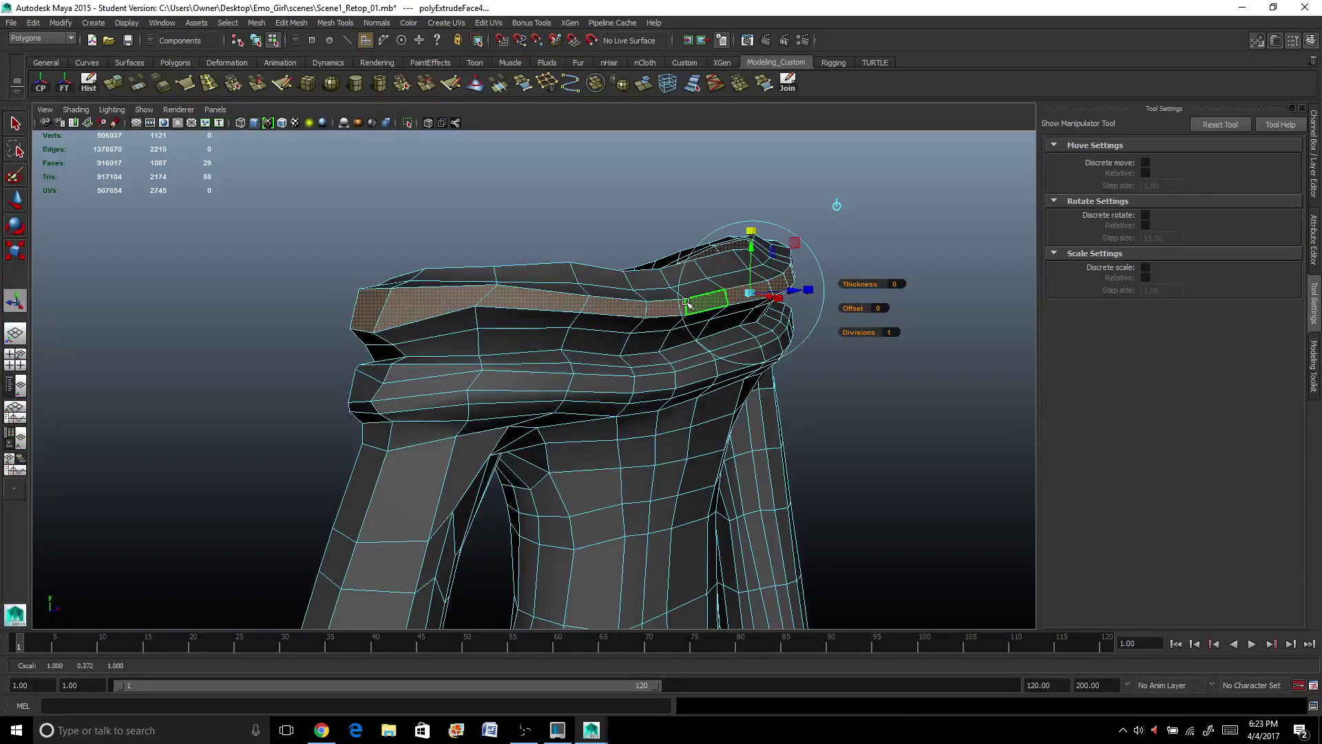
Scale the single outer face at each shoulder end of the upper collar fold vertically.
{"action": "left_click_drag", "start_coordinate": [688, 304], "coordinate": [613, 311], "text": "alt"}
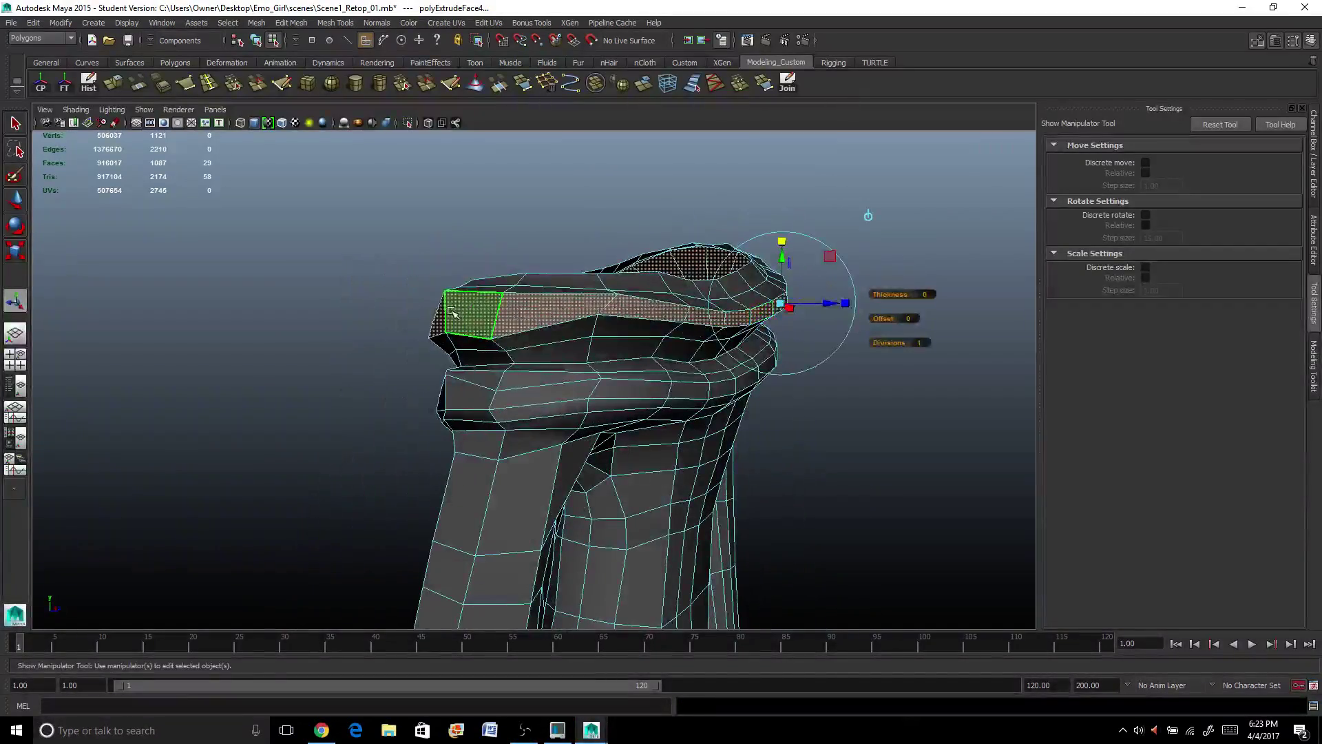
{"action": "left_click_drag", "start_coordinate": [452, 311], "coordinate": [462, 340], "text": "alt"}
{"action": "left_click", "coordinate": [462, 340]}
{"action": "key", "text": "r"}
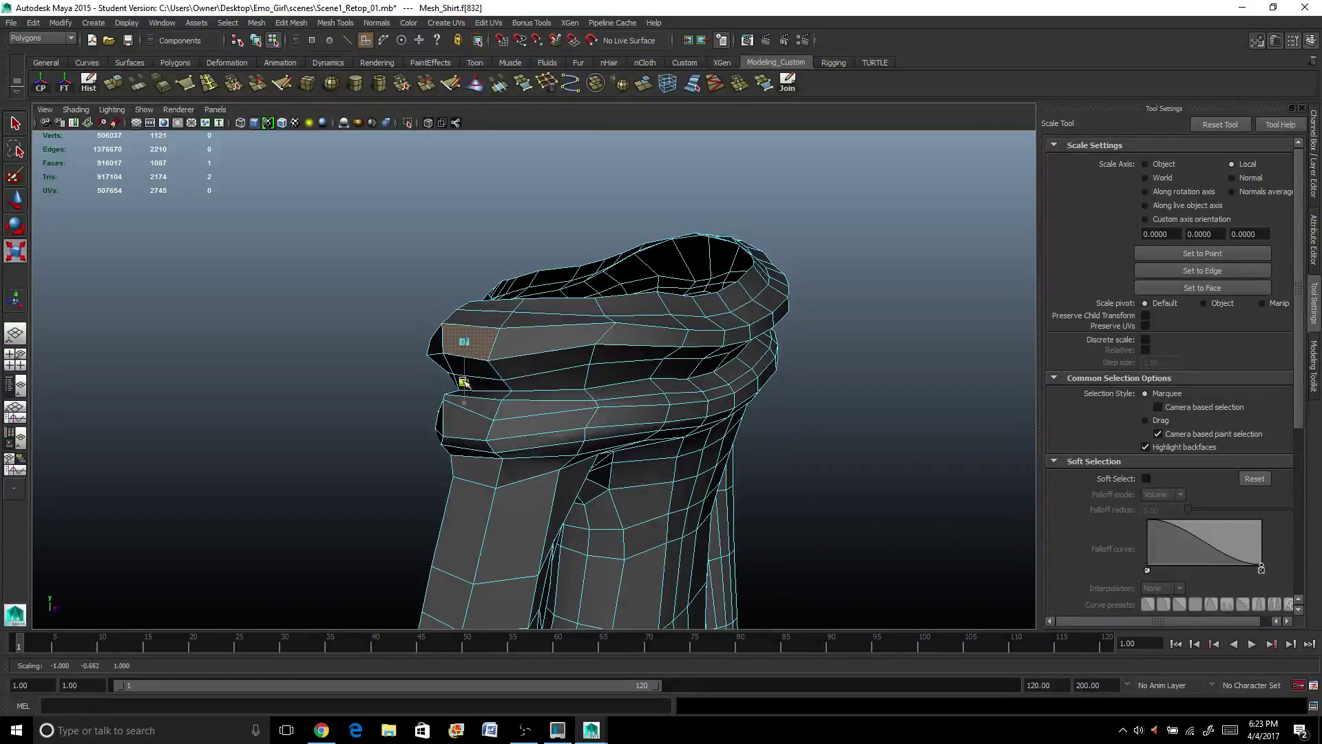
{"action": "left_click_drag", "start_coordinate": [900, 393], "coordinate": [625, 408], "text": "alt"}
{"action": "left_click", "coordinate": [504, 334]}
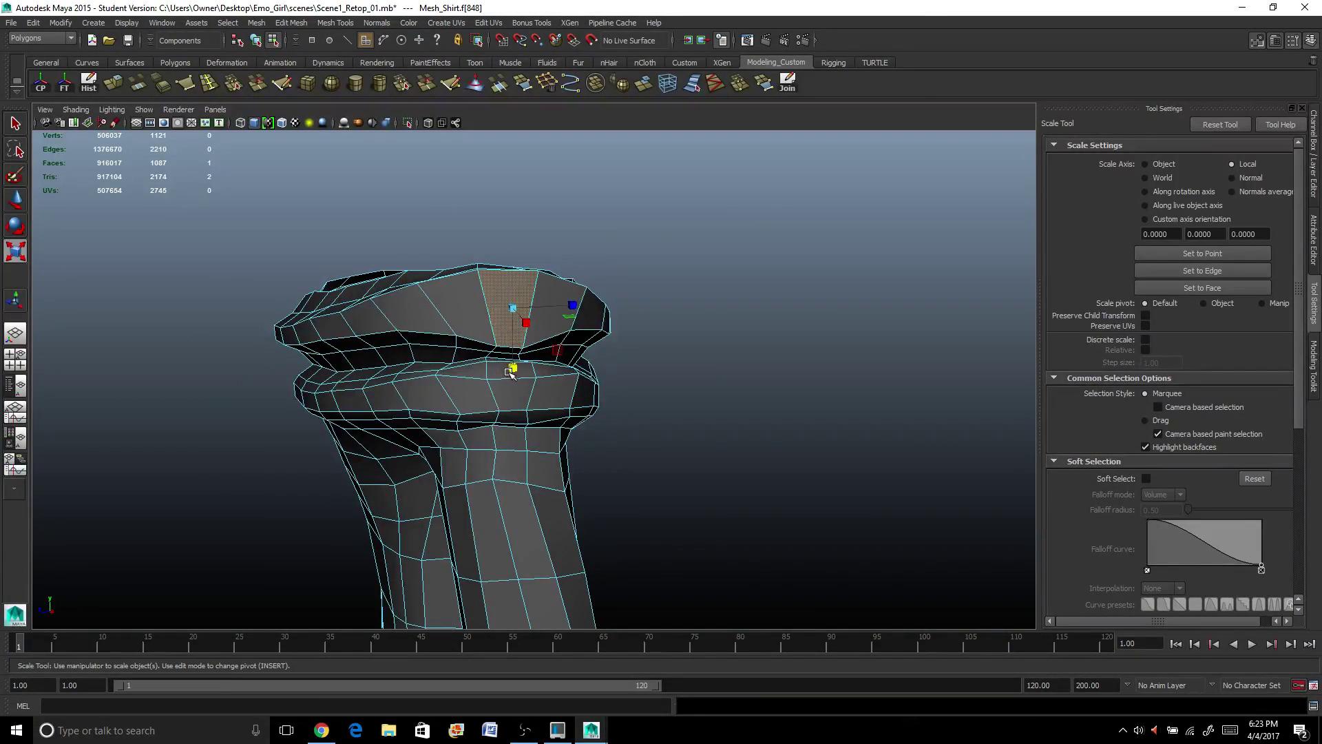
{"action": "left_click_drag", "start_coordinate": [513, 351], "coordinate": [593, 283]}
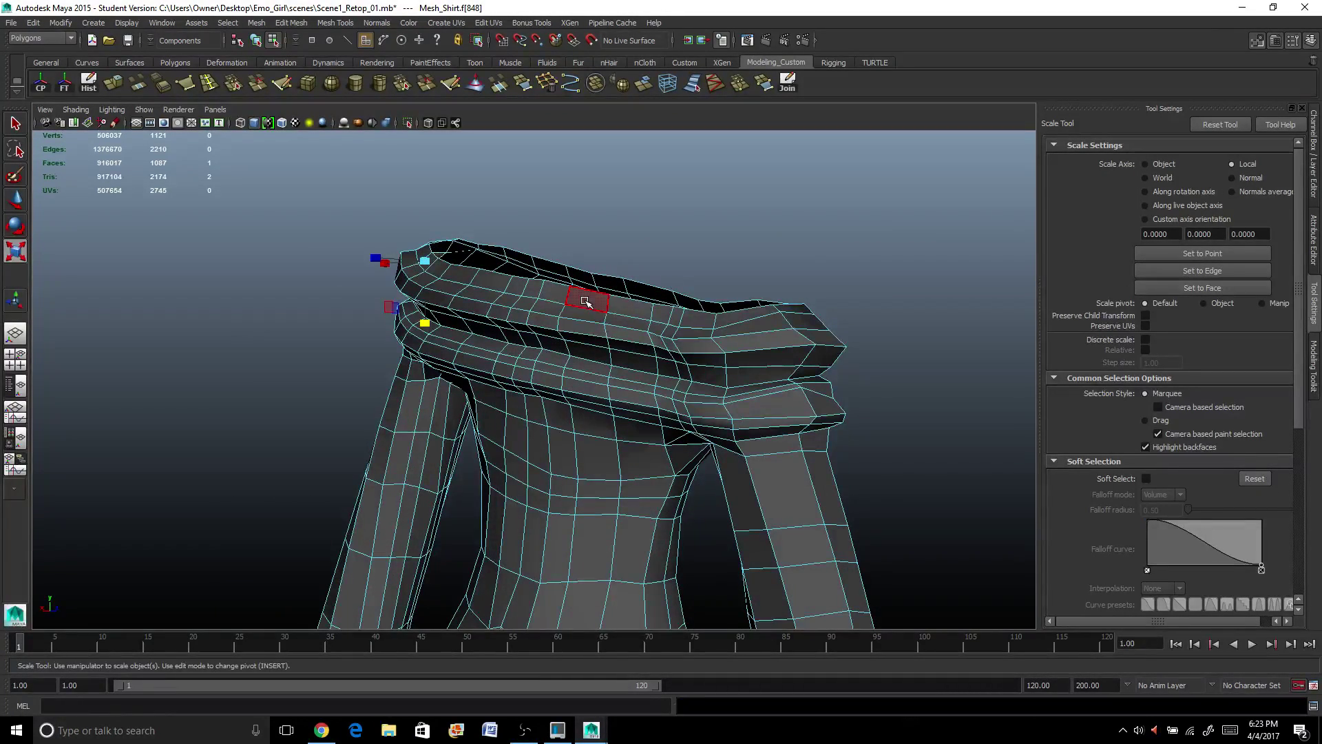
Extrude the top border edge loop of the collar and scale it uniformly inward to about 0.933.
{"action": "right_click_drag", "start_coordinate": [586, 301], "coordinate": [586, 276]}
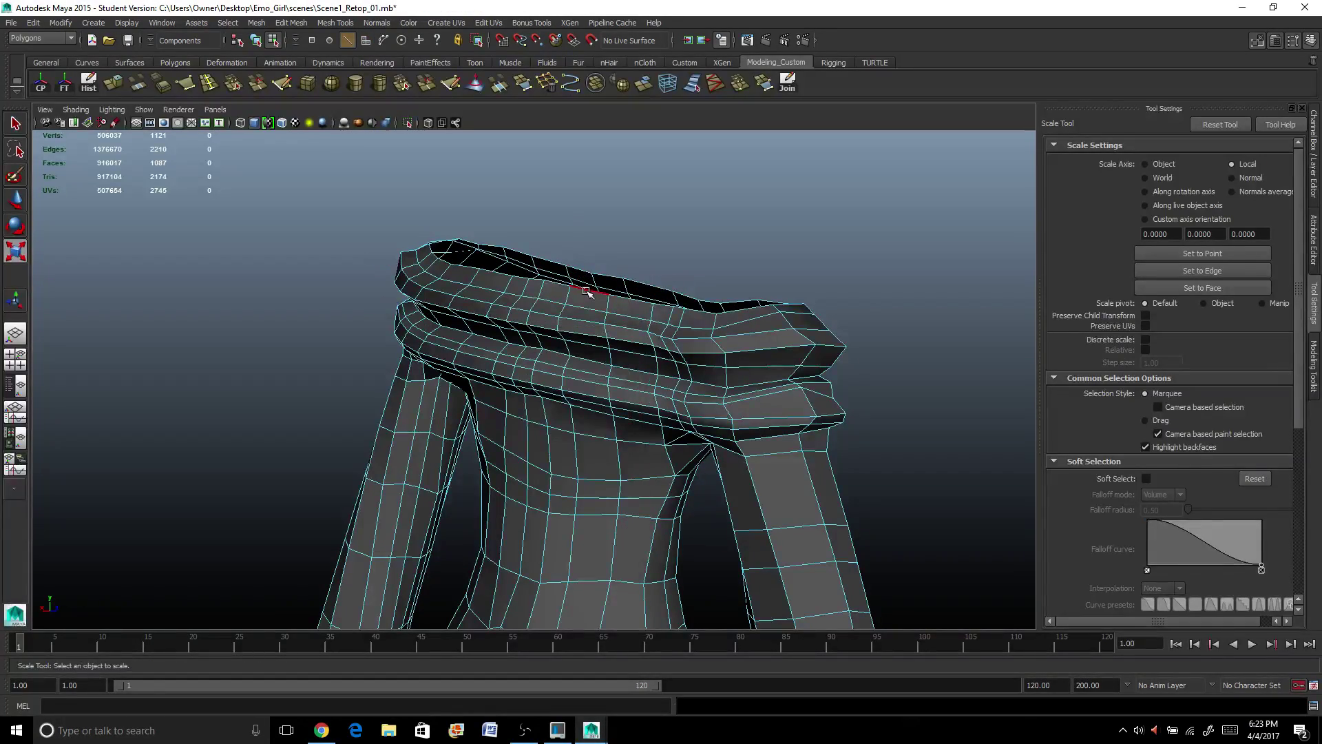
{"action": "double_click", "coordinate": [586, 292]}
{"action": "left_click_drag", "start_coordinate": [587, 290], "coordinate": [634, 252], "text": "alt"}
{"action": "key", "text": "ctrl+e"}
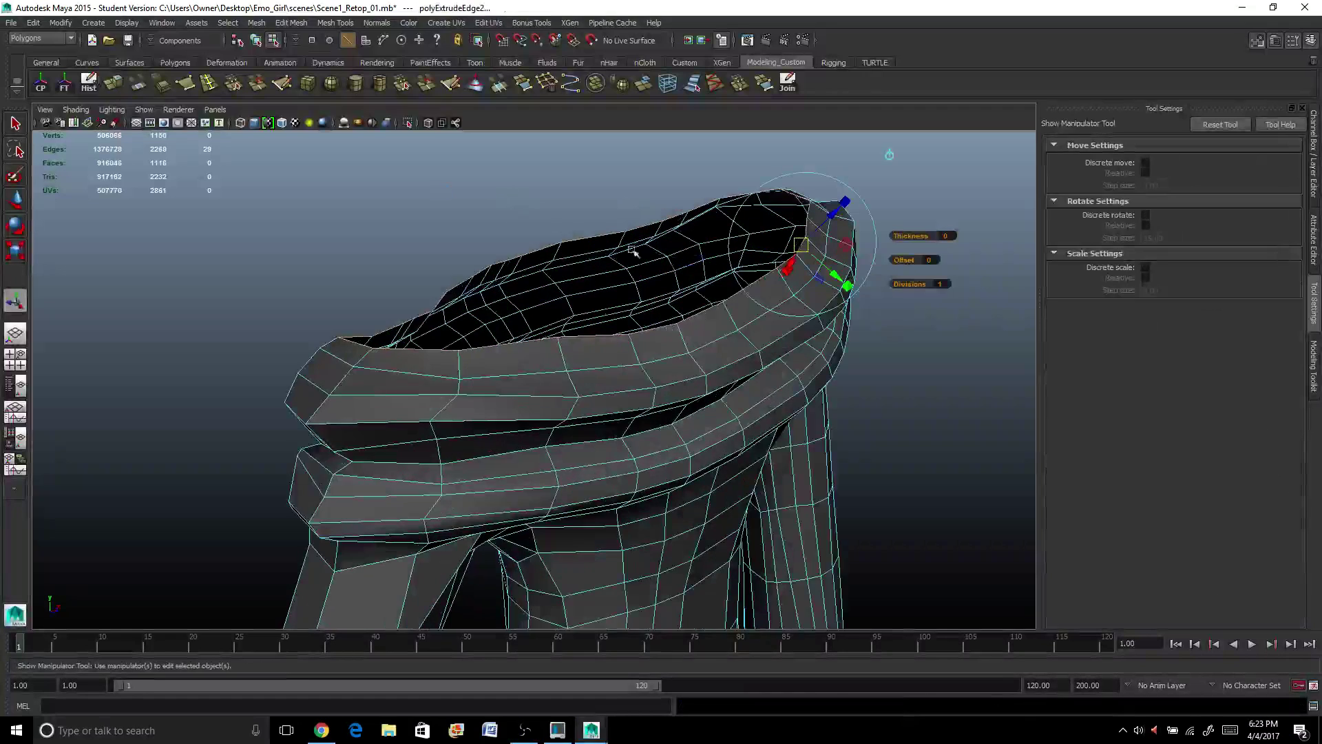
{"action": "left_click", "coordinate": [889, 155]}
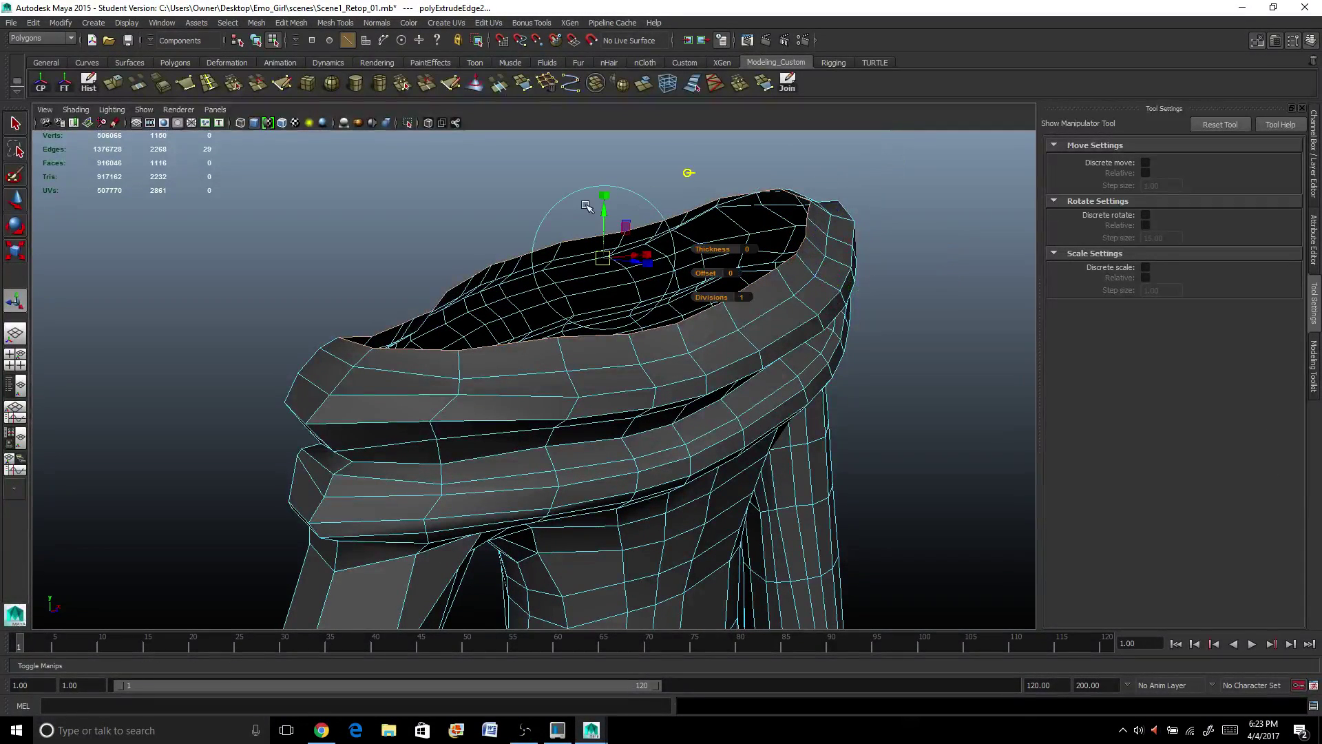
{"action": "left_click_drag", "start_coordinate": [603, 258], "coordinate": [599, 260]}
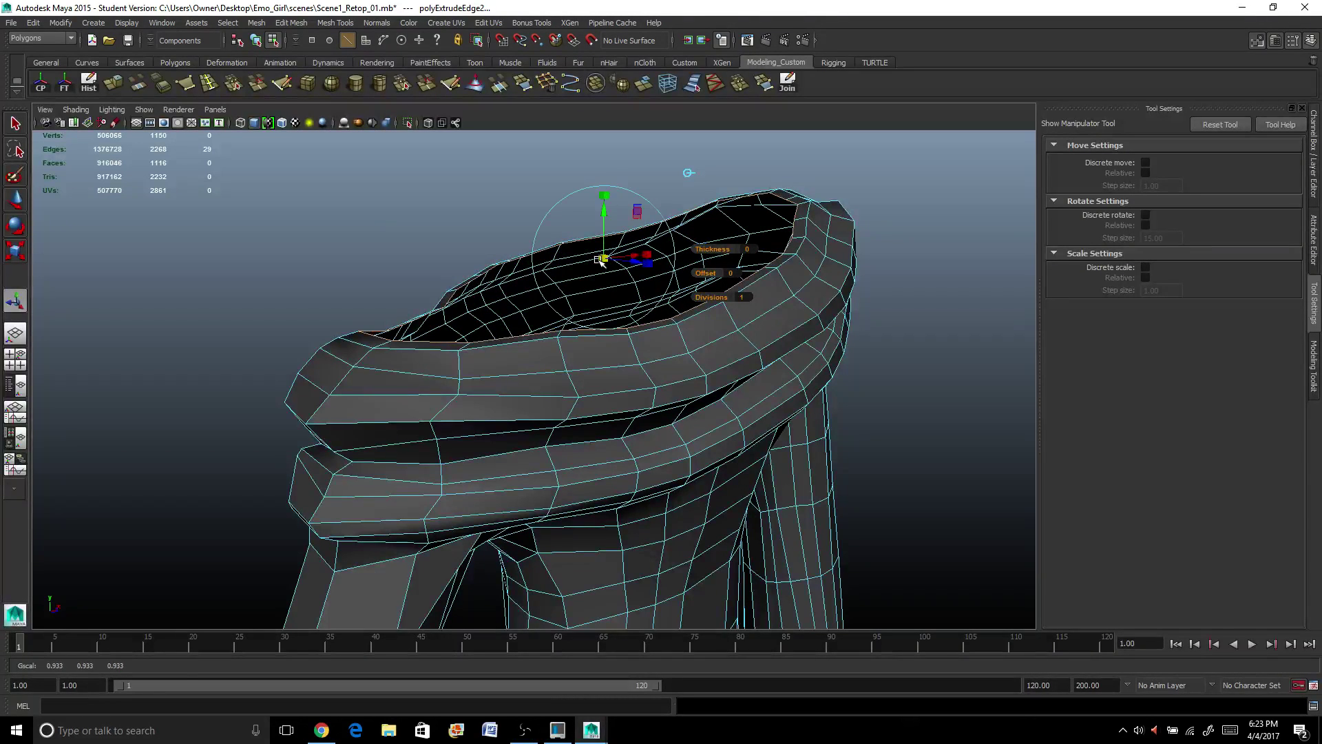
Extrude the inner collar border once more, move it straight down inside the neckline, and return to object selection.
{"action": "key", "text": "ctrl+e"}
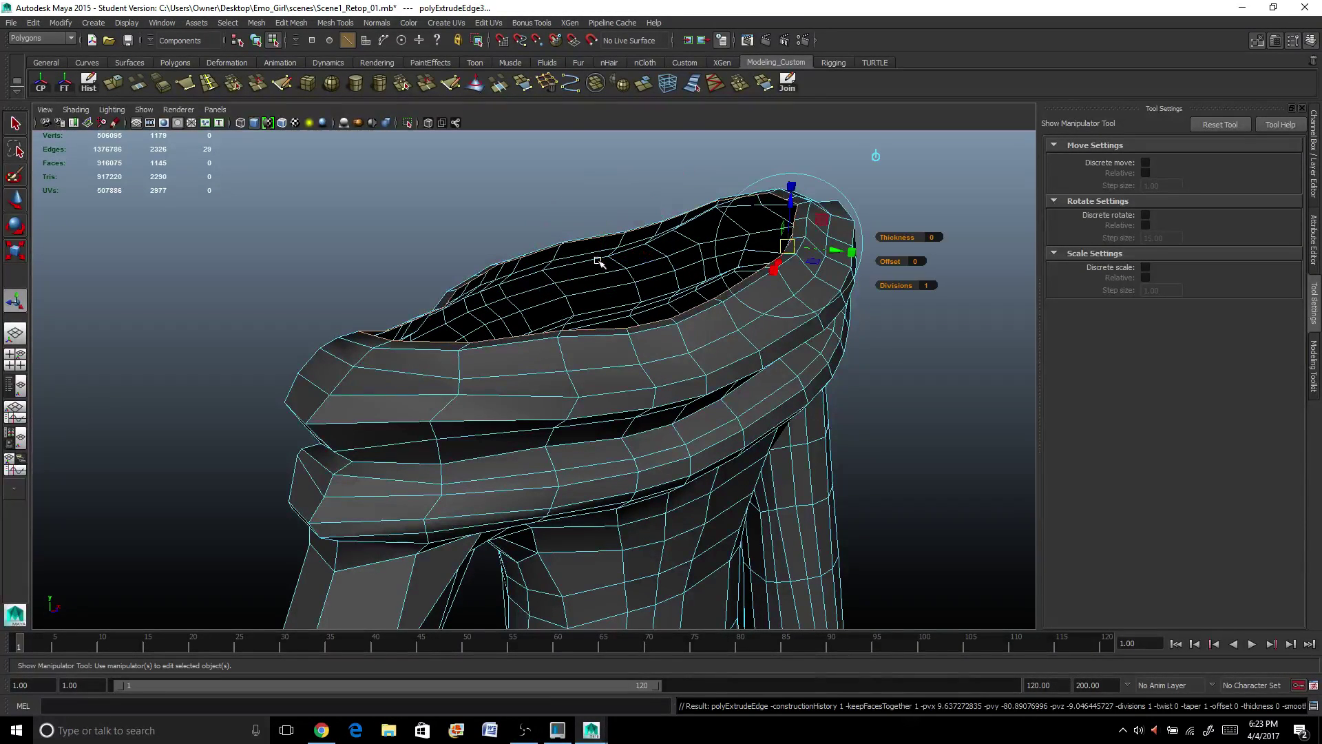
{"action": "left_click", "coordinate": [875, 156]}
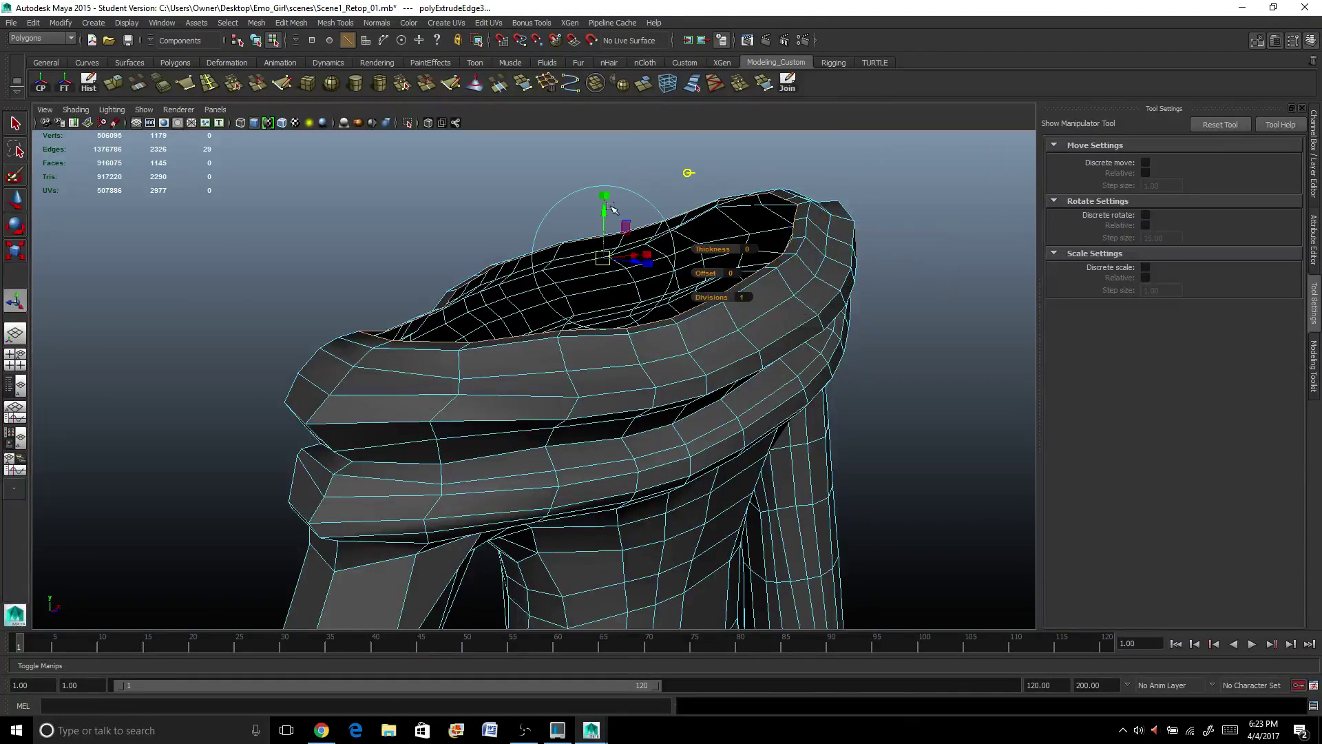
{"action": "left_click_drag", "start_coordinate": [602, 211], "coordinate": [604, 271]}
{"action": "right_click_drag", "start_coordinate": [744, 214], "coordinate": [799, 196]}
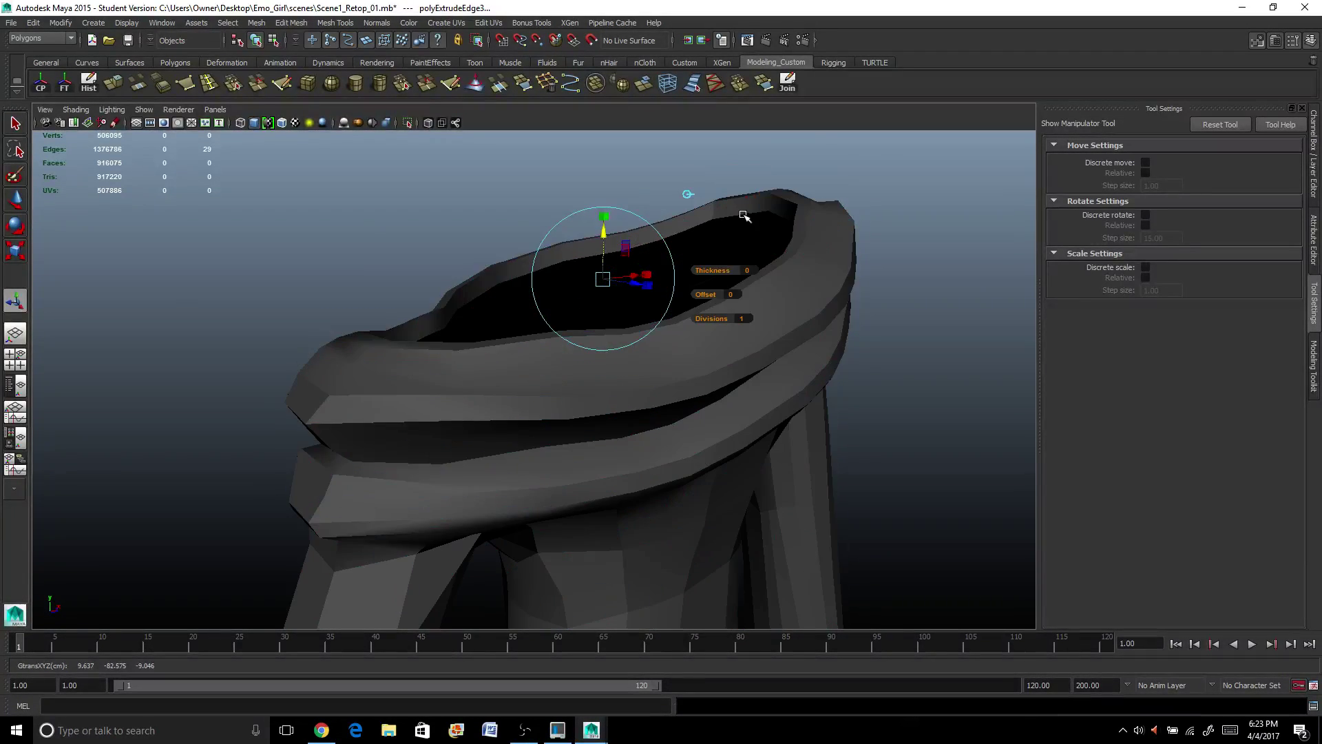
Preview the whole shirt with smoothing to examine both collar folds, and return to the unsmoothed mesh.
{"action": "scroll", "coordinate": [747, 227], "scroll_direction": "down", "scroll_amount": 5}
{"action": "left_click_drag", "start_coordinate": [750, 245], "coordinate": [529, 326], "text": "alt"}
{"action": "scroll", "coordinate": [520, 365], "scroll_direction": "down", "scroll_amount": 2}
{"action": "key", "text": "3"}
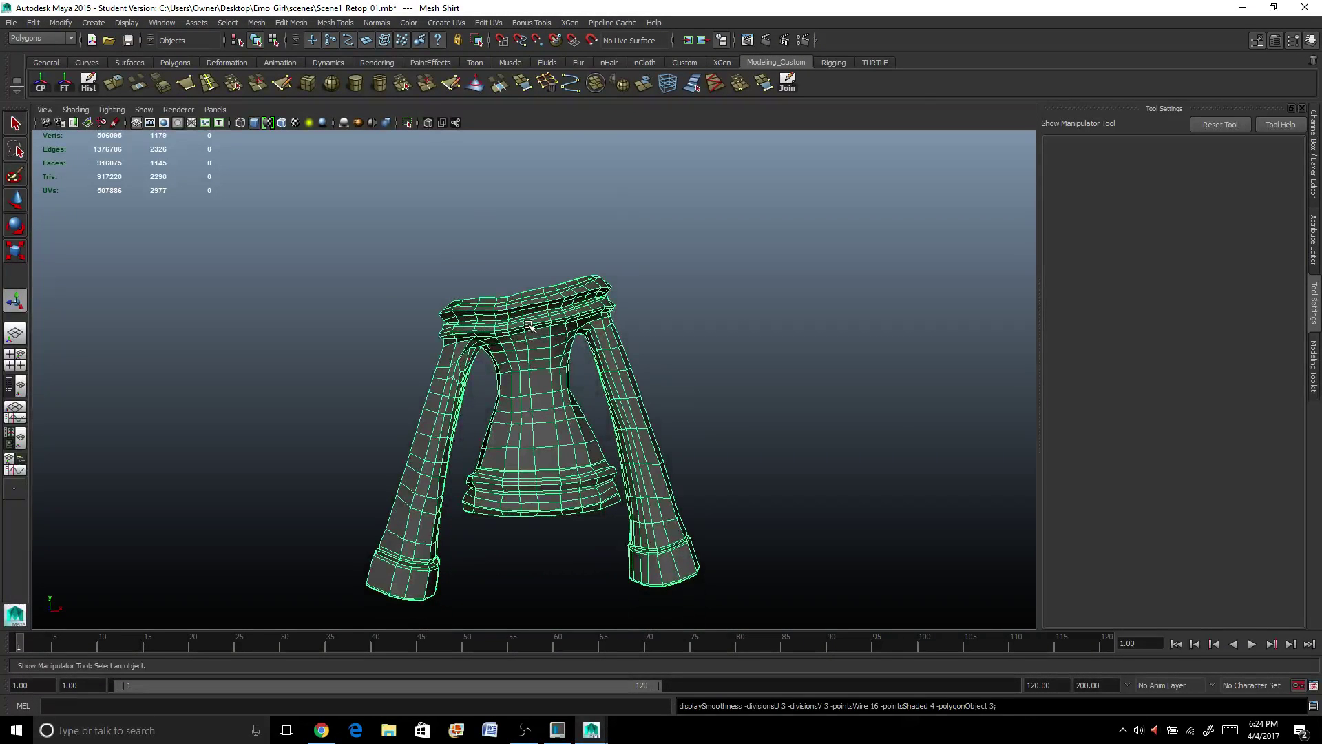
{"action": "left_click", "coordinate": [739, 365]}
{"action": "scroll", "coordinate": [738, 363], "scroll_direction": "up", "scroll_amount": 3}
{"action": "left_click_drag", "start_coordinate": [738, 363], "coordinate": [712, 351], "text": "alt"}
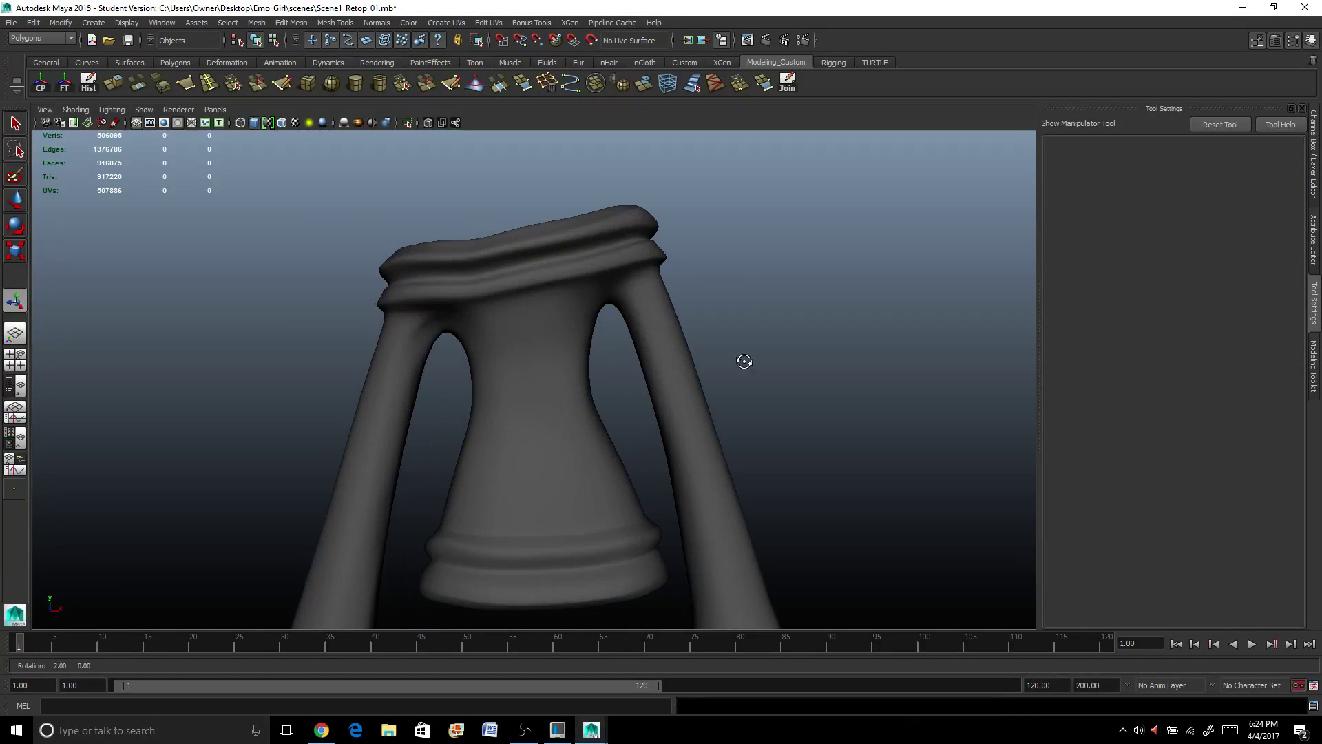
{"action": "left_click", "coordinate": [572, 285]}
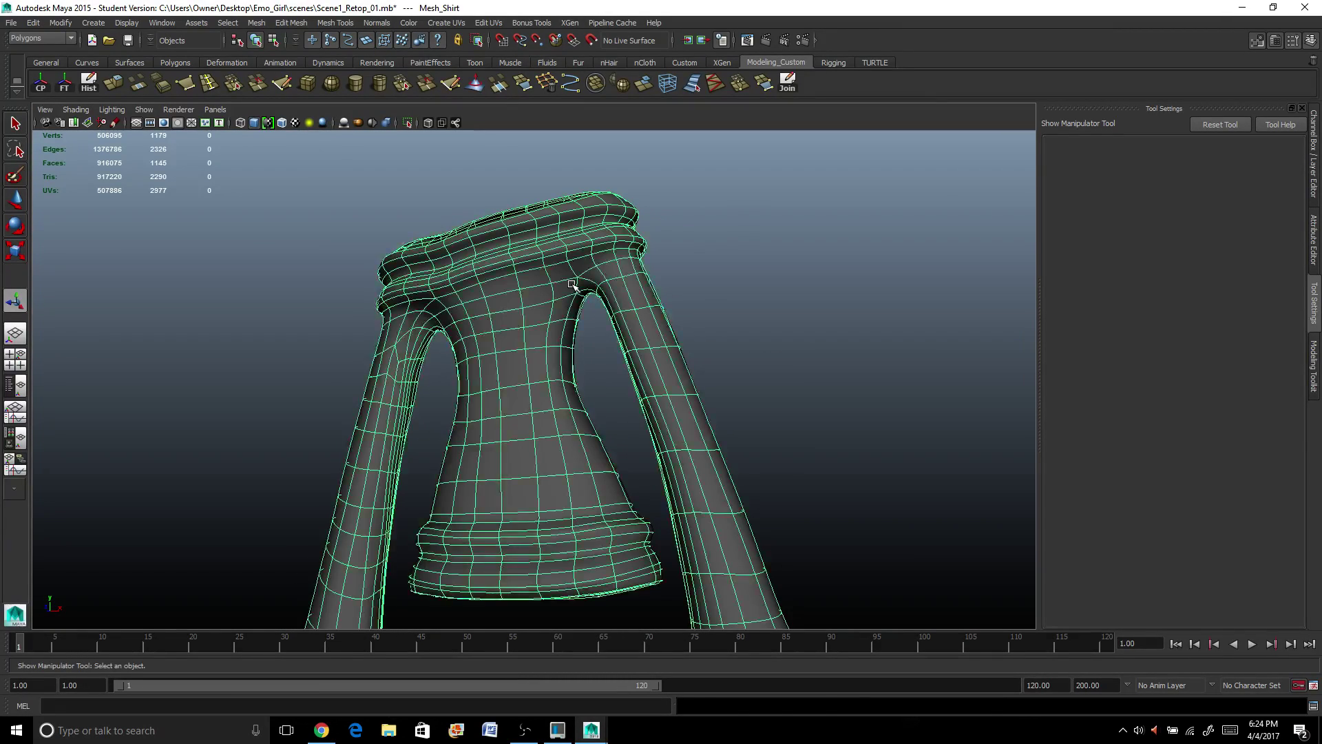
{"action": "key", "text": "1"}
Insert an edge loop along the underside of the lower collar fold and shift it vertically.
{"action": "scroll", "coordinate": [571, 285], "scroll_direction": "up", "scroll_amount": 3}
{"action": "left_click_drag", "start_coordinate": [571, 285], "coordinate": [558, 312], "text": "alt"}
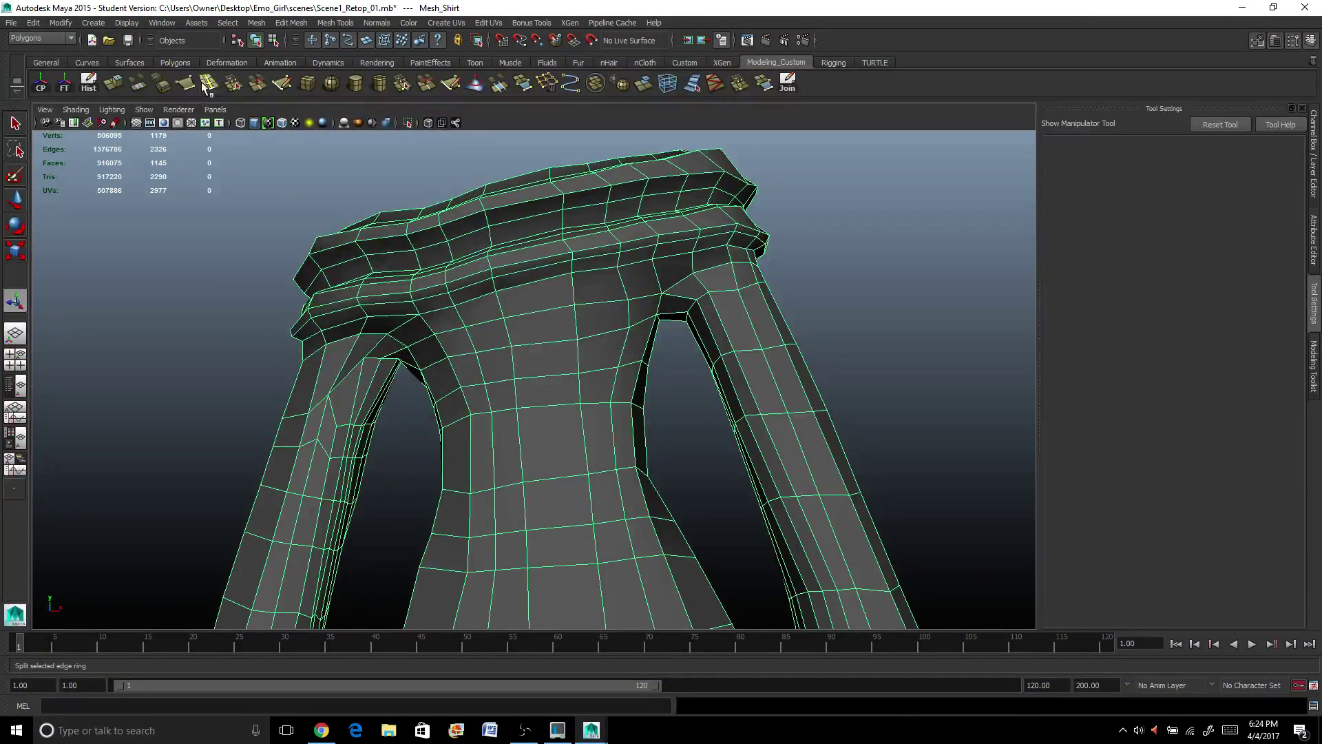
{"action": "left_click", "coordinate": [206, 84]}
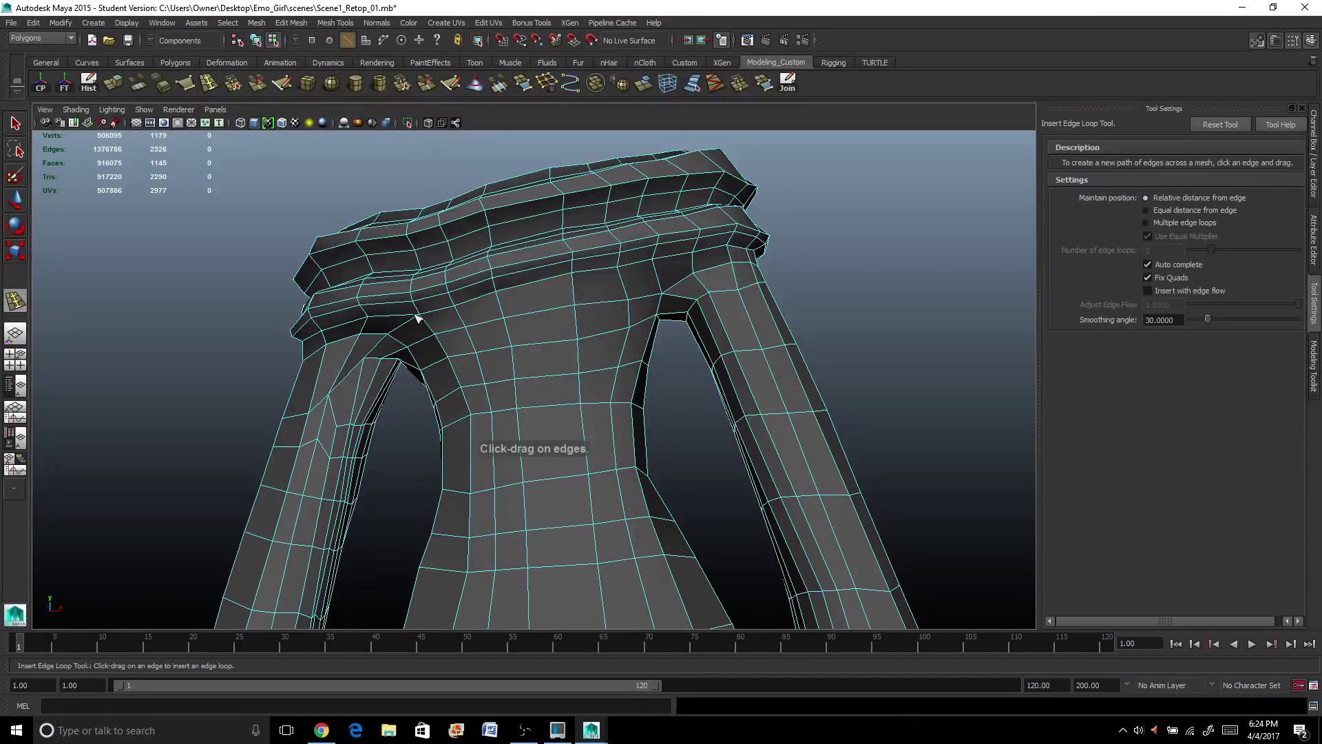
{"action": "left_click", "coordinate": [497, 288]}
{"action": "left_click_drag", "start_coordinate": [496, 287], "coordinate": [486, 355], "text": "alt"}
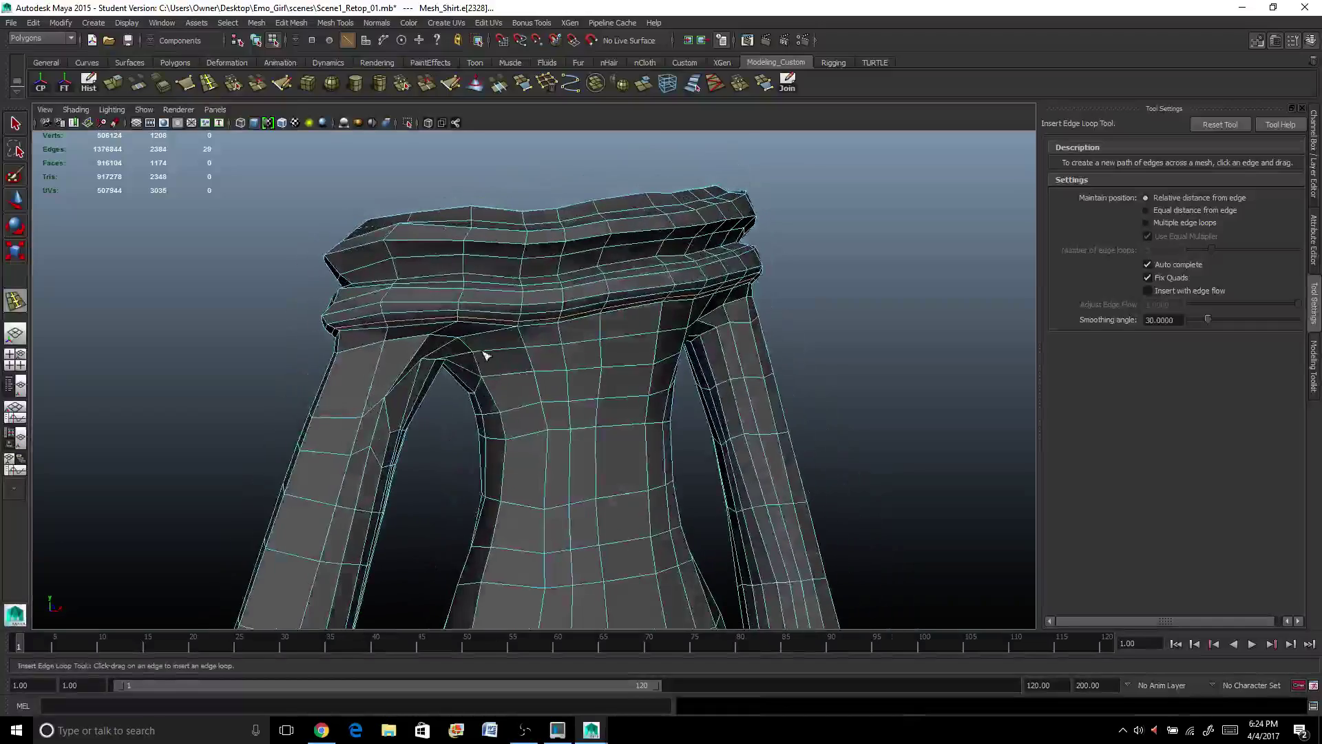
{"action": "key", "text": "w"}
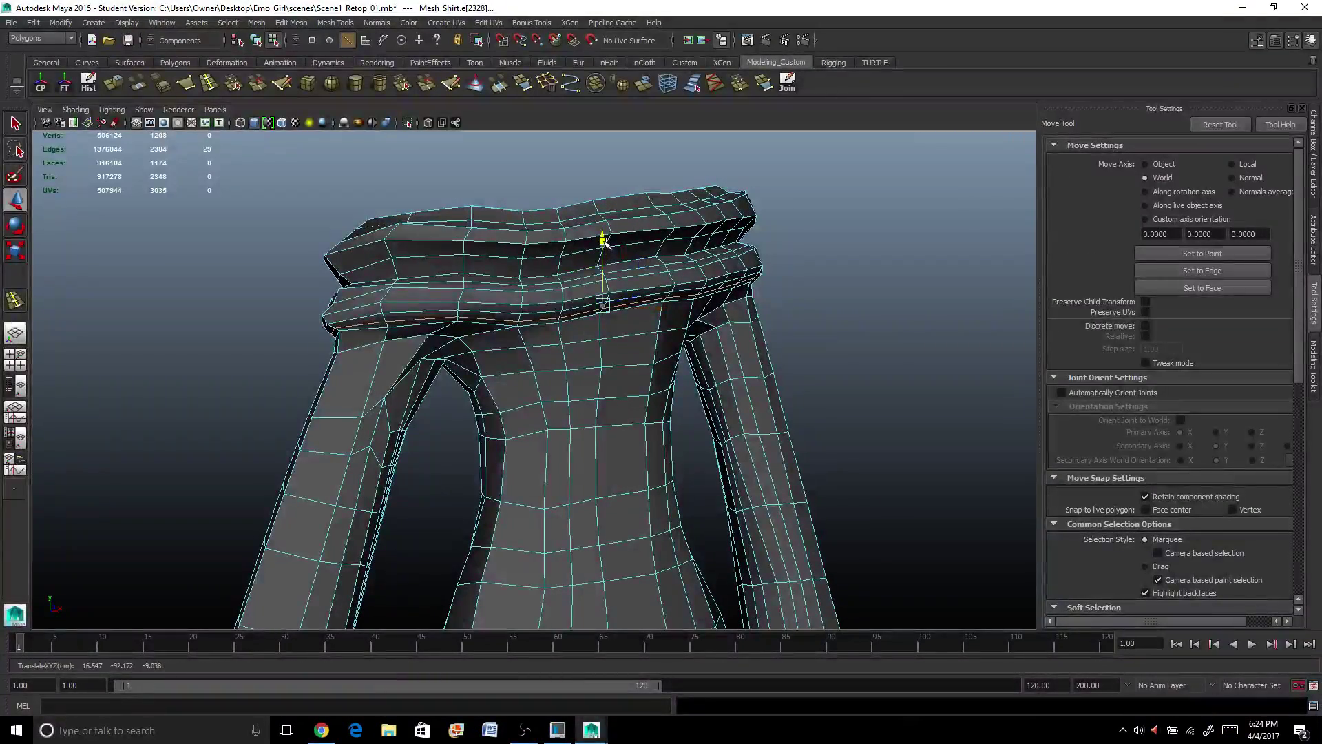
{"action": "left_click_drag", "start_coordinate": [606, 242], "coordinate": [495, 297]}
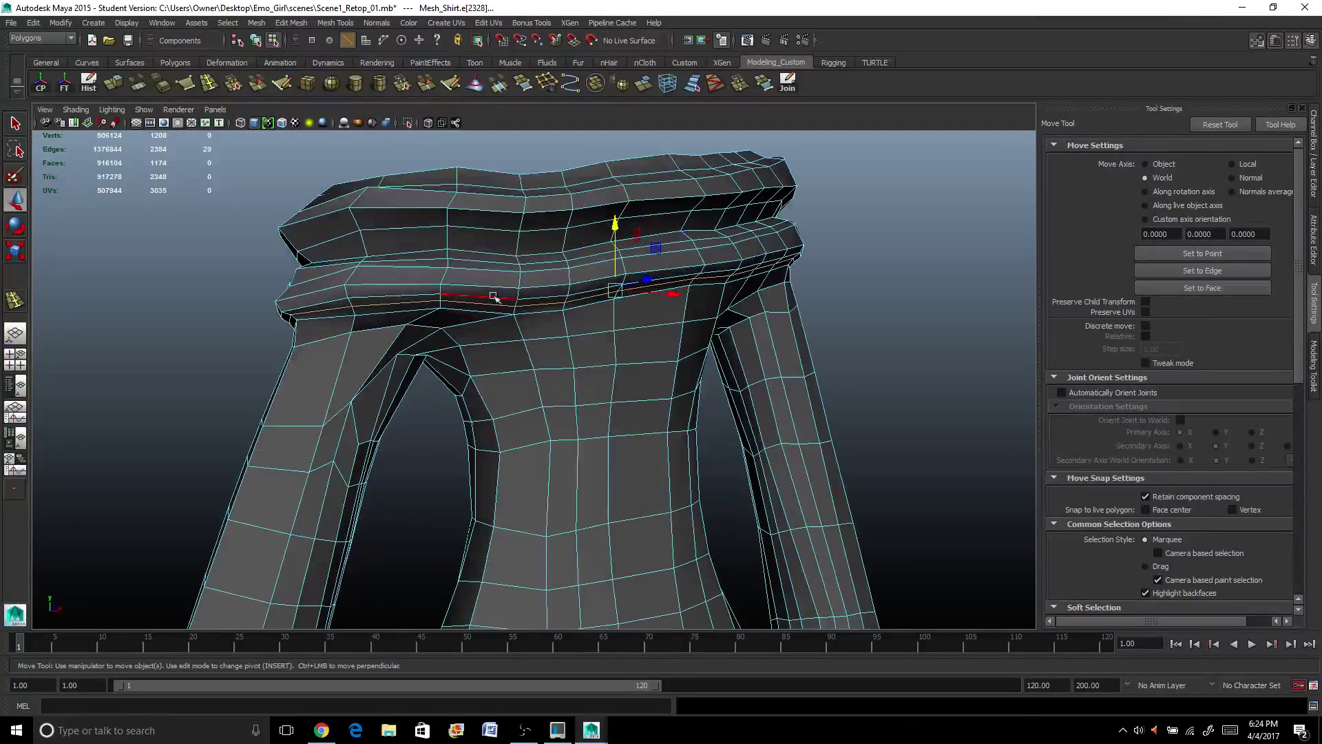
Scale the inserted edge loop under the lower collar fold slightly inward, using the object scale axis.
{"action": "key", "text": "r"}
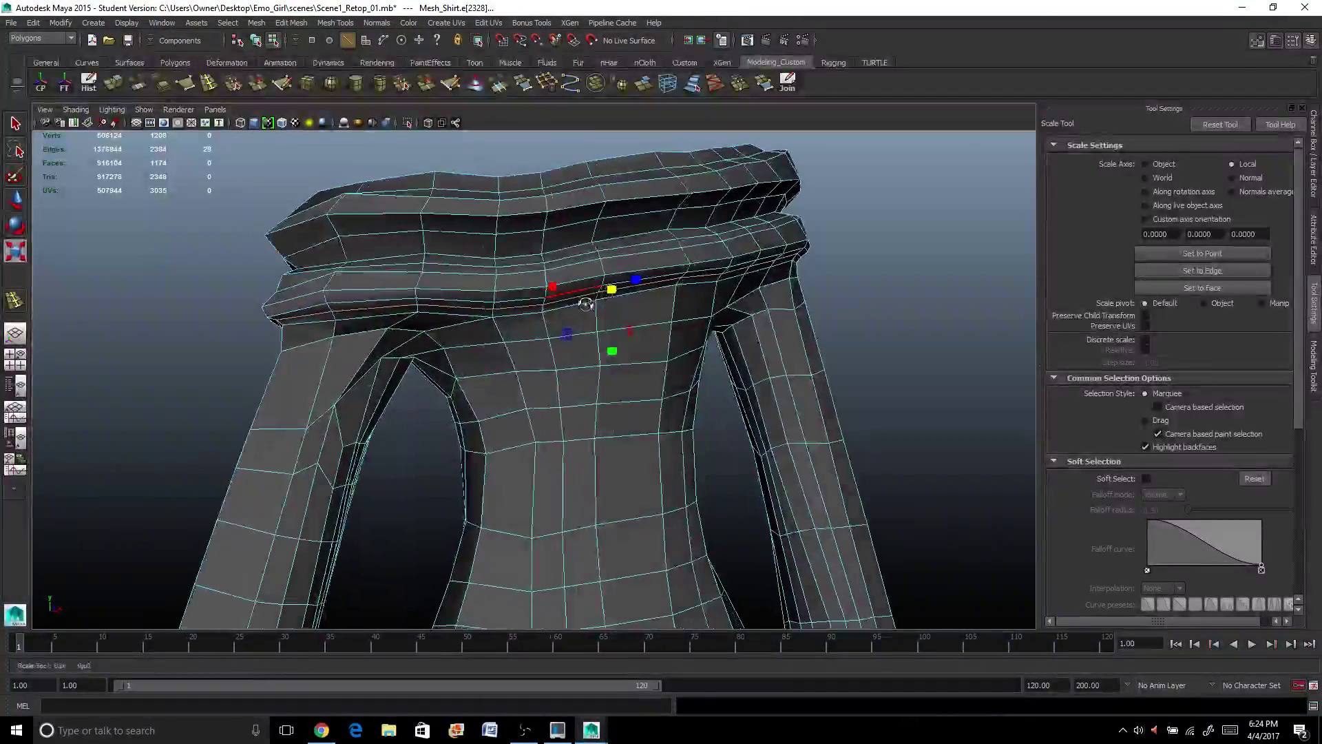
{"action": "left_click_drag", "start_coordinate": [599, 295], "coordinate": [877, 204], "text": "alt"}
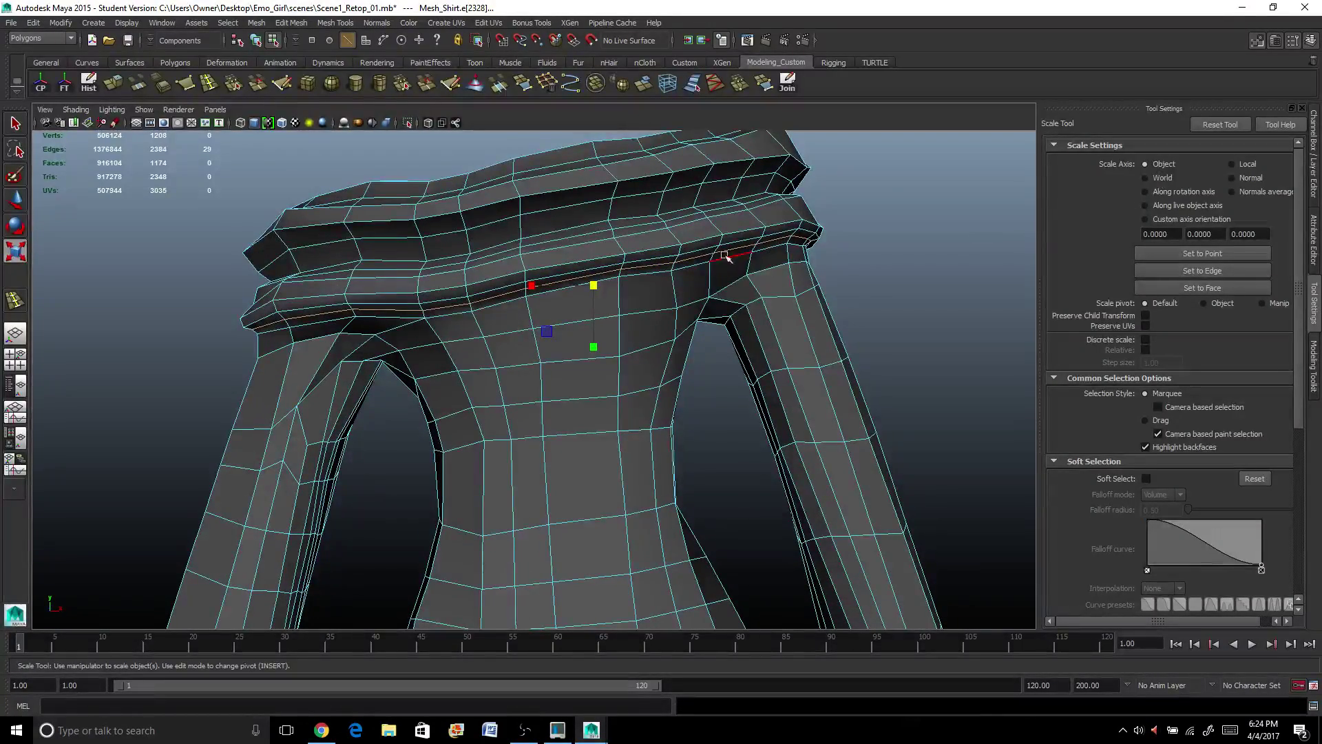
{"action": "left_click_drag", "start_coordinate": [599, 286], "coordinate": [576, 291]}
Try to move the single edge at the shoulder end of the lower fold's inserted loop along the X axis.
{"action": "left_click_drag", "start_coordinate": [245, 344], "coordinate": [348, 339], "text": "alt"}
{"action": "left_click", "coordinate": [408, 280]}
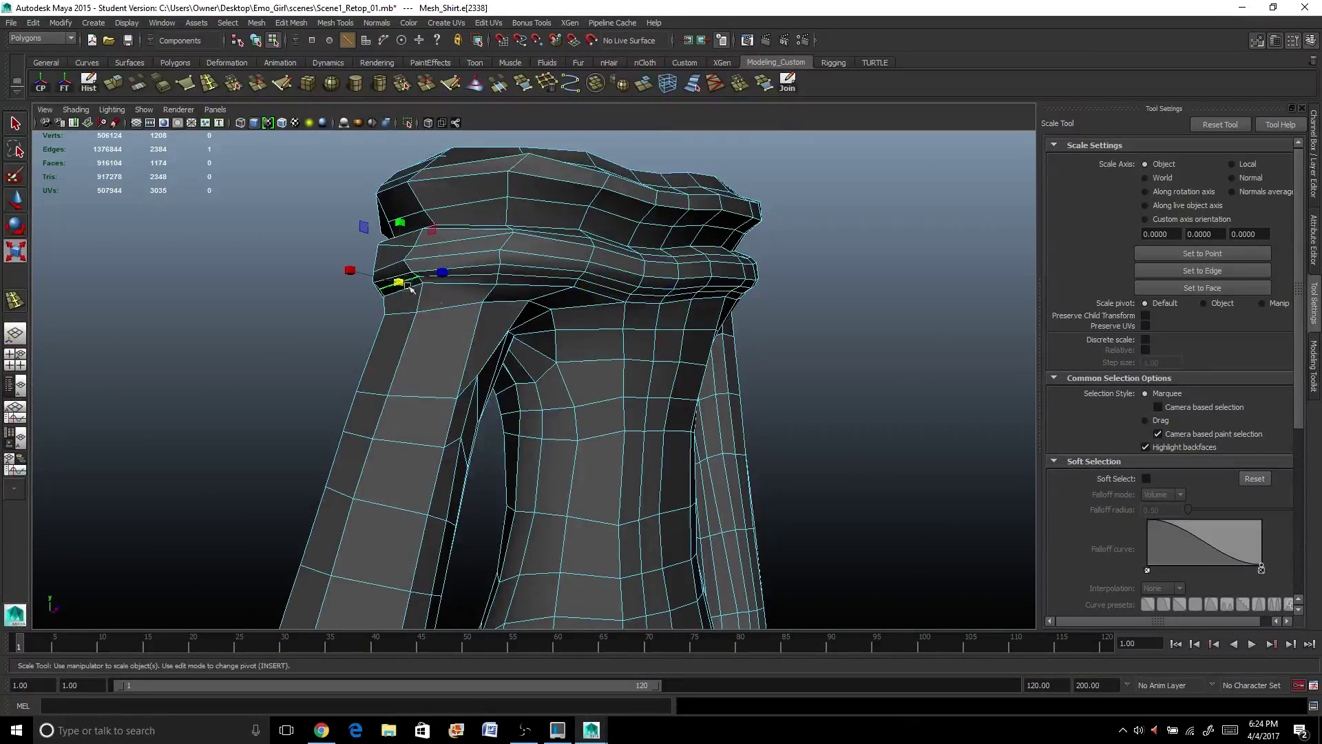
{"action": "left_click_drag", "start_coordinate": [407, 280], "coordinate": [412, 304], "text": "alt"}
{"action": "key", "text": "w"}
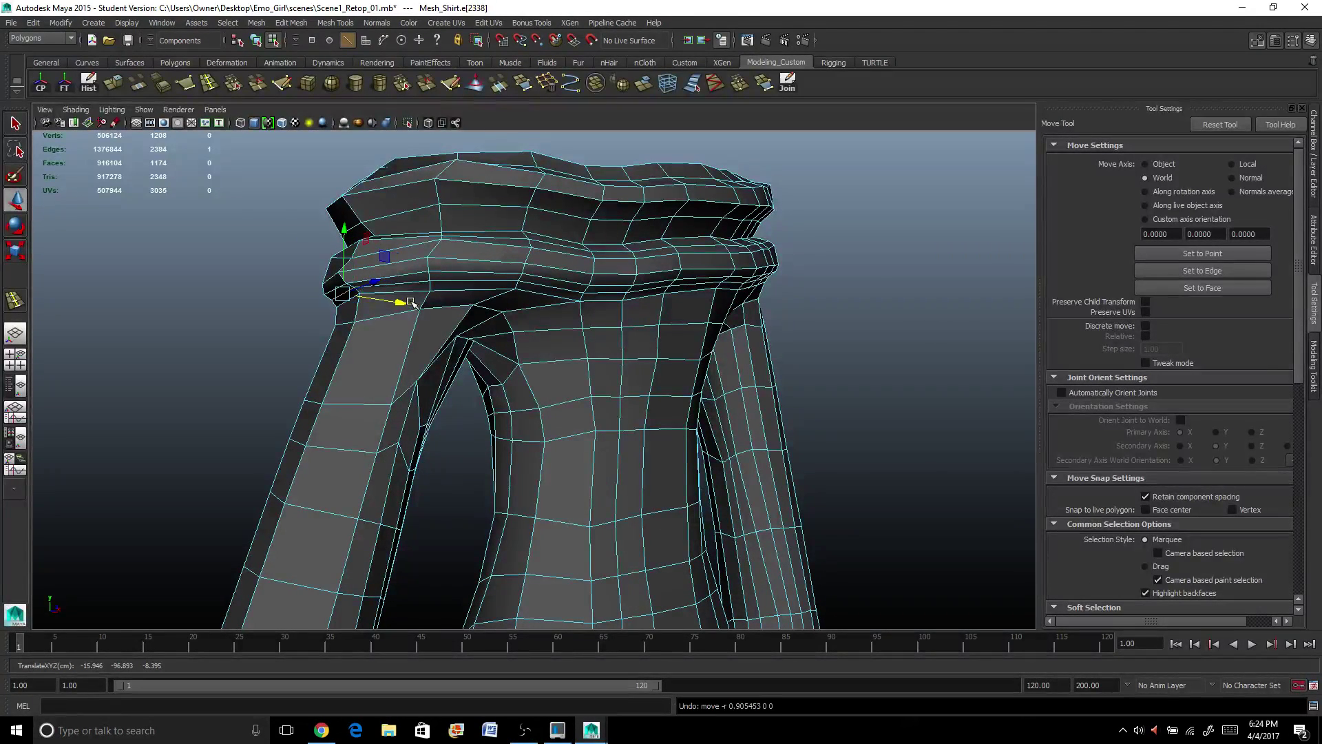
Preview the smoothed shirt to examine the underside of the lower collar fold, and return to the unsmoothed mesh.
{"action": "right_click_drag", "start_coordinate": [448, 285], "coordinate": [495, 262]}
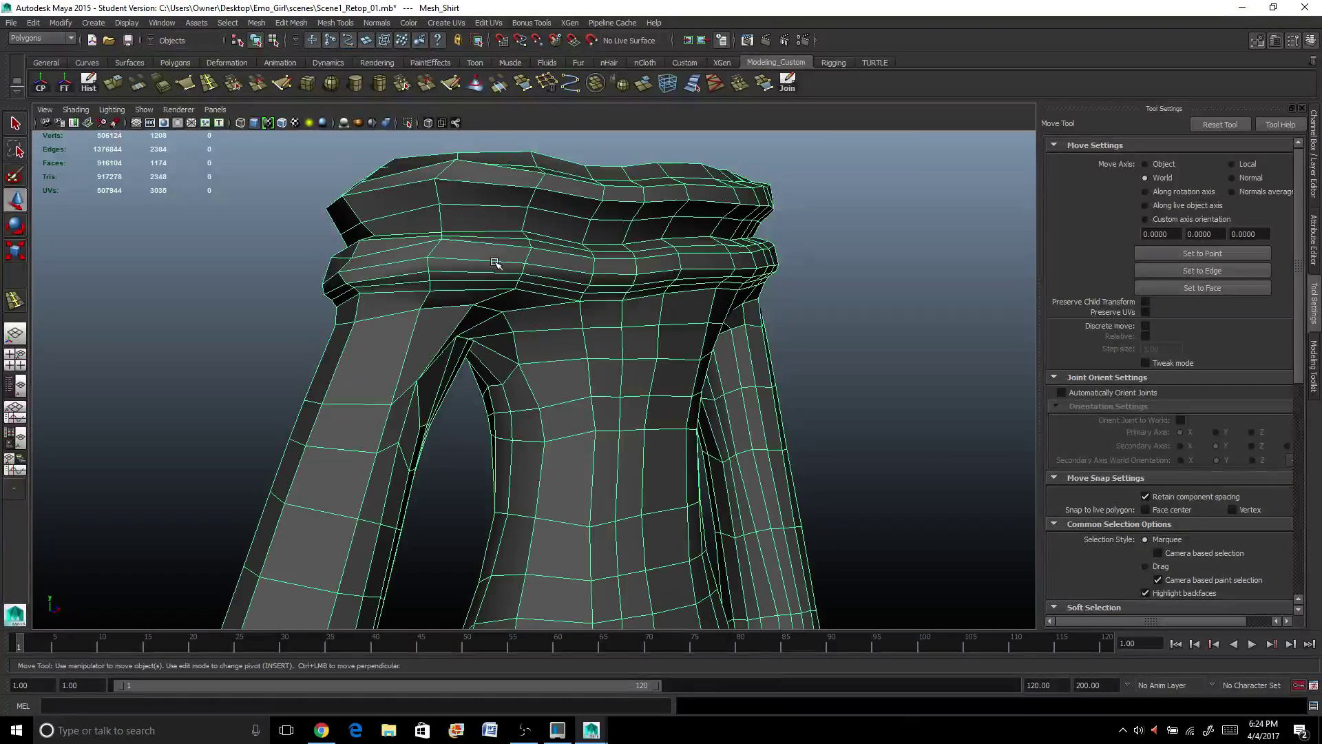
{"action": "scroll", "coordinate": [496, 262], "scroll_direction": "down", "scroll_amount": 2}
{"action": "left_click", "coordinate": [885, 298]}
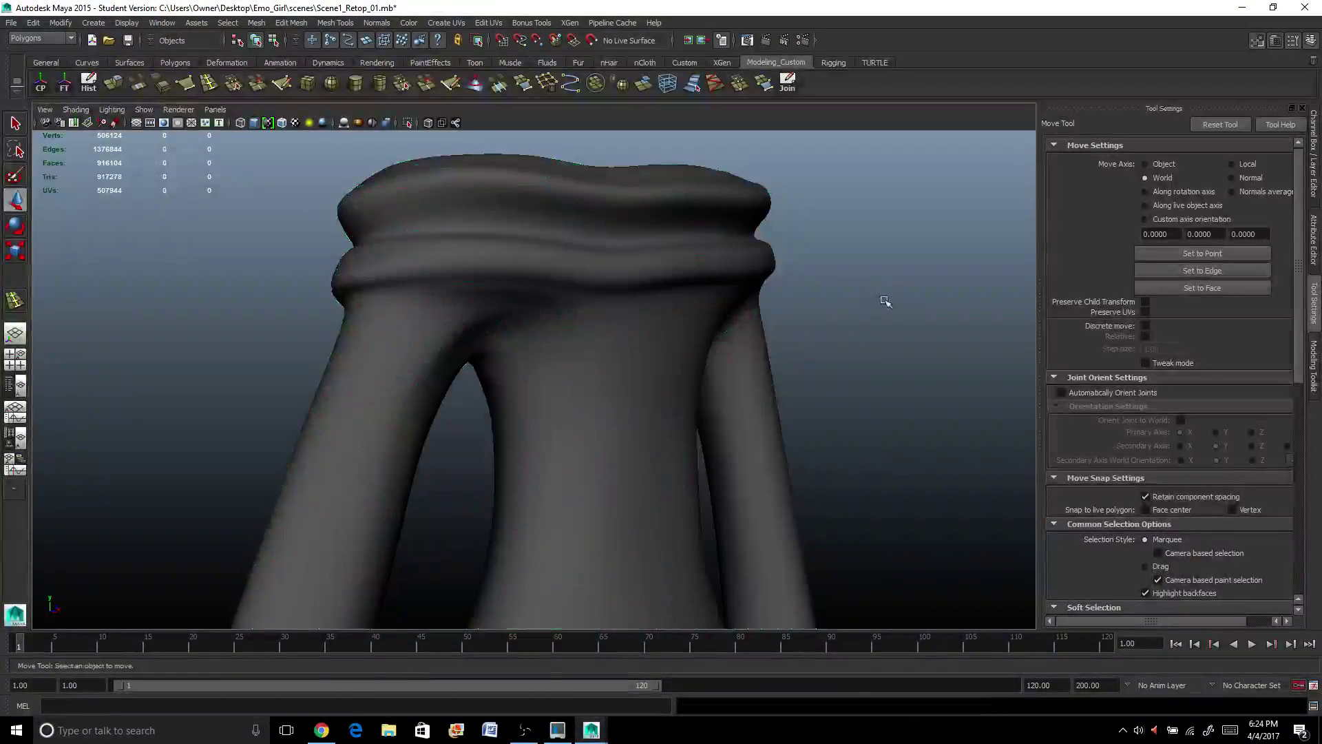
{"action": "left_click_drag", "start_coordinate": [886, 298], "coordinate": [758, 328], "text": "alt"}
{"action": "left_click", "coordinate": [622, 282]}
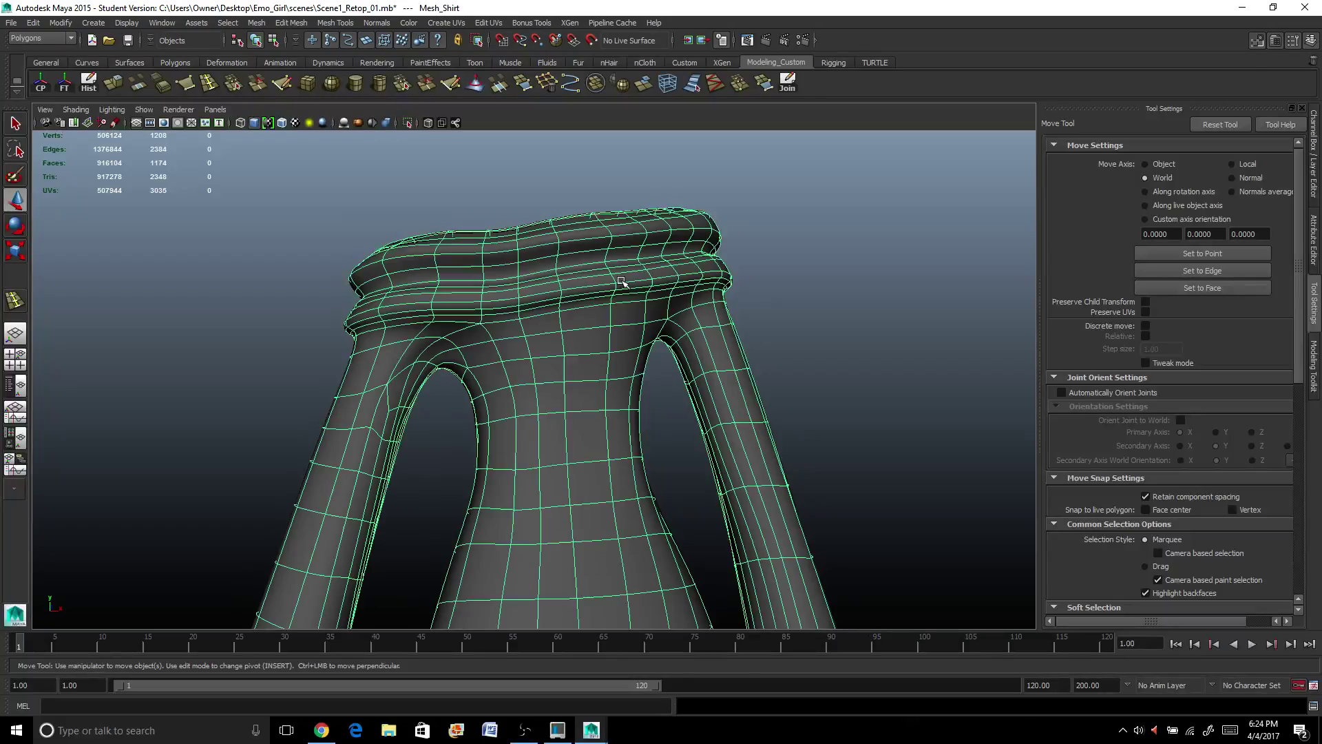
{"action": "key", "text": "1"}
Insert an edge loop along the underside of the upper collar fold, close to the crease above the lower fold.
{"action": "scroll", "coordinate": [620, 280], "scroll_direction": "up", "scroll_amount": 3}
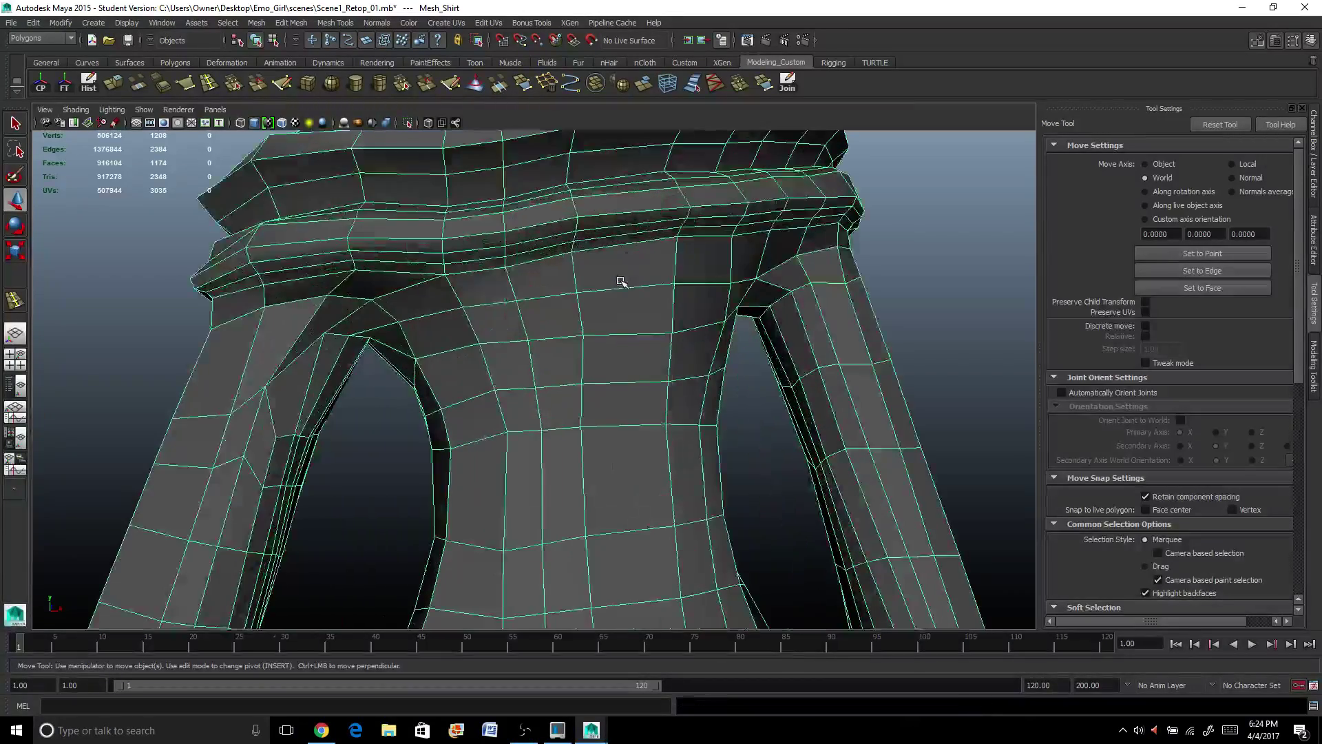
{"action": "left_click_drag", "start_coordinate": [620, 281], "coordinate": [619, 304], "text": "alt"}
{"action": "middle_click_drag", "start_coordinate": [618, 304], "coordinate": [382, 252], "text": "alt"}
{"action": "left_click_drag", "start_coordinate": [449, 255], "coordinate": [460, 269], "text": "alt"}
{"action": "left_click", "coordinate": [209, 82]}
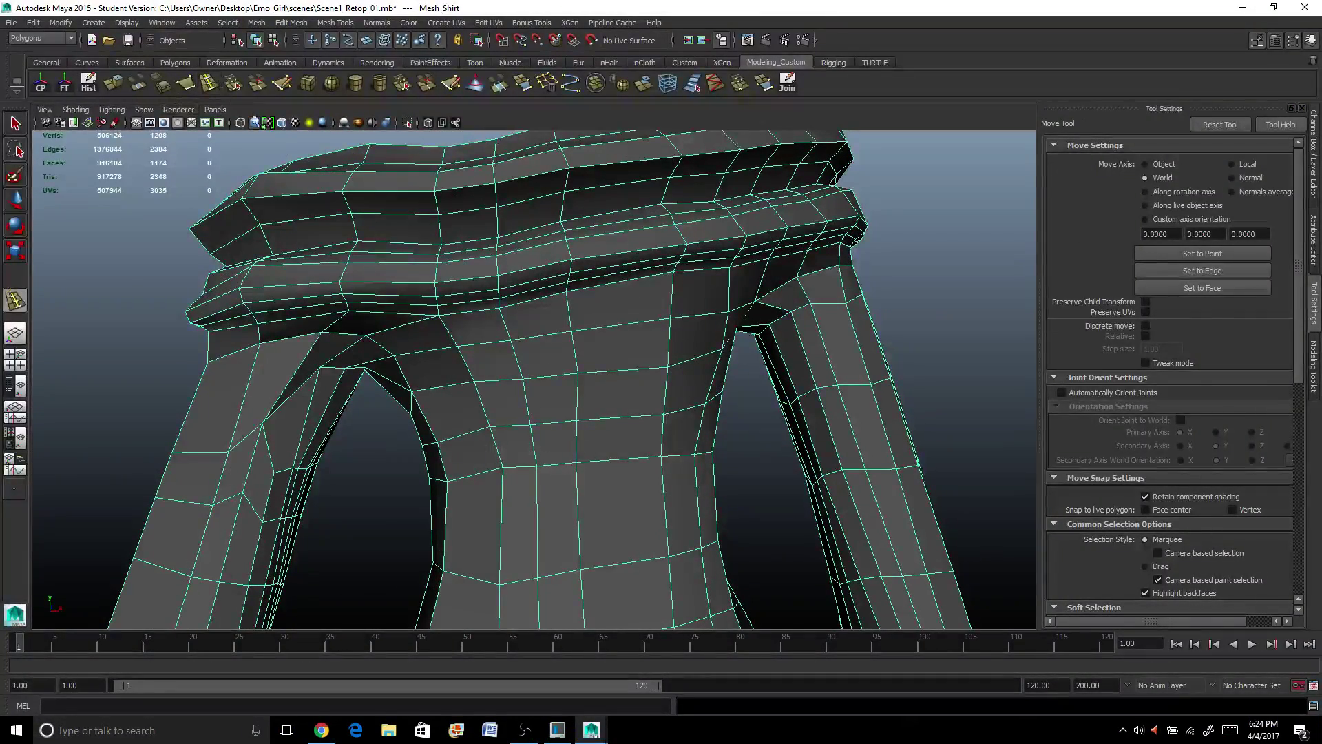
{"action": "left_click", "coordinate": [352, 224]}
{"action": "key", "text": "ctrl+z"}
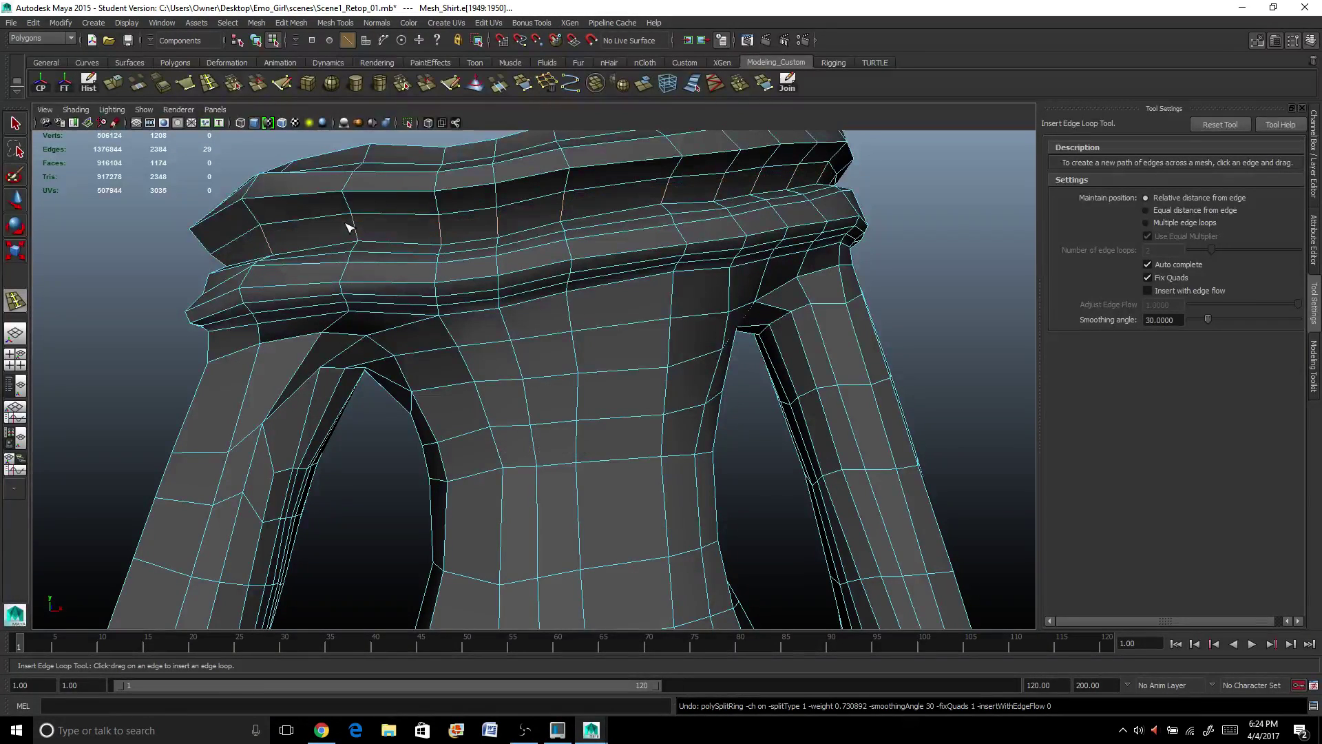
{"action": "left_click", "coordinate": [444, 247]}
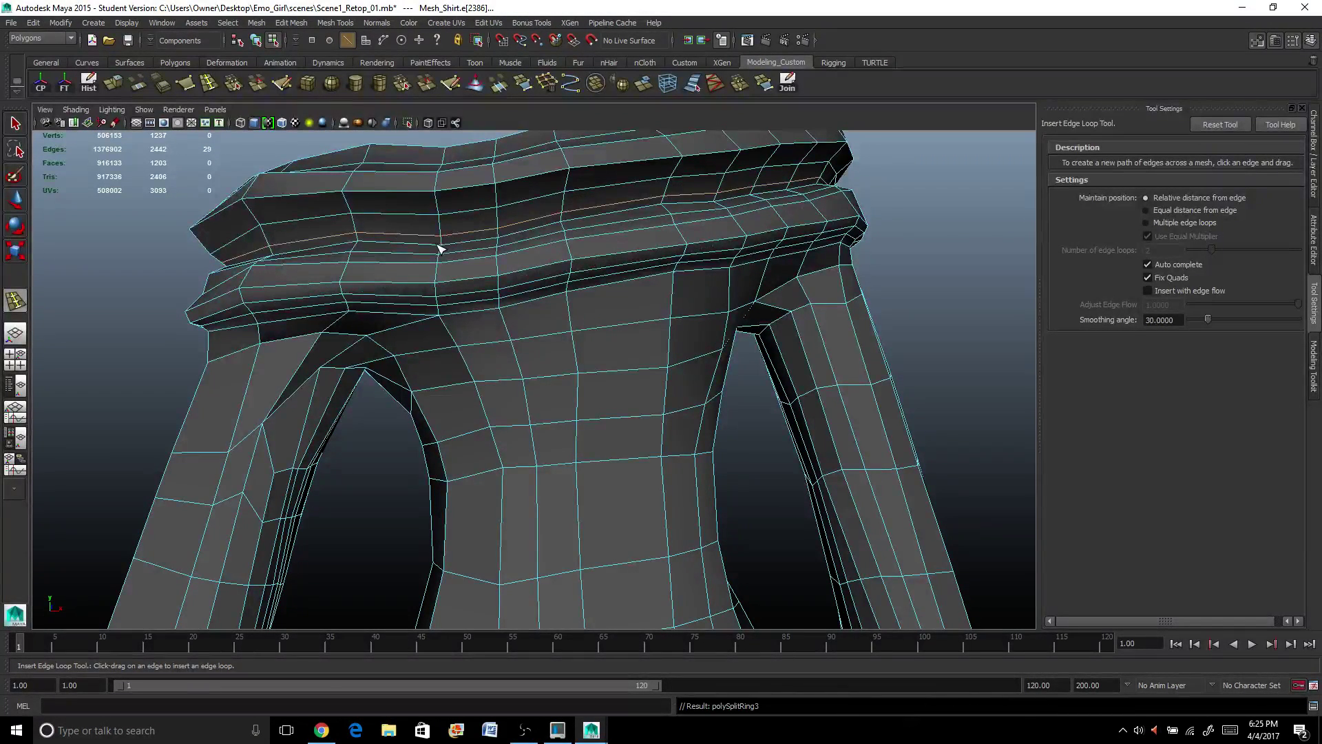
{"action": "key", "text": "w"}
{"action": "left_click_drag", "start_coordinate": [336, 234], "coordinate": [495, 250]}
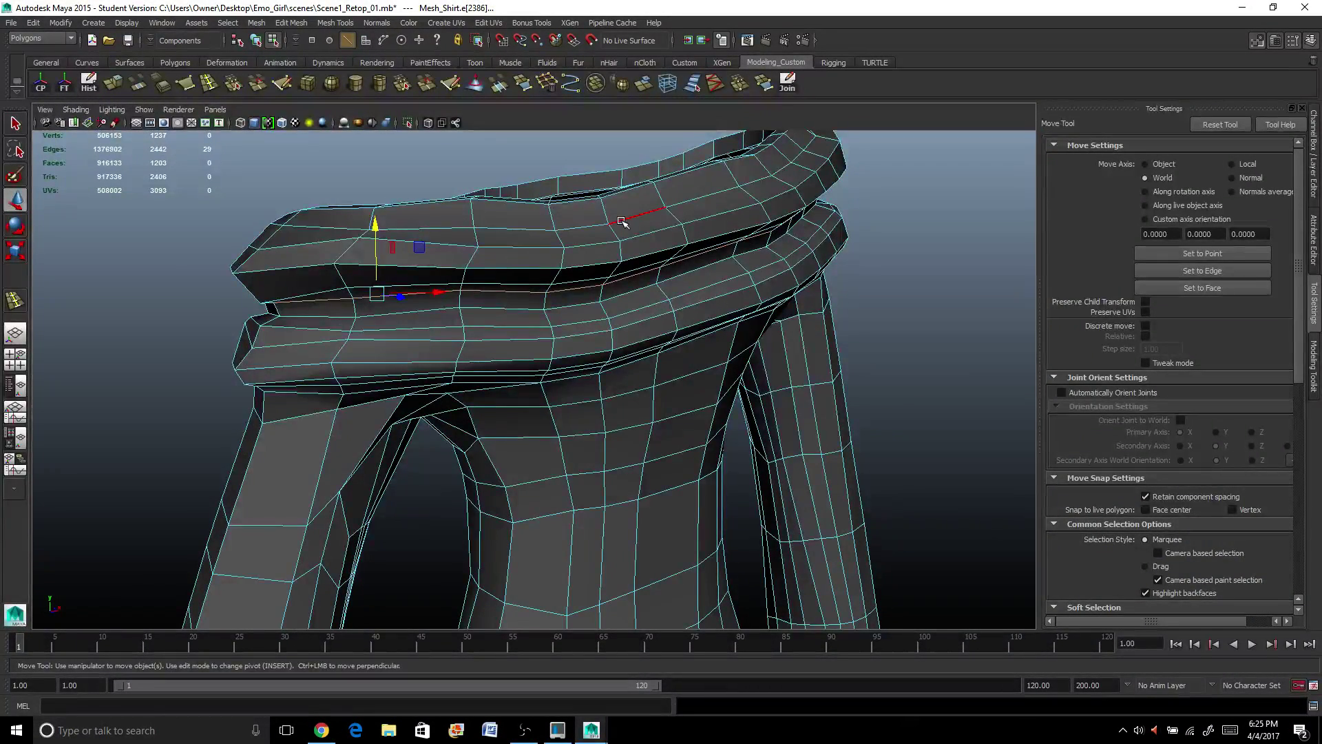
{"action": "right_click_drag", "start_coordinate": [620, 218], "coordinate": [665, 204]}
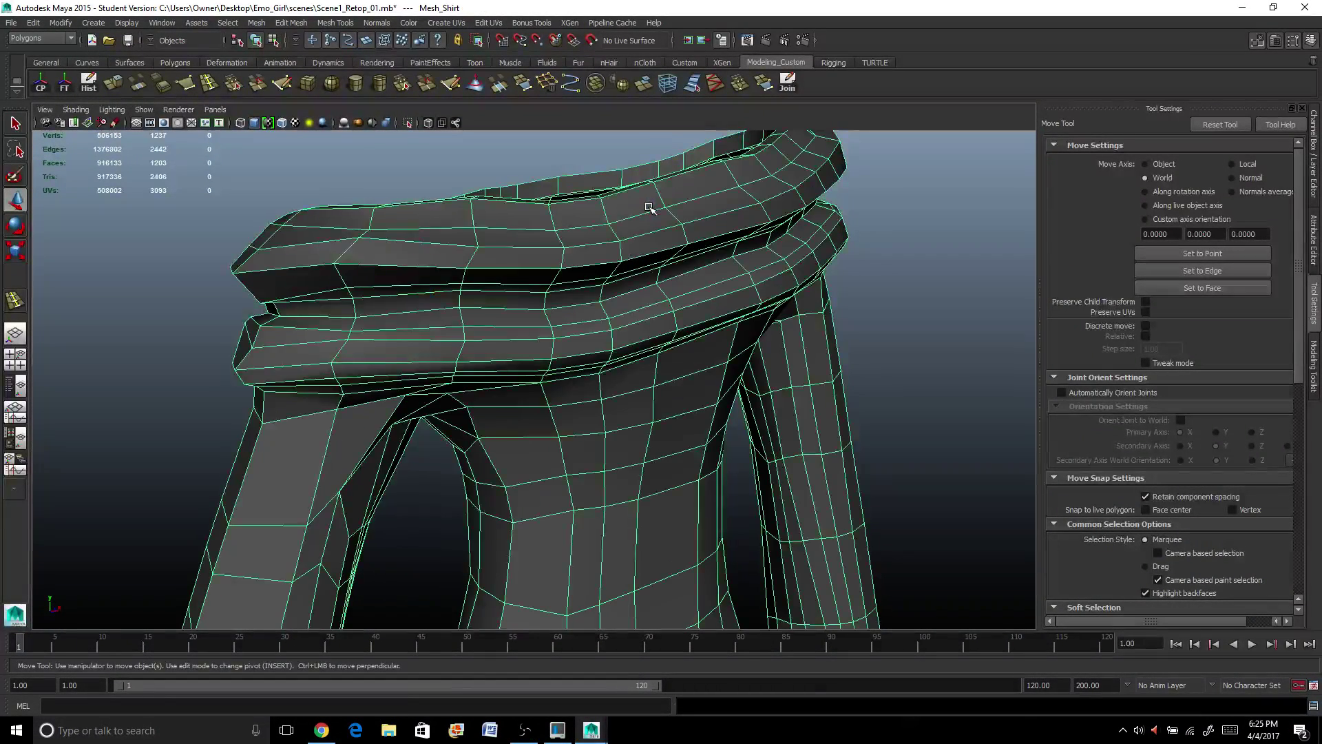
Preview the smoothed shirt to examine the collar folds from several sides, and return to the unsmoothed mesh.
{"action": "key", "text": "3"}
{"action": "left_click", "coordinate": [939, 260]}
{"action": "scroll", "coordinate": [703, 474], "scroll_direction": "down", "scroll_amount": 5}
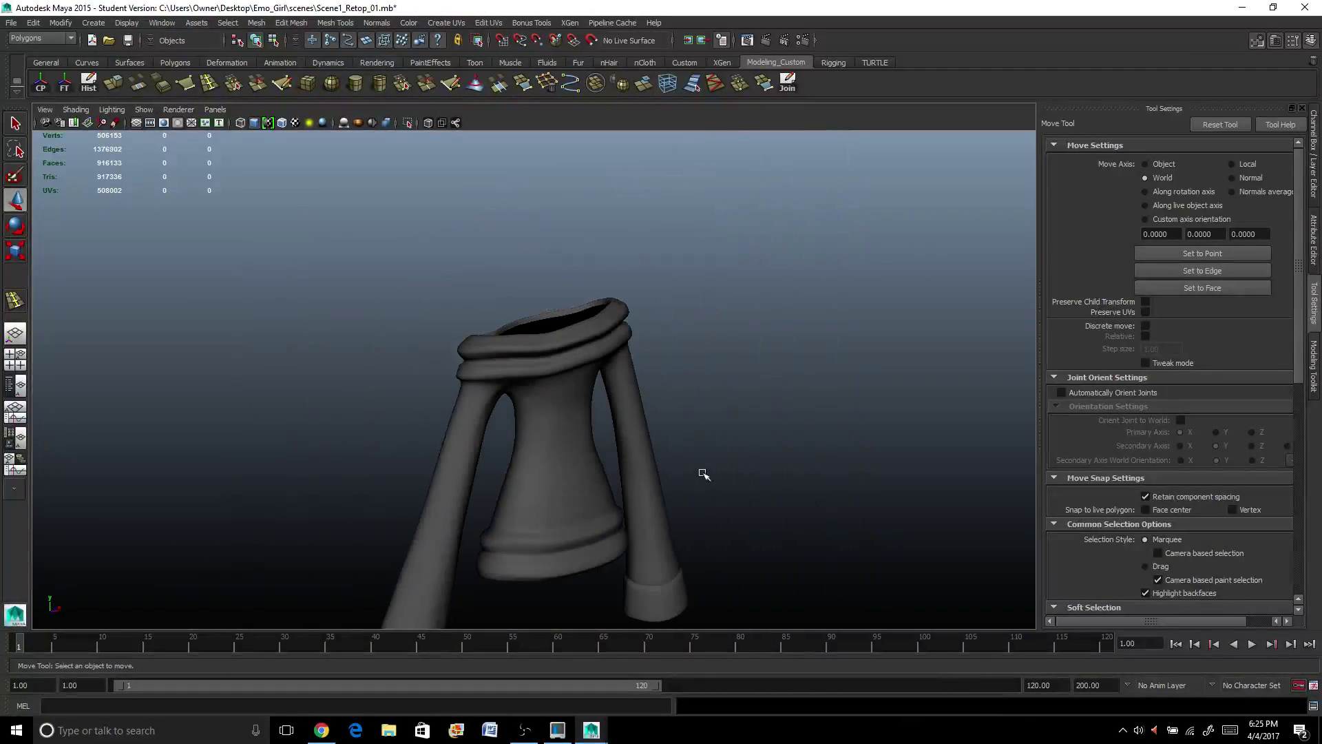
{"action": "left_click_drag", "start_coordinate": [703, 474], "coordinate": [581, 372], "text": "alt"}
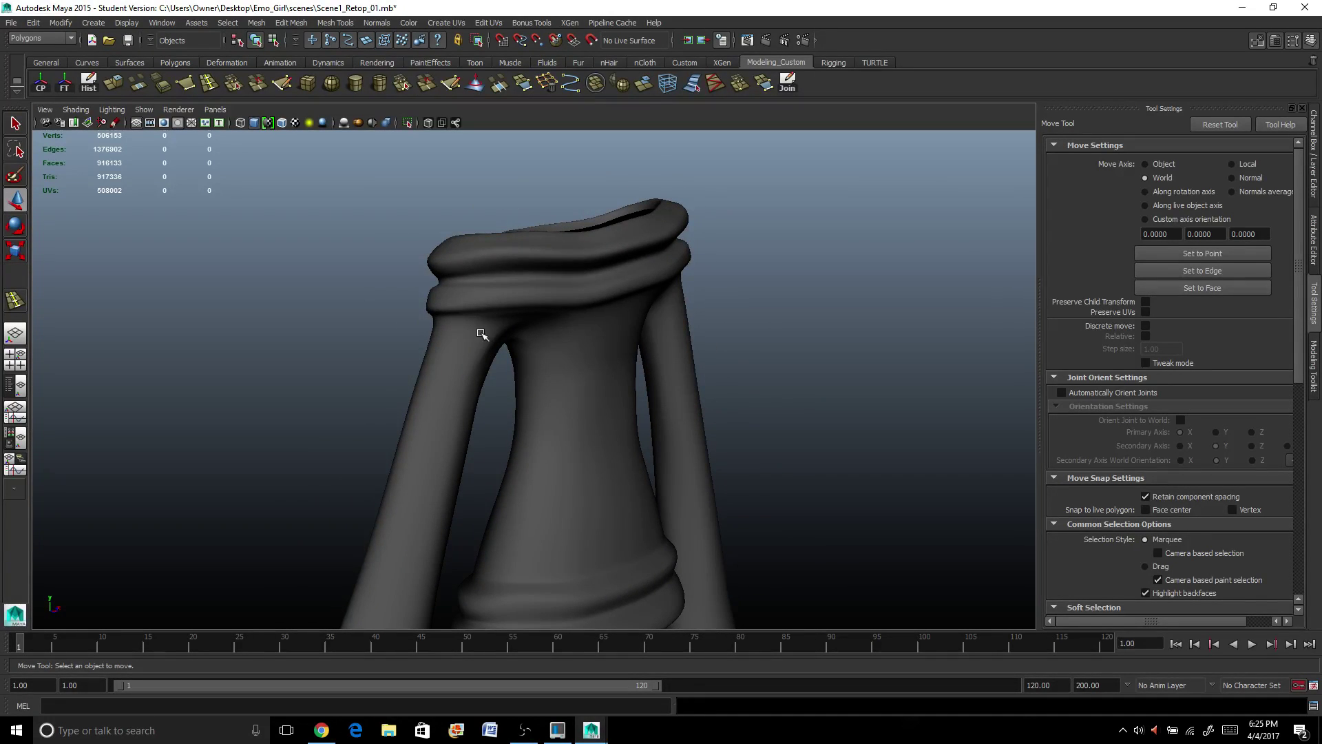
{"action": "left_click_drag", "start_coordinate": [482, 334], "coordinate": [549, 348], "text": "alt"}
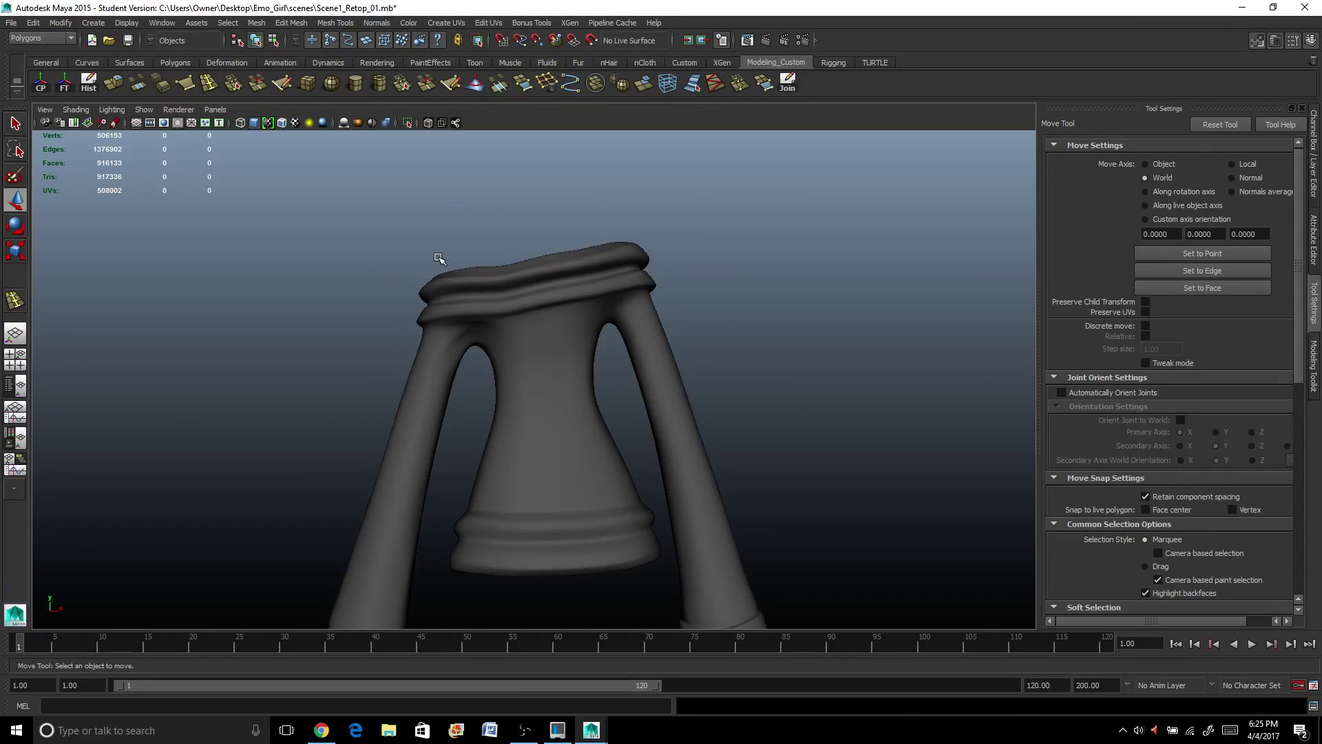
{"action": "left_click_drag", "start_coordinate": [427, 278], "coordinate": [541, 469], "text": "alt"}
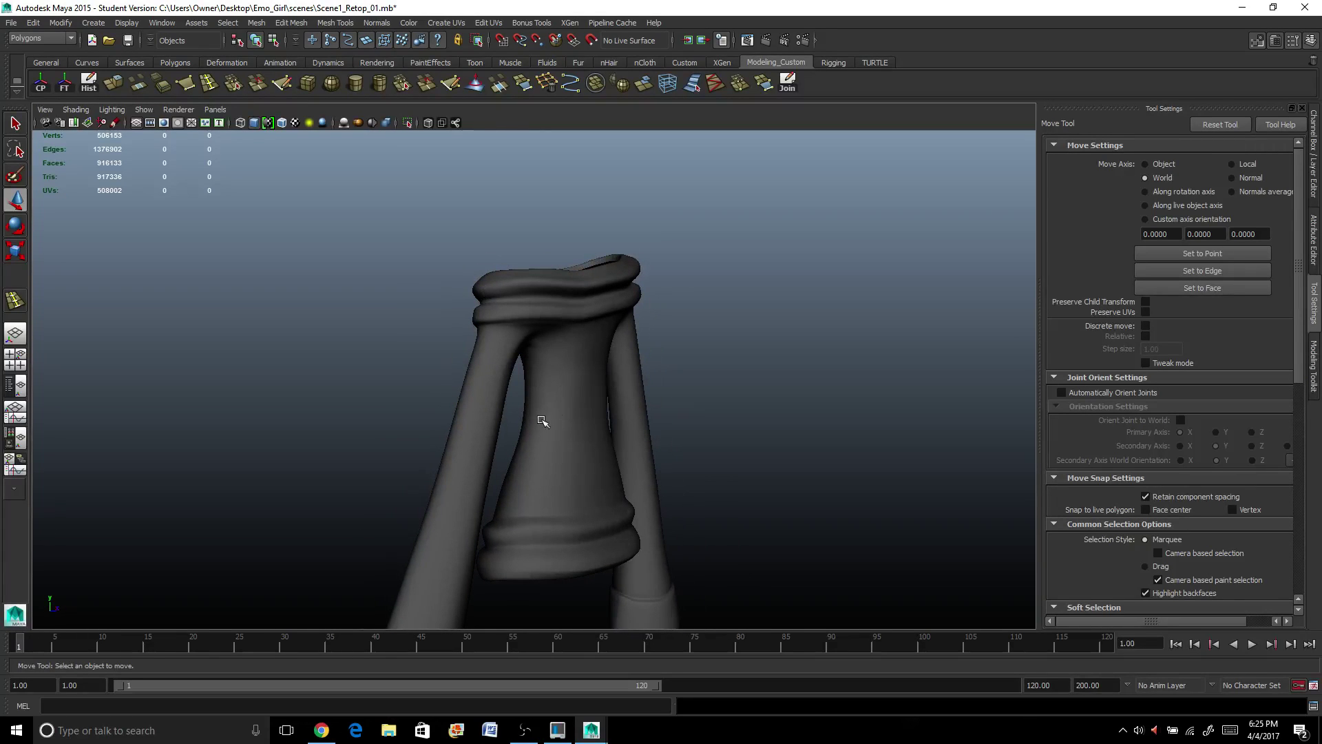
{"action": "left_click", "coordinate": [582, 527]}
{"action": "key", "text": "1"}
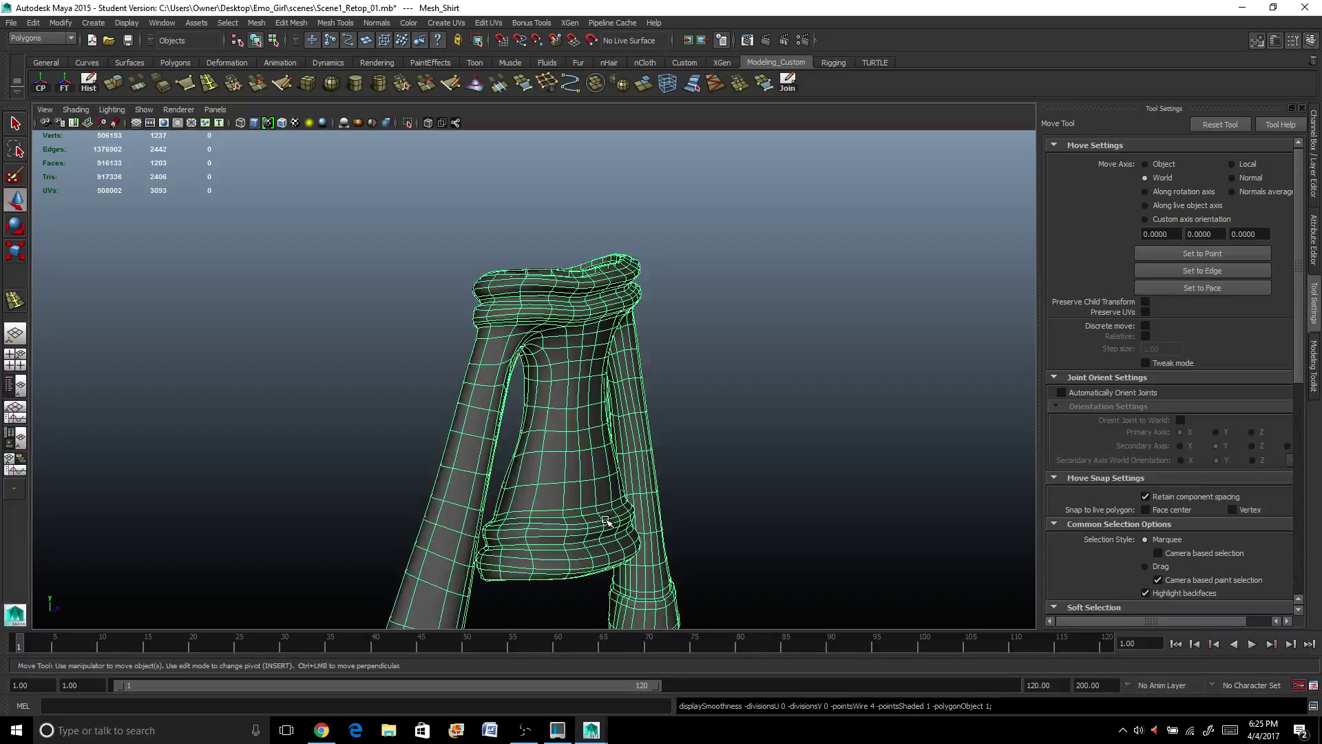
Show the Scan layer over the smoothed shirt to compare their shapes, and hide it again to examine the shirt alone.
{"action": "key", "text": "f"}
{"action": "left_click_drag", "start_coordinate": [717, 535], "coordinate": [740, 448], "text": "alt"}
{"action": "left_click", "coordinate": [1314, 169]}
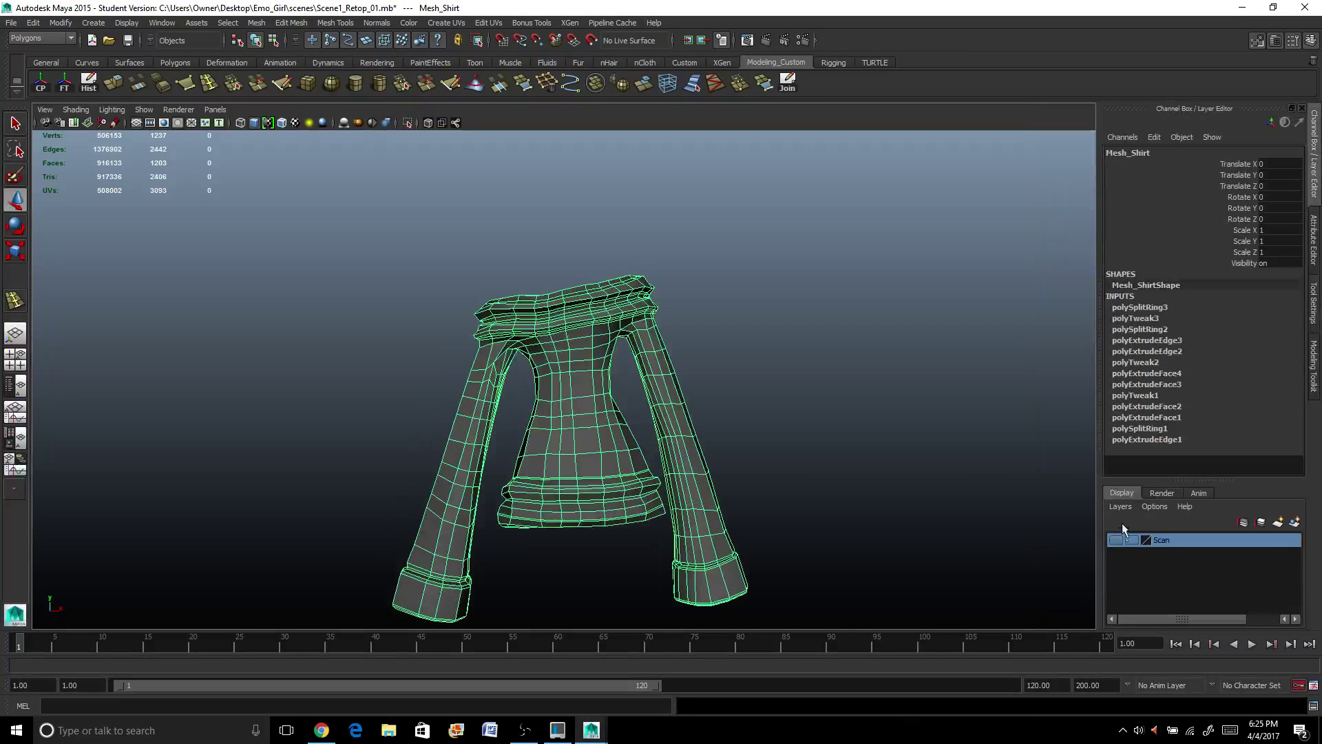
{"action": "left_click", "coordinate": [1116, 540]}
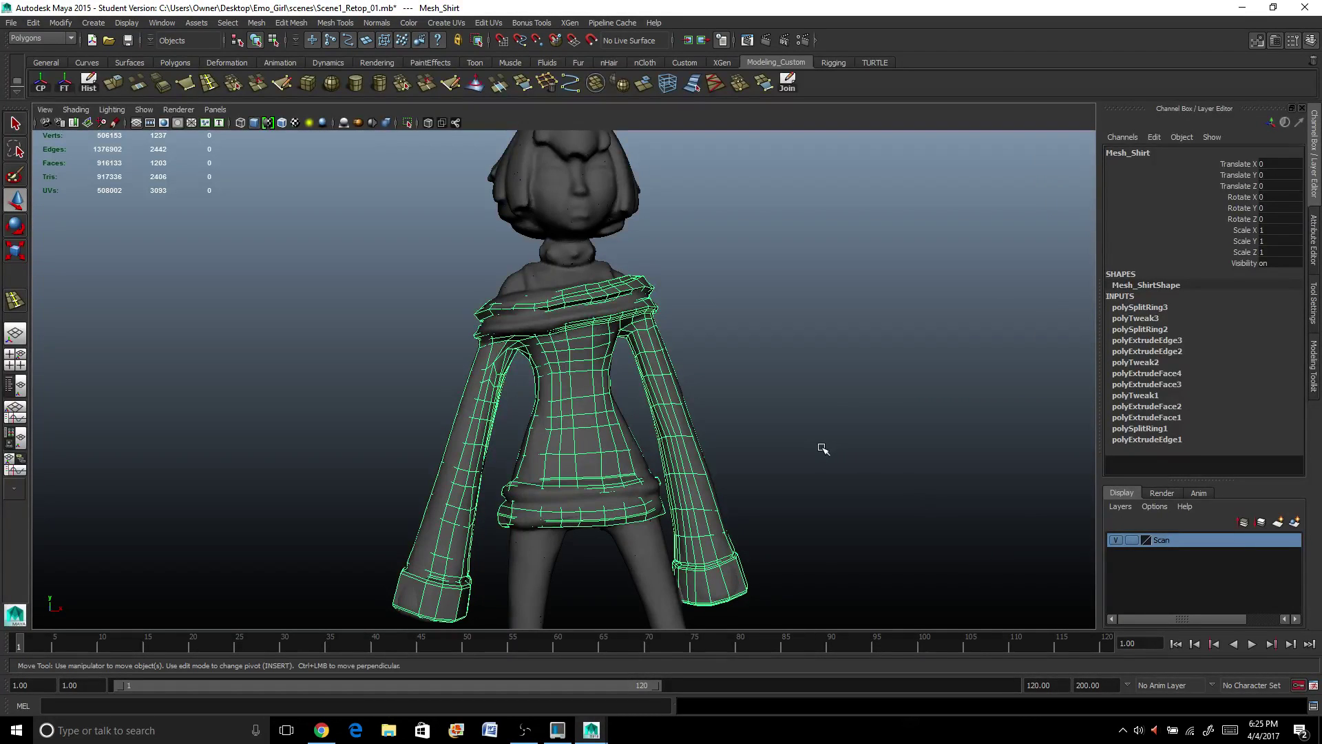
{"action": "key", "text": "3"}
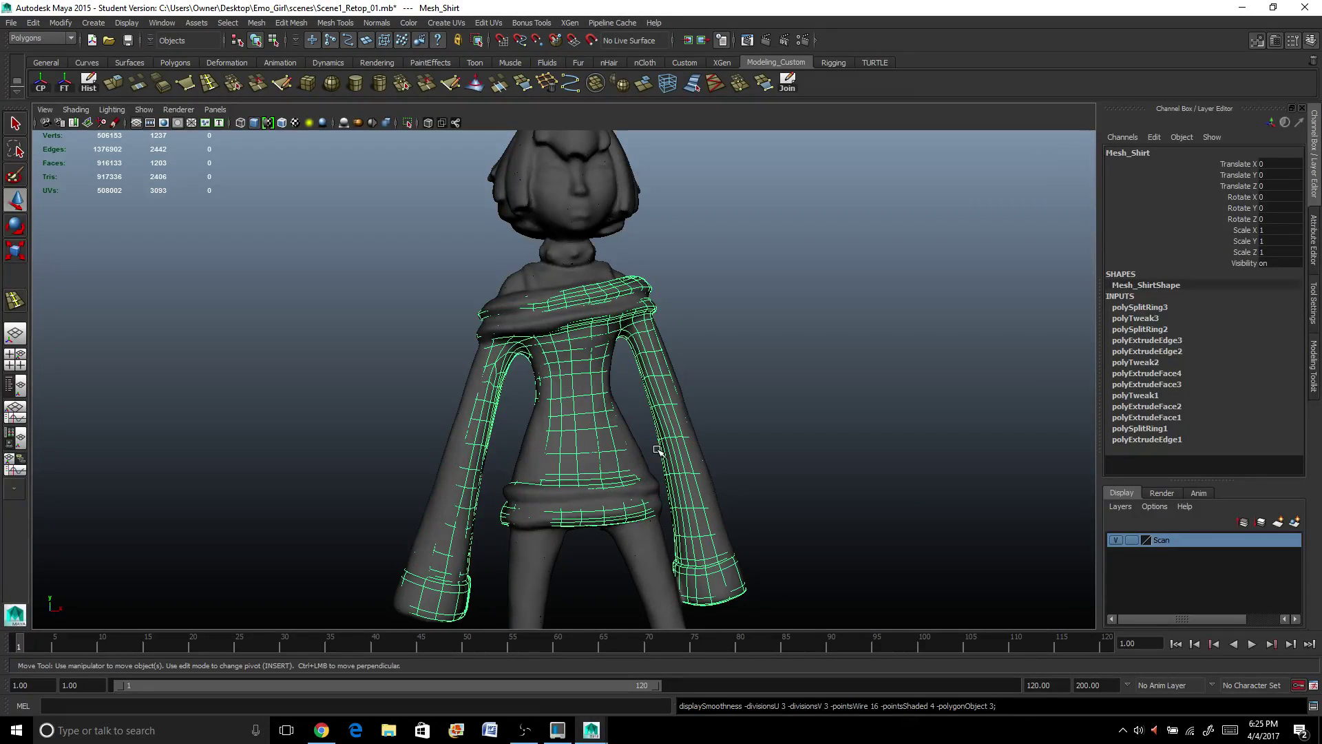
{"action": "left_click", "coordinate": [709, 496]}
{"action": "left_click_drag", "start_coordinate": [709, 496], "coordinate": [766, 478], "text": "alt"}
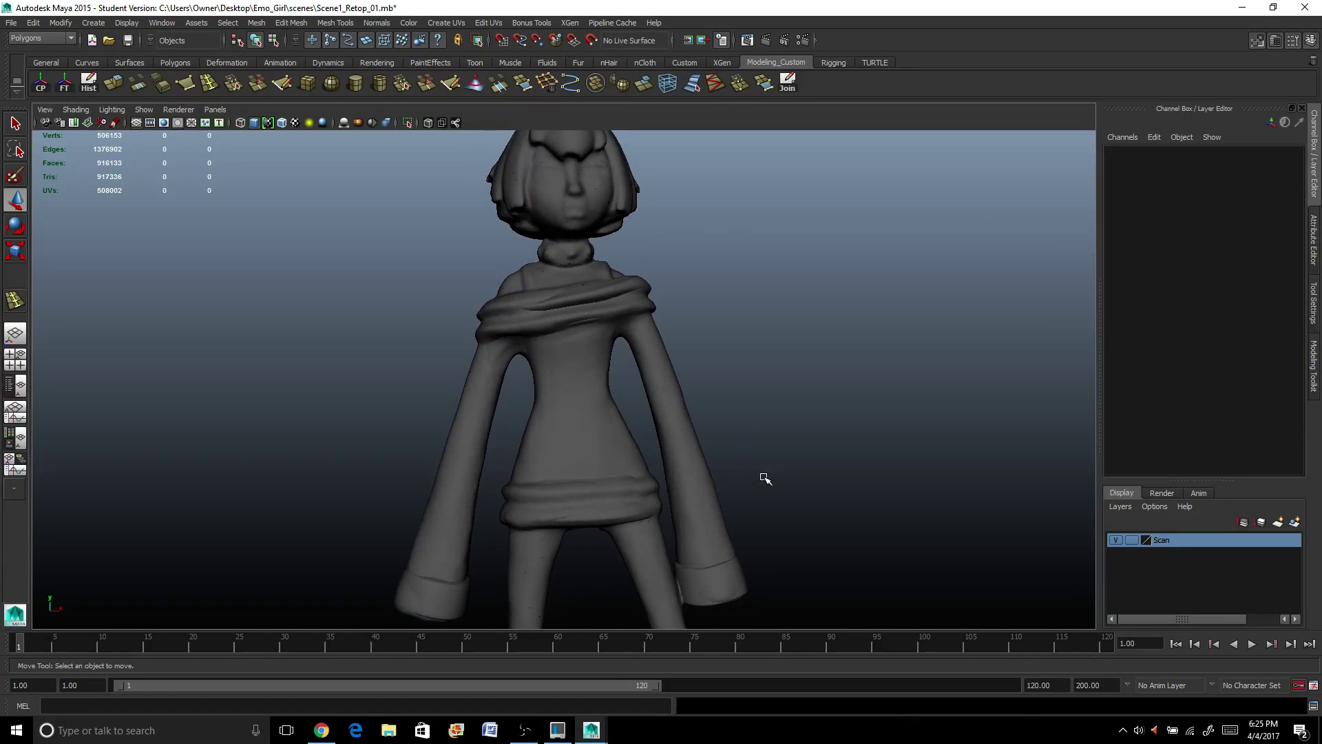
{"action": "left_click", "coordinate": [1117, 540]}
{"action": "left_click_drag", "start_coordinate": [951, 537], "coordinate": [893, 527], "text": "alt"}
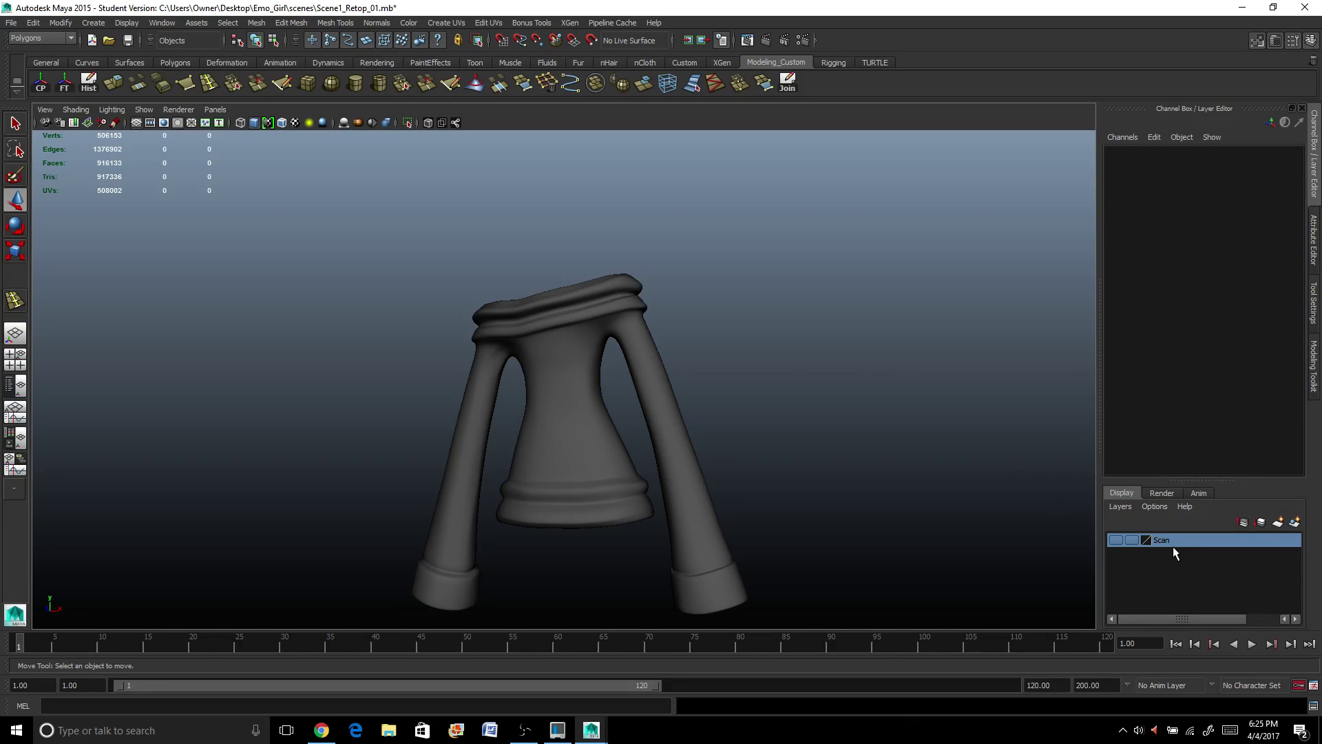
Show the Scan layer and make the character scan the live surface.
{"action": "left_click", "coordinate": [1117, 540]}
{"action": "scroll", "coordinate": [527, 319], "scroll_direction": "up", "scroll_amount": 8}
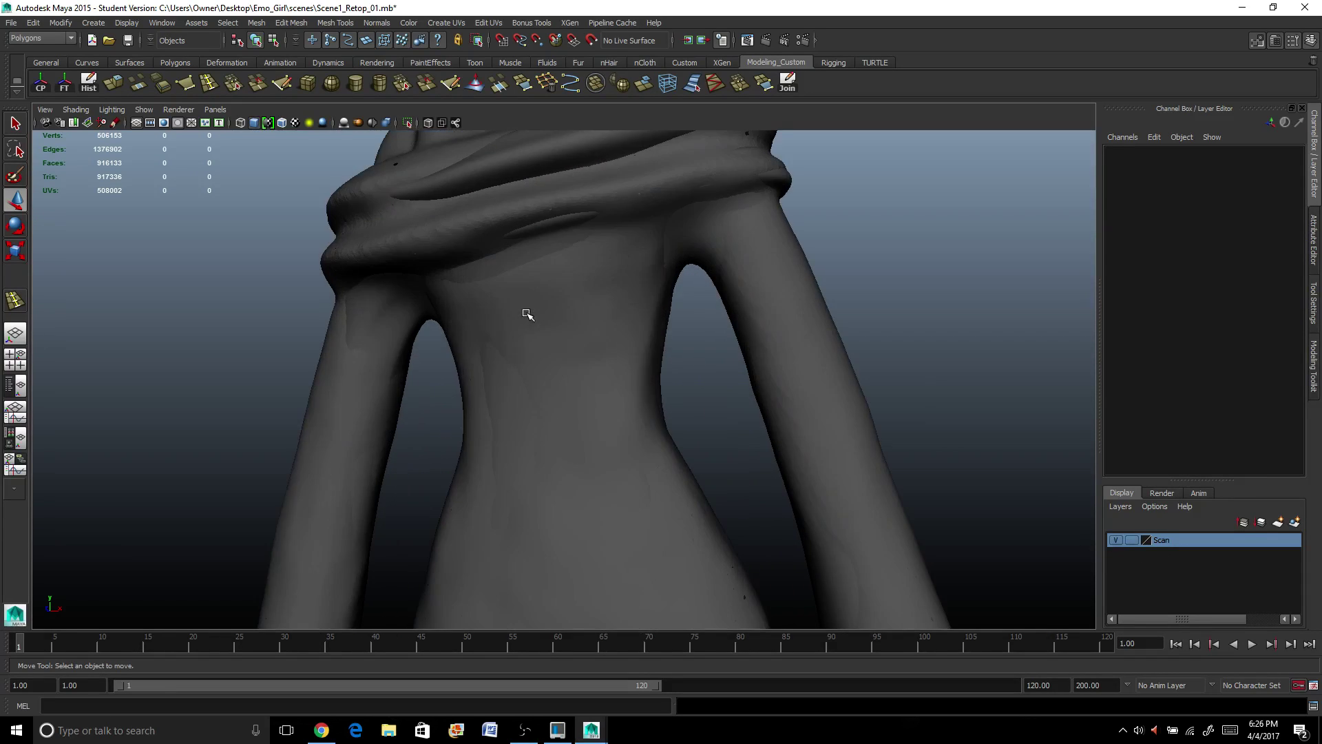
{"action": "scroll", "coordinate": [530, 334], "scroll_direction": "up", "scroll_amount": 1}
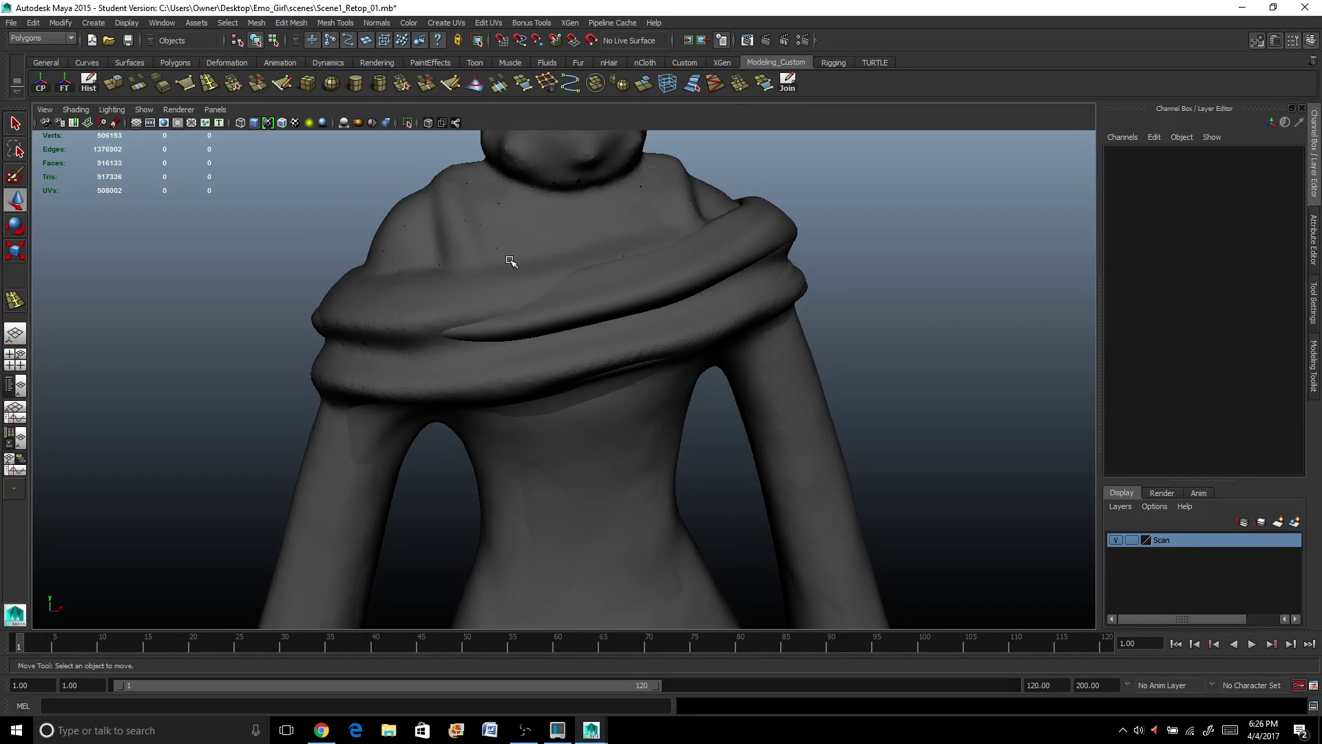
{"action": "scroll", "coordinate": [463, 331], "scroll_direction": "down", "scroll_amount": 2}
{"action": "scroll", "coordinate": [464, 331], "scroll_direction": "up", "scroll_amount": 2}
{"action": "left_click_drag", "start_coordinate": [437, 311], "coordinate": [465, 322], "text": "alt"}
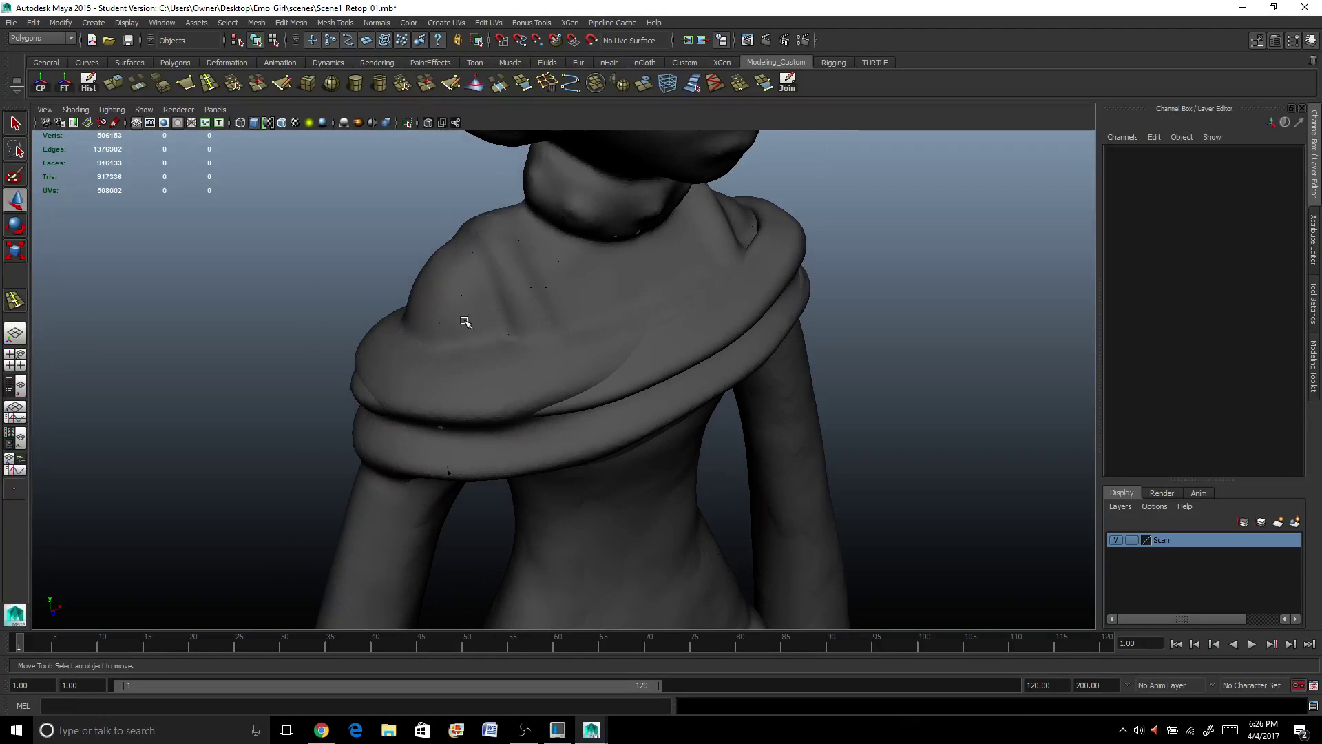
{"action": "left_click", "coordinate": [551, 132]}
{"action": "left_click", "coordinate": [591, 40]}
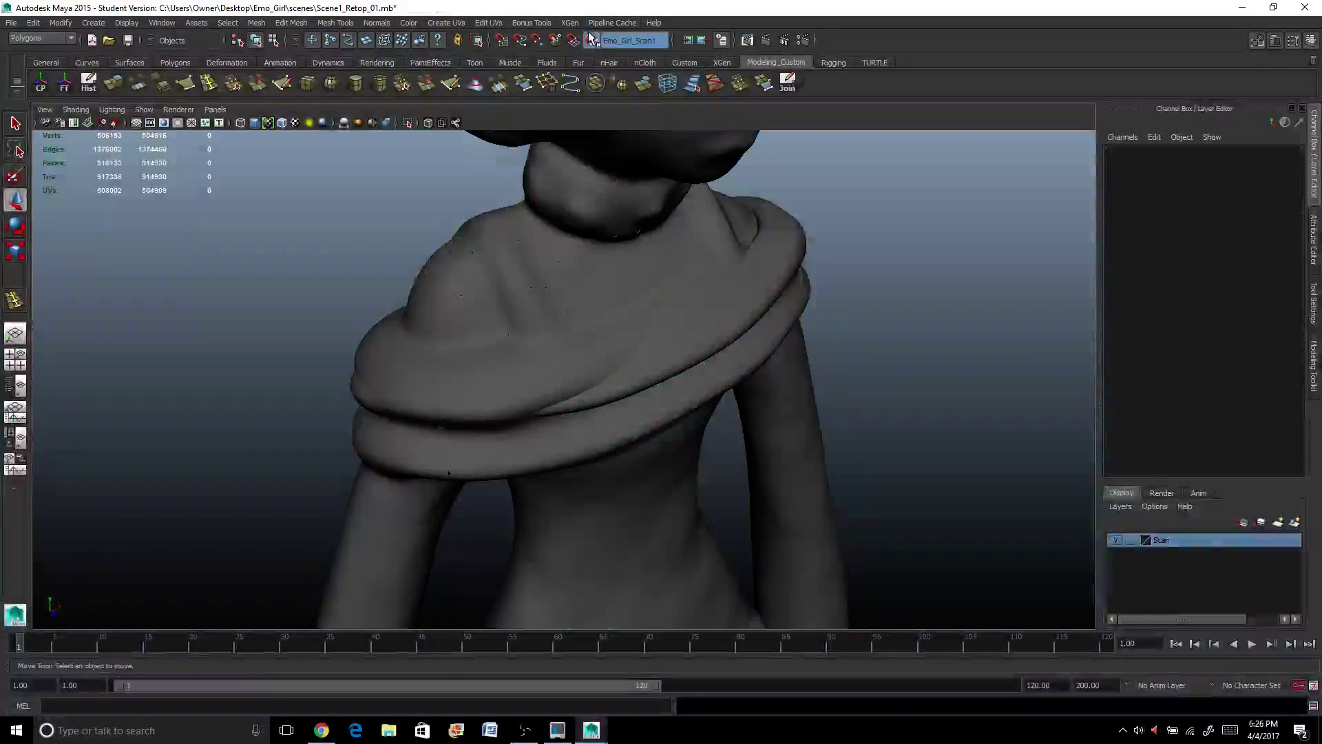
{"action": "left_click_drag", "start_coordinate": [564, 328], "coordinate": [558, 333], "text": "alt"}
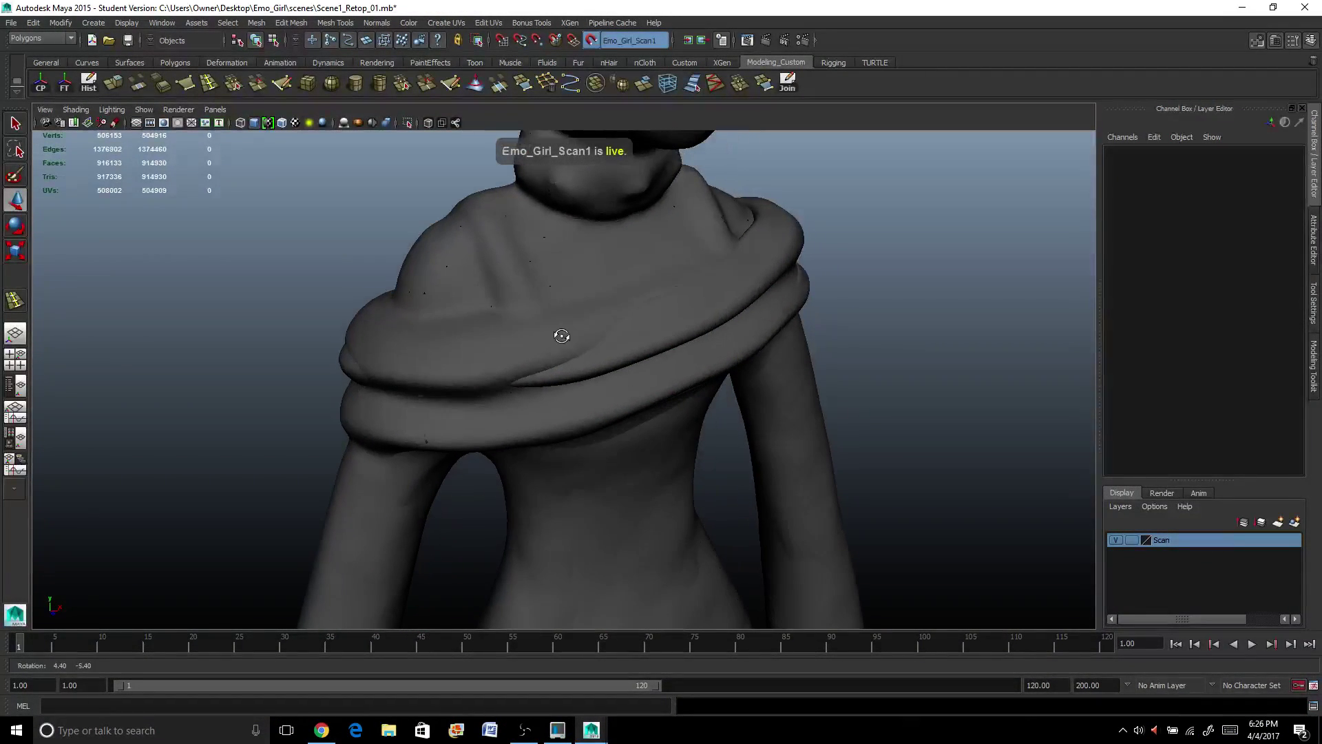
Select the shirt in unsmoothed display and use Quad Draw to lay the front strip of quads for the character's right shoulder strap.
{"action": "left_click", "coordinate": [596, 345]}
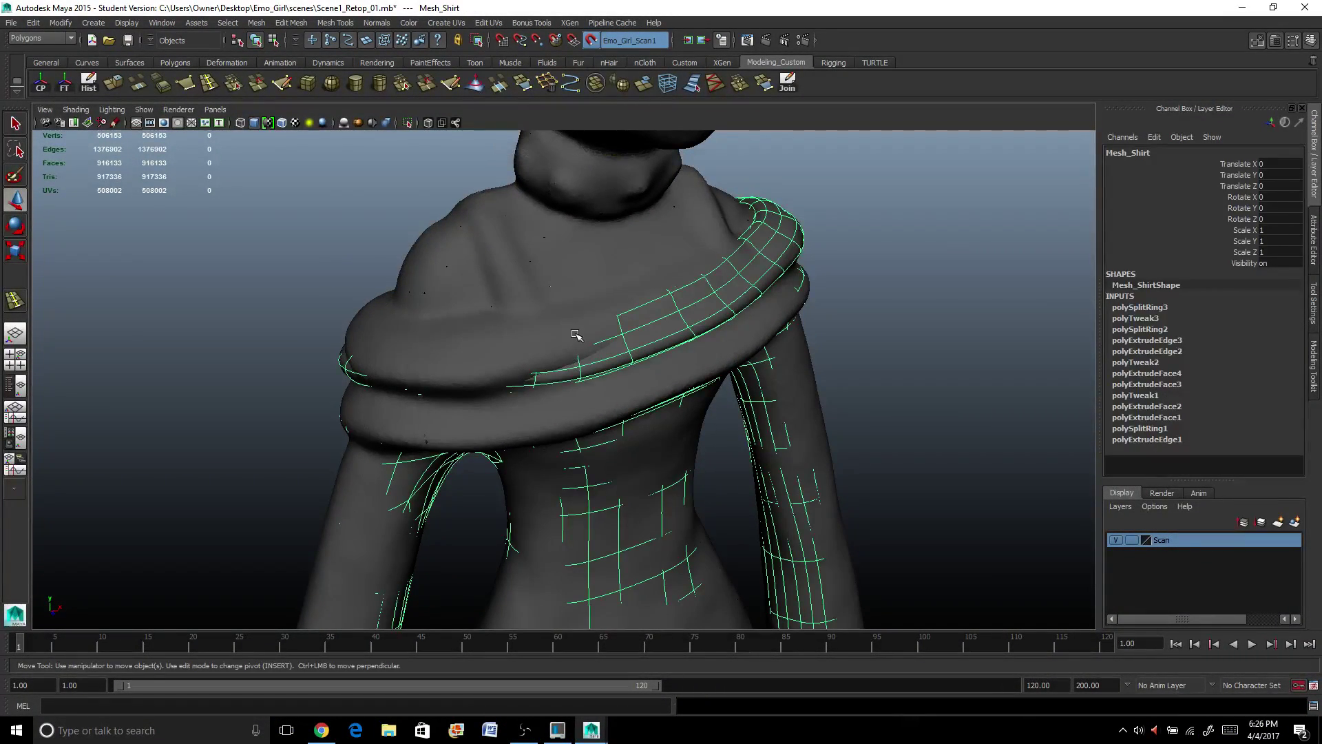
{"action": "key", "text": "1"}
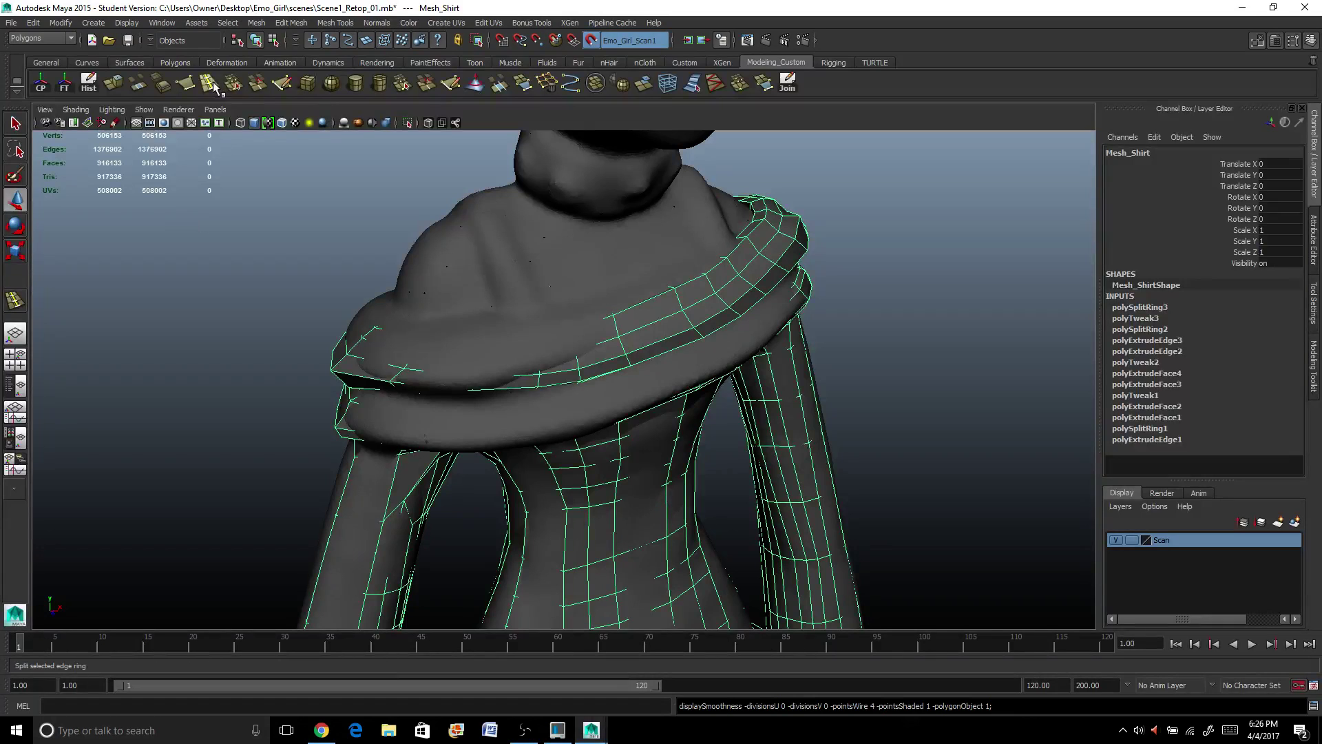
{"action": "left_click", "coordinate": [1310, 350]}
{"action": "left_click", "coordinate": [1259, 519]}
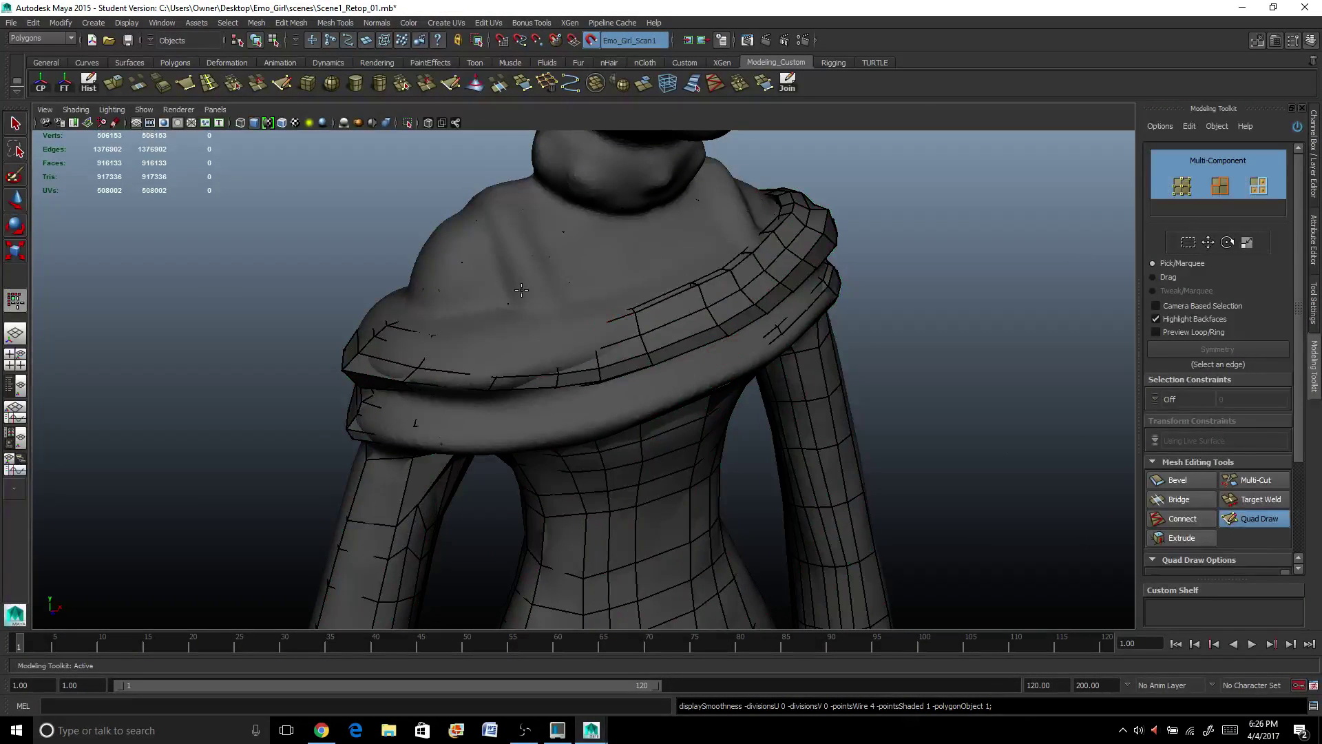
{"action": "left_click", "coordinate": [531, 312]}
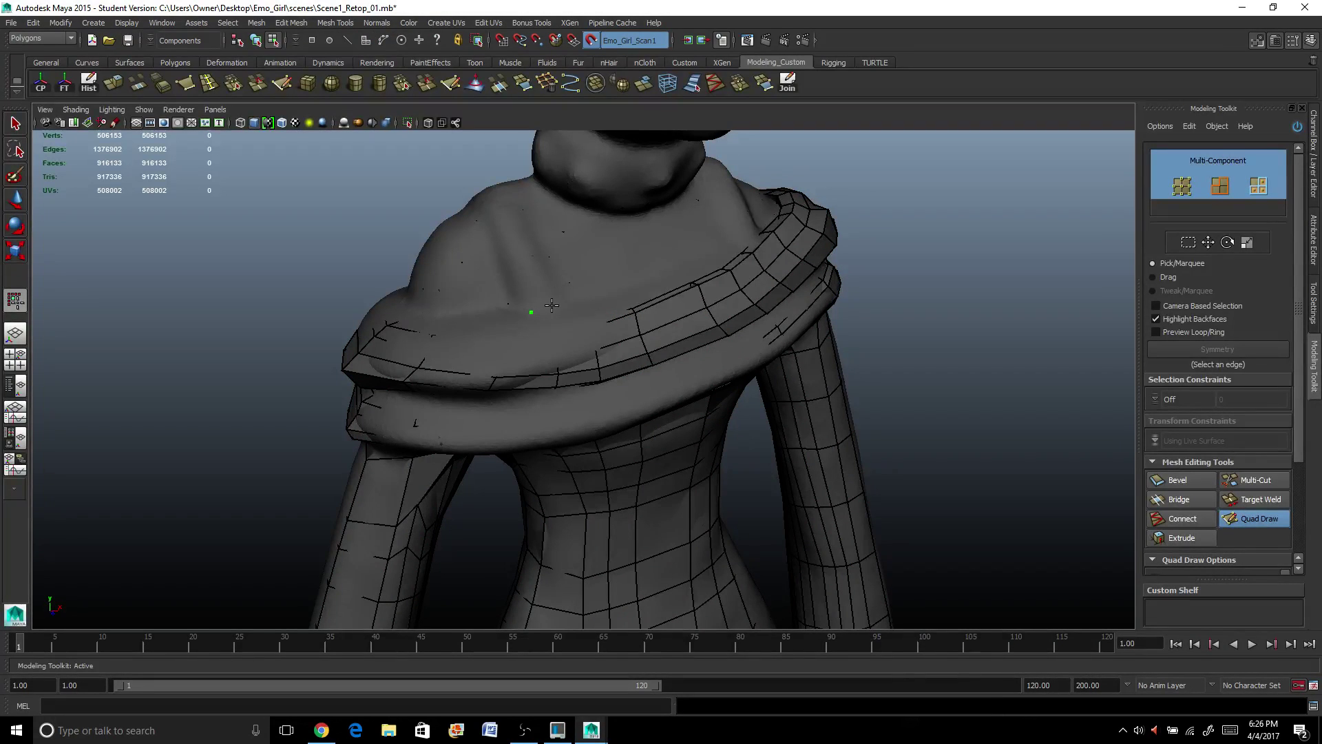
{"action": "left_click", "coordinate": [542, 266], "text": "shift"}
{"action": "left_click", "coordinate": [526, 234], "text": "shift"}
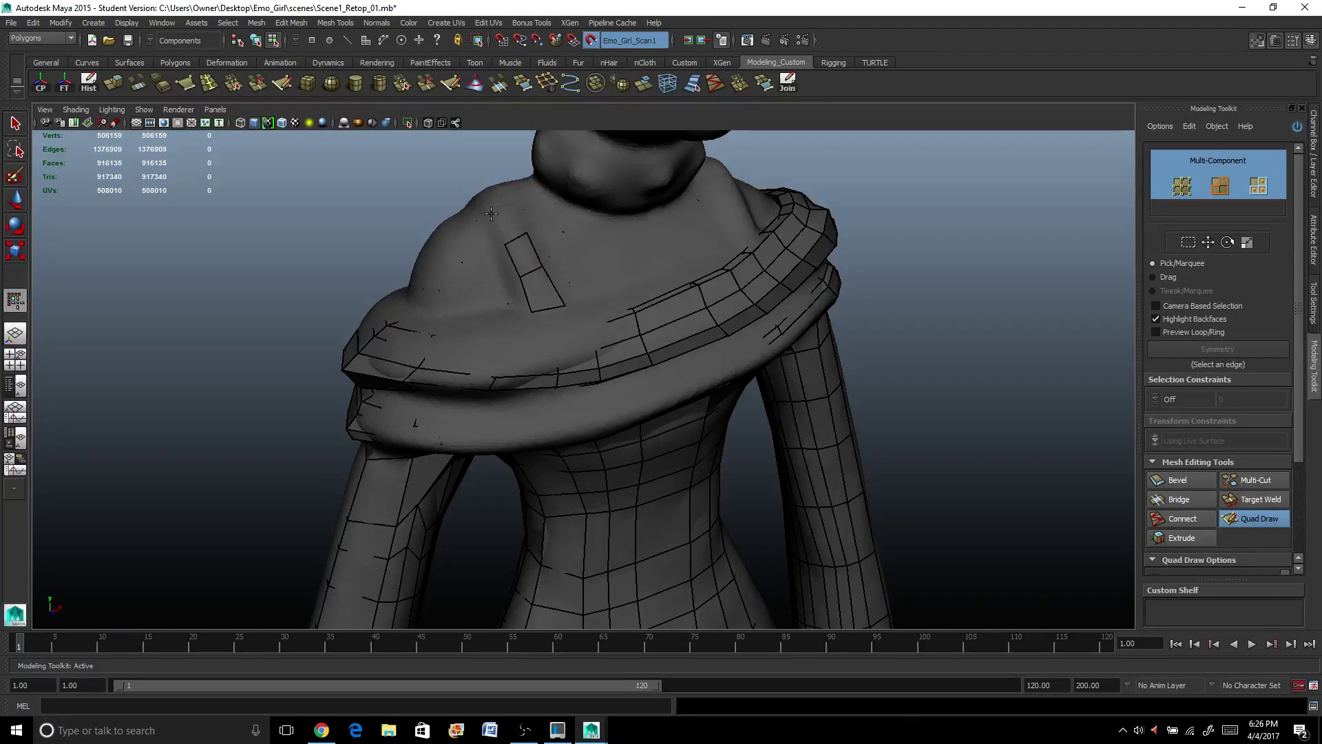
{"action": "left_click", "coordinate": [514, 209], "text": "shift"}
Extend the right shoulder strap's quad strip over the shoulder and down the back towards the collar.
{"action": "left_click_drag", "start_coordinate": [513, 209], "coordinate": [576, 237], "text": "alt"}
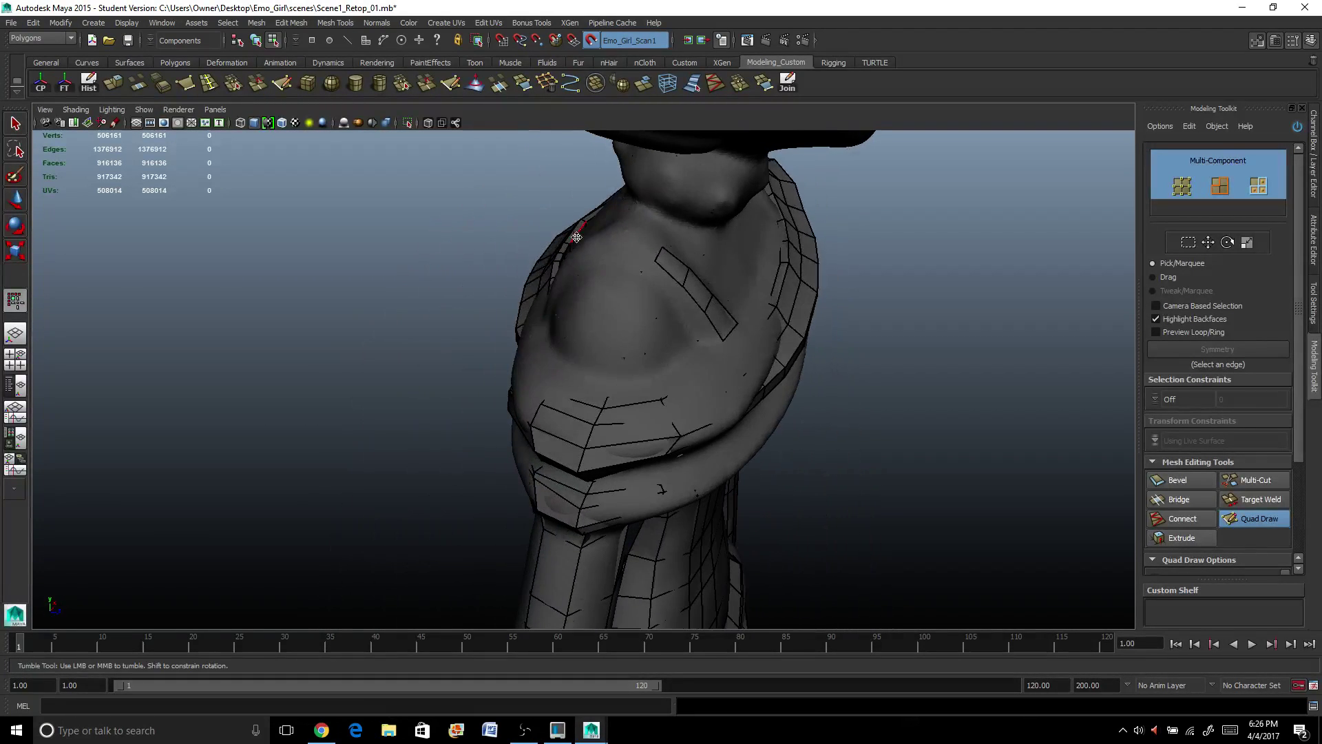
{"action": "left_click", "coordinate": [640, 231], "text": "shift"}
{"action": "left_click_drag", "start_coordinate": [640, 231], "coordinate": [700, 232], "text": "alt"}
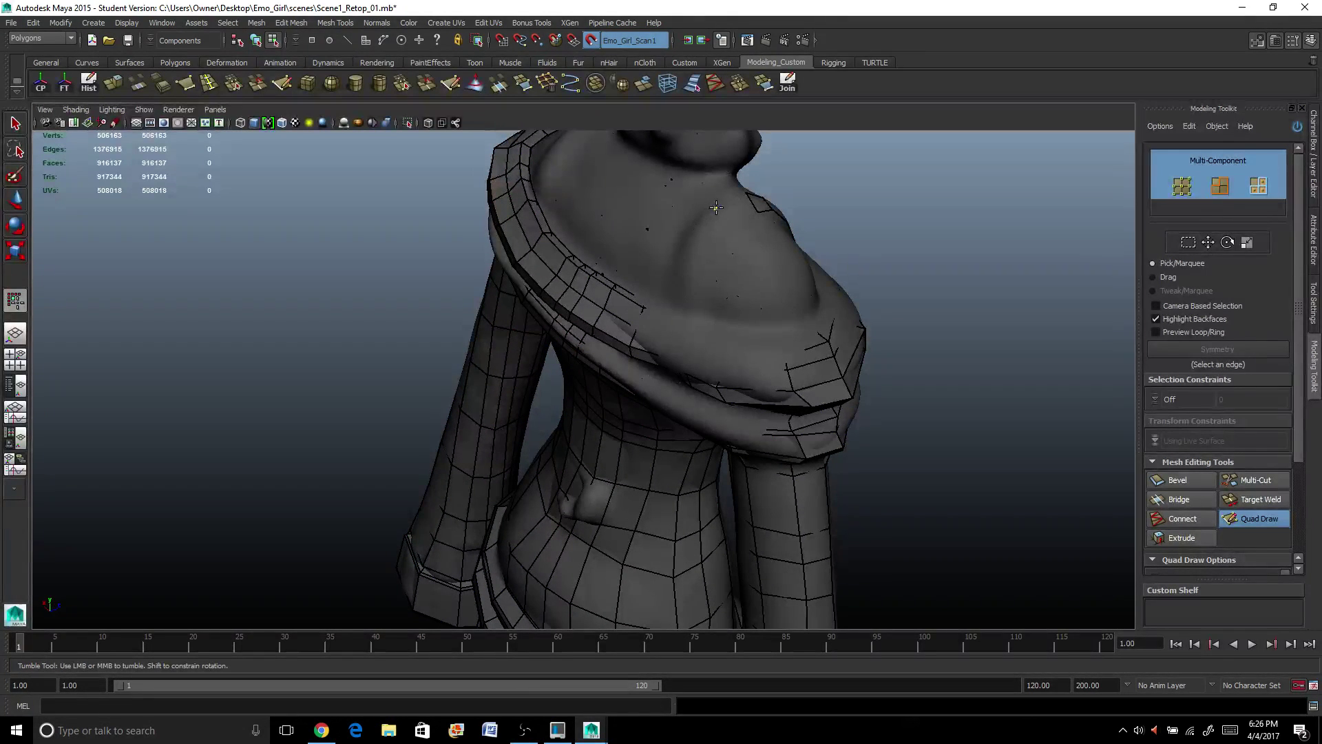
{"action": "left_click", "coordinate": [744, 212], "text": "shift"}
{"action": "mouse_move", "coordinate": [740, 210]}
{"action": "left_mouse_down", "text": "alt"}
{"action": "mouse_move", "coordinate": [724, 230]}
{"action": "mouse_move", "coordinate": [763, 214]}
{"action": "left_mouse_up", "text": "alt"}
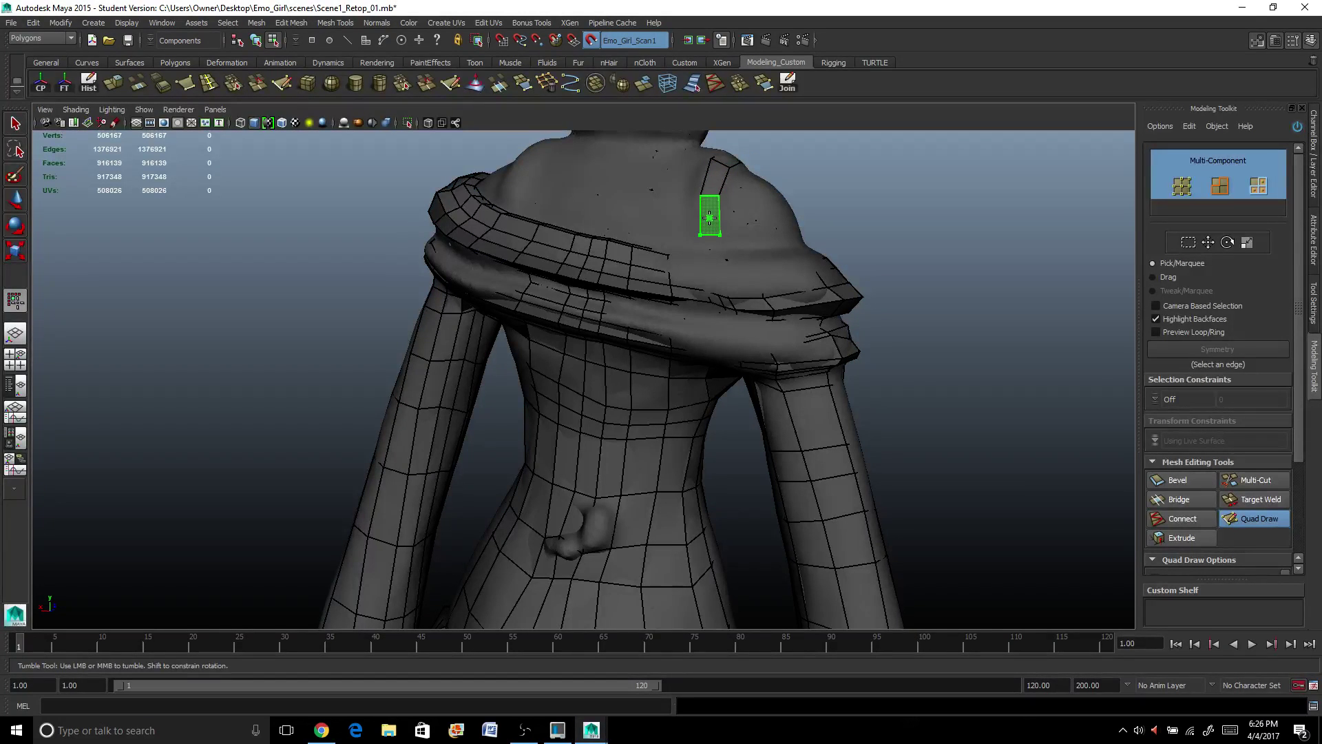
{"action": "left_click", "coordinate": [710, 218], "text": "shift"}
Lay the first quads of the character's left shoulder strap up the front of the chest with Quad Draw.
{"action": "left_click_drag", "start_coordinate": [565, 248], "coordinate": [539, 267], "text": "alt"}
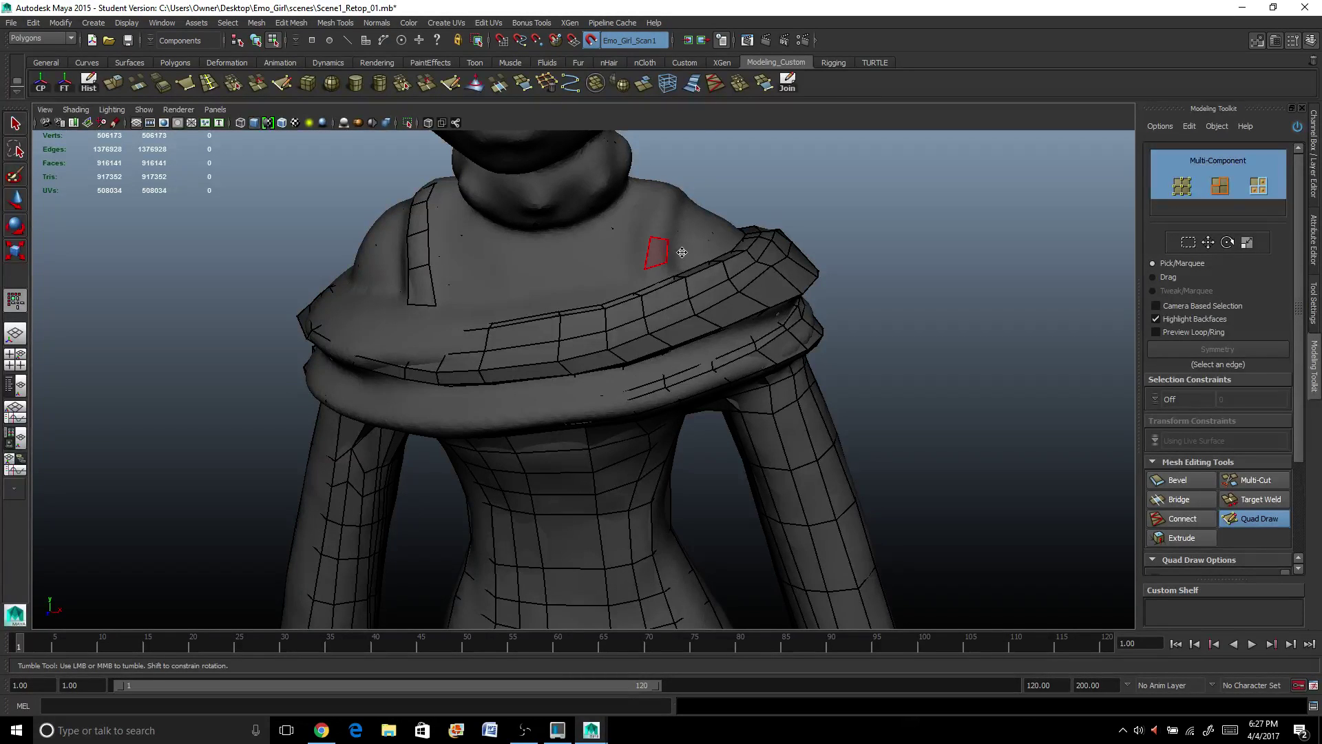
{"action": "left_click_drag", "start_coordinate": [682, 252], "coordinate": [581, 261], "text": "alt"}
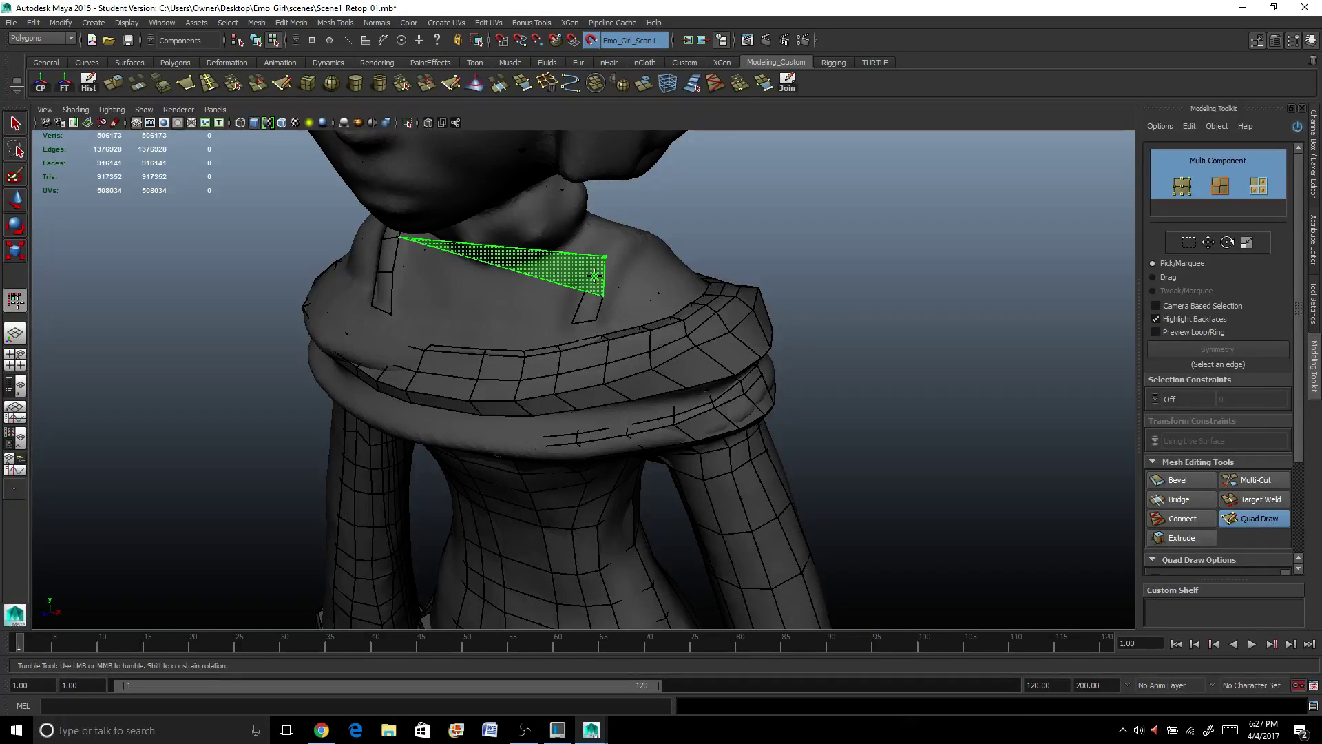
{"action": "left_click_drag", "start_coordinate": [602, 282], "coordinate": [521, 254], "text": "alt"}
{"action": "left_click", "coordinate": [520, 253]}
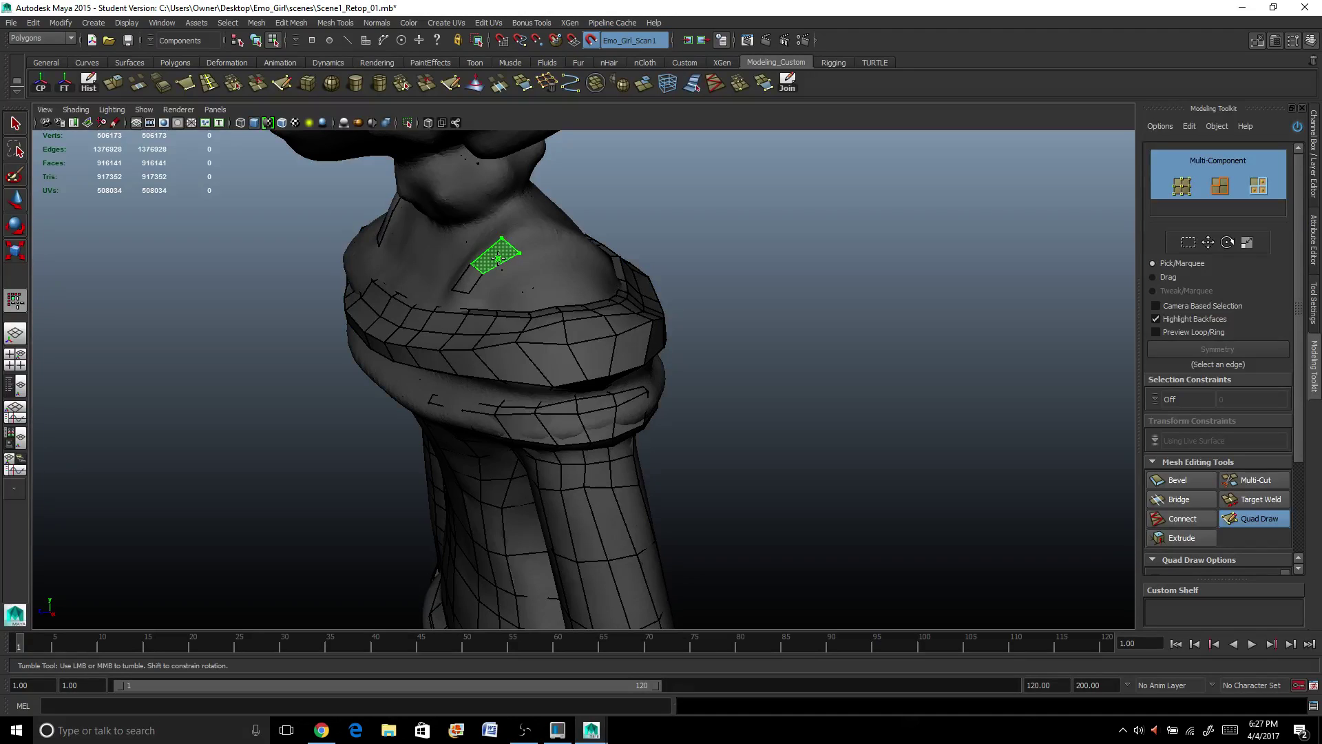
{"action": "left_click", "coordinate": [498, 259], "text": "shift"}
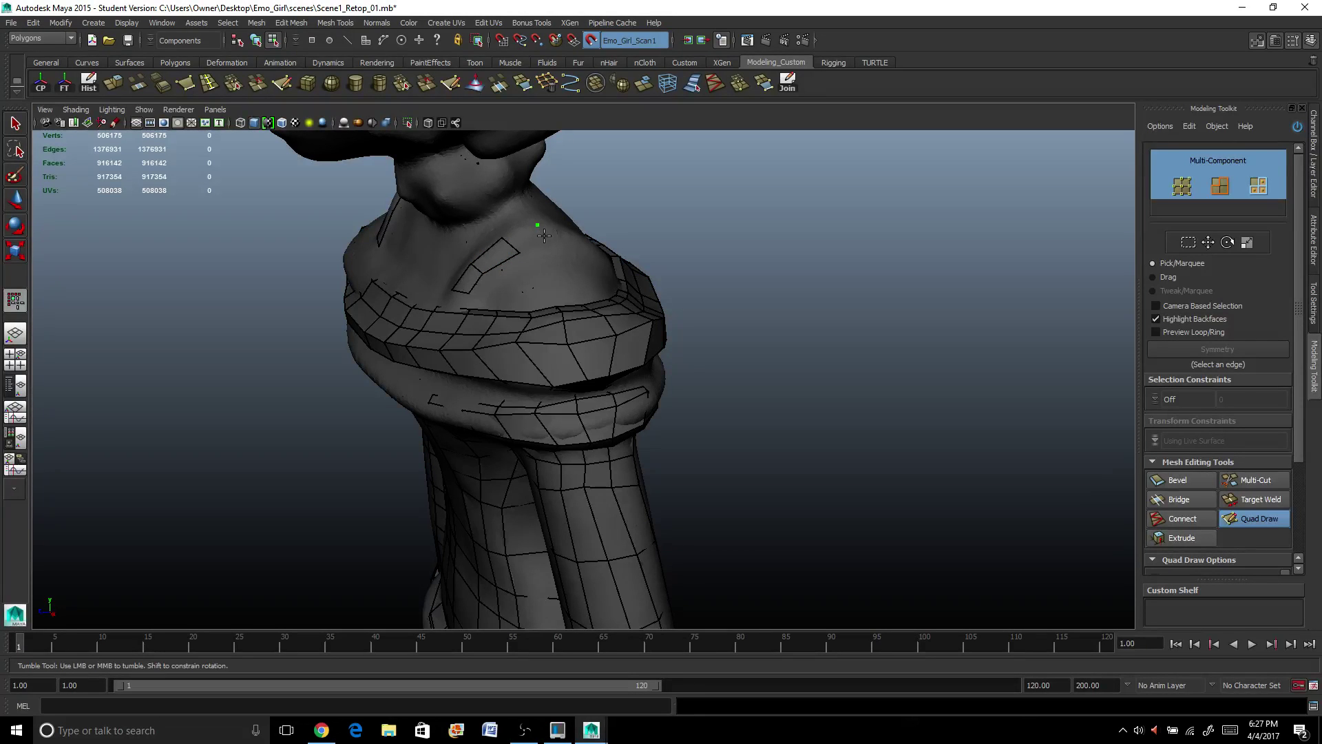
Extend the left shoulder strap's quad strip over the shoulder and down the back towards the collar.
{"action": "left_click_drag", "start_coordinate": [591, 232], "coordinate": [500, 214], "text": "alt"}
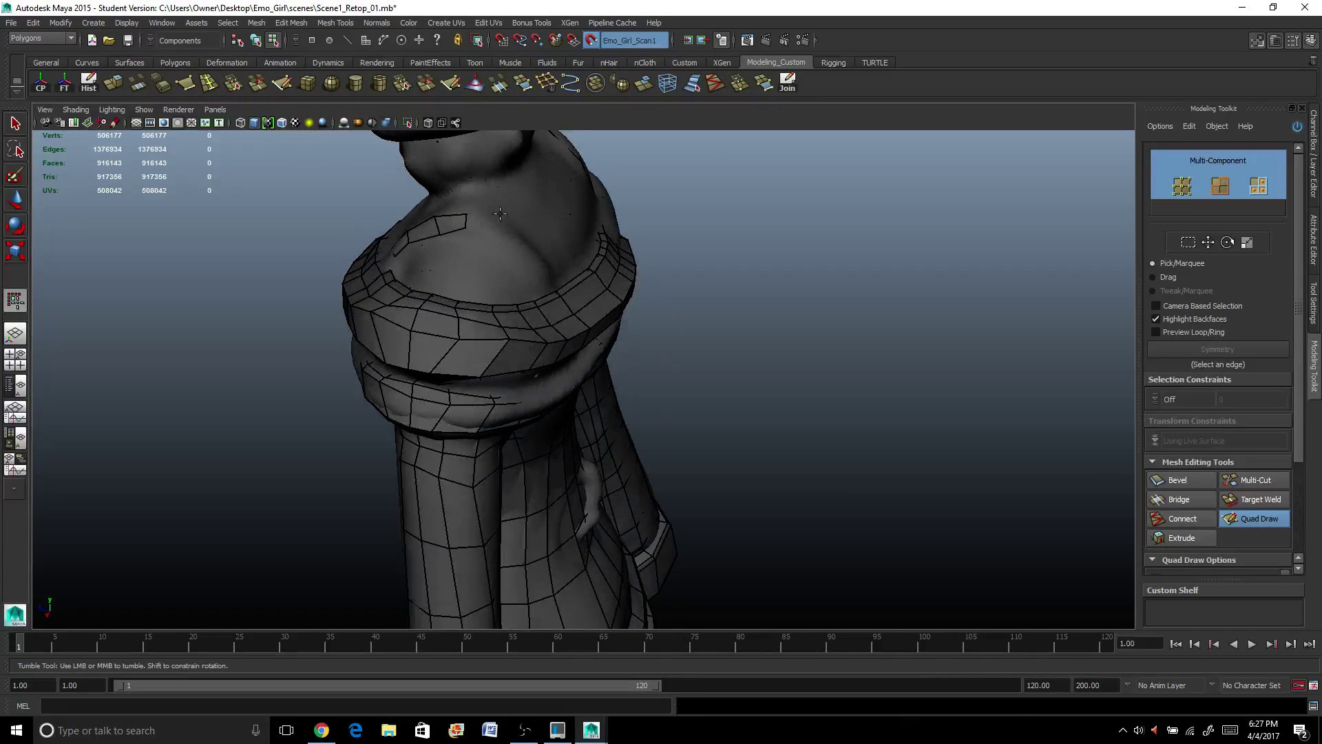
{"action": "left_click", "coordinate": [503, 224]}
{"action": "left_click_drag", "start_coordinate": [553, 242], "coordinate": [485, 190], "text": "alt"}
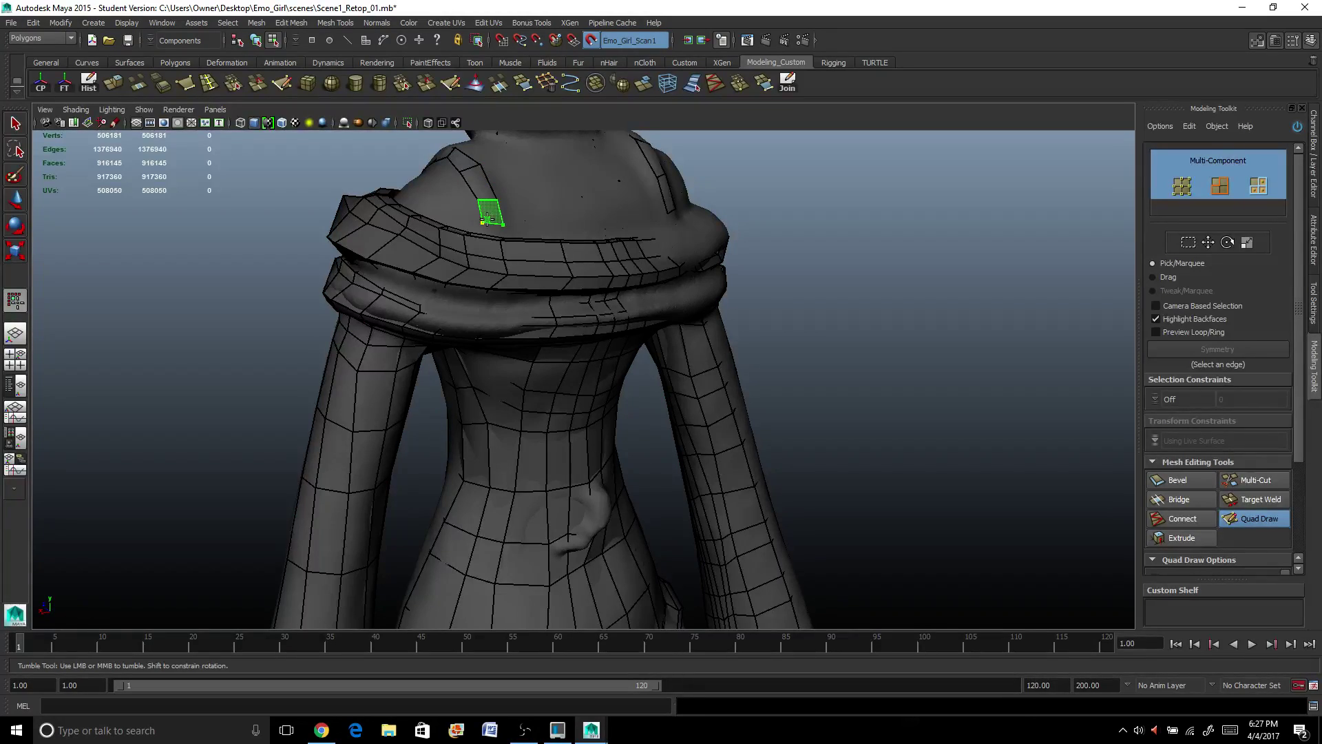
{"action": "left_click_drag", "start_coordinate": [492, 214], "coordinate": [673, 210], "text": "alt"}
{"action": "scroll", "coordinate": [679, 203], "scroll_direction": "up", "scroll_amount": 2}
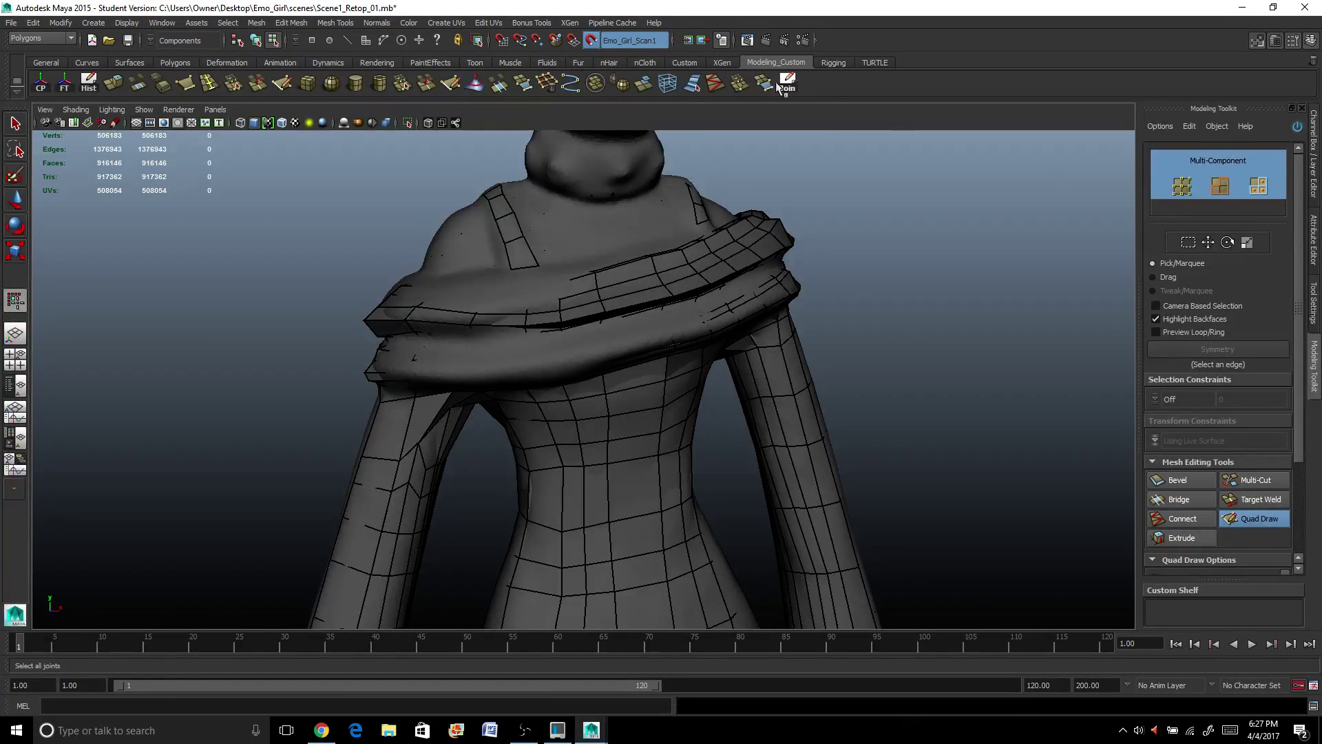
Turn off the live surface and hide the Scan layer so only the shirt shows.
{"action": "left_click", "coordinate": [591, 40]}
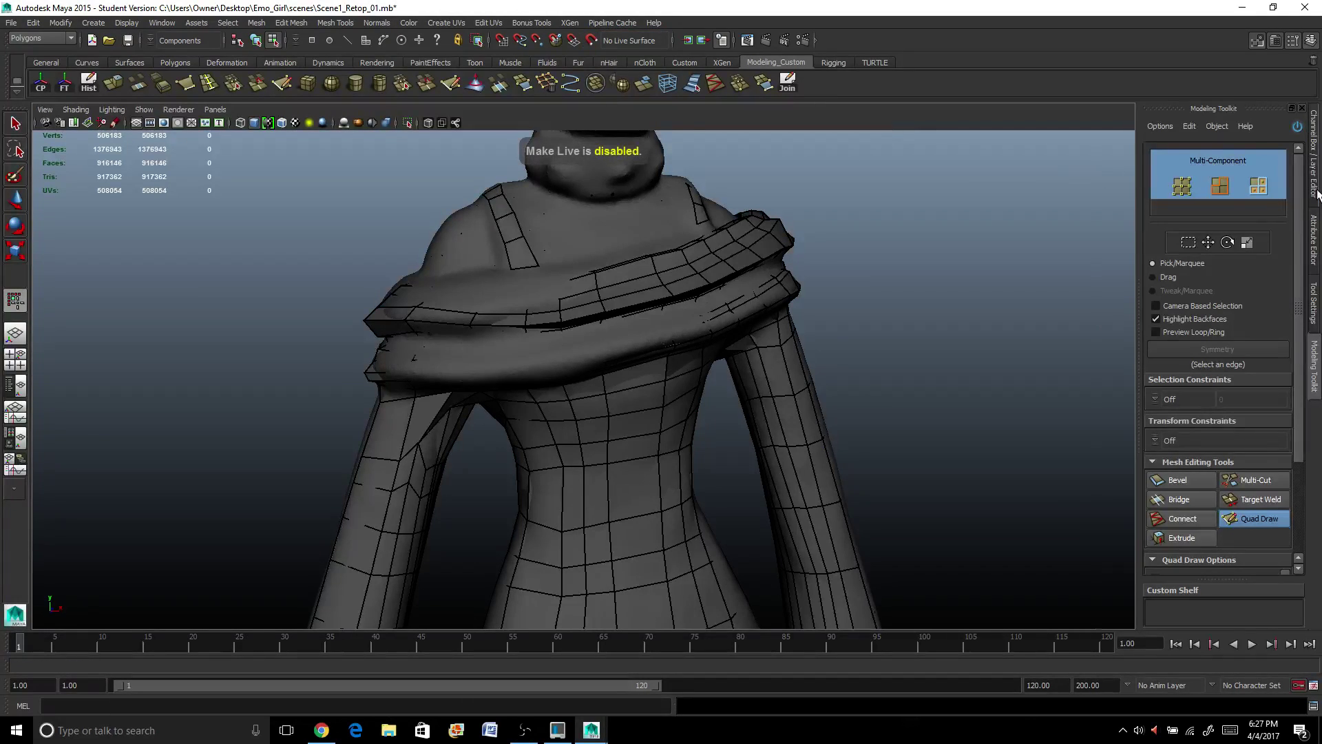
{"action": "left_click", "coordinate": [1315, 192]}
{"action": "left_click", "coordinate": [1116, 540]}
{"action": "scroll", "coordinate": [896, 509], "scroll_direction": "up", "scroll_amount": 3}
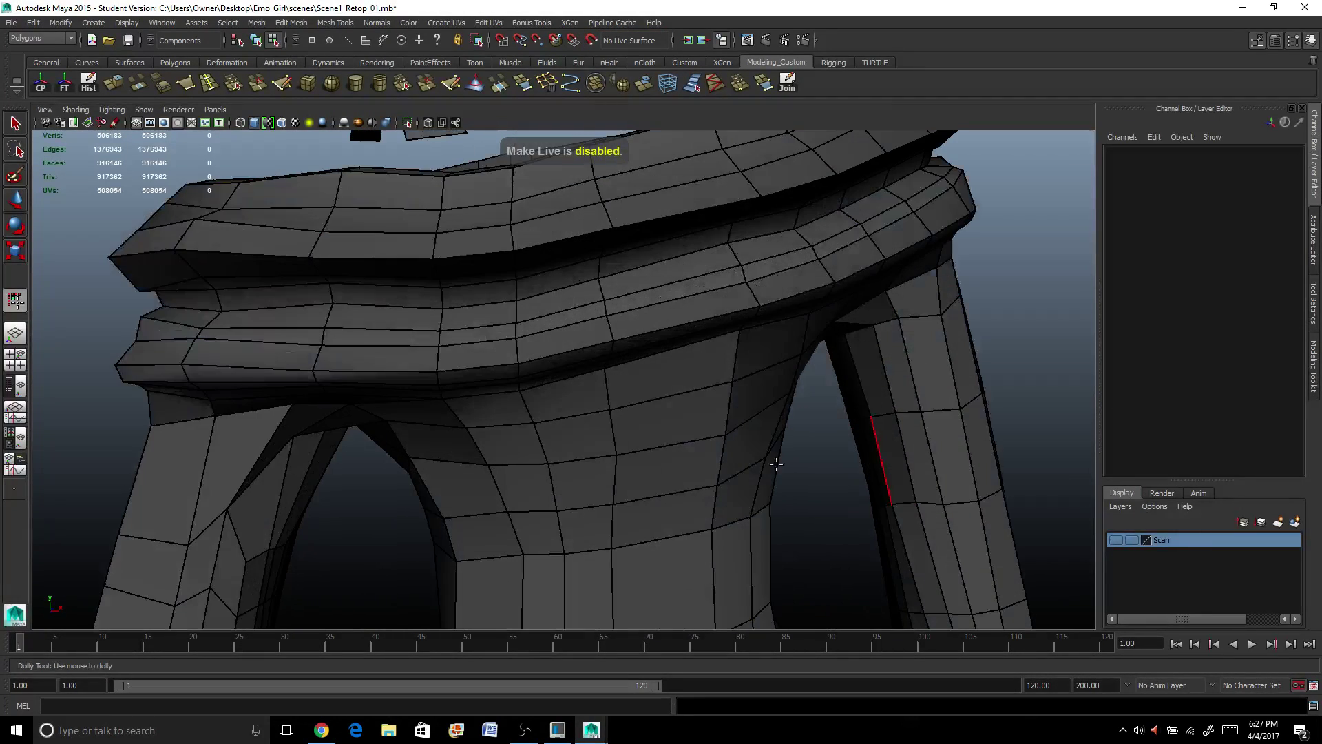
Insert an edge loop running lengthwise along each of the two shoulder straps.
{"action": "middle_click_drag", "start_coordinate": [502, 366], "coordinate": [507, 441], "text": "alt"}
{"action": "scroll", "coordinate": [507, 441], "scroll_direction": "down", "scroll_amount": 3}
{"action": "left_click_drag", "start_coordinate": [519, 437], "coordinate": [367, 368], "text": "alt"}
{"action": "left_click", "coordinate": [13, 124]}
{"action": "key", "text": "F10"}
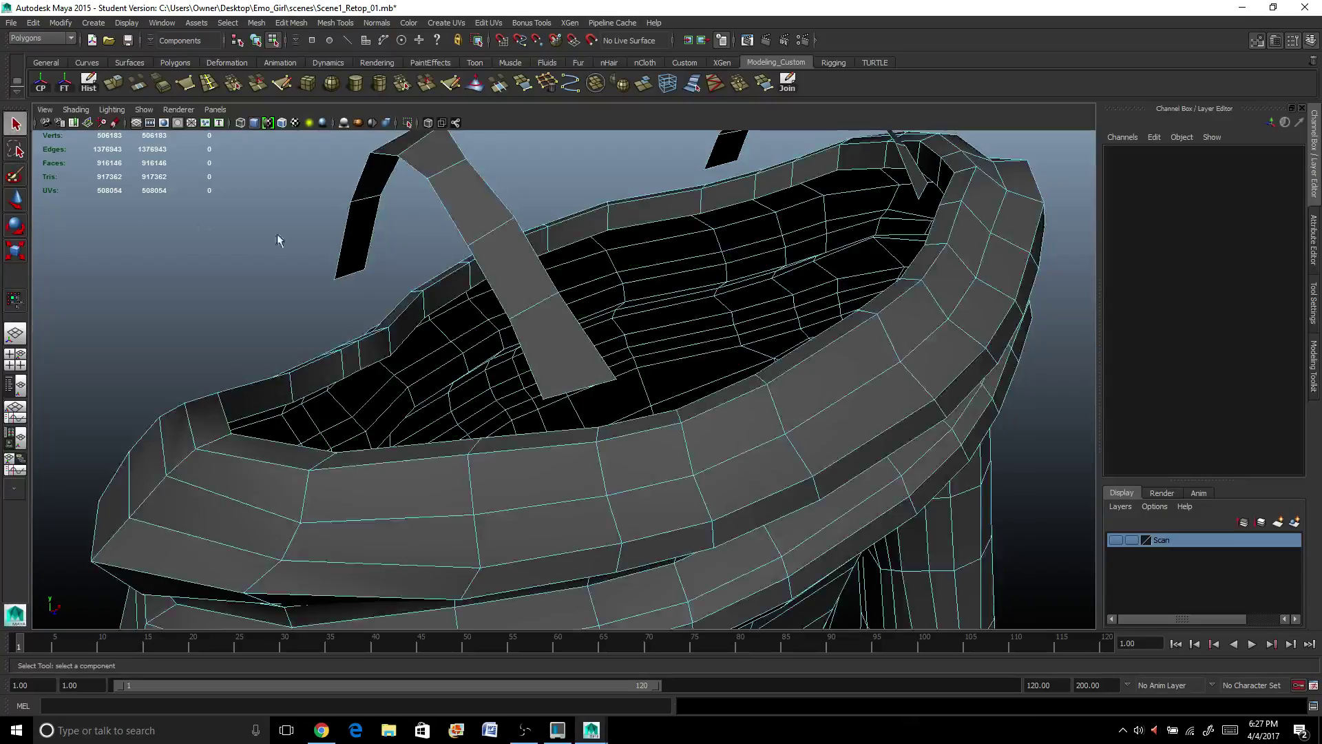
{"action": "left_click_drag", "start_coordinate": [277, 234], "coordinate": [339, 295], "text": "alt"}
{"action": "left_click", "coordinate": [323, 233]}
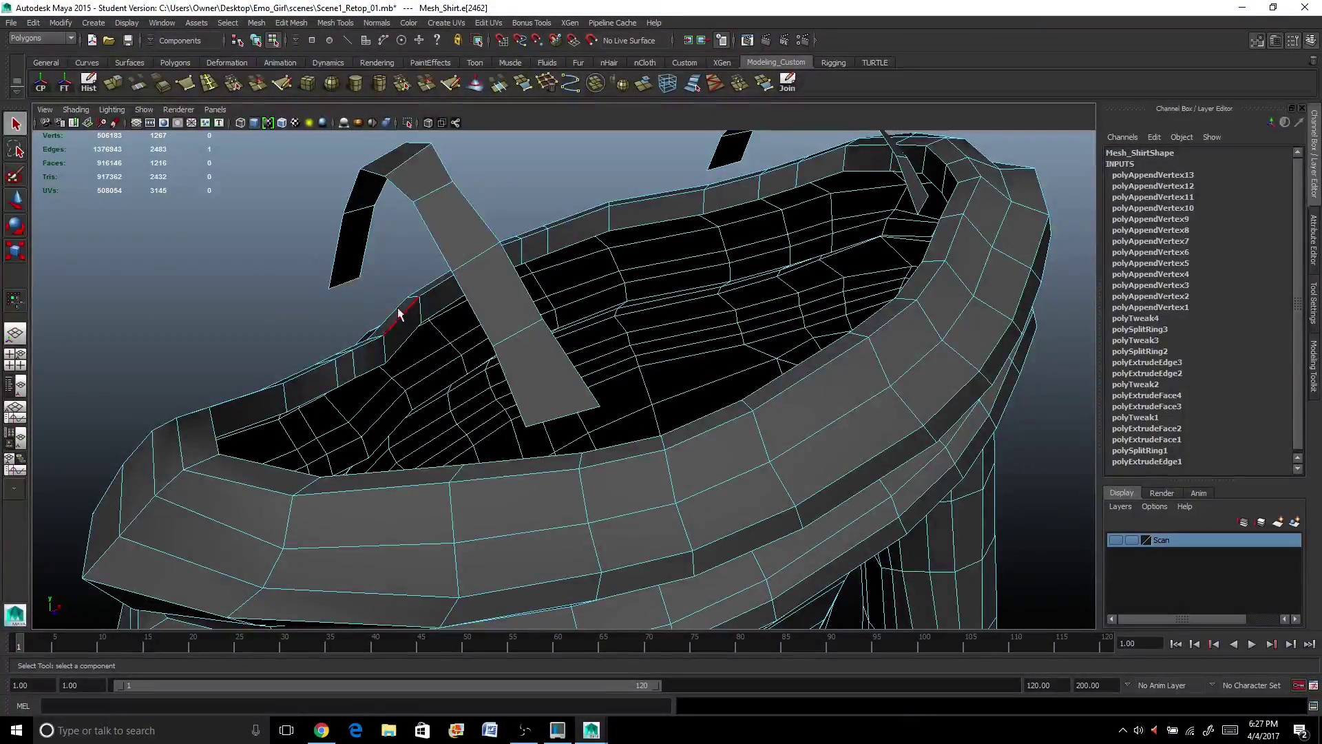
{"action": "left_click", "coordinate": [209, 82]}
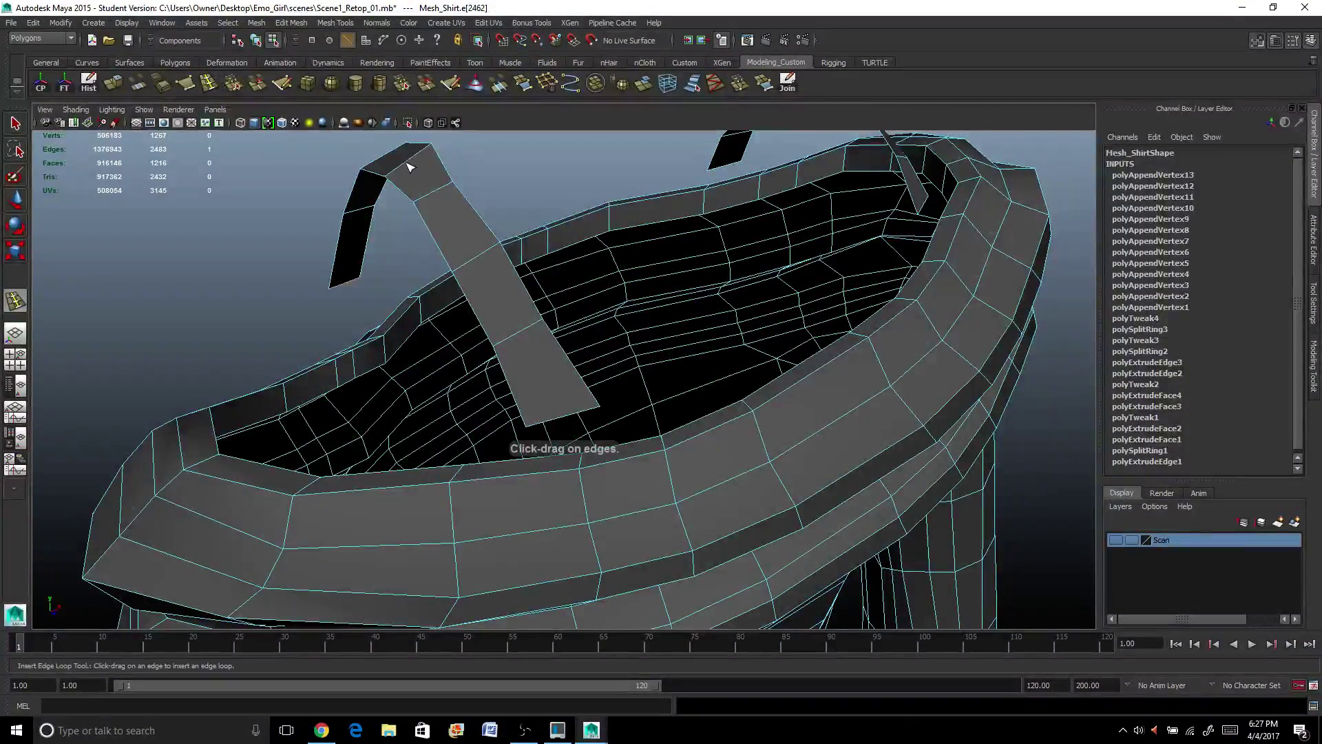
{"action": "left_click_drag", "start_coordinate": [407, 163], "coordinate": [408, 164]}
{"action": "left_click_drag", "start_coordinate": [701, 279], "coordinate": [468, 227], "text": "alt"}
{"action": "left_click", "coordinate": [679, 205]}
{"action": "right_click", "coordinate": [469, 224]}
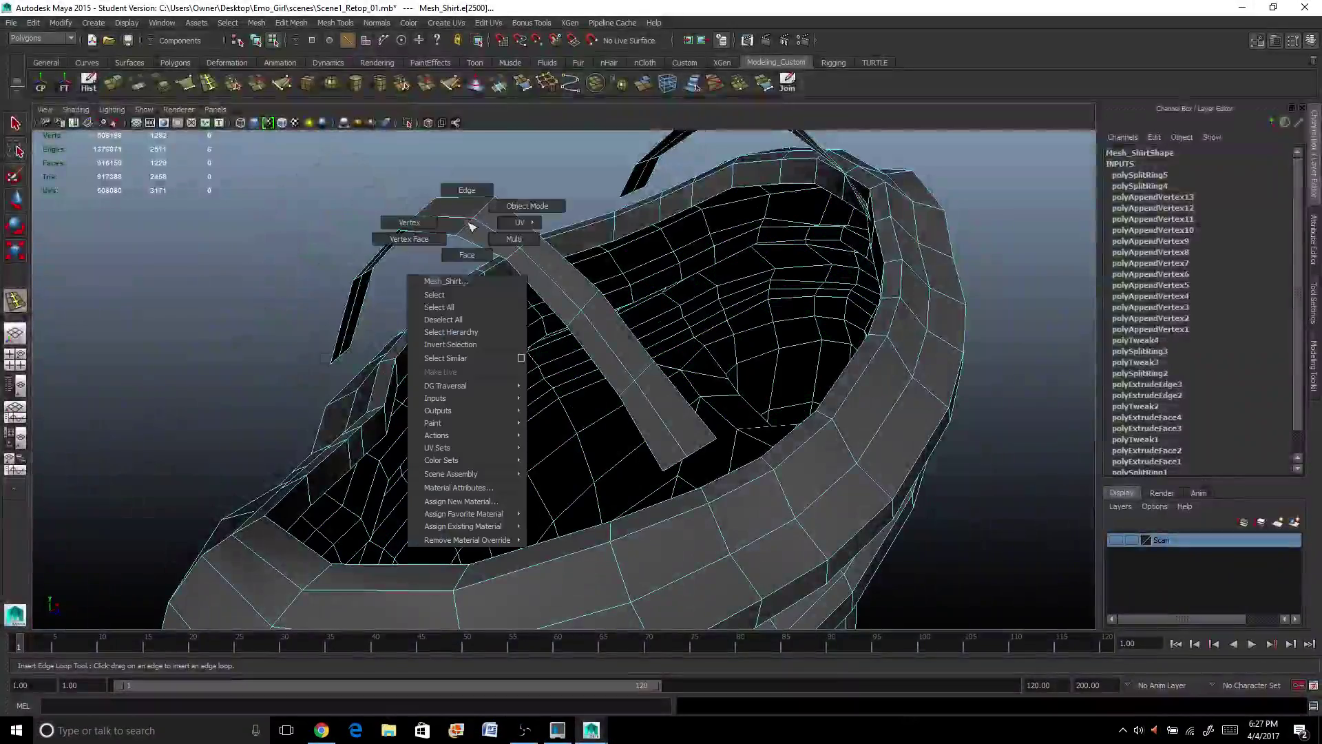
{"action": "left_click", "coordinate": [470, 230]}
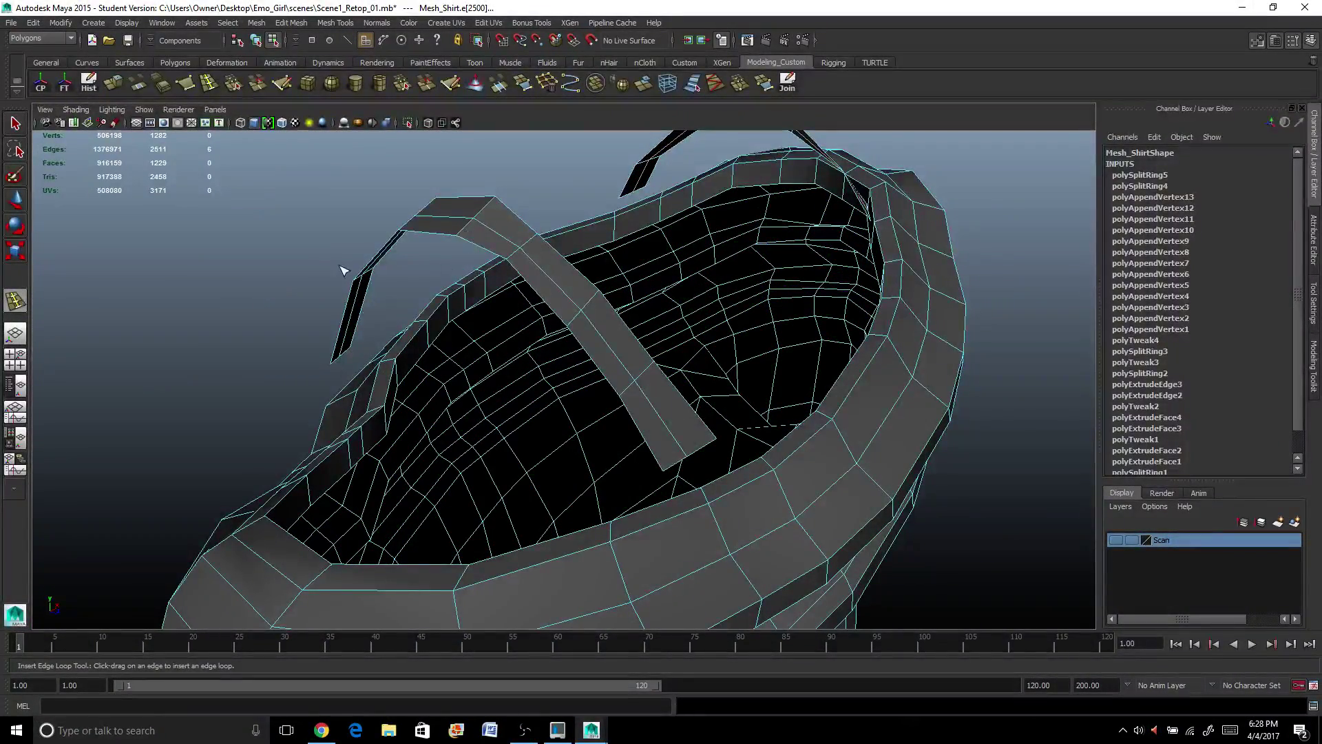
{"action": "right_click", "coordinate": [366, 267]}
{"action": "left_click_drag", "start_coordinate": [366, 270], "coordinate": [413, 333], "text": "alt"}
{"action": "left_click", "coordinate": [397, 357], "text": "shift"}
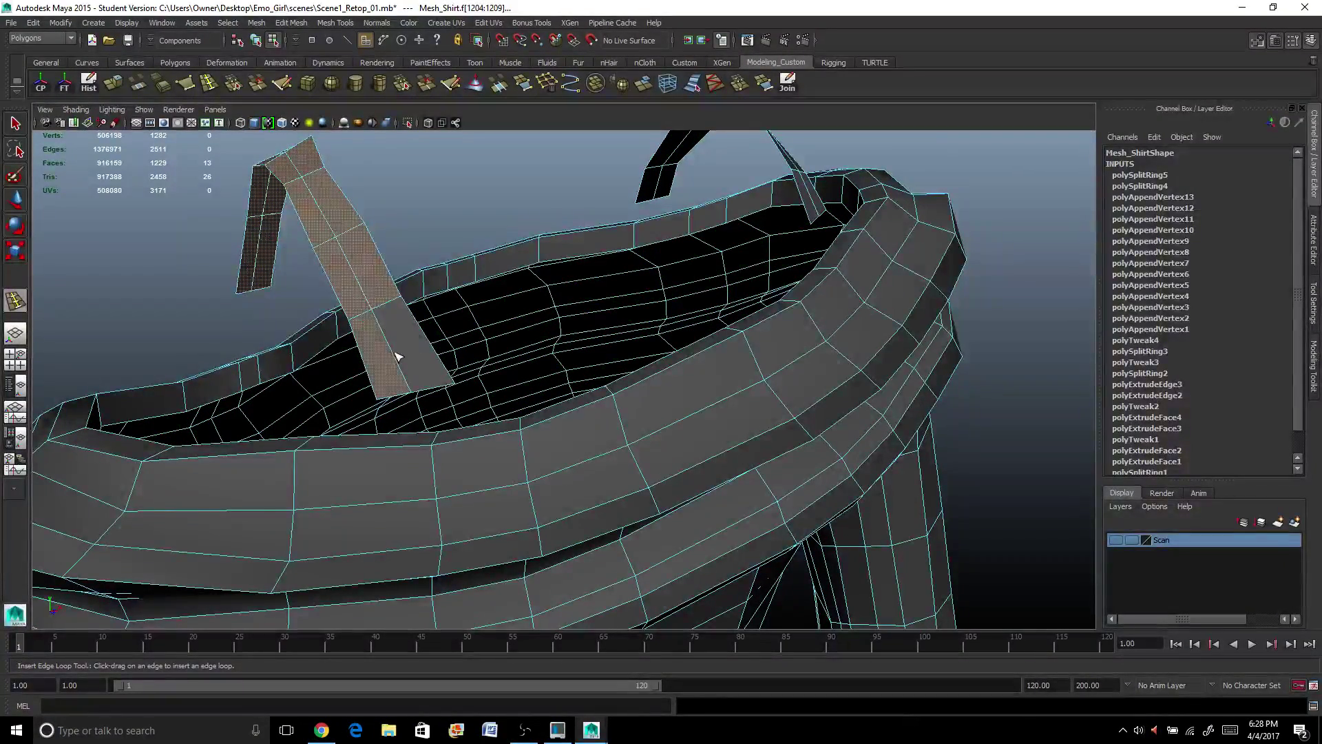
{"action": "key", "text": "ctrl+z"}
{"action": "key", "text": "ctrl+z"}
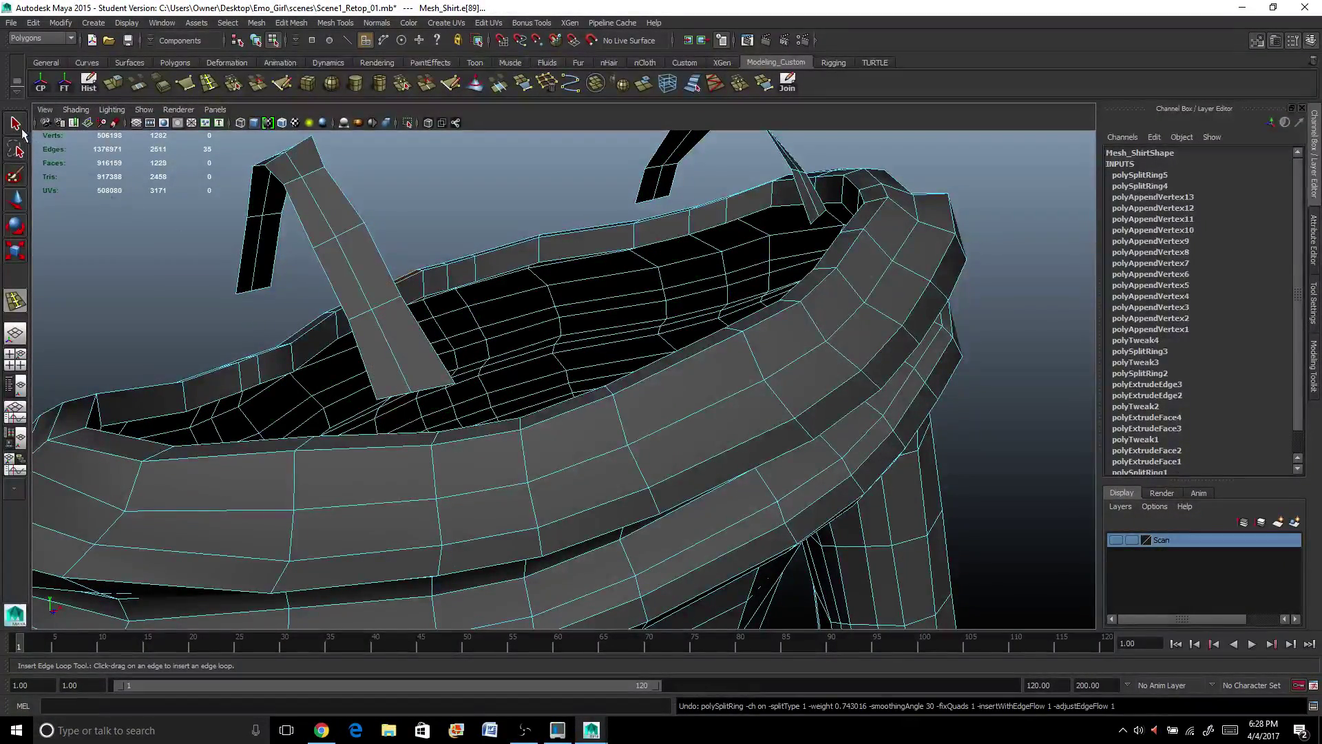
Select all faces of the character's right shoulder strap and extrude them with a Local Translate Z of 0.441.
{"action": "left_click", "coordinate": [21, 130]}
{"action": "left_click_drag", "start_coordinate": [537, 345], "coordinate": [496, 341], "text": "alt"}
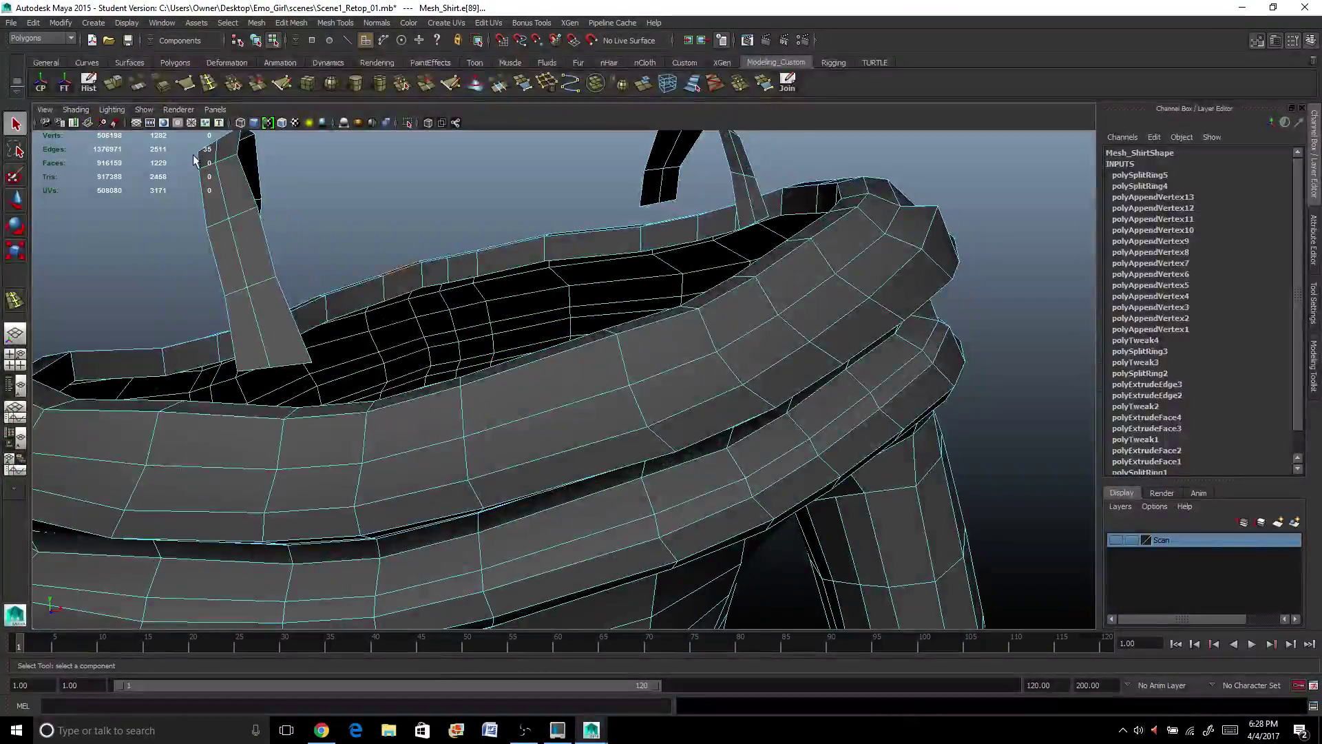
{"action": "left_click_drag", "start_coordinate": [255, 207], "coordinate": [307, 285]}
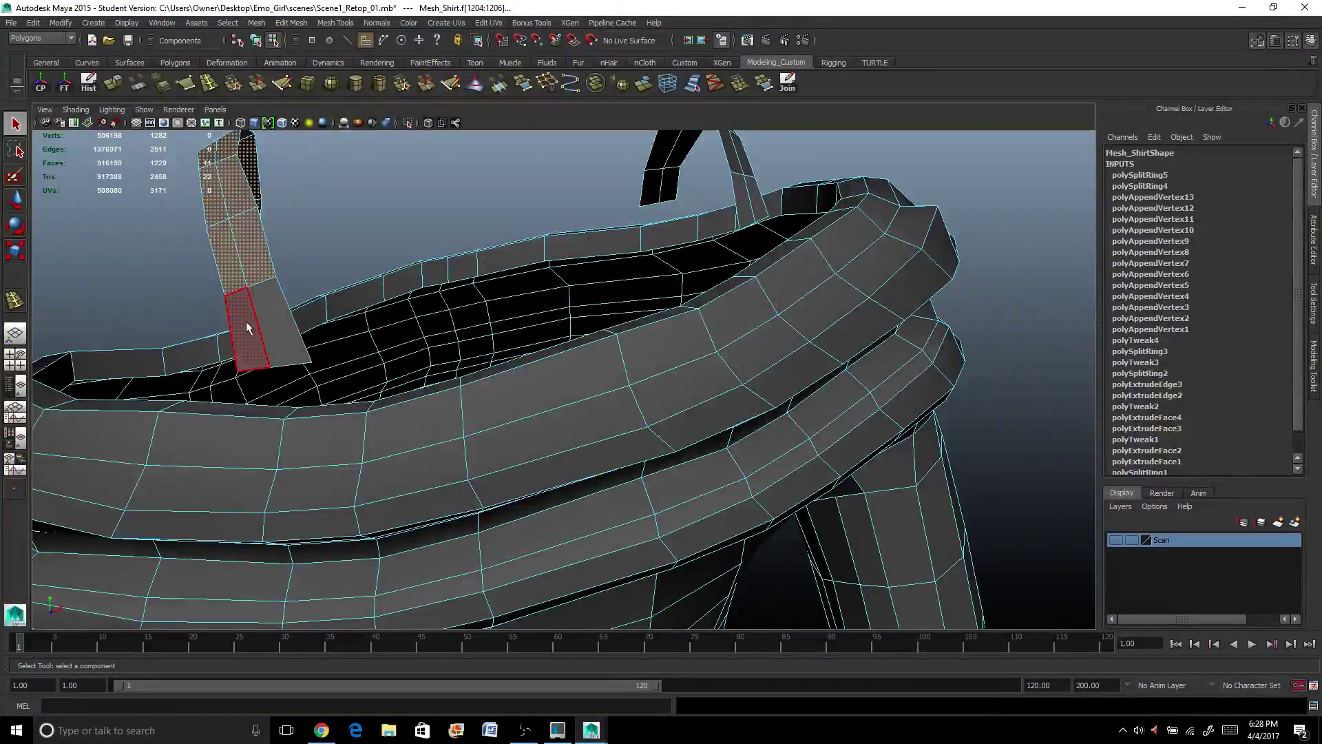
{"action": "left_click", "coordinate": [280, 328], "text": "shift"}
{"action": "left_click_drag", "start_coordinate": [281, 328], "coordinate": [334, 315], "text": "alt"}
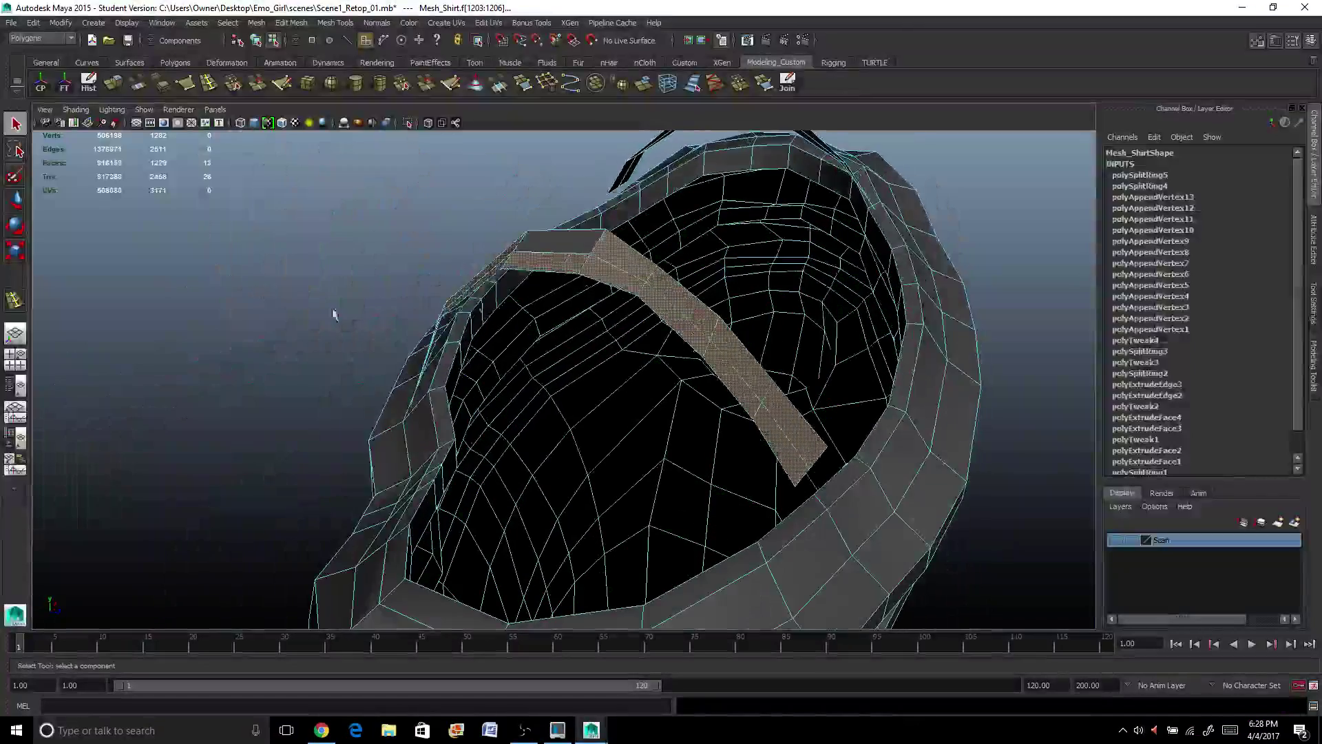
{"action": "left_click", "coordinate": [572, 241], "text": "shift"}
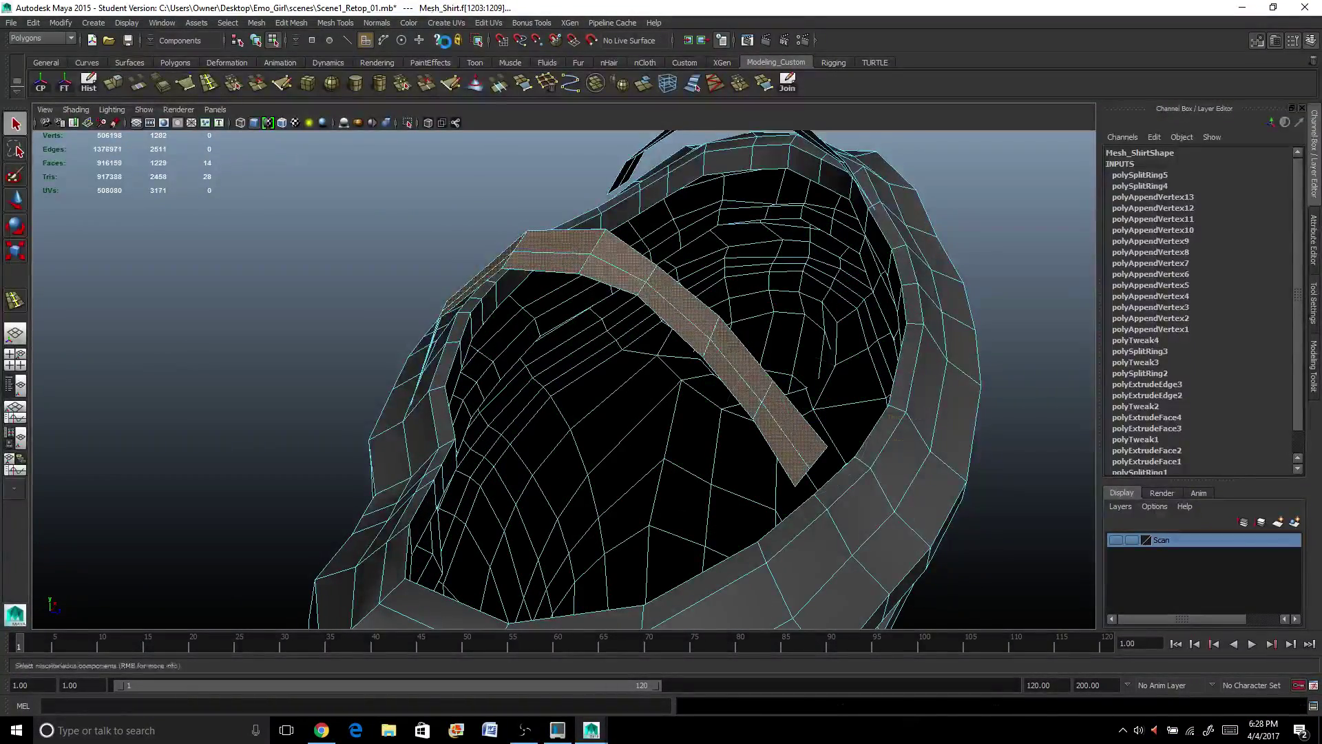
{"action": "left_click", "coordinate": [112, 82]}
{"action": "left_click_drag", "start_coordinate": [643, 384], "coordinate": [849, 363], "text": "alt"}
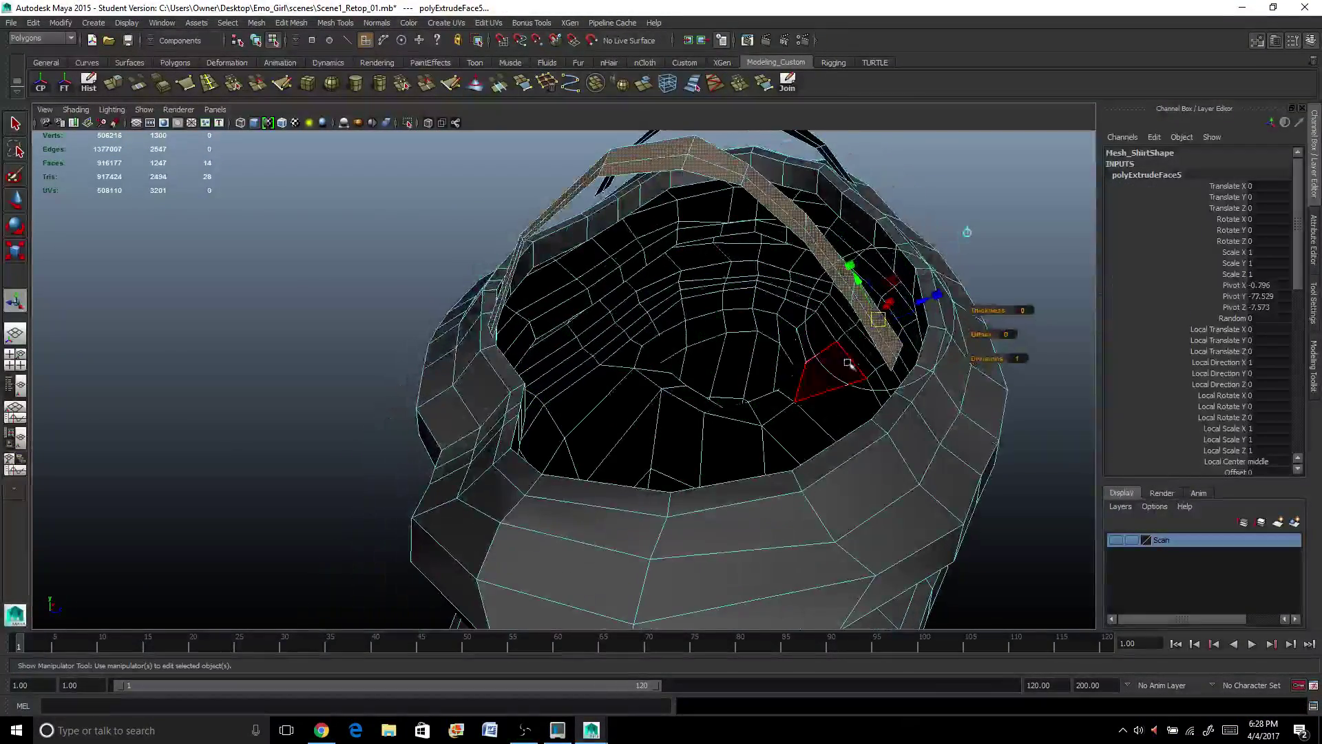
{"action": "left_click_drag", "start_coordinate": [913, 307], "coordinate": [544, 471]}
{"action": "left_click_drag", "start_coordinate": [622, 546], "coordinate": [604, 474], "text": "alt"}
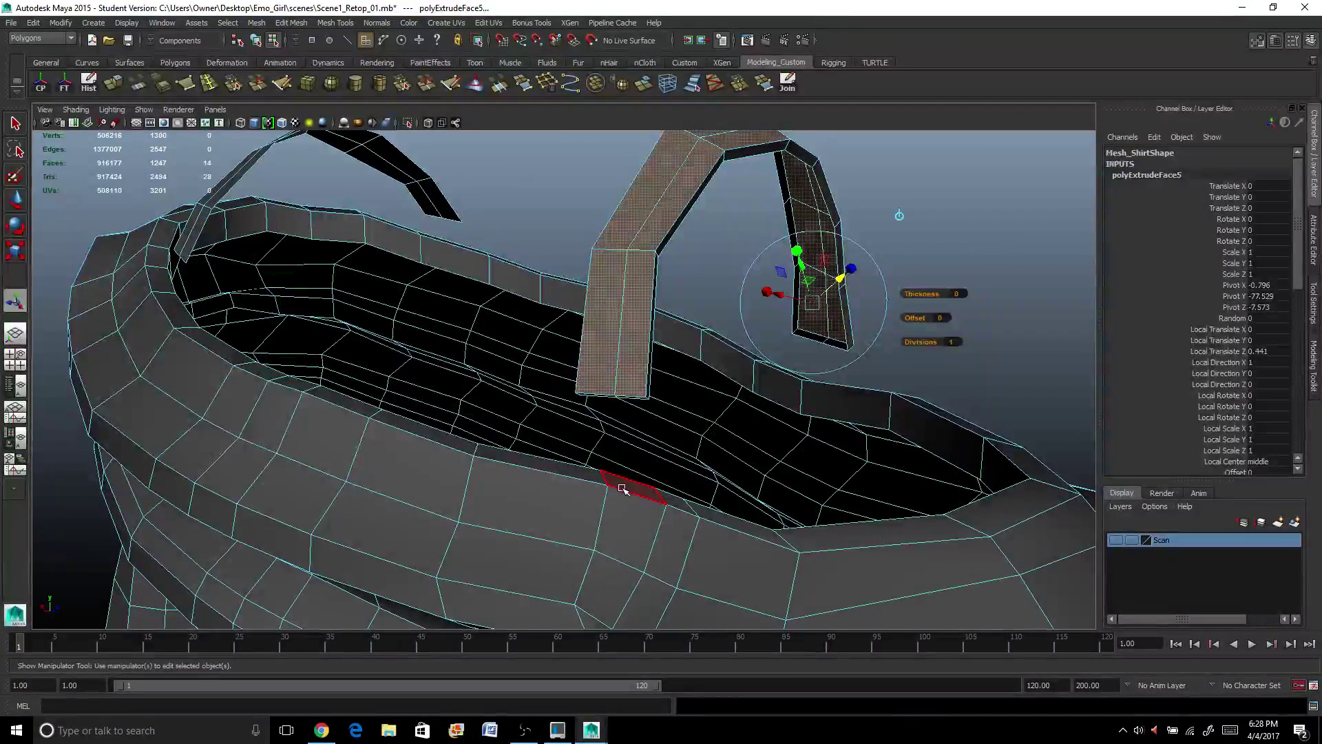
{"action": "left_click", "coordinate": [620, 475]}
{"action": "left_click_drag", "start_coordinate": [655, 506], "coordinate": [641, 480], "text": "alt"}
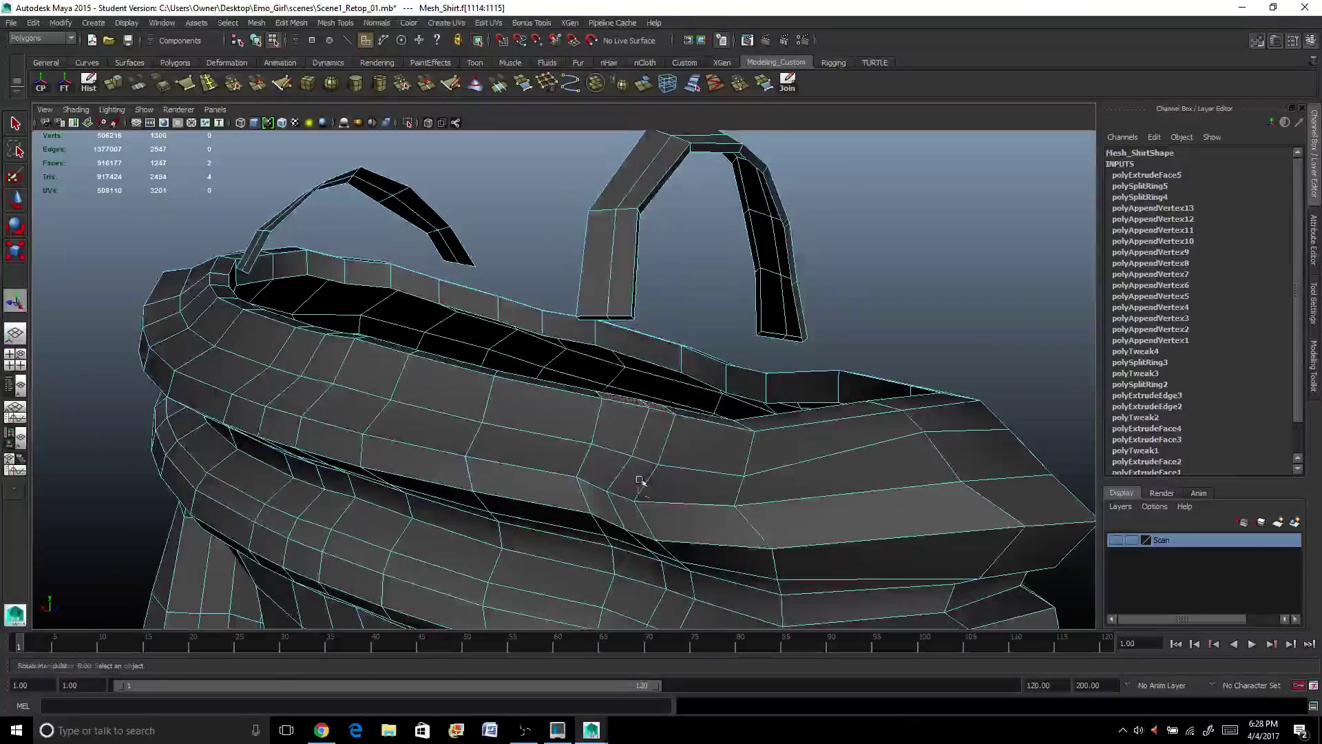
{"action": "left_click", "coordinate": [611, 312], "text": "shift"}
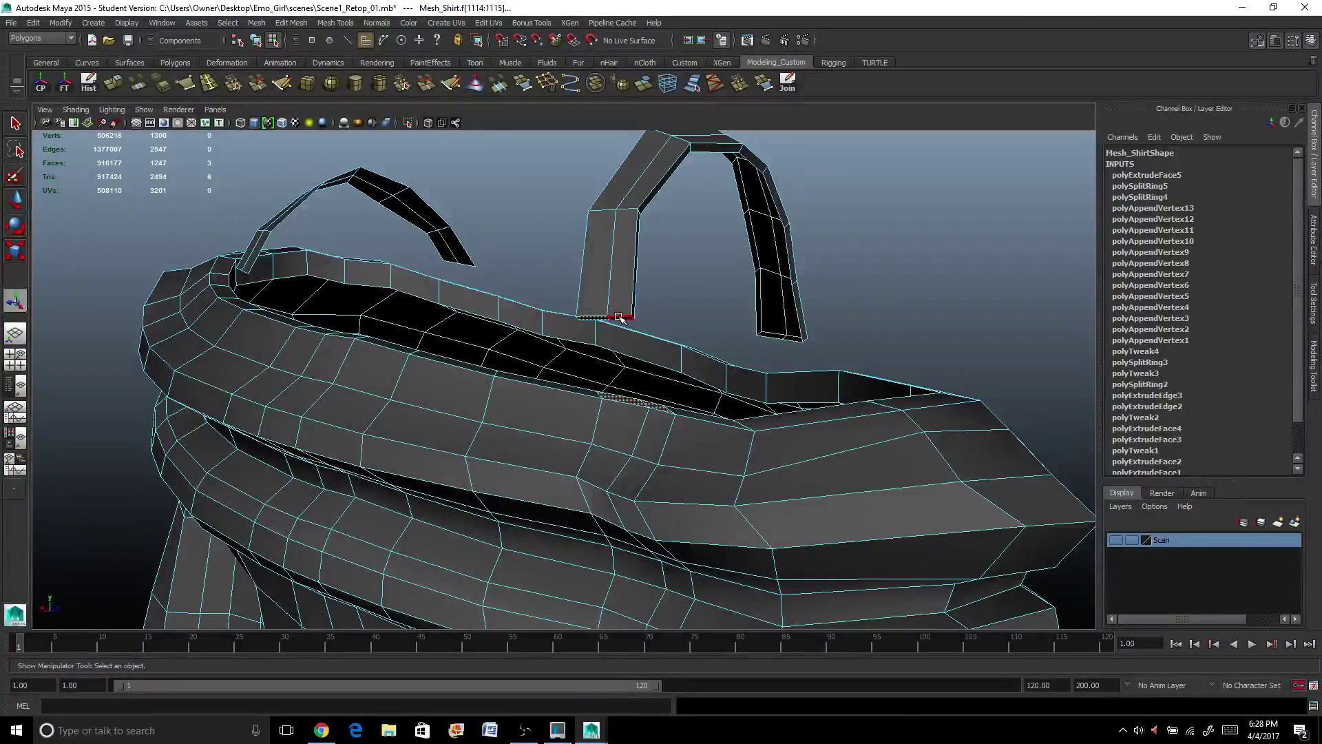
{"action": "scroll", "coordinate": [354, 310], "scroll_direction": "down", "scroll_amount": 3}
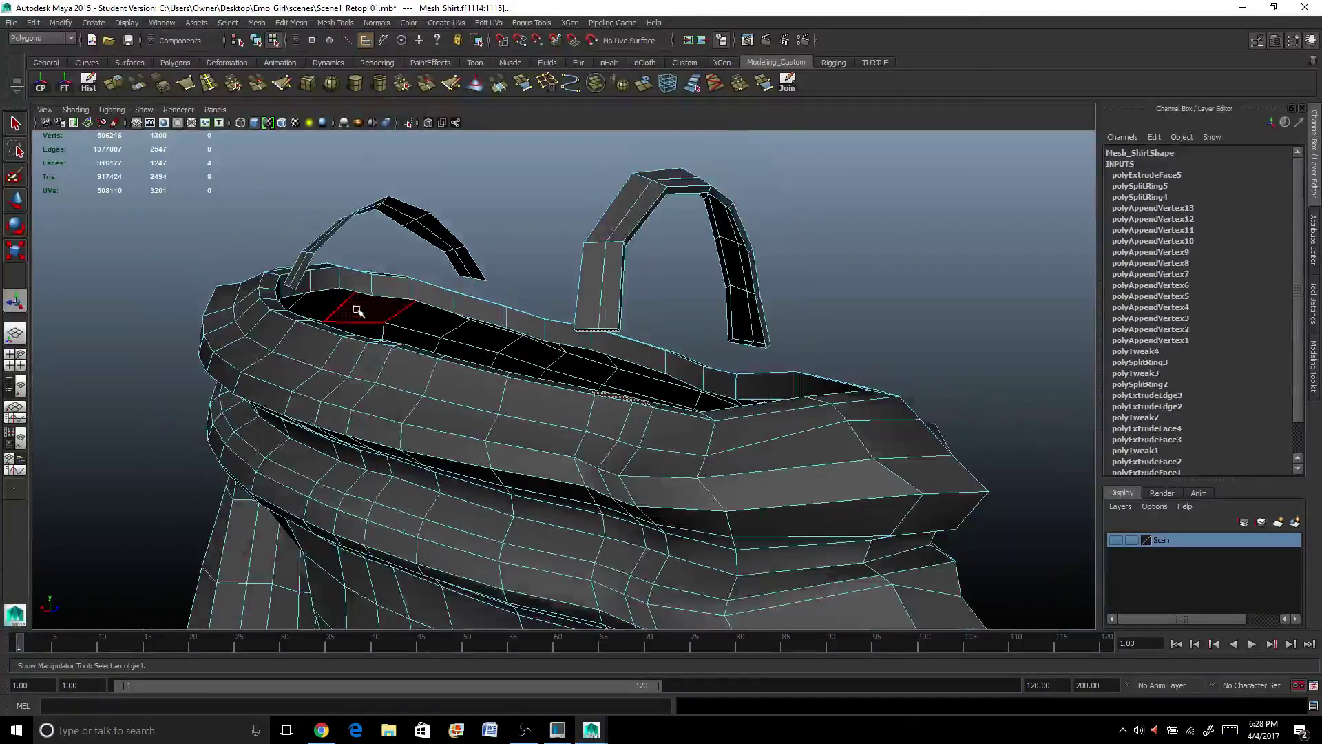
{"action": "left_click_drag", "start_coordinate": [458, 384], "coordinate": [376, 383], "text": "alt"}
{"action": "key", "text": "ctrl+z"}
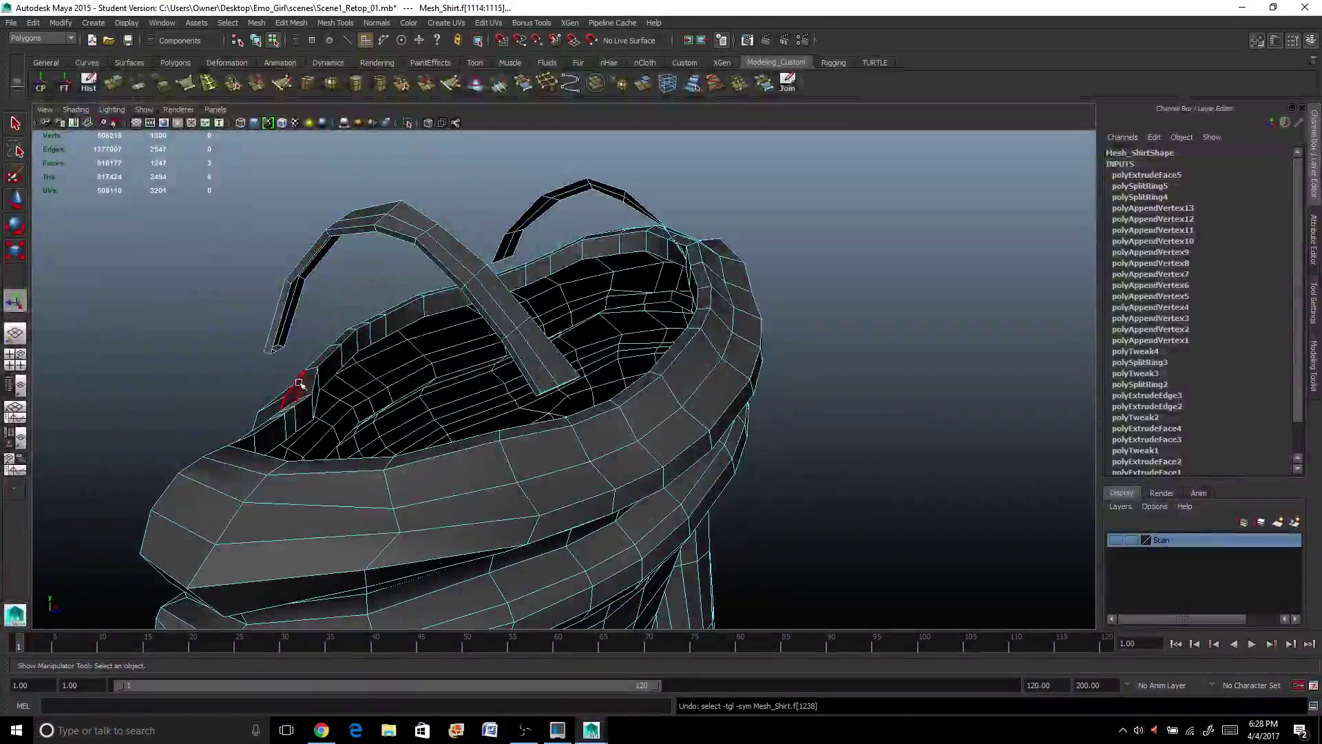
{"action": "key", "text": "ctrl+z"}
Try to bridge the end faces at the back of the right strap to the two inner collar rim faces below it.
{"action": "left_click_drag", "start_coordinate": [275, 438], "coordinate": [361, 434], "text": "alt"}
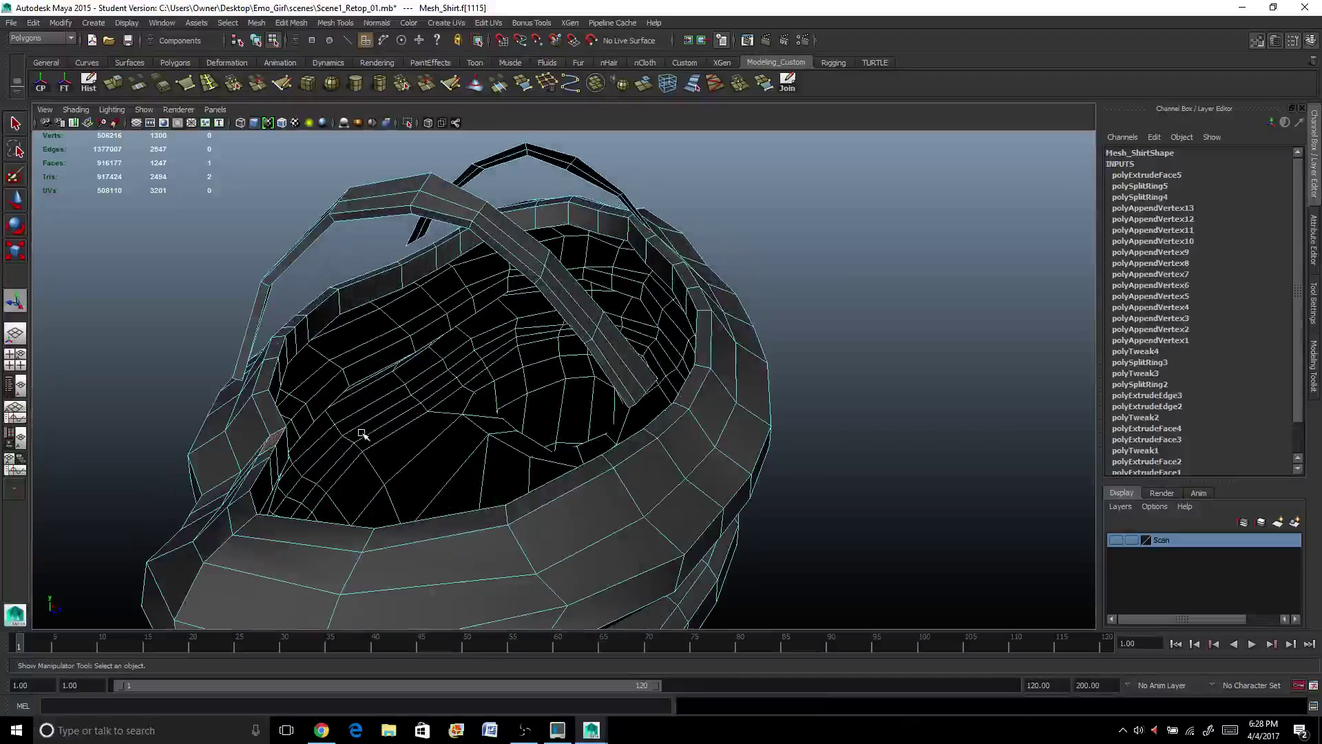
{"action": "left_click", "coordinate": [282, 452], "text": "shift"}
{"action": "left_click_drag", "start_coordinate": [282, 451], "coordinate": [379, 369], "text": "alt"}
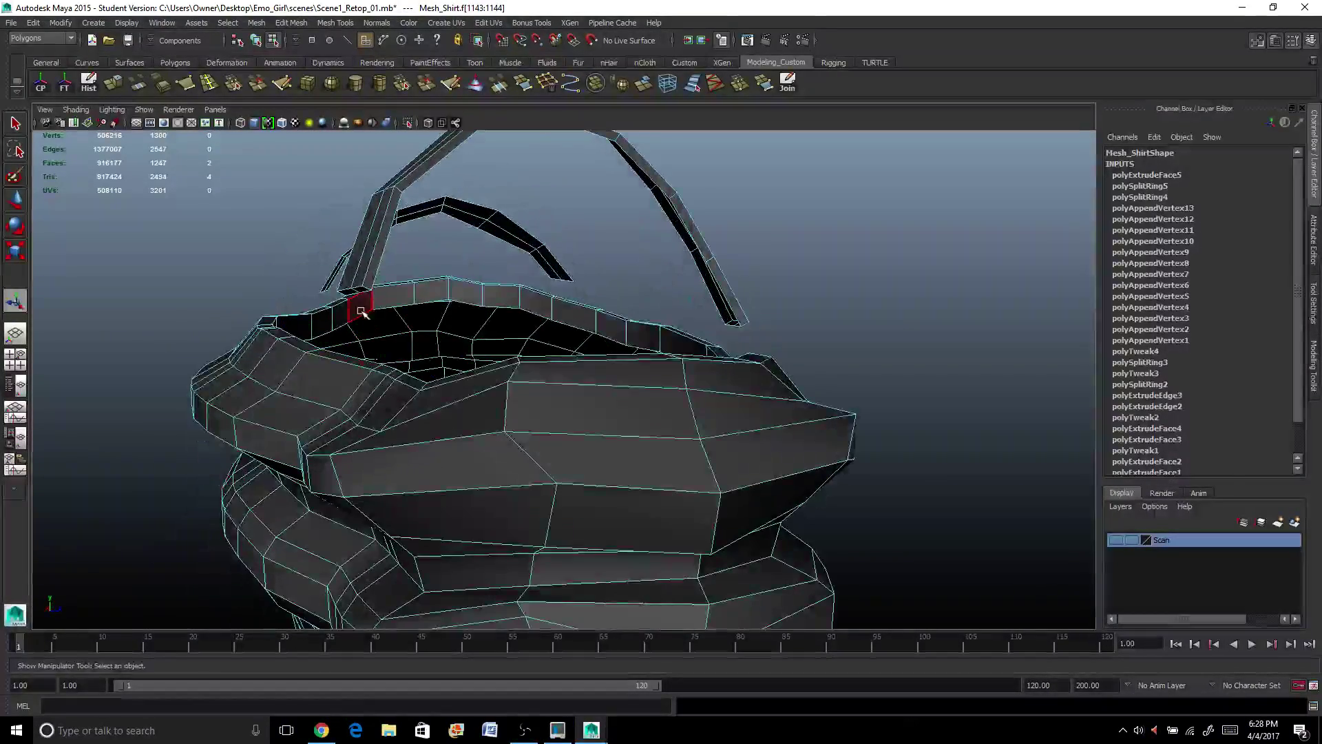
{"action": "left_click", "coordinate": [361, 288], "text": "shift"}
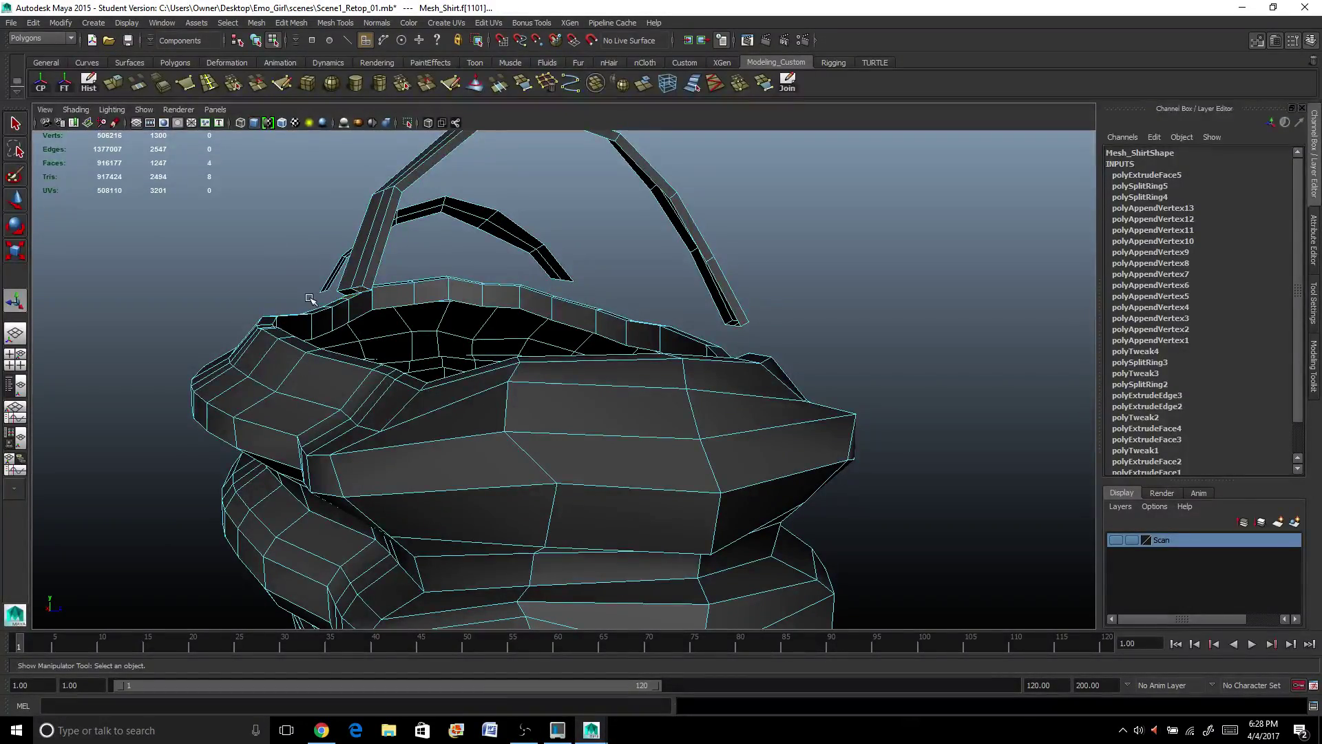
{"action": "left_click", "coordinate": [143, 84]}
{"action": "key", "text": "ctrl+z"}
Reselect the right strap's back end and the inner collar rim faces, try bridging them again, and inspect the join.
{"action": "left_click_drag", "start_coordinate": [358, 324], "coordinate": [385, 314], "text": "alt"}
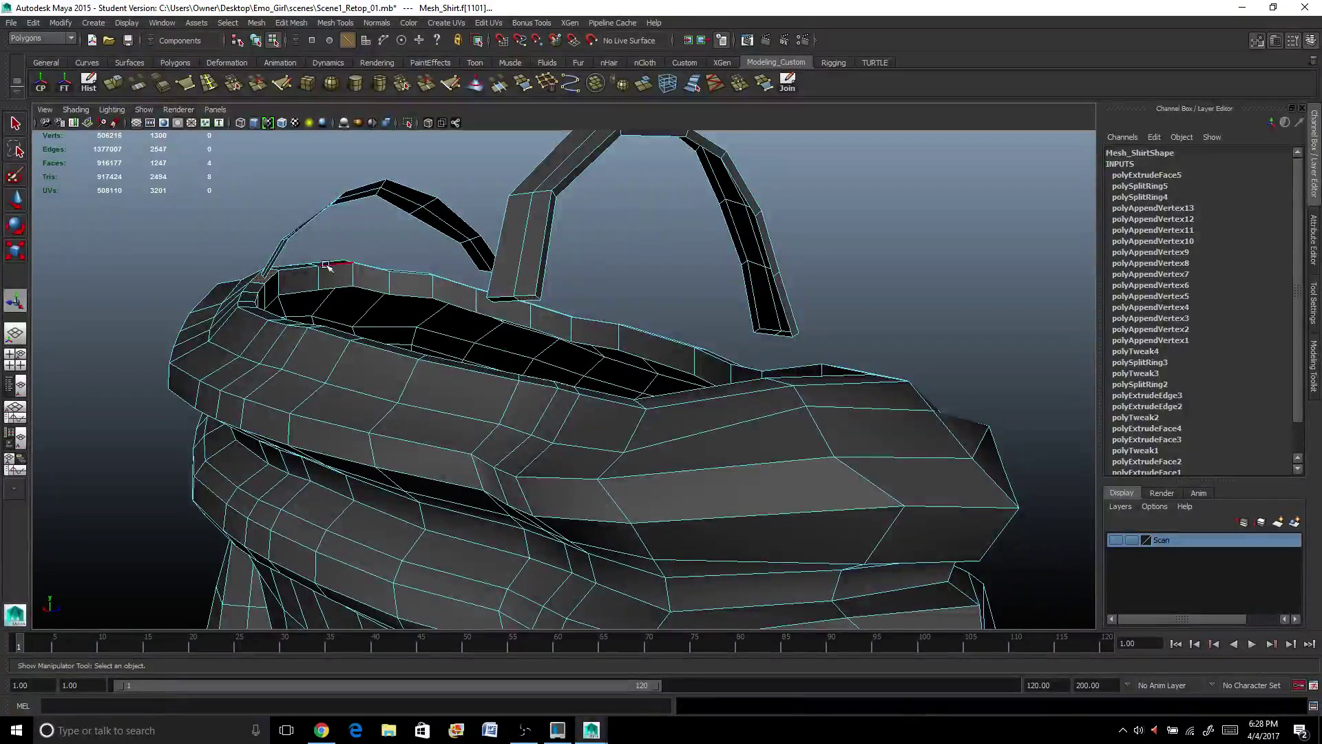
{"action": "right_click_drag", "start_coordinate": [254, 279], "coordinate": [255, 284]}
{"action": "left_click", "coordinate": [254, 284]}
{"action": "left_click_drag", "start_coordinate": [259, 282], "coordinate": [406, 207], "text": "alt"}
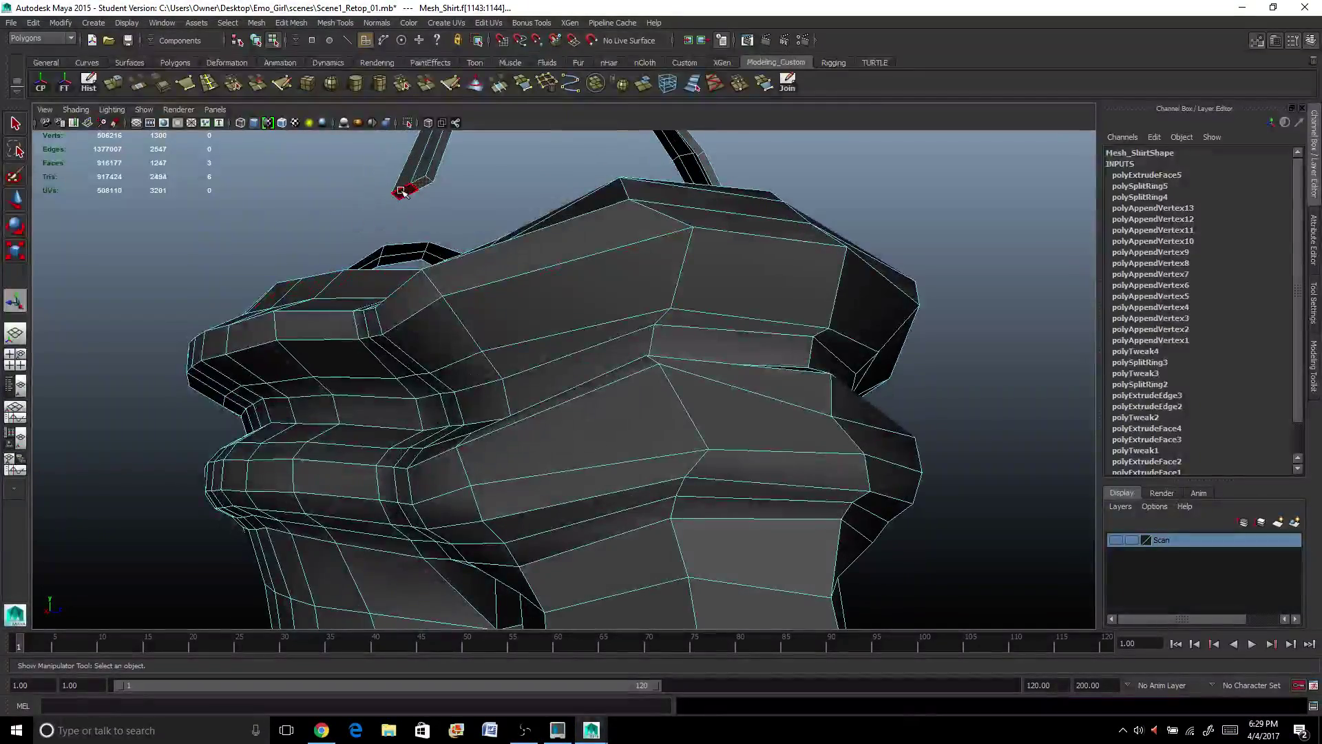
{"action": "left_click", "coordinate": [139, 81]}
{"action": "left_click_drag", "start_coordinate": [289, 293], "coordinate": [419, 290], "text": "alt"}
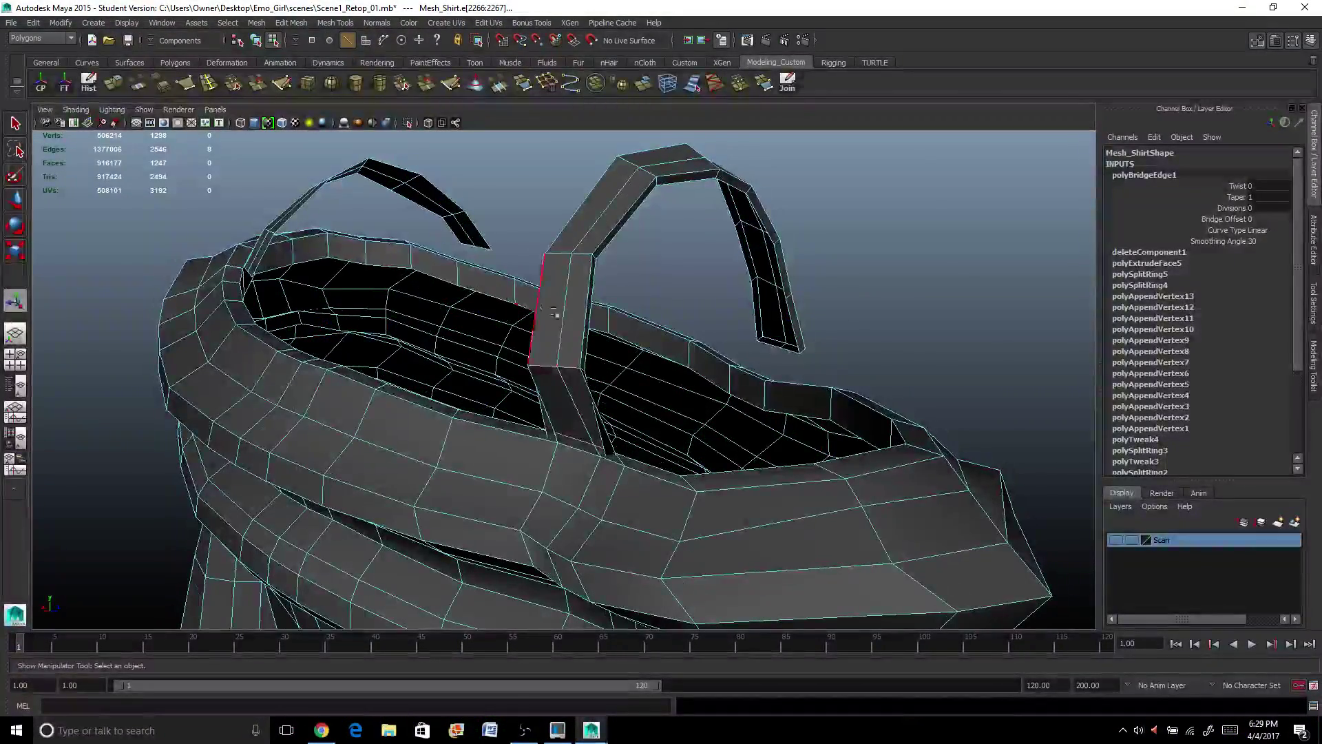
{"action": "left_click_drag", "start_coordinate": [555, 314], "coordinate": [624, 393], "text": "alt"}
{"action": "scroll", "coordinate": [292, 377], "scroll_direction": "up", "scroll_amount": 2}
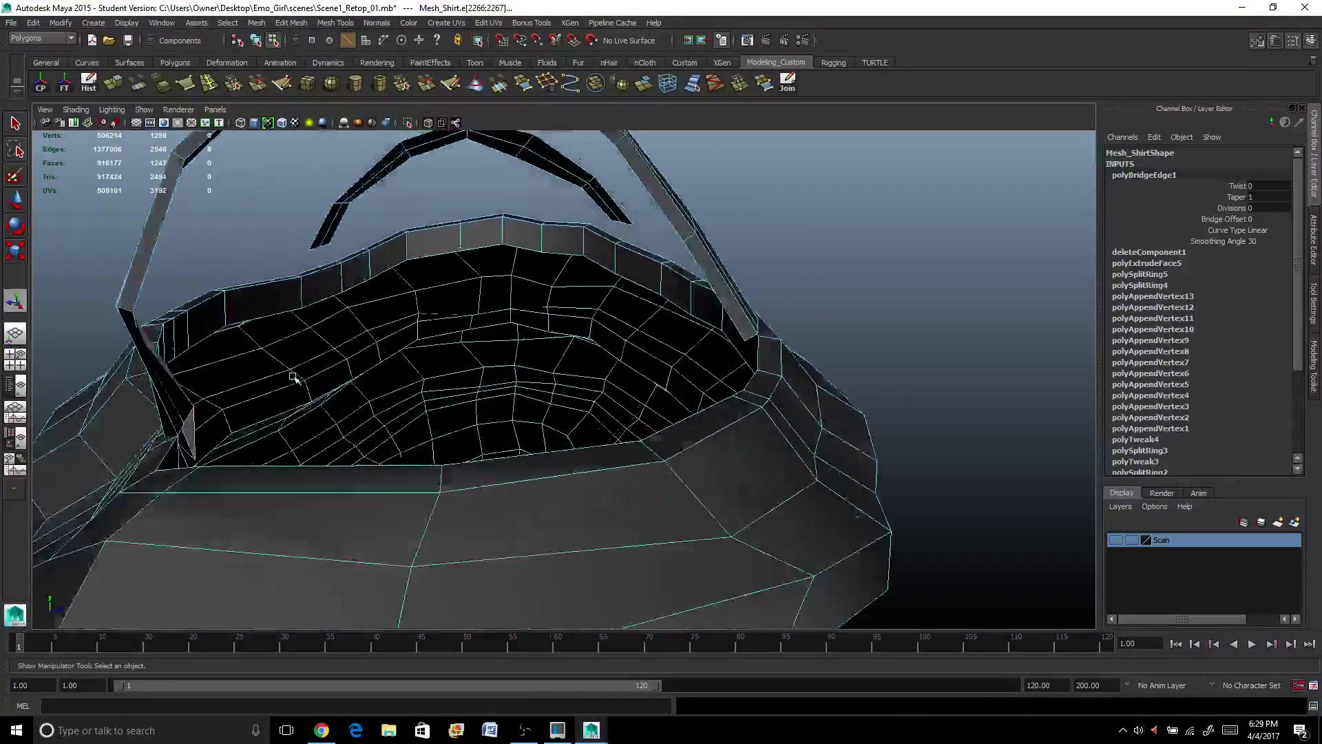
{"action": "left_click_drag", "start_coordinate": [273, 448], "coordinate": [153, 418], "text": "alt"}
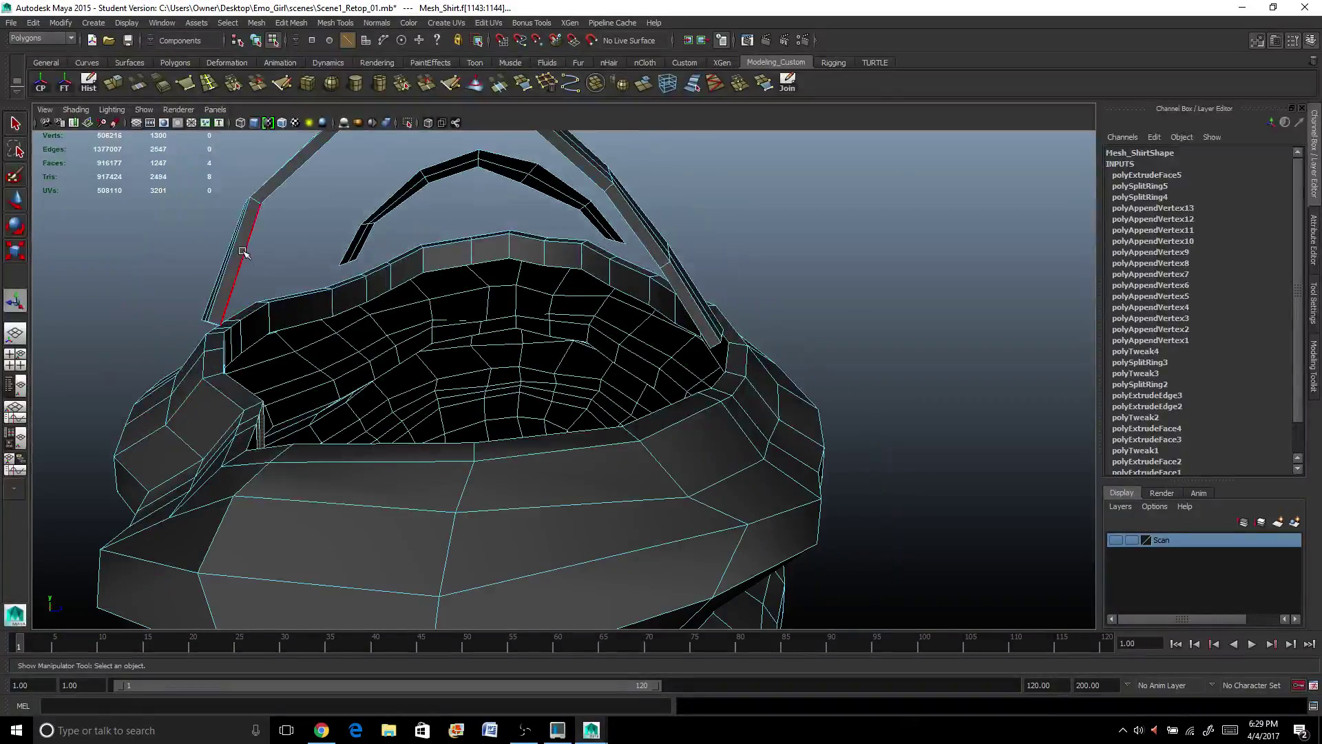
Select the edge loop running lengthwise around the right shoulder strap and delete it.
{"action": "right_click_drag", "start_coordinate": [244, 252], "coordinate": [278, 223]}
{"action": "left_click", "coordinate": [254, 226]}
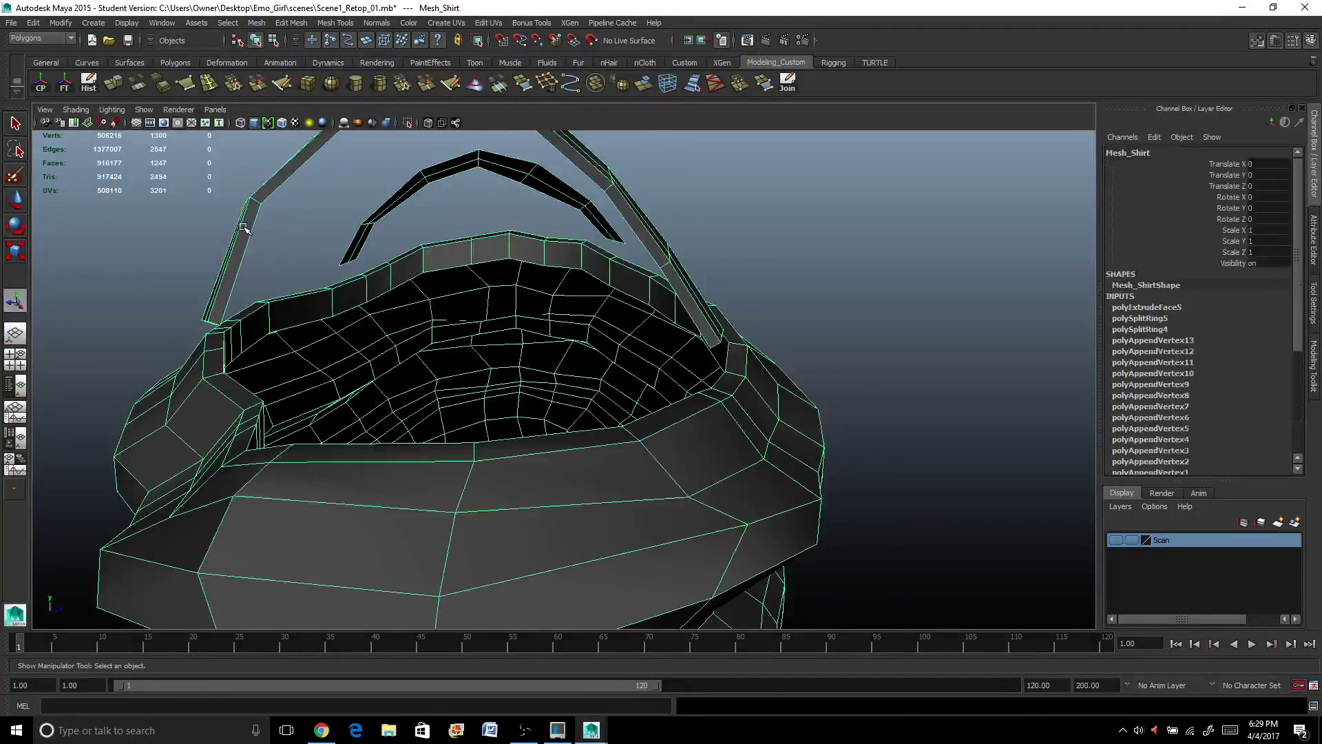
{"action": "left_click_drag", "start_coordinate": [248, 229], "coordinate": [451, 360], "text": "alt"}
{"action": "right_click_drag", "start_coordinate": [451, 359], "coordinate": [454, 324]}
{"action": "double_click", "coordinate": [457, 351]}
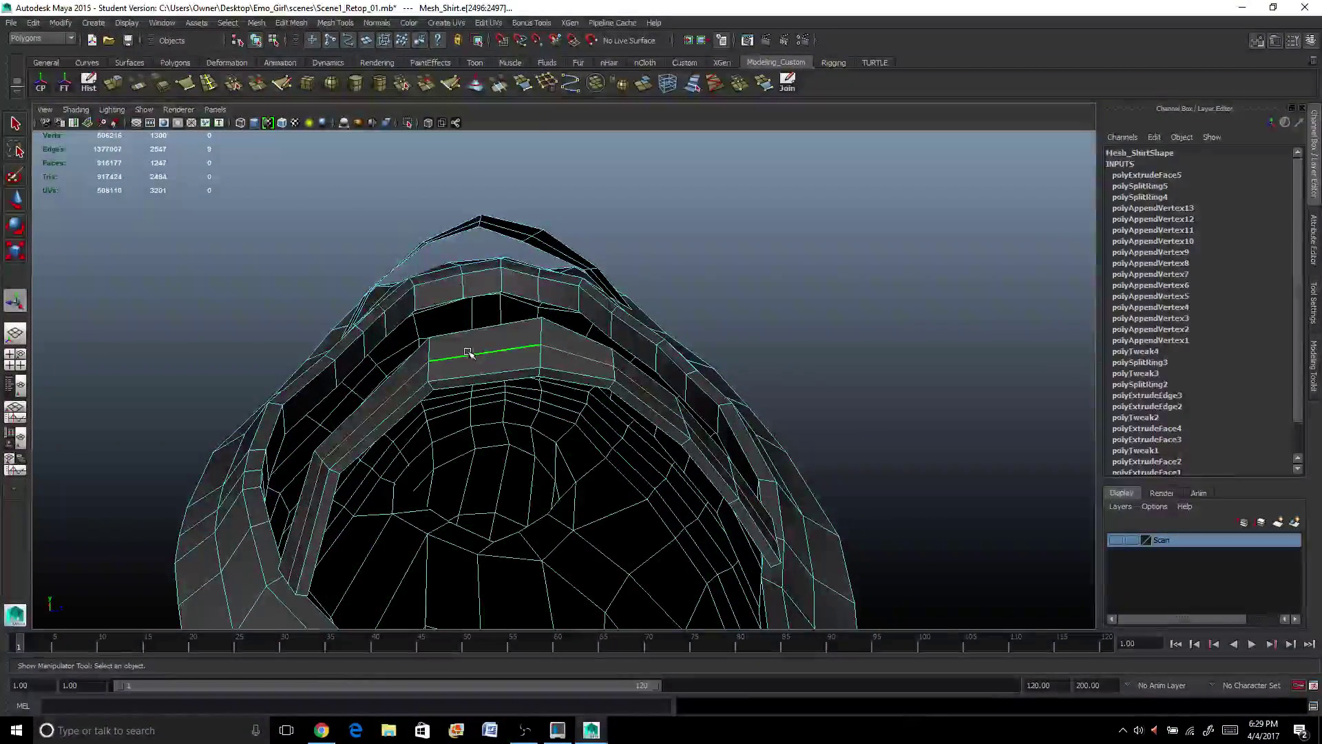
{"action": "left_click", "coordinate": [529, 84]}
{"action": "left_click_drag", "start_coordinate": [502, 334], "coordinate": [523, 330], "text": "alt"}
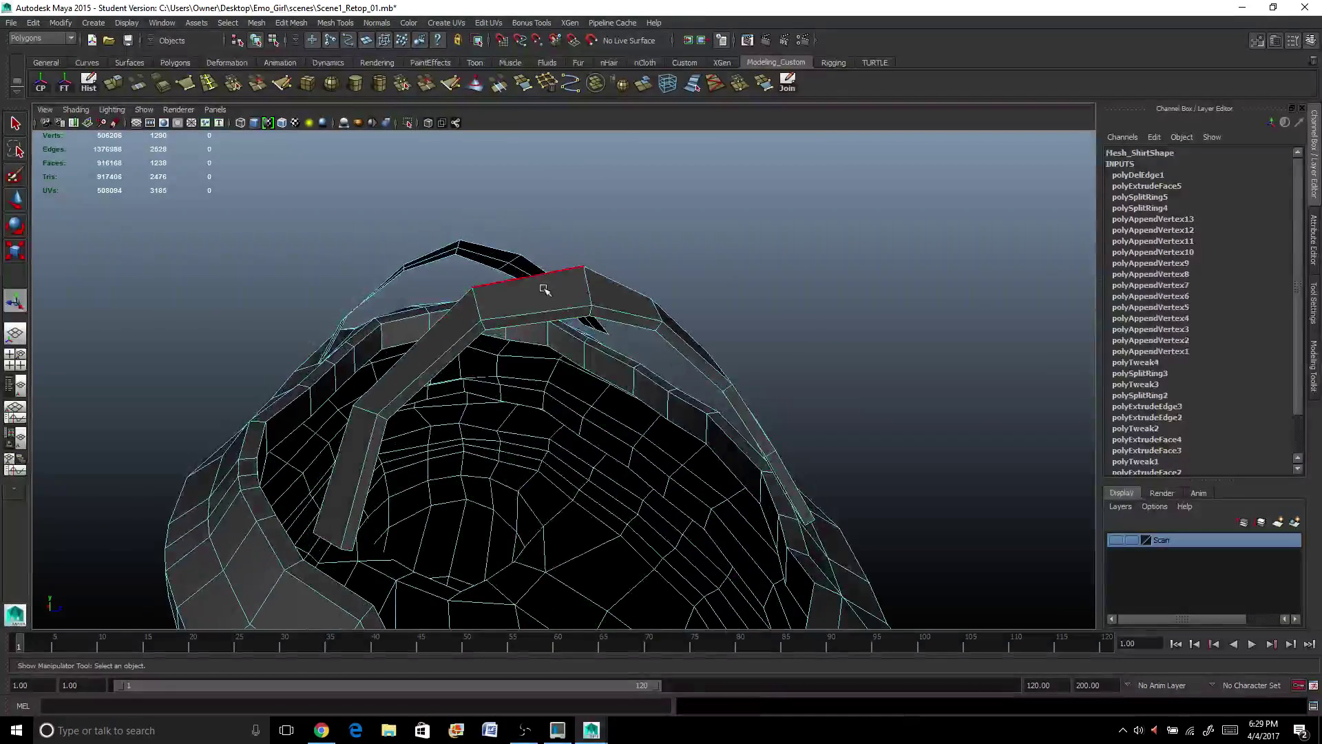
Use the Append to Polygon tool to close the first two open underside sections at the right strap's back end.
{"action": "mouse_move", "coordinate": [544, 288]}
{"action": "right_mouse_down"}
{"action": "mouse_move", "coordinate": [536, 317]}
{"action": "mouse_move", "coordinate": [585, 275]}
{"action": "right_mouse_up"}
{"action": "left_click", "coordinate": [523, 84]}
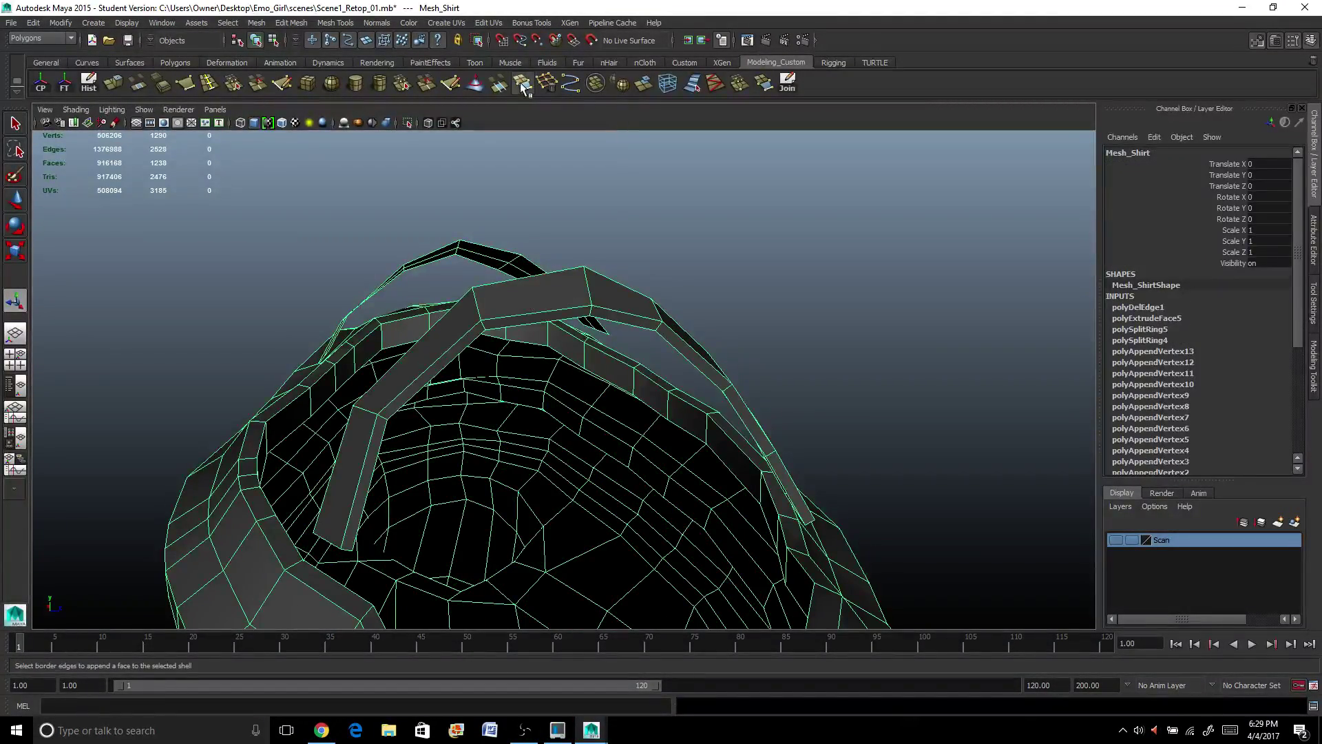
{"action": "left_click", "coordinate": [522, 86]}
{"action": "left_click_drag", "start_coordinate": [551, 344], "coordinate": [426, 261], "text": "alt"}
{"action": "middle_click_drag", "start_coordinate": [393, 265], "coordinate": [428, 277], "text": "alt"}
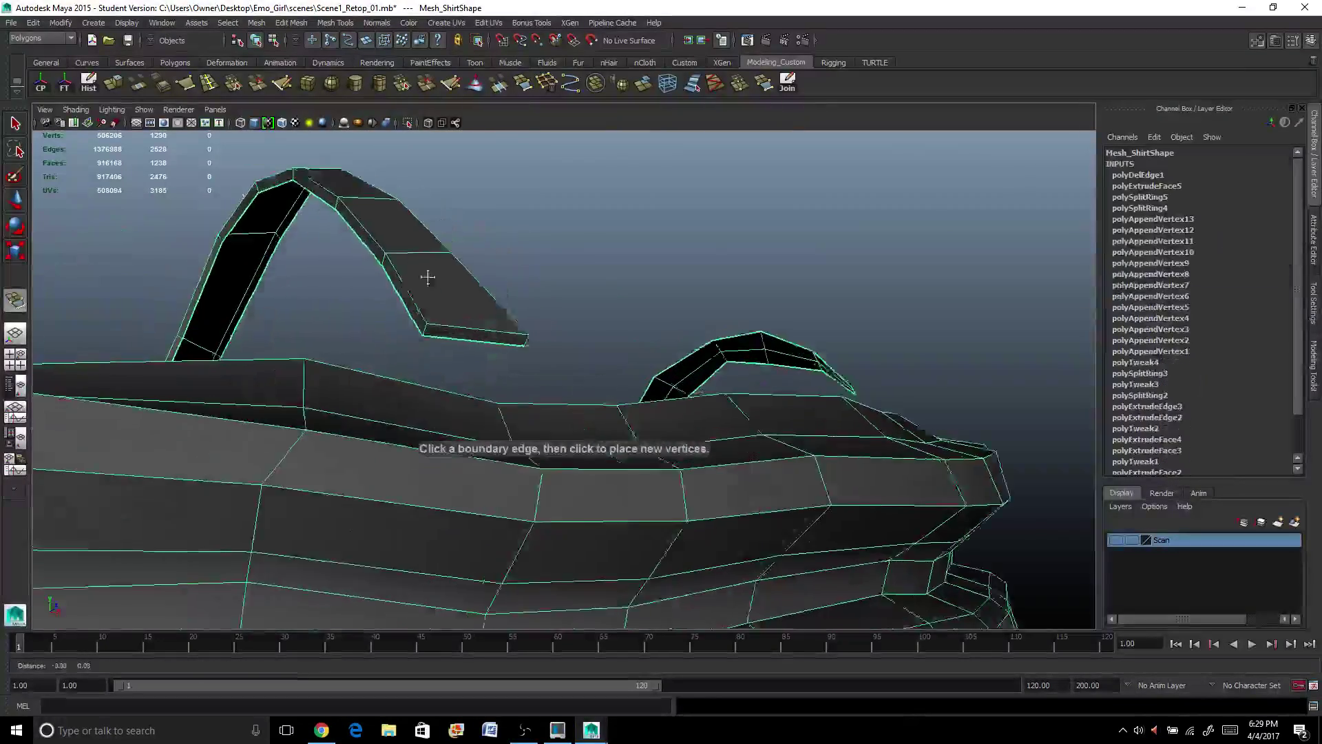
{"action": "left_click_drag", "start_coordinate": [428, 277], "coordinate": [589, 360], "text": "alt"}
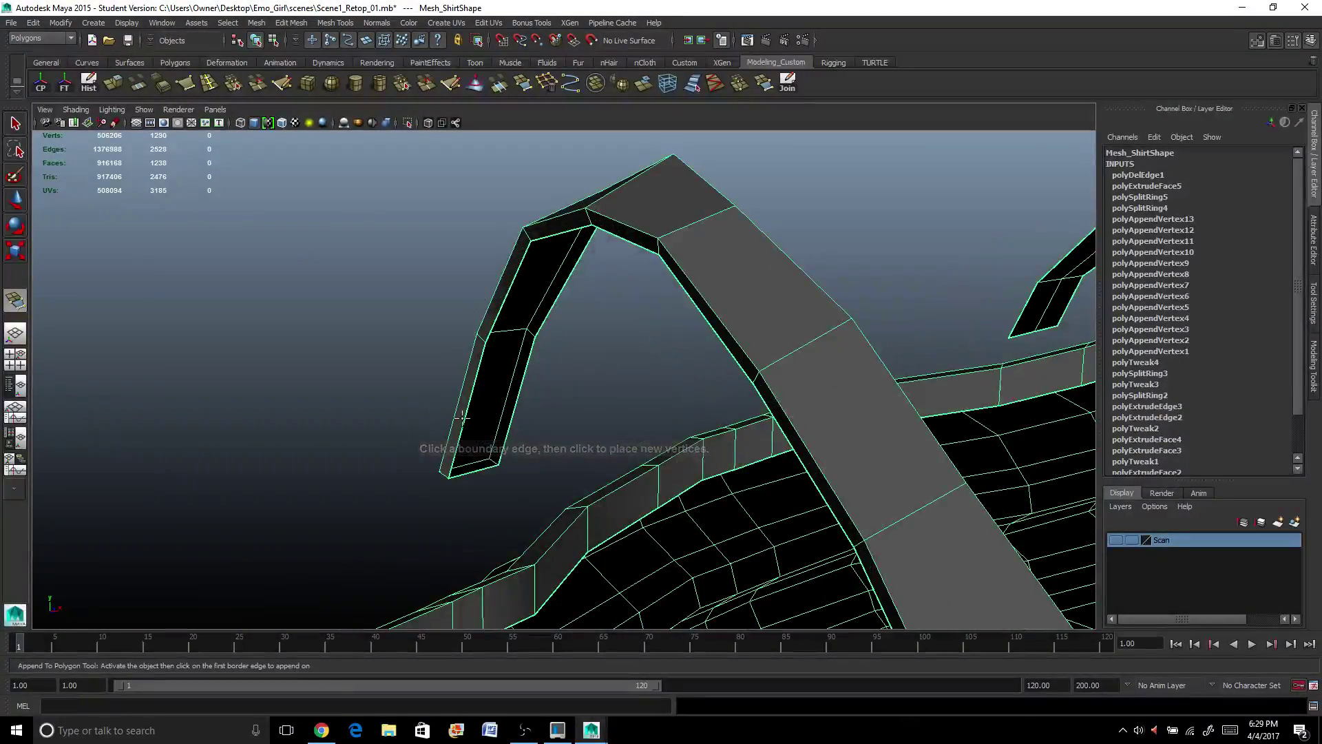
{"action": "left_click", "coordinate": [506, 409]}
{"action": "left_click", "coordinate": [515, 410]}
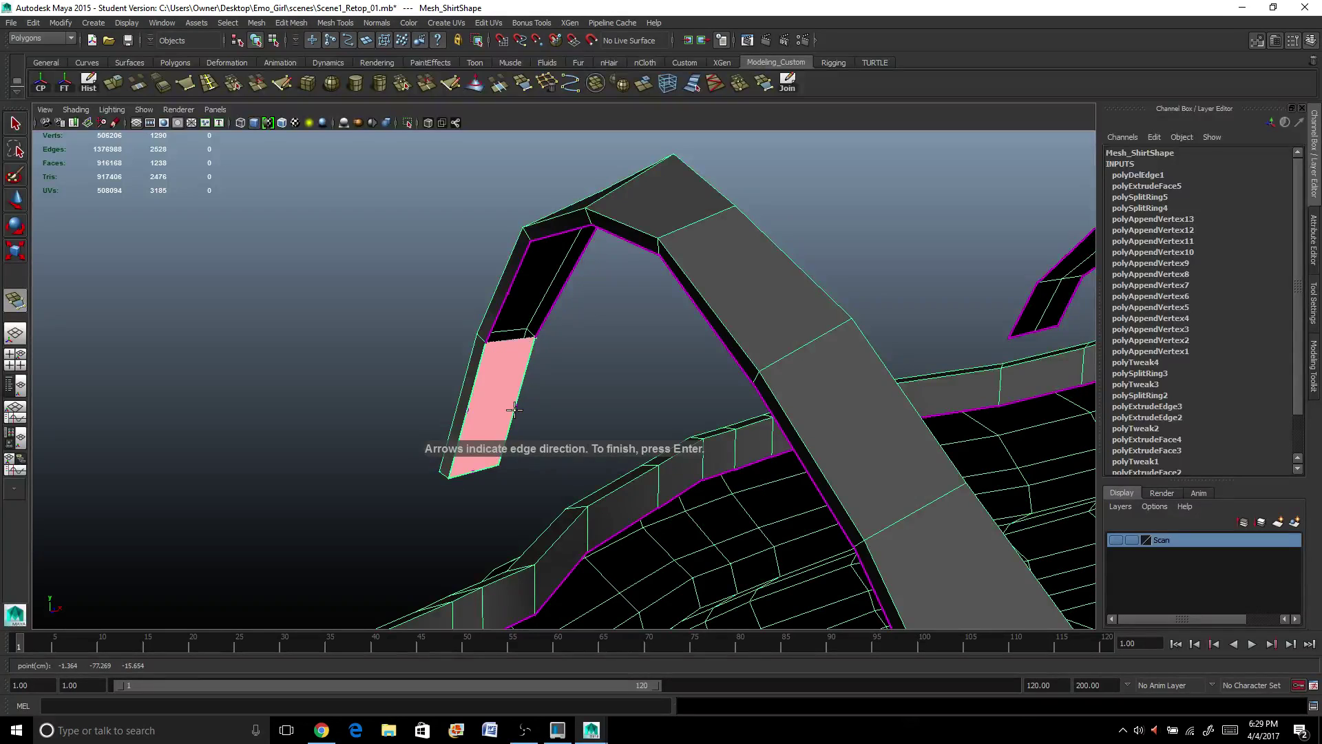
{"action": "key", "text": "Return"}
{"action": "key", "text": "y"}
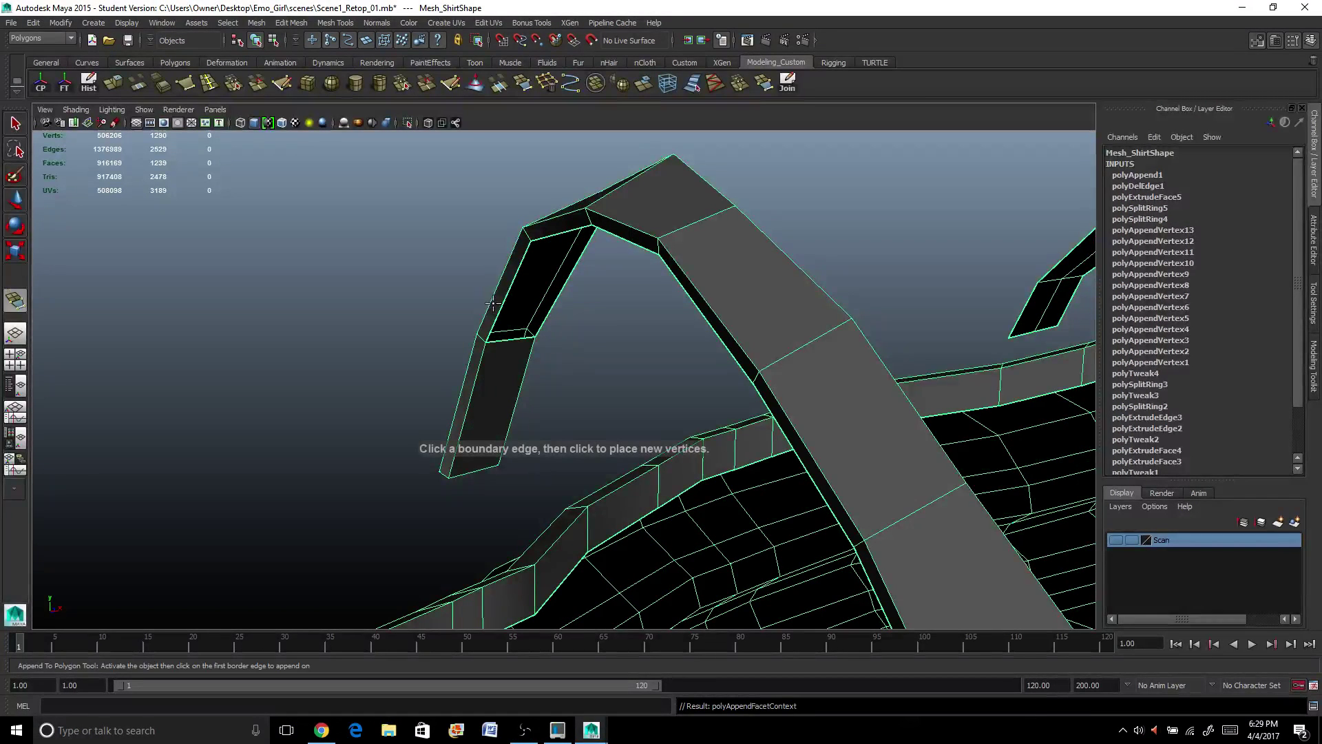
{"action": "left_click", "coordinate": [541, 300]}
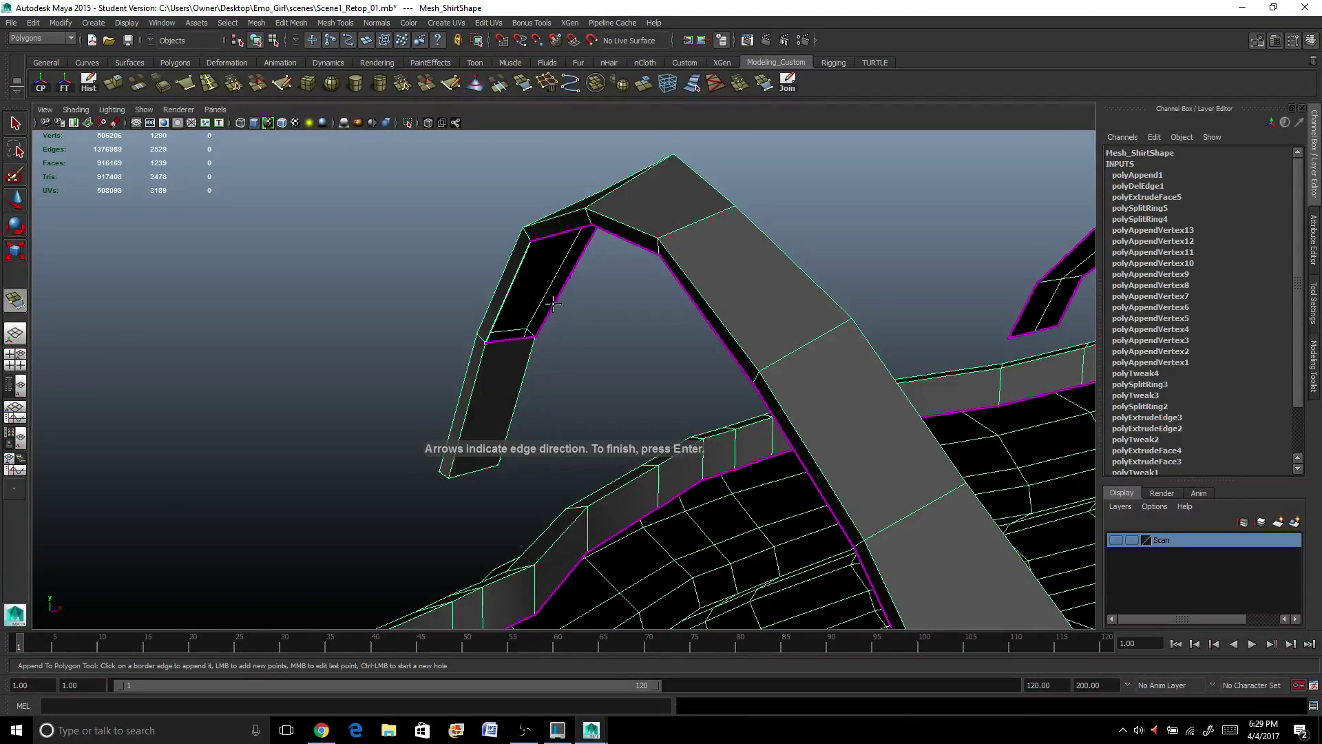
{"action": "left_click", "coordinate": [554, 303]}
{"action": "key", "text": "Return"}
Append polygons across the third and fourth open underside sections of the right strap, counting from its back end.
{"action": "left_click_drag", "start_coordinate": [554, 322], "coordinate": [484, 423], "text": "alt"}
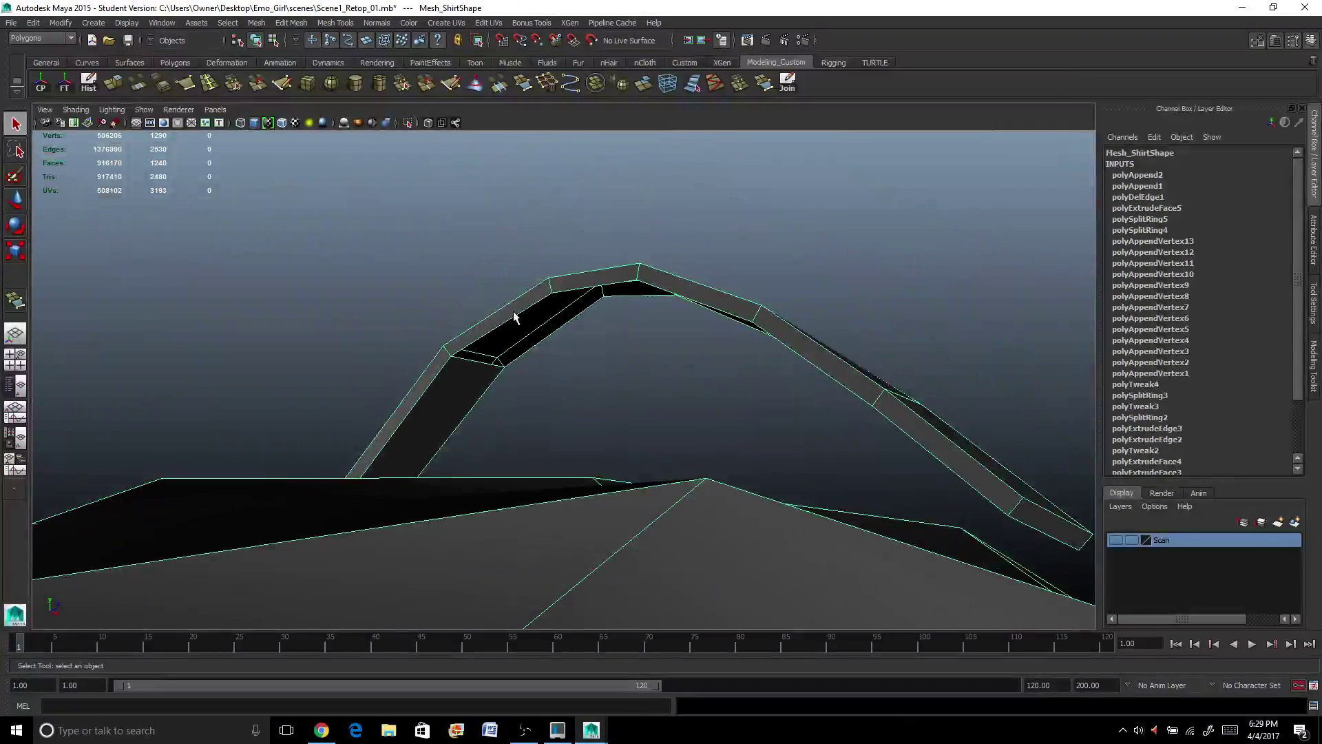
{"action": "key", "text": "g"}
{"action": "left_click", "coordinate": [538, 323]}
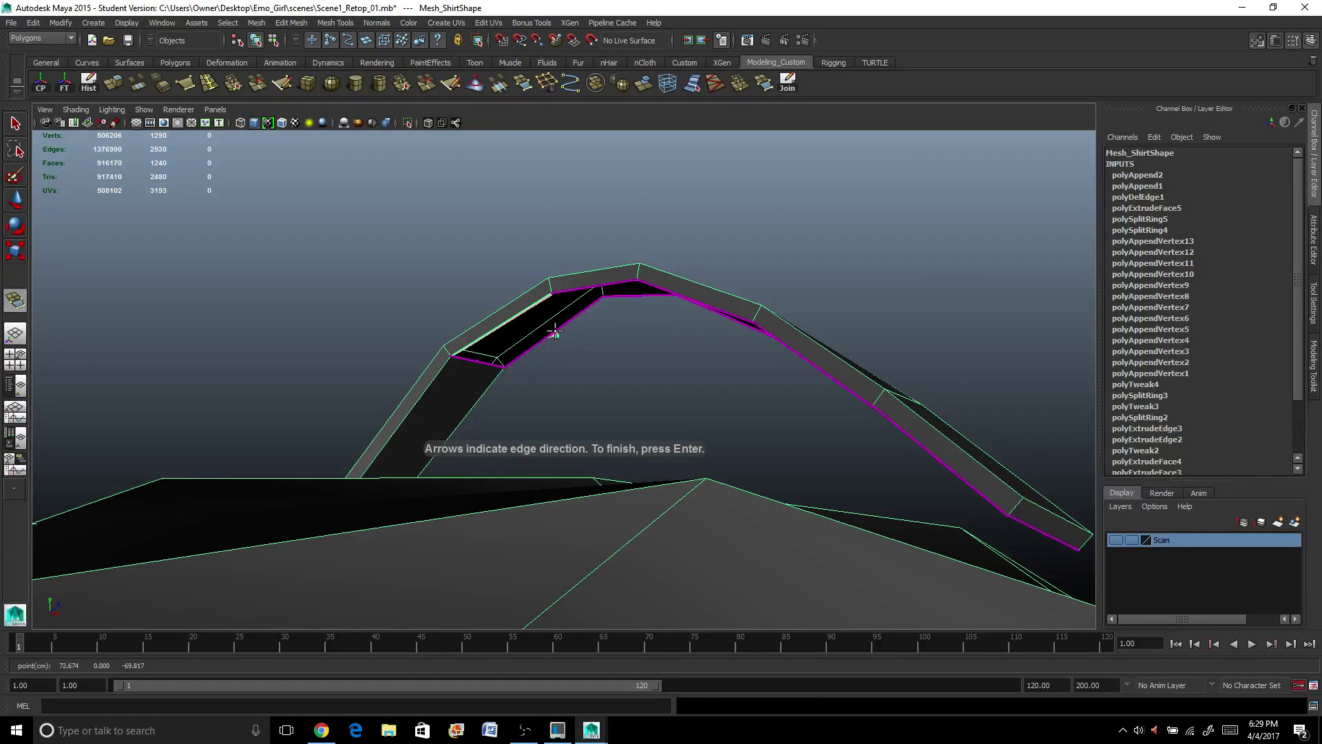
{"action": "key", "text": "q"}
{"action": "key", "text": "g"}
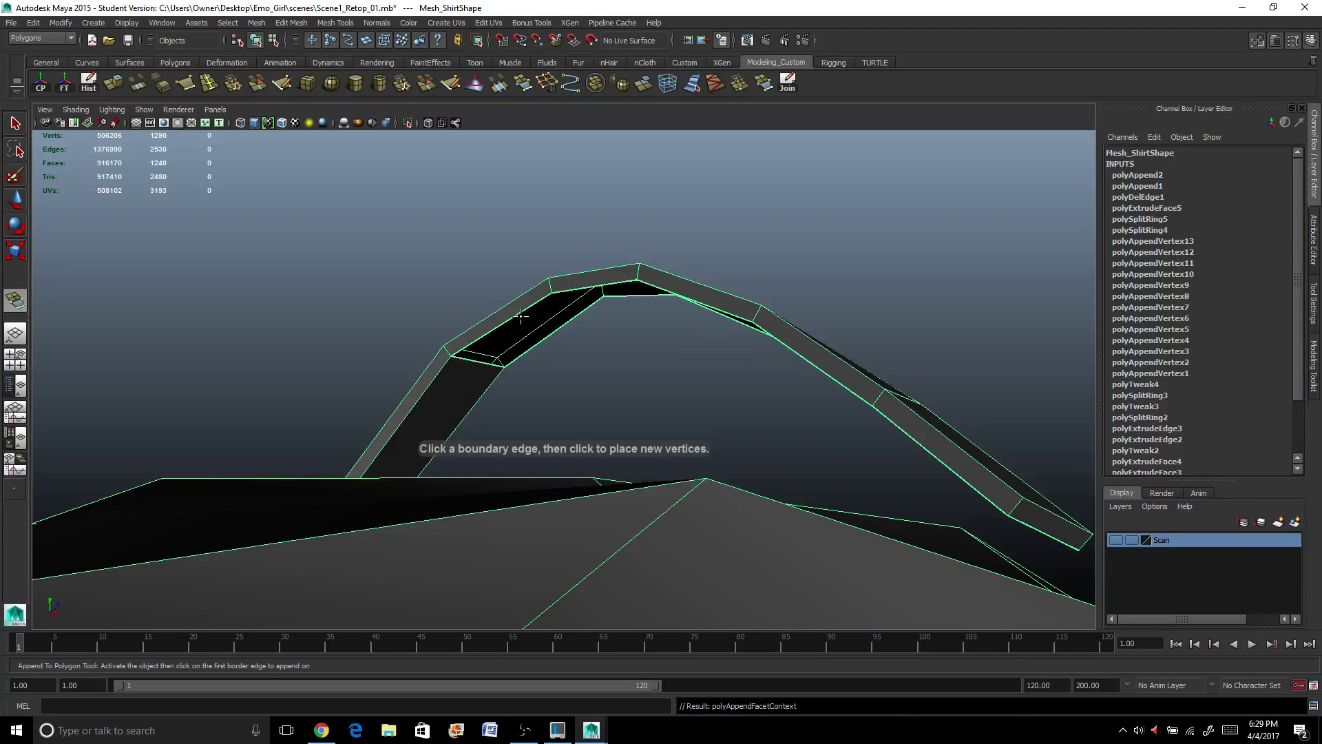
{"action": "left_click", "coordinate": [521, 312]}
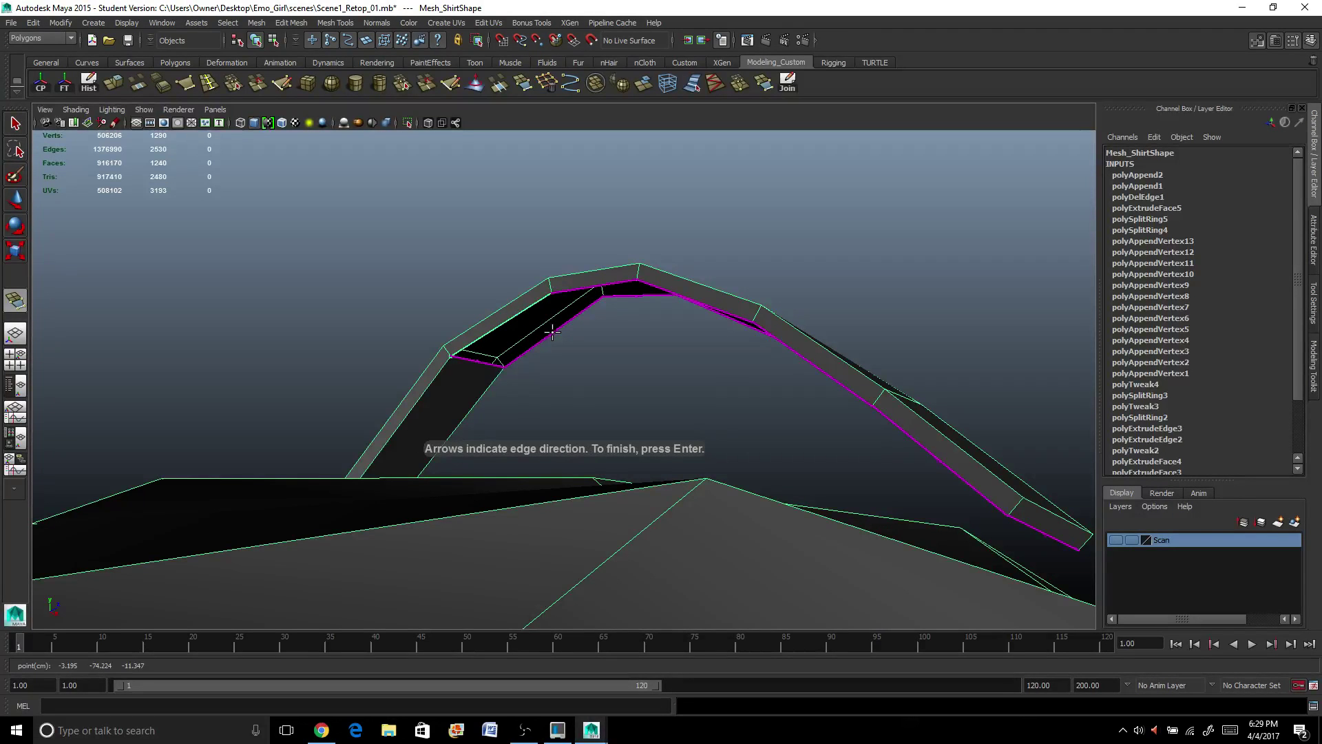
{"action": "left_click", "coordinate": [552, 332]}
{"action": "key", "text": "Return"}
{"action": "left_click_drag", "start_coordinate": [627, 290], "coordinate": [680, 399], "text": "alt"}
{"action": "scroll", "coordinate": [683, 276], "scroll_direction": "down", "scroll_amount": 5}
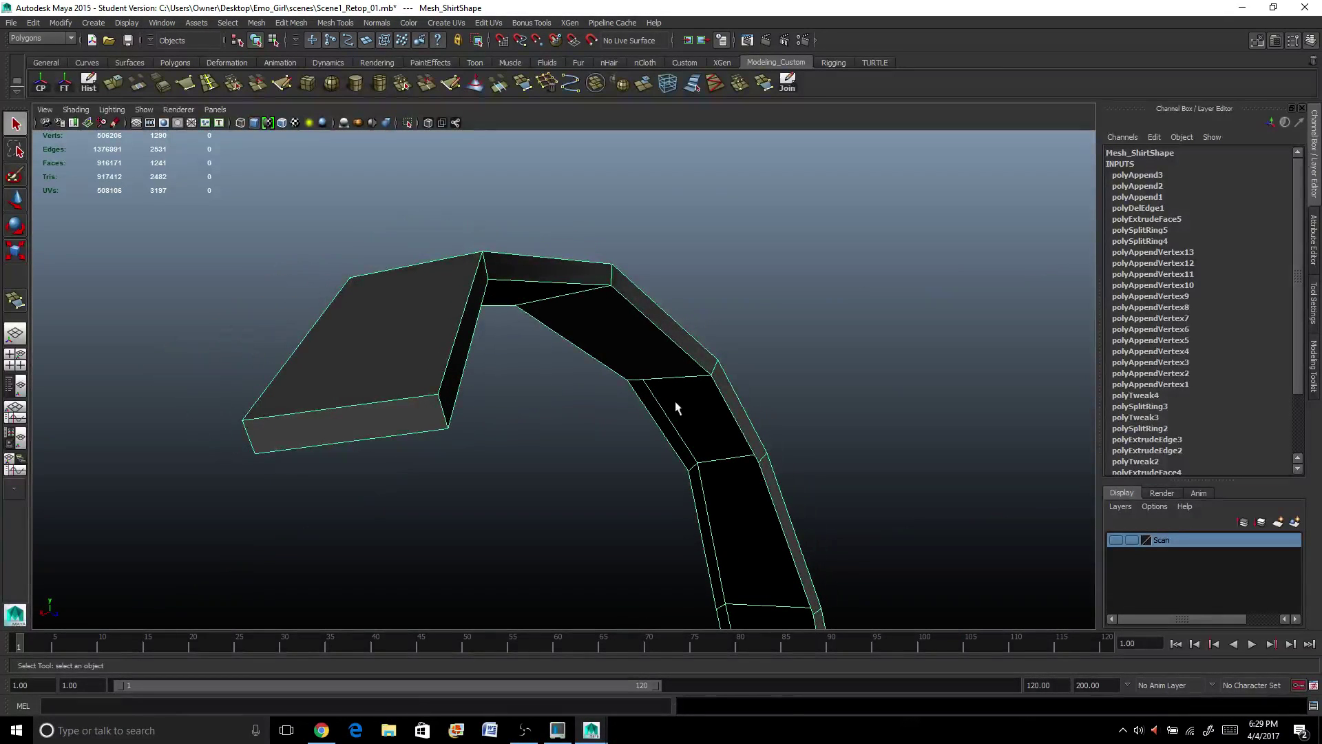
{"action": "key", "text": "g"}
{"action": "left_click", "coordinate": [722, 409]}
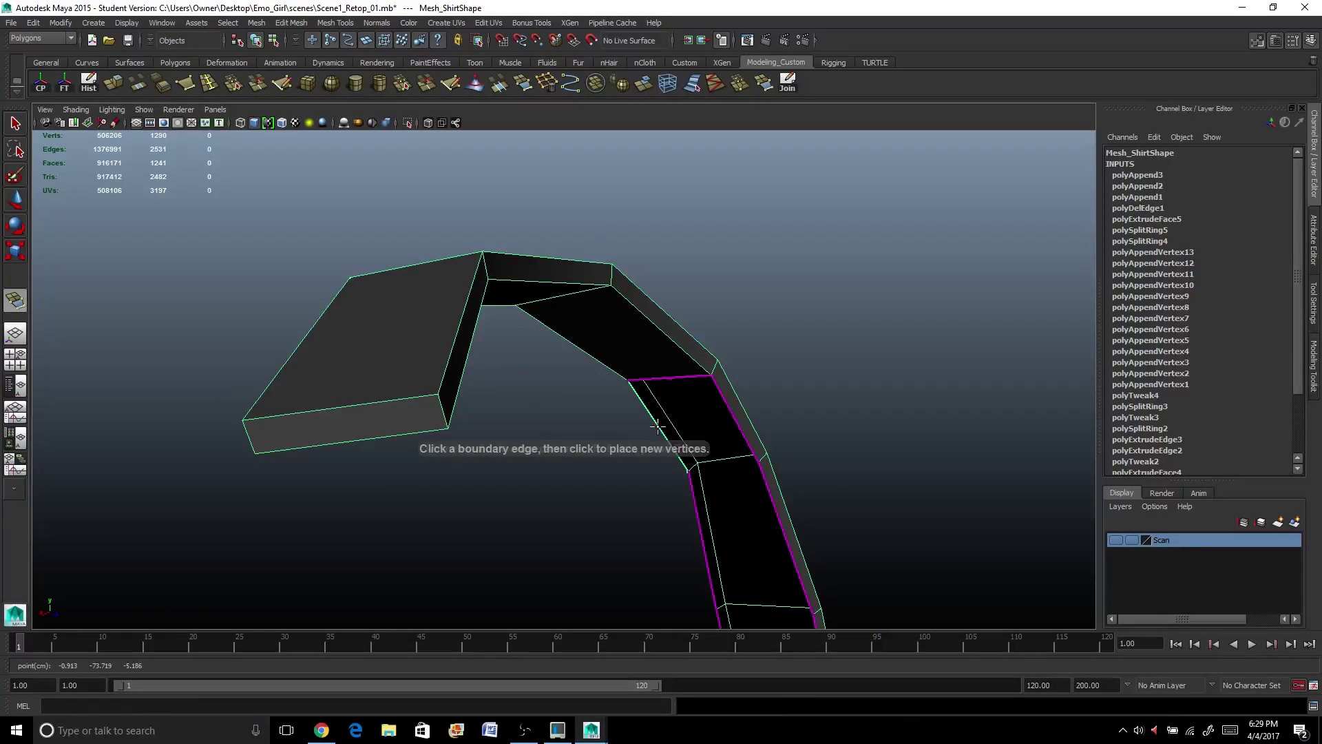
{"action": "left_click", "coordinate": [732, 415]}
{"action": "key", "text": "Return"}
Append polygons across the fifth and sixth open underside sections, continuing toward the right strap's other end.
{"action": "scroll", "coordinate": [699, 319], "scroll_direction": "up", "scroll_amount": 5}
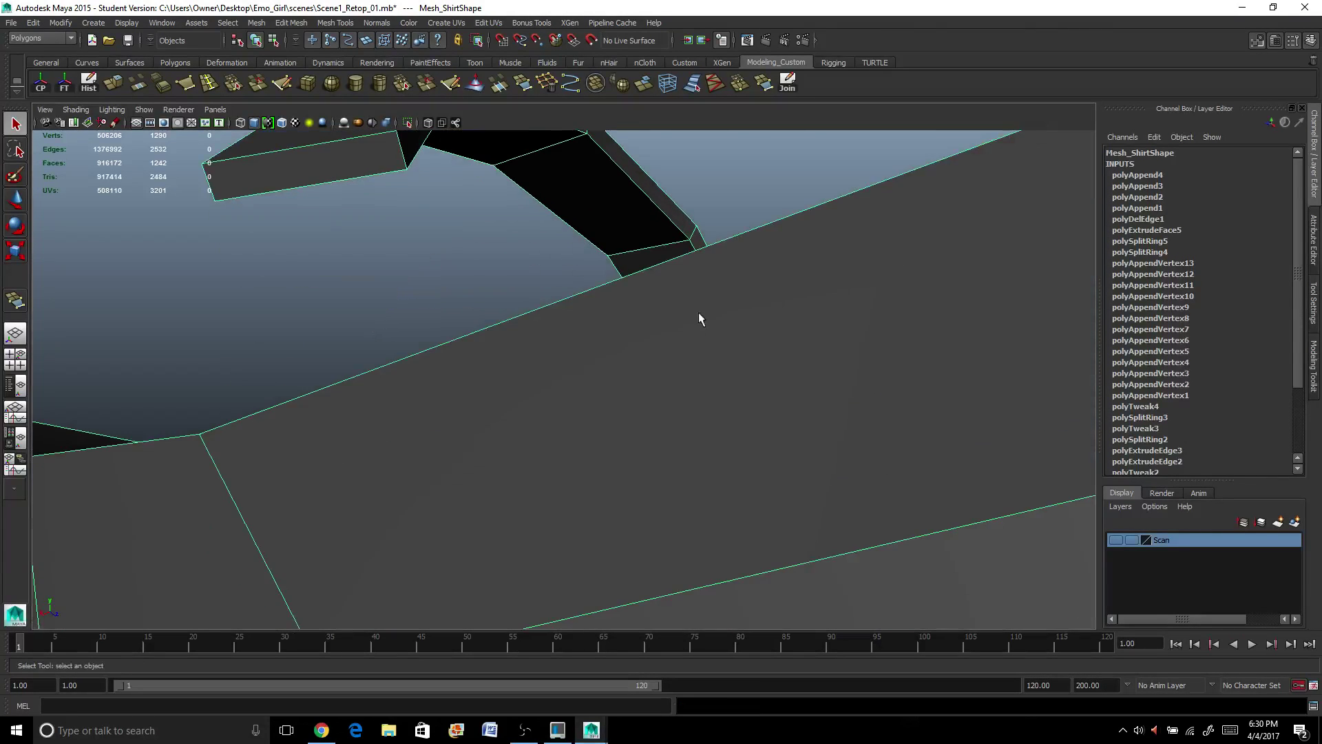
{"action": "scroll", "coordinate": [699, 319], "scroll_direction": "down", "scroll_amount": 5}
{"action": "left_click_drag", "start_coordinate": [729, 348], "coordinate": [704, 354], "text": "alt"}
{"action": "key", "text": "g"}
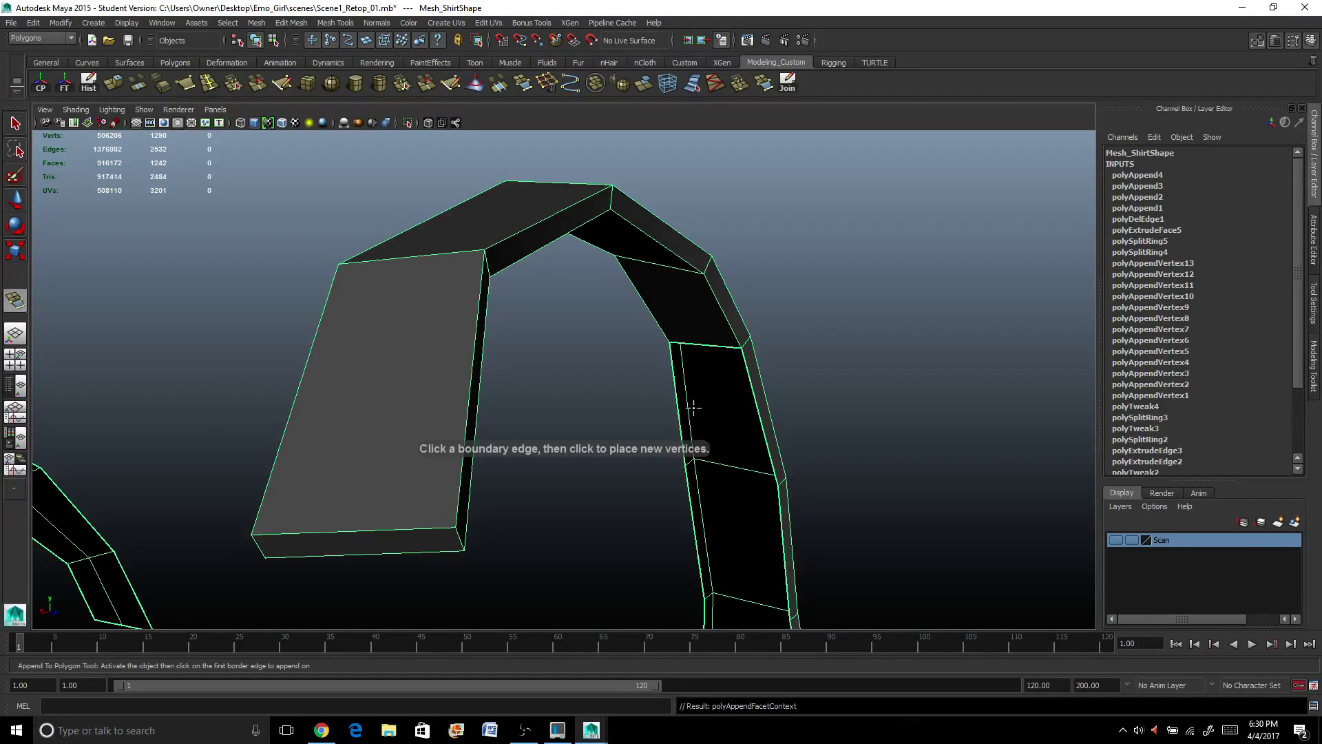
{"action": "left_click", "coordinate": [681, 413]}
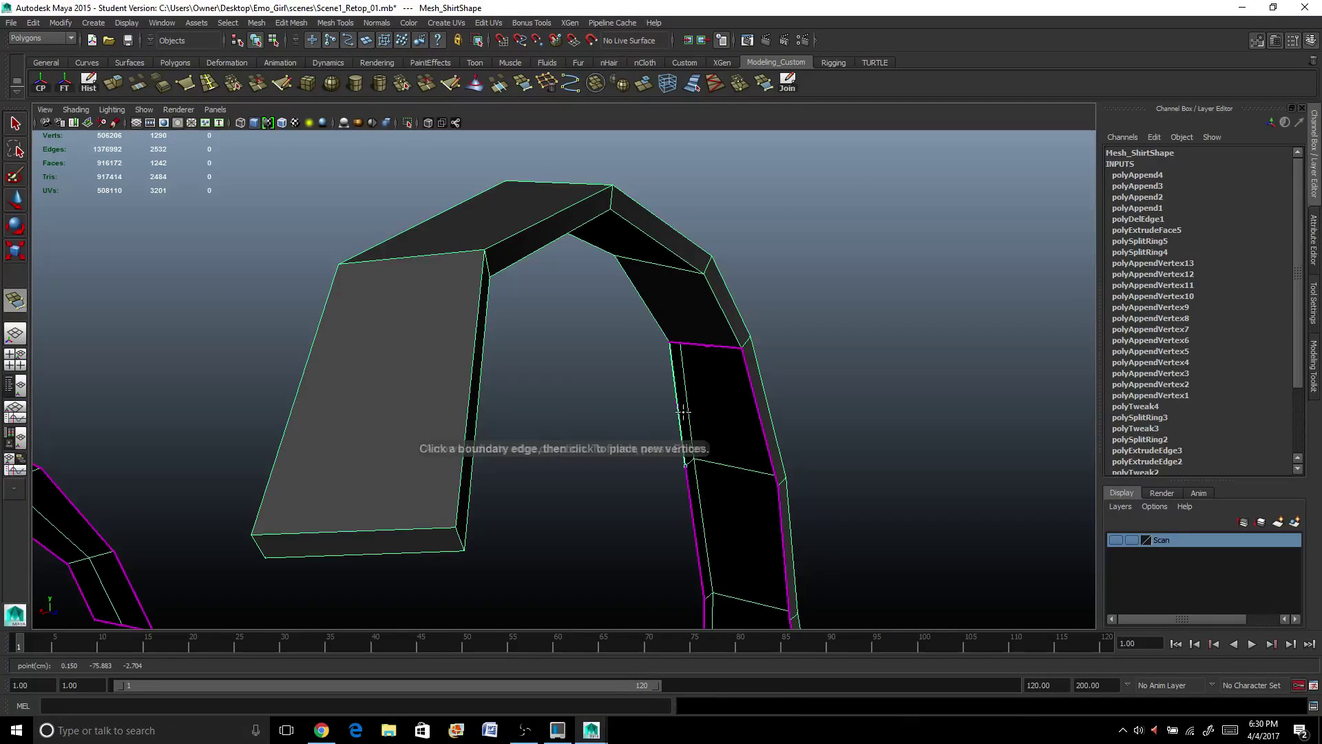
{"action": "left_click", "coordinate": [759, 417]}
{"action": "key", "text": "Return"}
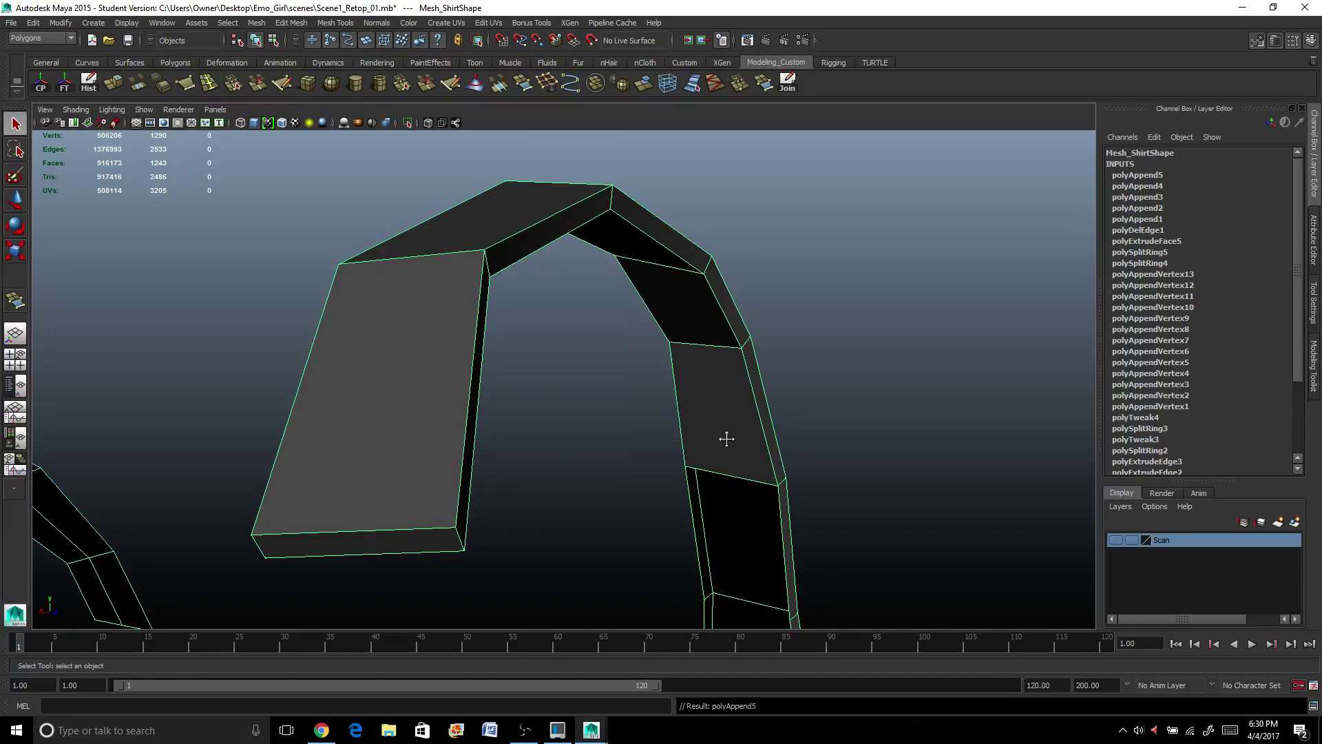
{"action": "middle_click_drag", "start_coordinate": [726, 438], "coordinate": [700, 336], "text": "alt"}
{"action": "key", "text": "y"}
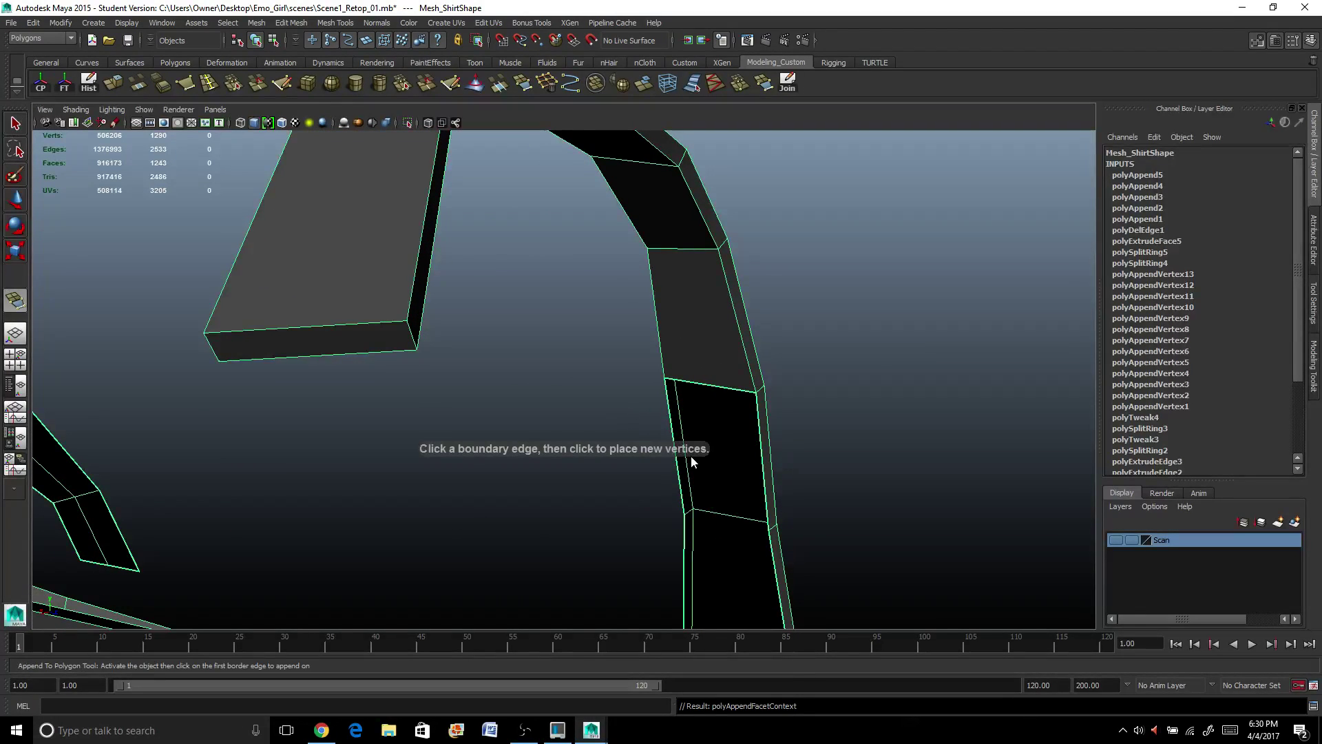
{"action": "left_click_drag", "start_coordinate": [685, 458], "coordinate": [697, 474], "text": "alt"}
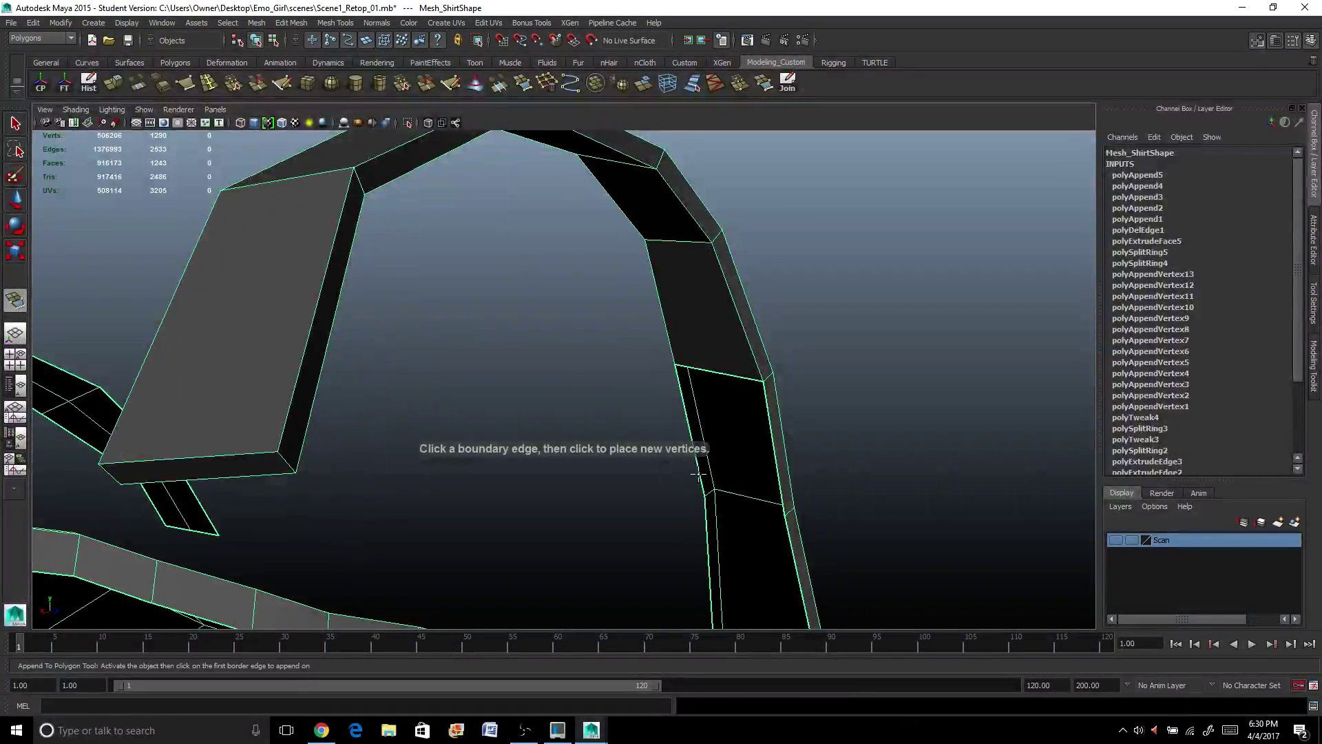
{"action": "left_click", "coordinate": [699, 476]}
{"action": "left_click", "coordinate": [776, 476]}
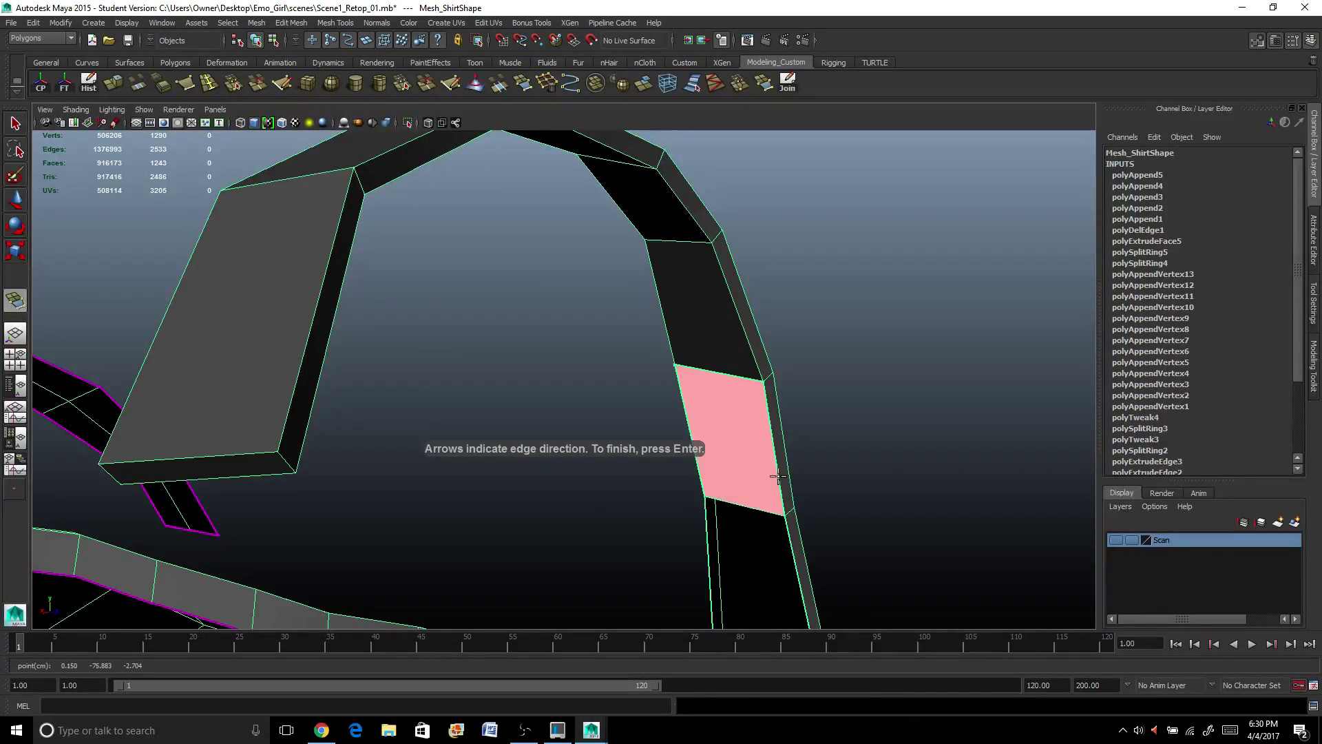
{"action": "key", "text": "Return"}
Close the last open underside section at the far end of the right strap with an appended polygon.
{"action": "left_click_drag", "start_coordinate": [738, 481], "coordinate": [719, 416], "text": "alt"}
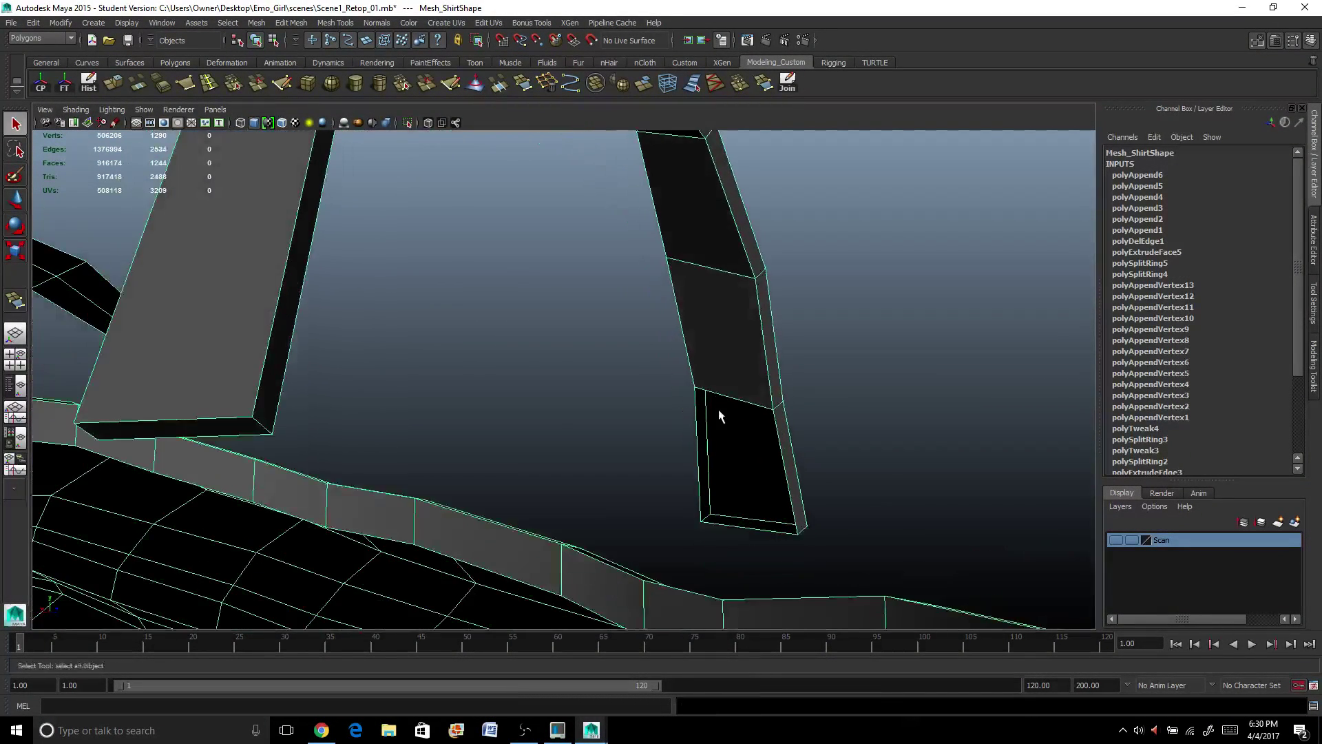
{"action": "key", "text": "y"}
{"action": "left_click", "coordinate": [702, 446]}
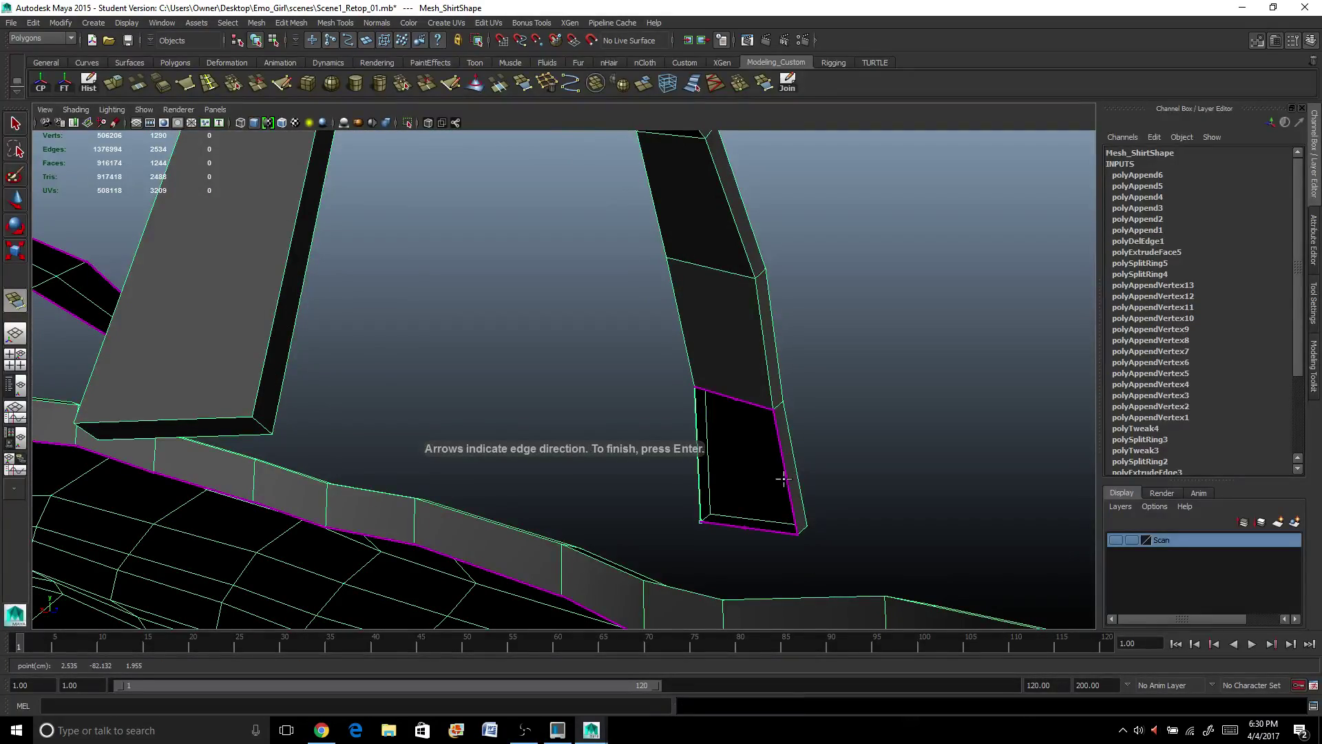
{"action": "left_click", "coordinate": [783, 478]}
{"action": "key", "text": "Return"}
Insert a new edge loop lengthwise around the middle of the closed right strap.
{"action": "left_click_drag", "start_coordinate": [791, 478], "coordinate": [402, 407], "text": "alt"}
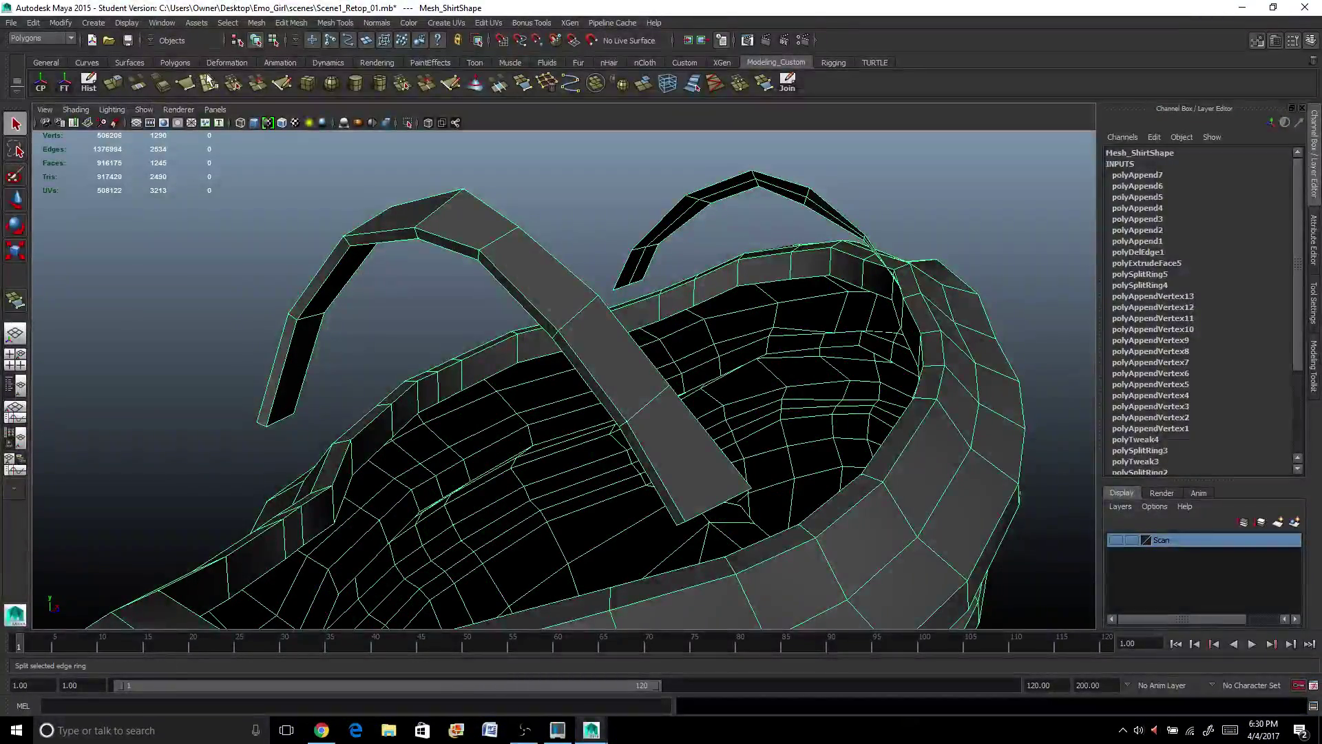
{"action": "left_click", "coordinate": [502, 245]}
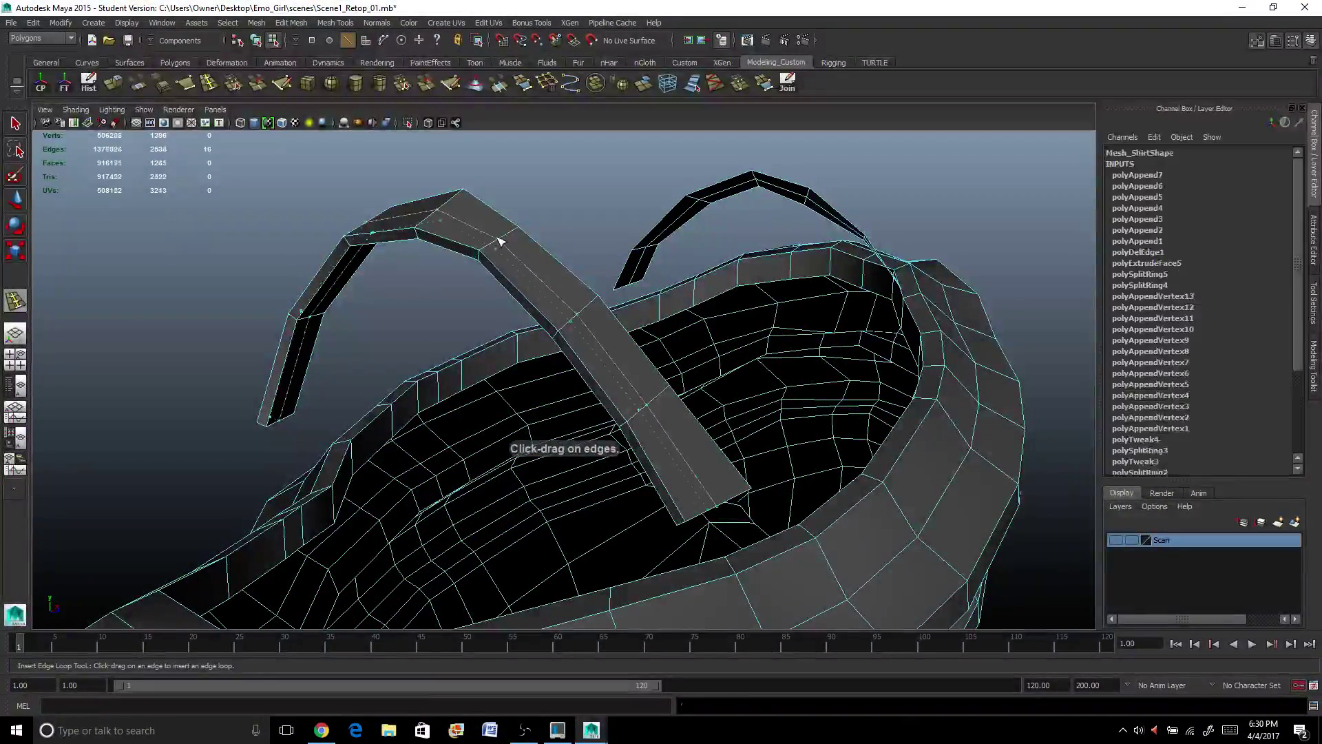
{"action": "left_click_drag", "start_coordinate": [411, 286], "coordinate": [589, 276], "text": "alt"}
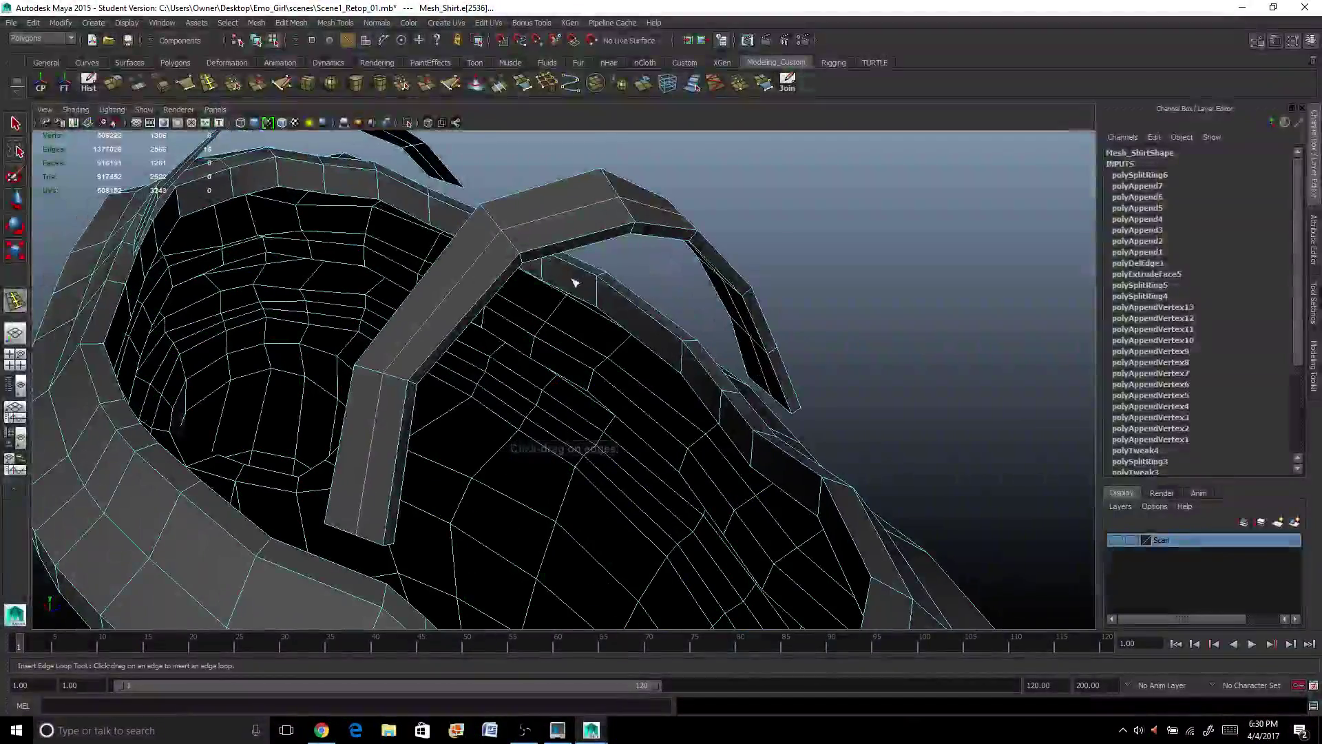
{"action": "key", "text": "q"}
Select the two lowest rows of vertices at the right strap's back end and move them slightly sideways.
{"action": "right_click_drag", "start_coordinate": [420, 344], "coordinate": [375, 342]}
{"action": "scroll", "coordinate": [387, 345], "scroll_direction": "down", "scroll_amount": 3}
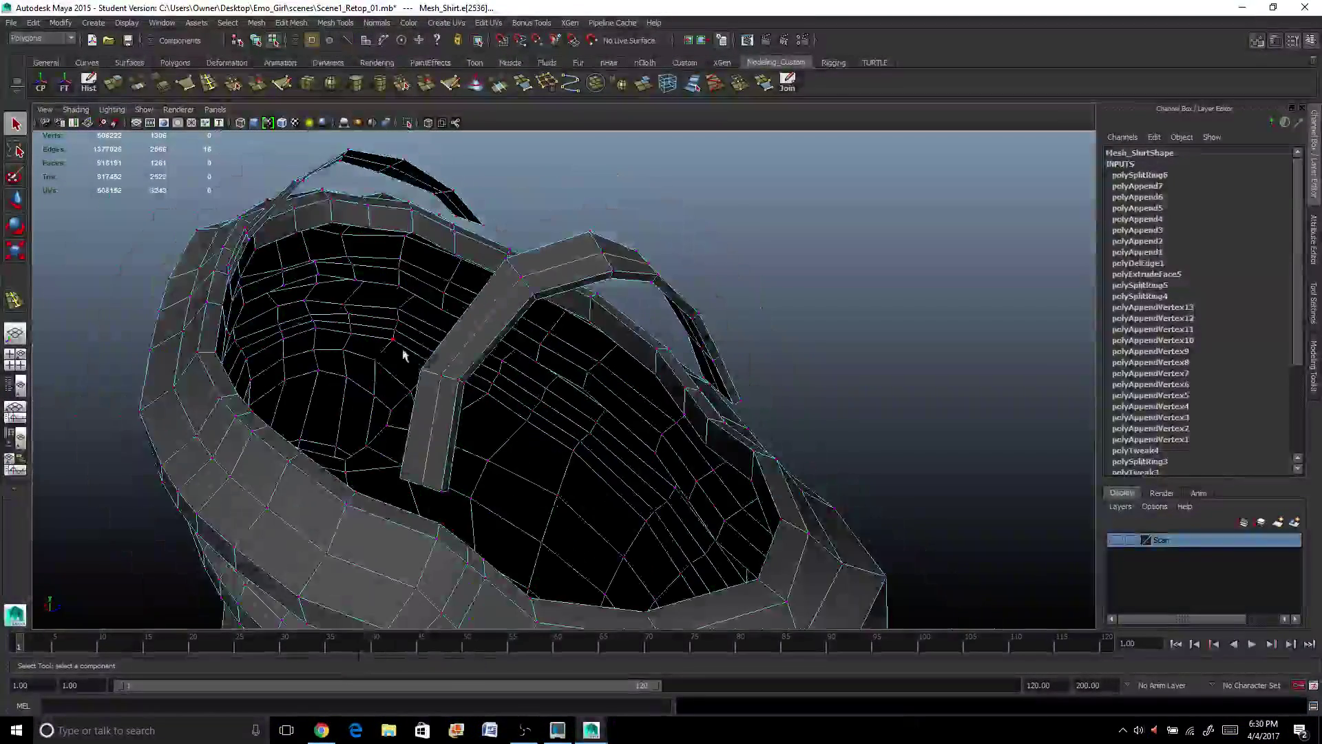
{"action": "left_click_drag", "start_coordinate": [404, 354], "coordinate": [467, 317], "text": "alt"}
{"action": "left_click_drag", "start_coordinate": [465, 255], "coordinate": [551, 369]}
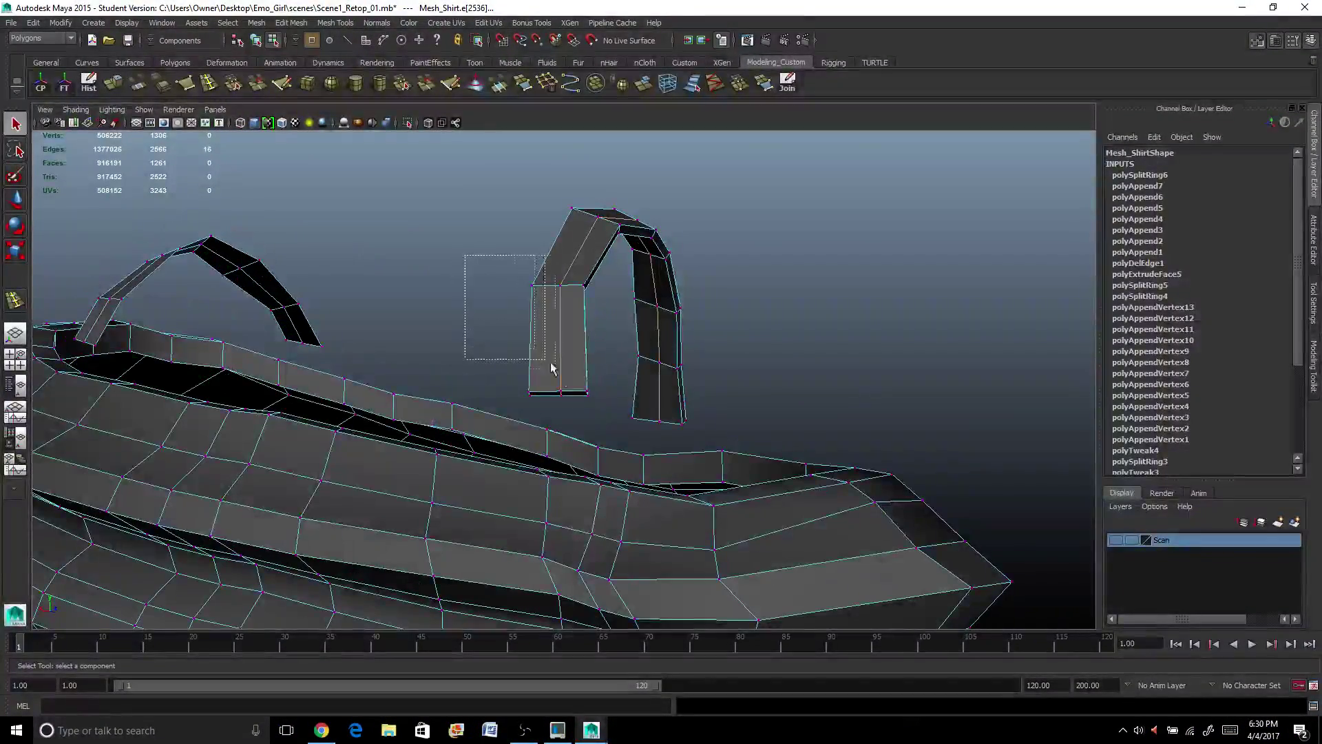
{"action": "left_click_drag", "start_coordinate": [596, 416], "coordinate": [597, 416]}
{"action": "left_click_drag", "start_coordinate": [597, 416], "coordinate": [479, 429], "text": "alt"}
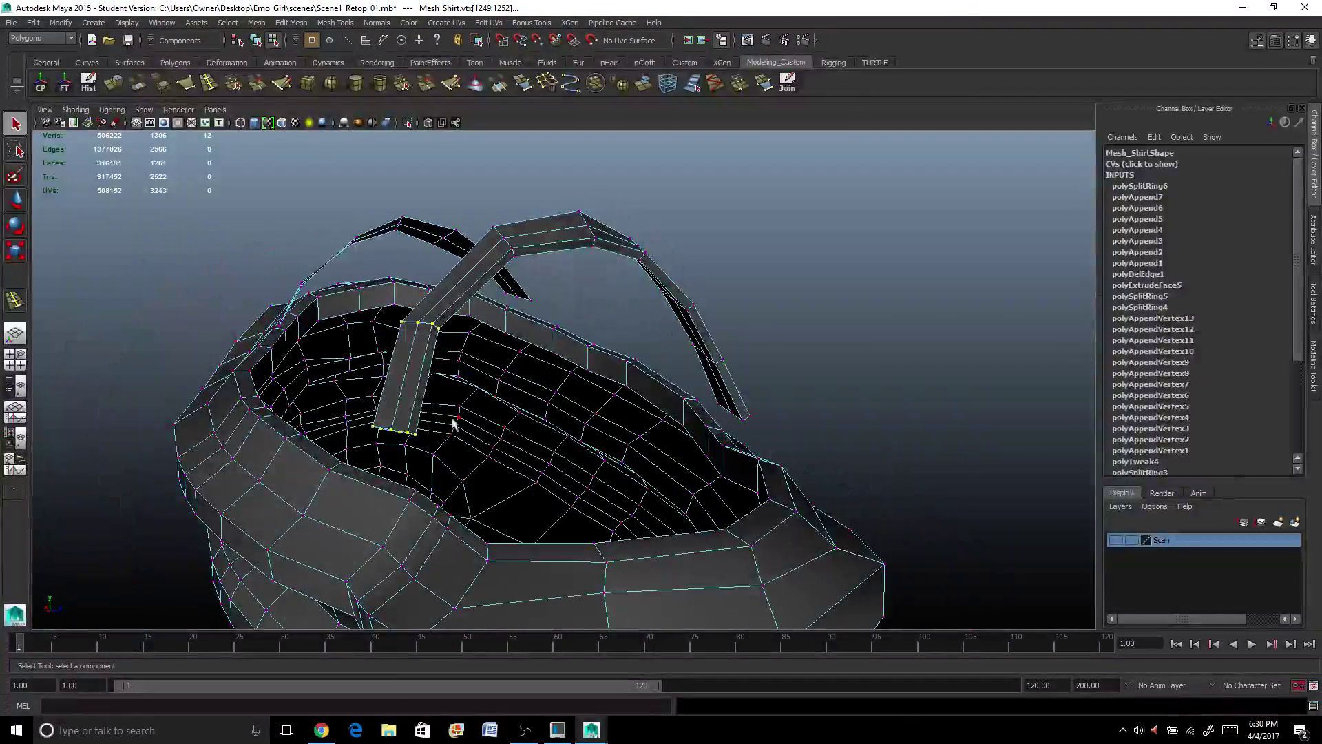
{"action": "key", "text": "w"}
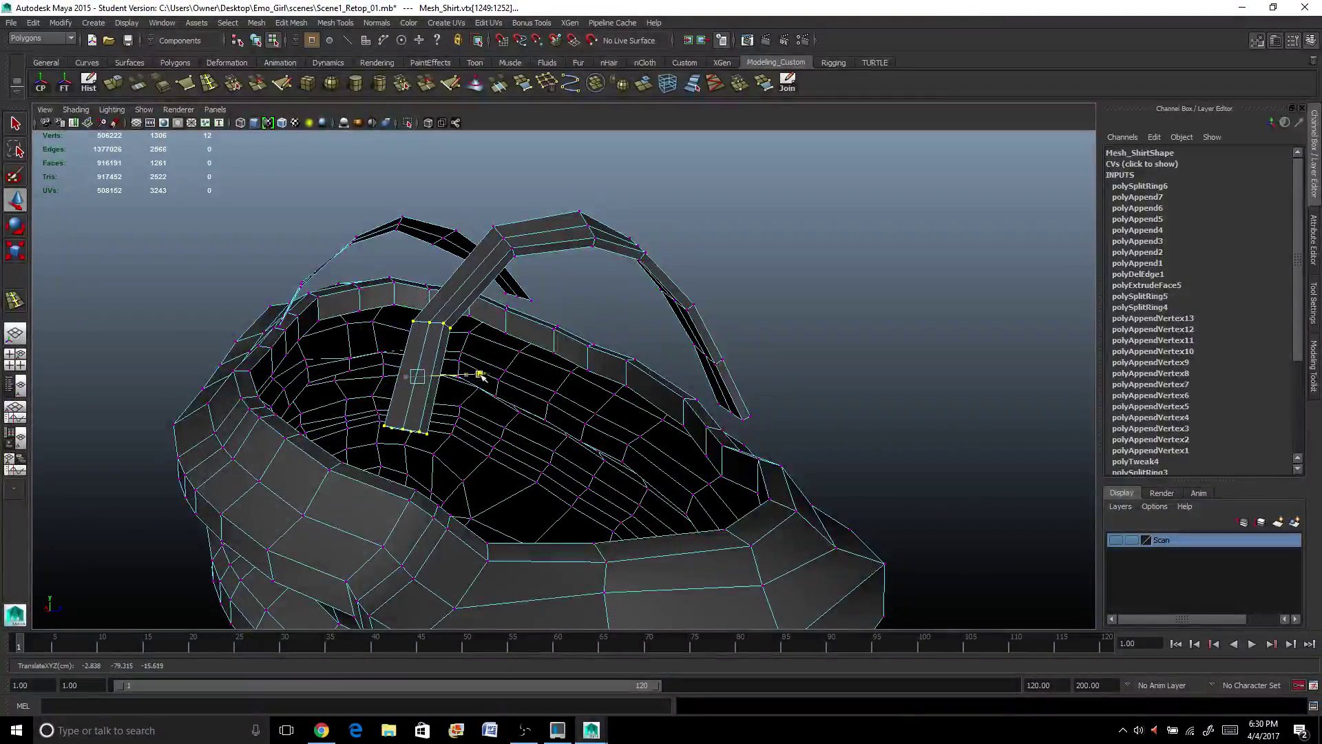
{"action": "mouse_move", "coordinate": [459, 349]}
{"action": "left_mouse_down", "text": "alt"}
{"action": "mouse_move", "coordinate": [414, 300]}
{"action": "mouse_move", "coordinate": [470, 301]}
{"action": "mouse_move", "coordinate": [480, 343]}
{"action": "mouse_move", "coordinate": [487, 333]}
{"action": "mouse_move", "coordinate": [448, 331]}
{"action": "left_mouse_up", "text": "alt"}
{"action": "right_click_drag", "start_coordinate": [448, 331], "coordinate": [614, 316], "text": "alt"}
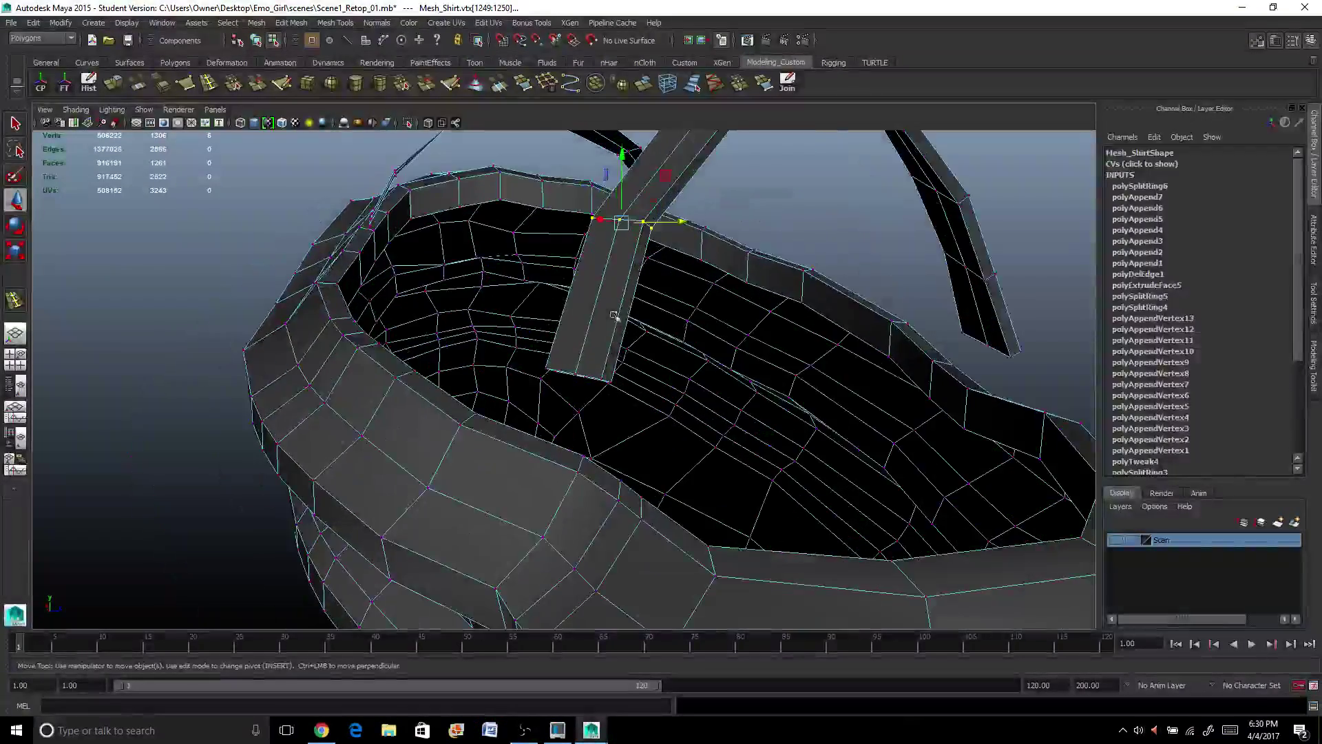
Delete two inner rim faces of the collar beneath the right strap's back end and the two end-cap faces of that strap end.
{"action": "left_click_drag", "start_coordinate": [614, 315], "coordinate": [474, 399], "text": "alt"}
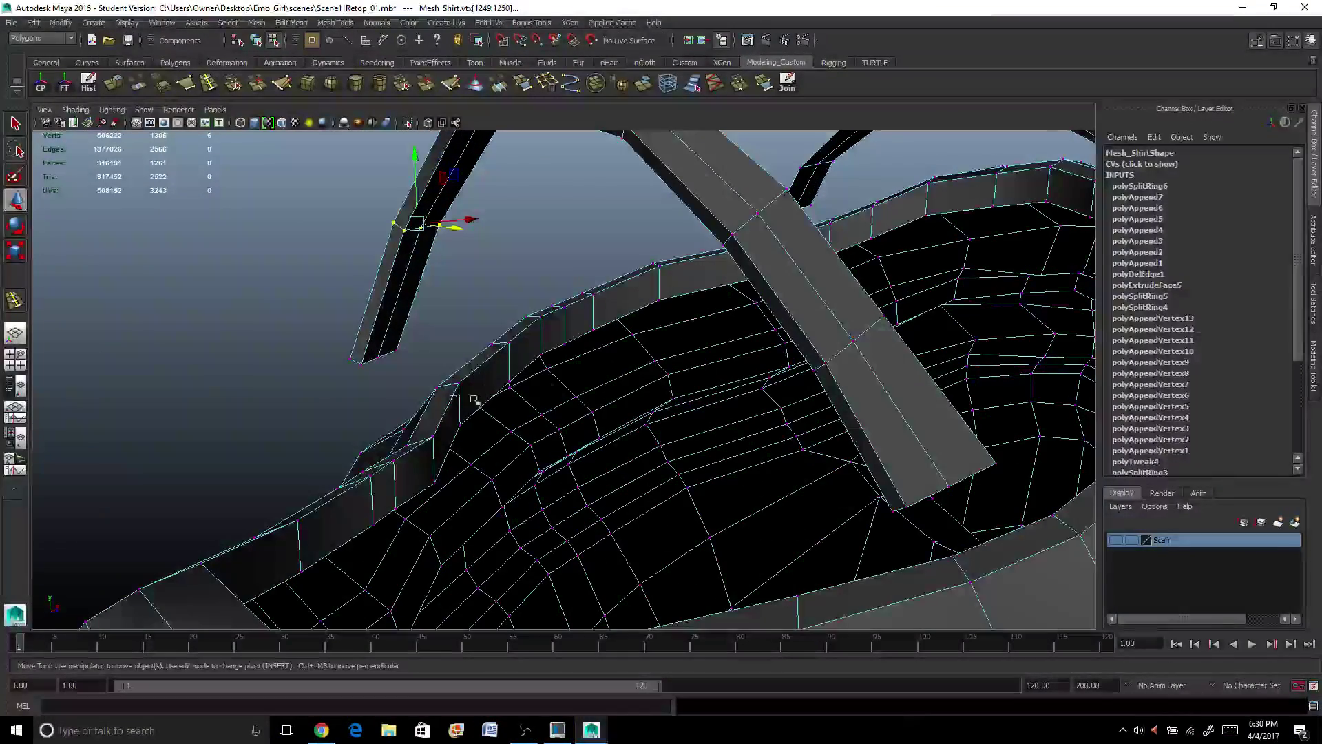
{"action": "right_click_drag", "start_coordinate": [389, 482], "coordinate": [388, 506]}
{"action": "left_click", "coordinate": [386, 474]}
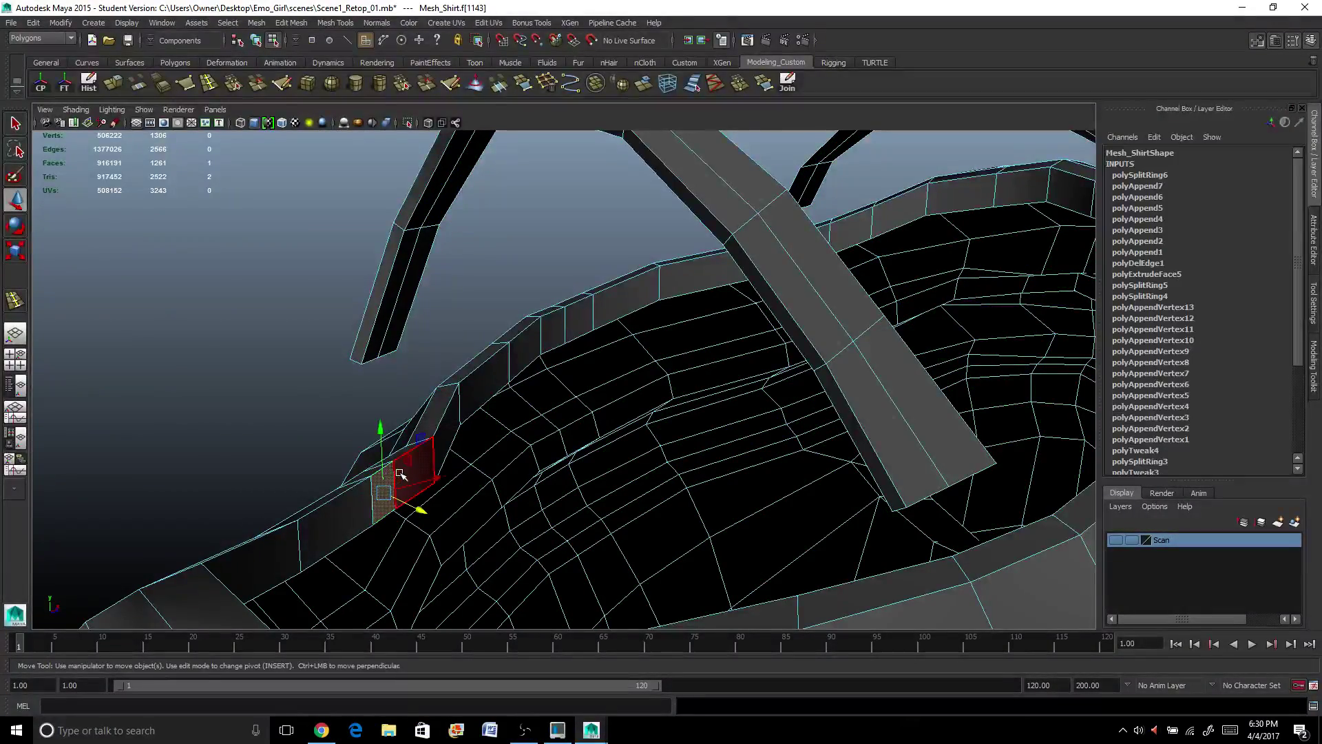
{"action": "left_click", "coordinate": [400, 474], "text": "shift"}
{"action": "left_click_drag", "start_coordinate": [413, 475], "coordinate": [645, 413], "text": "alt"}
{"action": "left_click", "coordinate": [636, 502]}
{"action": "left_click", "coordinate": [643, 502], "text": "shift"}
{"action": "left_click", "coordinate": [619, 310], "text": "shift"}
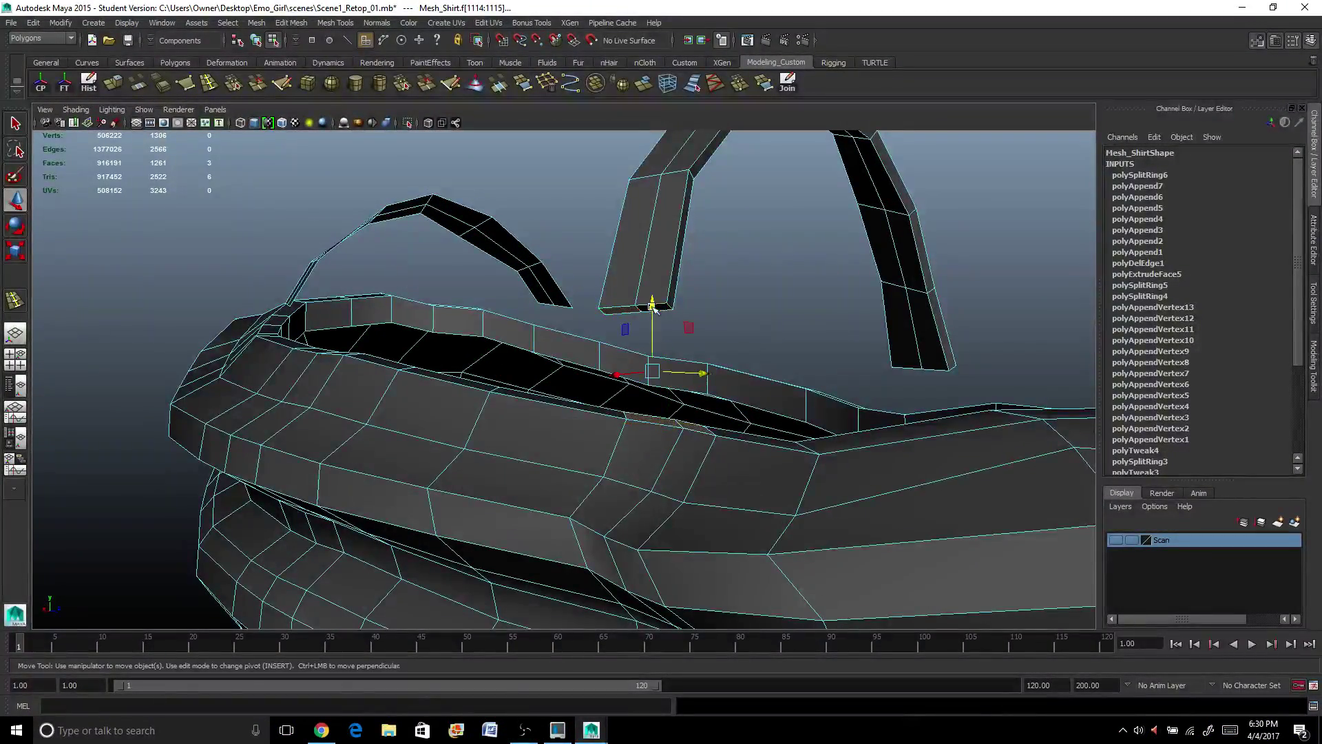
{"action": "left_click", "coordinate": [666, 307], "text": "shift"}
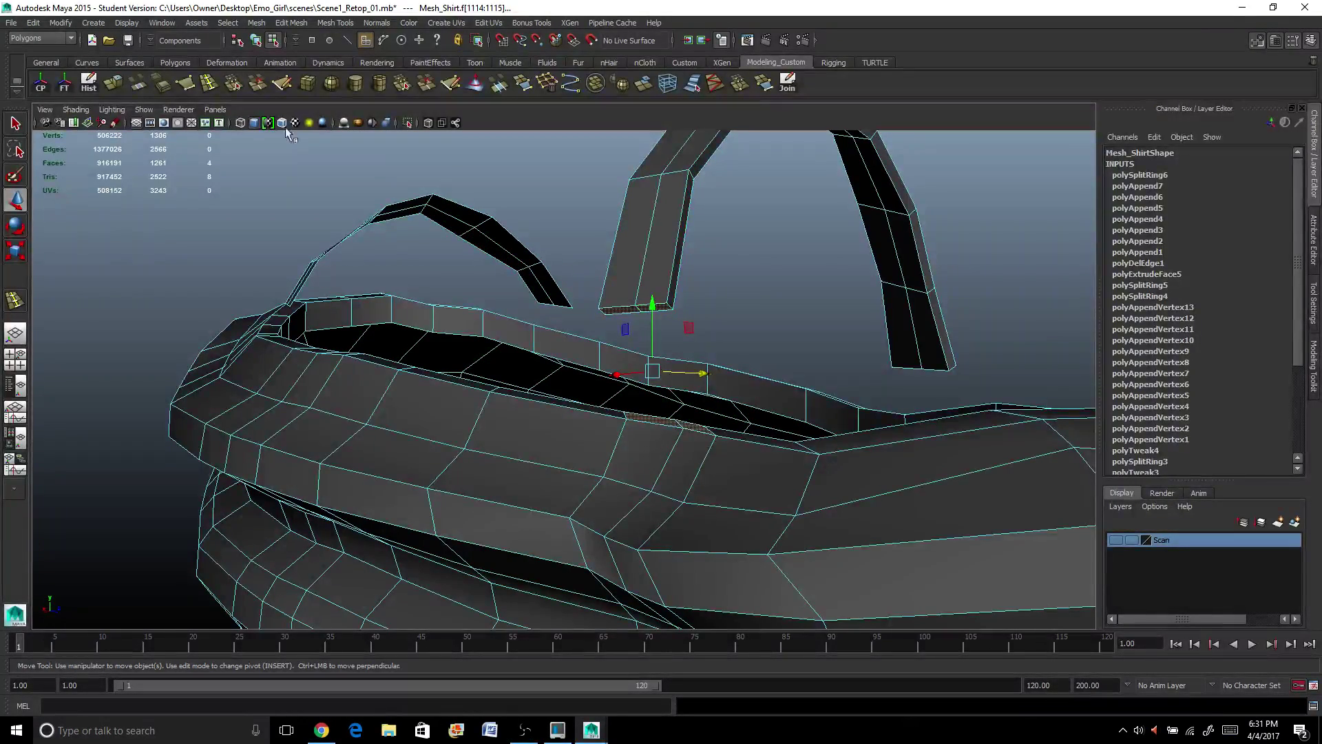
{"action": "left_click", "coordinate": [137, 84]}
{"action": "mouse_move", "coordinate": [854, 386]}
{"action": "left_mouse_down", "text": "alt"}
{"action": "mouse_move", "coordinate": [720, 416]}
{"action": "mouse_move", "coordinate": [587, 276]}
{"action": "left_mouse_up", "text": "alt"}
{"action": "key", "text": "ctrl+F11"}
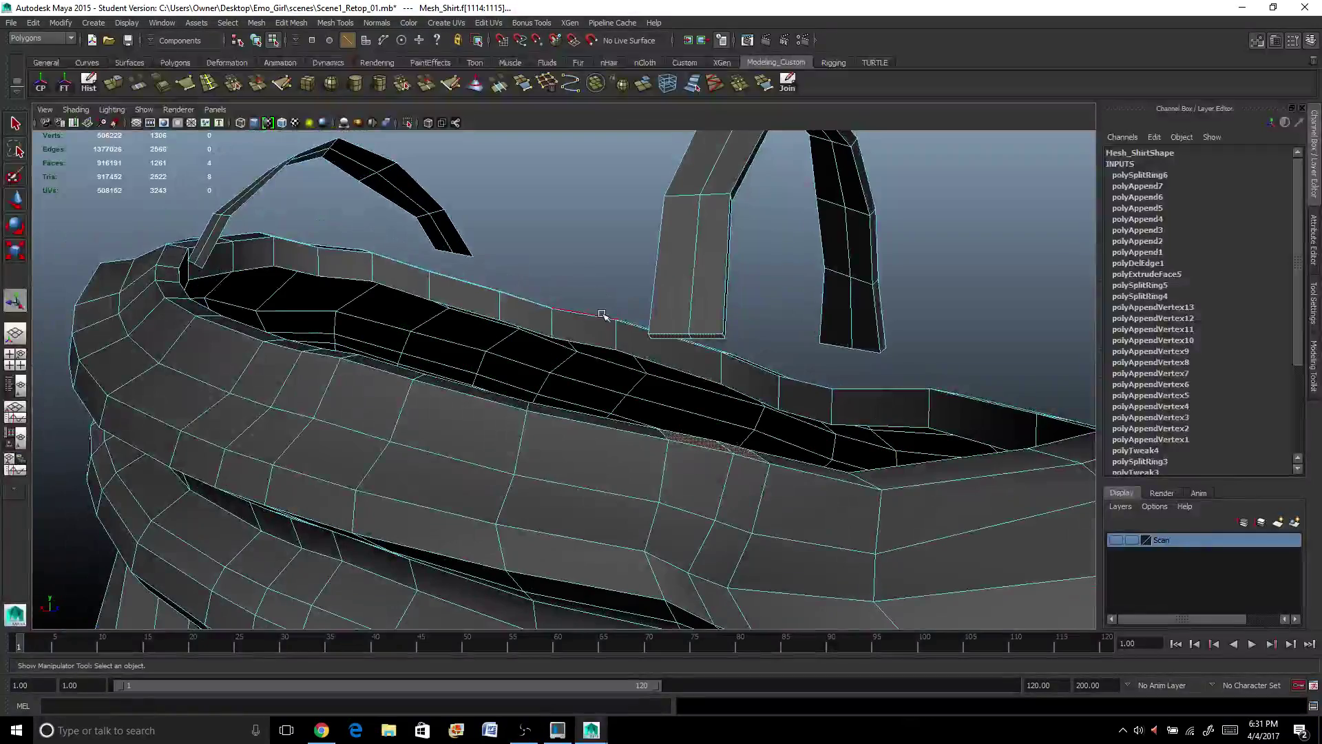
{"action": "key", "text": "Delete"}
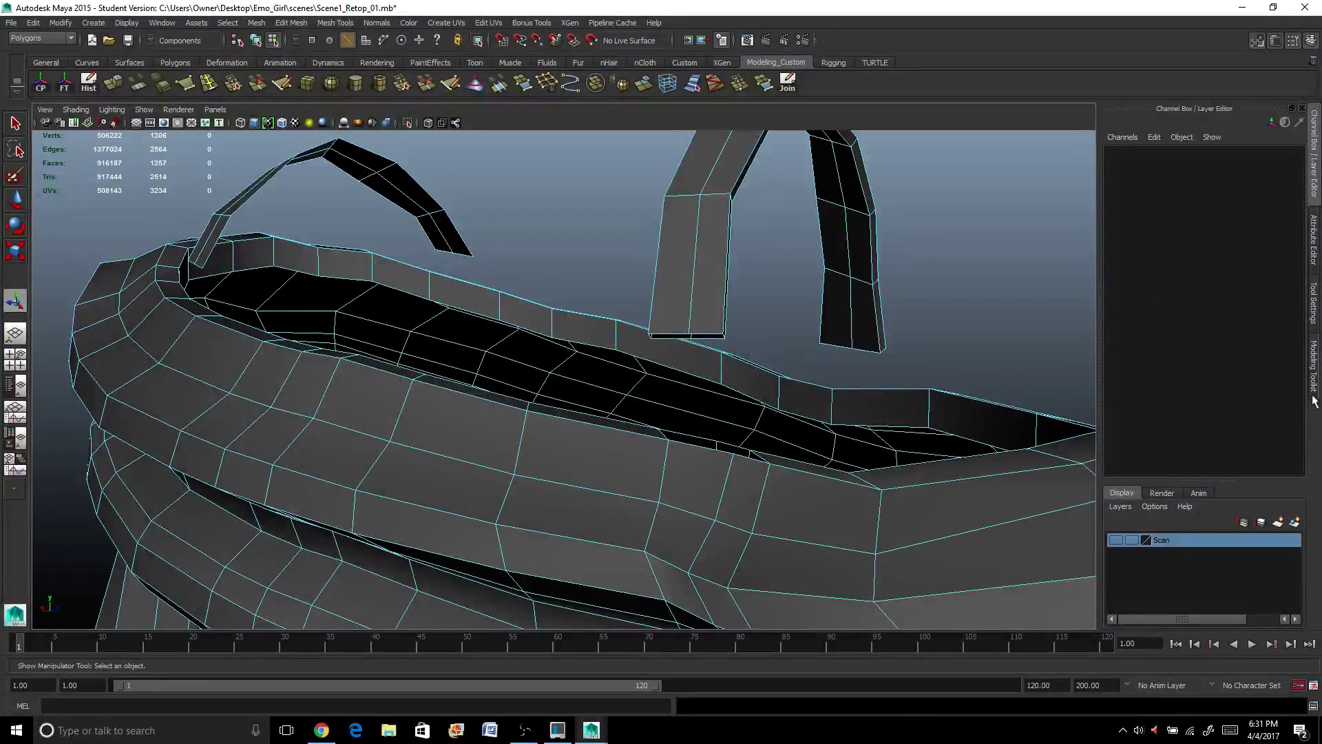
Use Target Weld to join the first underside edge of the right strap's back end to the matching edge of the collar opening.
{"action": "left_click", "coordinate": [1316, 372]}
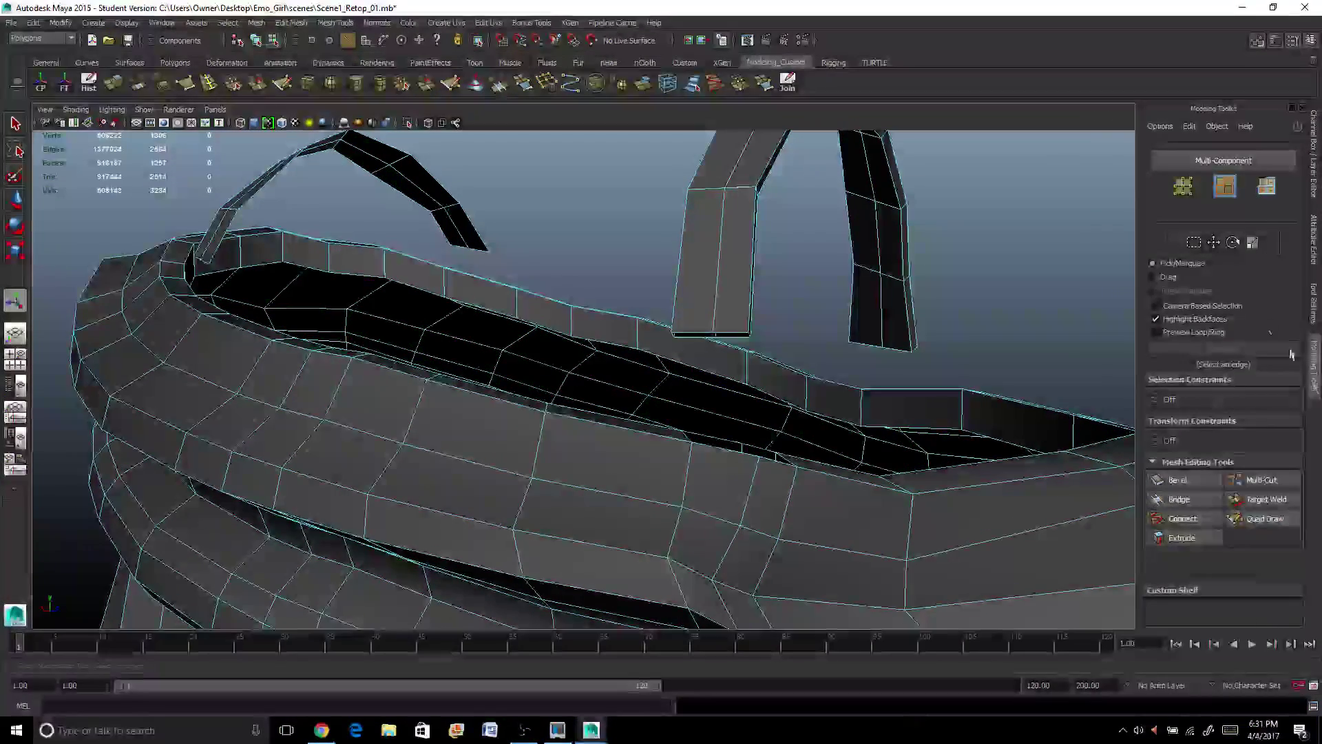
{"action": "left_click", "coordinate": [1252, 503]}
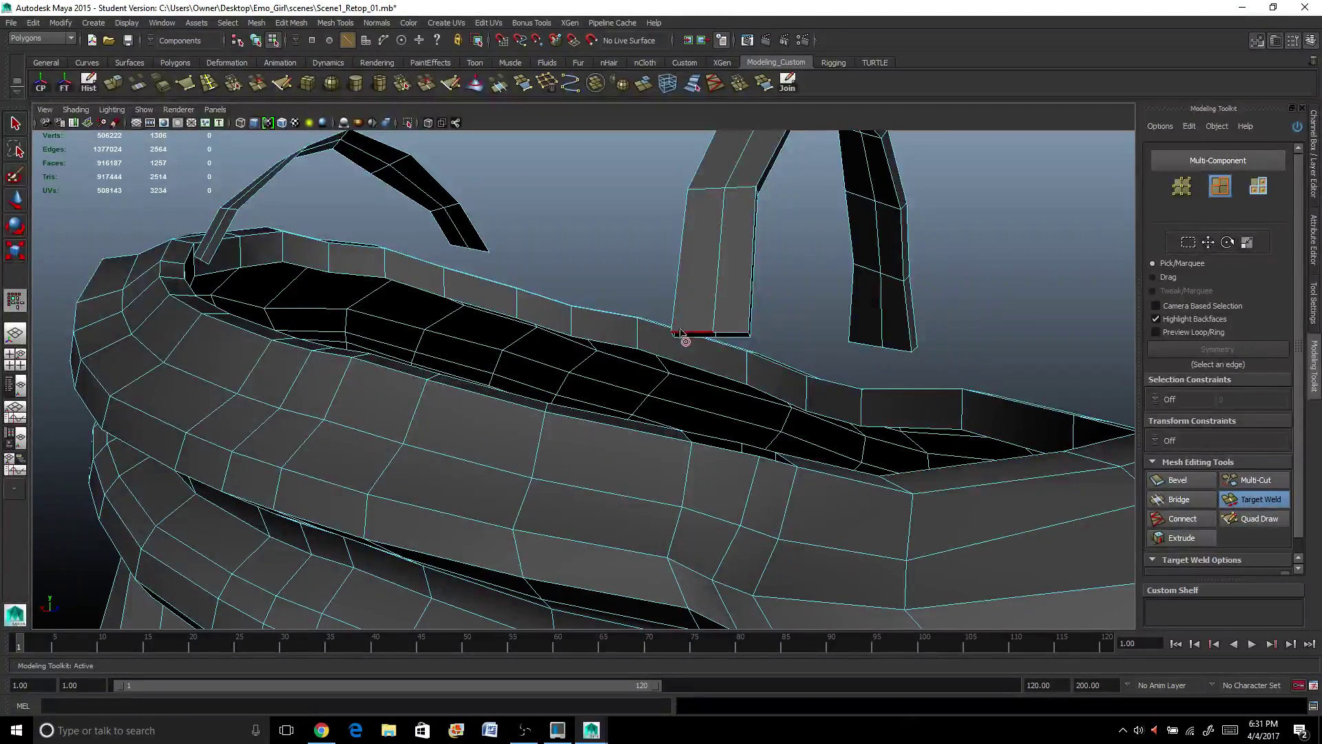
{"action": "left_click_drag", "start_coordinate": [696, 334], "coordinate": [724, 457]}
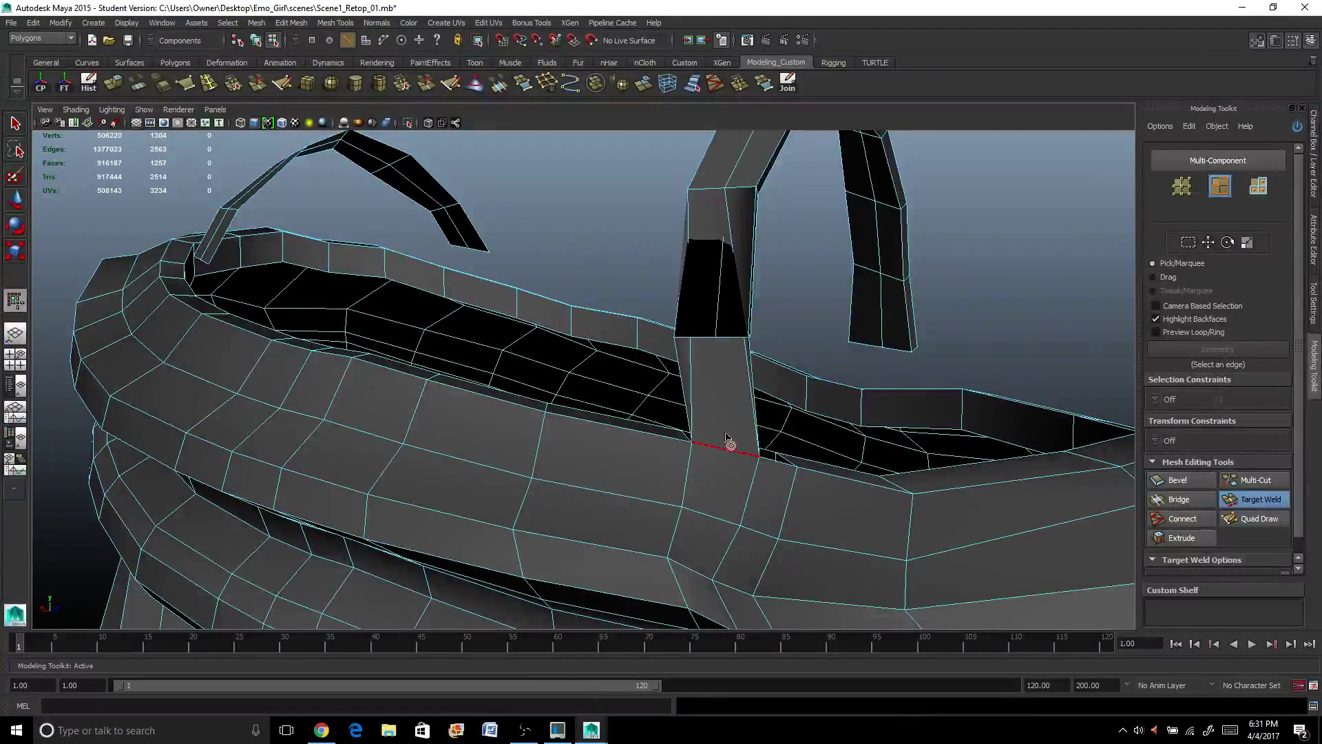
{"action": "key", "text": "ctrl+z"}
{"action": "left_click_drag", "start_coordinate": [730, 390], "coordinate": [688, 386], "text": "alt"}
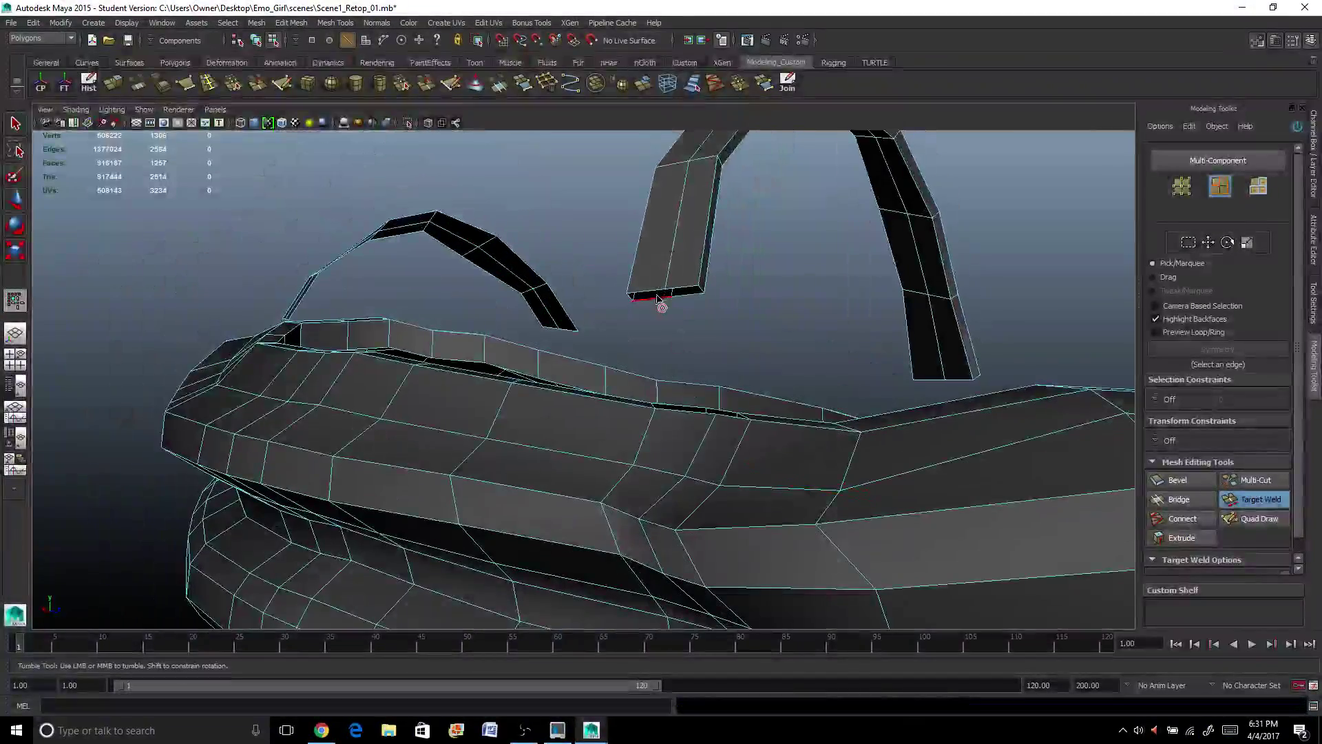
{"action": "left_click_drag", "start_coordinate": [659, 301], "coordinate": [680, 395]}
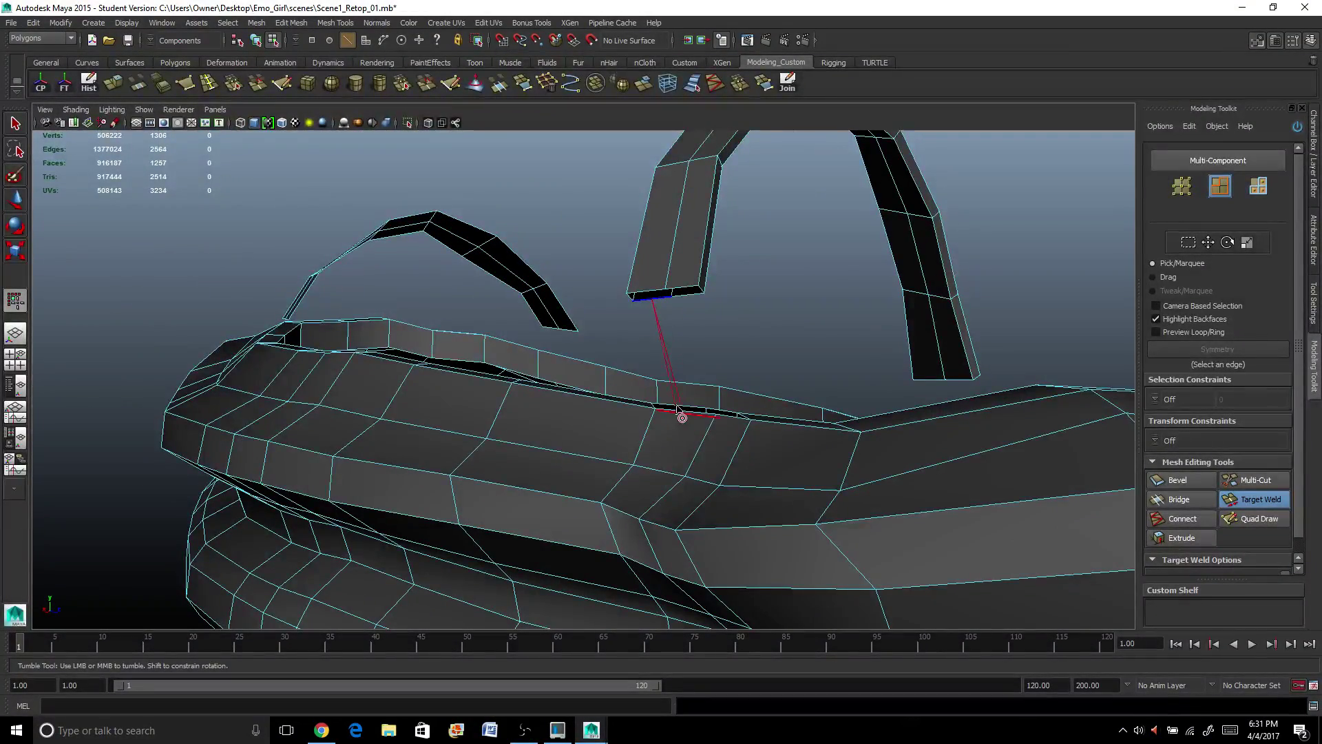
{"action": "left_click_drag", "start_coordinate": [678, 412], "coordinate": [679, 412]}
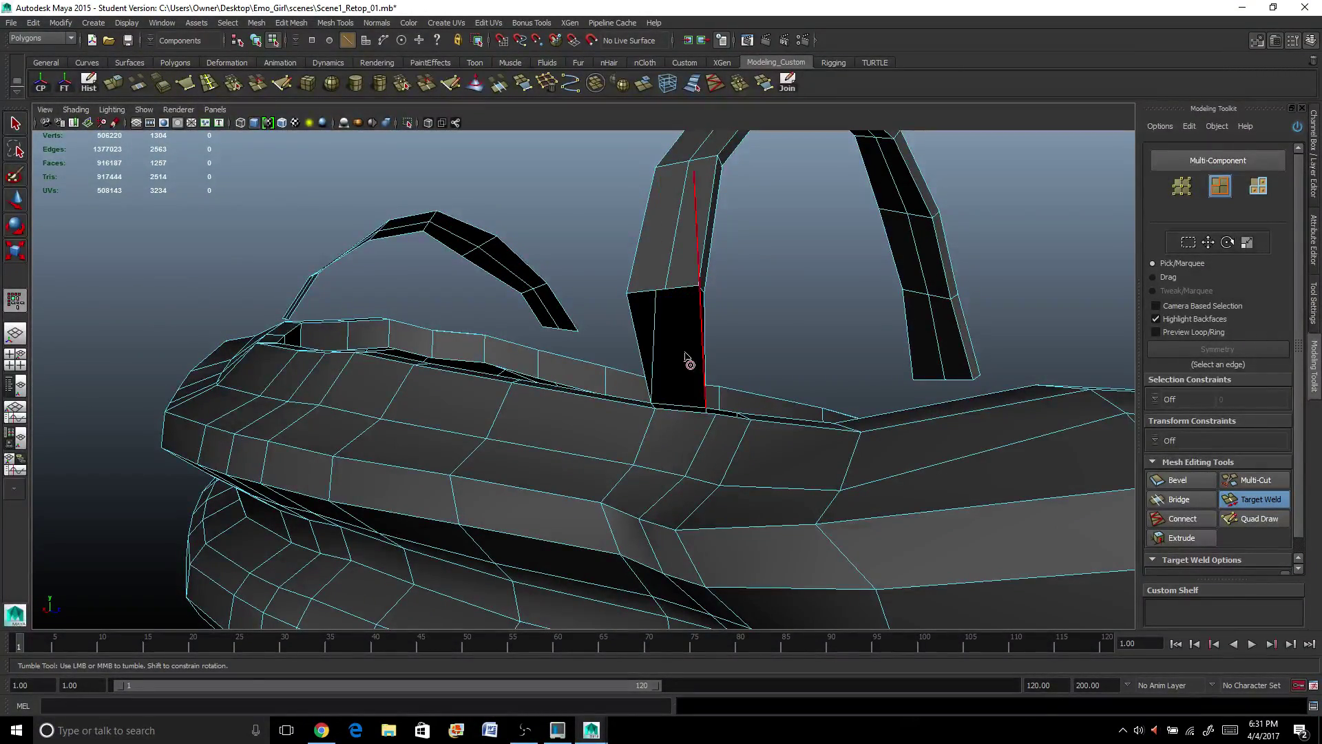
Weld the remaining open edges of the right strap's back end to the collar opening and leave Target Weld.
{"action": "left_click_drag", "start_coordinate": [688, 358], "coordinate": [544, 424], "text": "alt"}
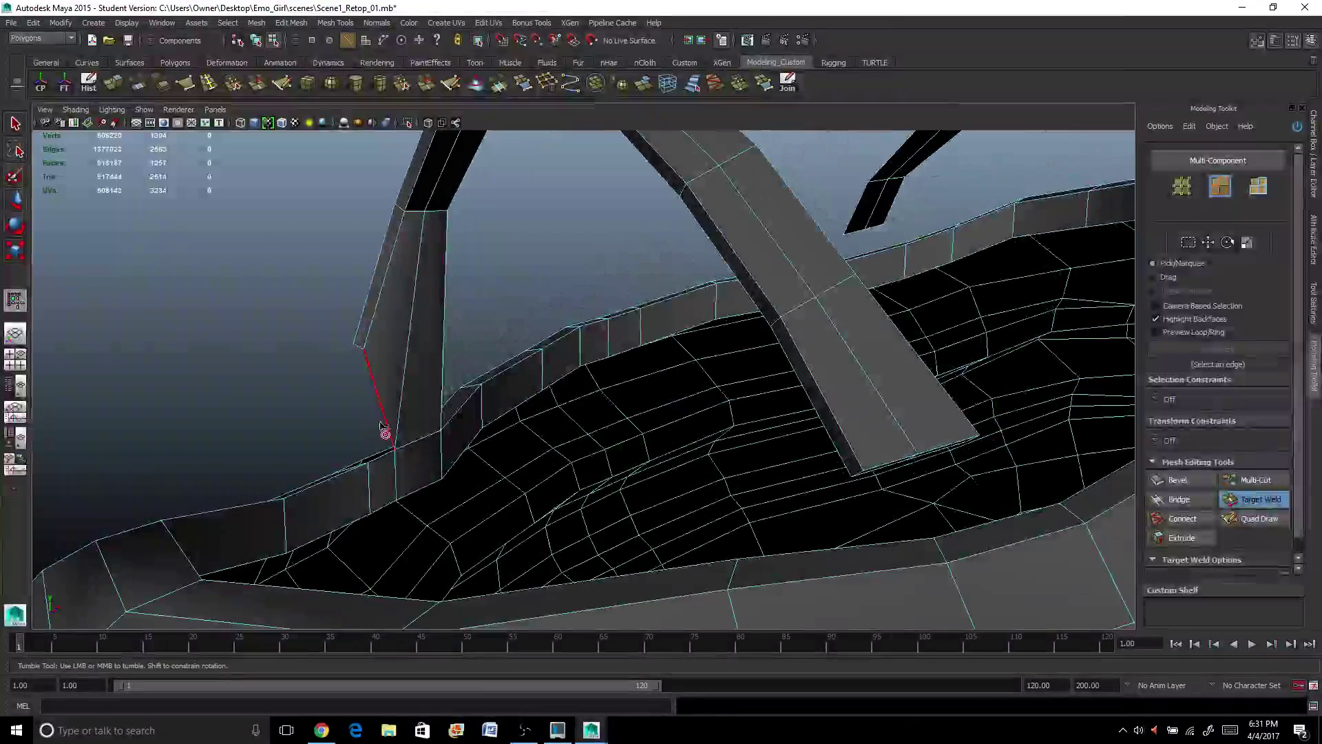
{"action": "left_click_drag", "start_coordinate": [384, 430], "coordinate": [648, 458]}
{"action": "middle_click_drag", "start_coordinate": [648, 458], "coordinate": [687, 360], "text": "alt"}
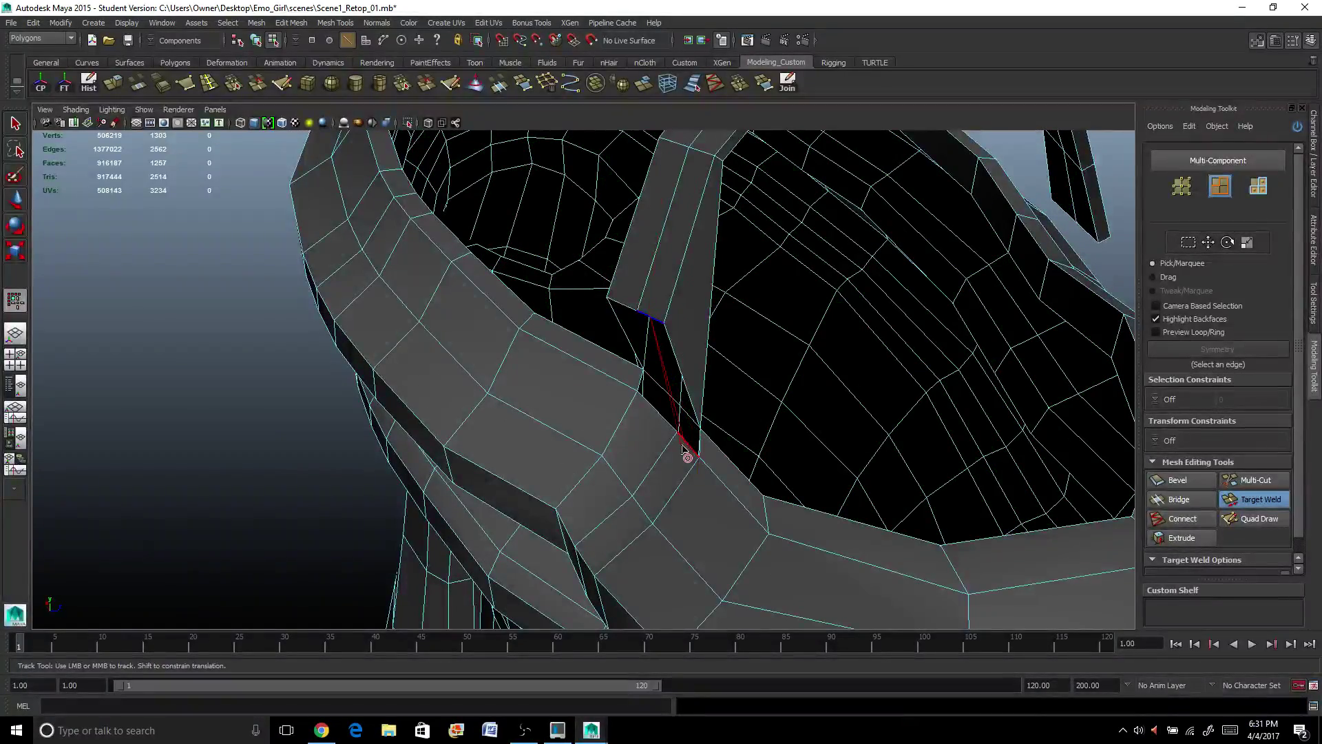
{"action": "left_click_drag", "start_coordinate": [687, 456], "coordinate": [29, 157]}
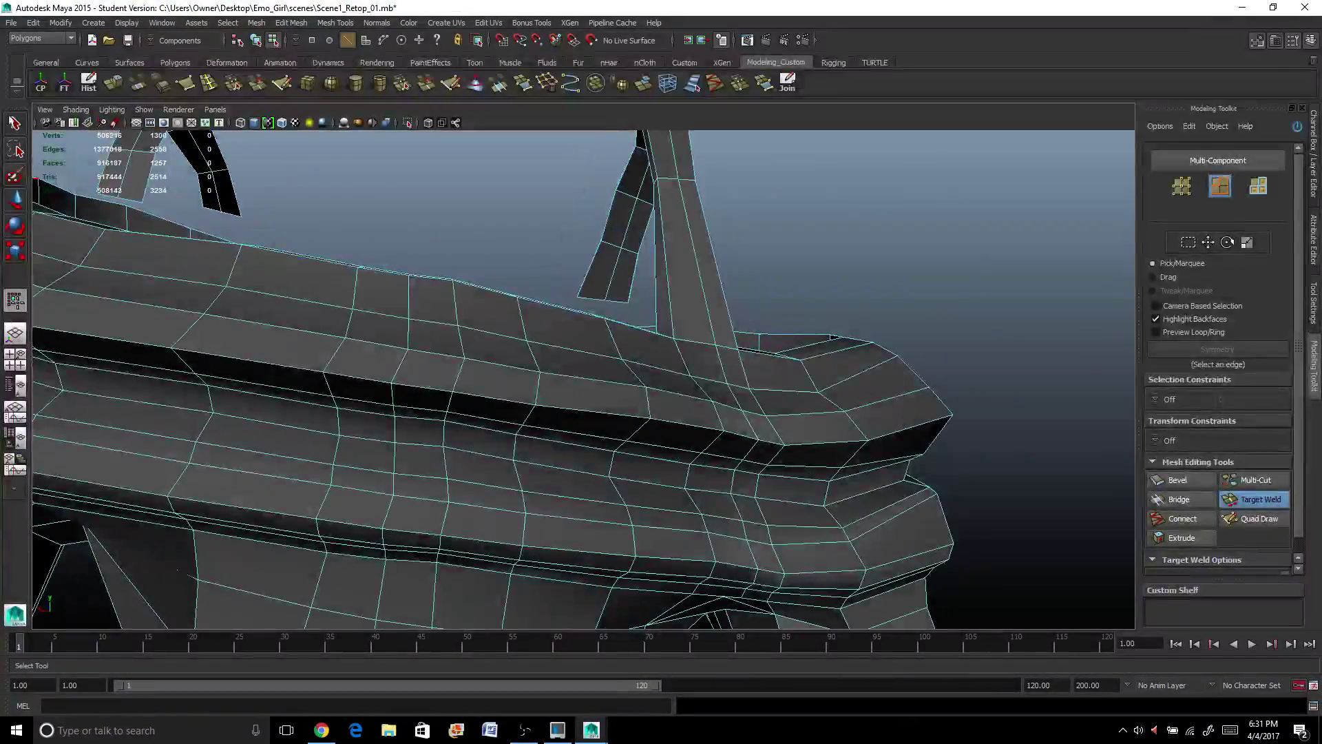
{"action": "left_click", "coordinate": [15, 123]}
Insert an edge loop around the right strap just above its back collar joint, scale the loop narrower and adjust its position.
{"action": "left_click_drag", "start_coordinate": [384, 245], "coordinate": [413, 111], "text": "alt"}
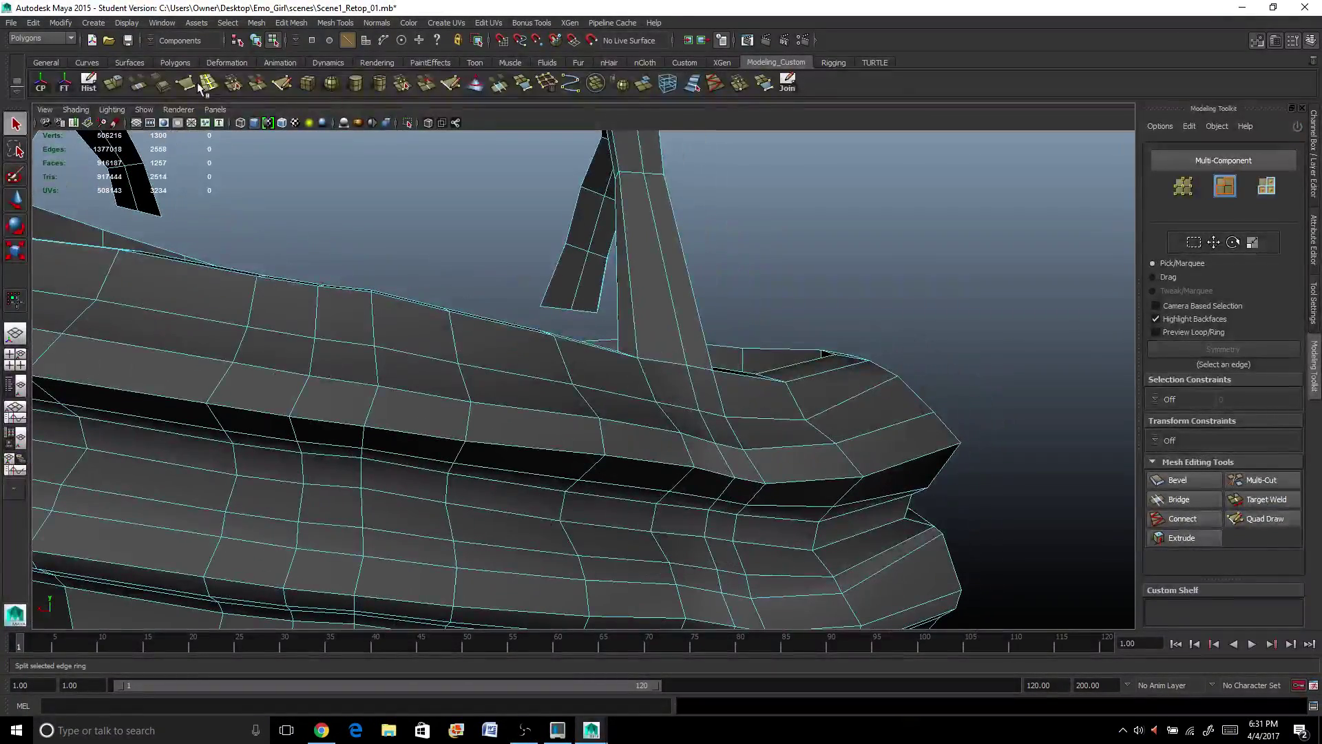
{"action": "right_click_drag", "start_coordinate": [521, 268], "coordinate": [687, 335], "text": "shift"}
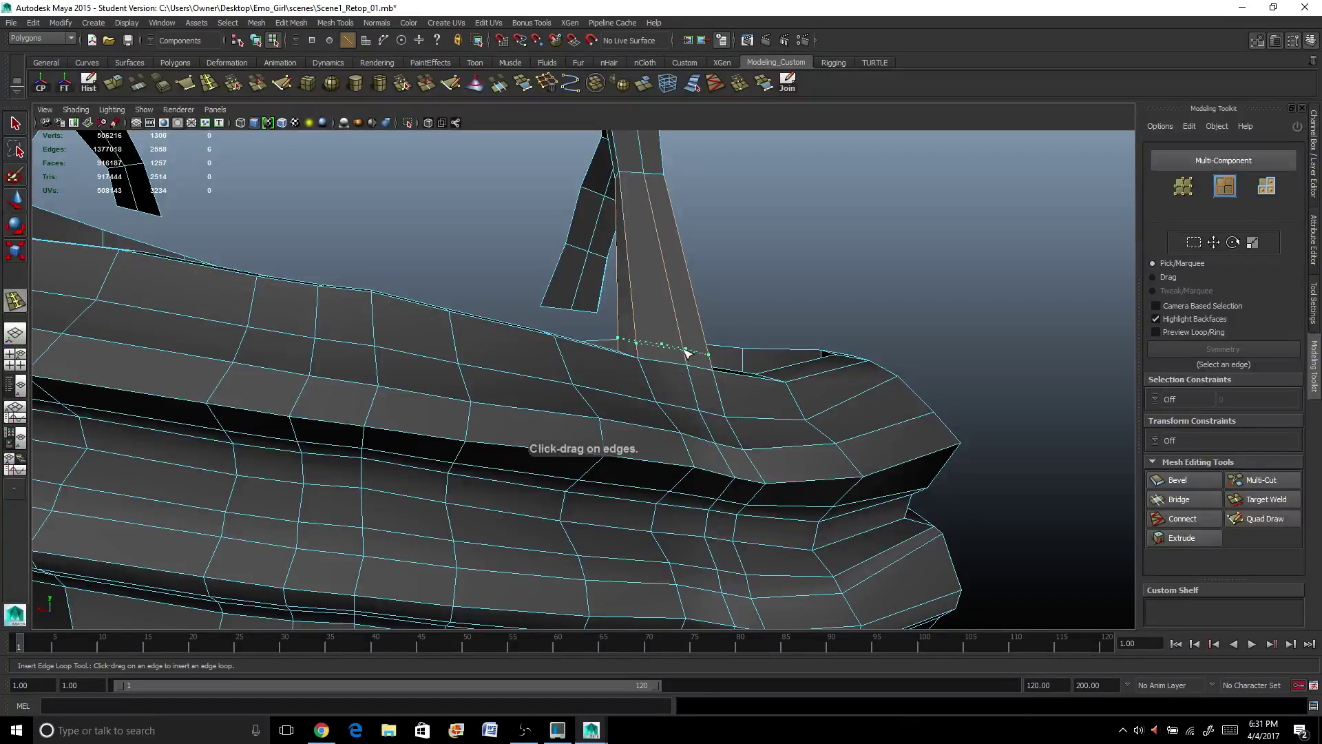
{"action": "left_click_drag", "start_coordinate": [687, 354], "coordinate": [677, 354]}
{"action": "key", "text": "r"}
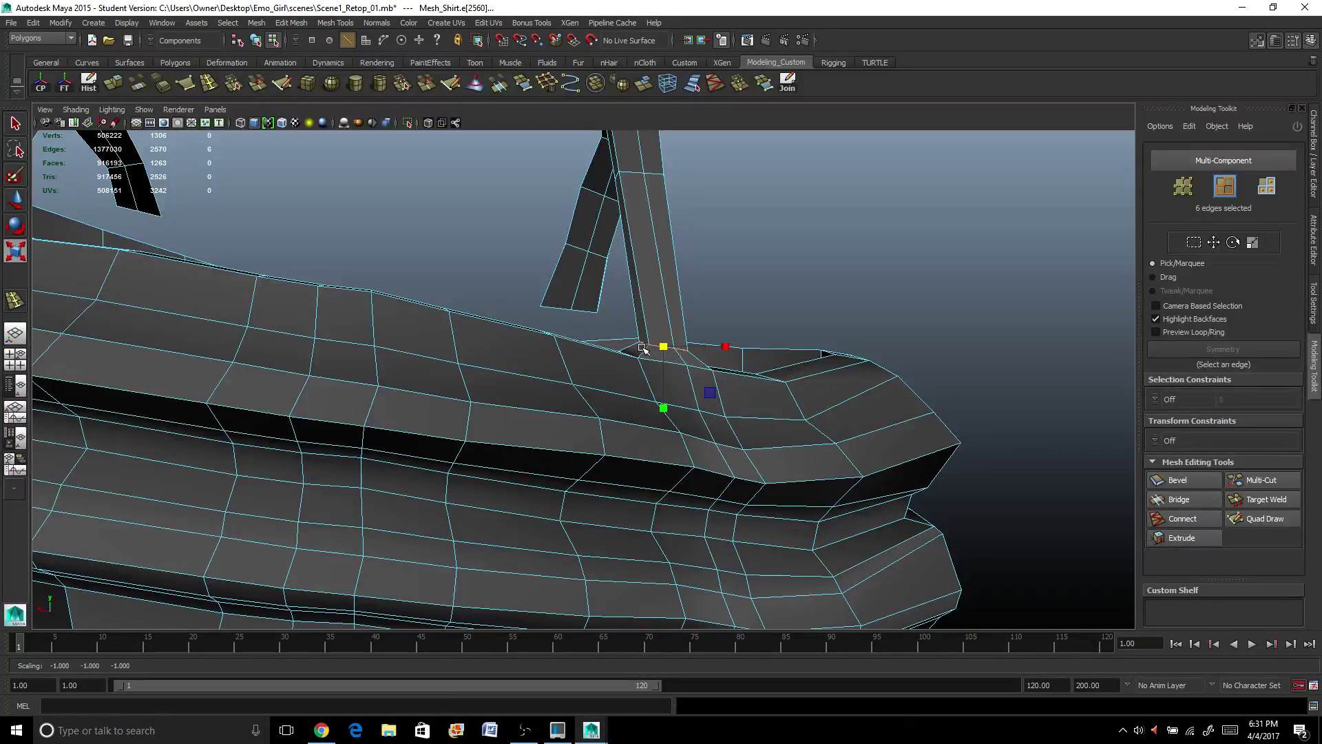
{"action": "key", "text": "w"}
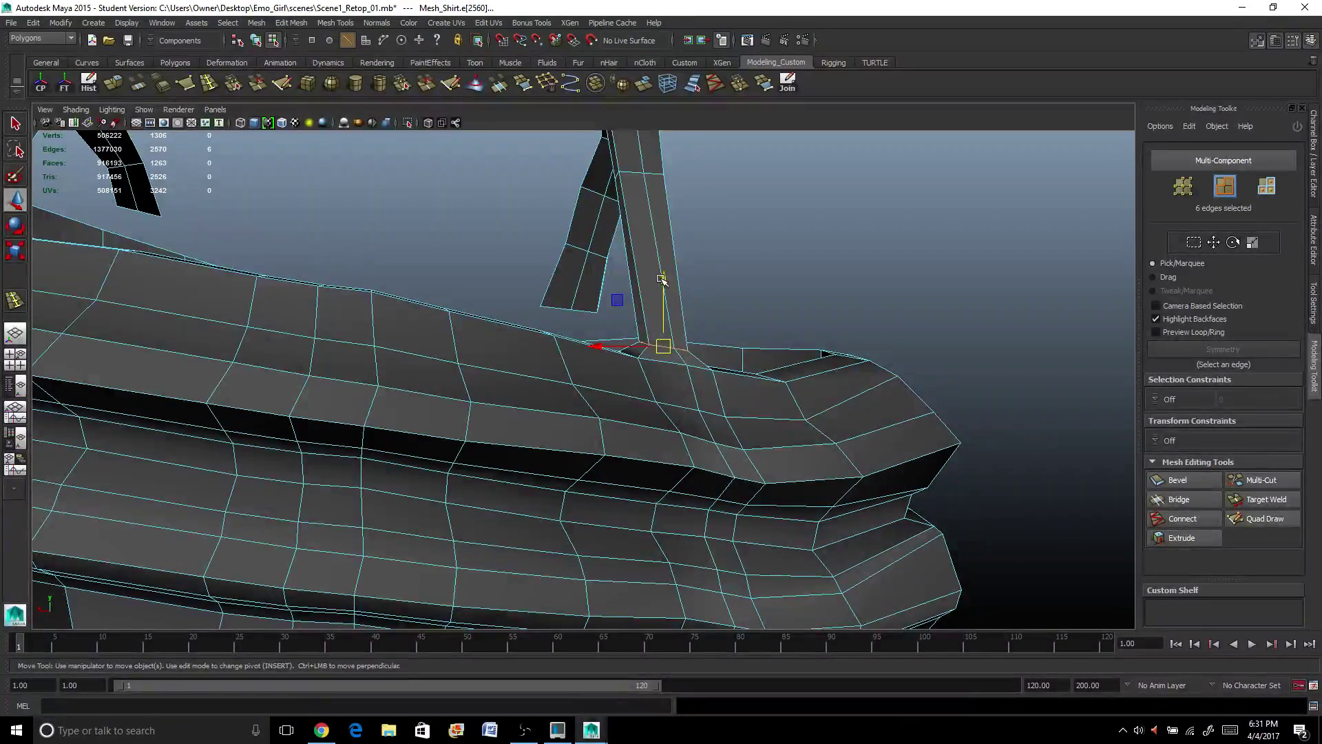
{"action": "left_click_drag", "start_coordinate": [661, 279], "coordinate": [402, 287]}
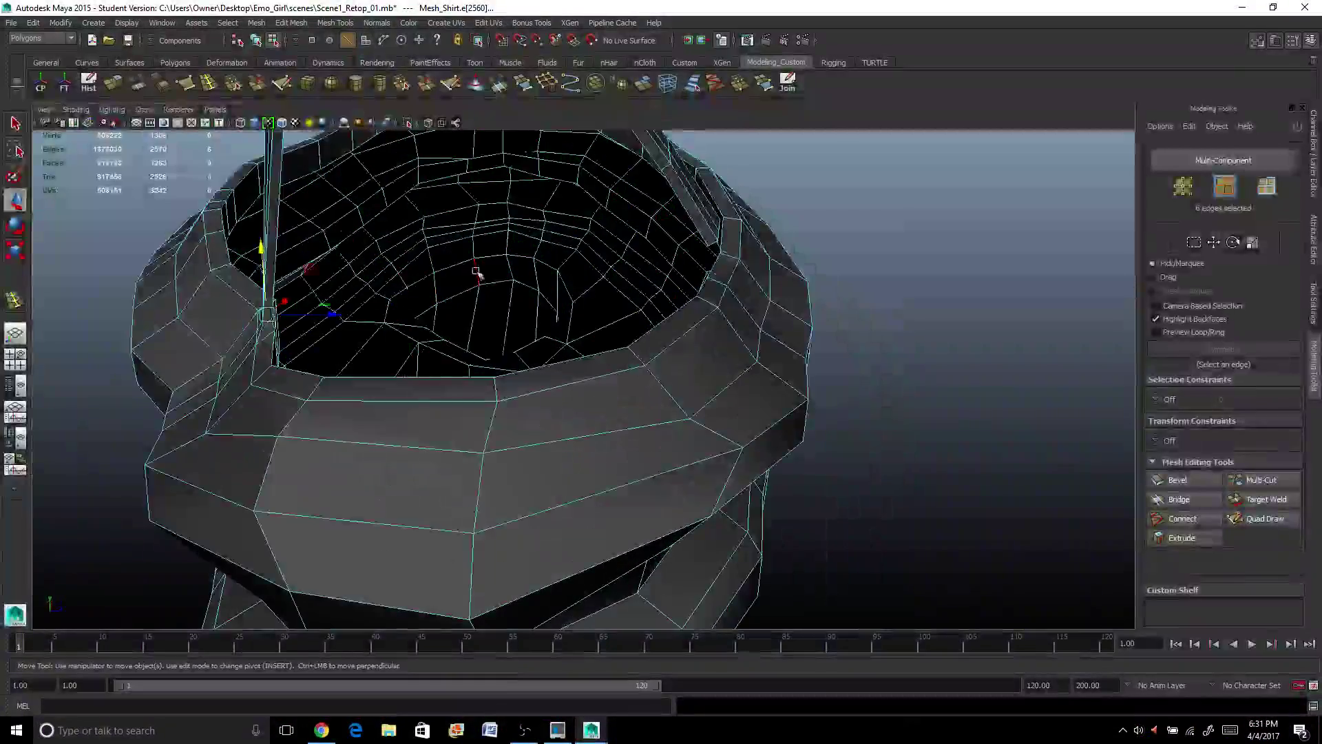
Delete the two neighbouring inner rim faces of the collar beneath the right strap's front end.
{"action": "right_click_drag", "start_coordinate": [482, 271], "coordinate": [666, 398], "text": "alt"}
{"action": "left_click_drag", "start_coordinate": [666, 399], "coordinate": [544, 371], "text": "alt"}
{"action": "right_click_drag", "start_coordinate": [544, 371], "coordinate": [538, 392]}
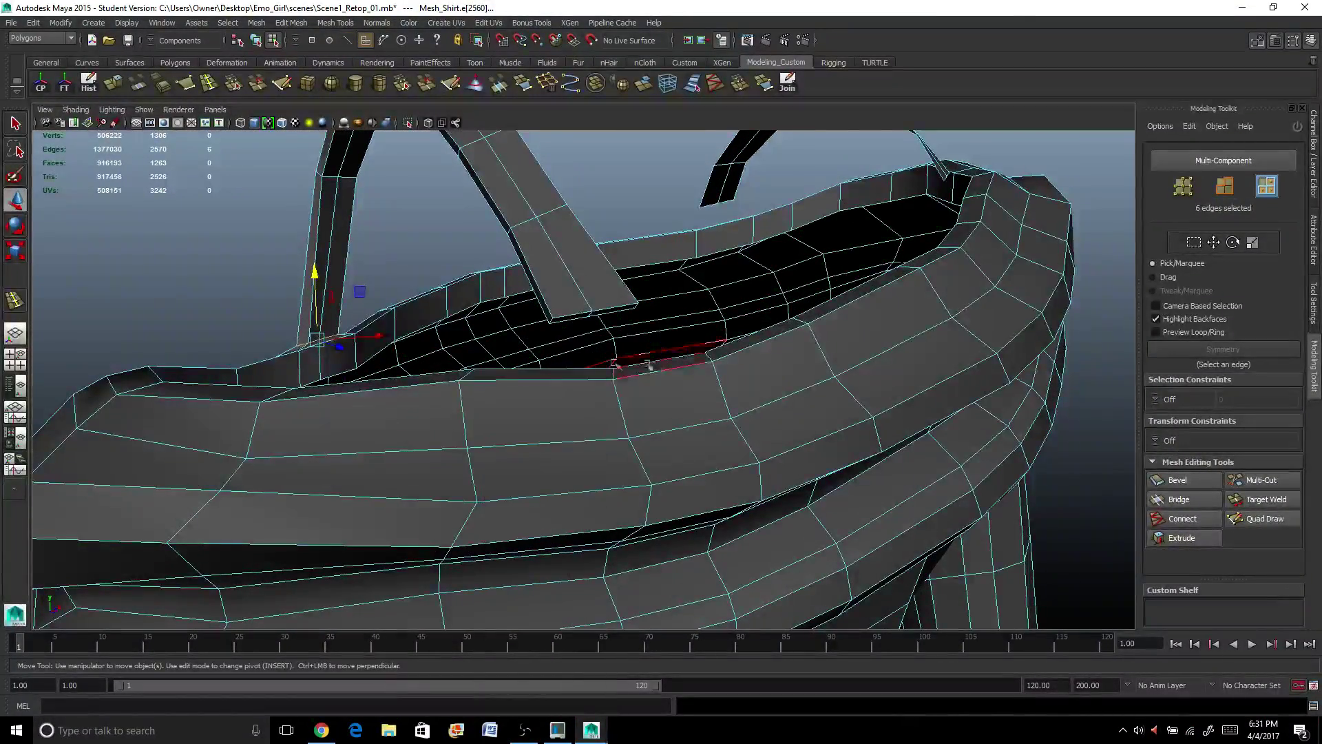
{"action": "left_click_drag", "start_coordinate": [620, 366], "coordinate": [635, 369], "text": "alt"}
{"action": "left_click", "coordinate": [641, 370]}
{"action": "left_click", "coordinate": [581, 372], "text": "shift"}
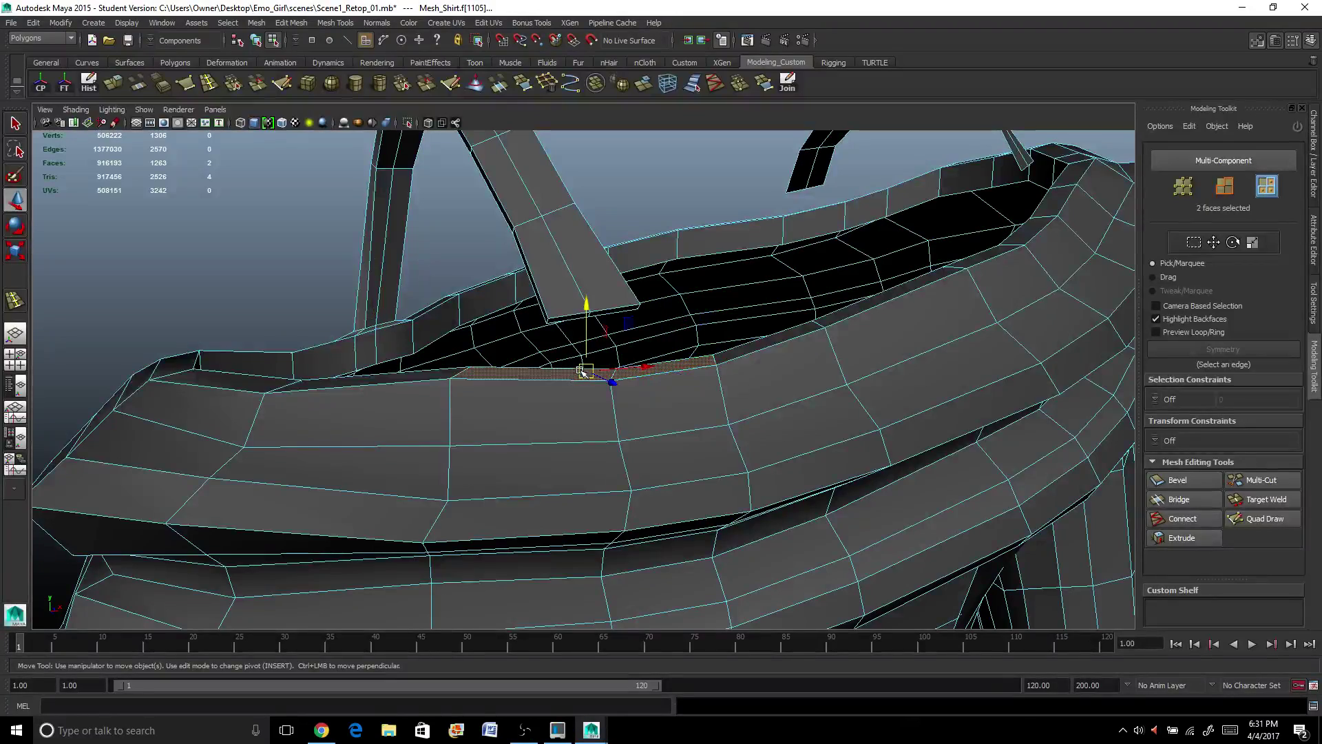
{"action": "key", "text": "Delete"}
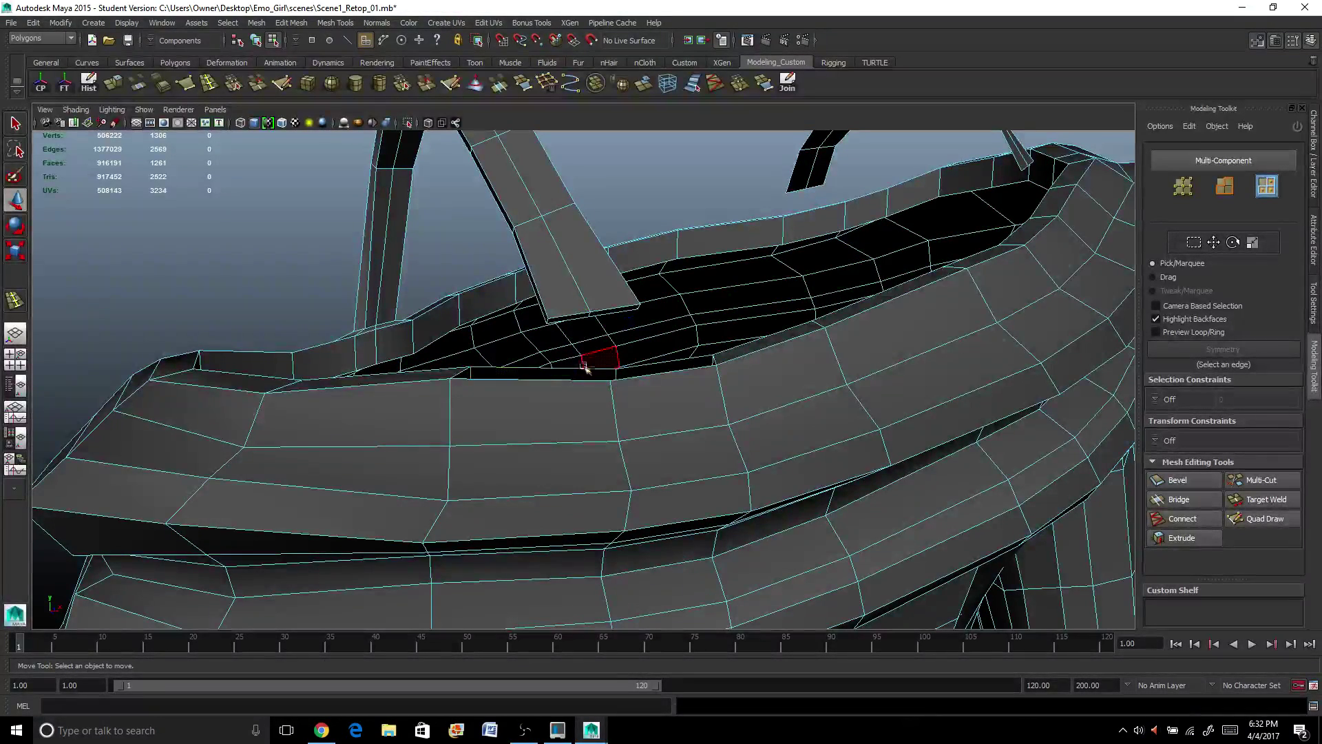
Delete the two end-cap faces that close the right strap's front end.
{"action": "left_click_drag", "start_coordinate": [584, 368], "coordinate": [576, 345], "text": "alt"}
{"action": "left_click", "coordinate": [594, 315]}
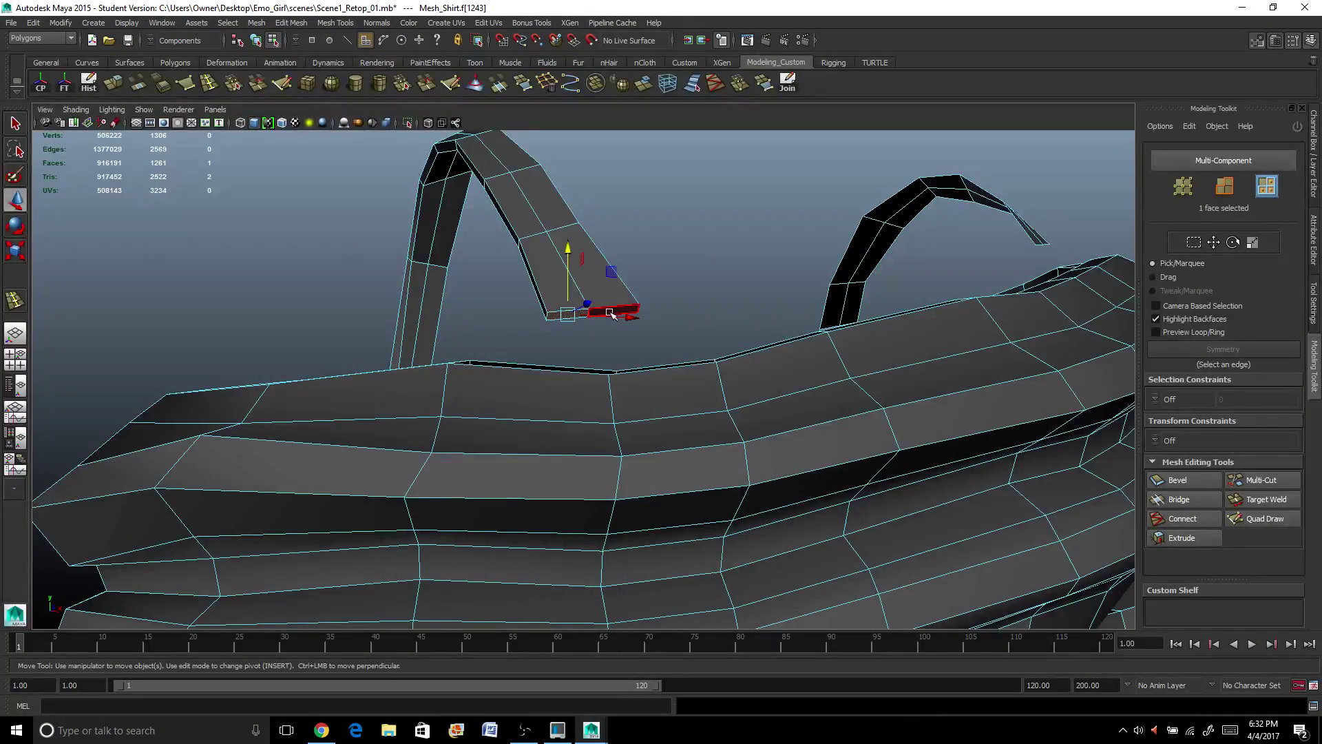
{"action": "left_click", "coordinate": [611, 314], "text": "shift"}
{"action": "key", "text": "Delete"}
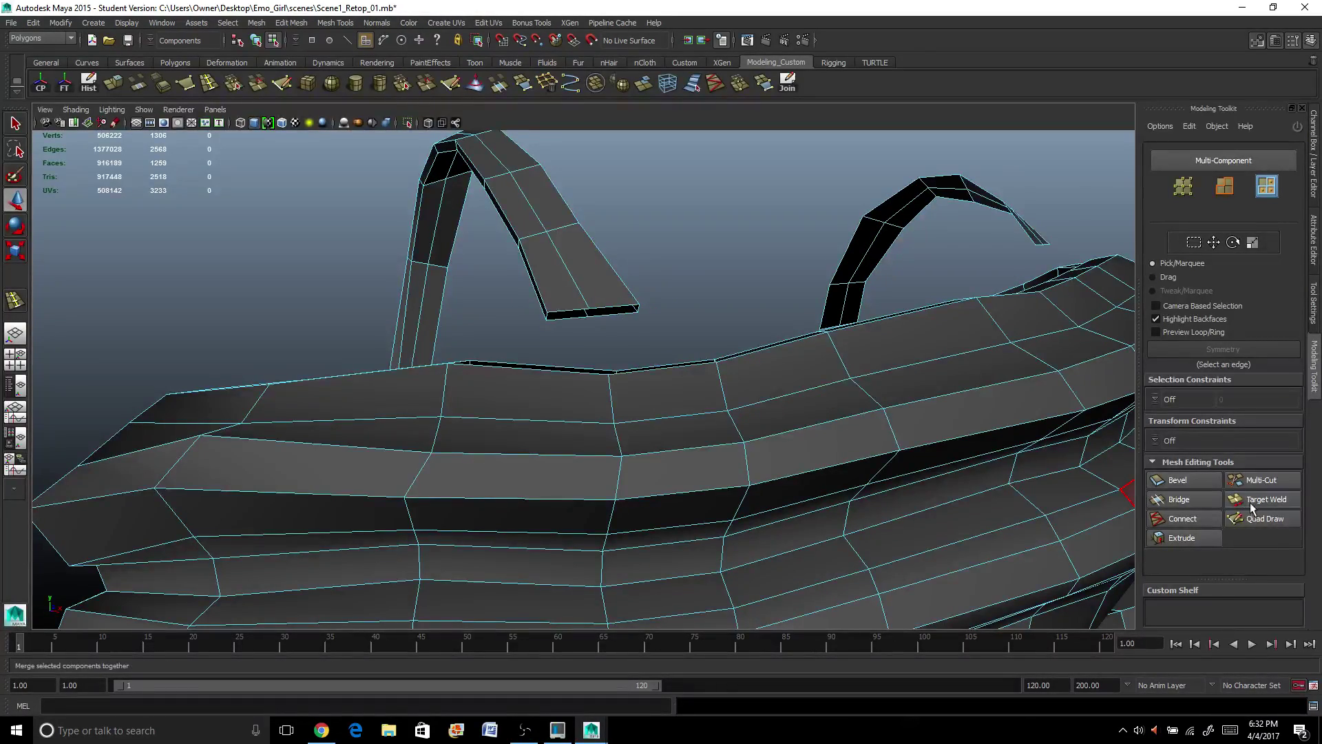
Target Weld the open edges of the right strap's front end to the matching edges of the collar opening below it.
{"action": "left_click", "coordinate": [1250, 499]}
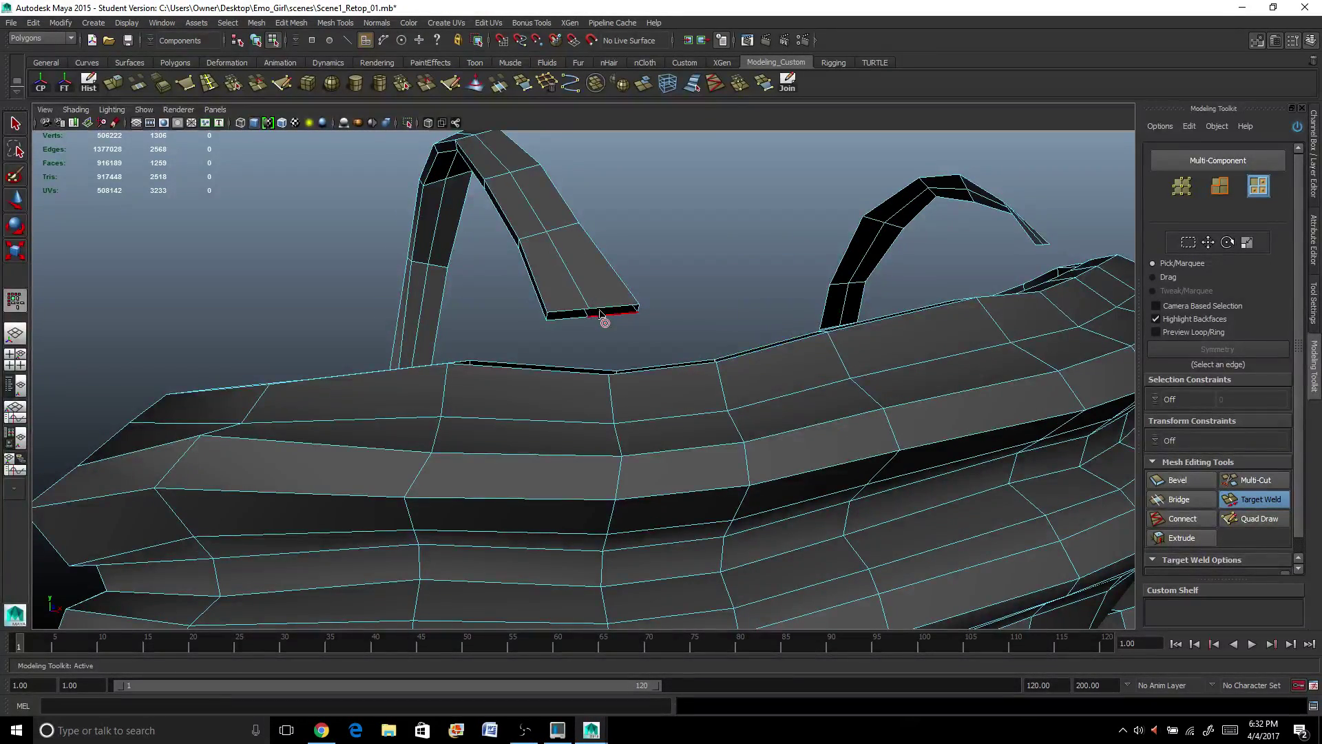
{"action": "left_click_drag", "start_coordinate": [622, 371], "coordinate": [646, 368], "text": "alt"}
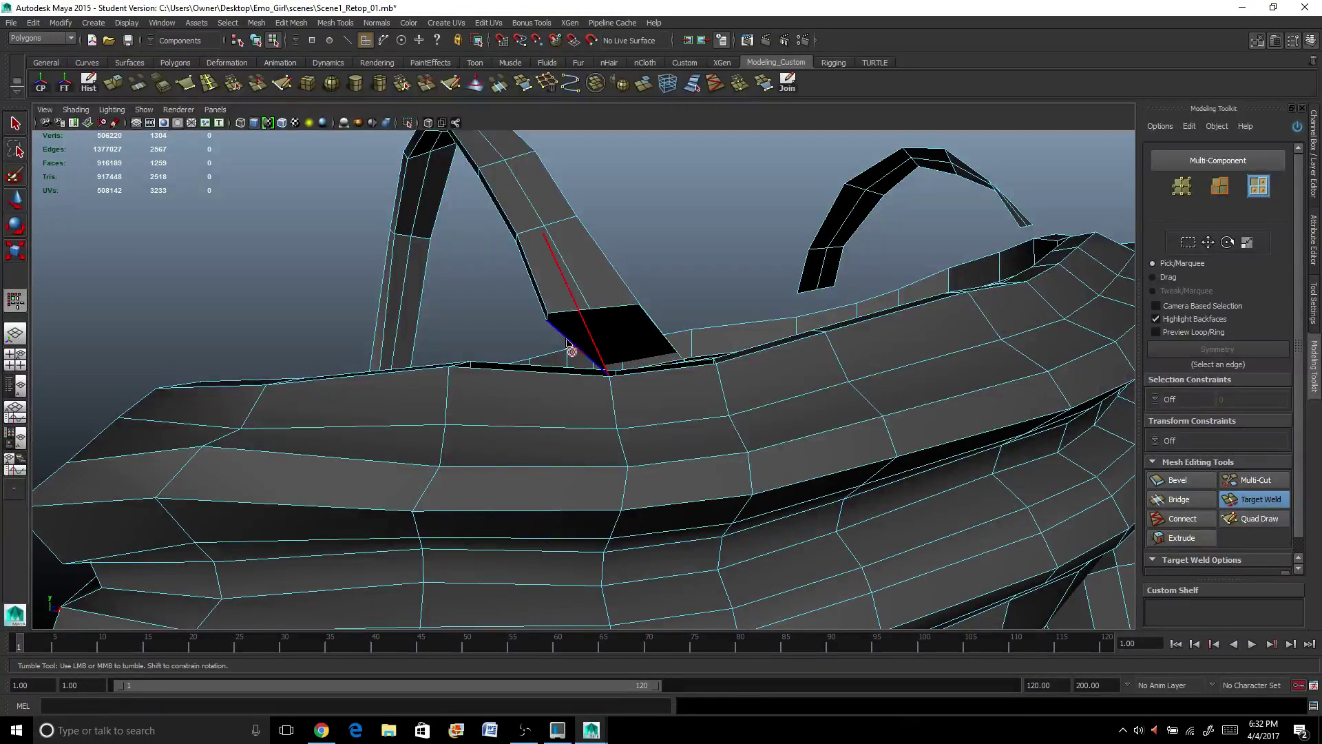
{"action": "left_click_drag", "start_coordinate": [543, 373], "coordinate": [547, 376]}
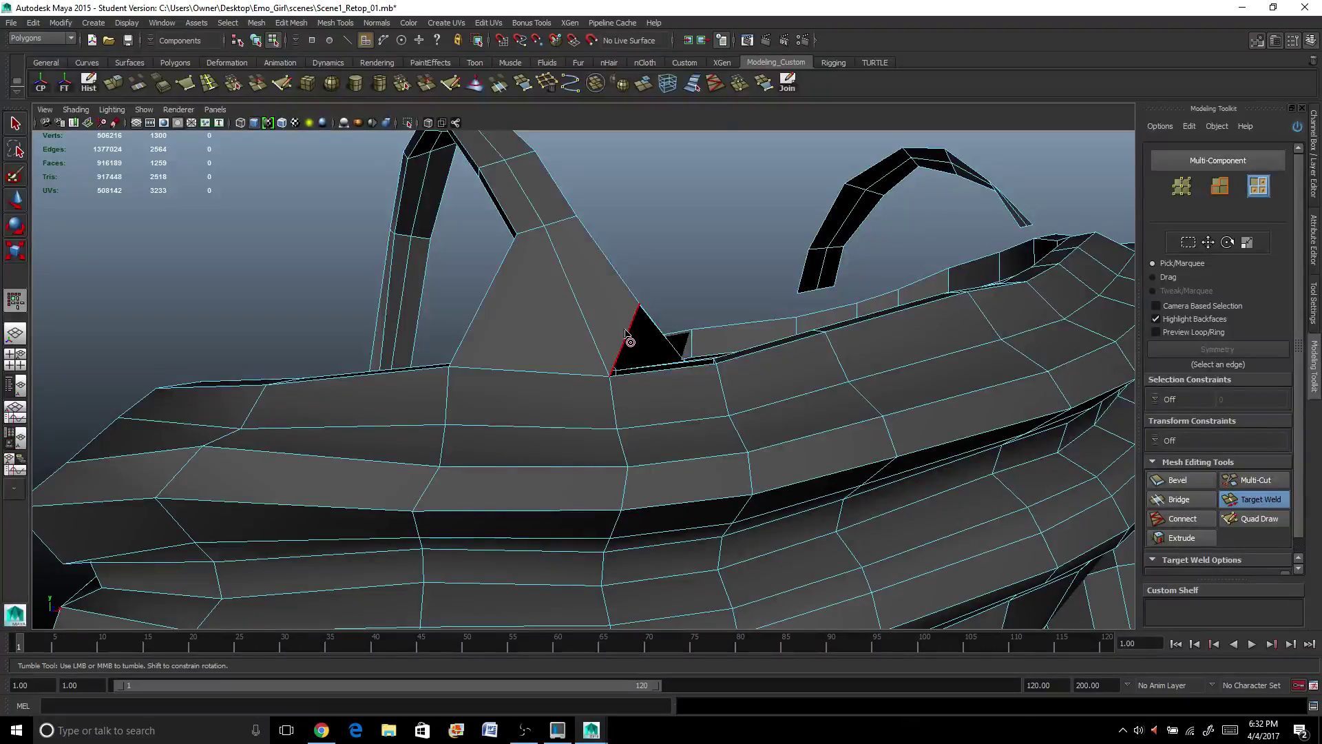
{"action": "left_click_drag", "start_coordinate": [653, 376], "coordinate": [591, 369]}
{"action": "left_click_drag", "start_coordinate": [559, 312], "coordinate": [588, 373], "text": "alt"}
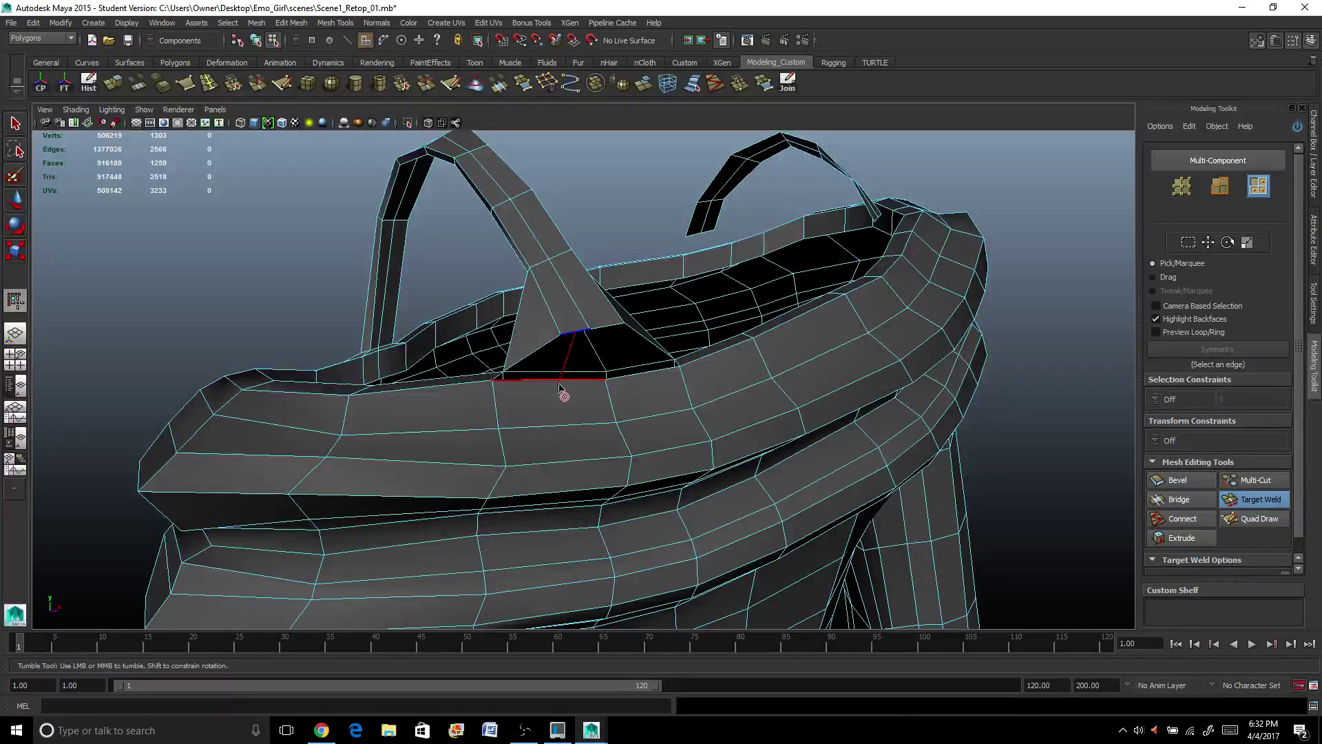
{"action": "left_click_drag", "start_coordinate": [560, 387], "coordinate": [331, 198]}
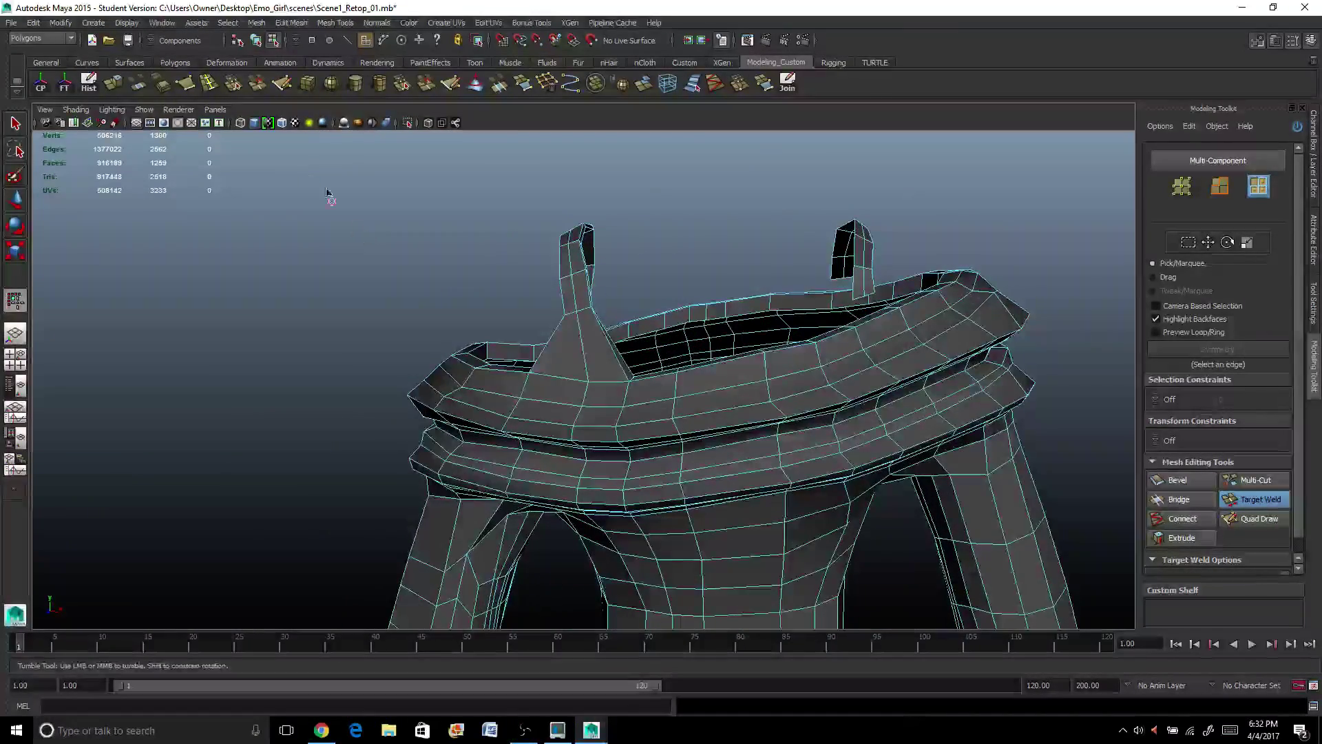
Try to insert an edge loop across the flared base of the right strap's front end, and open the tool's settings.
{"action": "left_click", "coordinate": [215, 88]}
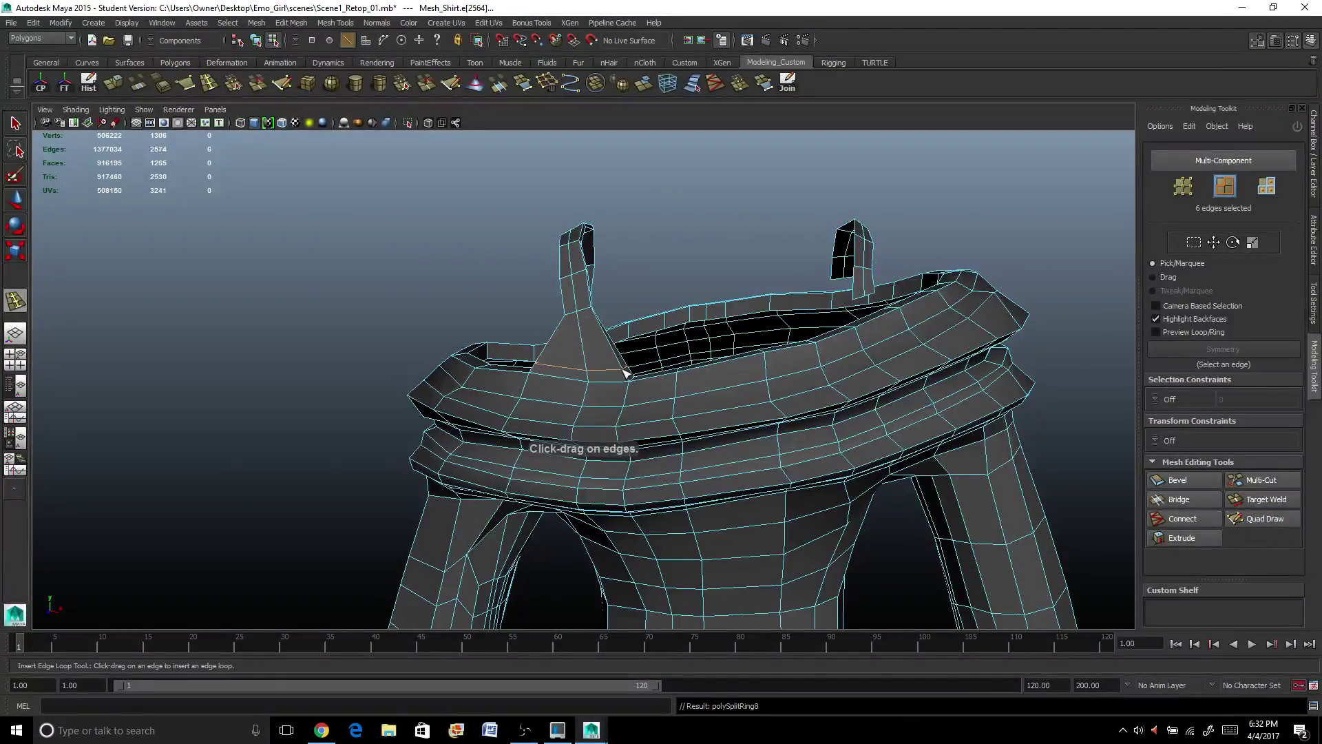
{"action": "scroll", "coordinate": [267, 324], "scroll_direction": "up", "scroll_amount": 3}
{"action": "double_click", "coordinate": [15, 300]}
{"action": "key", "text": "ctrl+z"}
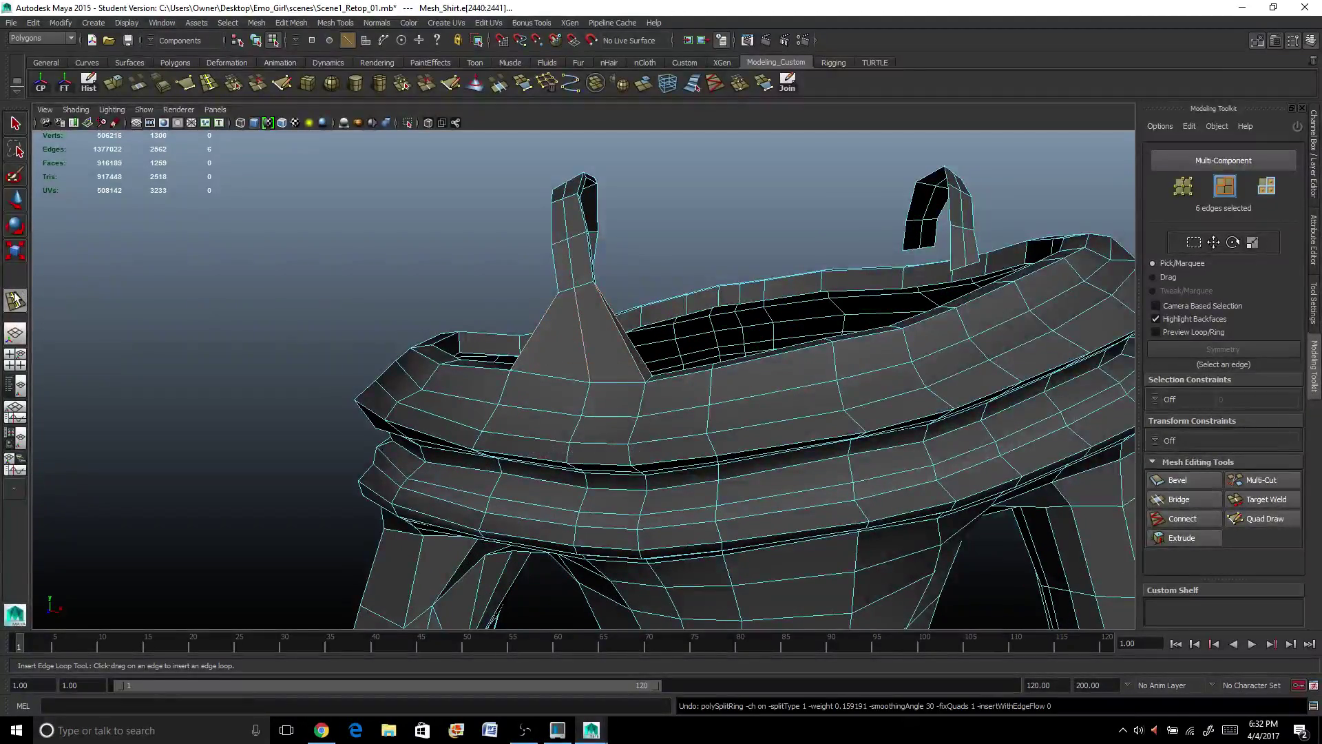
Try inserting the loop at the right strap's front base with the edge flow option enabled.
{"action": "left_click", "coordinate": [1147, 291]}
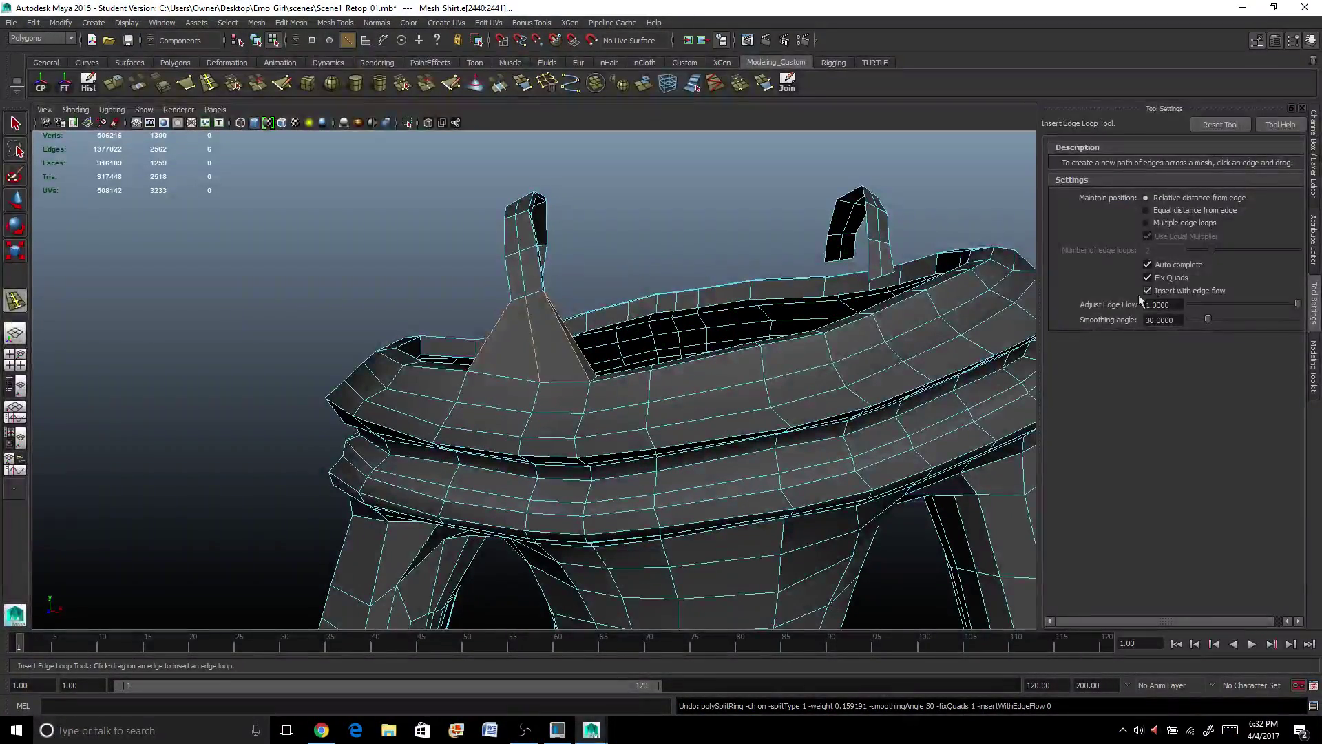
{"action": "left_click", "coordinate": [582, 363]}
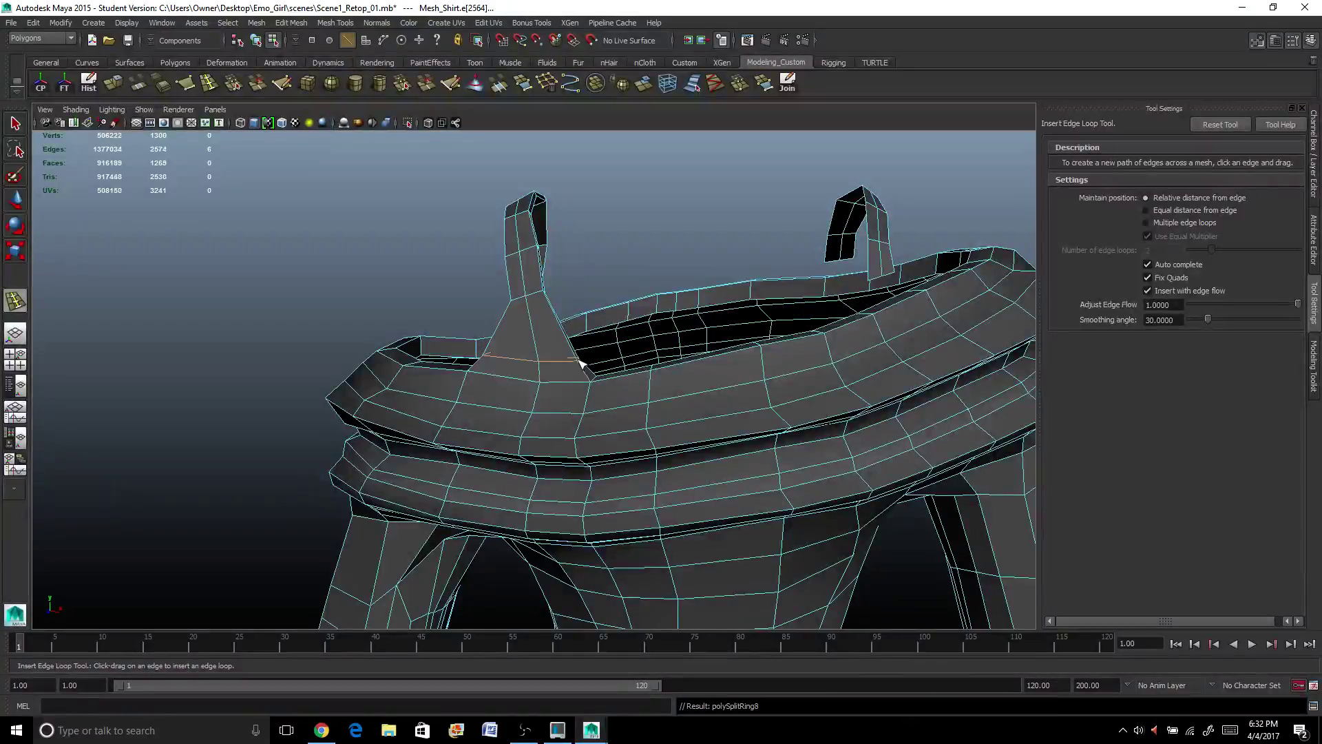
{"action": "left_click_drag", "start_coordinate": [570, 358], "coordinate": [452, 378], "text": "alt"}
{"action": "key", "text": "ctrl+z"}
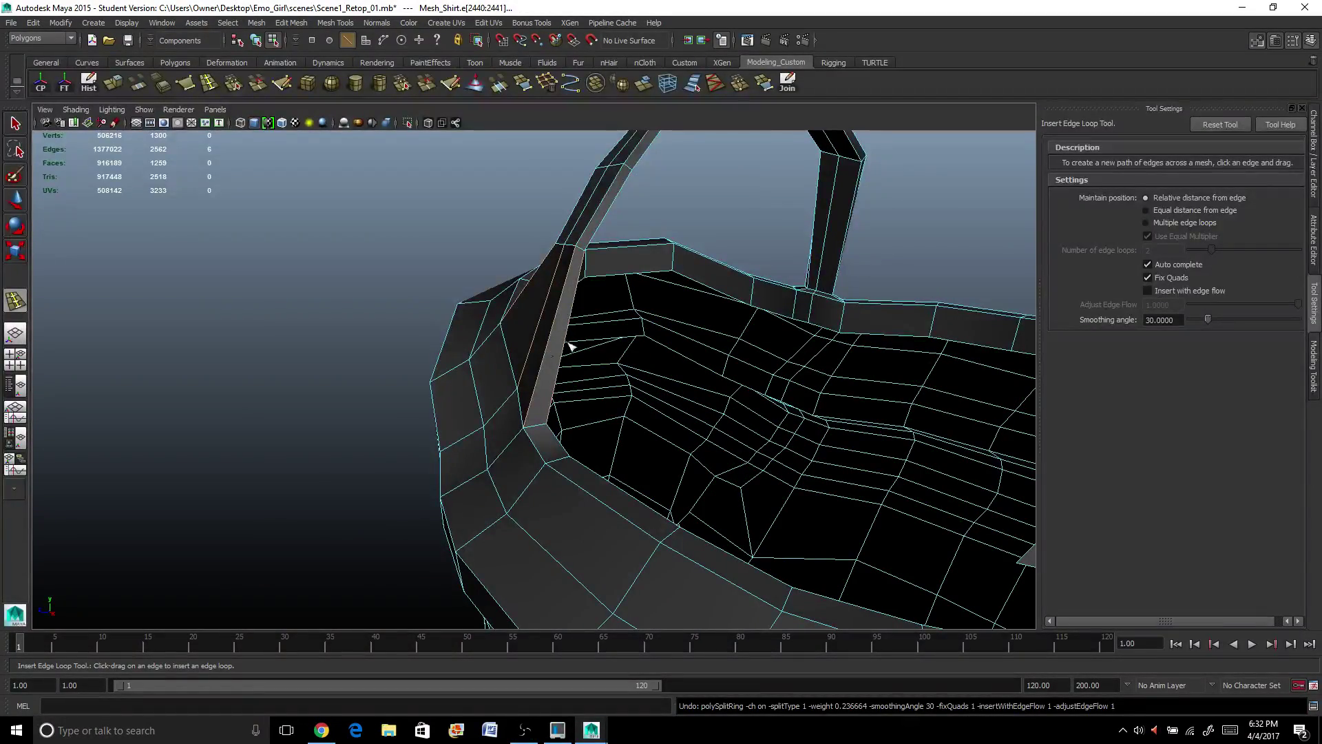
Insert two edge loops without edge flow across the flared base of the right strap's front end, scaling each one to refine the taper.
{"action": "left_click_drag", "start_coordinate": [569, 346], "coordinate": [582, 386]}
{"action": "key", "text": "r"}
{"action": "left_click", "coordinate": [15, 303]}
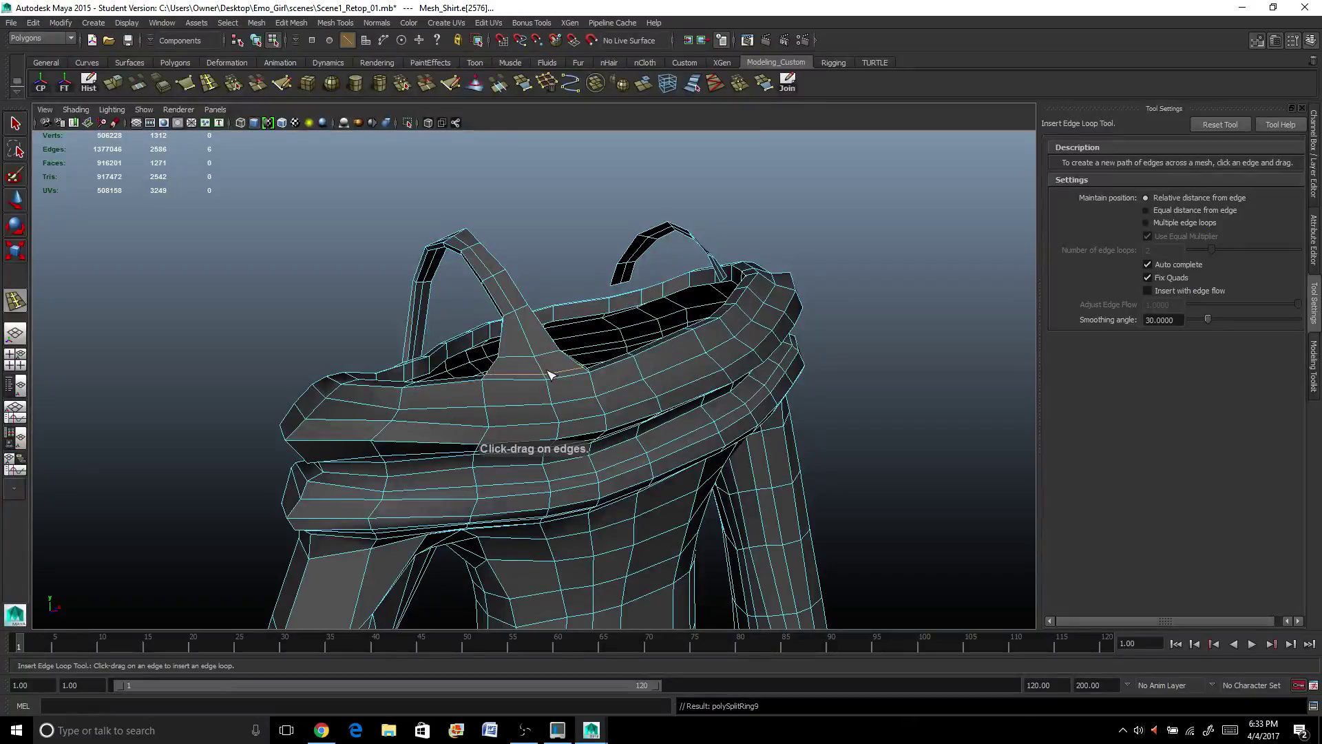
{"action": "key", "text": "r"}
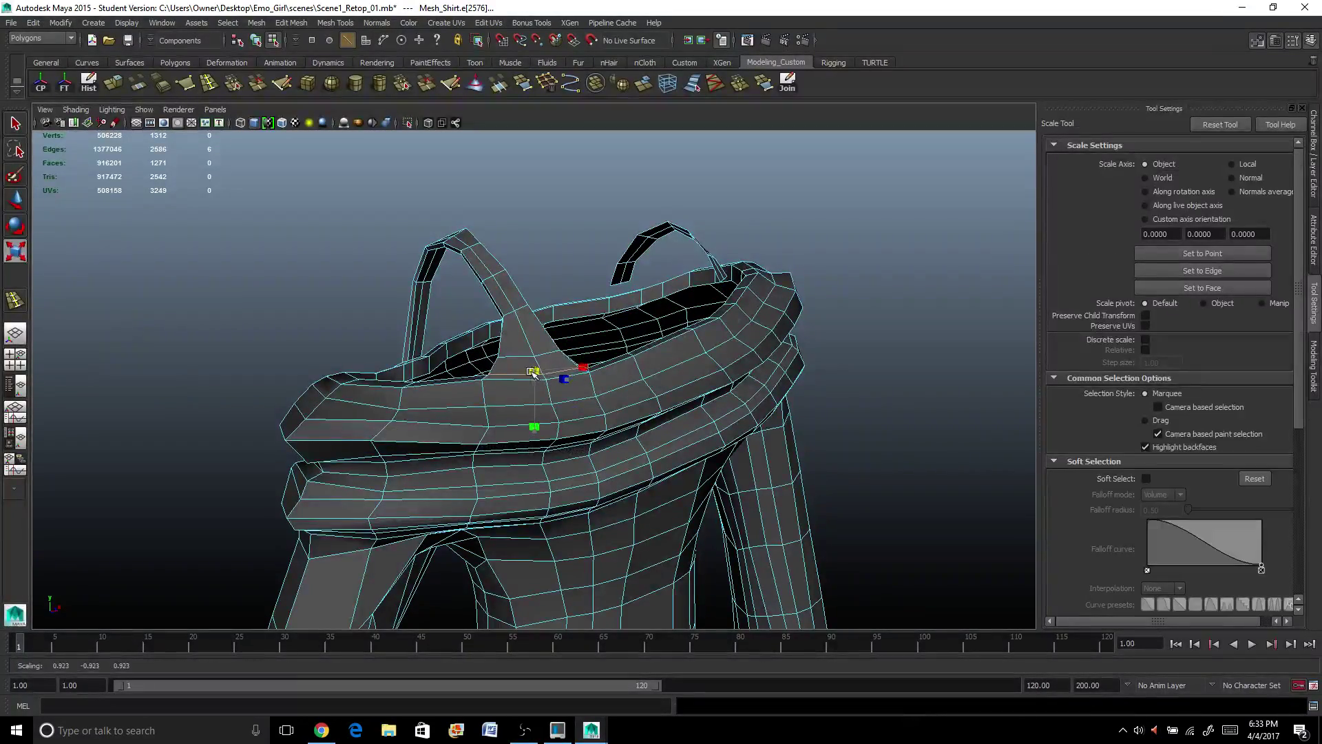
{"action": "left_click_drag", "start_coordinate": [525, 372], "coordinate": [551, 377], "text": "alt"}
{"action": "right_click_drag", "start_coordinate": [536, 305], "coordinate": [572, 297]}
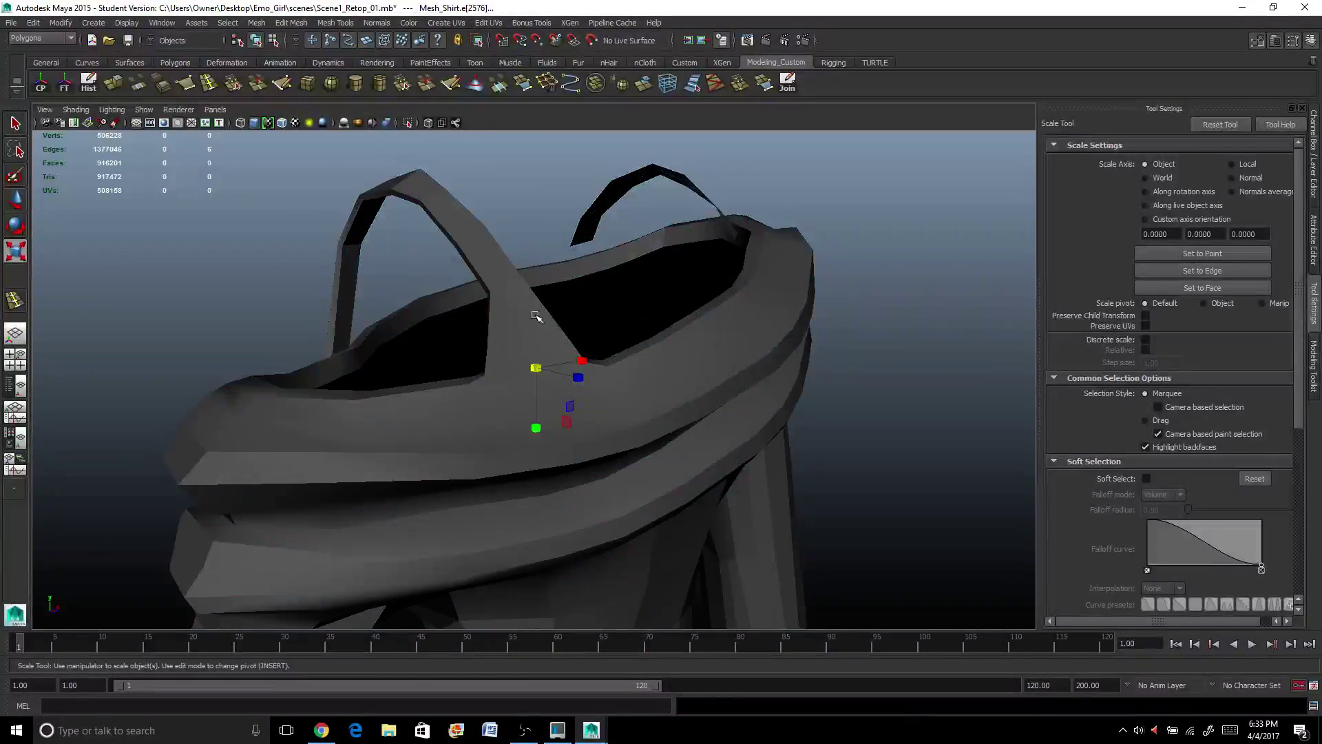
Try inserting an edge loop across the lower part of the right strap's back end, including with edge flow enabled.
{"action": "scroll", "coordinate": [513, 345], "scroll_direction": "down", "scroll_amount": 5}
{"action": "scroll", "coordinate": [513, 343], "scroll_direction": "up", "scroll_amount": 2}
{"action": "left_click_drag", "start_coordinate": [503, 362], "coordinate": [706, 344], "text": "alt"}
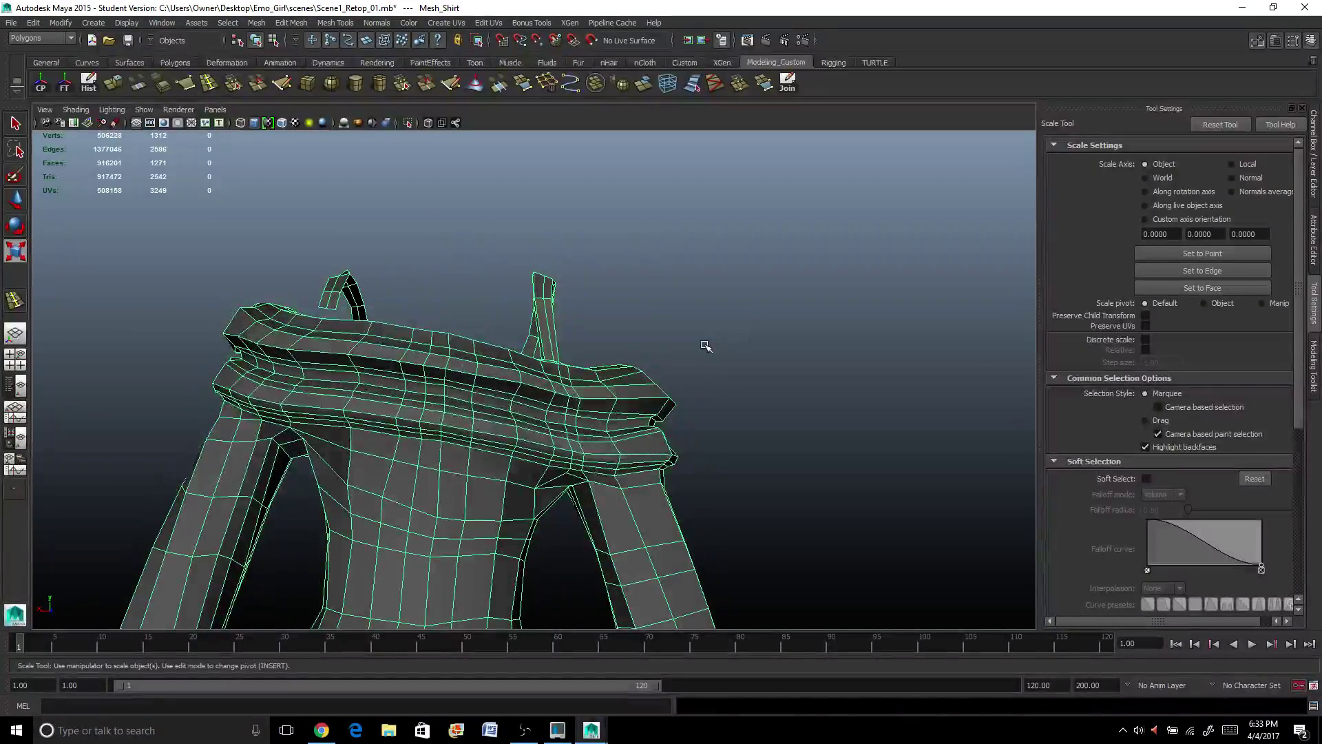
{"action": "left_click_drag", "start_coordinate": [332, 399], "coordinate": [385, 310], "text": "alt"}
{"action": "scroll", "coordinate": [328, 210], "scroll_direction": "up", "scroll_amount": 10}
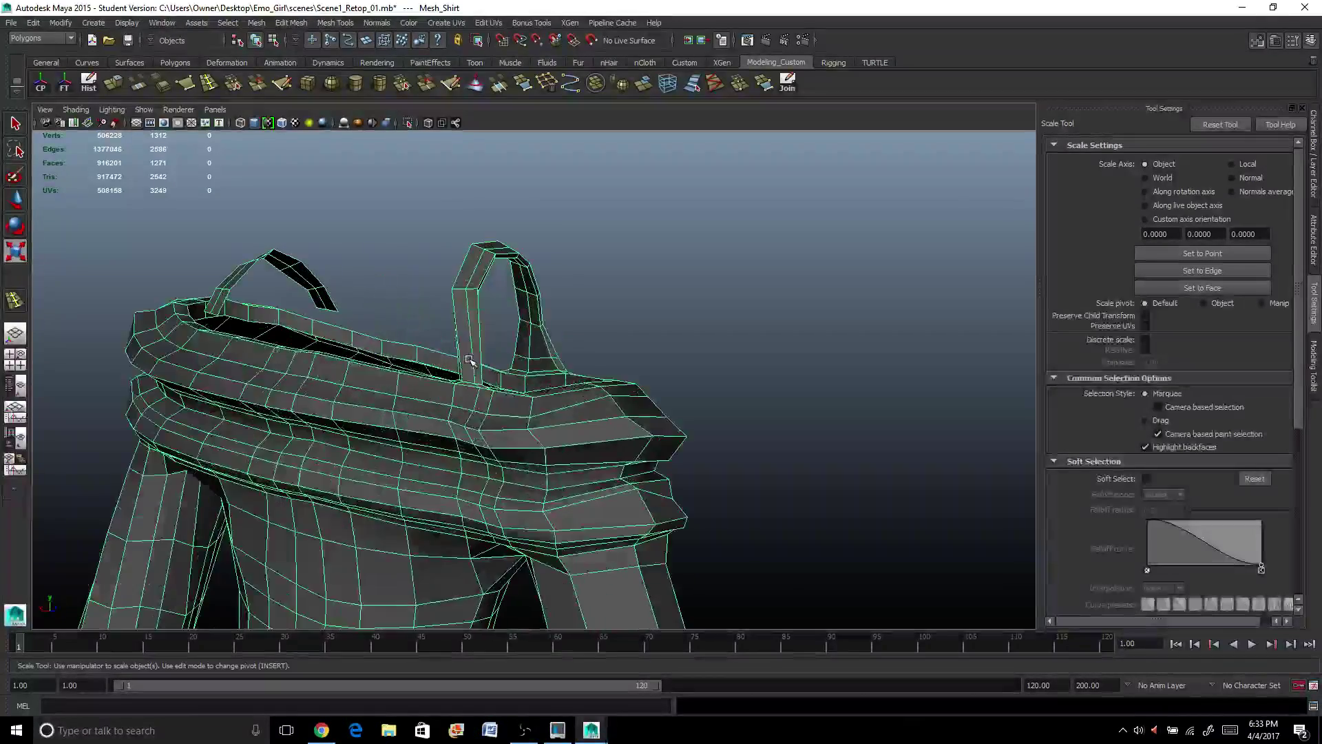
{"action": "left_click", "coordinate": [204, 83]}
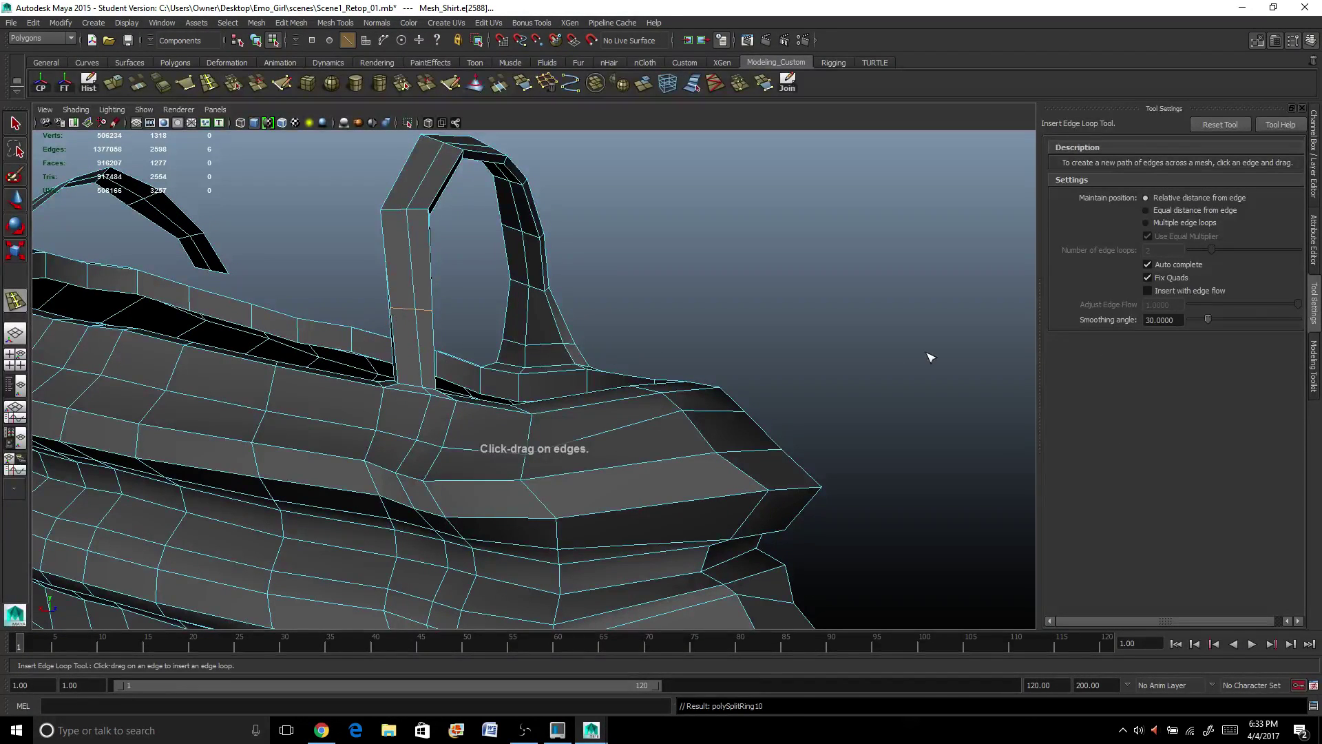
{"action": "key", "text": "ctrl+z"}
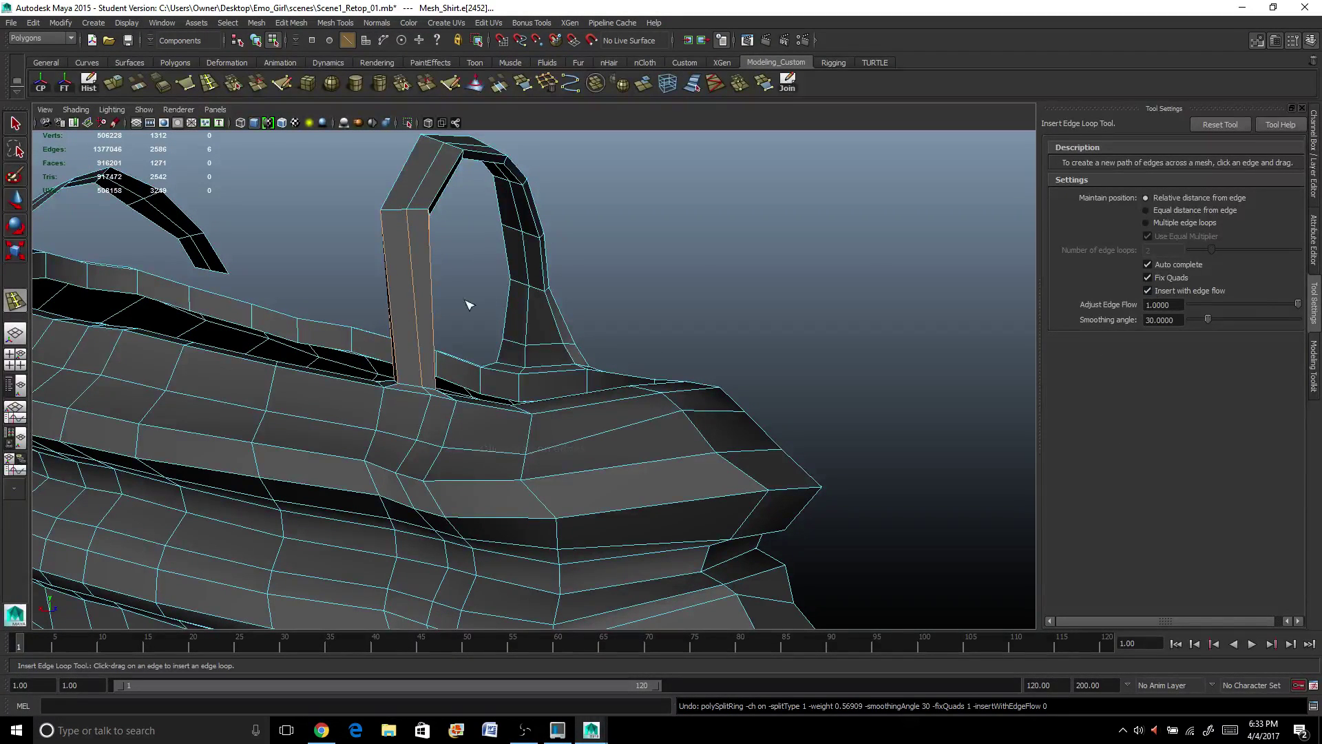
{"action": "left_click", "coordinate": [431, 313]}
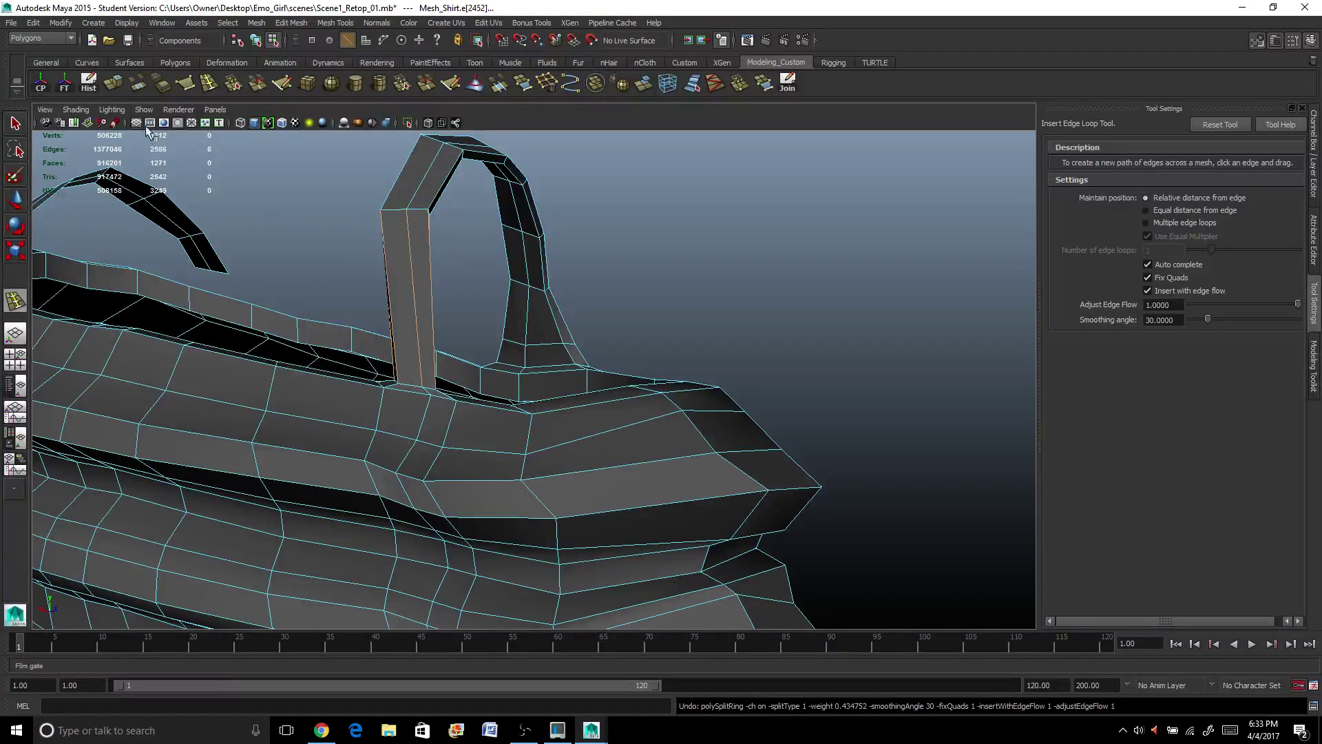
{"action": "key", "text": "y"}
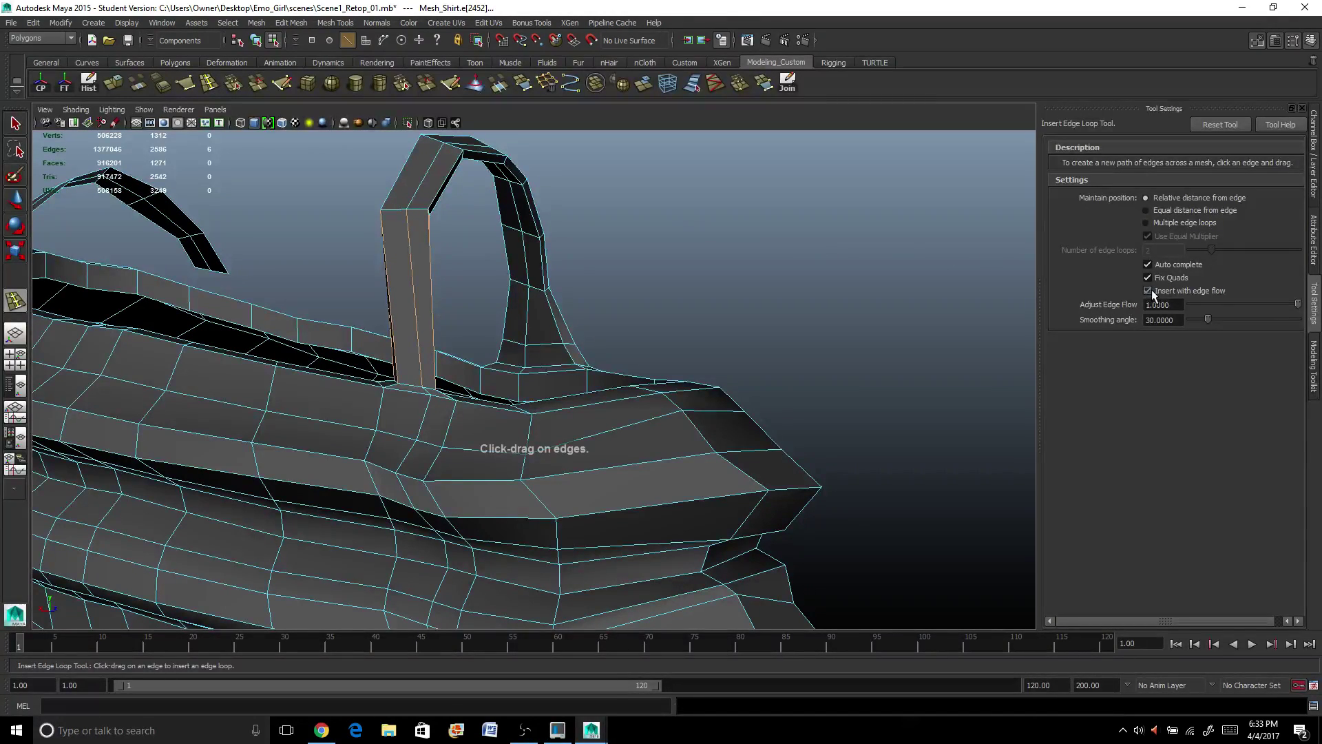
With edge flow disabled, insert an edge loop midway across the right strap's back section and move it along the Z axis.
{"action": "left_click", "coordinate": [1149, 290]}
{"action": "left_click", "coordinate": [416, 307]}
{"action": "left_click_drag", "start_coordinate": [416, 307], "coordinate": [437, 360], "text": "alt"}
{"action": "key", "text": "w"}
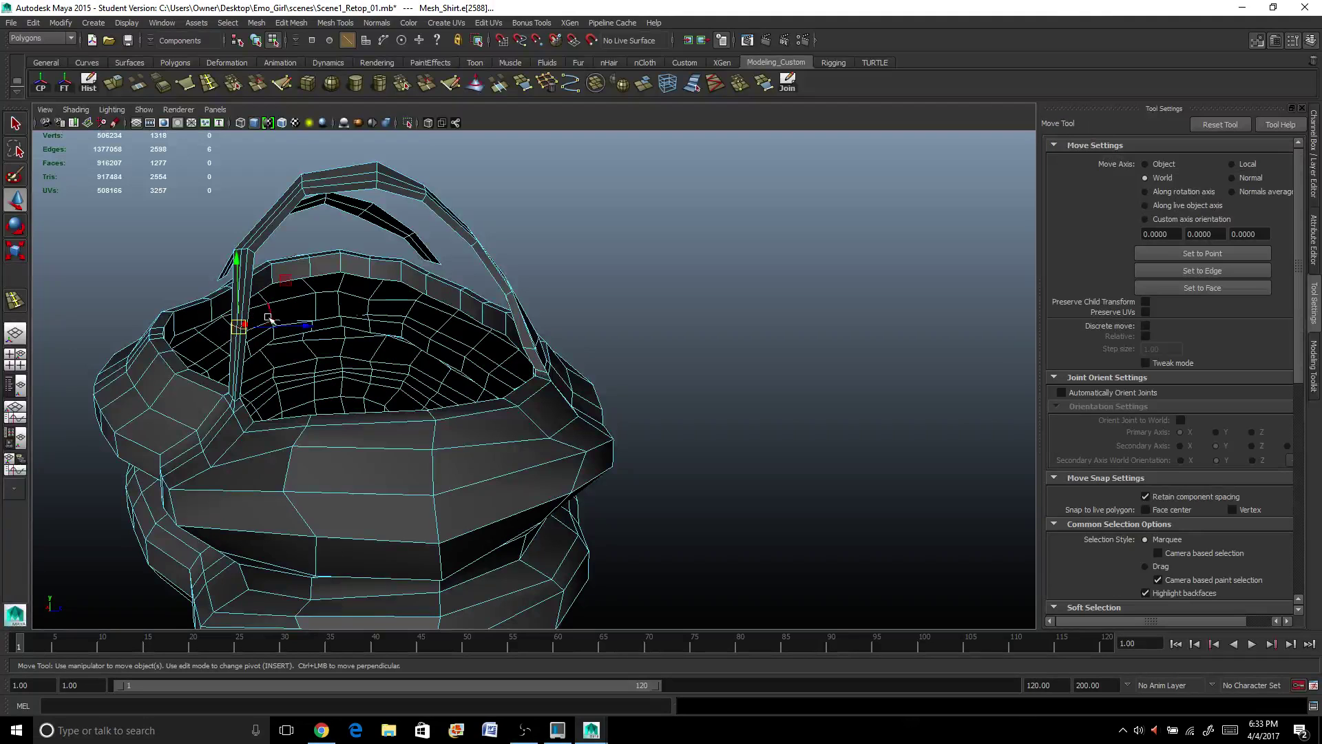
{"action": "left_click_drag", "start_coordinate": [303, 326], "coordinate": [403, 303]}
{"action": "right_click_drag", "start_coordinate": [454, 279], "coordinate": [483, 263]}
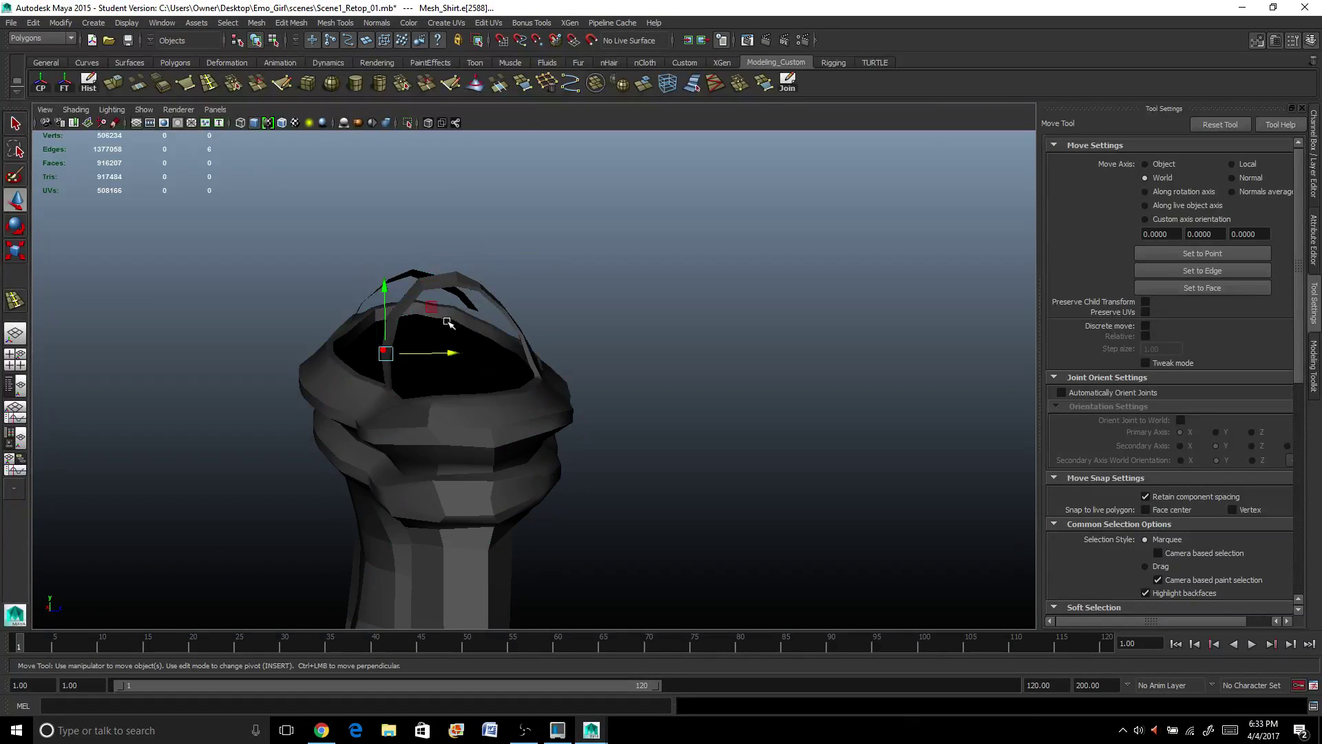
{"action": "scroll", "coordinate": [474, 286], "scroll_direction": "down", "scroll_amount": 3}
{"action": "left_click_drag", "start_coordinate": [420, 422], "coordinate": [536, 392], "text": "alt"}
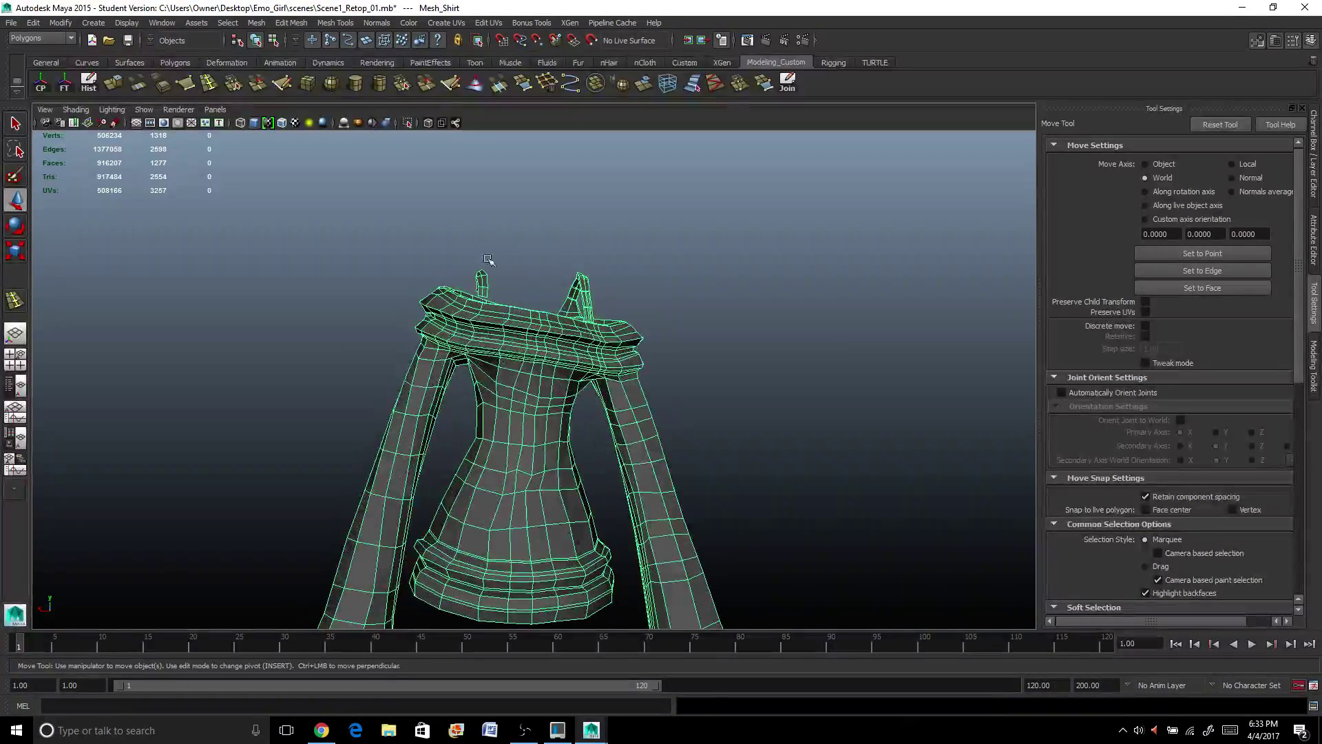
{"action": "scroll", "coordinate": [470, 315], "scroll_direction": "down", "scroll_amount": 3}
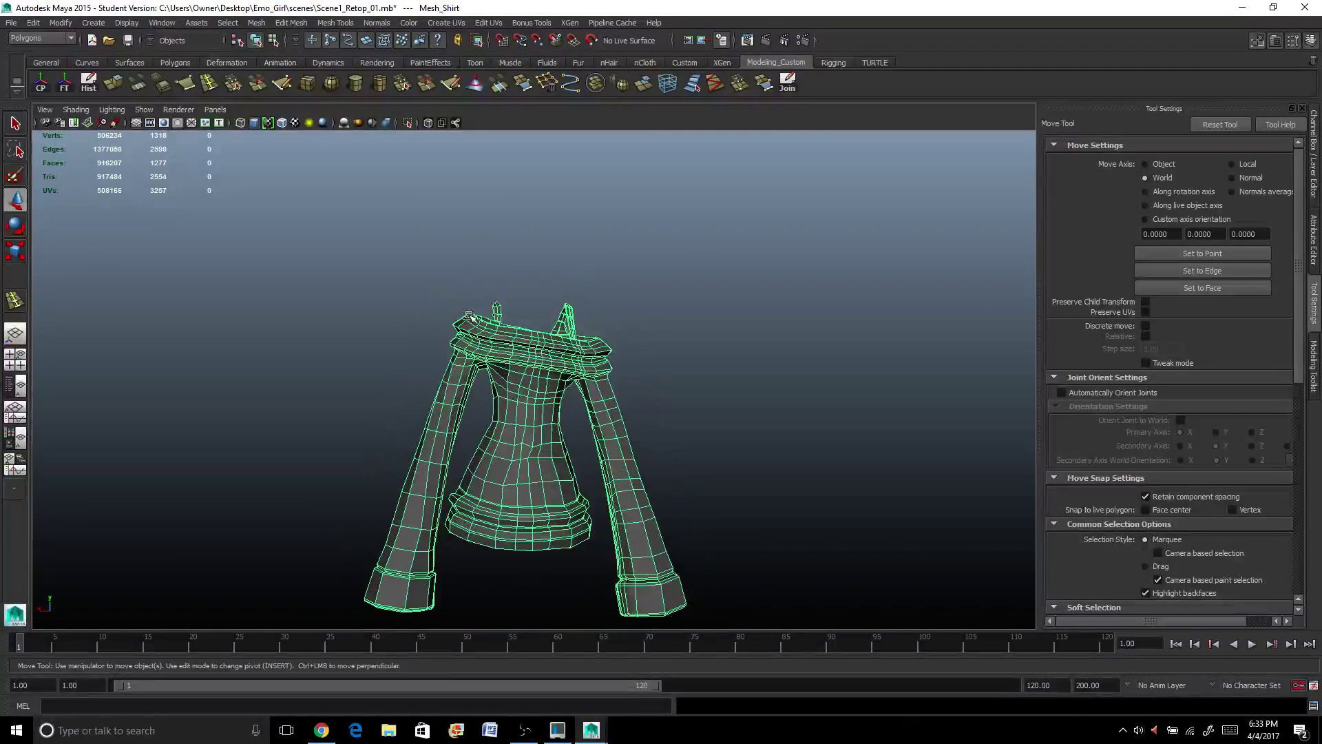
{"action": "scroll", "coordinate": [469, 317], "scroll_direction": "down", "scroll_amount": 2}
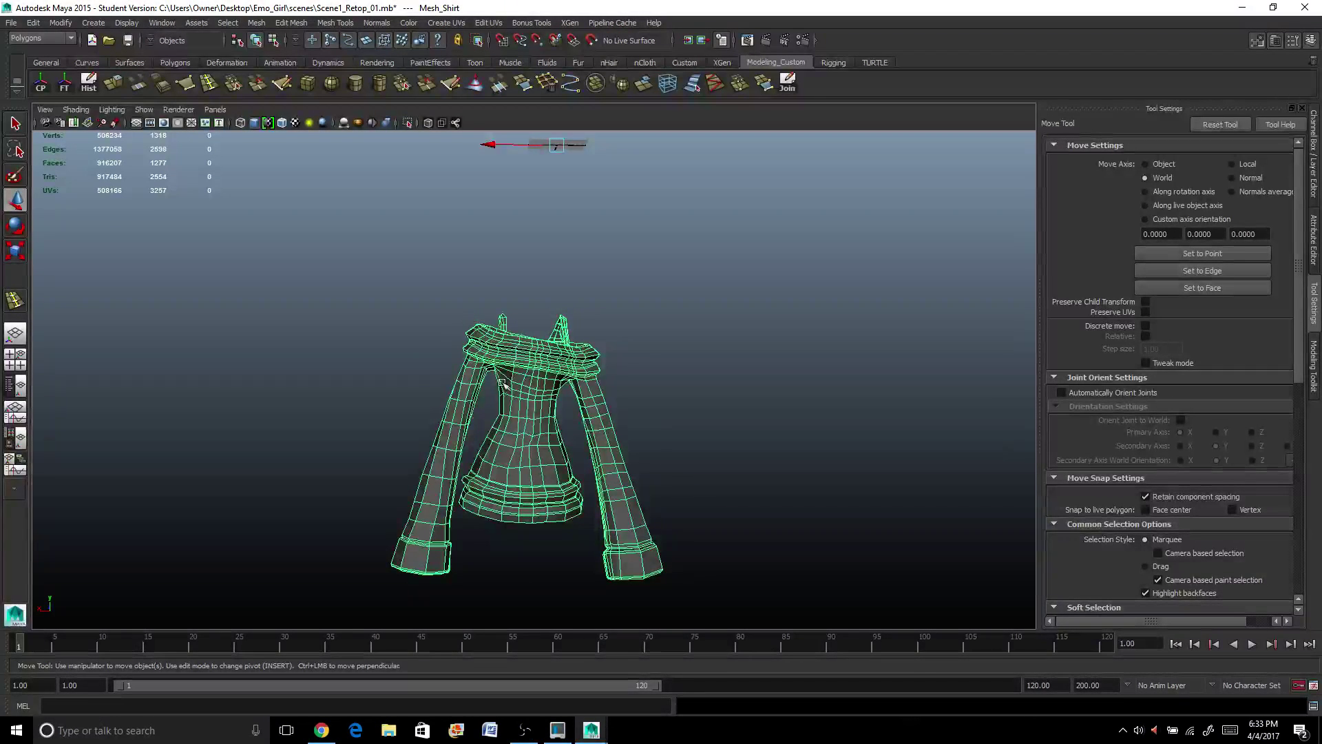
{"action": "middle_click_drag", "start_coordinate": [505, 385], "coordinate": [449, 332], "text": "alt"}
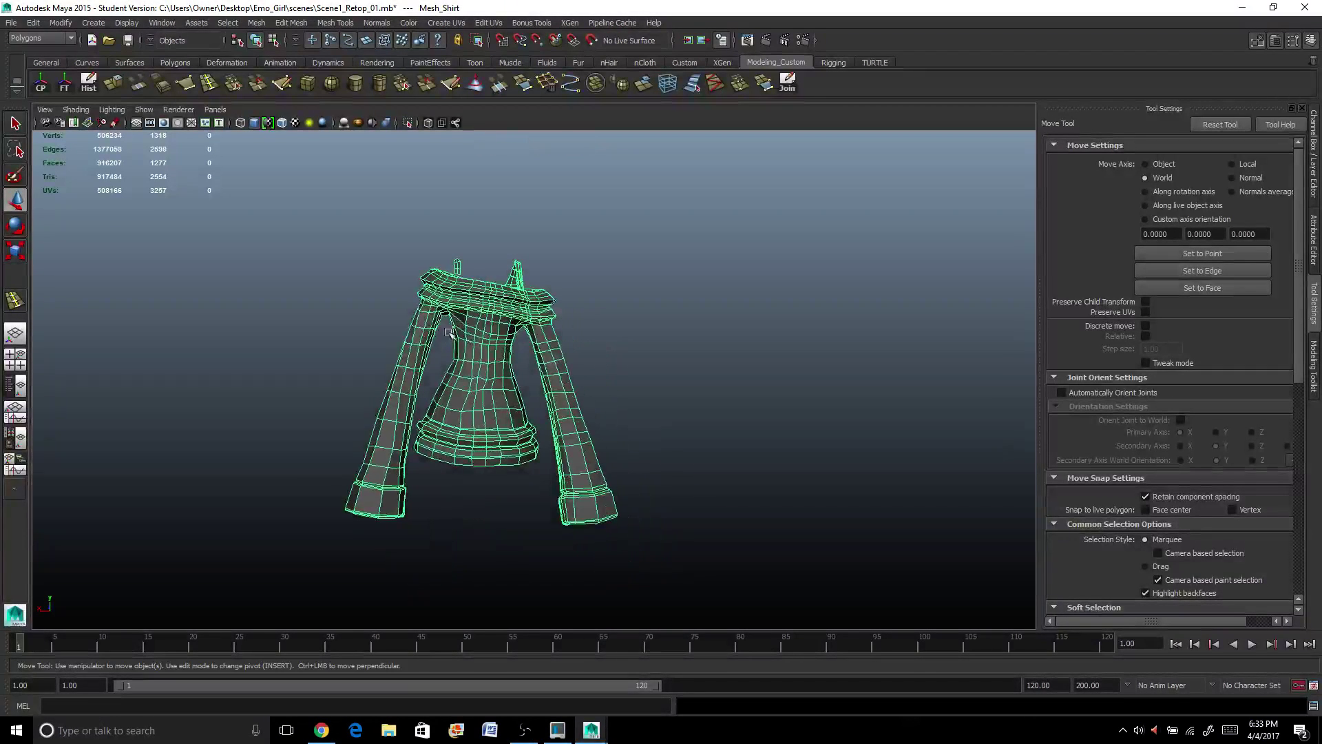